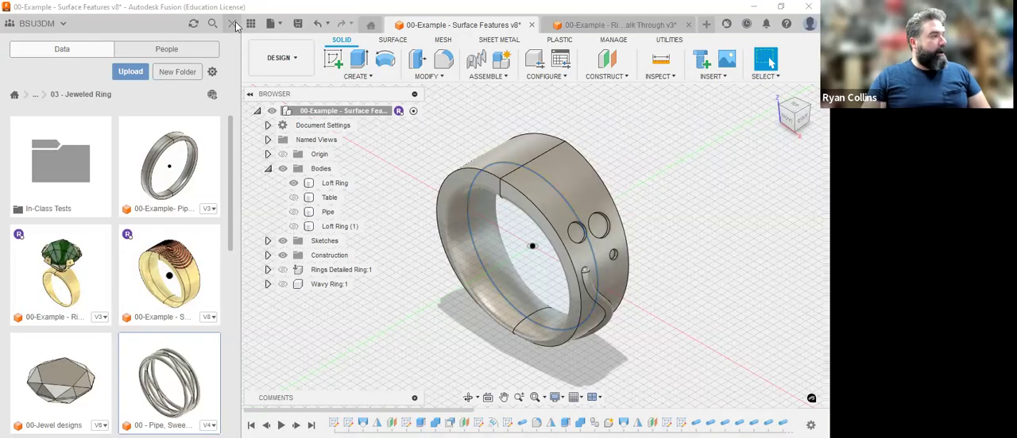
Hide the data panel and examine the loft ring's surface features from below and from the right side.
key(ctrl+alt+p)
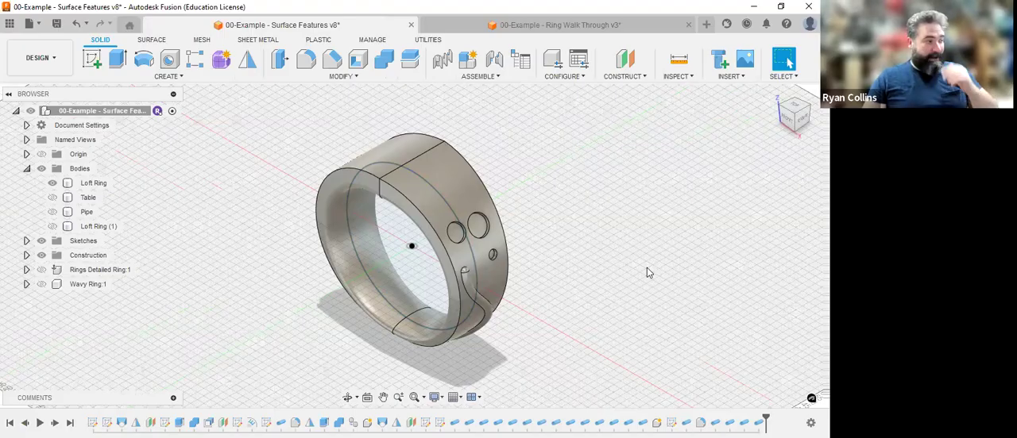
mouse_move(799, 120)
mouse_down()
mouse_move(683, 127)
mouse_move(635, 93)
mouse_move(681, 60)
mouse_up()
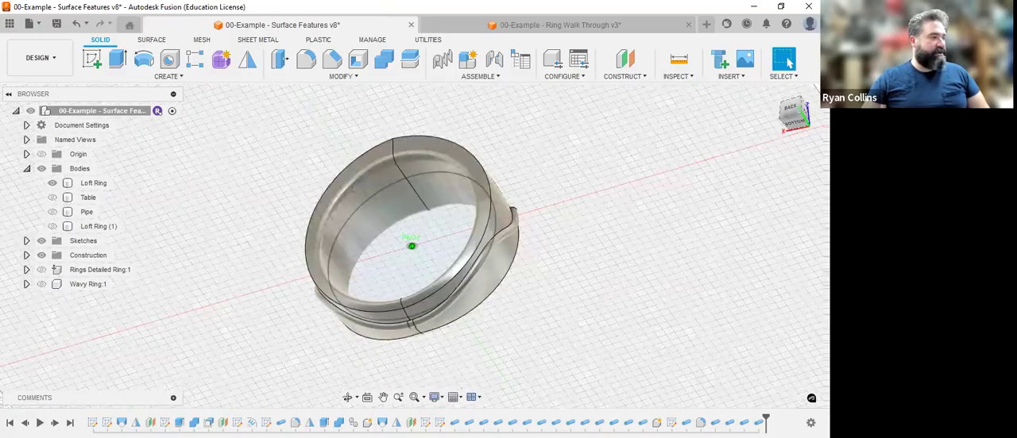
mouse_move(453, 159)
shift+middle_down()
mouse_move(502, 224)
mouse_move(562, 257)
shift+middle_up()
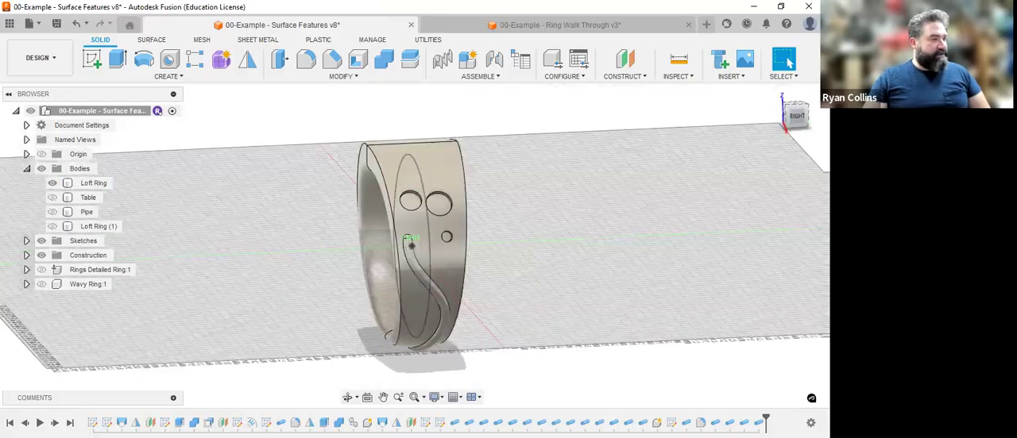
click(795, 105)
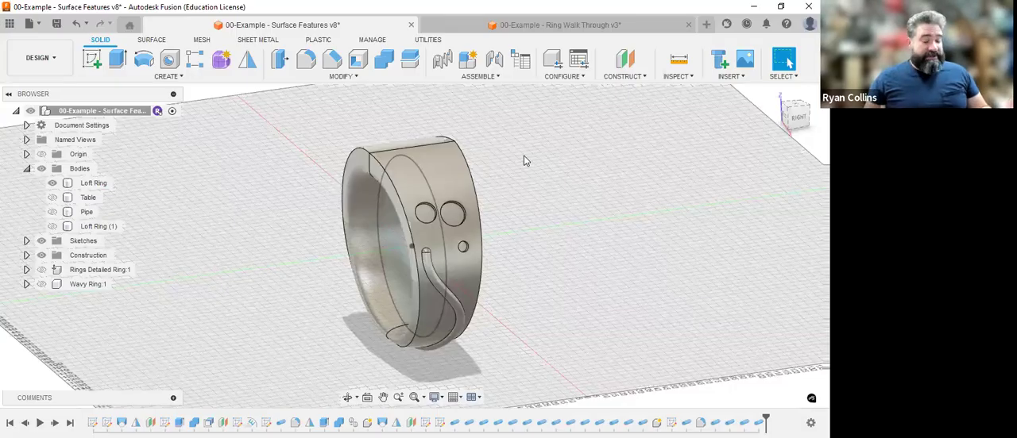
In the Ring Walk Through design, display only the Pipe Ring of the Ring component and inspect its interwoven bands.
click(558, 25)
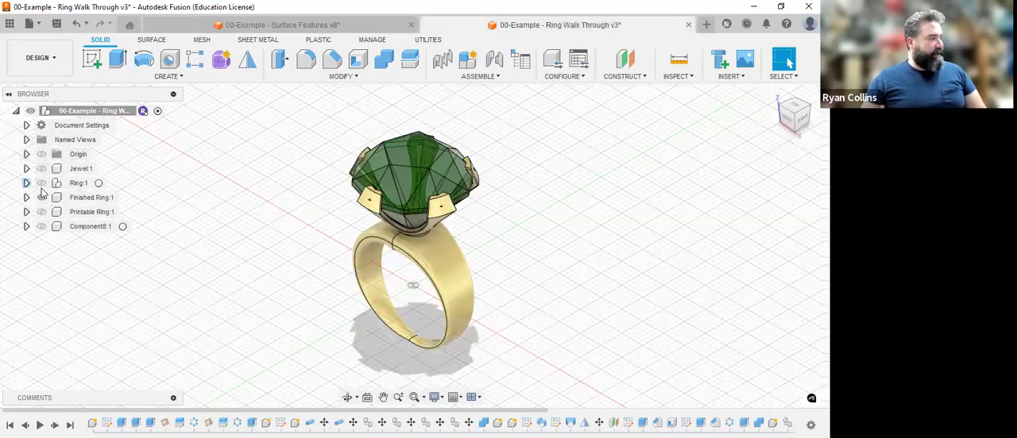
click(26, 184)
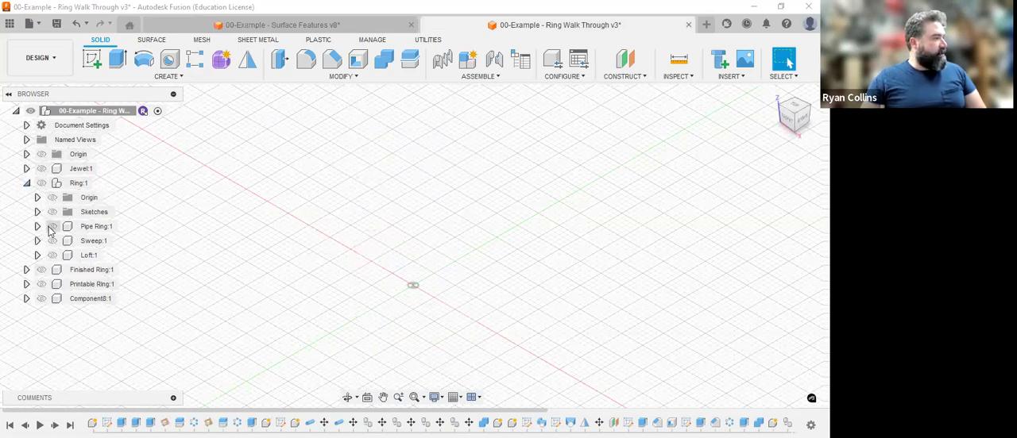
click(51, 229)
click(43, 184)
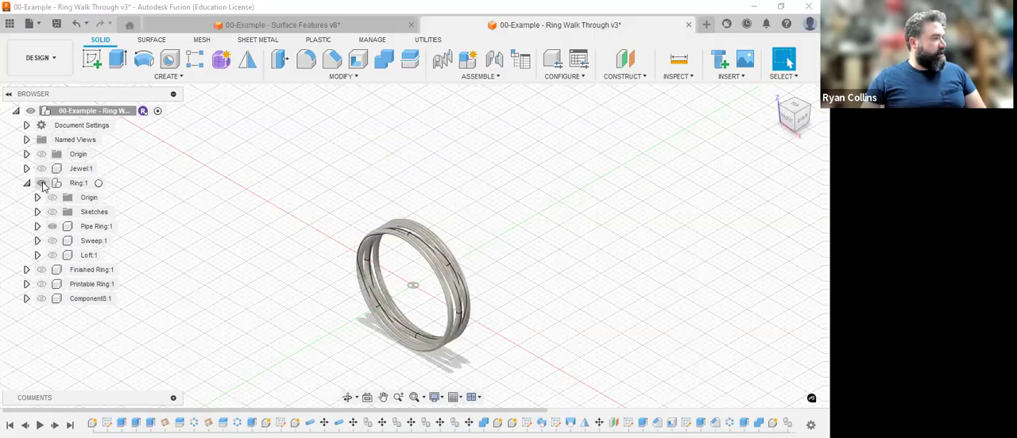
click(772, 94)
click(802, 122)
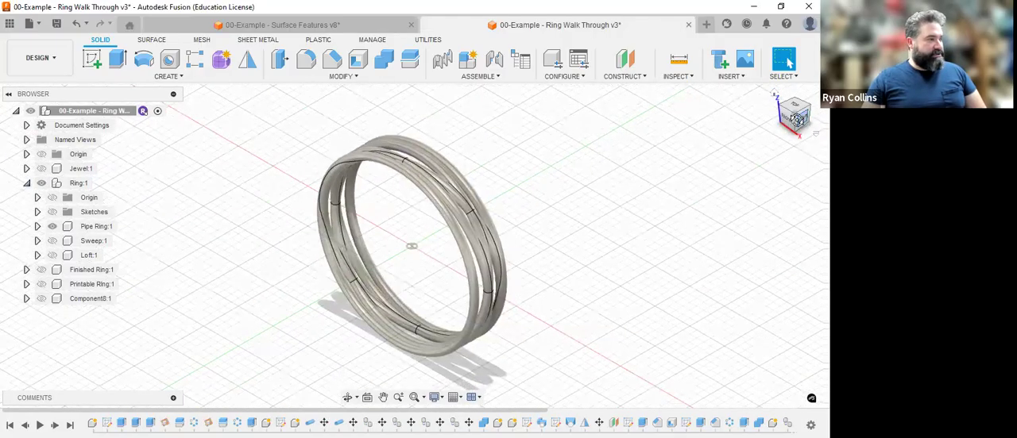
click(802, 122)
mouse_move(809, 127)
mouse_down()
mouse_move(781, 131)
mouse_move(813, 128)
mouse_up()
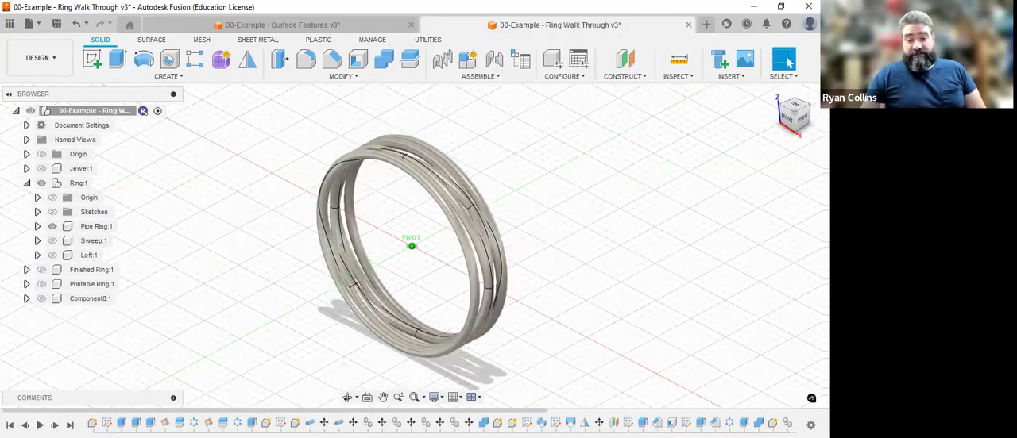
shift+middle_drag(411, 246, 381, 245)
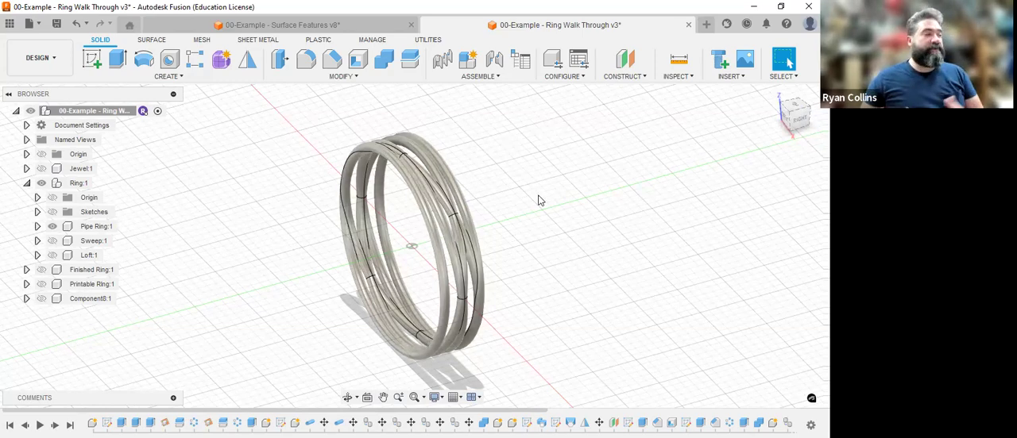
Display the Sweep ring in place of the Pipe Ring and inspect its band profile up close from the right side.
click(52, 227)
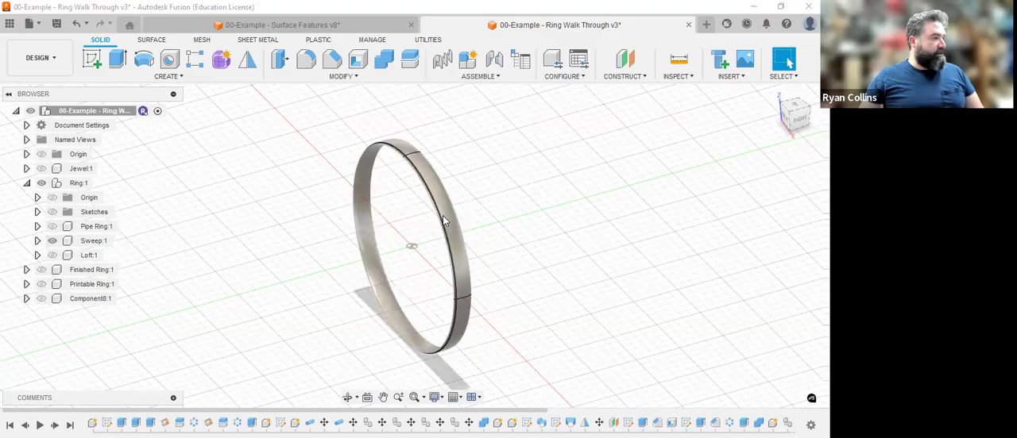
scroll(444, 214, up, 5)
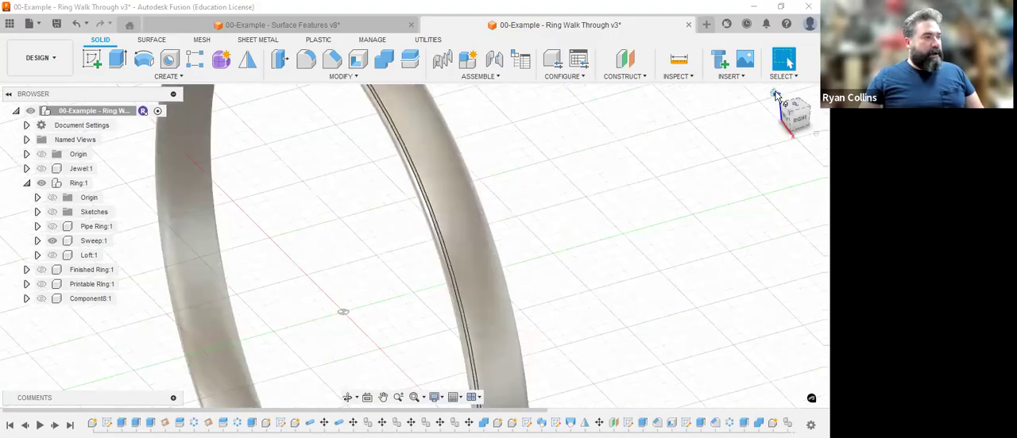
click(791, 111)
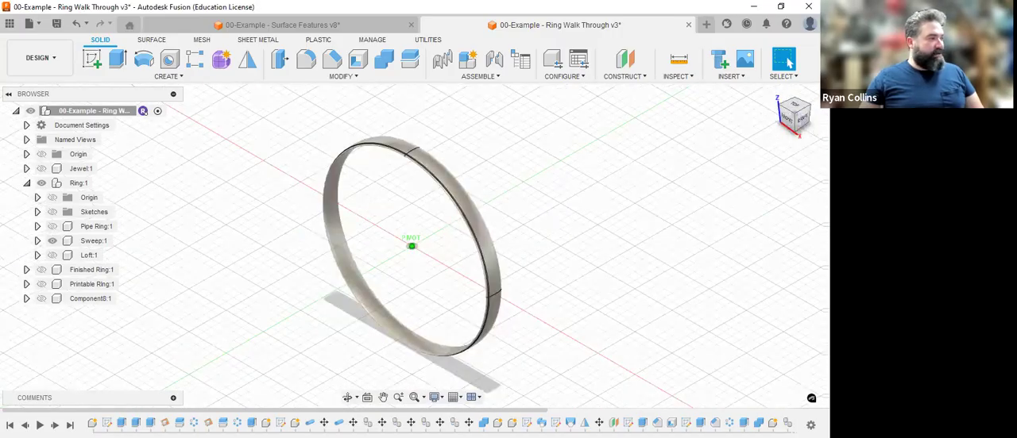
click(802, 118)
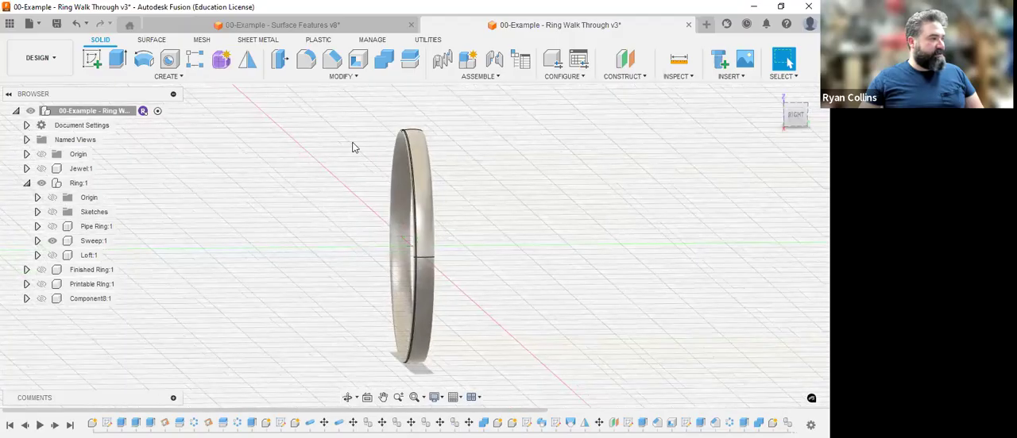
scroll(375, 137, up, 5)
scroll(389, 256, down, 1)
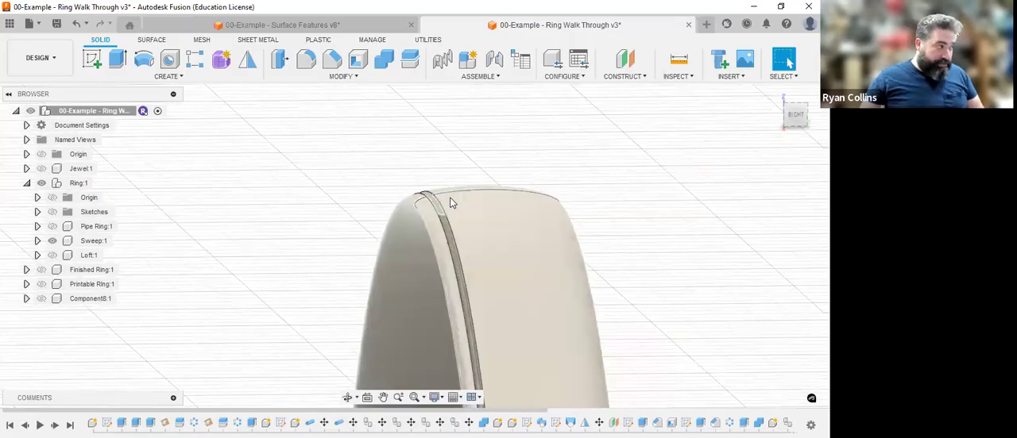
click(775, 94)
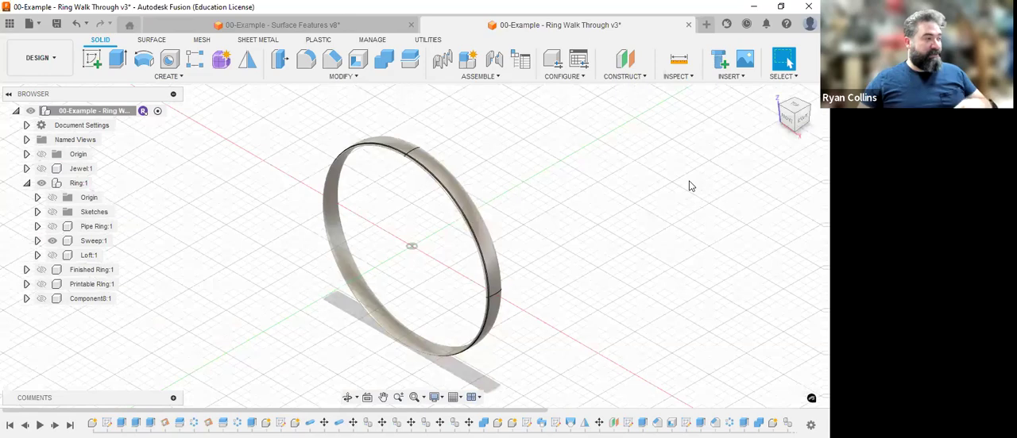
Display the Loft ring in place of the Sweep, and replace it with the Finished Ring by hiding the Ring component.
click(52, 255)
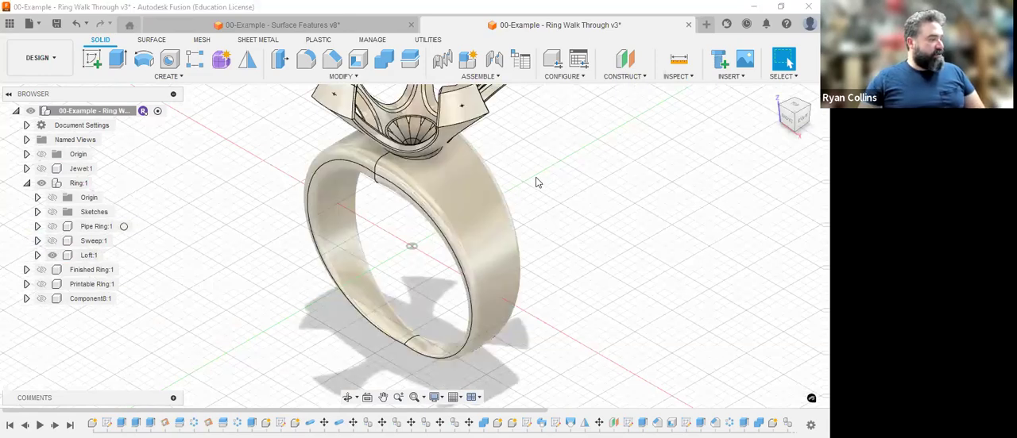
click(775, 94)
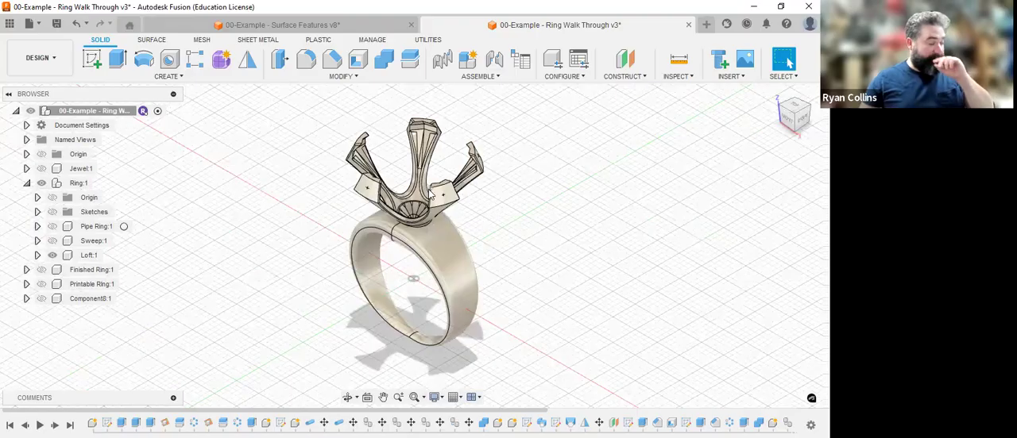
click(51, 257)
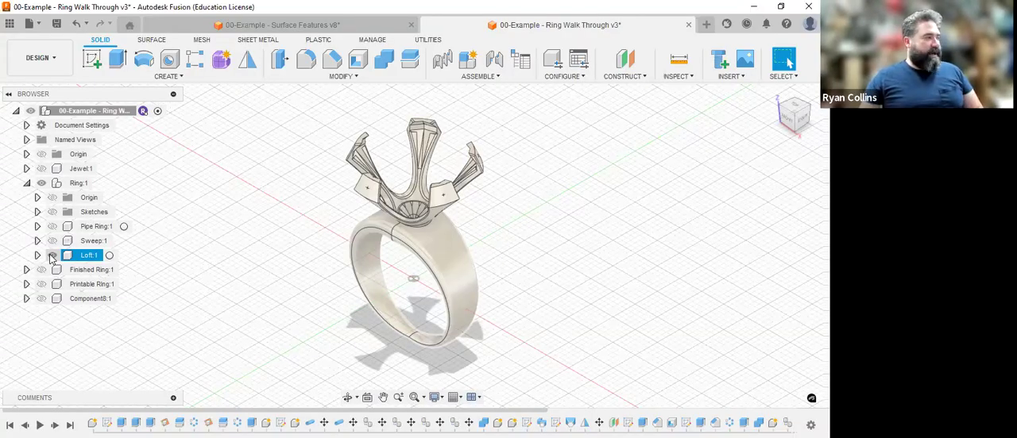
click(41, 185)
click(43, 271)
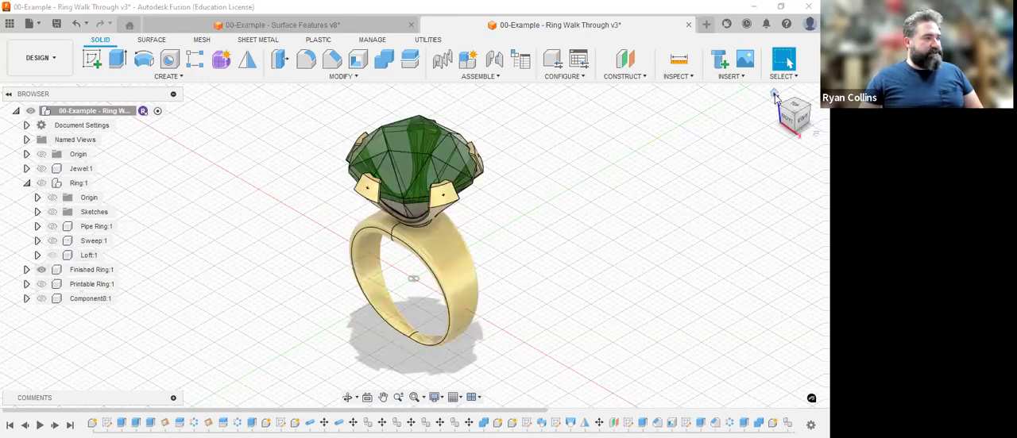
Examine how the prongs of the Finished Ring hold the green jewel, up close in the front view.
mouse_move(786, 123)
mouse_down()
mouse_move(801, 110)
mouse_move(801, 122)
mouse_up()
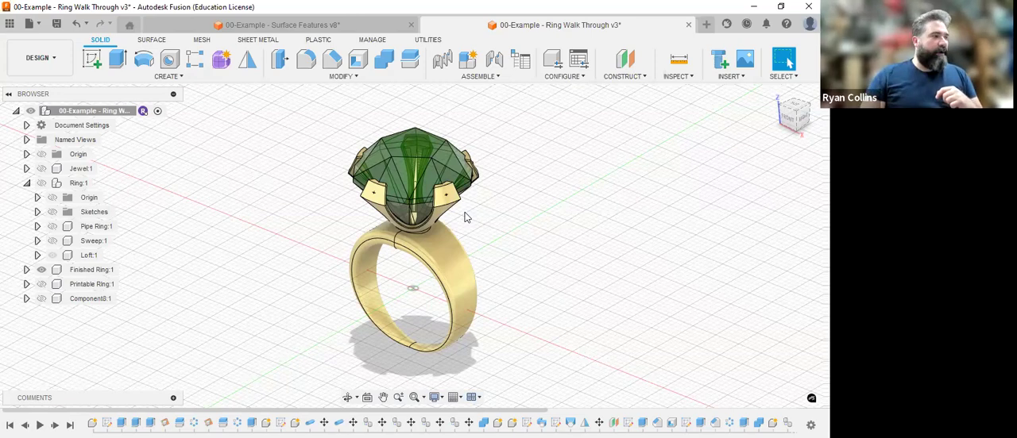
click(785, 117)
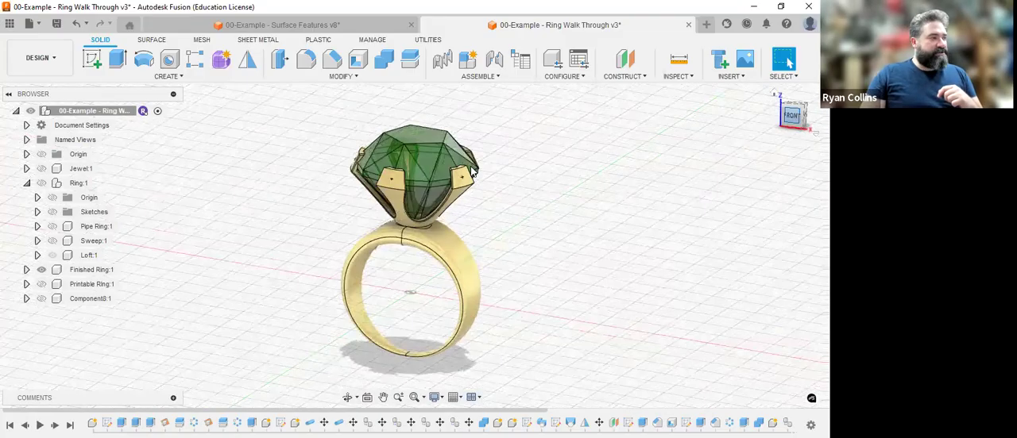
scroll(496, 182, up, 10)
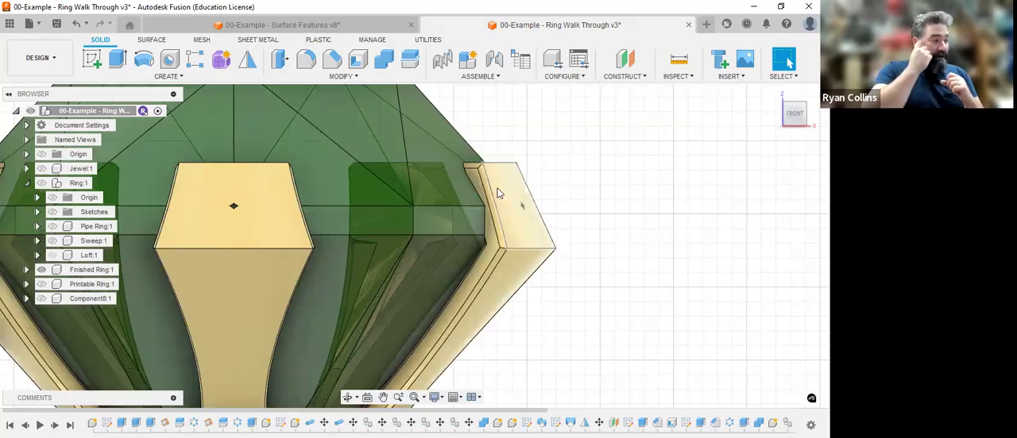
middle_drag(492, 231, 595, 207)
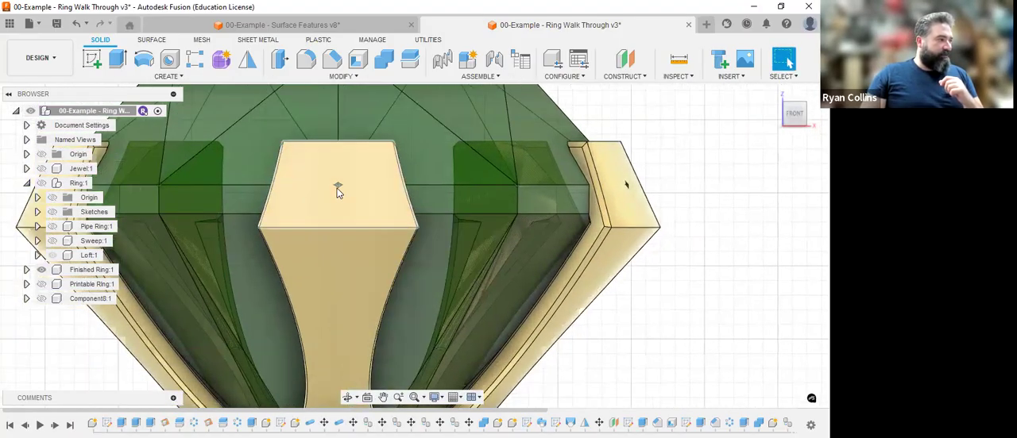
scroll(337, 192, up, 6)
scroll(335, 164, down, 6)
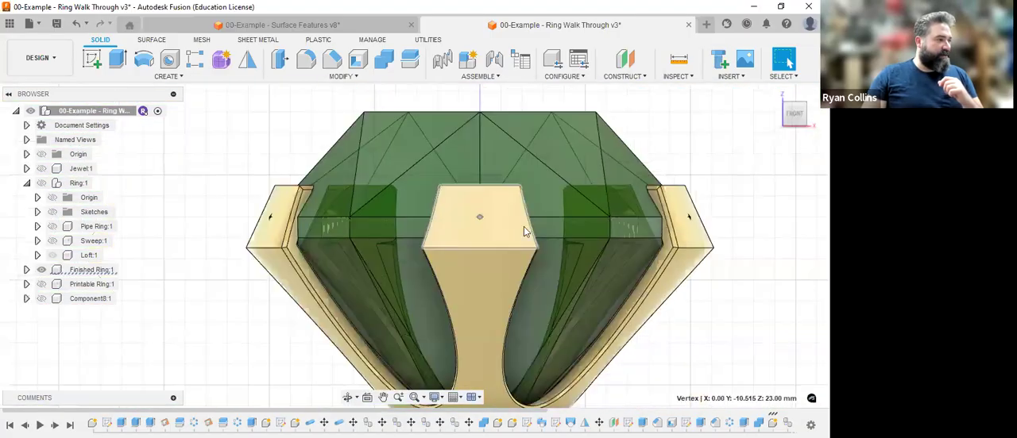
scroll(520, 235, down, 1)
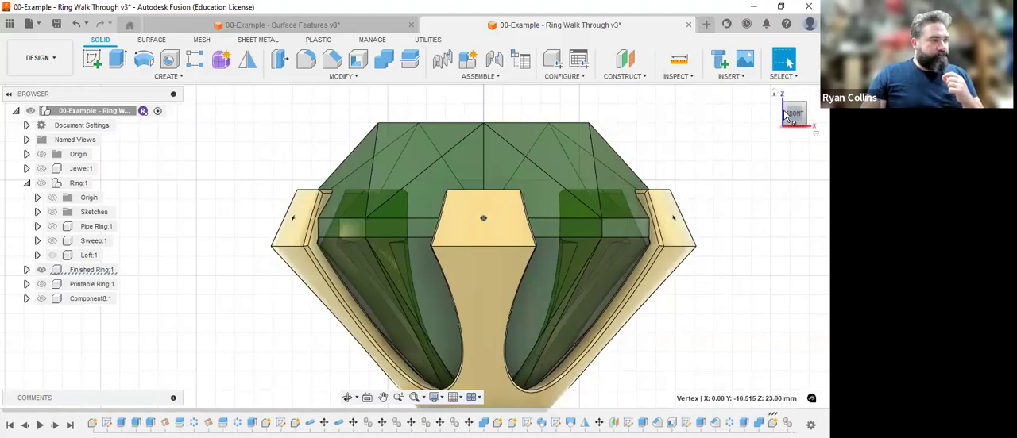
scroll(728, 237, up, 1)
scroll(715, 285, down, 2)
middle_drag(714, 290, 666, 228)
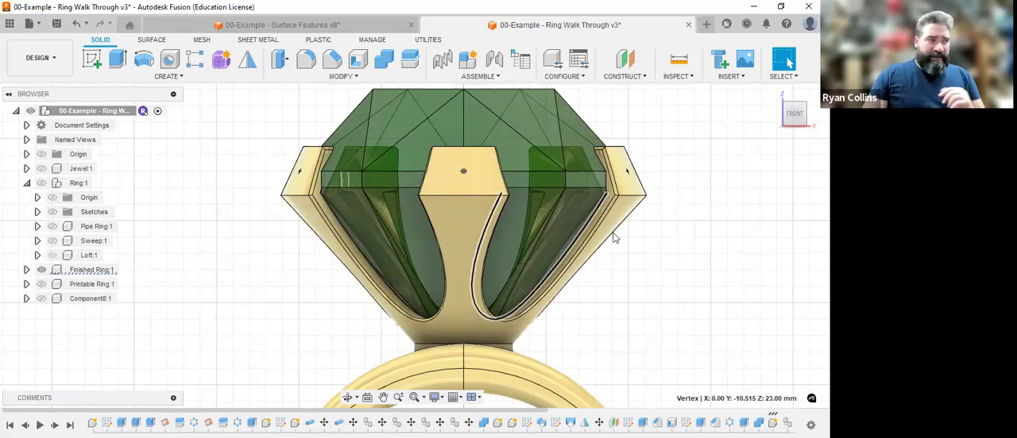
Inspect the spacing of the prongs around the jewel in the top view.
click(777, 95)
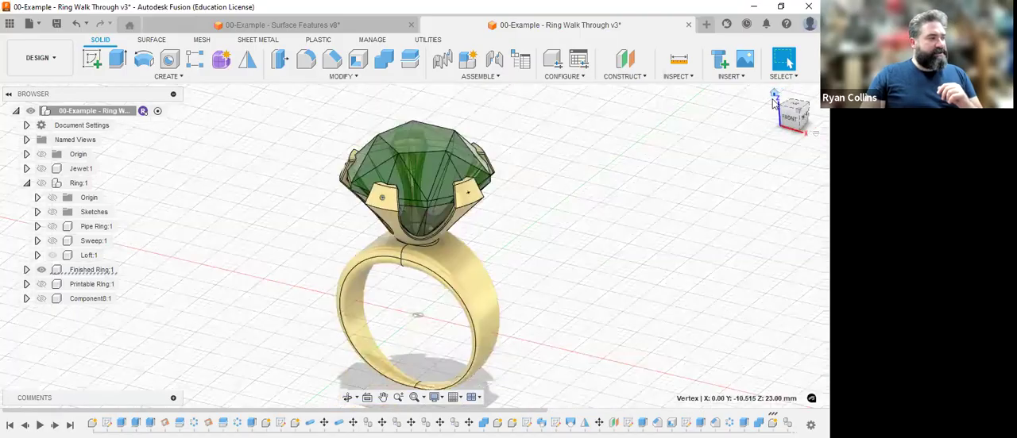
click(795, 115)
click(795, 106)
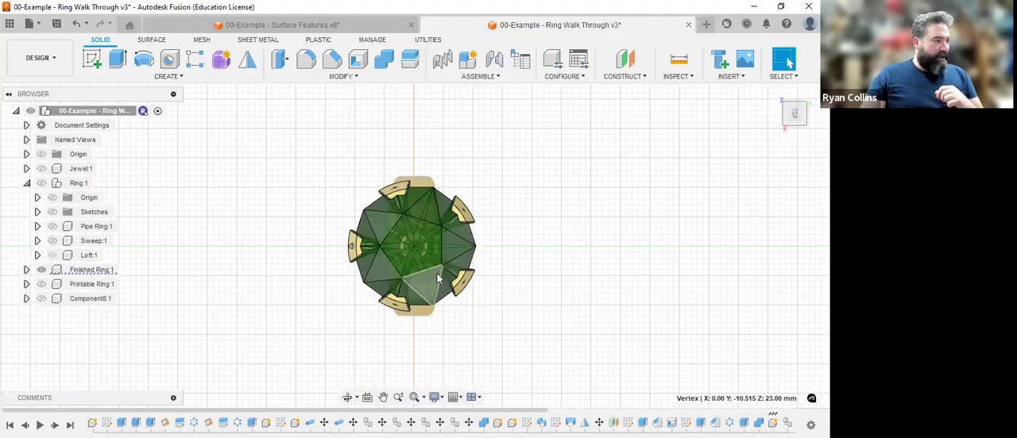
scroll(431, 271, up, 3)
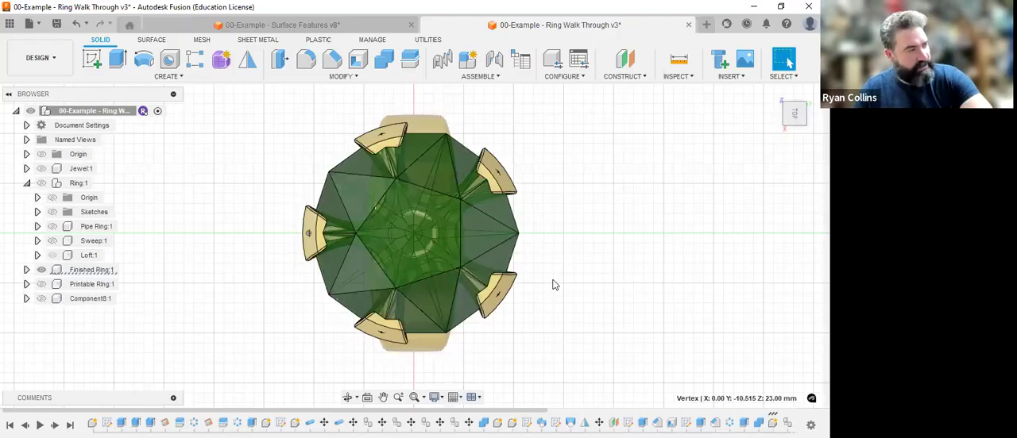
Turn on component color cycling and browse the Jeweled Ring folder's designs, leaving the data panel closed.
key(shift+n)
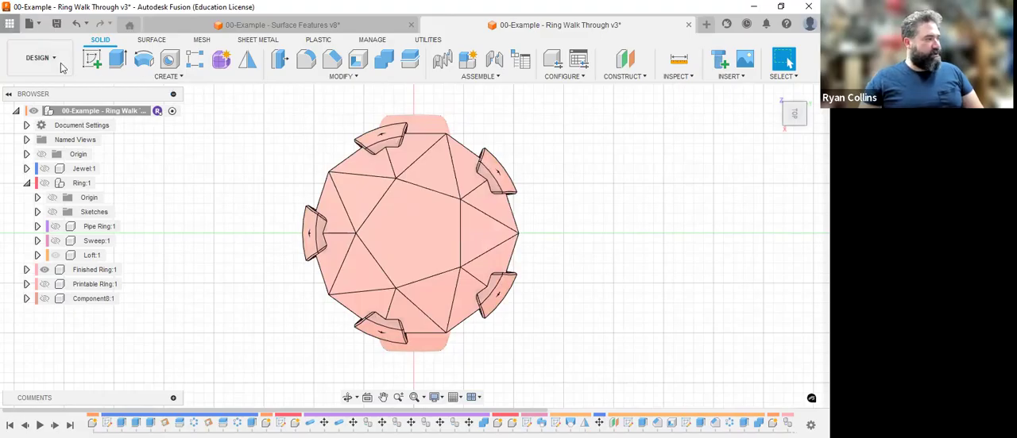
scroll(123, 300, down, 5)
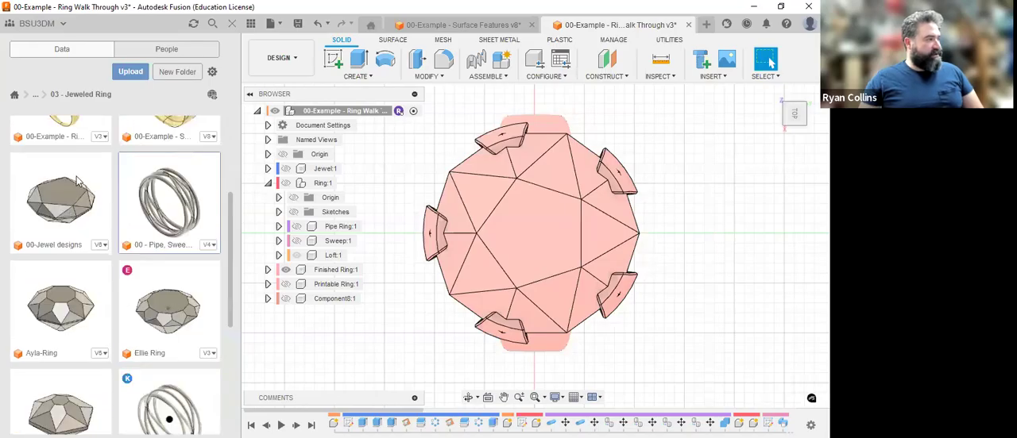
click(232, 22)
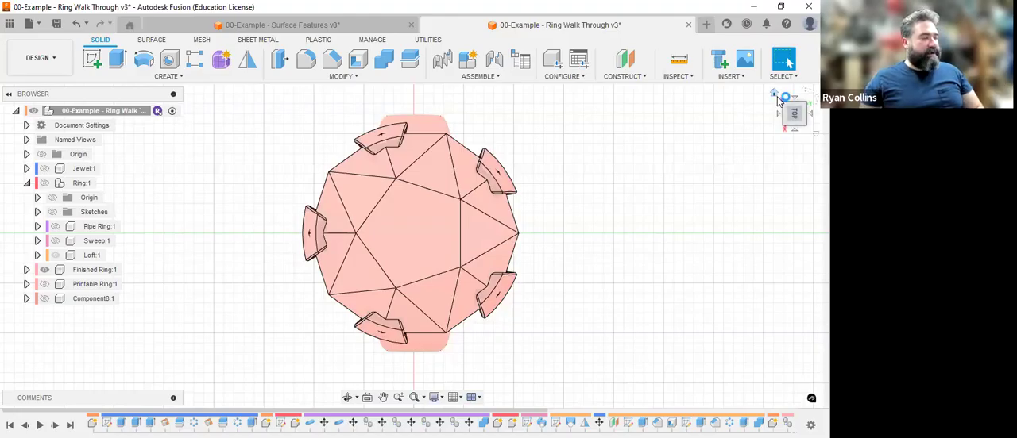
Return to the home view, show the Jewel component and hide the Finished Ring.
click(774, 93)
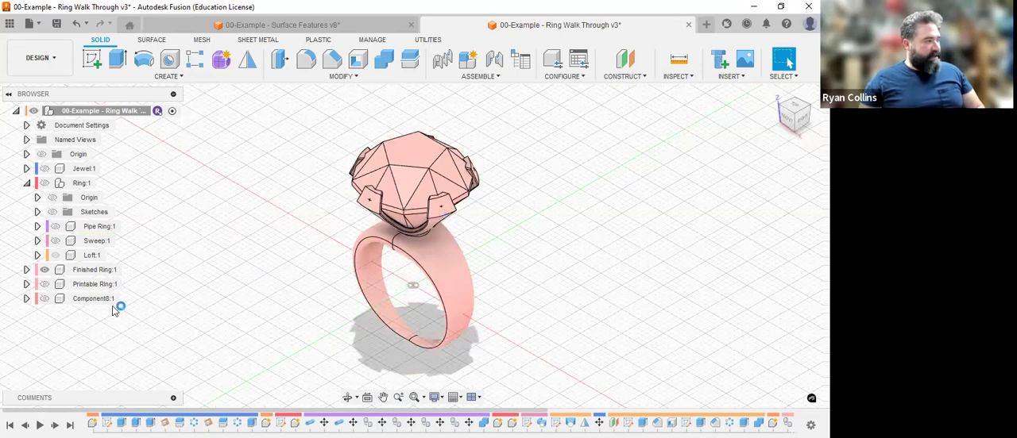
click(46, 171)
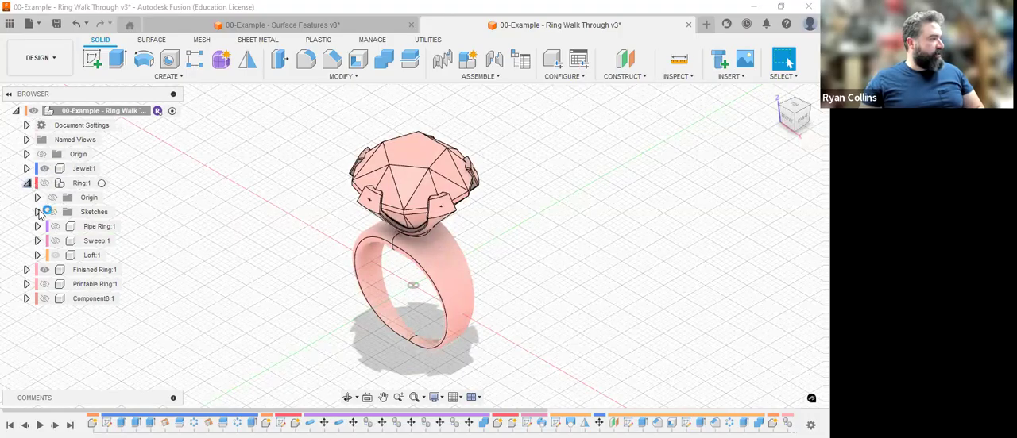
click(44, 269)
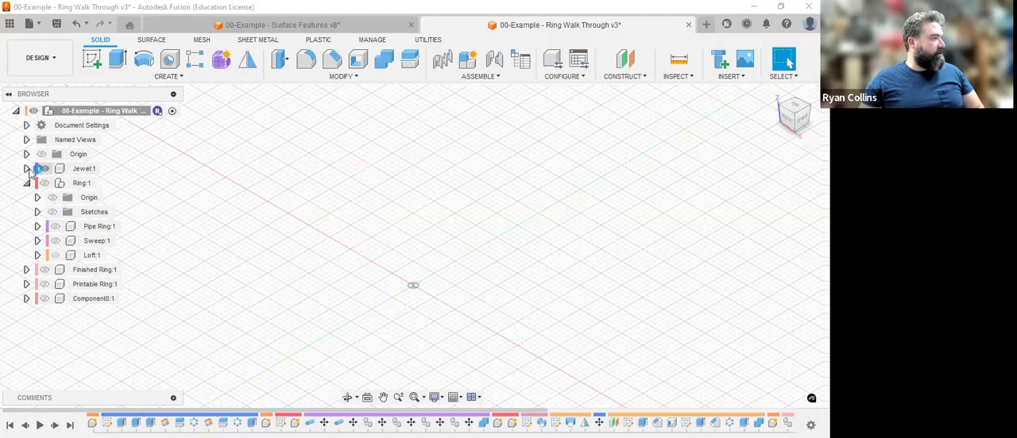
Hide the Jewel (1) body inside the Jewel component, and hide the whole Jewel component as well.
click(26, 168)
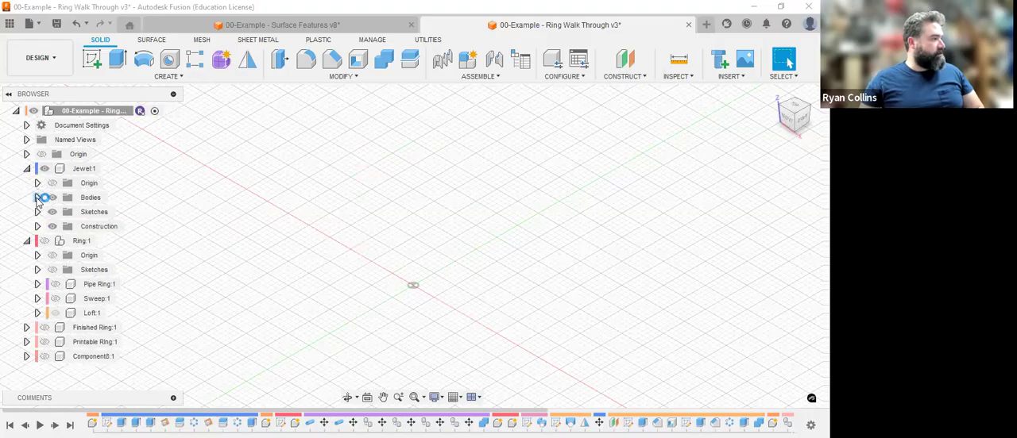
click(38, 198)
click(62, 227)
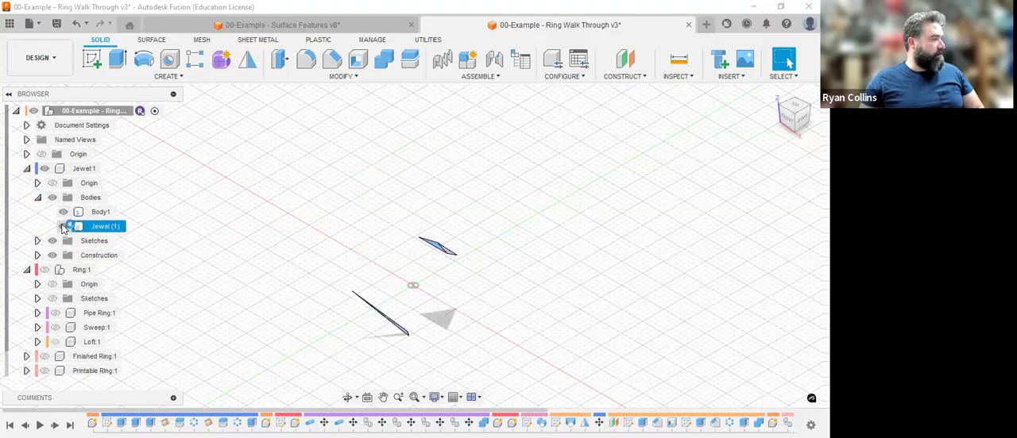
click(44, 168)
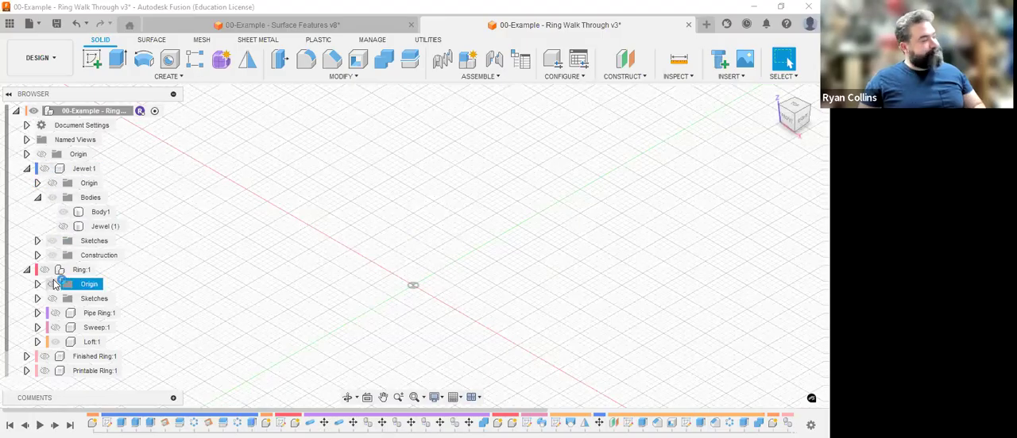
Show the Ring component with its subcomponents collapsed and make it the active component.
click(27, 270)
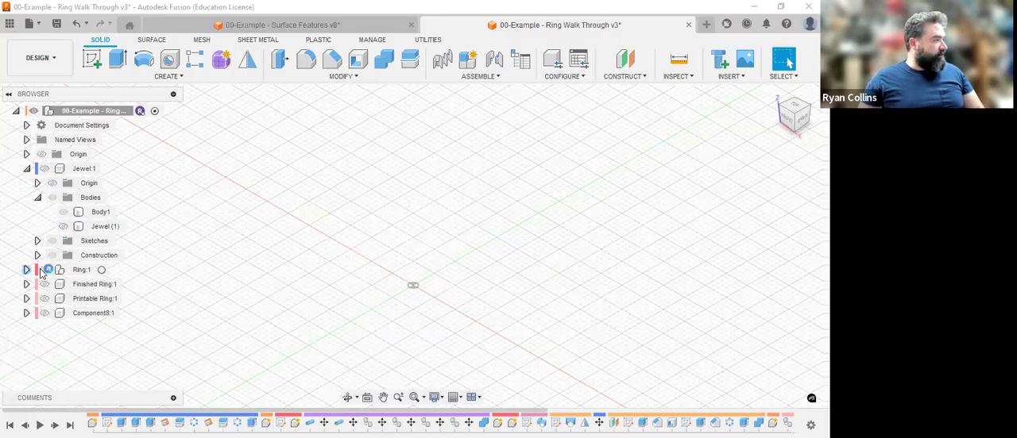
click(45, 271)
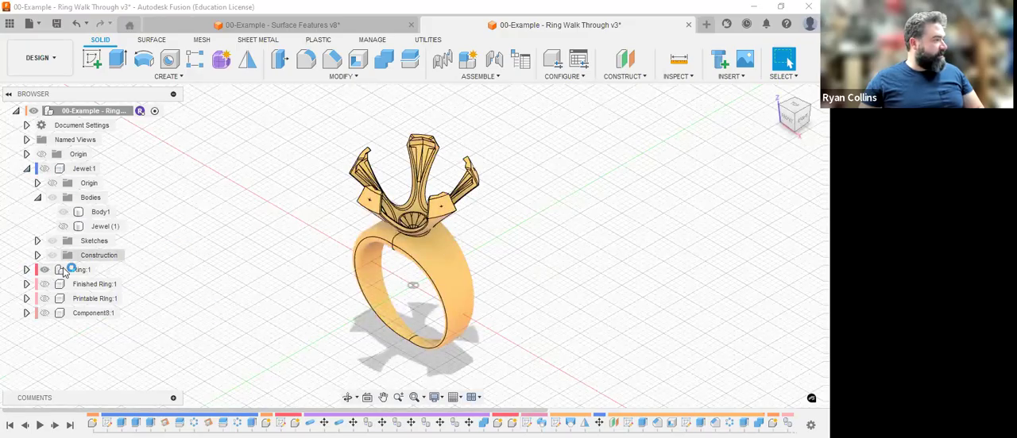
click(83, 270)
click(104, 270)
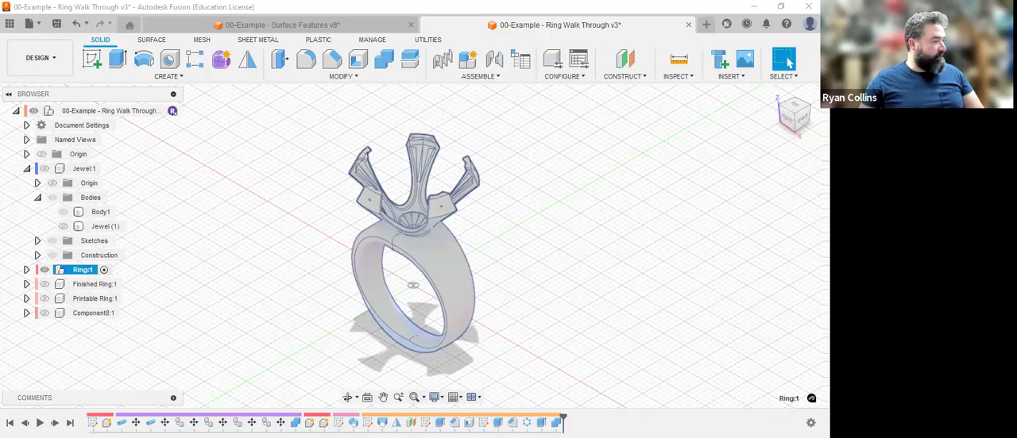
Roll the Ring's history back to just after Loft1 and advance it four features to the cone-shaped setting body.
drag(563, 417, 390, 421)
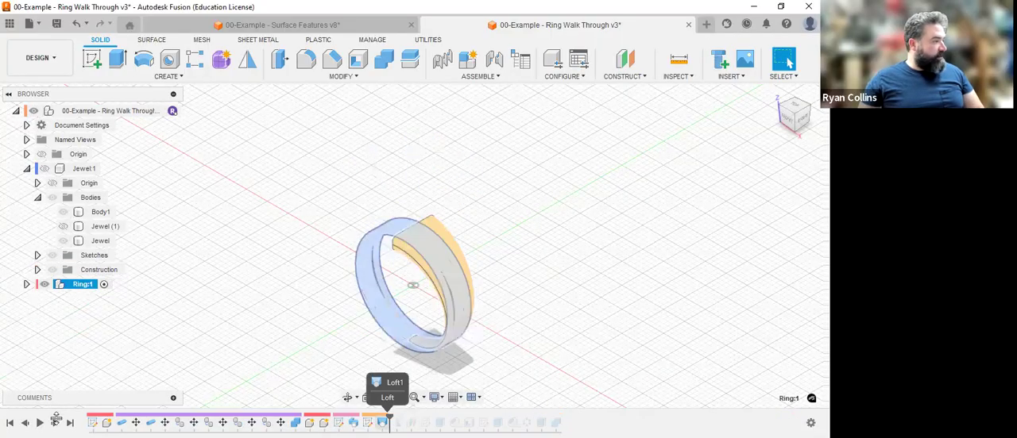
click(56, 423)
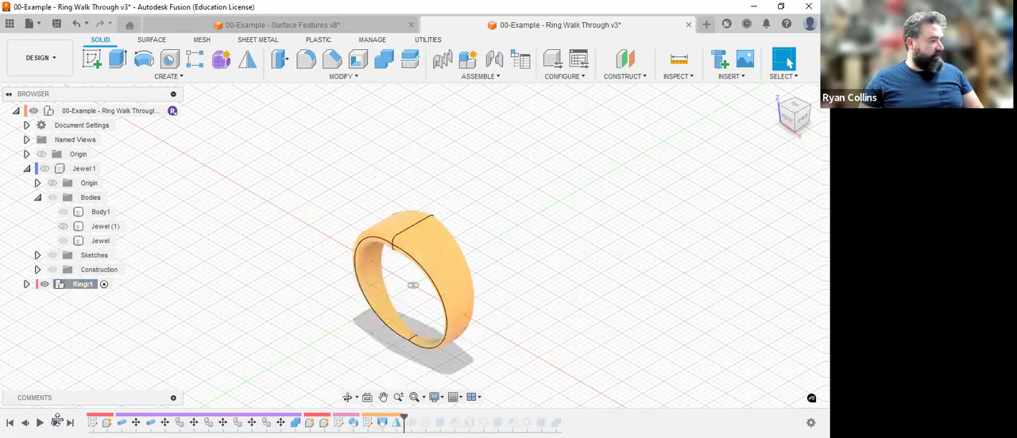
click(56, 423)
click(56, 422)
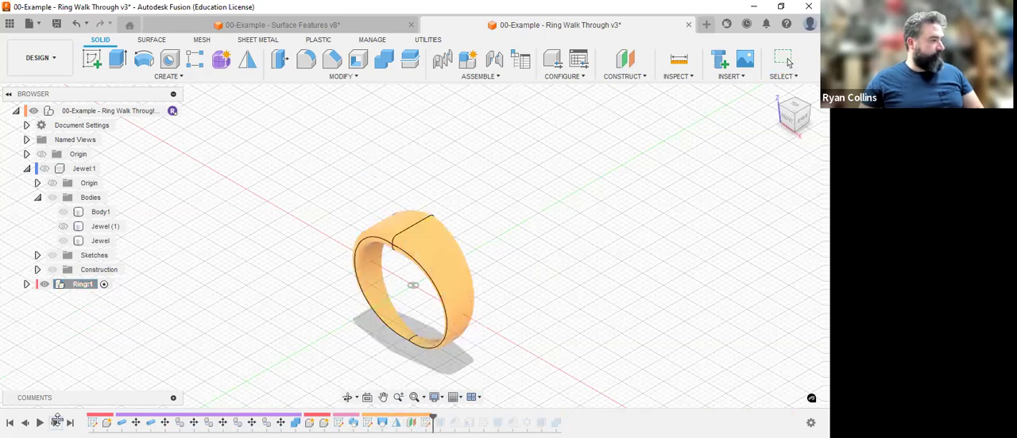
click(57, 423)
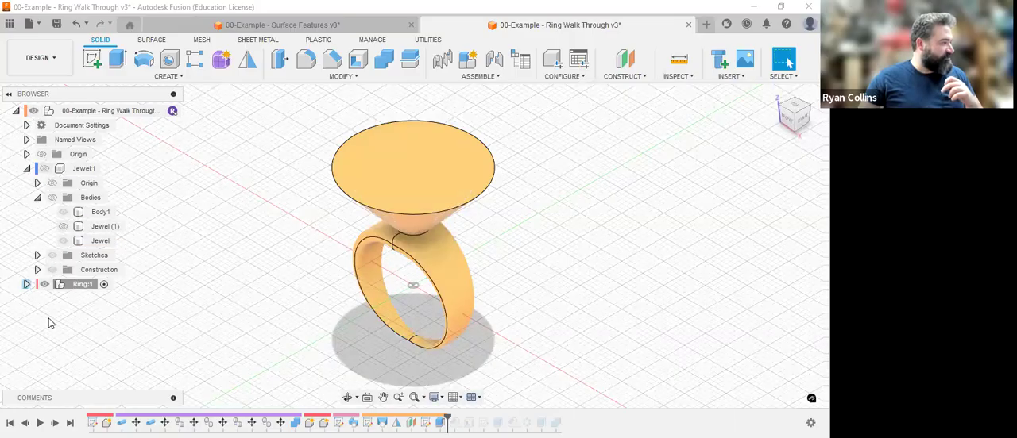
Expand the Ring component and create a new active component named Setting Demo inside it.
click(26, 284)
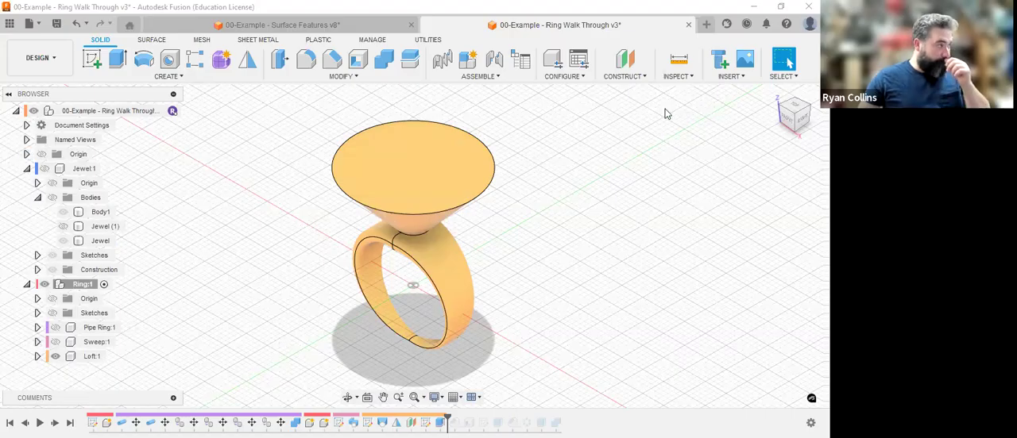
click(11, 24)
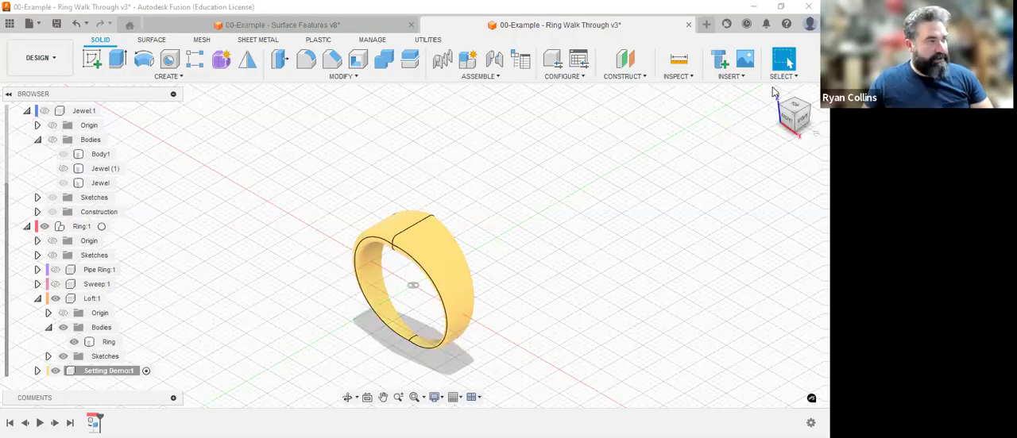
Examine the lofted ring up close and from the front, ending in the home view.
click(751, 113)
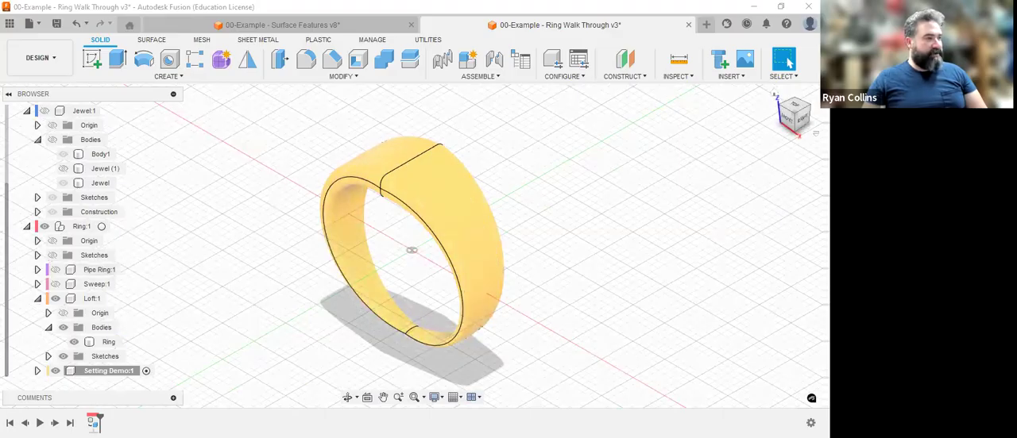
click(797, 122)
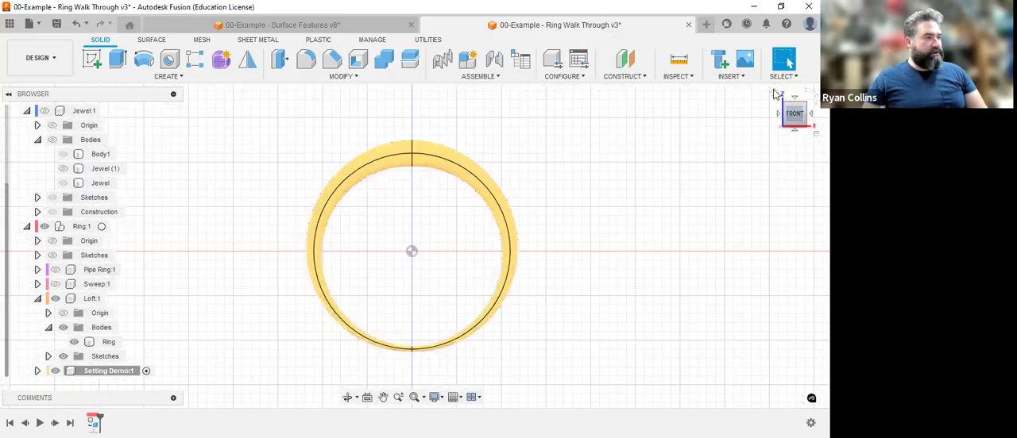
click(774, 93)
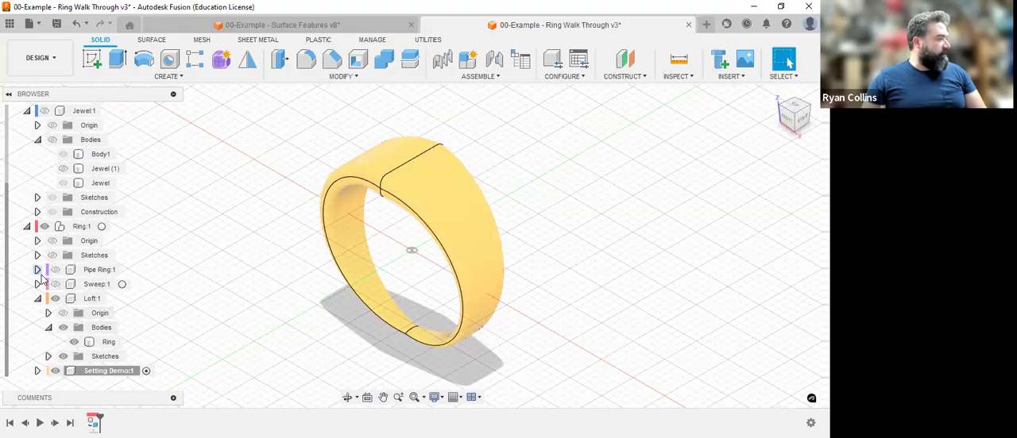
Show the Sweep component alongside the Loft and select the Loft's Ring body.
click(55, 270)
click(56, 270)
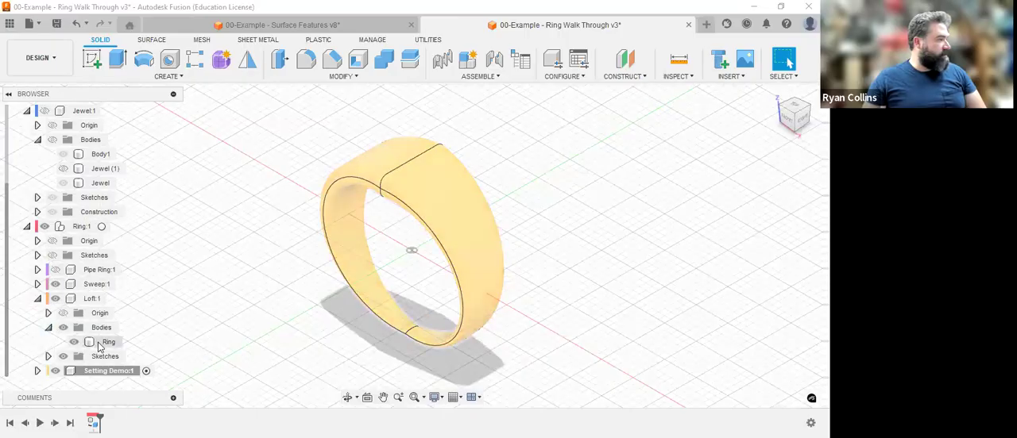
click(103, 342)
scroll(77, 261, up, 2)
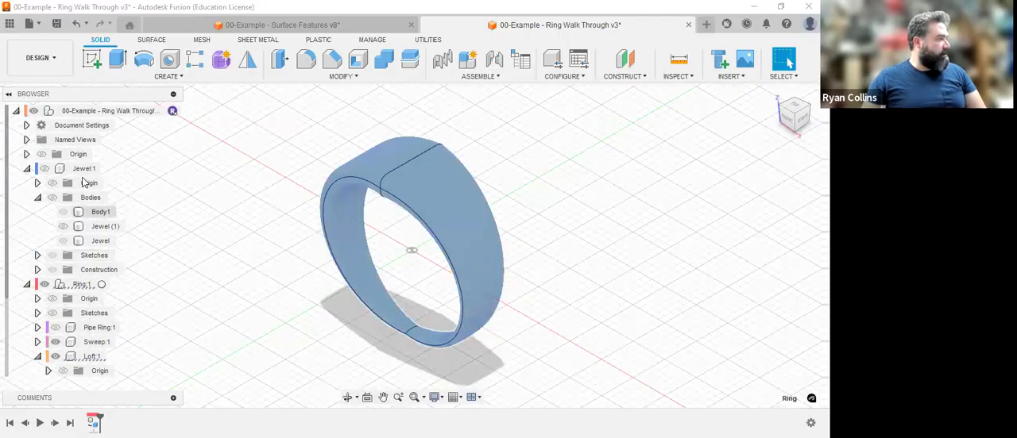
click(50, 198)
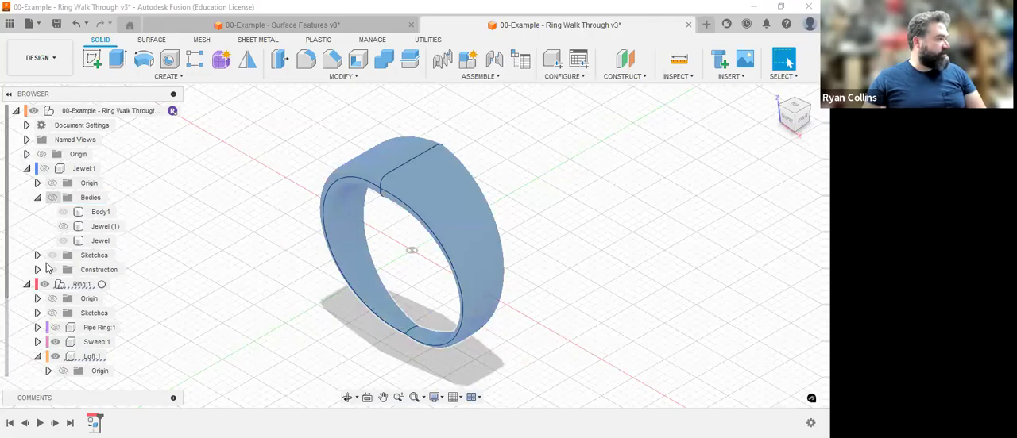
scroll(49, 281, down, 2)
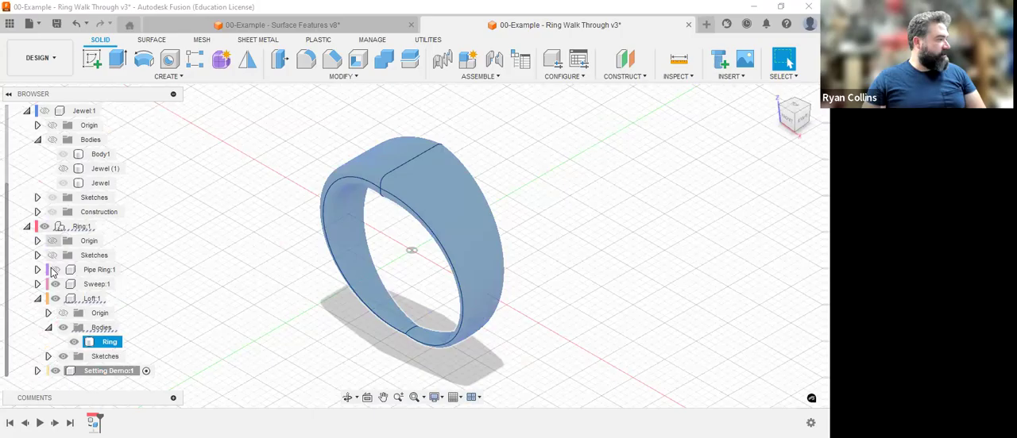
Hide the Ring and Setting Demo components and show both of them again.
click(44, 226)
click(68, 390)
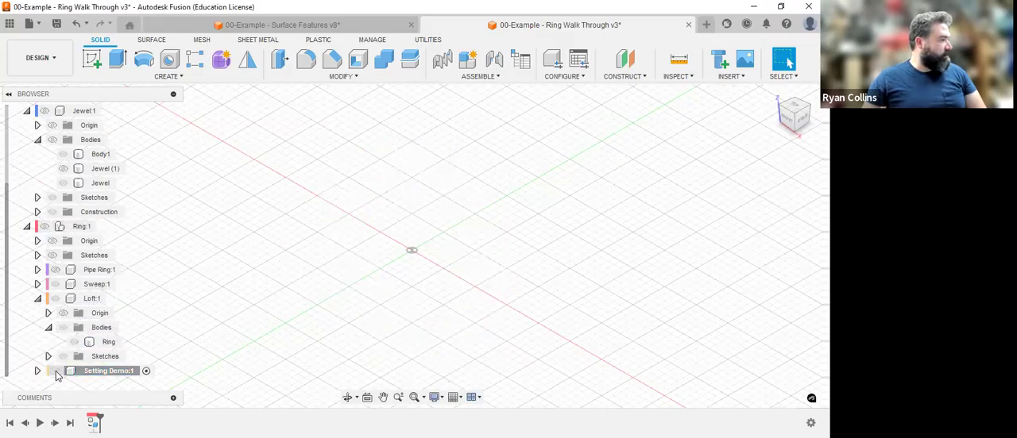
click(55, 372)
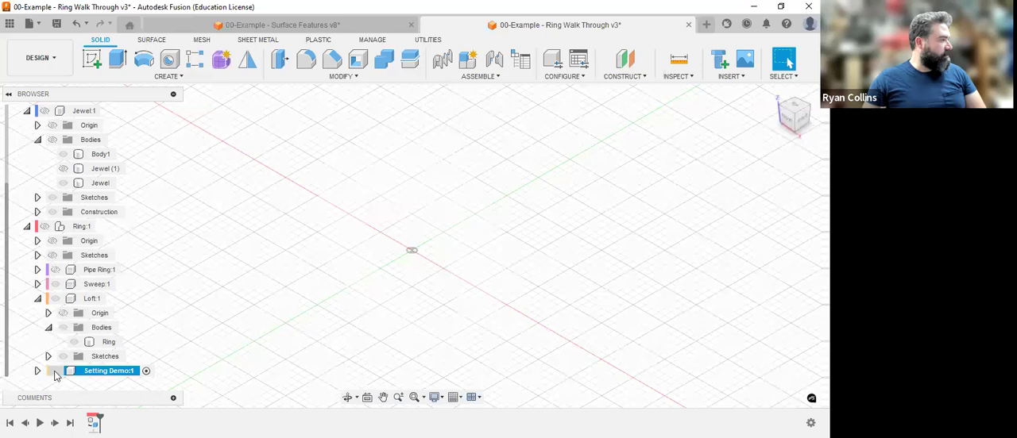
click(44, 226)
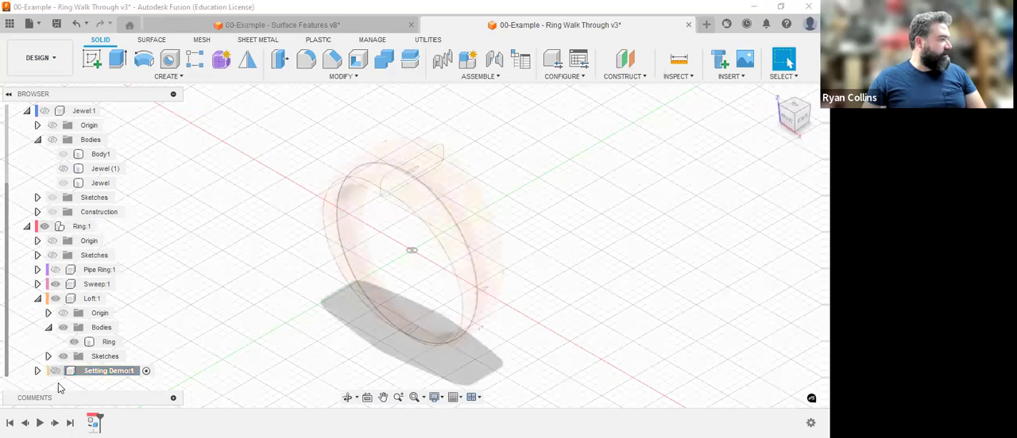
click(56, 372)
Create a construction plane offset 22 mm above the XY plane, over the ring.
scroll(205, 338, up, 2)
scroll(480, 272, down, 5)
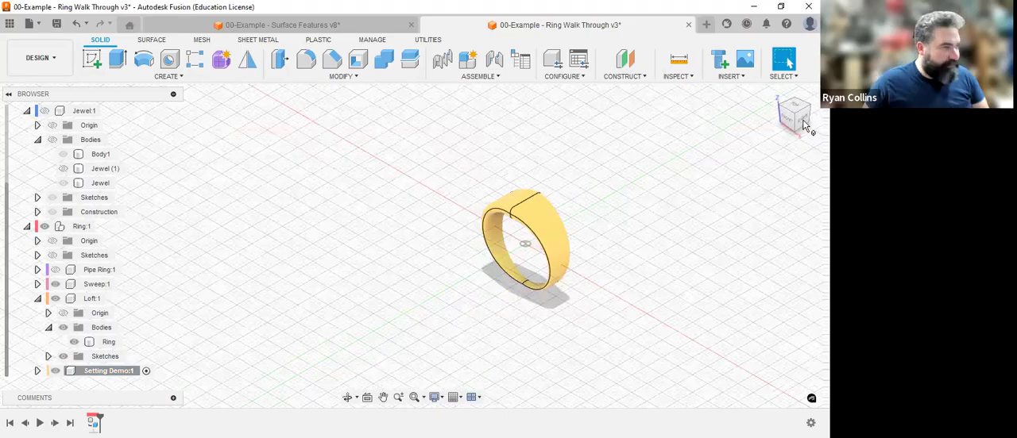
click(626, 62)
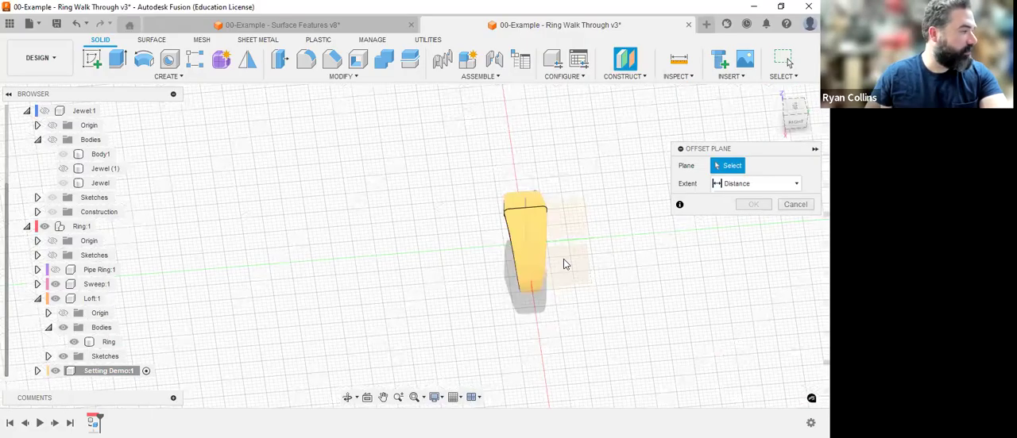
click(570, 261)
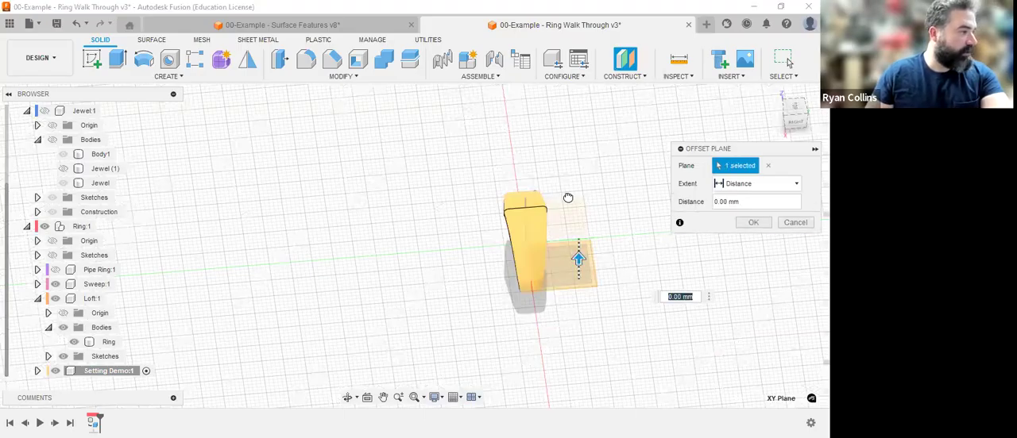
drag(578, 259, 567, 195)
shift+middle_drag(610, 304, 635, 289)
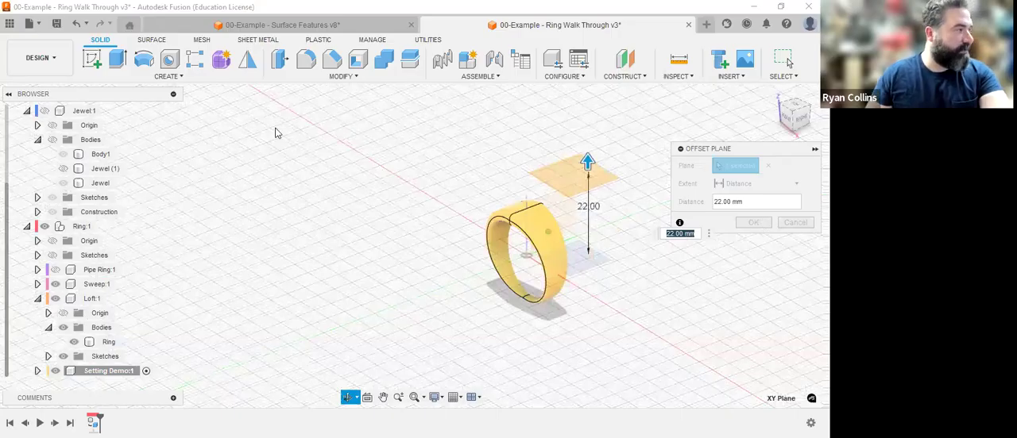
key(Return)
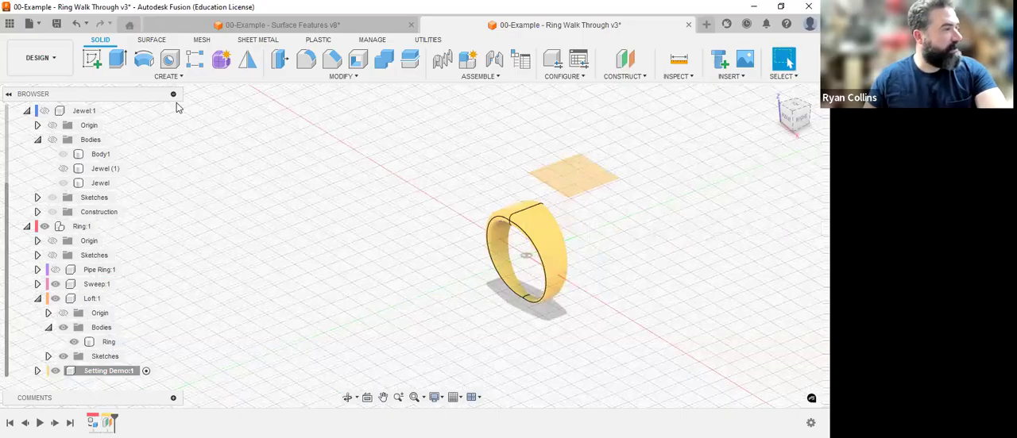
Start a sketch on the construction plane offset above the ring.
click(93, 64)
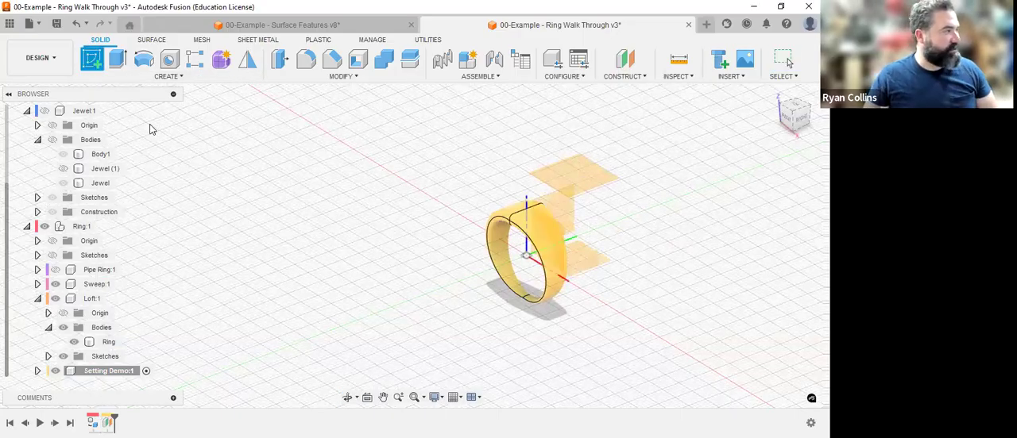
click(575, 173)
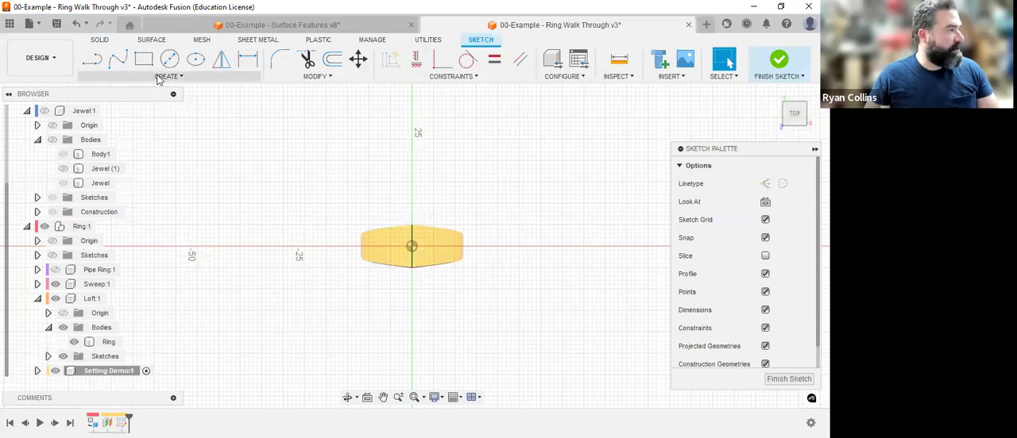
click(167, 76)
mouse_move(145, 136)
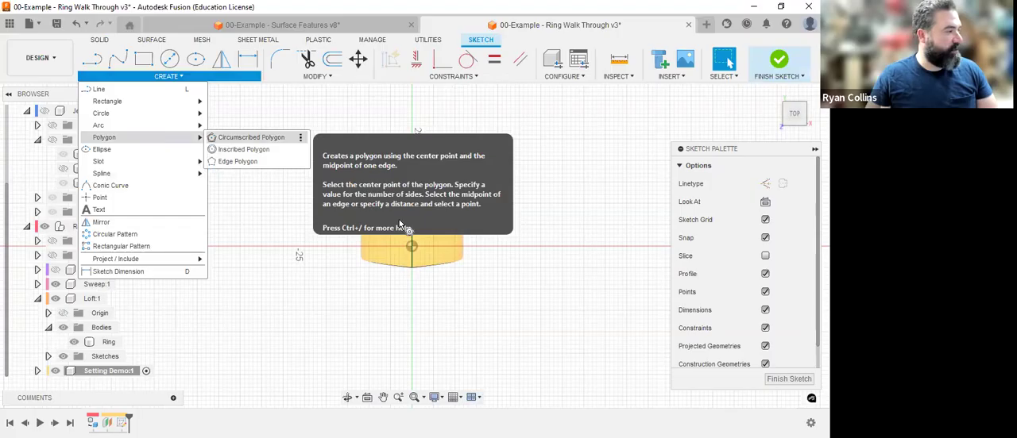
click(239, 137)
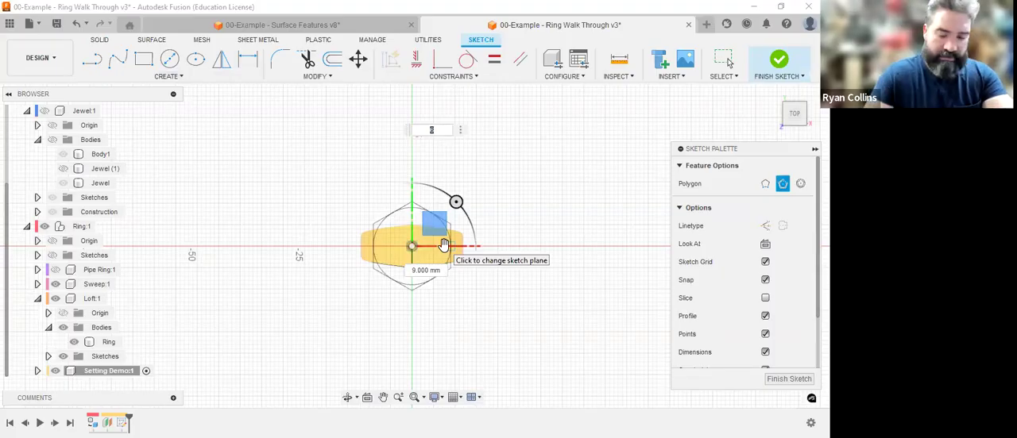
key(Tab)
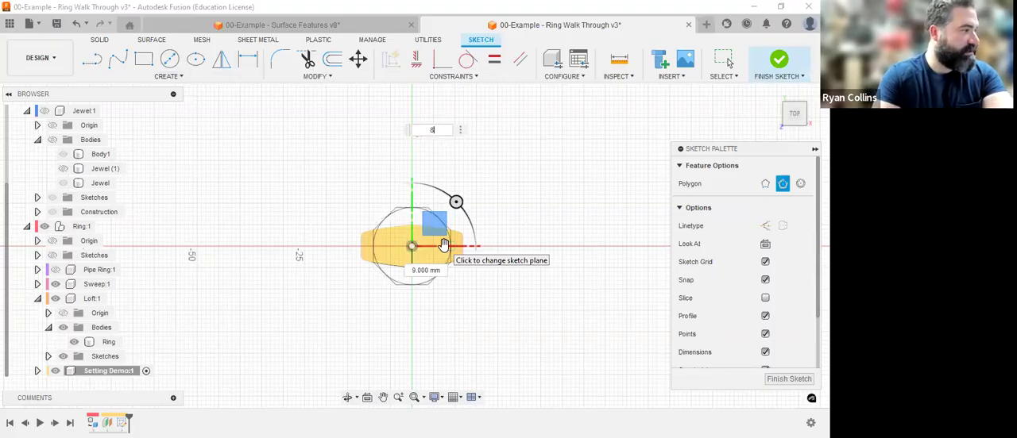
key(Escape)
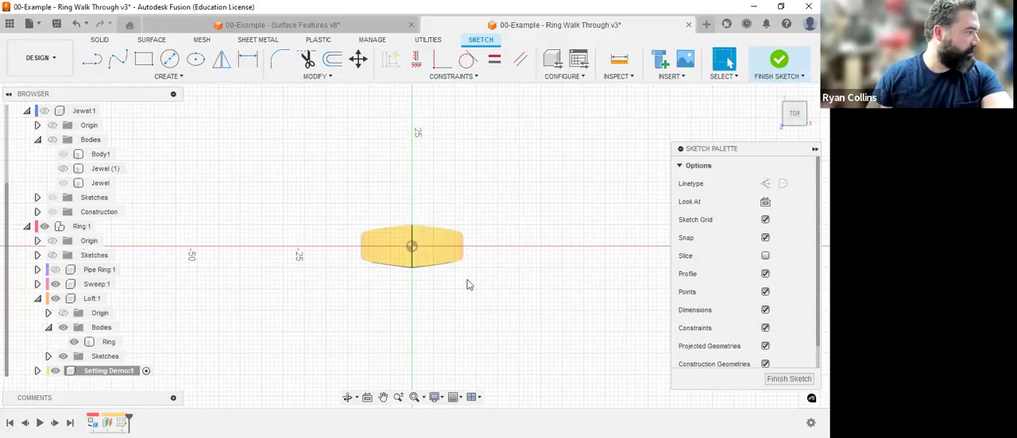
Expand the Setting Demo component and its sketches, and check how the active sketch plane sits above the ring.
click(48, 372)
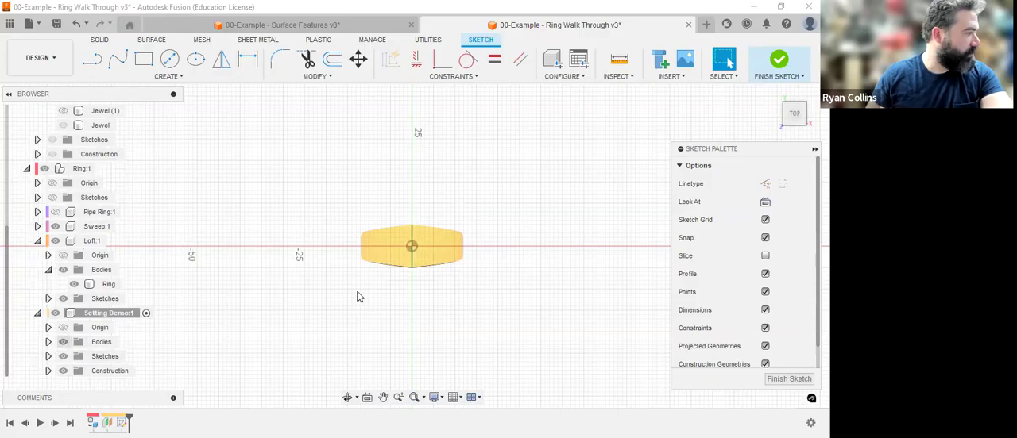
shift+middle_drag(465, 299, 466, 267)
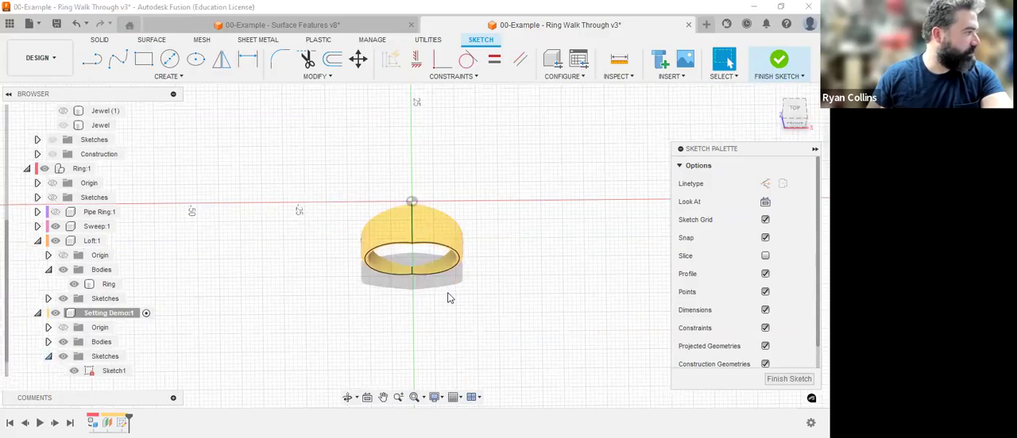
shift+middle_drag(519, 217, 578, 190)
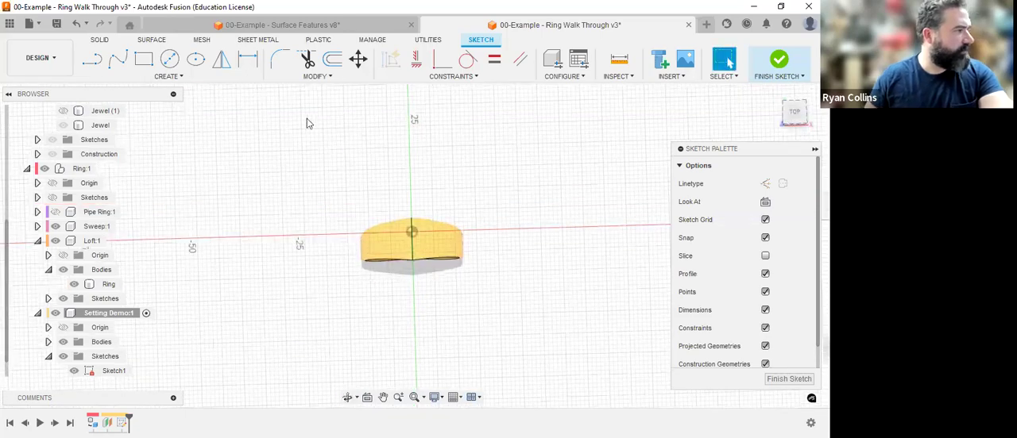
Sketch an inscribed 8-sided polygon with a radius of about 11 mm centred on the origin, and finish the sketch.
click(163, 77)
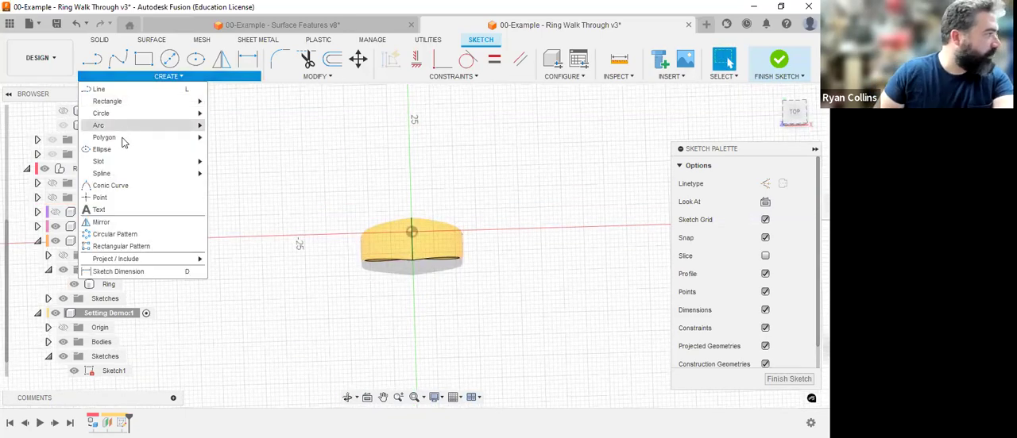
mouse_move(134, 138)
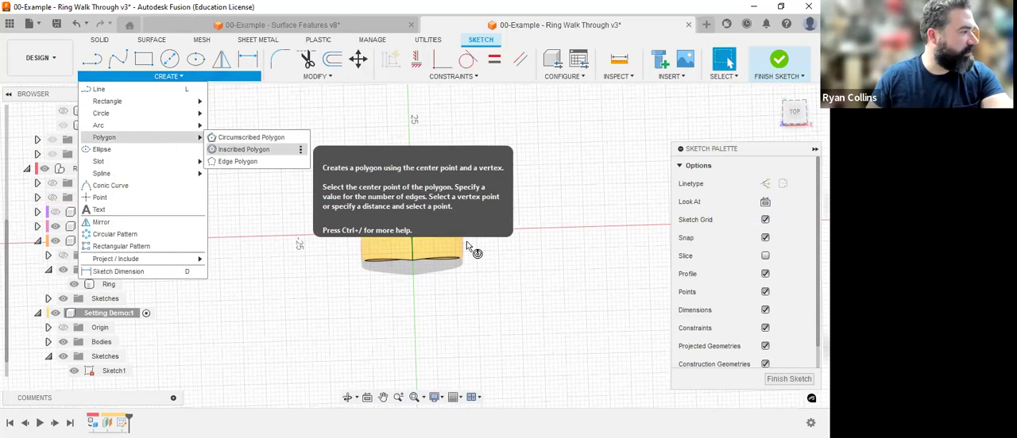
click(412, 231)
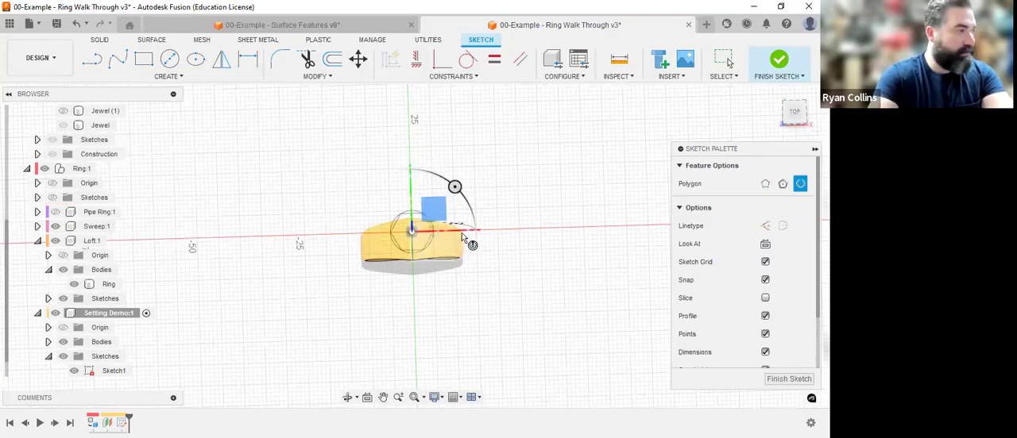
key(Tab)
text(8)
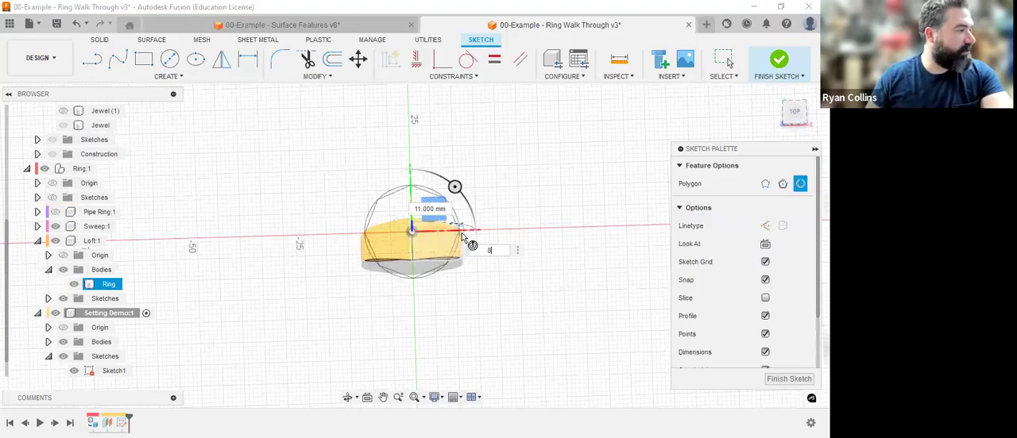
key(Return)
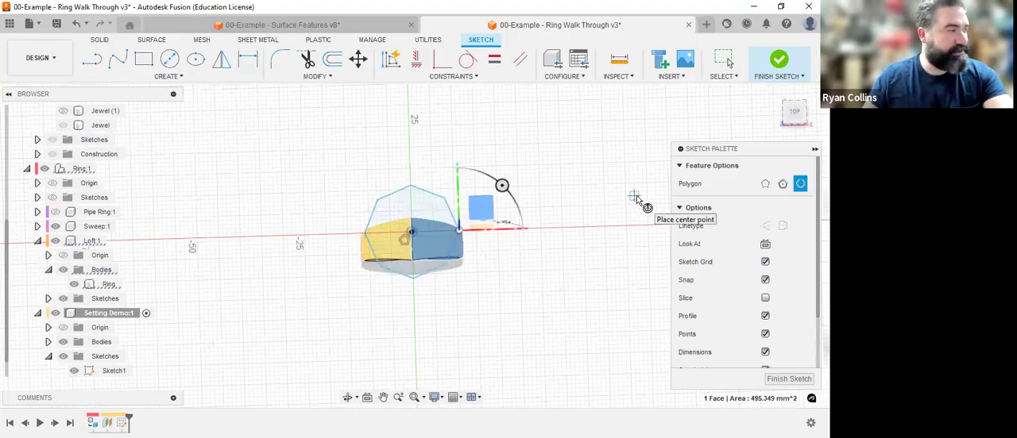
key(Escape)
click(779, 60)
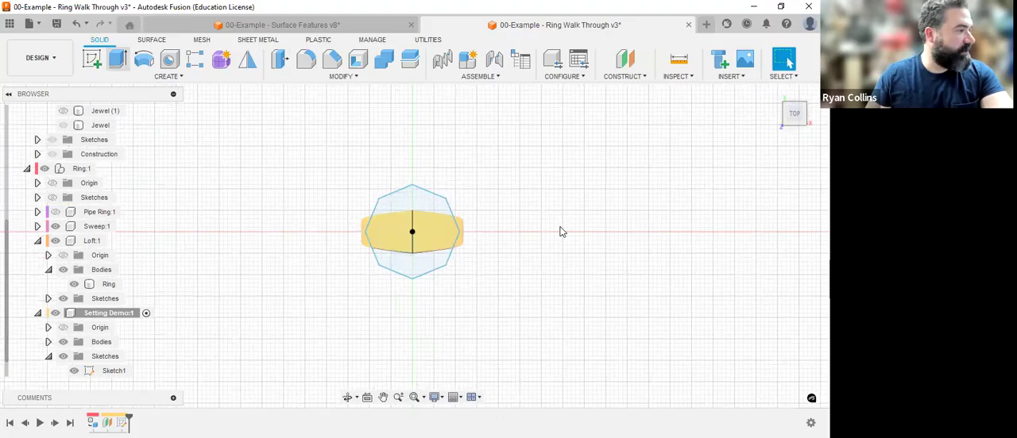
Extrude the octagon profile upward 1 mm as a new body above the ring.
key(e)
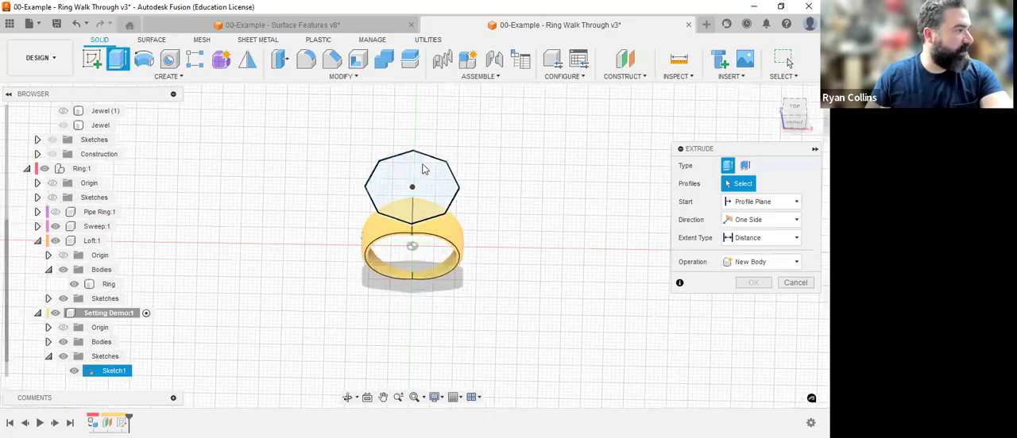
click(428, 168)
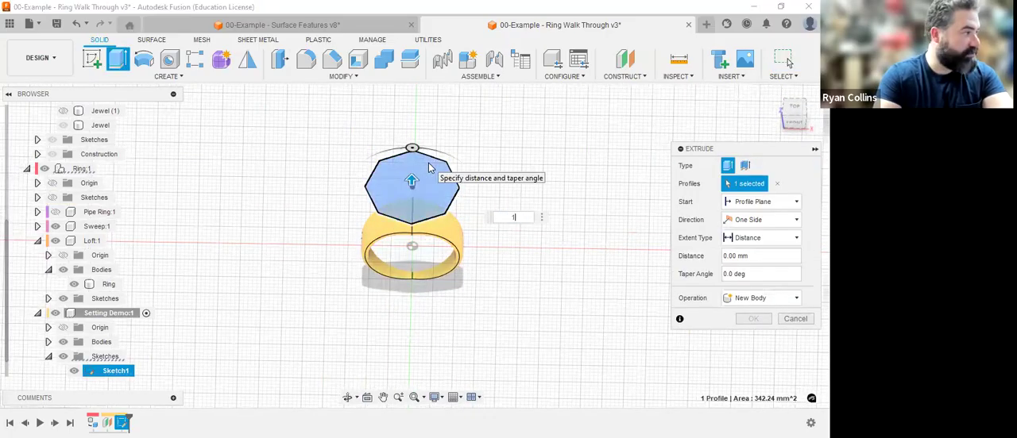
key(Escape)
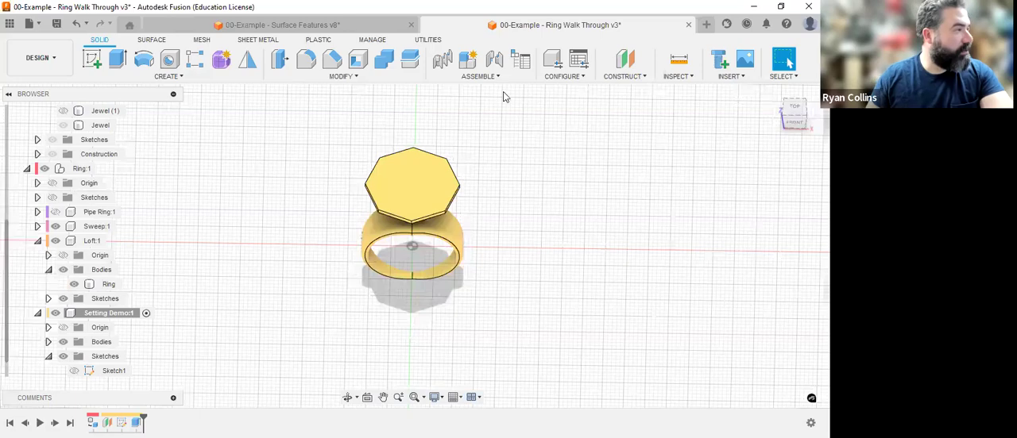
right_click(565, 202)
click(521, 158)
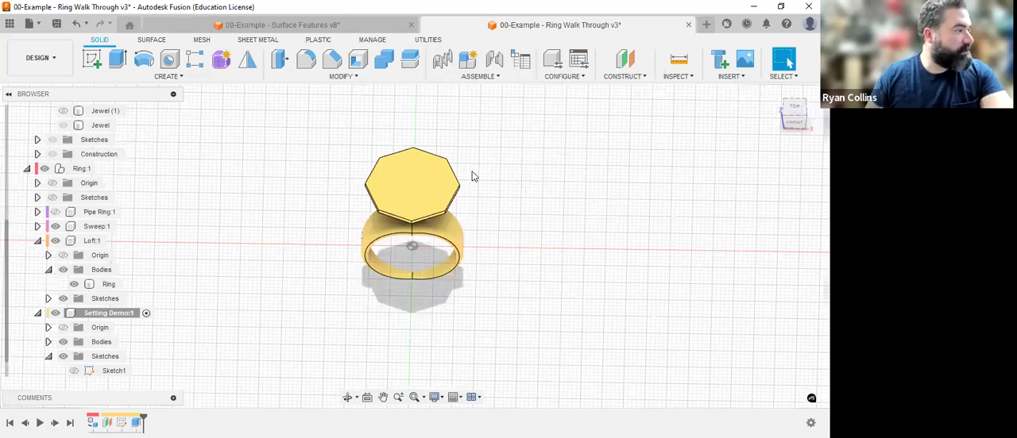
Extrude the octagon body's upper face 5 mm with a negative taper angle, joined to the body.
click(435, 173)
text(e)
text(5)
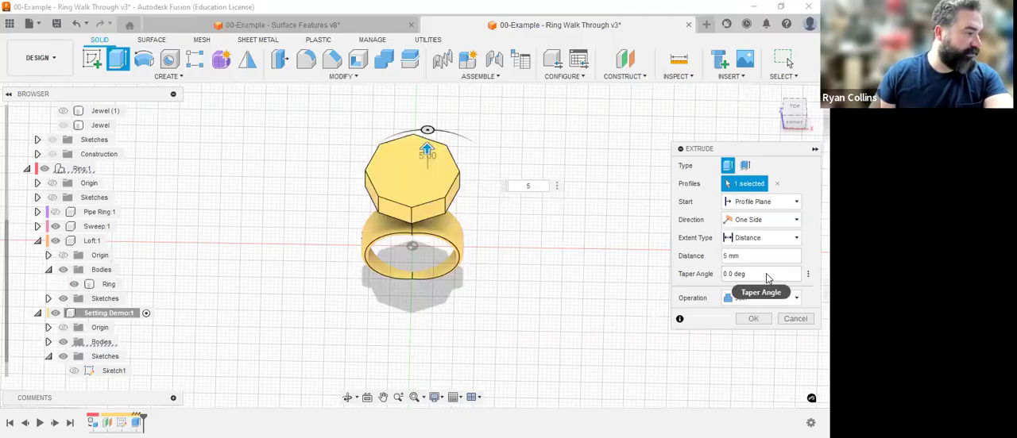
key(Tab)
text(-4)
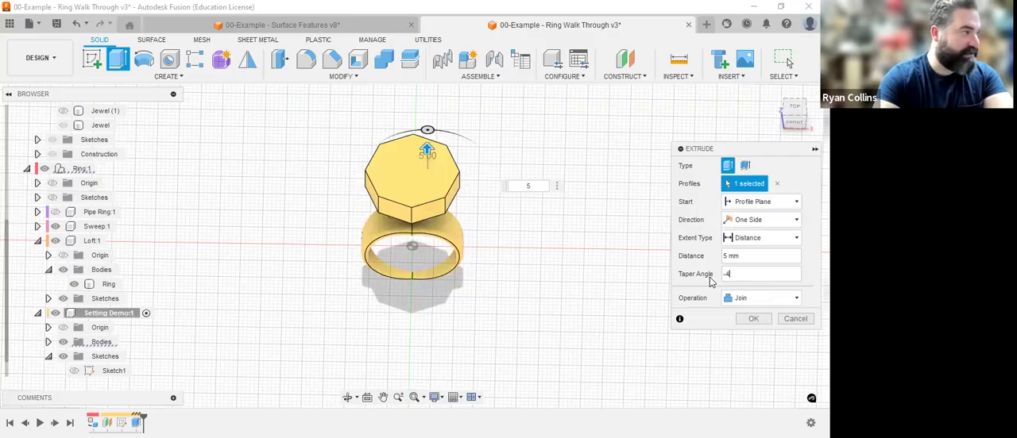
key(Return)
Extrude the octagon body's underside face 5 mm toward the ring with a negative taper angle, joined to the body.
shift+middle_drag(624, 238, 584, 168)
right_click(624, 214)
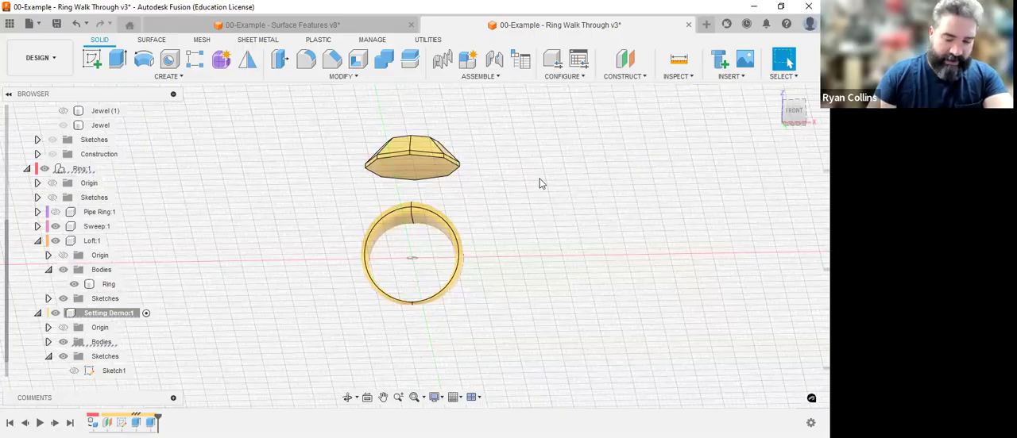
key(e)
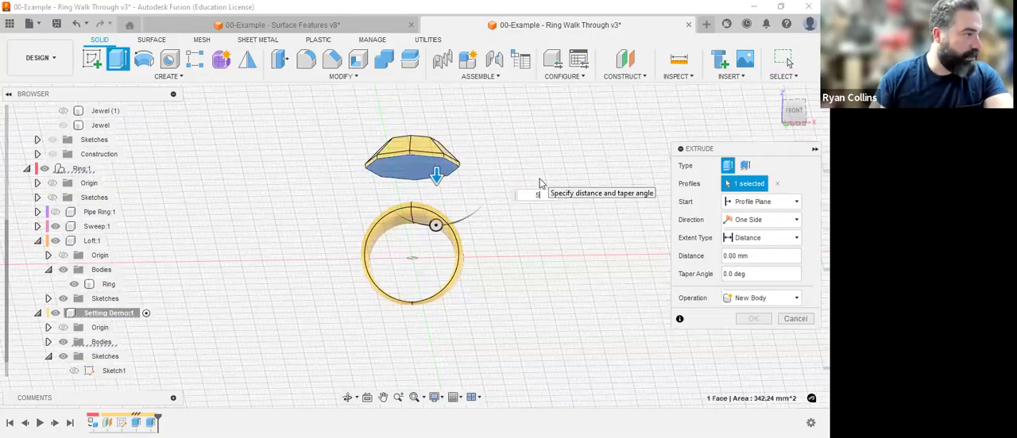
key(Tab)
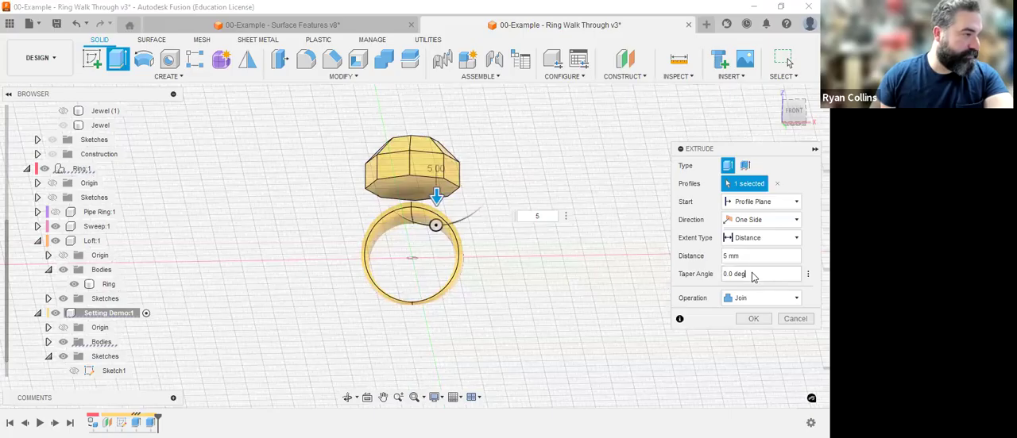
text(-42)
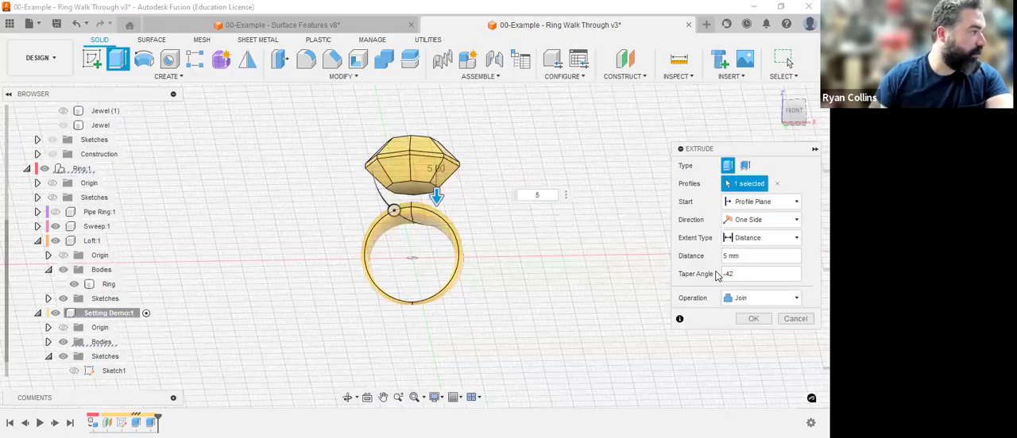
key(Return)
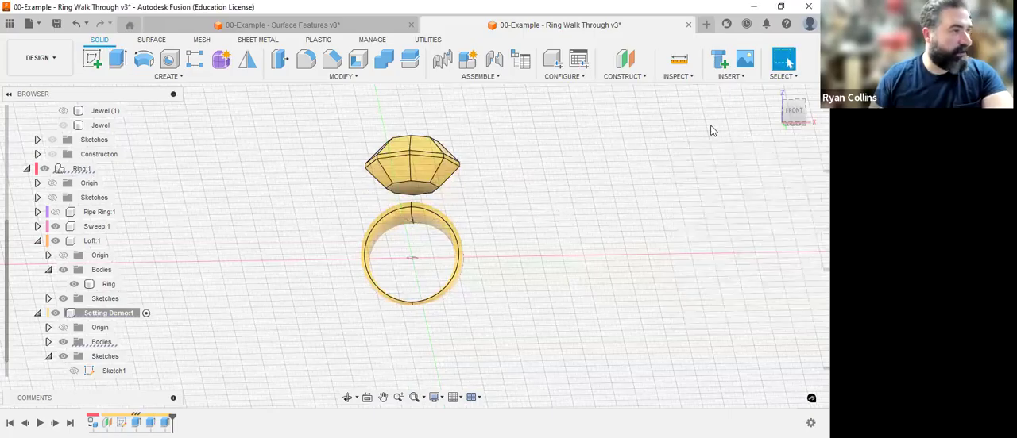
Move the octagonal jewel body 5 mm down along Z toward the top of the ring.
click(778, 95)
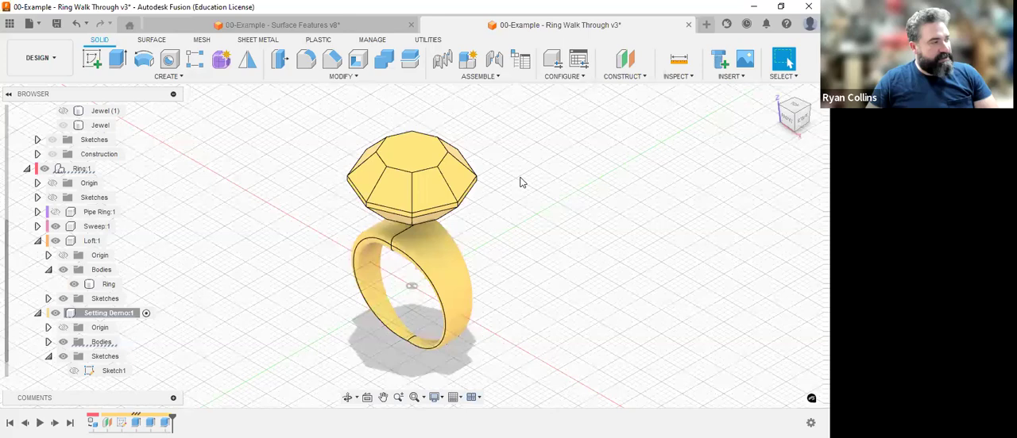
click(419, 157)
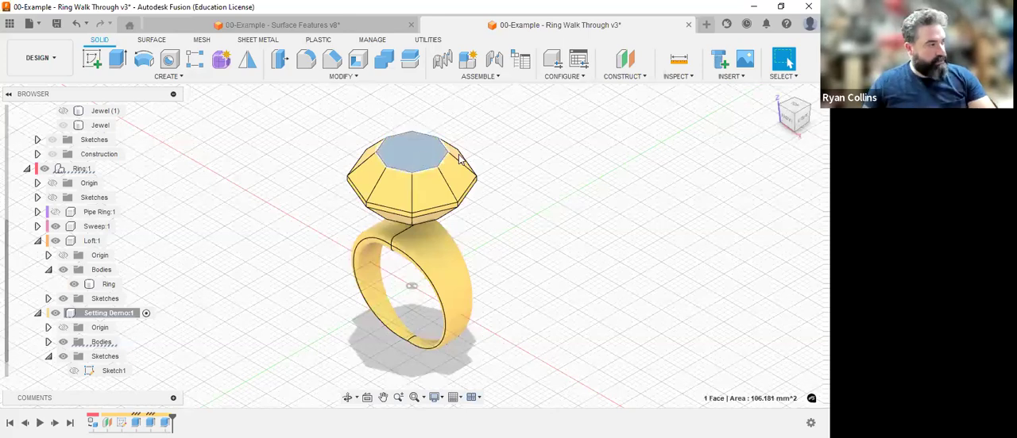
key(m)
click(774, 165)
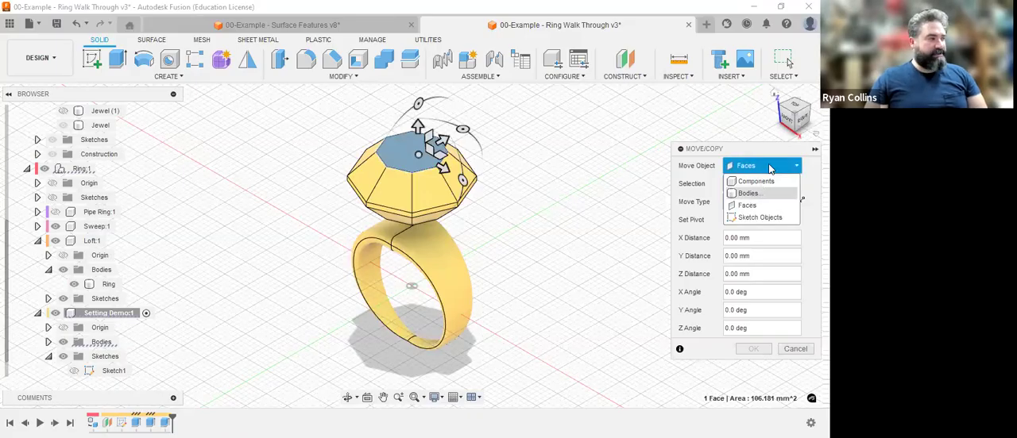
click(764, 193)
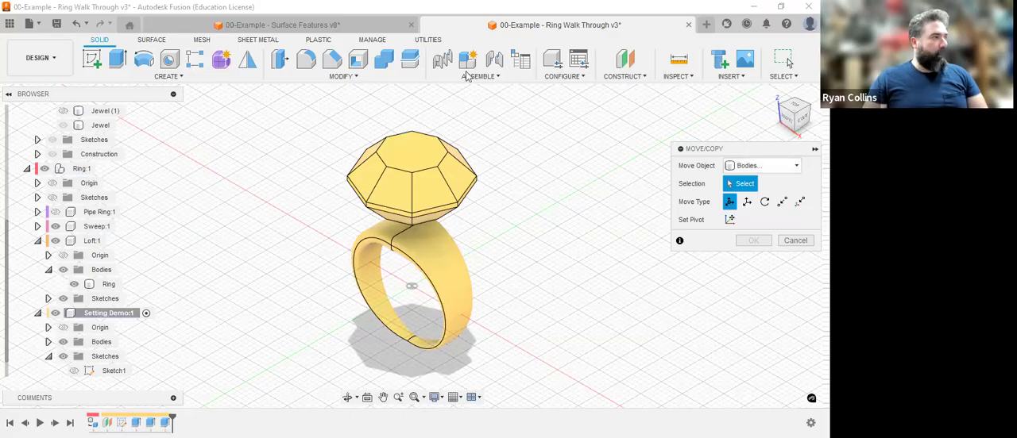
click(338, 77)
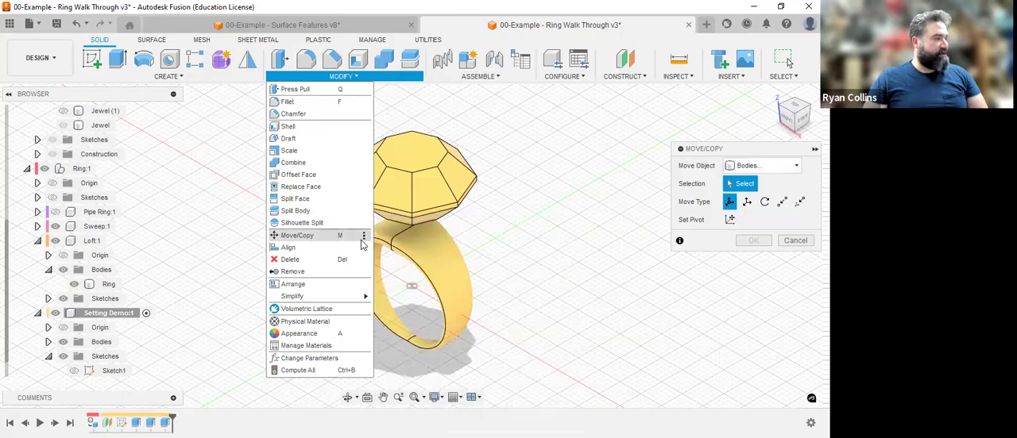
click(768, 171)
click(768, 171)
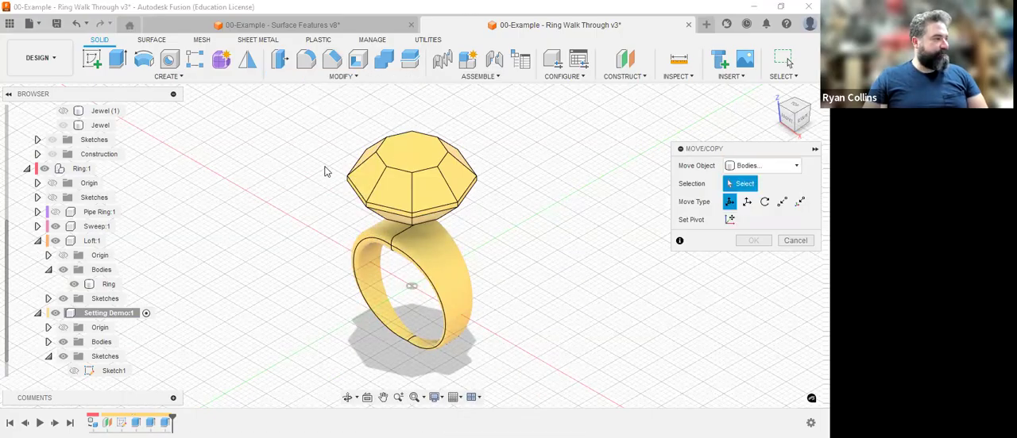
click(419, 156)
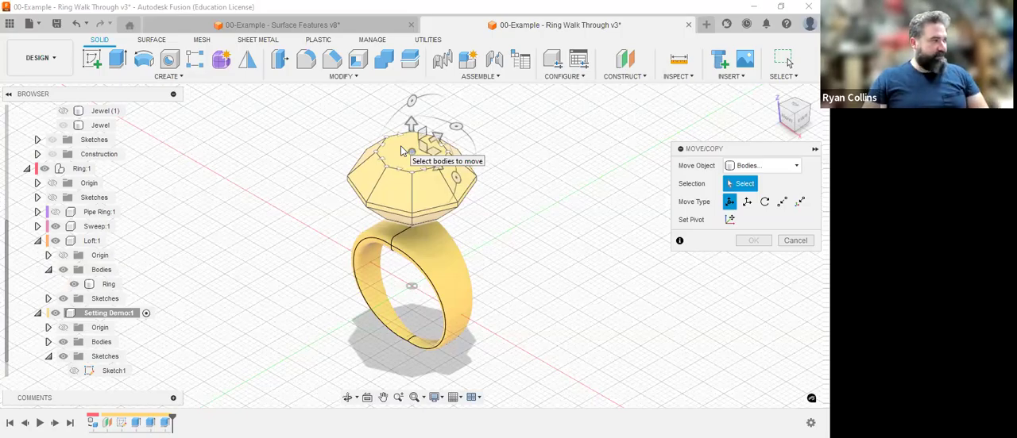
click(788, 124)
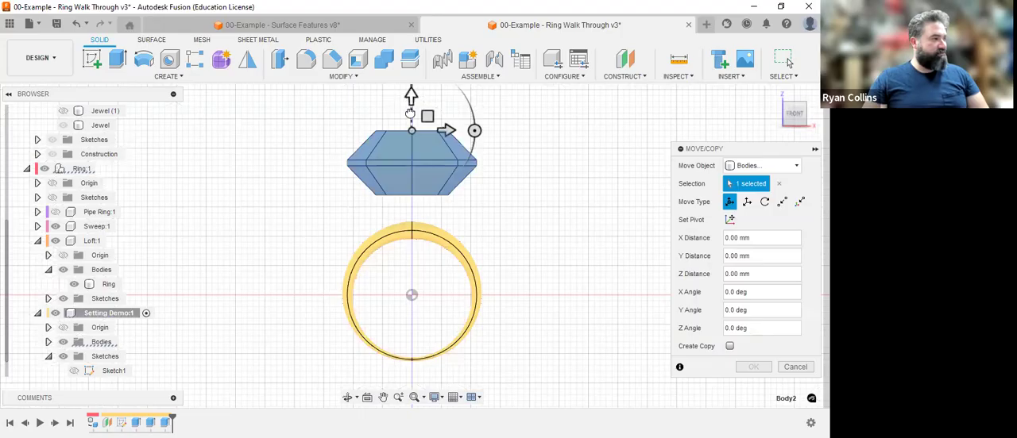
drag(406, 125, 409, 113)
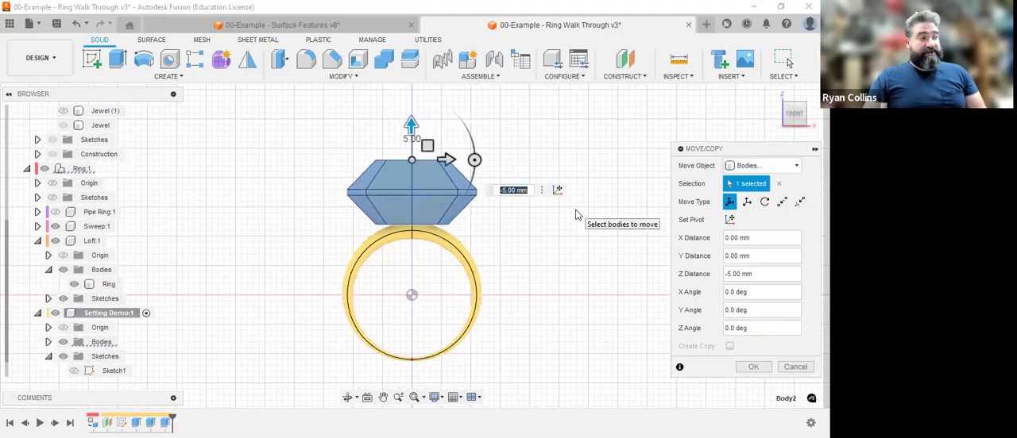
click(750, 367)
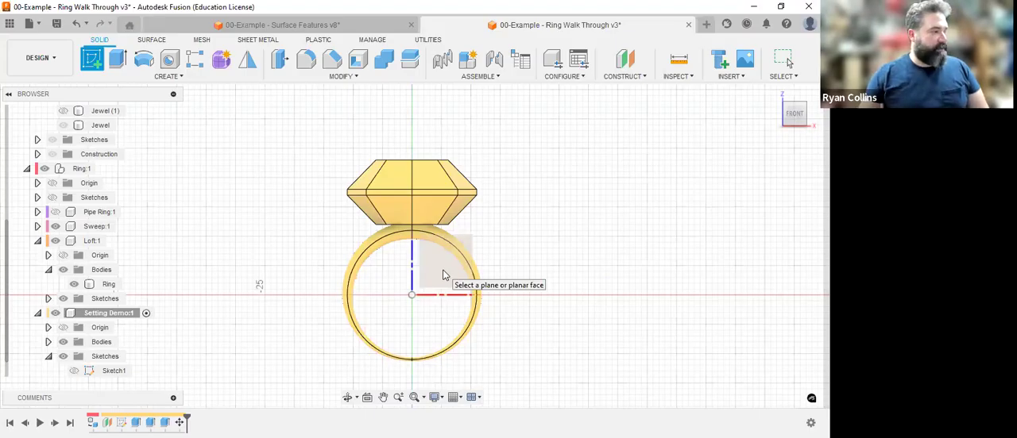
Start a new sketch on the vertical front (XZ) origin plane through the ring's centre.
click(772, 99)
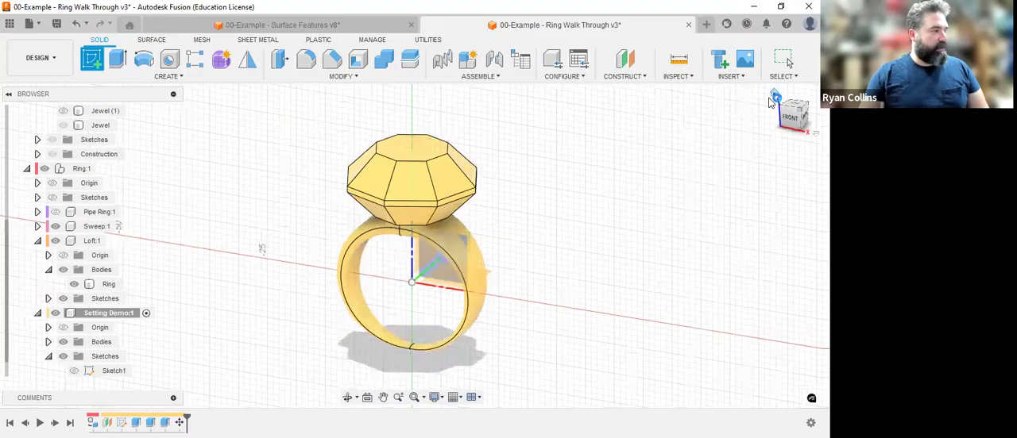
shift+middle_drag(529, 312, 454, 279)
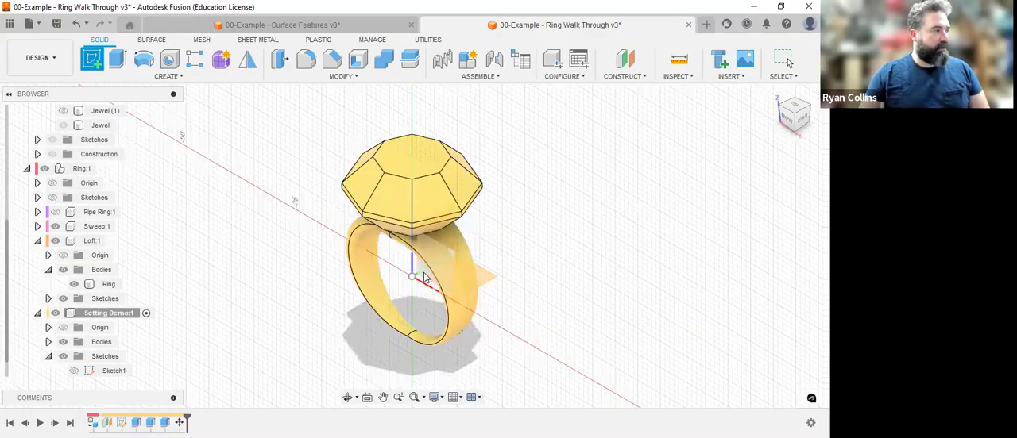
click(425, 277)
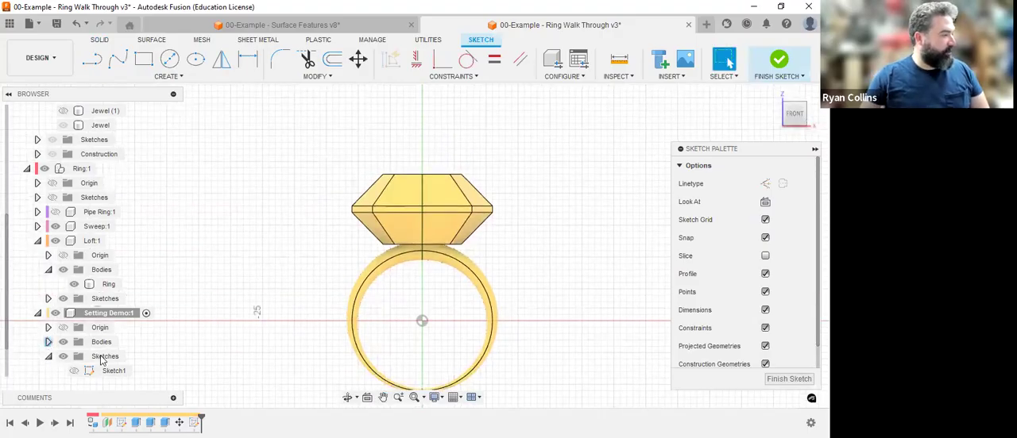
Expand the bodies of the Setting Demo component and hide its Ring body.
click(48, 342)
click(74, 357)
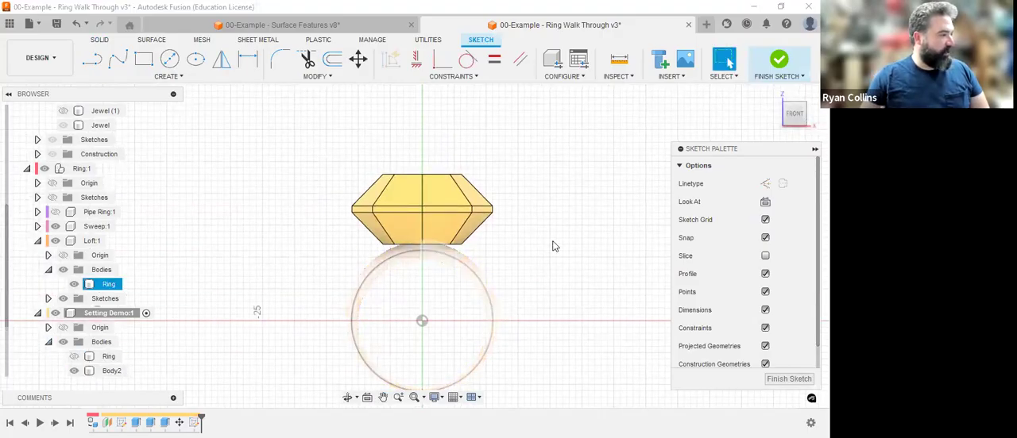
click(447, 198)
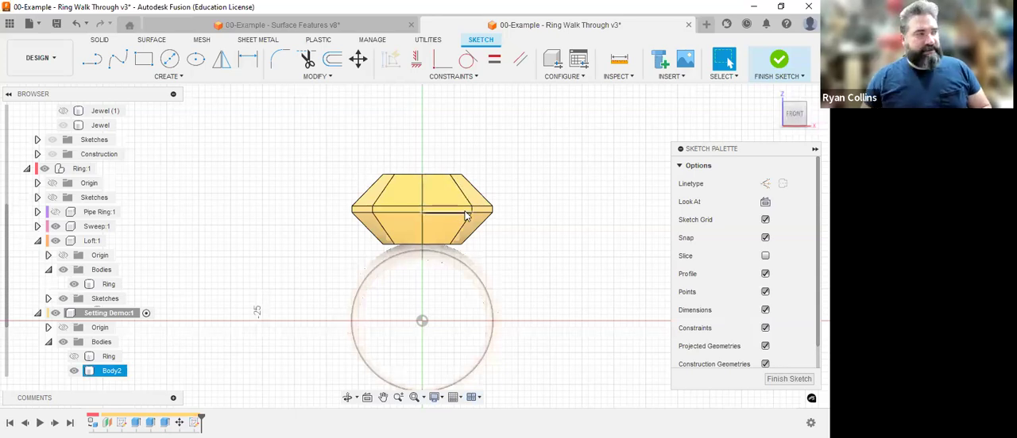
click(518, 171)
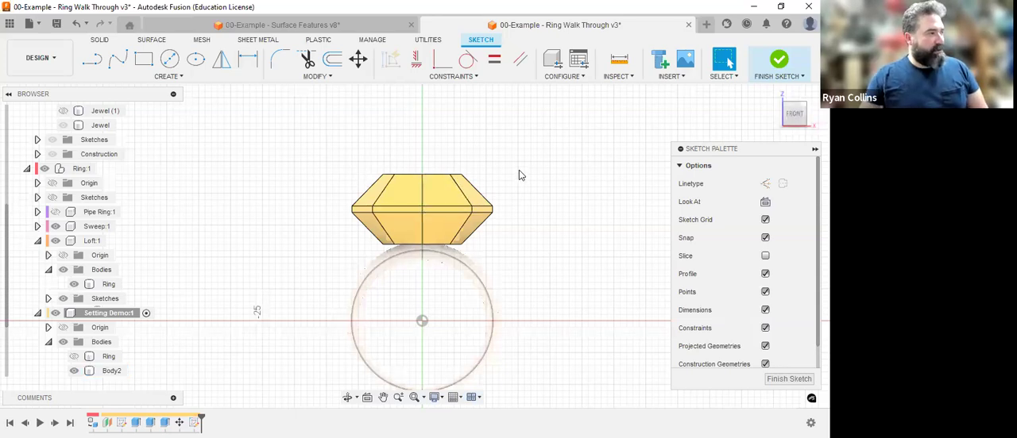
Project the whole jewel body's outline into the sketch using the Bodies selection filter, with the projection link on.
click(201, 77)
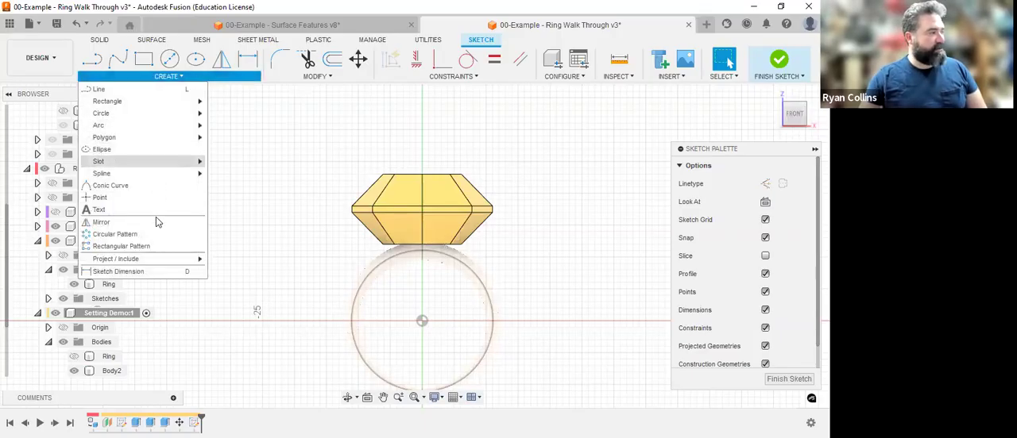
mouse_move(147, 259)
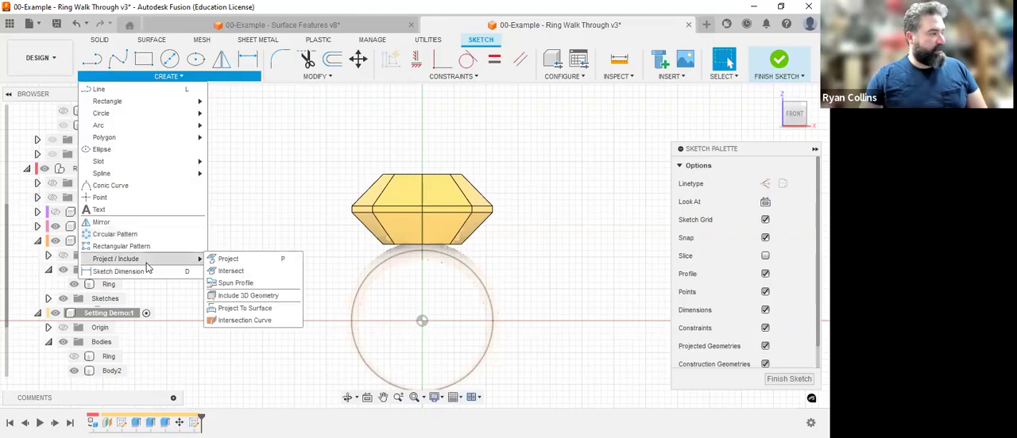
click(224, 262)
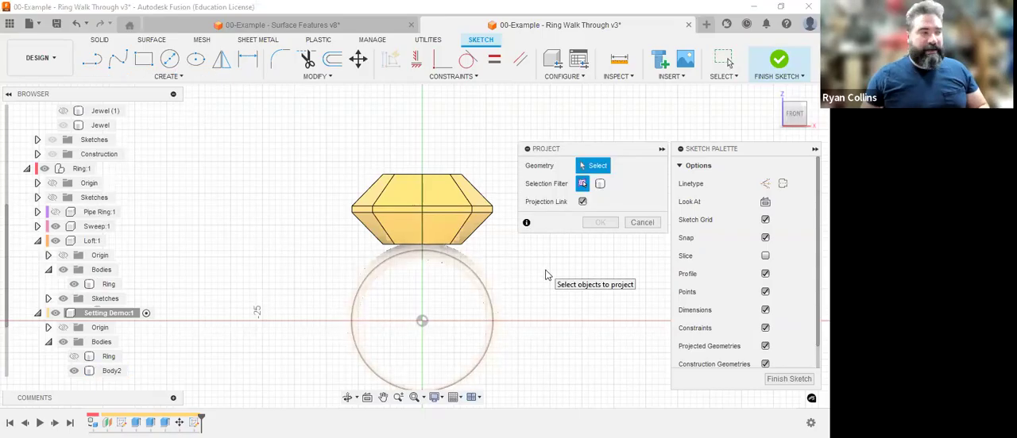
click(602, 185)
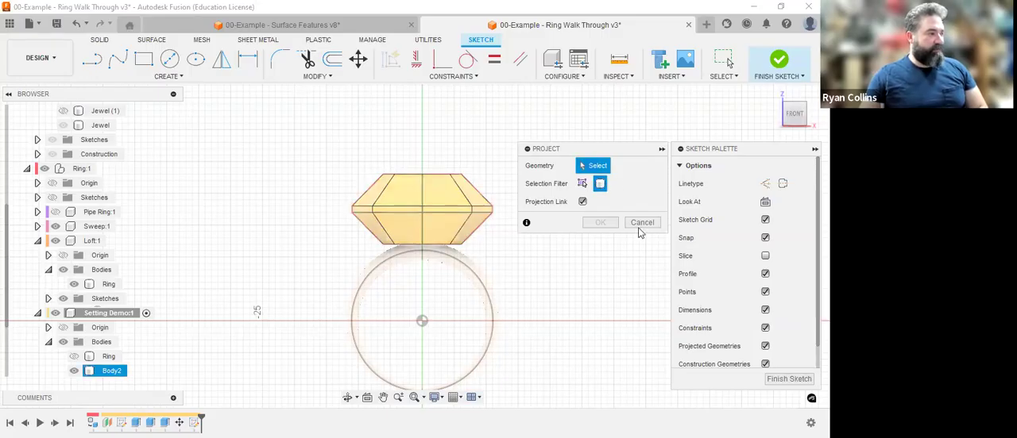
key(Escape)
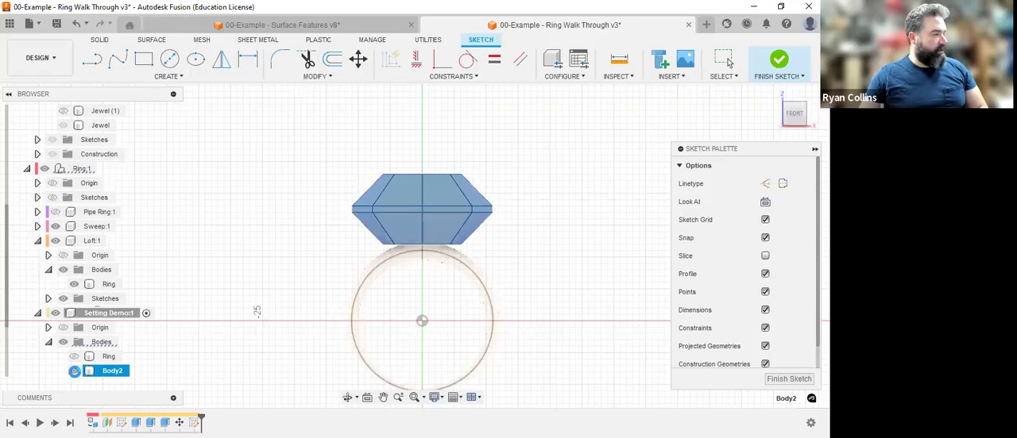
Rename Body2 as Jewel and hide it so only its projected outline shows.
click(111, 374)
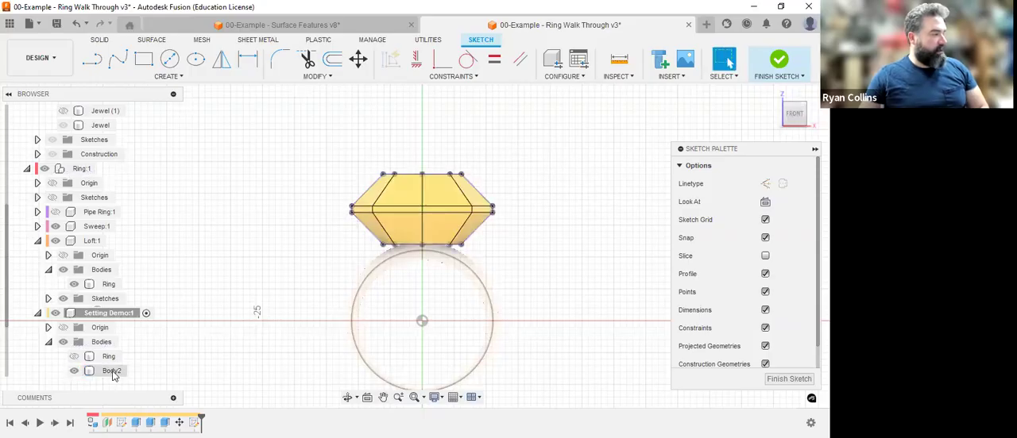
double_click(111, 371)
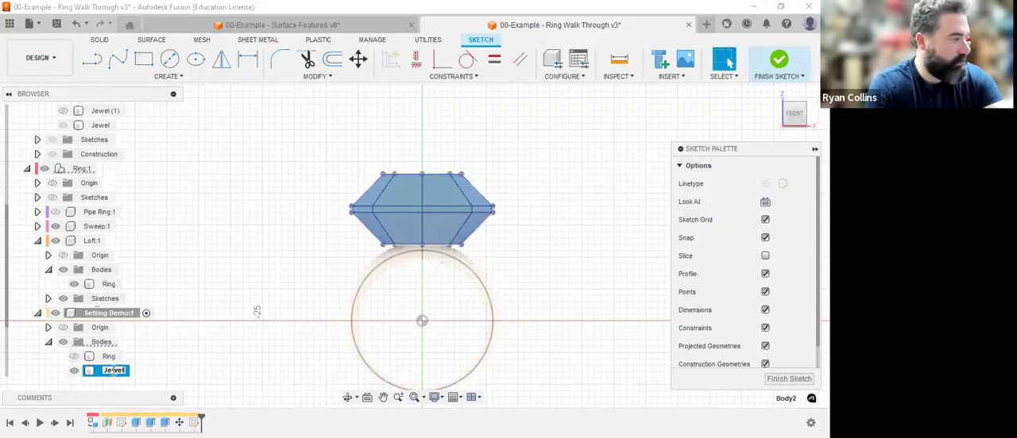
text(Jewel)
key(Return)
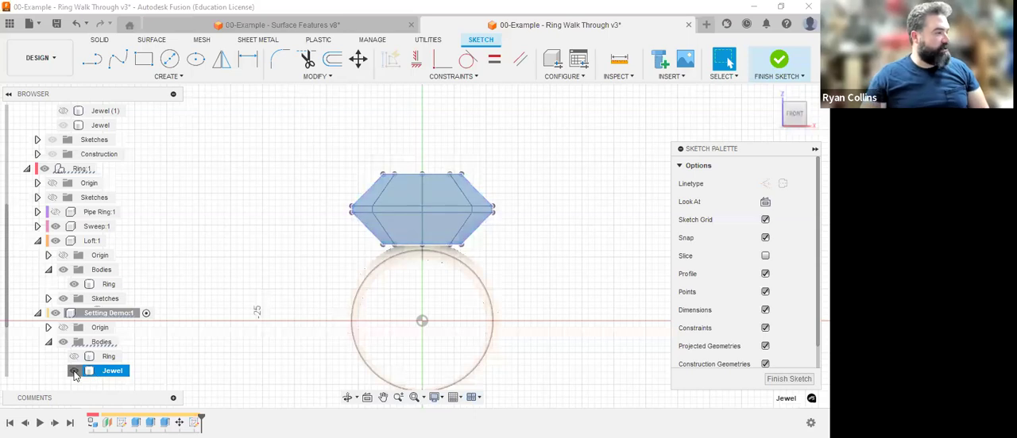
key(Escape)
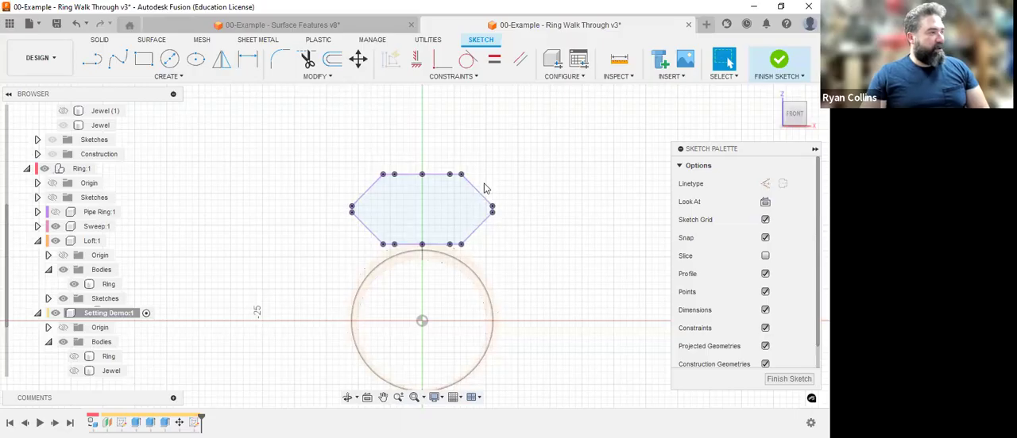
Offset the five projected lines from the bottom midpoint up the +X side of the jewel outline 1 mm outward, with chain selection off.
scroll(494, 208, up, 2)
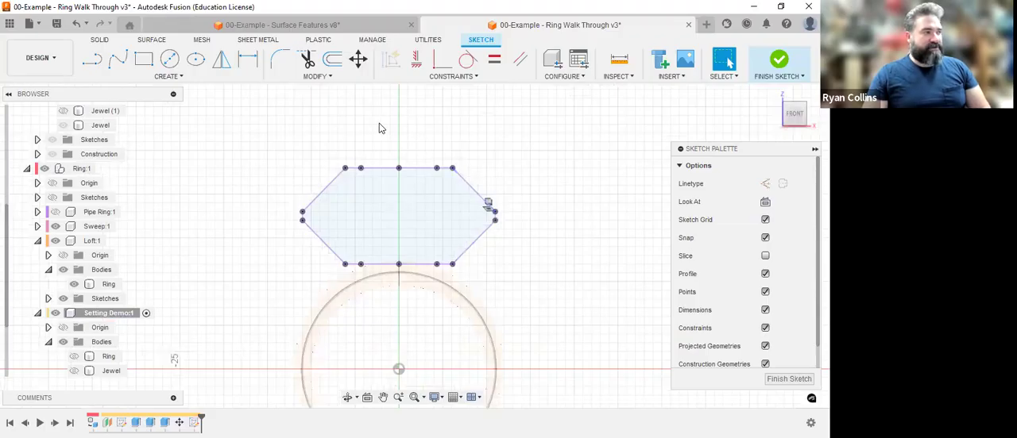
click(334, 62)
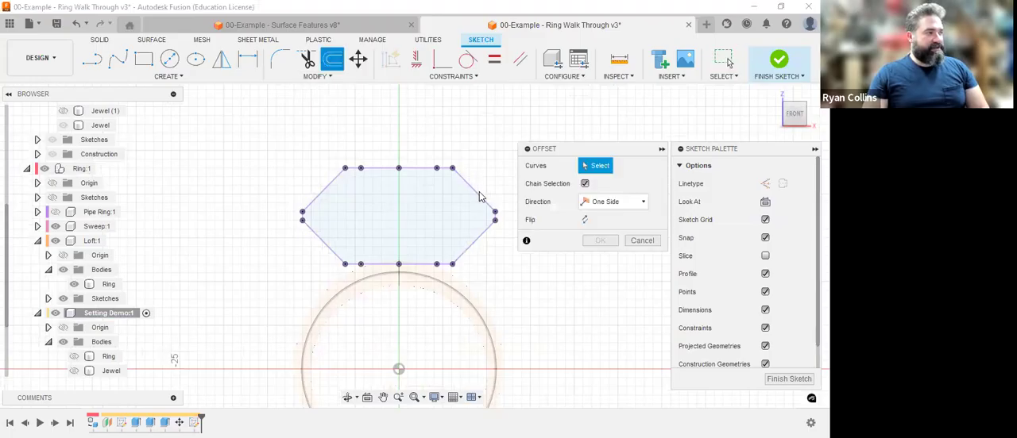
click(586, 183)
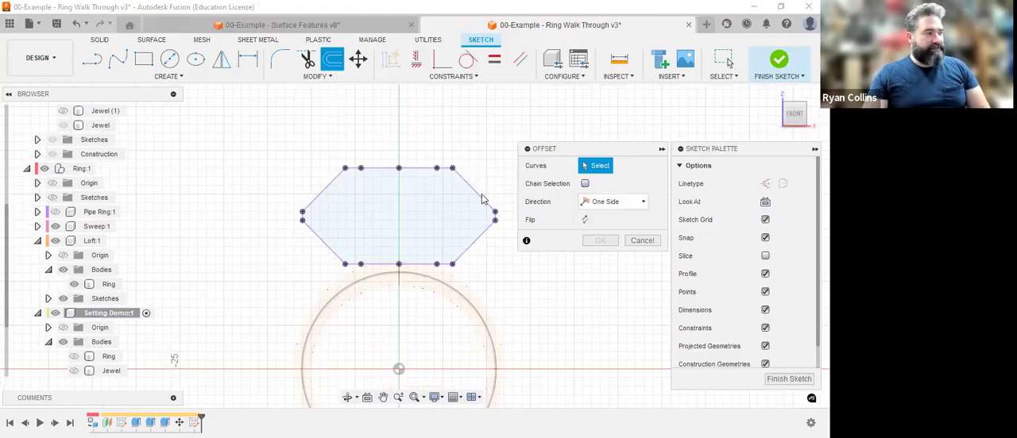
click(490, 220)
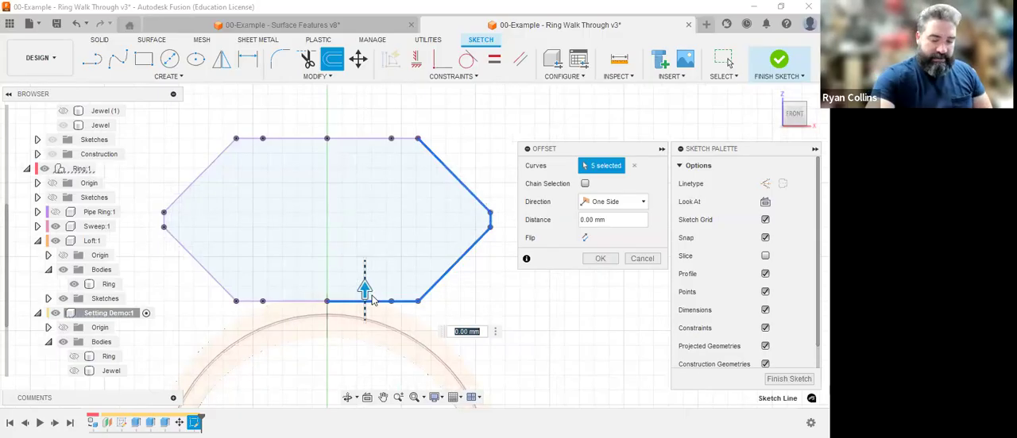
drag(366, 289, 372, 300)
text(-1)
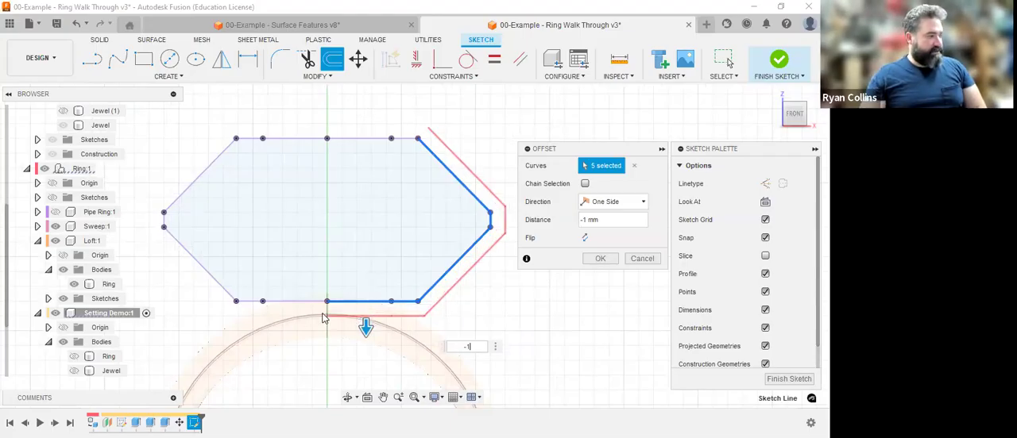
click(591, 239)
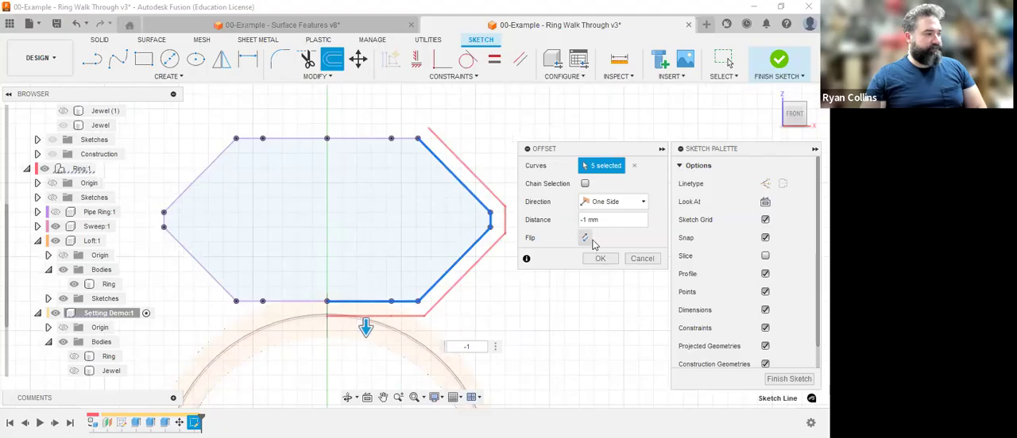
key(Return)
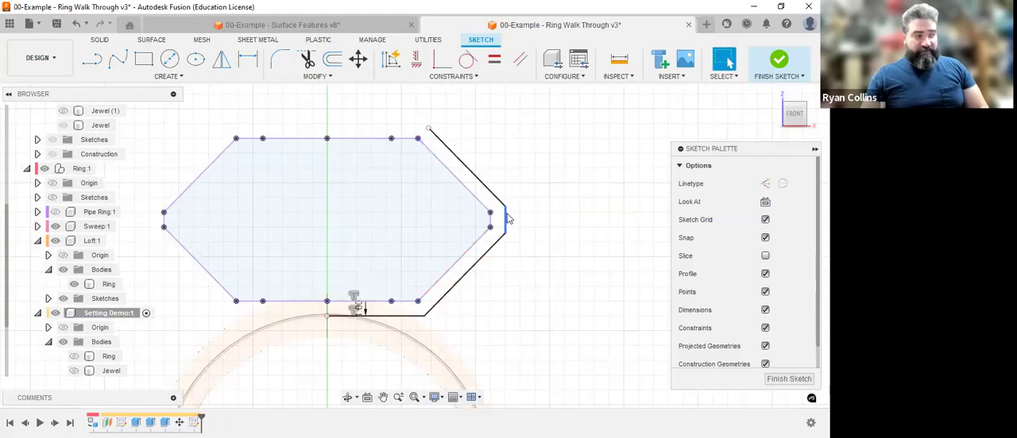
click(485, 254)
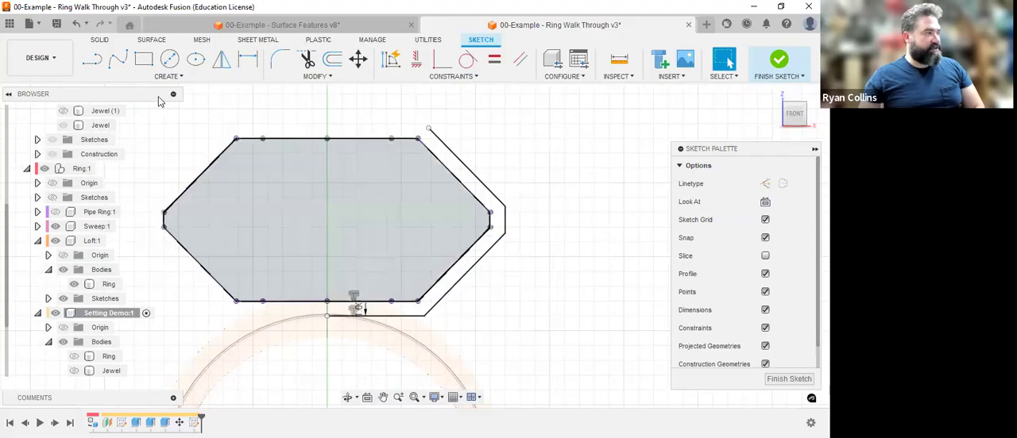
Close the setting profile with a line at the bottom midpoint and a perpendicular line across the upper +X gap, and finish the sketch.
key(l)
scroll(342, 321, up, 5)
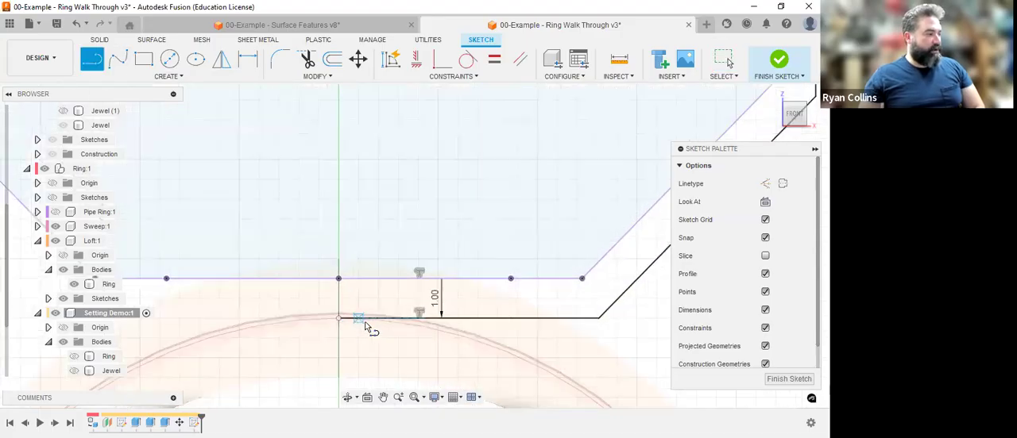
click(339, 280)
middle_drag(585, 262, 427, 373)
scroll(576, 231, down, 5)
middle_drag(540, 127, 483, 134)
key(l)
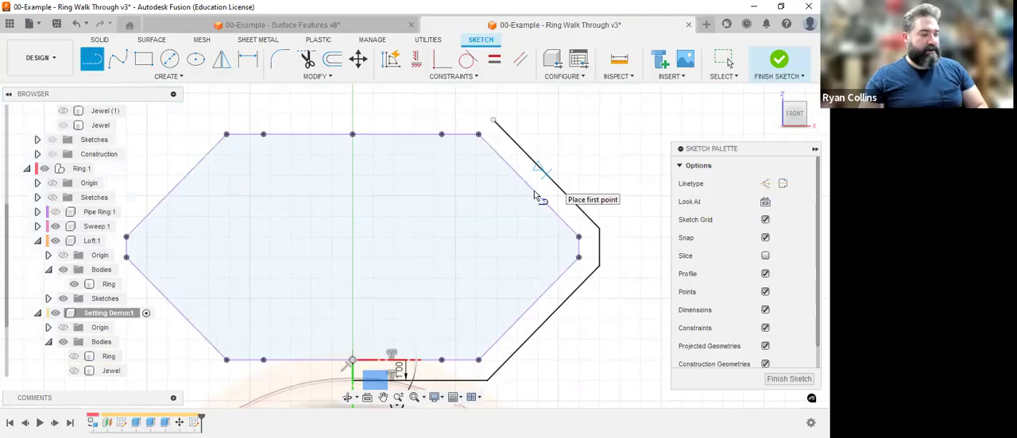
key(Escape)
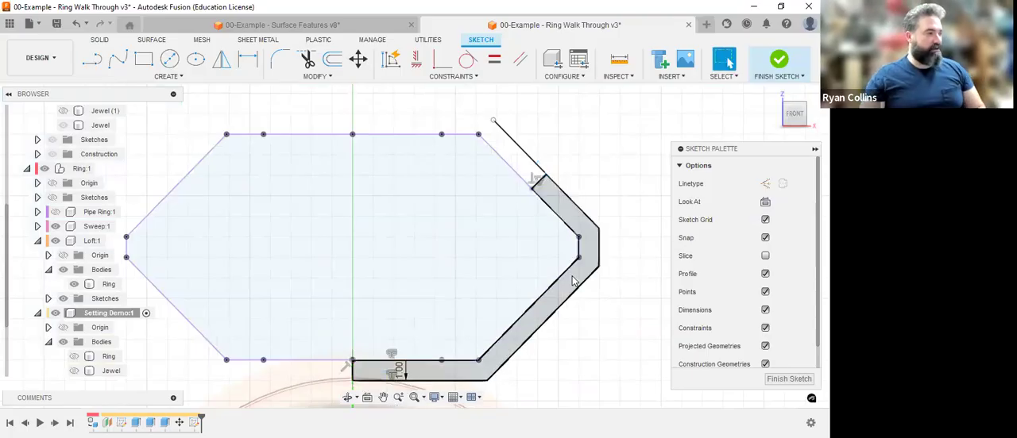
middle_drag(590, 208, 599, 109)
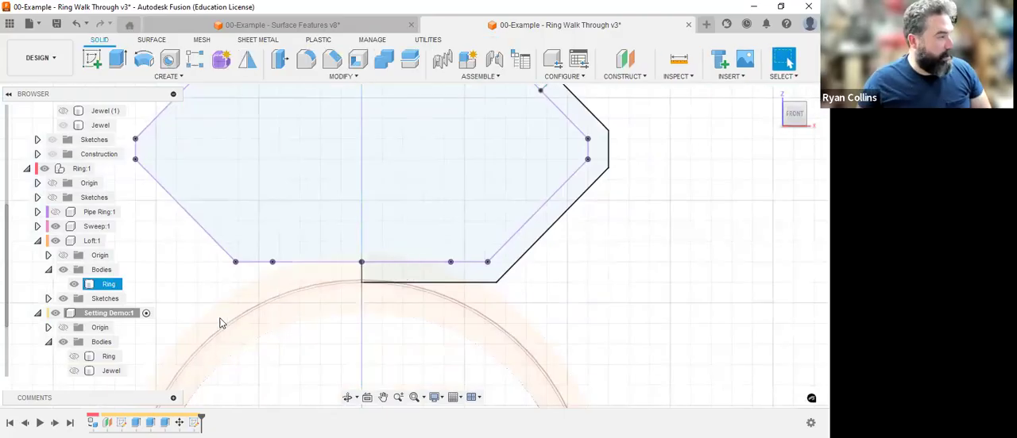
Set up a partial revolve of the closed setting profile around the vertical Z axis with a 10-degree angle.
scroll(635, 262, down, 2)
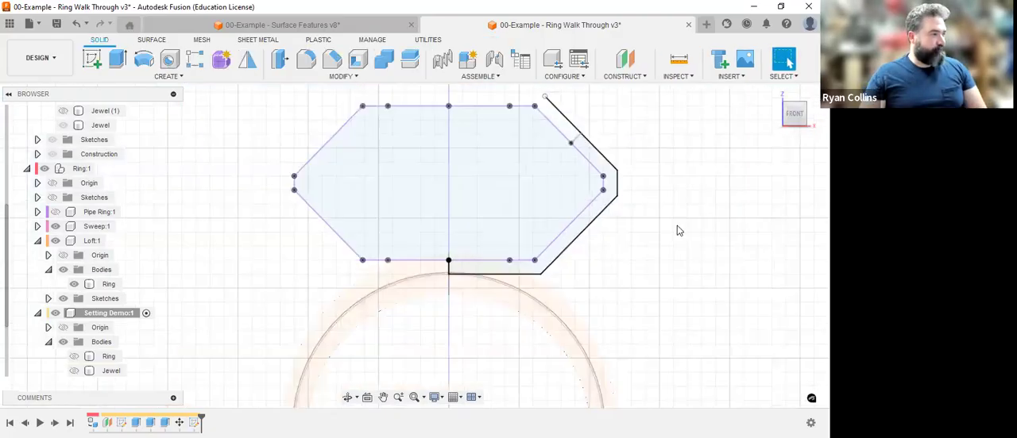
click(776, 94)
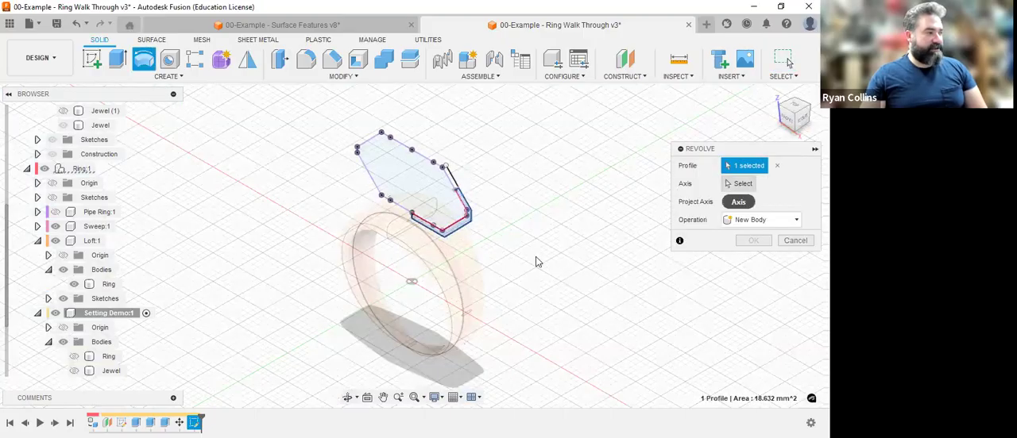
click(445, 218)
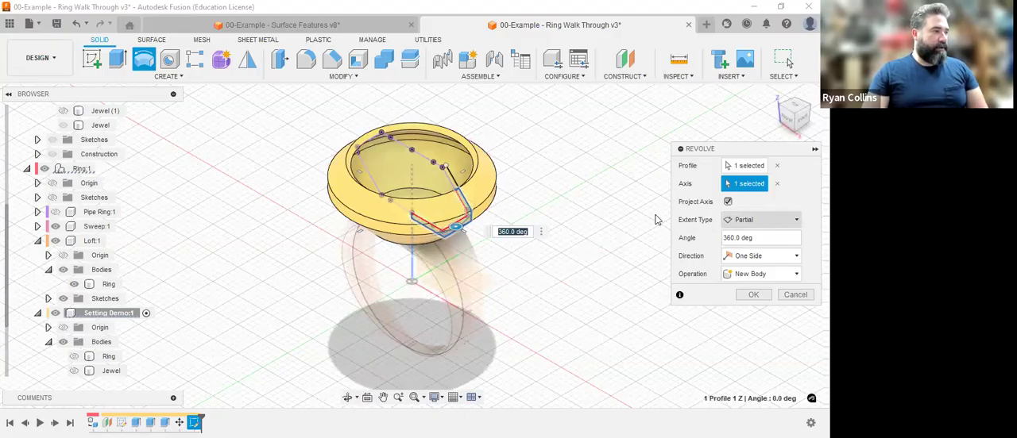
click(759, 237)
text(10)
scroll(466, 243, up, 5)
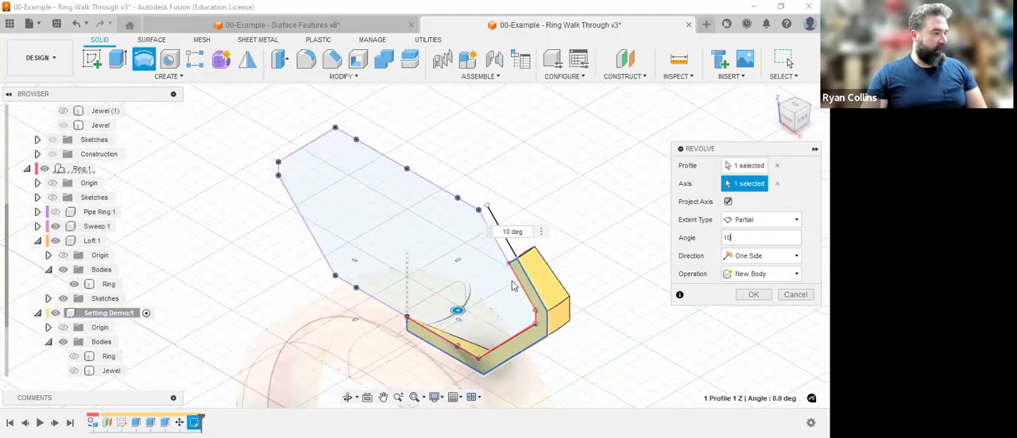
scroll(651, 271, up, 2)
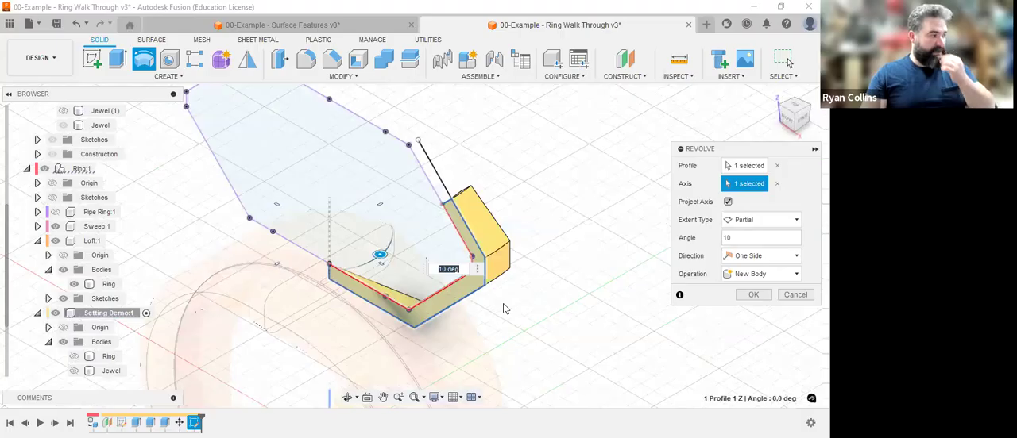
Make the 10-degree revolve symmetric about the profile plane and create it as a new body.
click(770, 257)
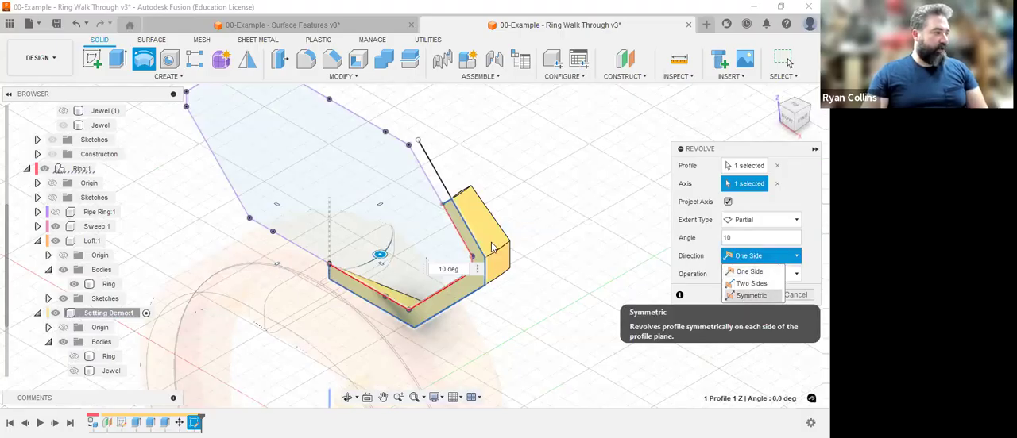
click(755, 296)
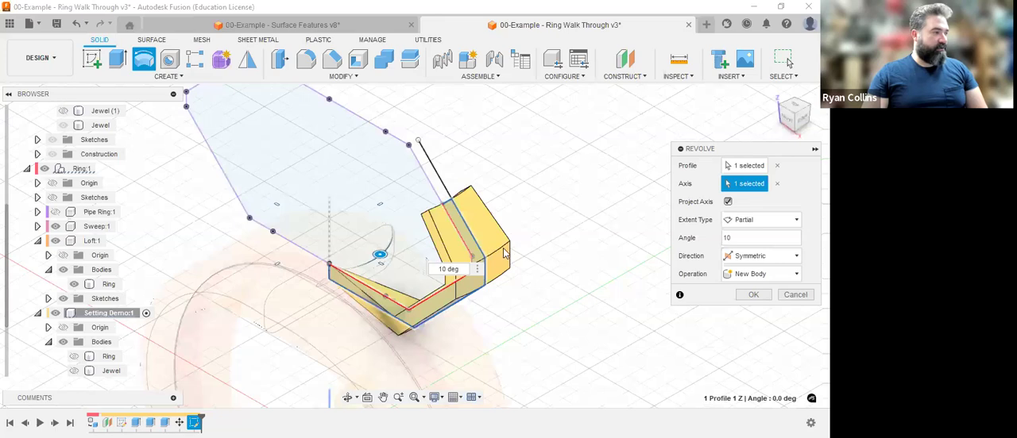
click(754, 237)
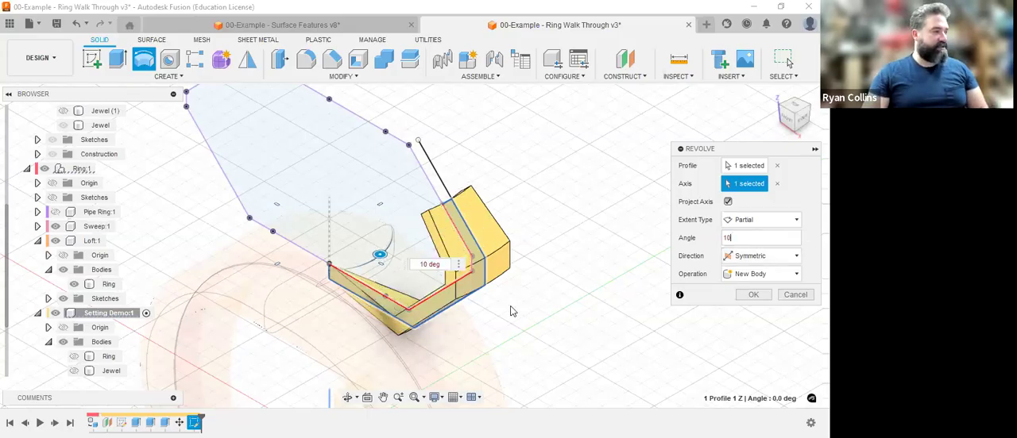
scroll(586, 188, down, 1)
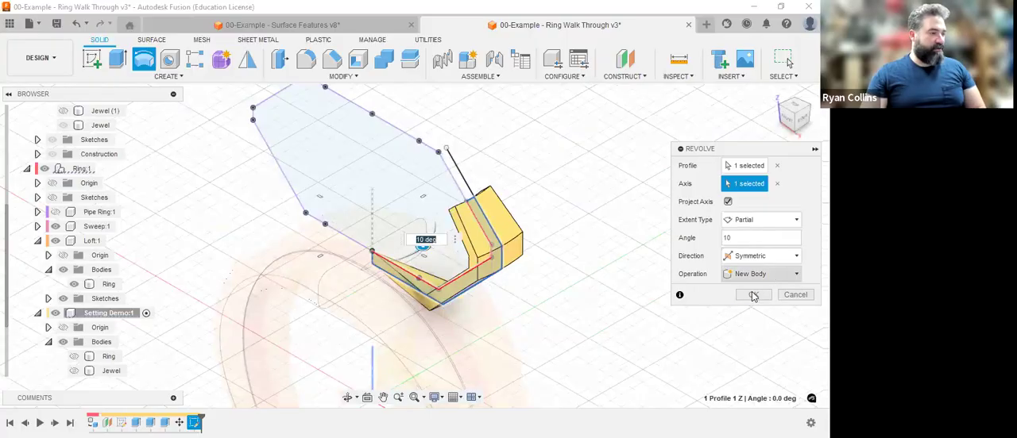
key(Return)
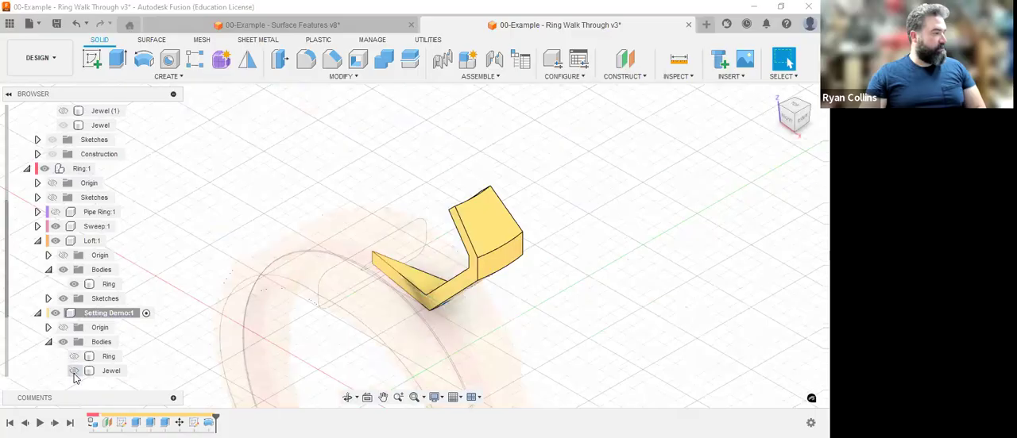
Show the Jewel body and examine from the top and isometric views how the prong grips it.
click(74, 371)
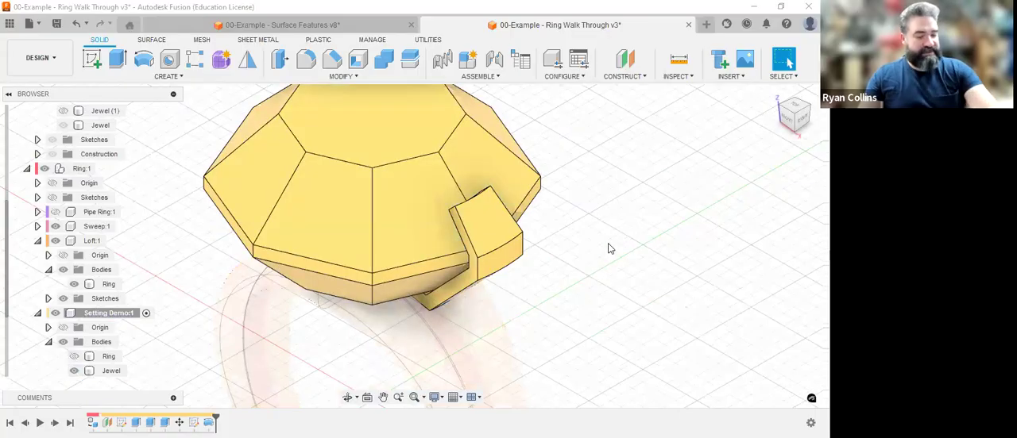
shift+middle_drag(560, 257, 653, 262)
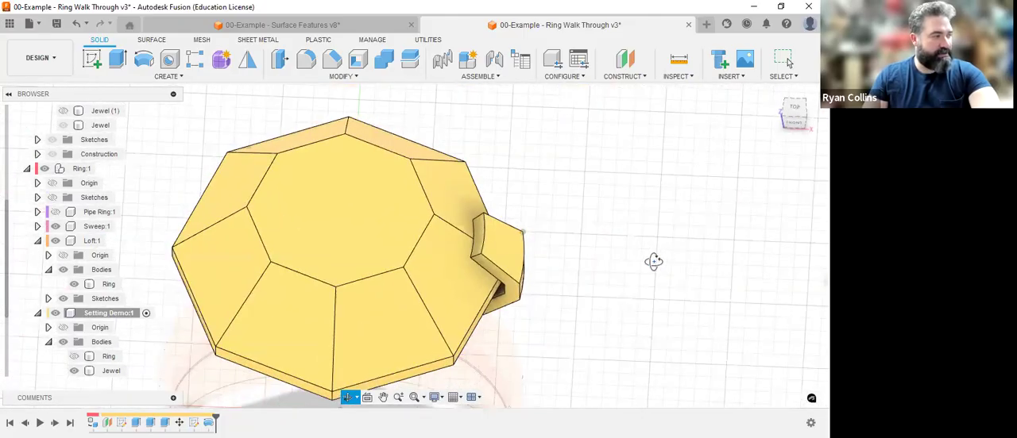
click(793, 111)
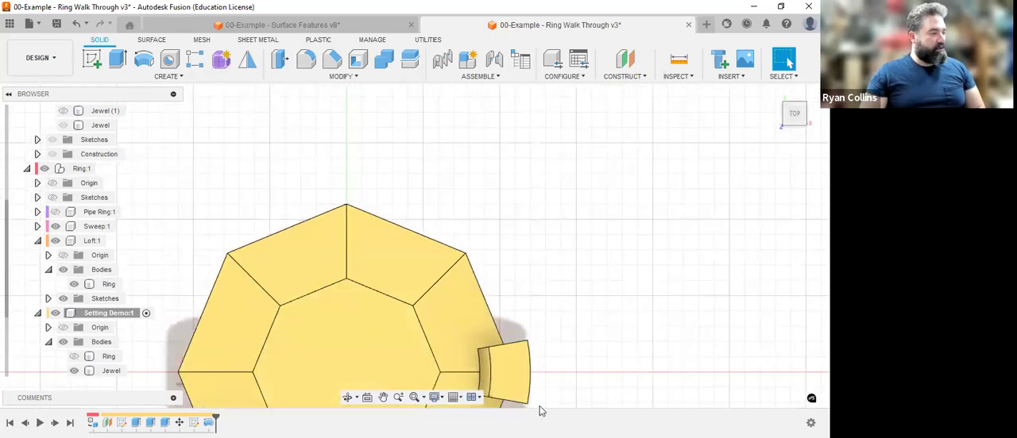
middle_drag(517, 374, 555, 161)
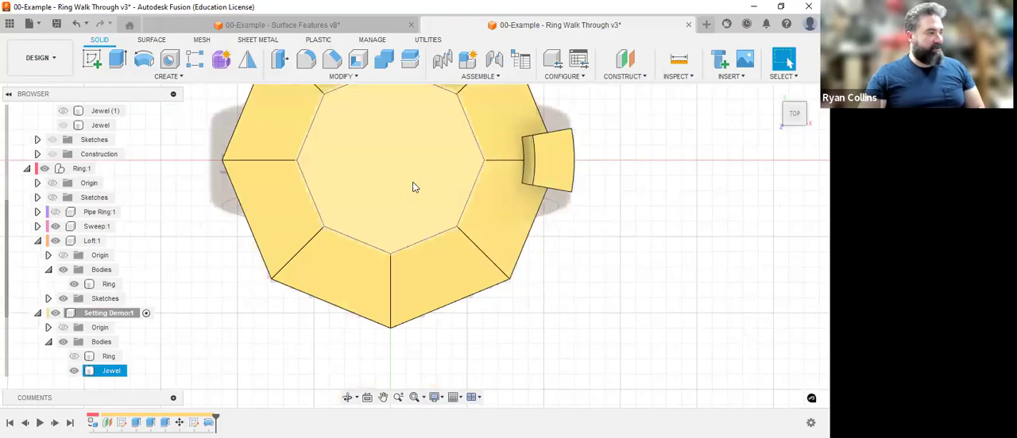
middle_drag(516, 221, 484, 277)
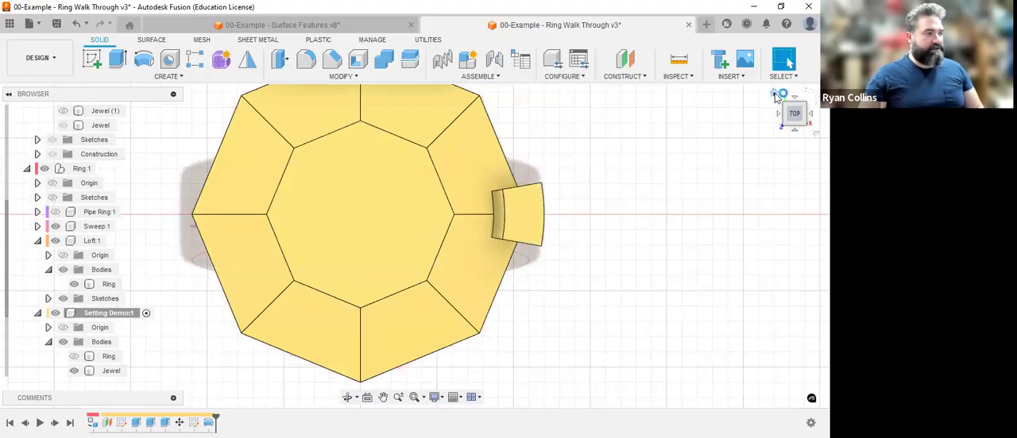
click(775, 95)
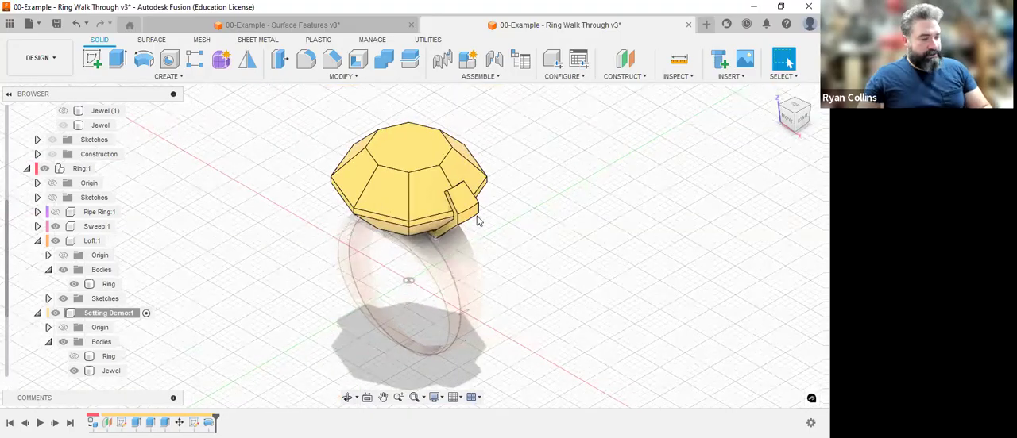
scroll(477, 220, up, 5)
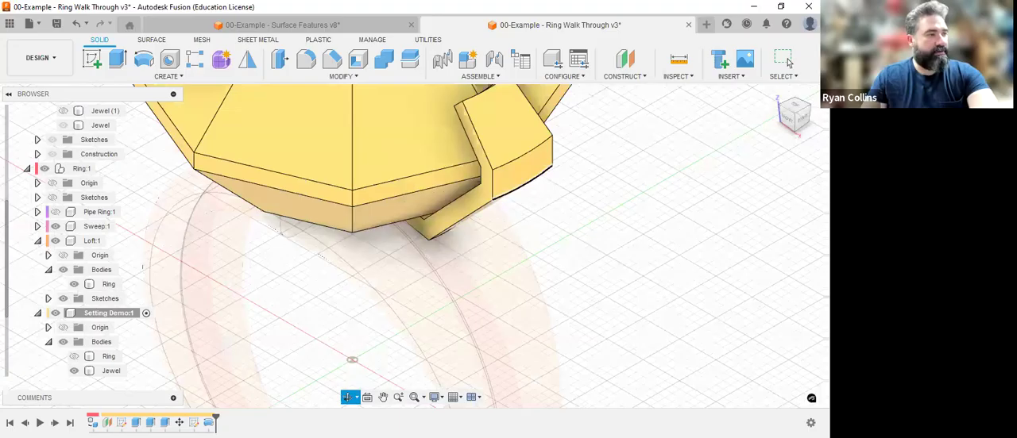
Edit the setting sketch to offset the three projected lines on the jewel's +X side inward with chain selection off, keeping the Jewel body shown.
click(788, 120)
middle_drag(559, 177, 583, 373)
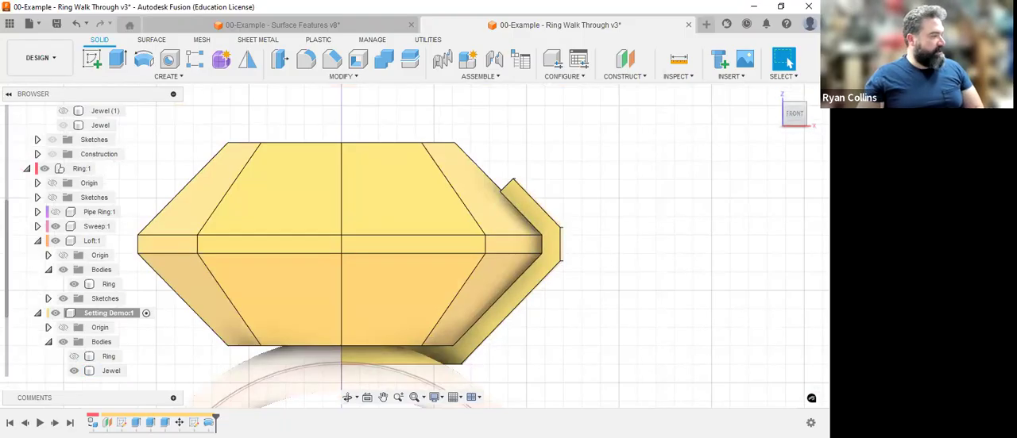
right_click(195, 422)
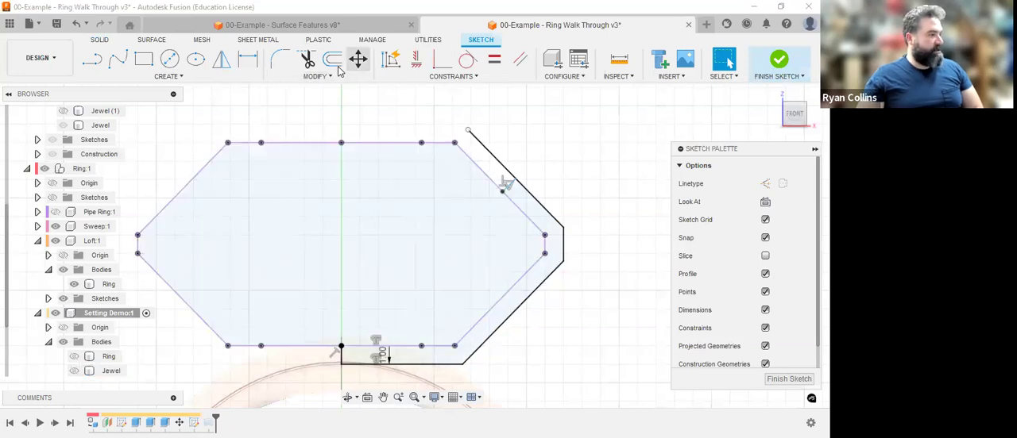
key(o)
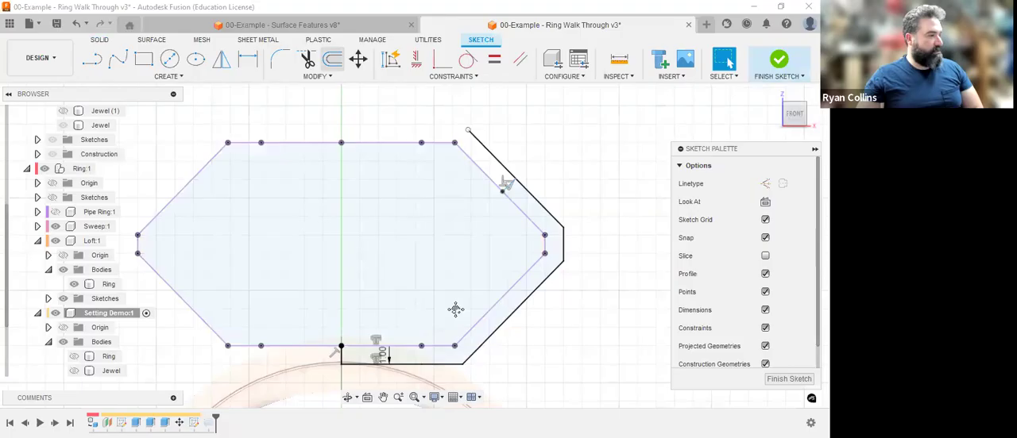
click(472, 258)
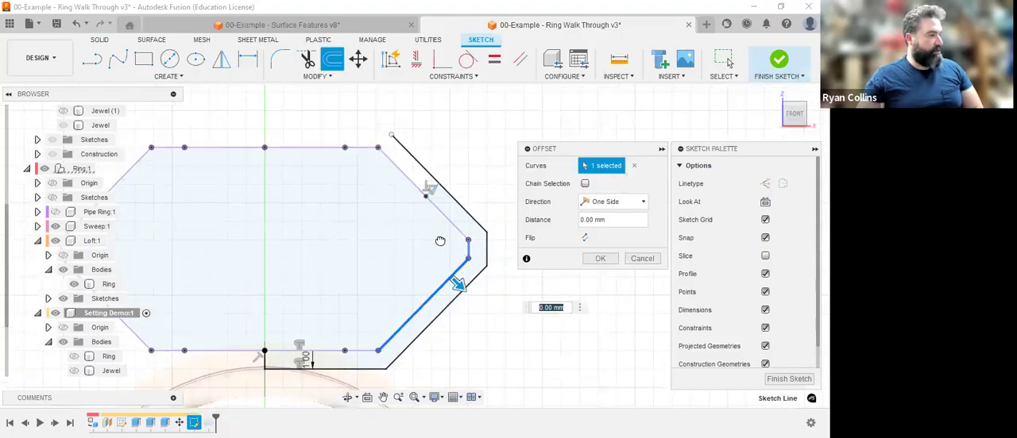
click(606, 262)
key(Return)
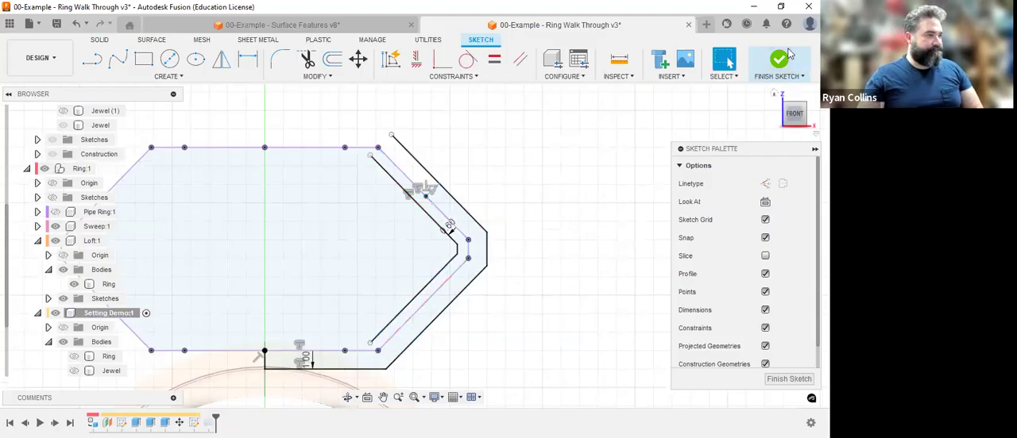
click(769, 72)
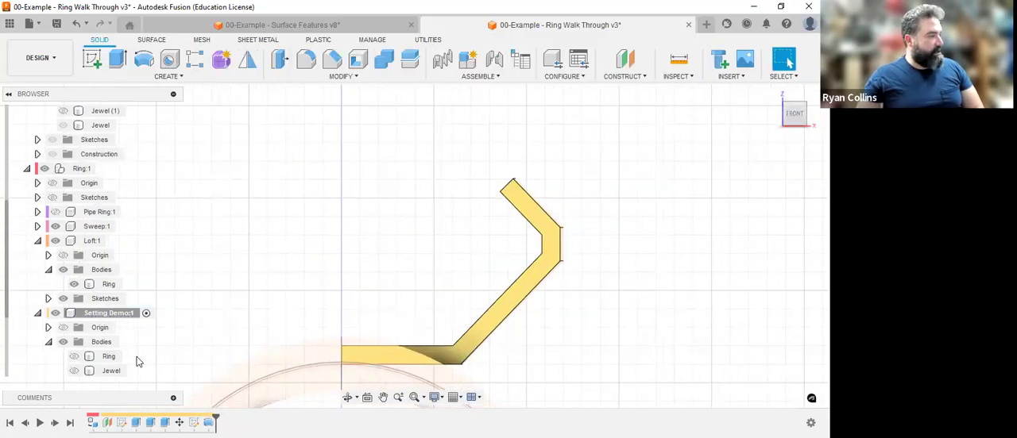
click(78, 373)
click(77, 372)
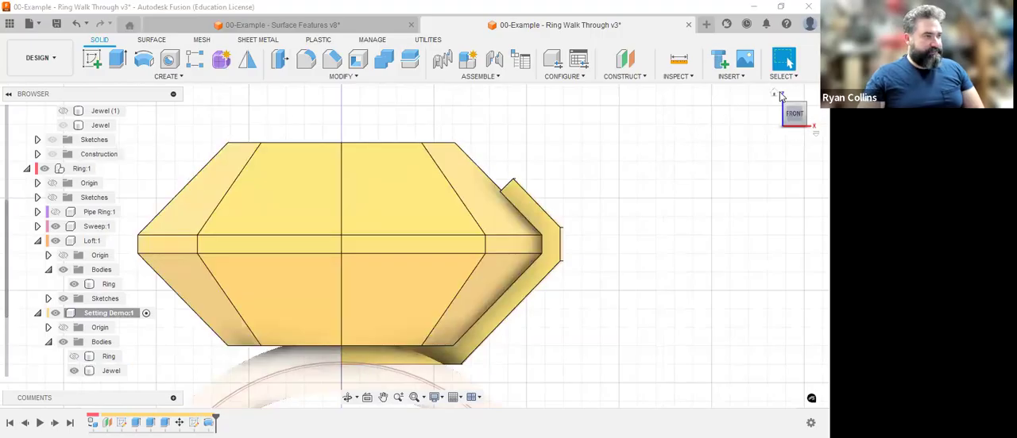
Create a full circular pattern of the prong body around the vertical Z axis with a quantity of 4.
key(F6)
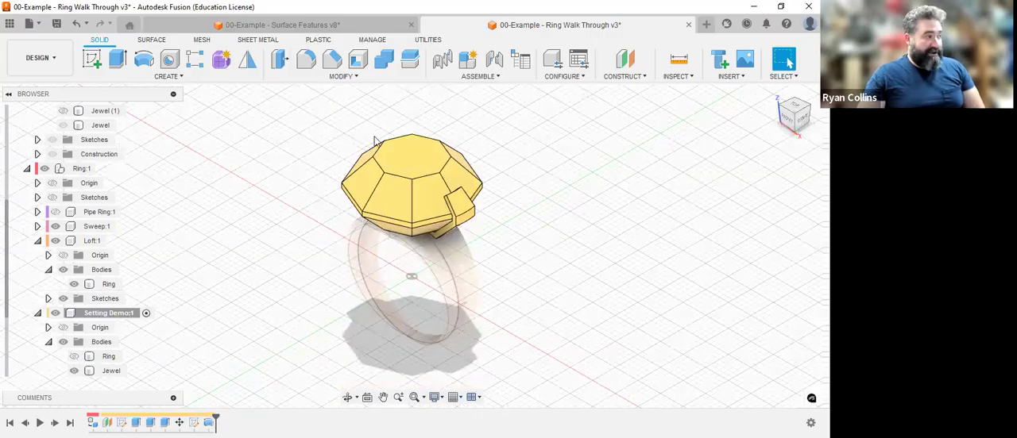
click(182, 79)
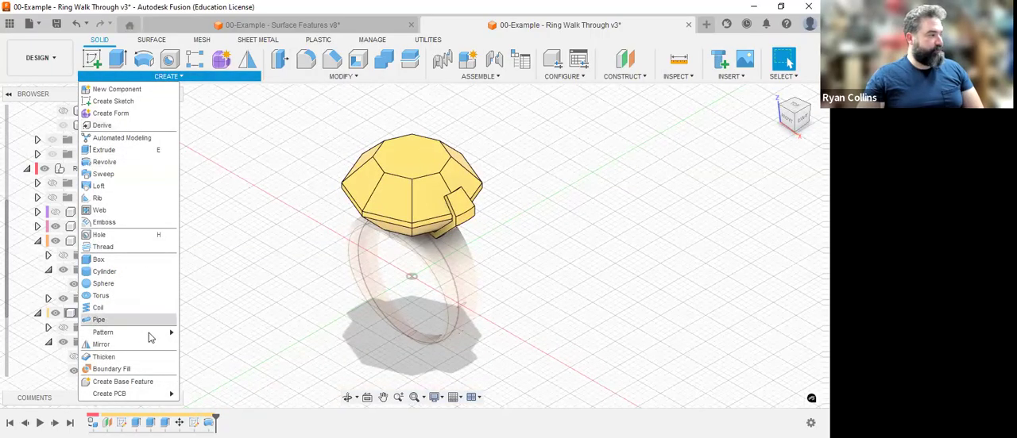
mouse_move(148, 332)
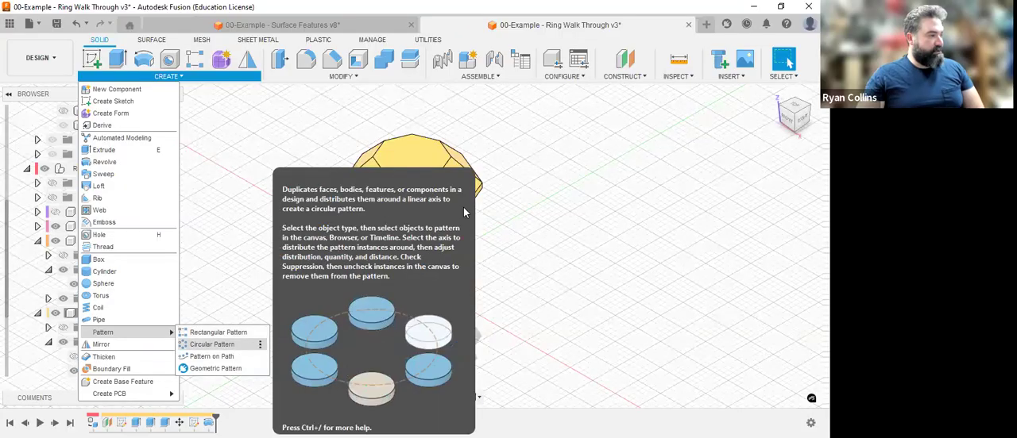
click(212, 345)
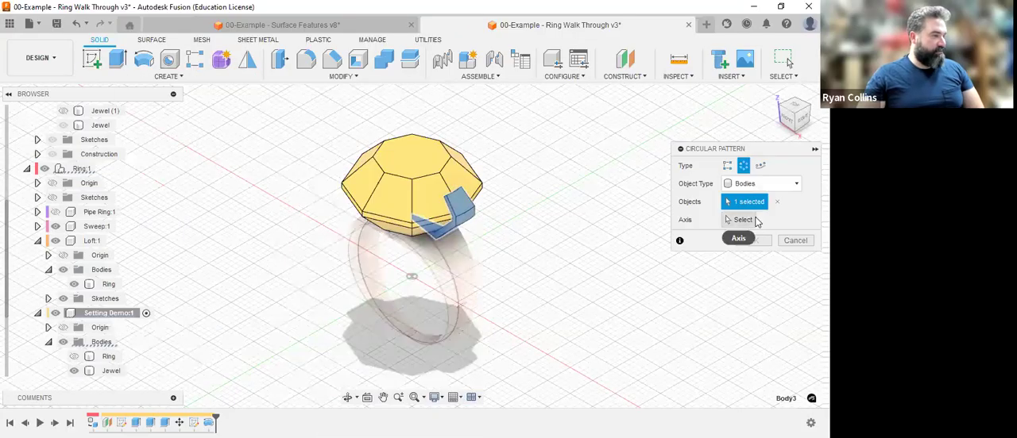
click(749, 219)
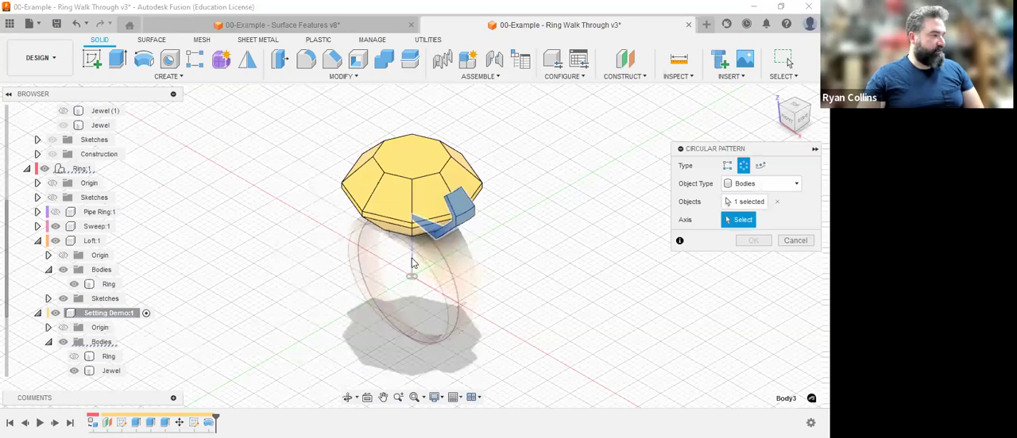
click(412, 263)
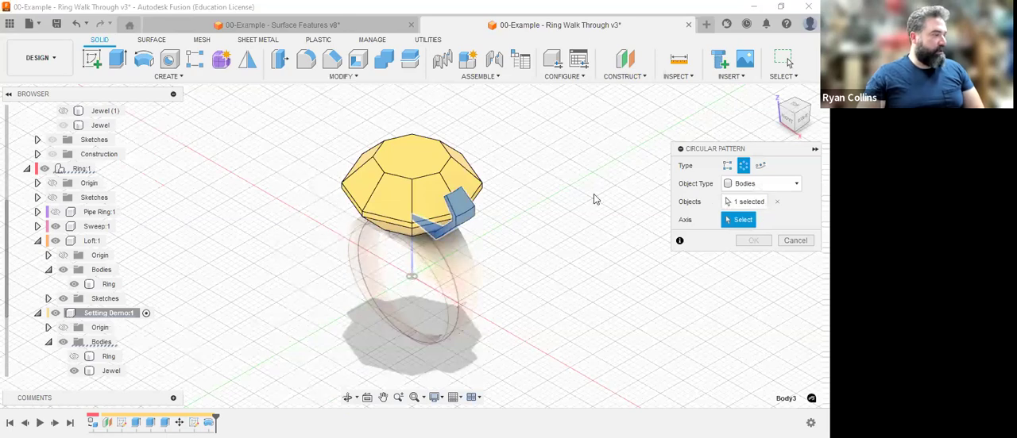
click(796, 108)
drag(761, 274, 711, 276)
text(4)
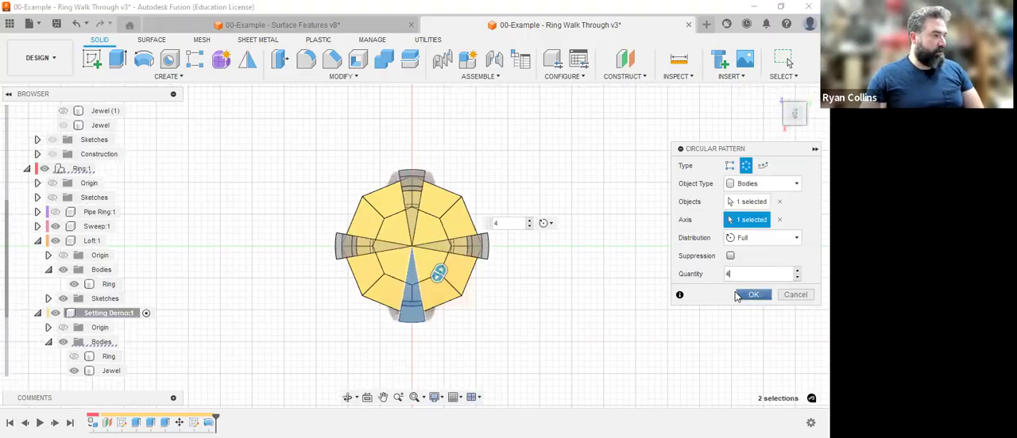
Show the Ring body and hide the Jewel body in the Setting Demo component, checking the prongs against the band from the front.
click(778, 97)
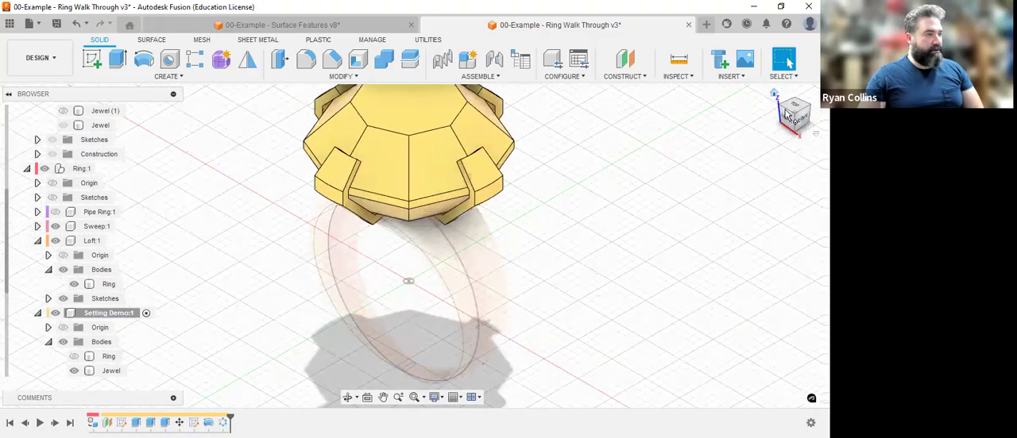
click(75, 356)
click(789, 121)
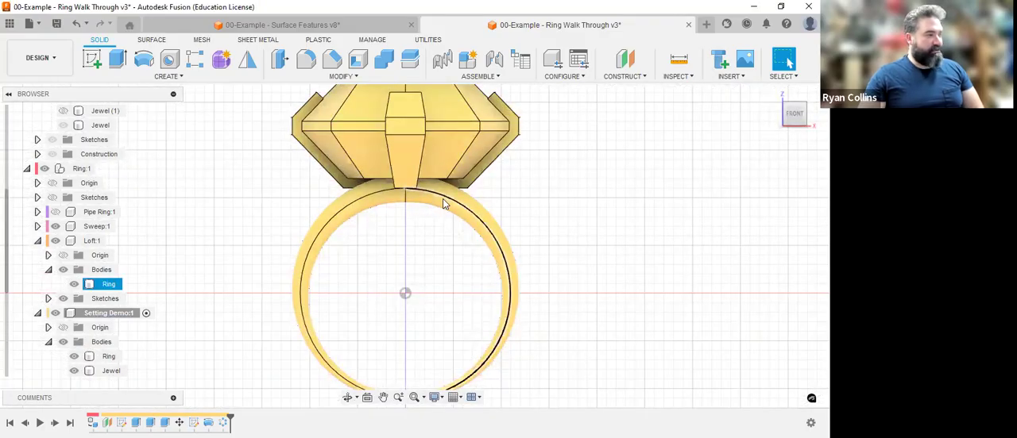
click(74, 371)
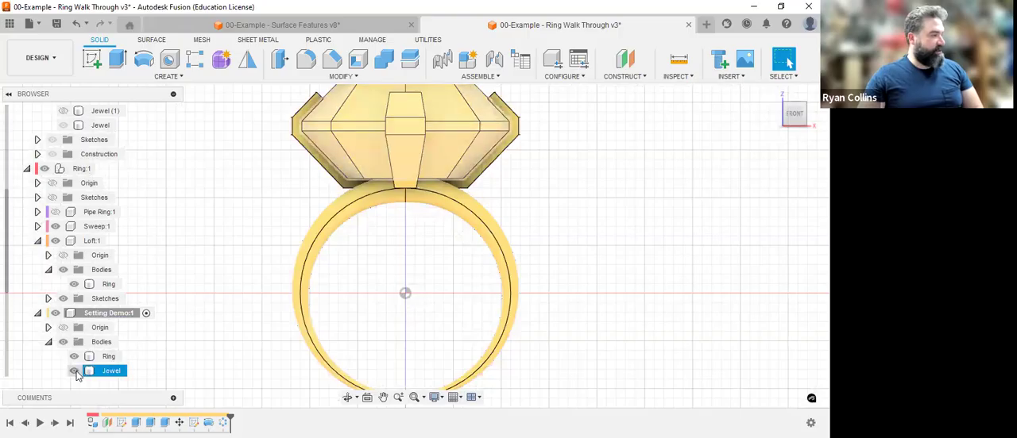
click(774, 94)
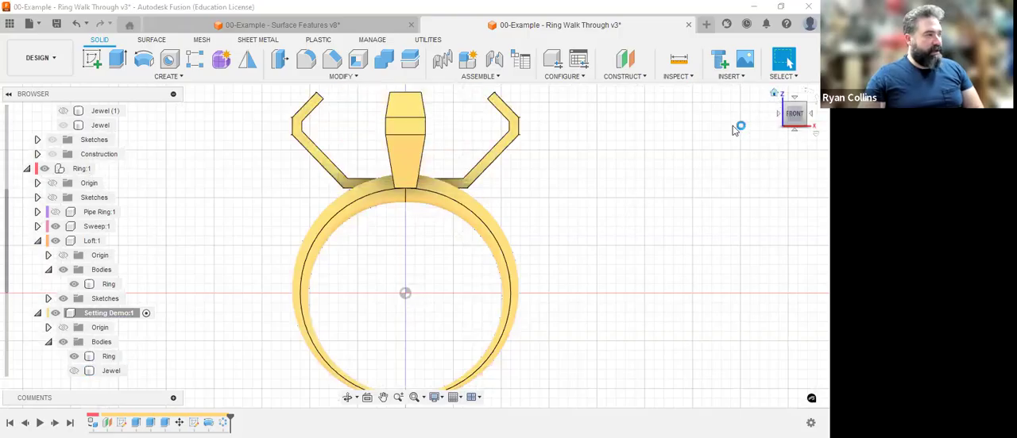
click(384, 59)
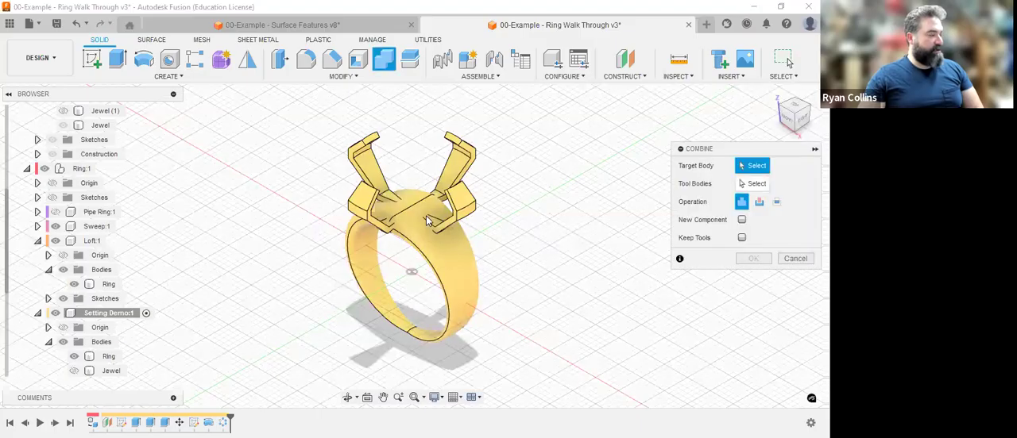
click(73, 358)
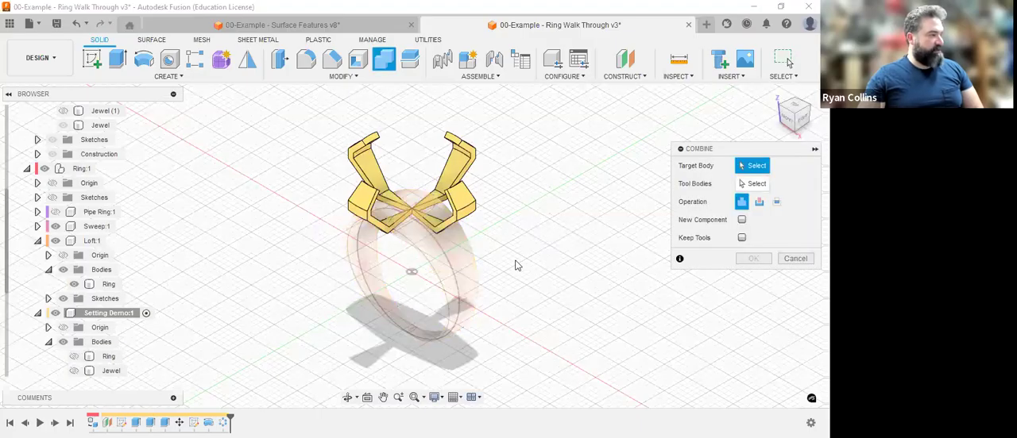
click(795, 258)
click(73, 356)
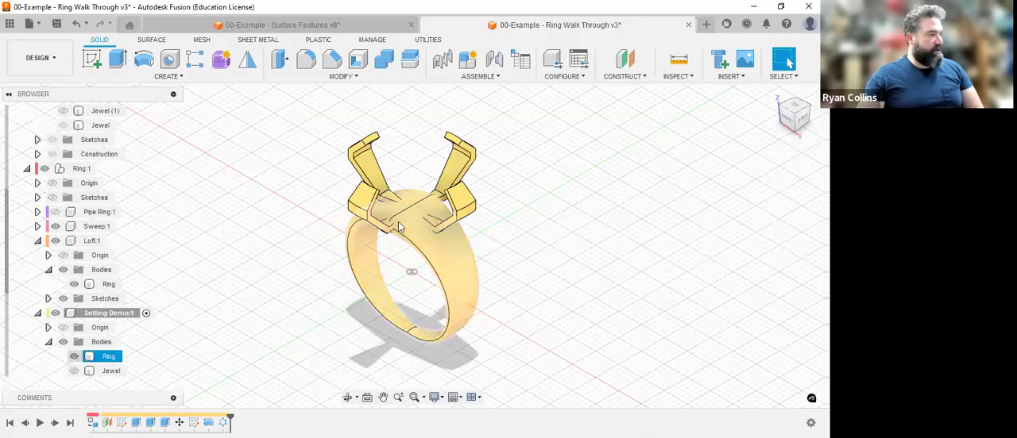
Hide the Ring body and draw the 4 mm diameter base circle of a Cylinder centred where the four prongs meet.
scroll(376, 205, up, 5)
click(376, 205)
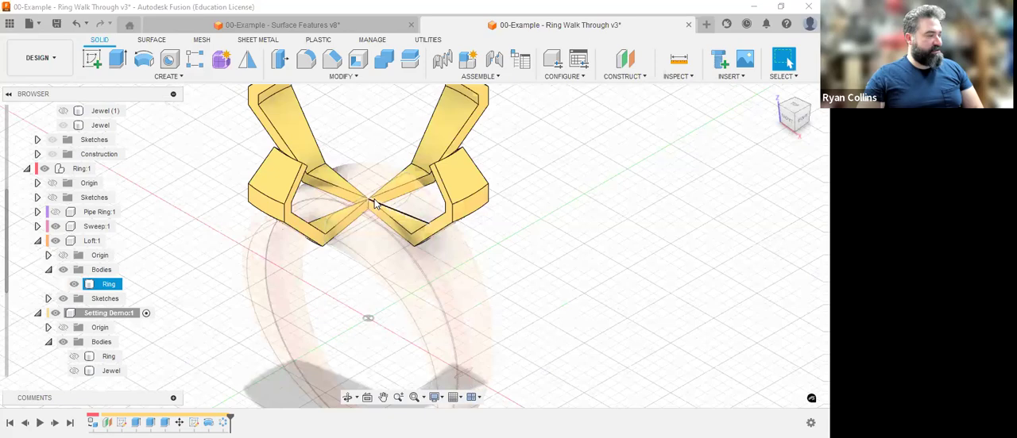
click(201, 153)
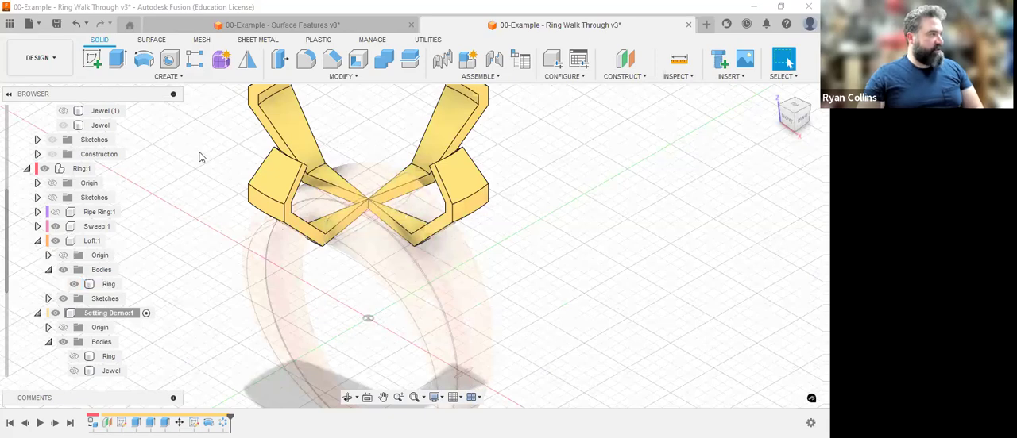
click(167, 76)
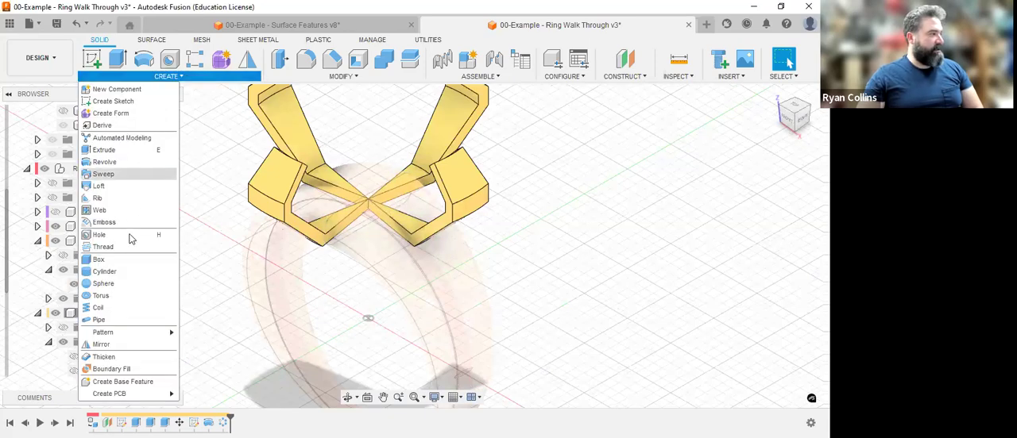
click(123, 274)
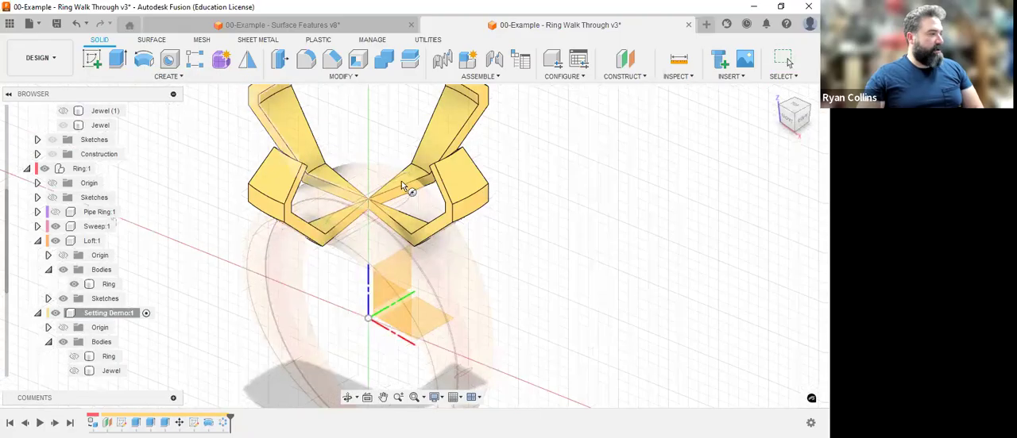
scroll(404, 183, up, 3)
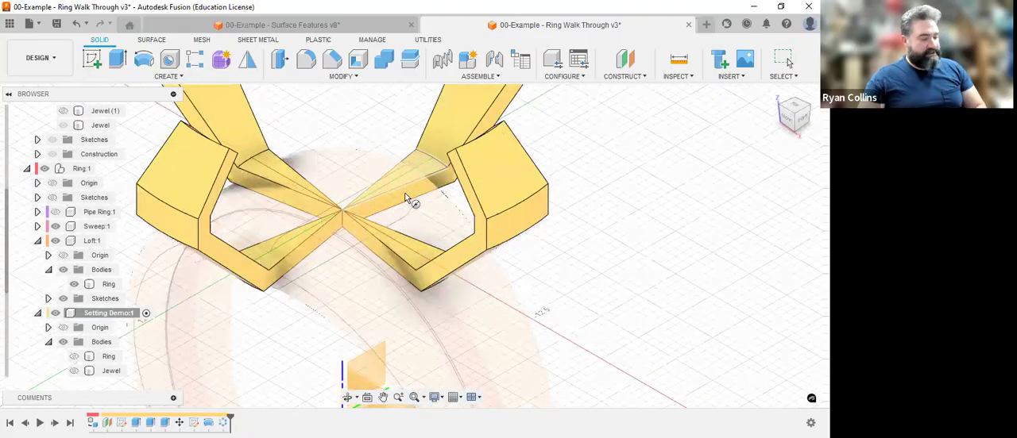
click(425, 117)
shift+middle_drag(425, 117, 434, 163)
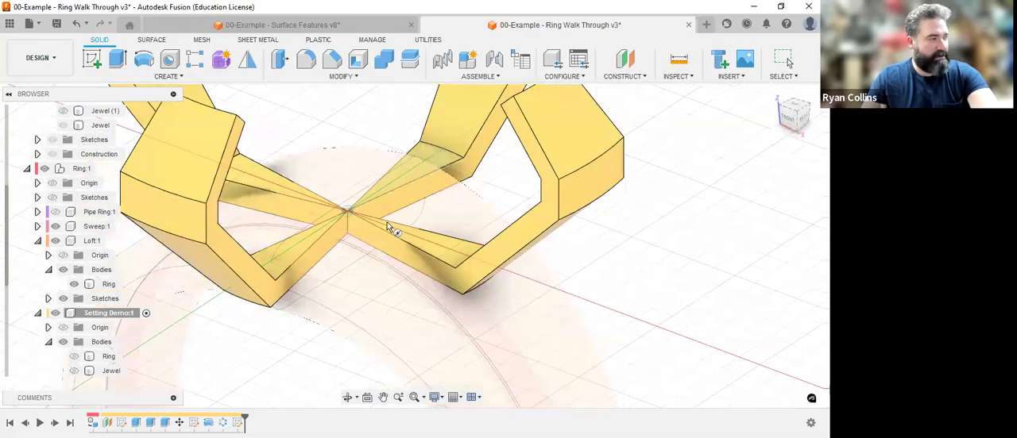
click(347, 211)
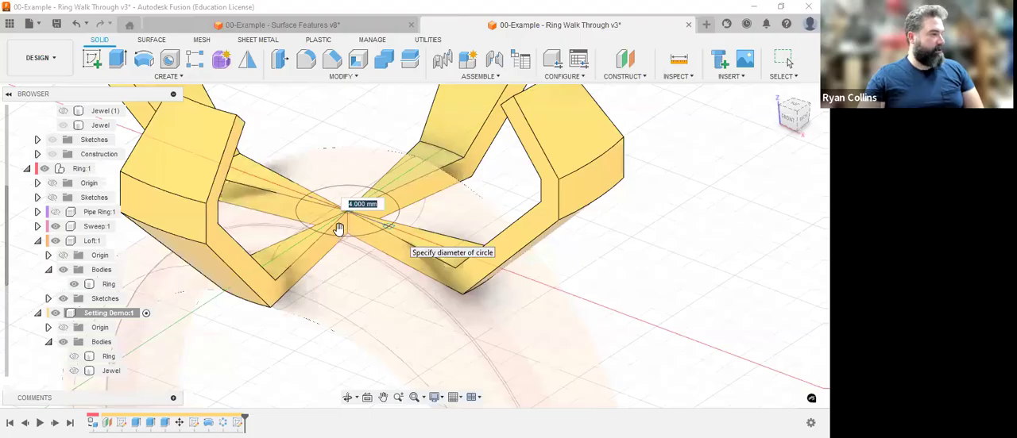
key(Return)
Join the cylinder to the prongs with a height of -1 mm.
click(753, 221)
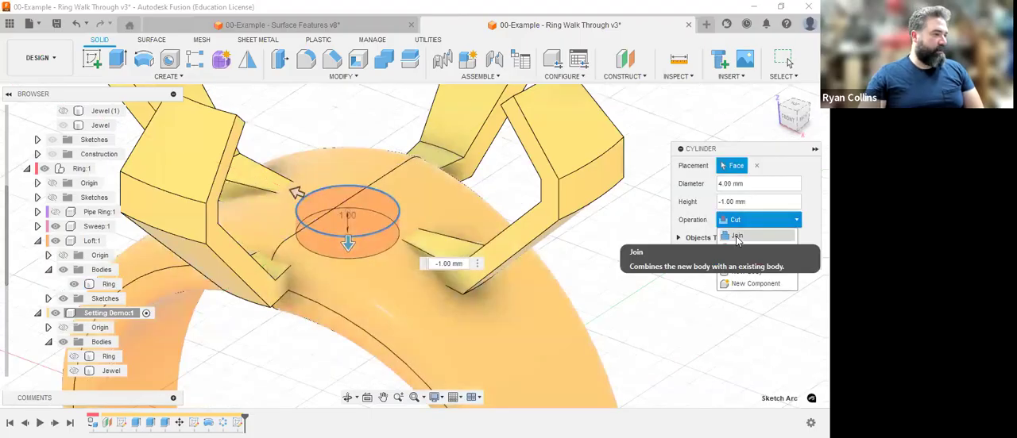
click(737, 239)
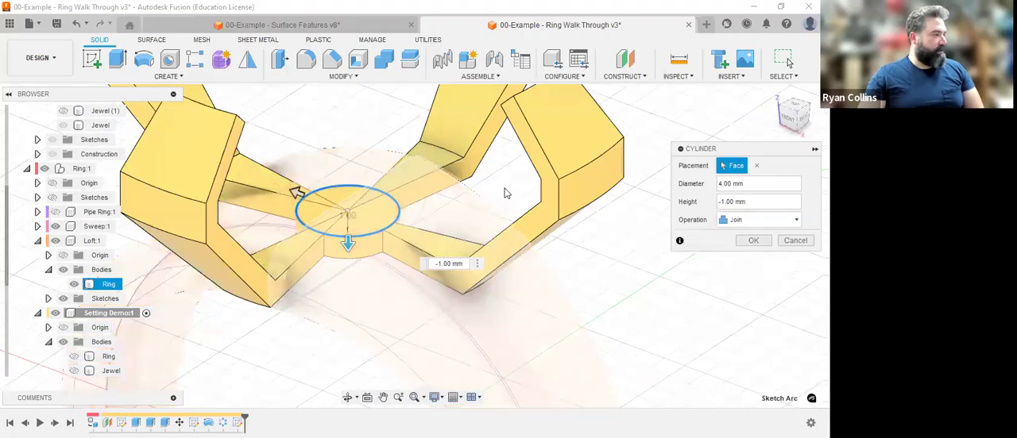
click(752, 241)
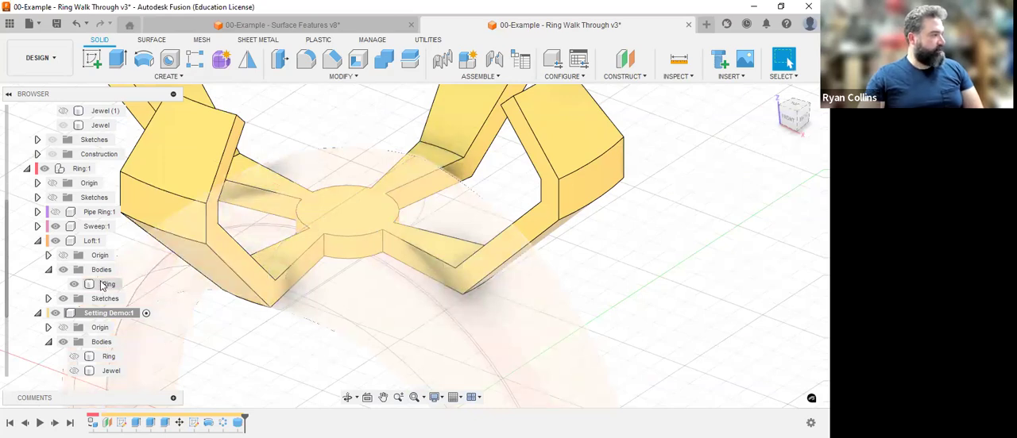
Show the Setting Demo component's Ring body and move it -2 mm along Z.
click(106, 285)
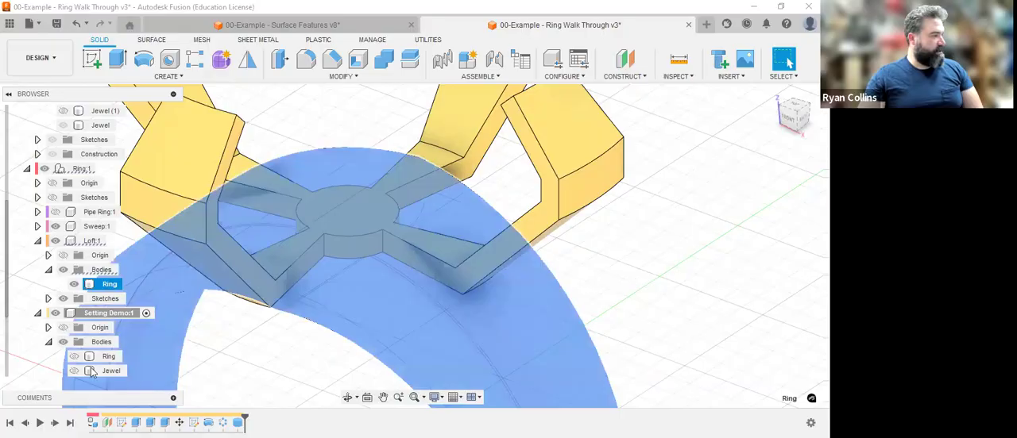
key(Escape)
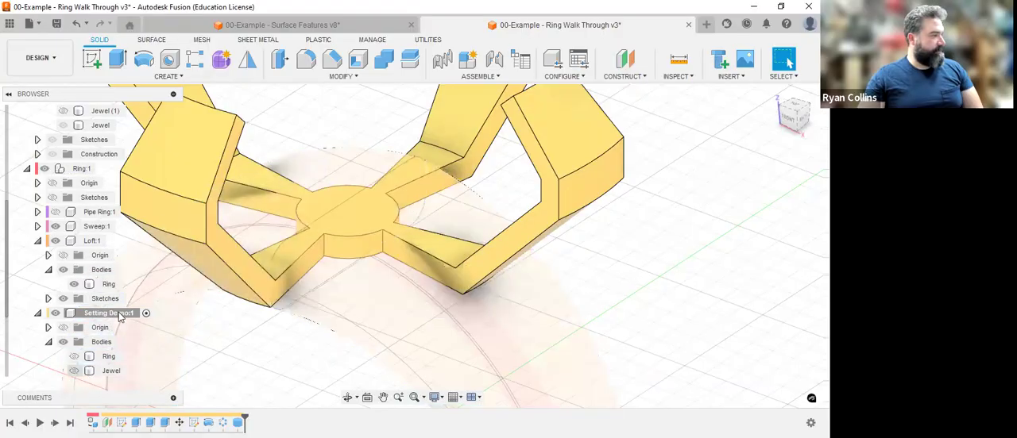
click(73, 358)
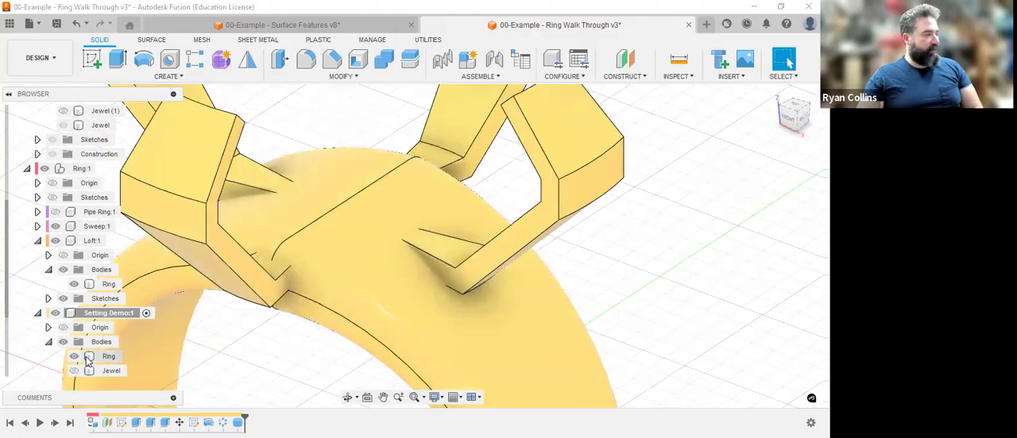
click(416, 290)
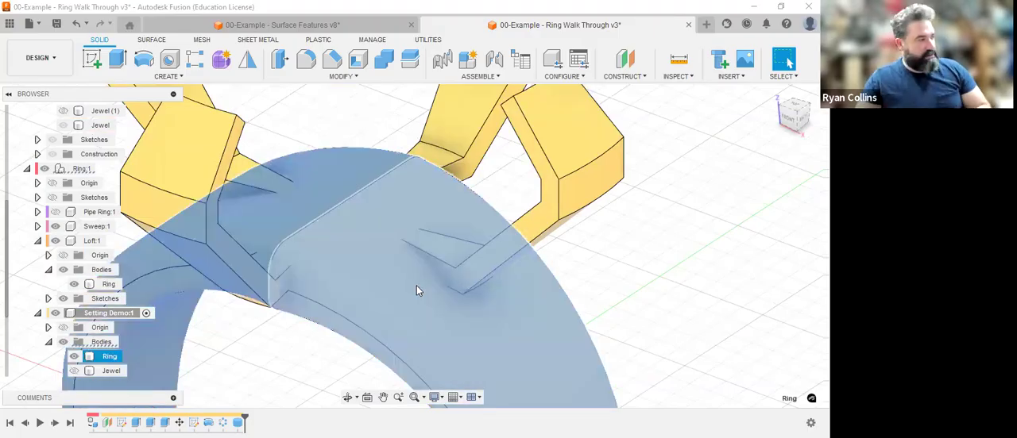
key(m)
scroll(552, 318, down, 5)
scroll(557, 322, down, 1)
middle_drag(557, 322, 541, 213)
drag(307, 340, 306, 361)
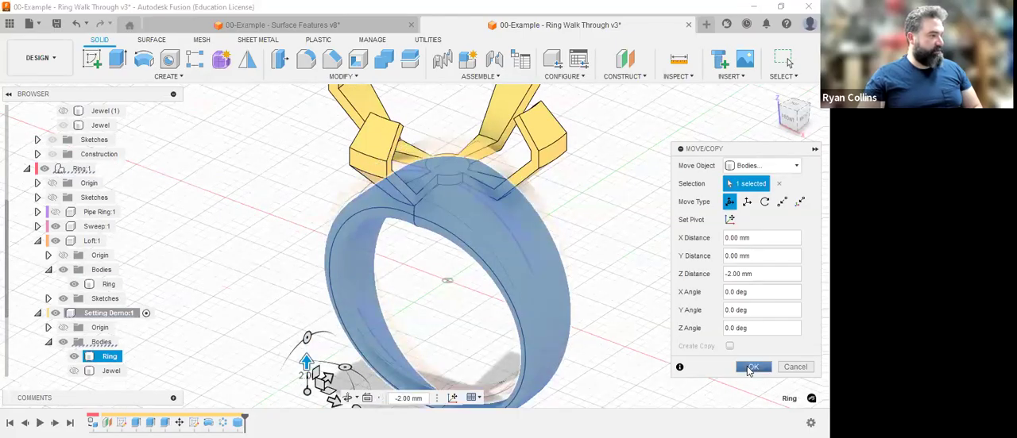
click(750, 370)
Examine the gap between the lowered ring and the setting from the front and from below, hiding the Ring body to expose the setting's underside.
click(789, 116)
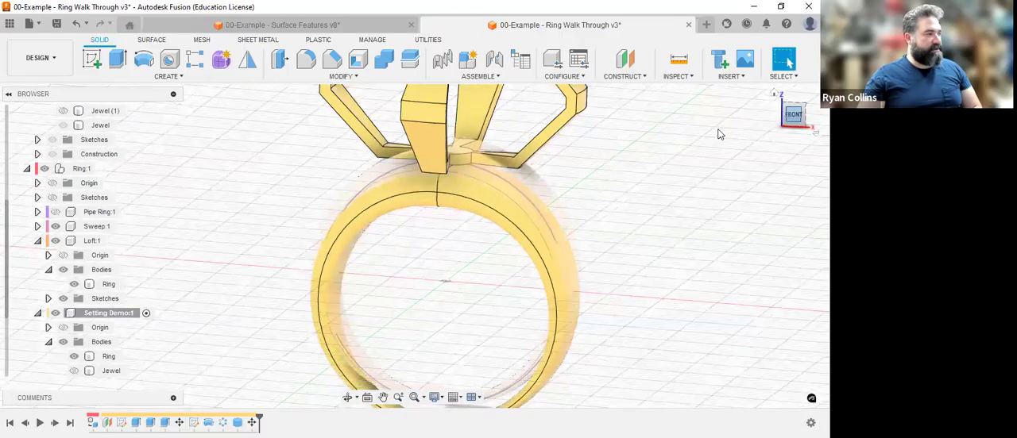
scroll(548, 234, up, 4)
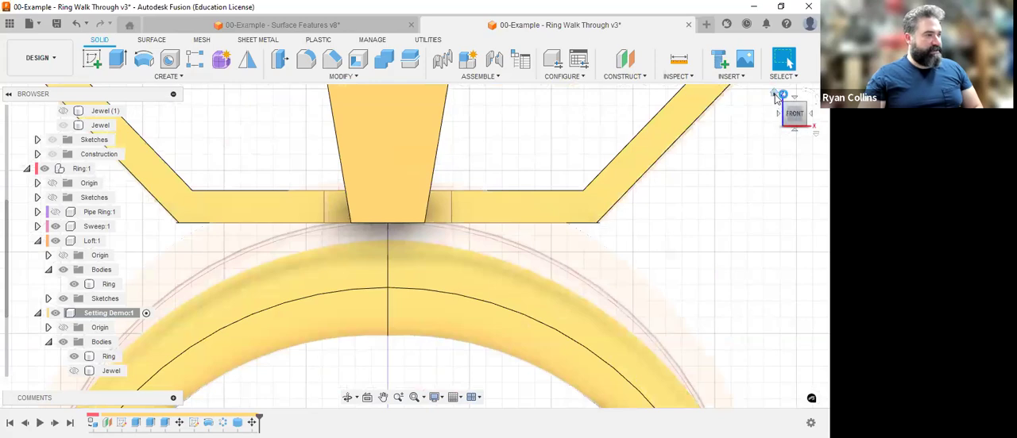
key(F6)
scroll(588, 235, up, 5)
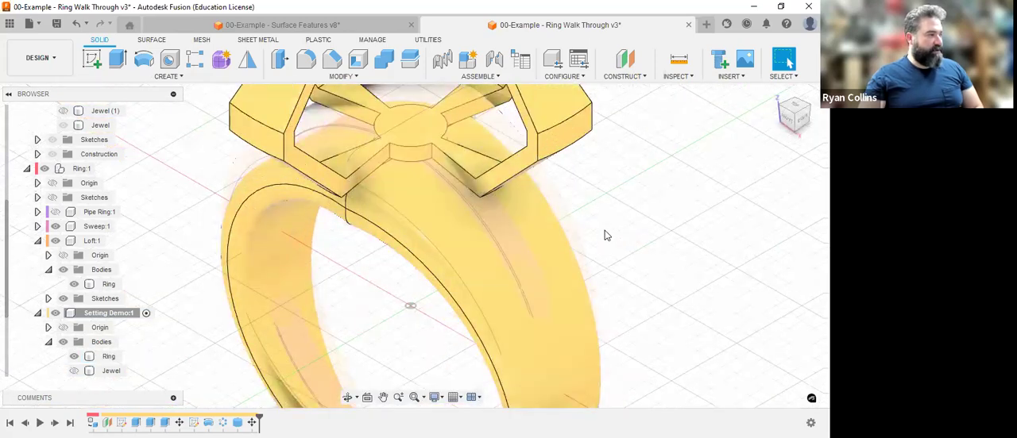
shift+middle_drag(607, 232, 639, 260)
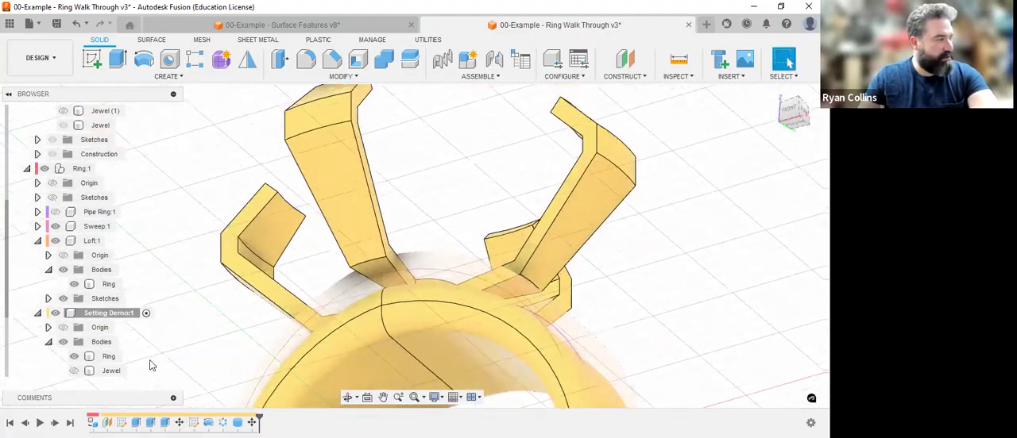
click(74, 359)
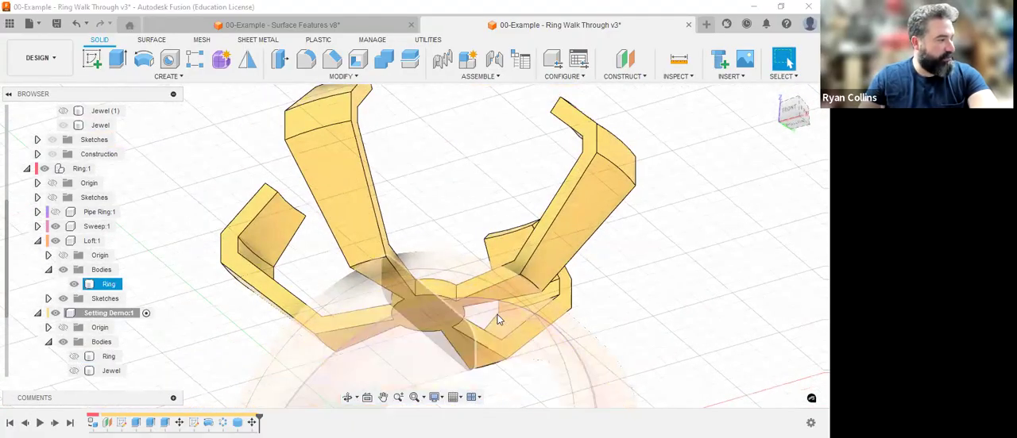
middle_drag(524, 263, 543, 222)
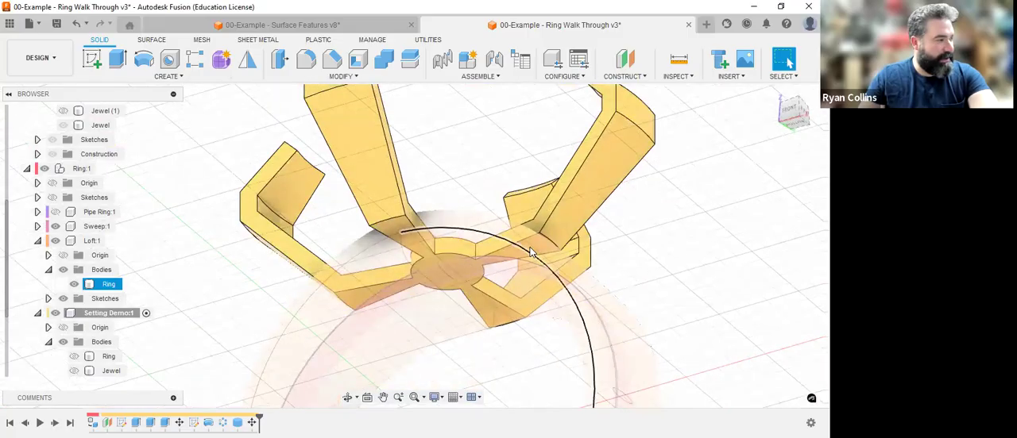
Extrude the setting's flat underside 1 mm downward towards the ring and join it to the setting.
click(207, 228)
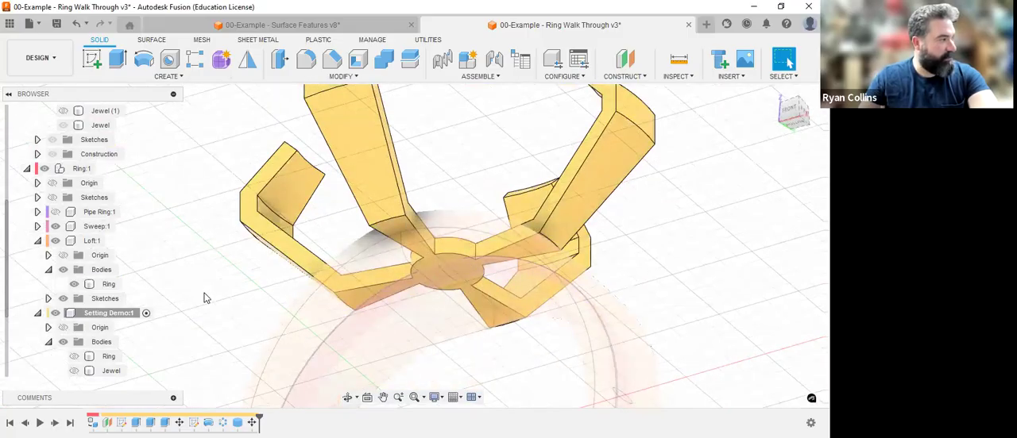
click(426, 301)
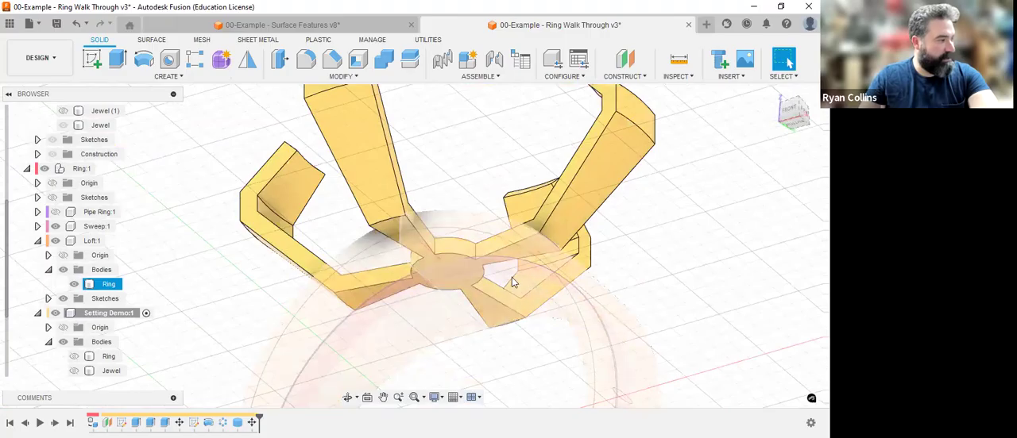
click(158, 334)
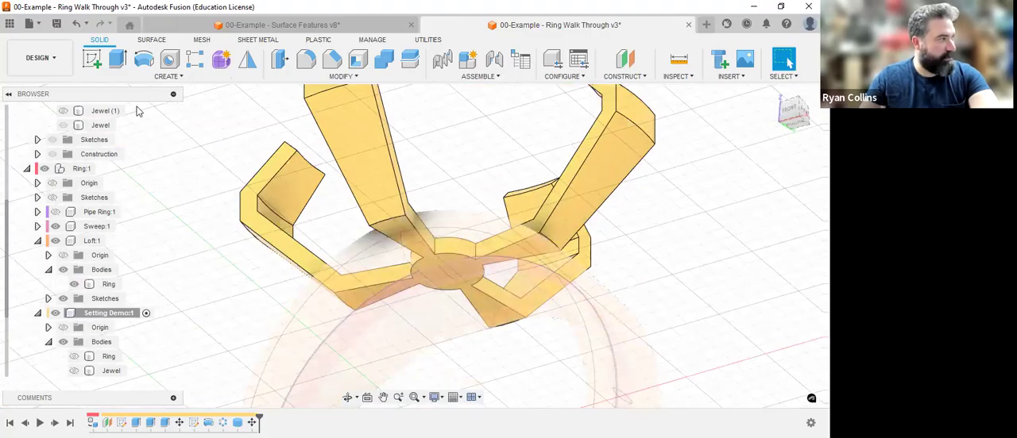
click(375, 314)
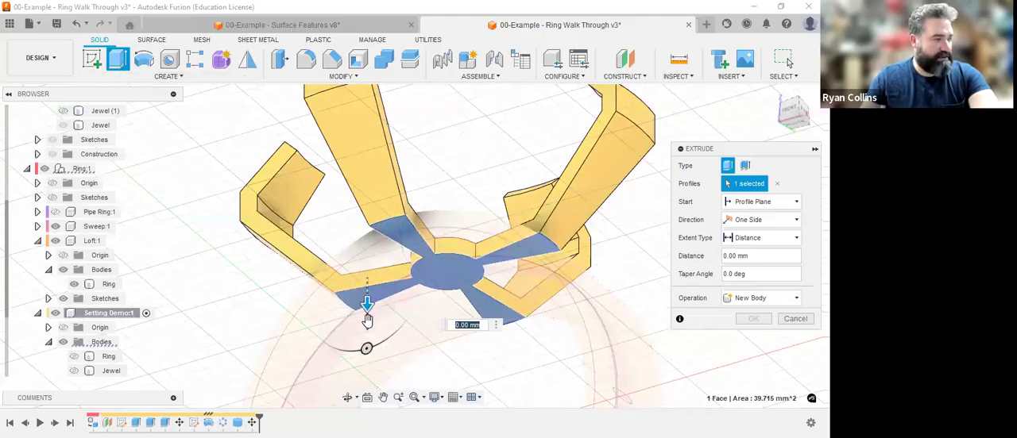
drag(367, 320, 367, 336)
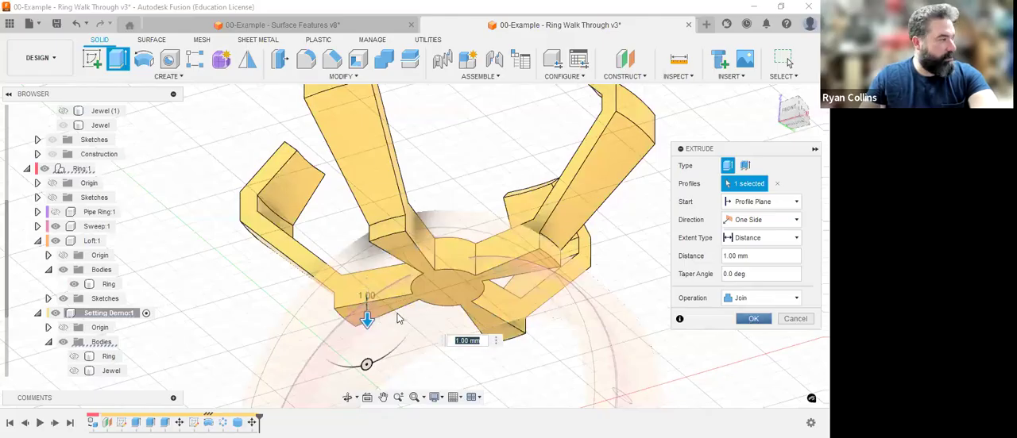
click(751, 320)
Show the Setting Demo component's Ring and Jewel bodies and check the connection between setting and ring.
click(79, 284)
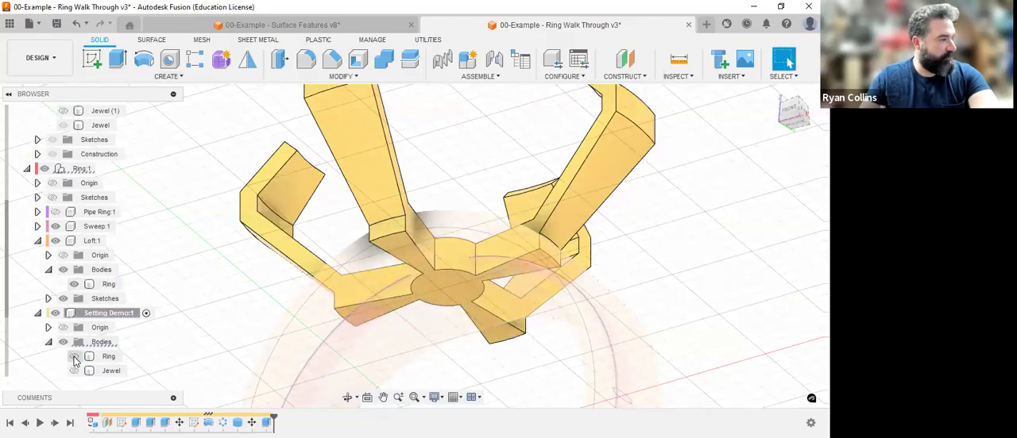
click(74, 356)
shift+middle_drag(487, 304, 588, 227)
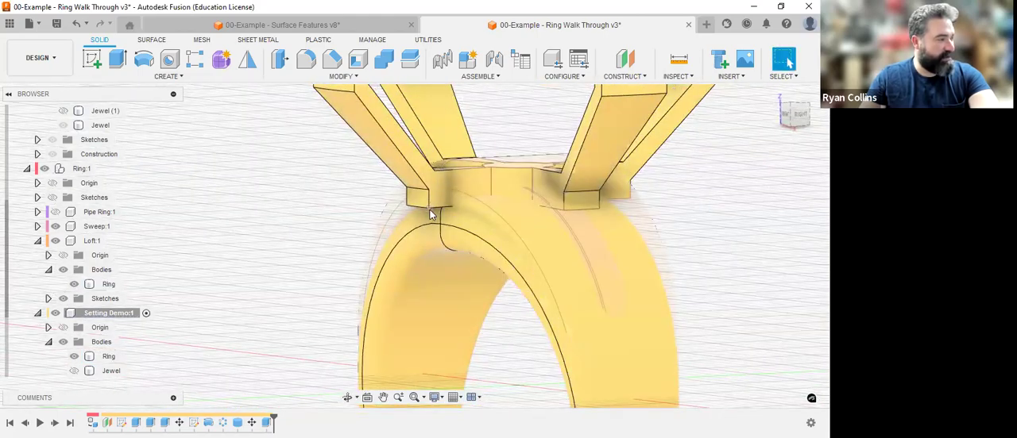
scroll(514, 221, down, 5)
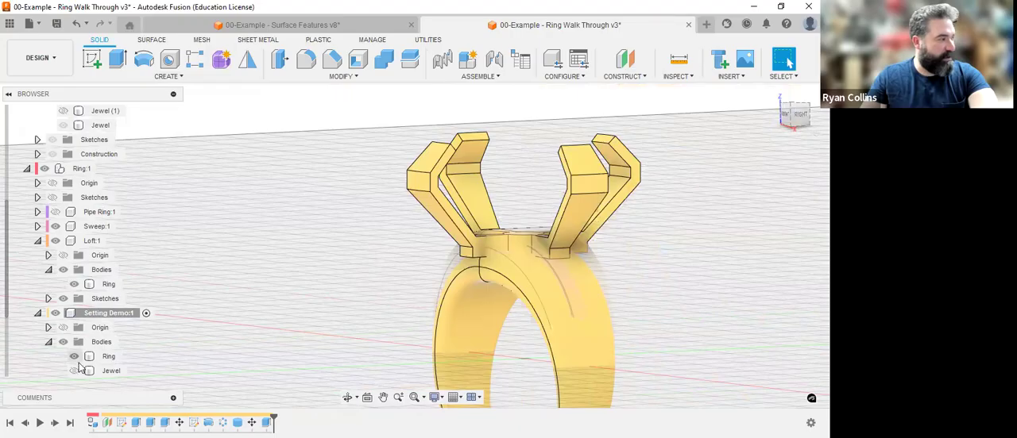
click(89, 357)
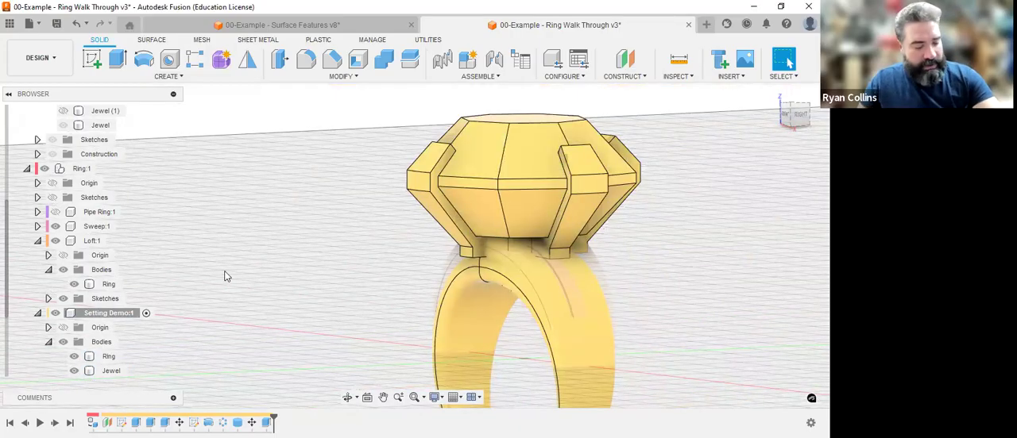
Save the design with a version description naming the basic jewel setting.
key(ctrl+s)
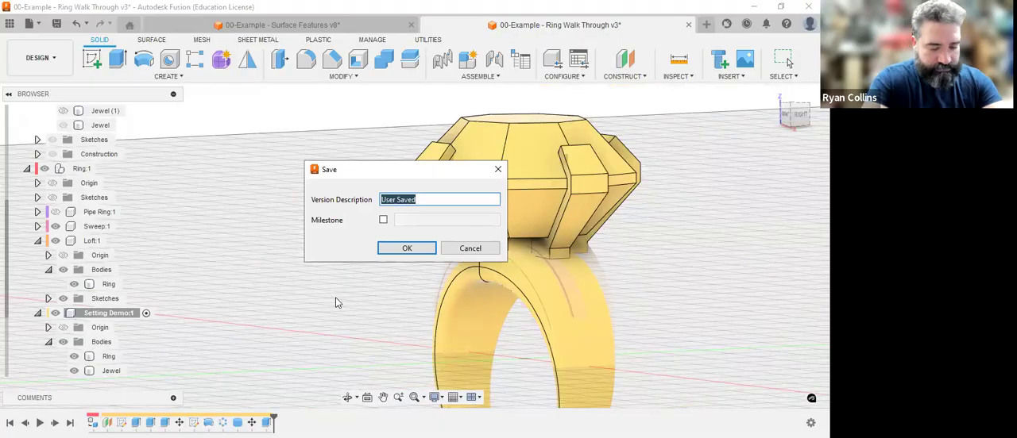
text(Basic jewel)
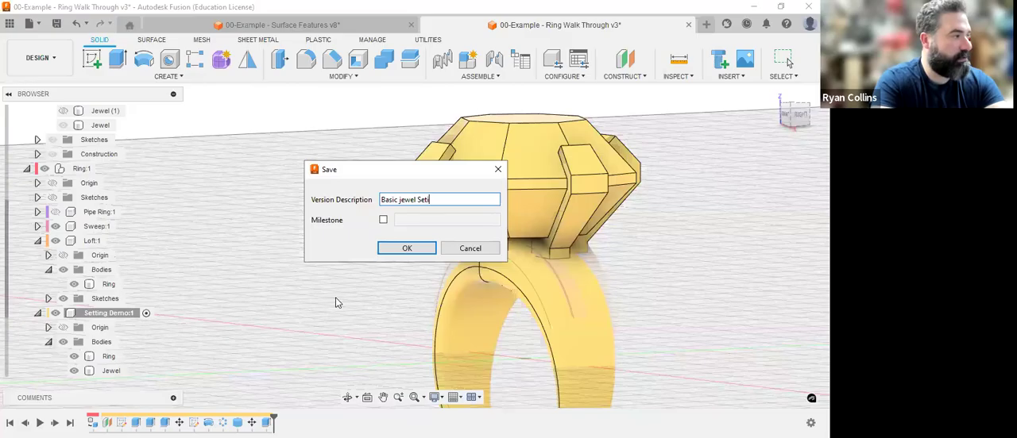
key(Return)
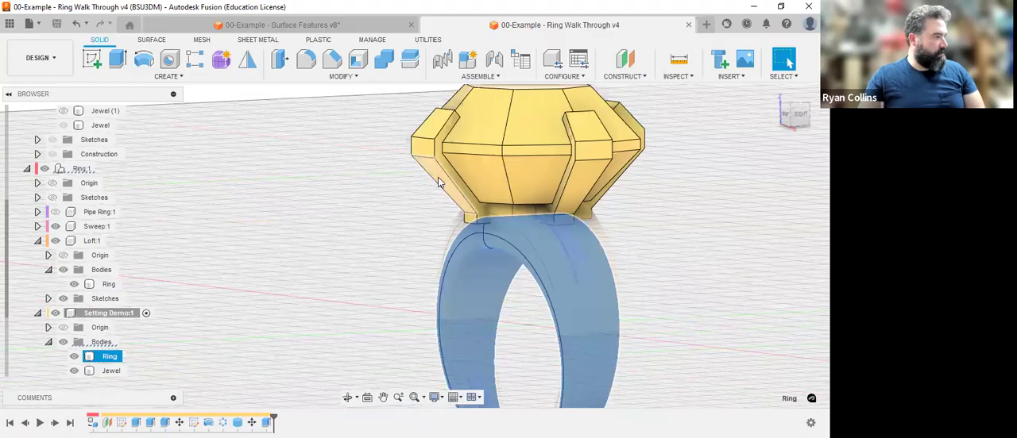
Examine the complete ring with its prongs and jewel, checking the visibility of the Setting Demo bodies.
click(439, 182)
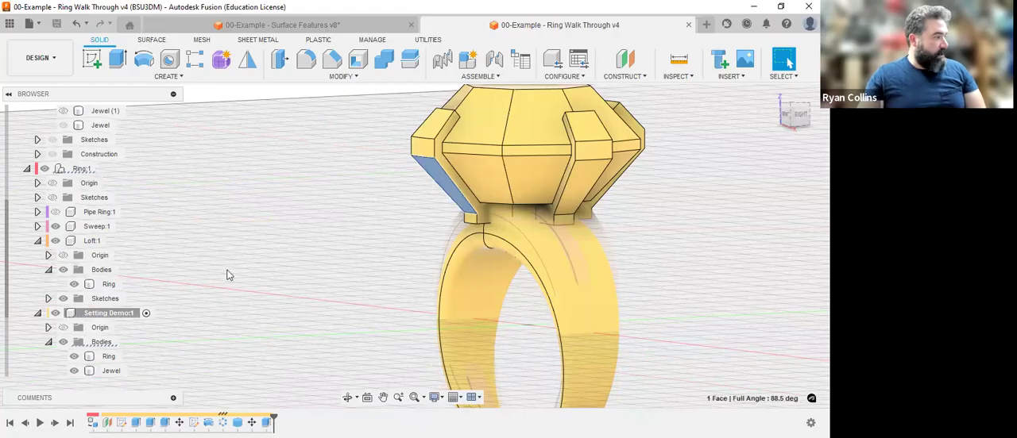
click(287, 266)
middle_drag(287, 266, 291, 188)
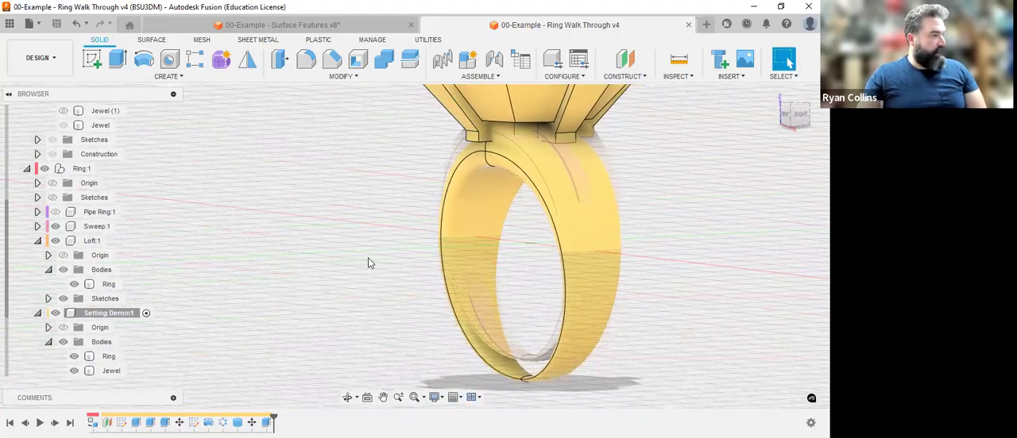
scroll(368, 258, down, 3)
middle_drag(616, 221, 625, 237)
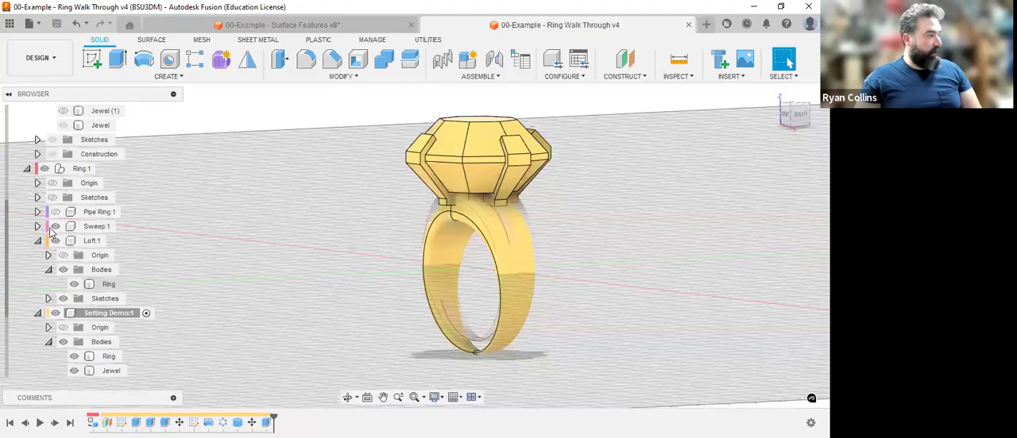
click(46, 169)
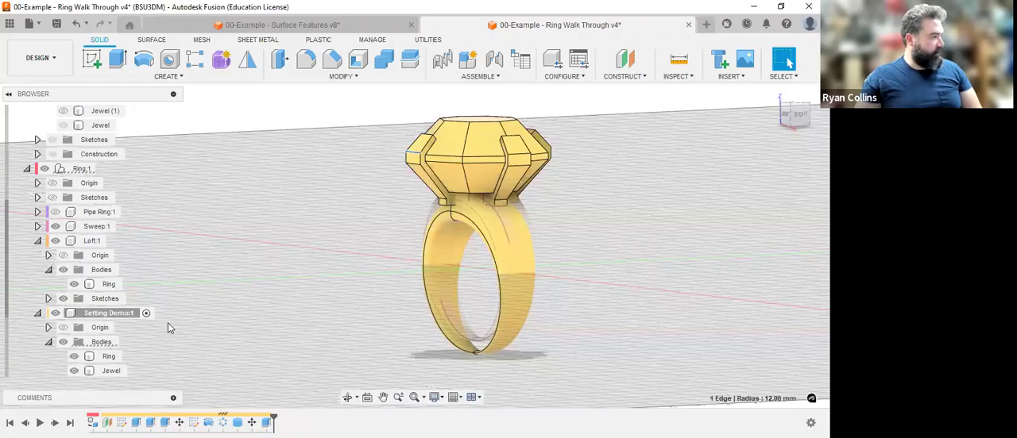
click(109, 357)
click(73, 357)
click(74, 357)
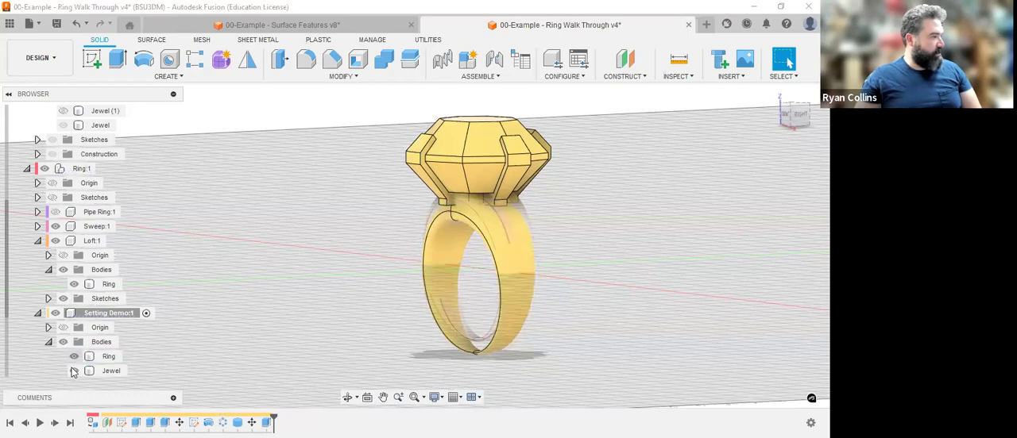
click(73, 372)
click(73, 372)
Rename the Setting Demo component's prong body Body3 as "Basic Sewtting".
scroll(151, 344, down, 3)
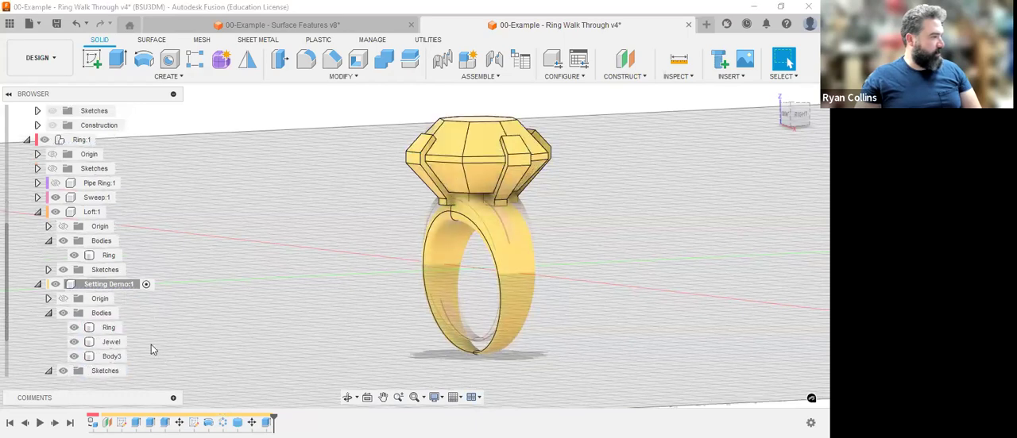
scroll(77, 332, down, 1)
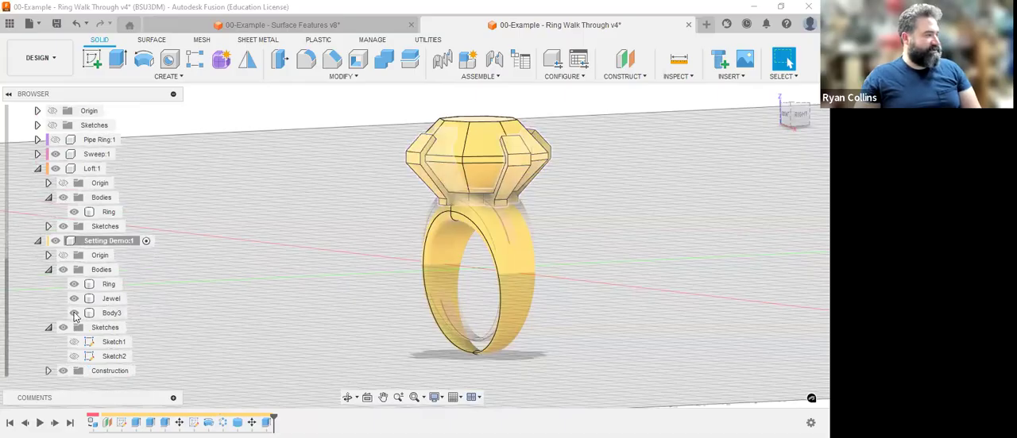
click(111, 315)
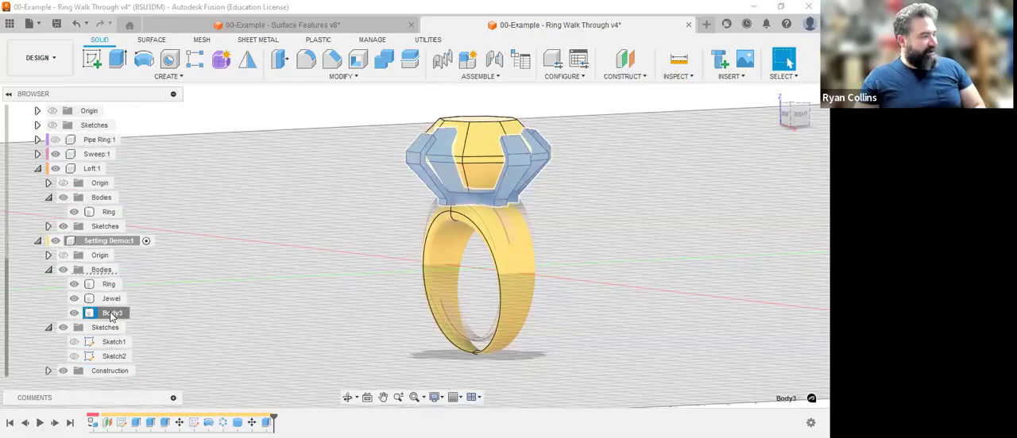
double_click(112, 312)
text(Bezel)
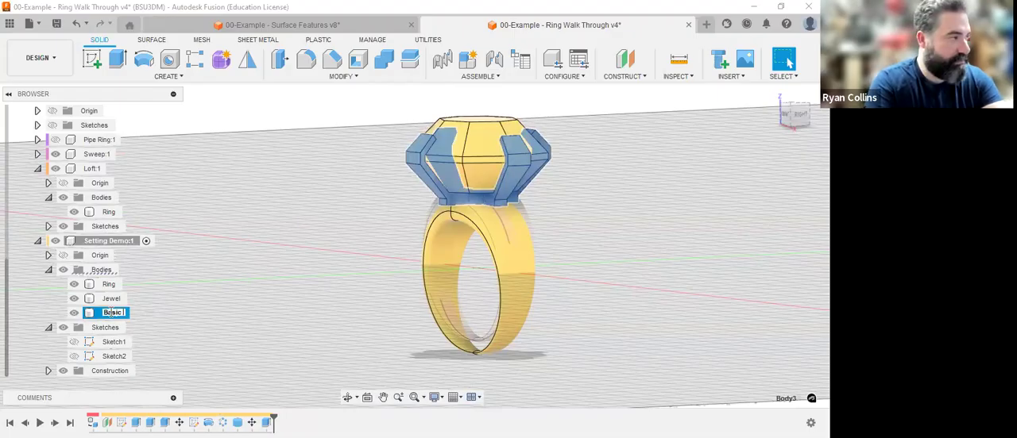
text(sic Sewtting)
key(Return)
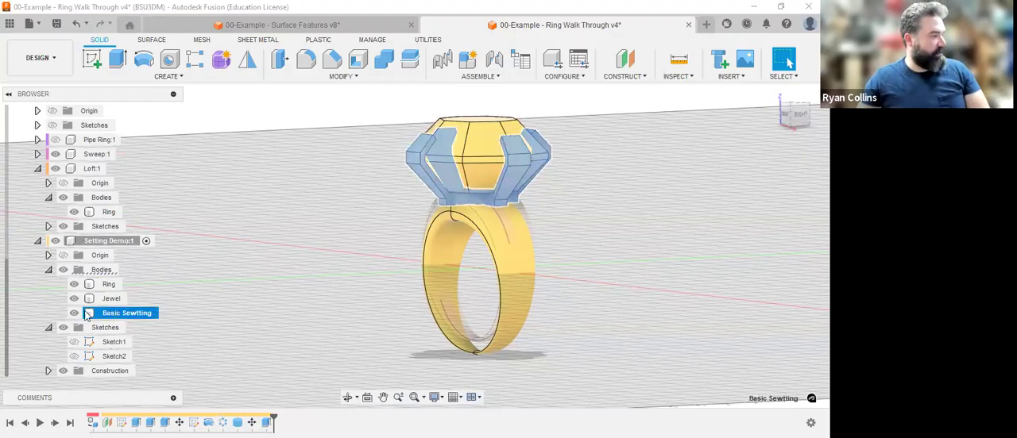
With the Basic Sewtting body hidden and Sketch2 shown, revolve the prong profile fully around the Z axis as a new body.
click(74, 313)
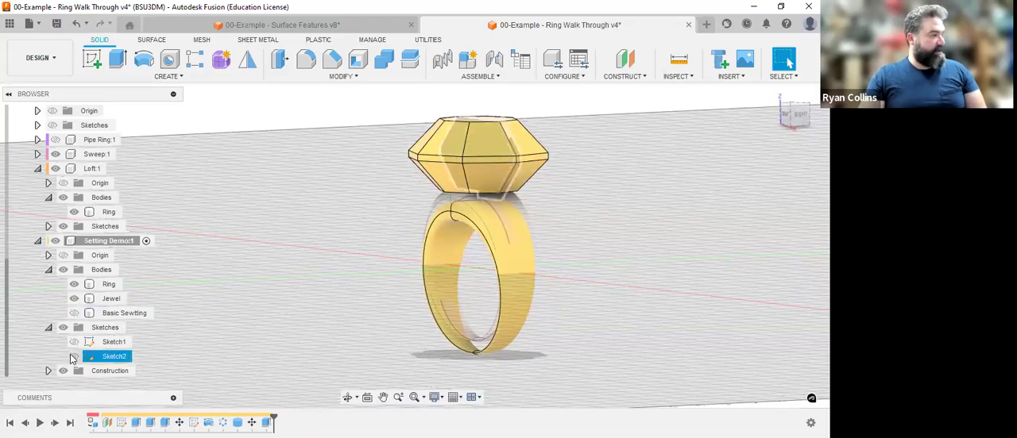
click(73, 357)
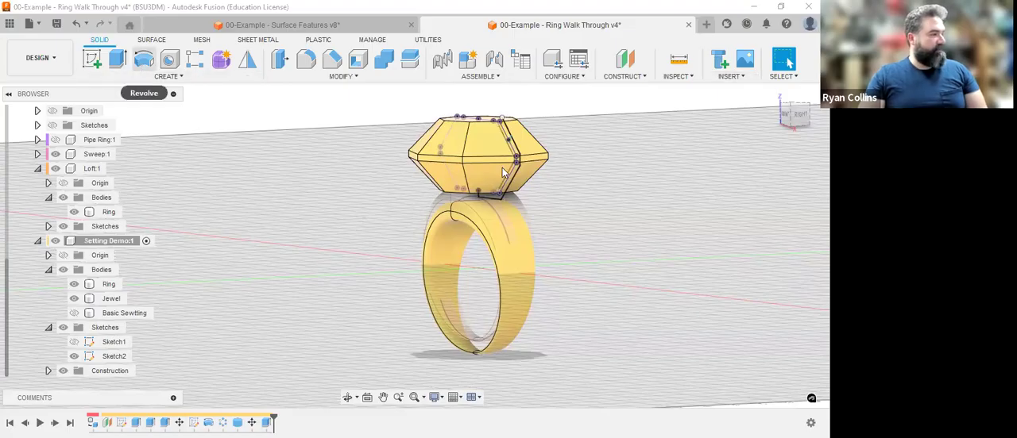
click(143, 59)
scroll(522, 189, up, 3)
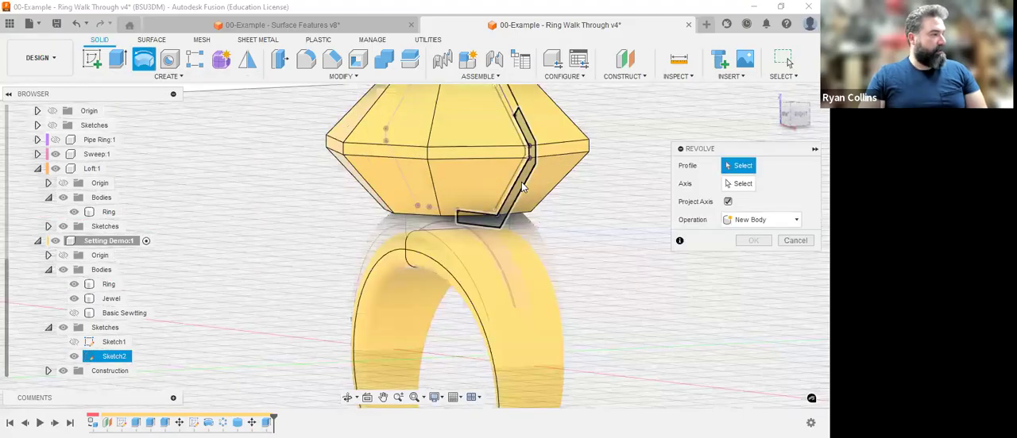
click(523, 188)
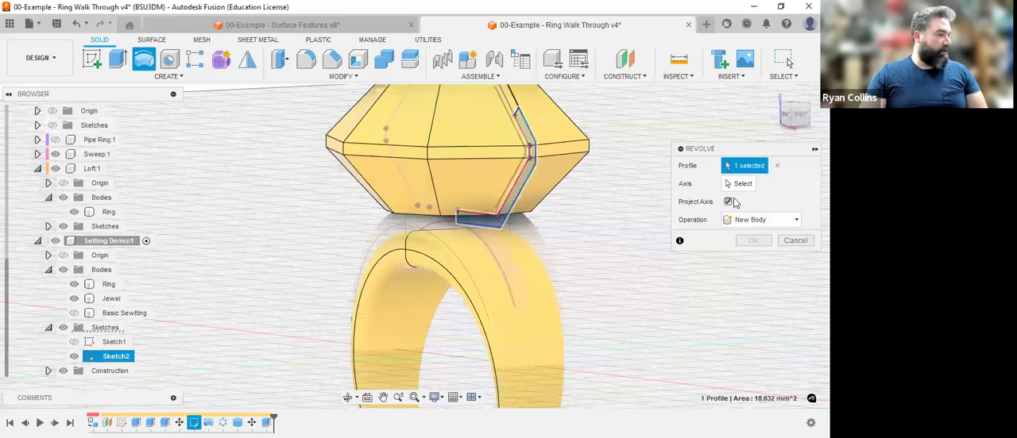
click(455, 324)
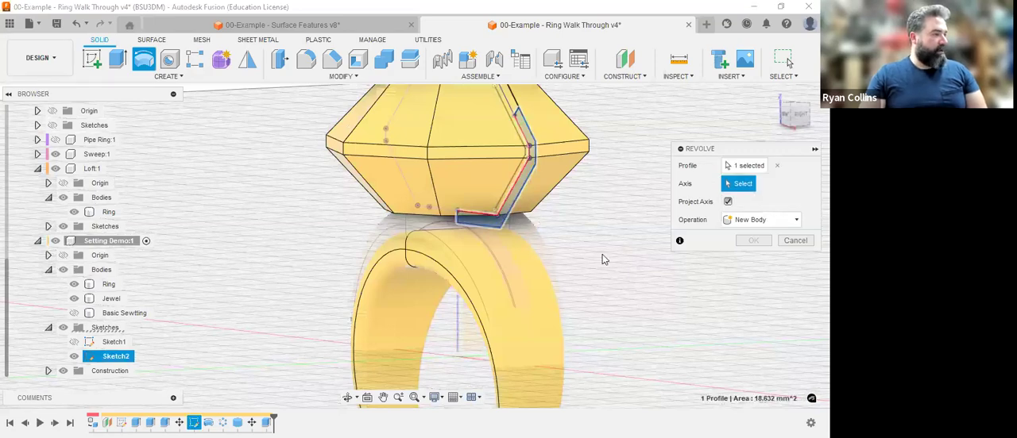
click(755, 219)
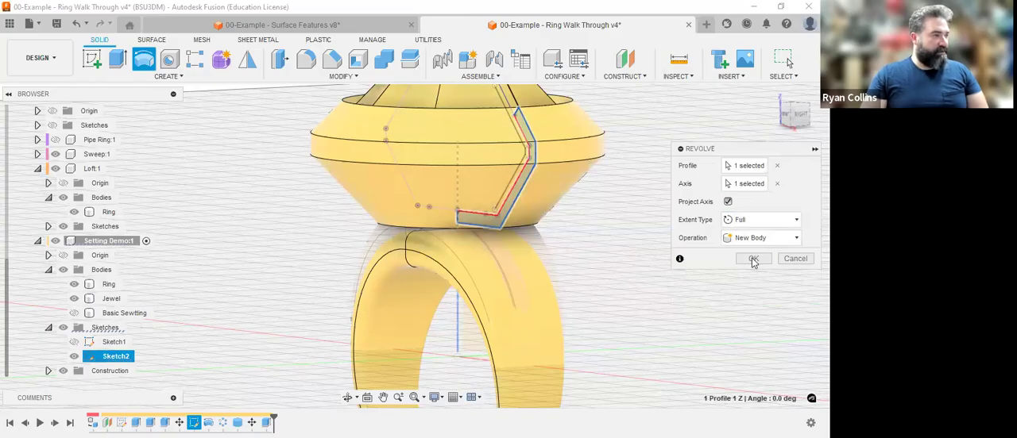
key(Return)
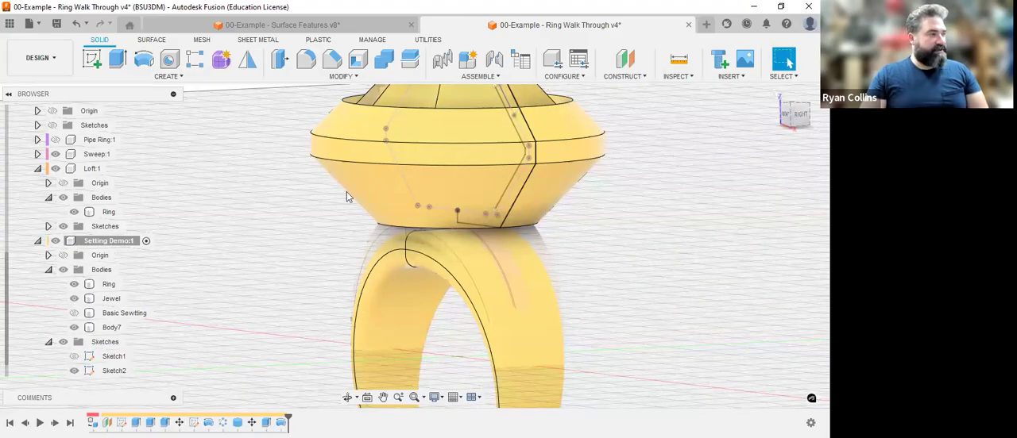
Hide the Setting Demo component's Ring and Jewel bodies and rename the revolved body "Fancy Setting".
click(77, 296)
click(74, 299)
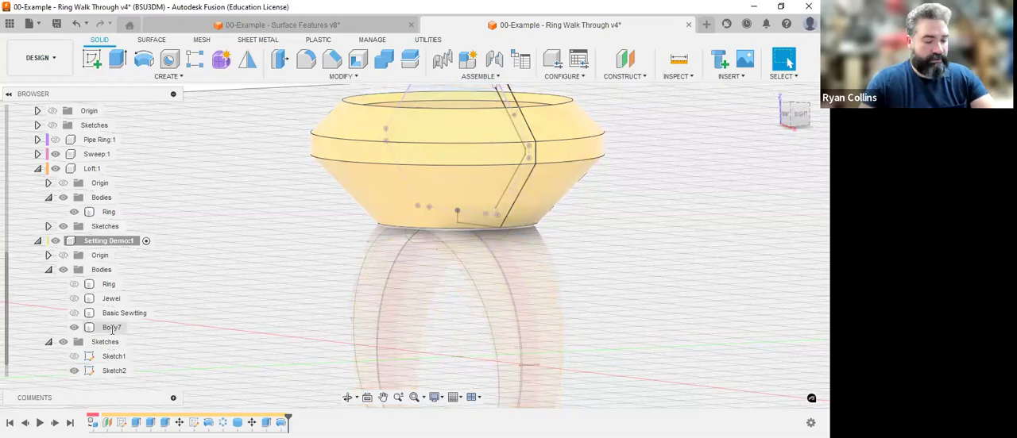
click(111, 328)
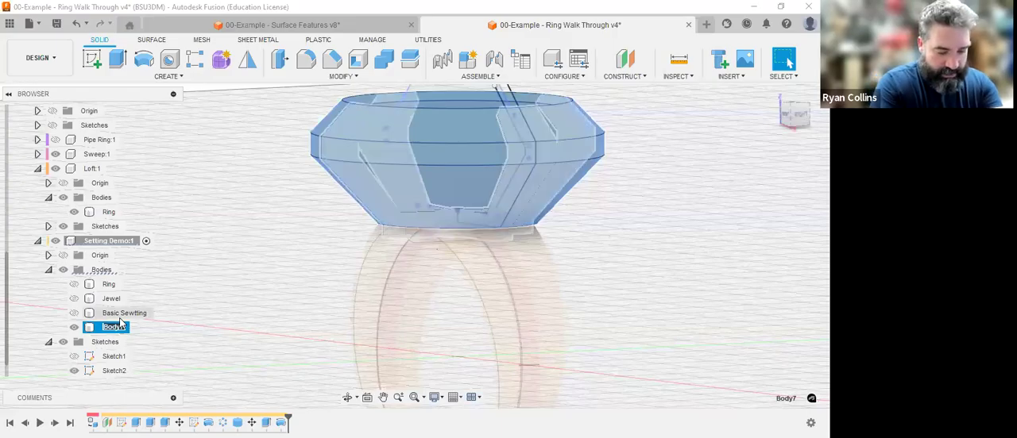
text(Fancy)
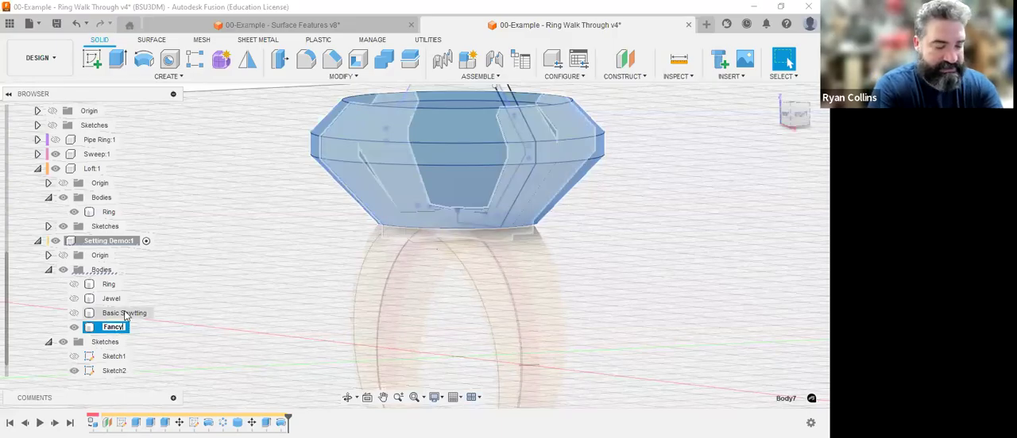
text( Setting)
key(Return)
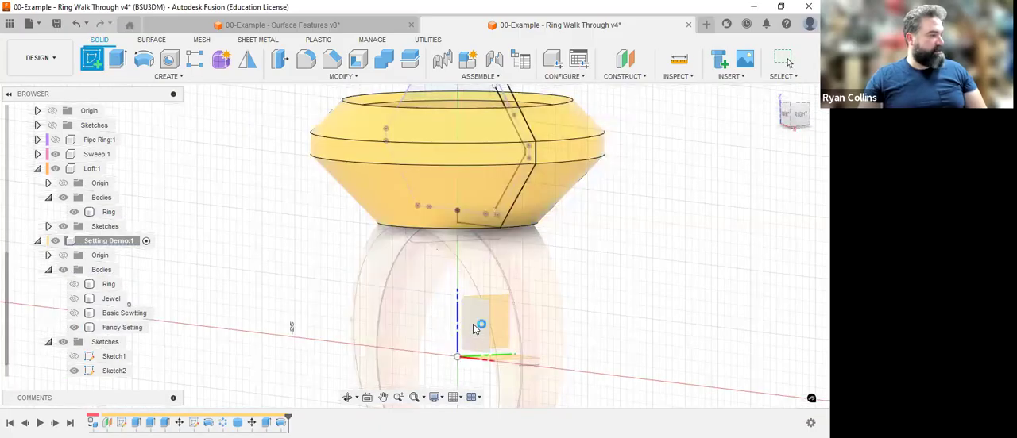
Sketch a circle on the front plane of the Setting Demo component, centred on the vertical axis at the Fancy Setting's upper rim.
click(474, 328)
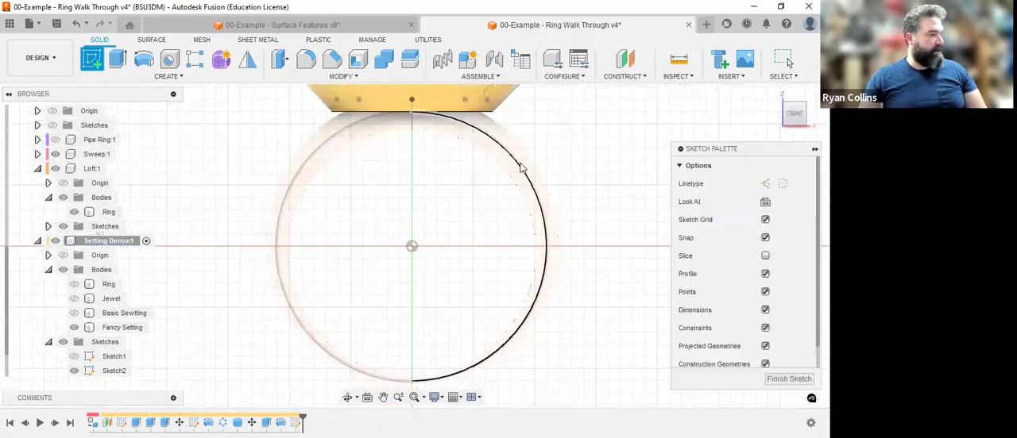
scroll(452, 191, up, 5)
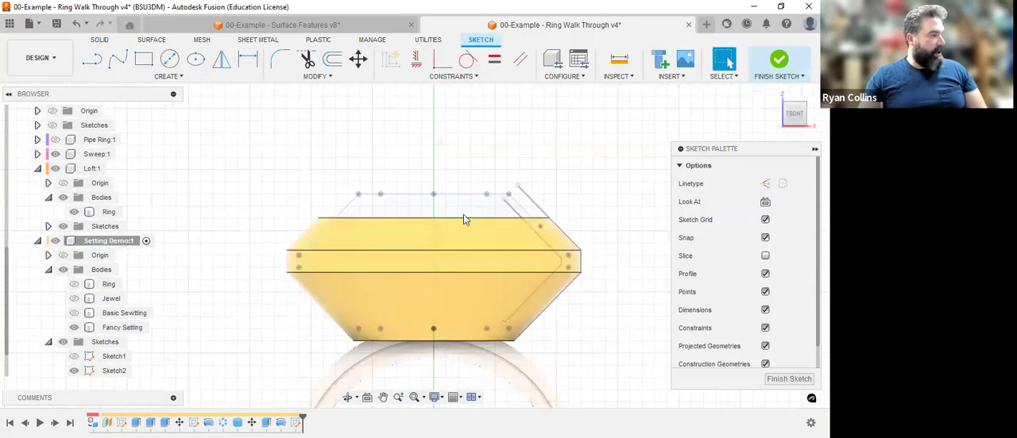
shift+middle_drag(596, 128, 548, 176)
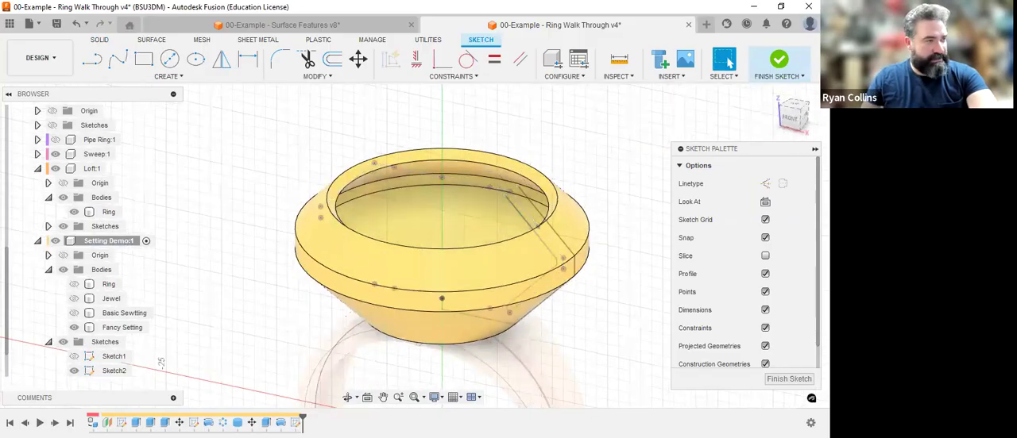
click(789, 120)
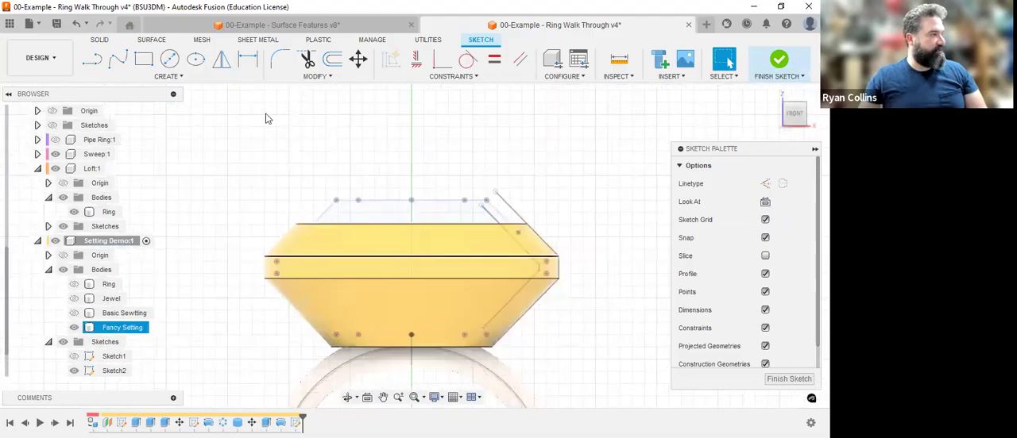
click(170, 63)
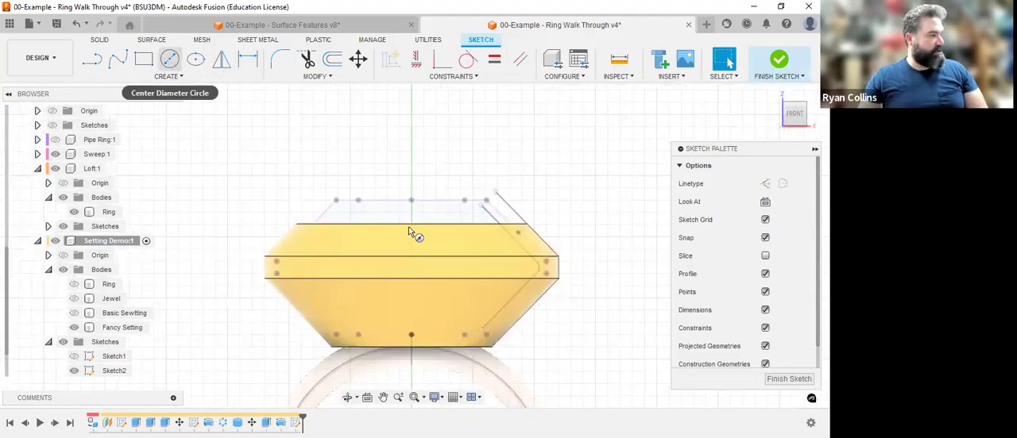
click(408, 313)
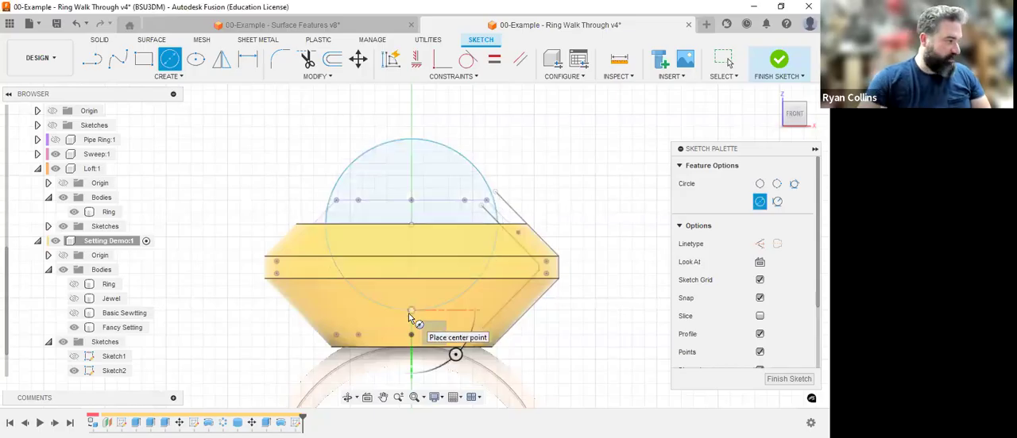
key(Escape)
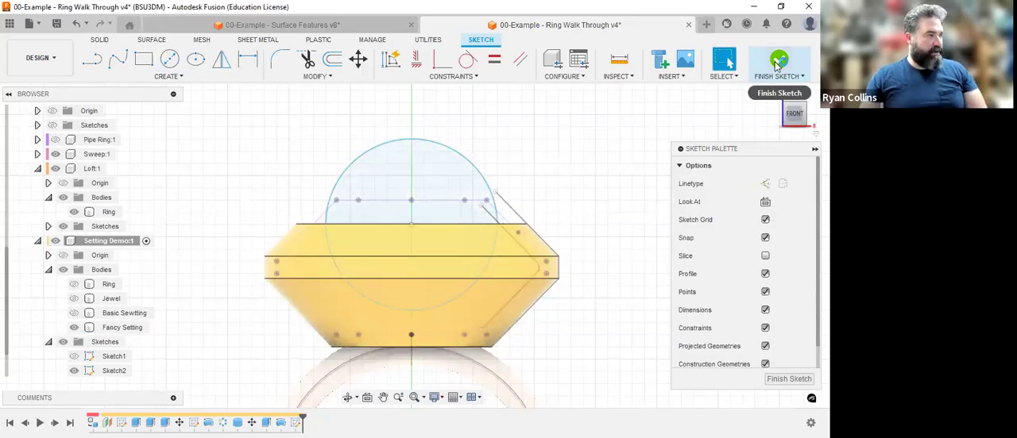
click(779, 59)
Extrude the circle profile -16 mm as a cut through the front wall of the Fancy Setting body.
middle_drag(682, 177, 676, 314)
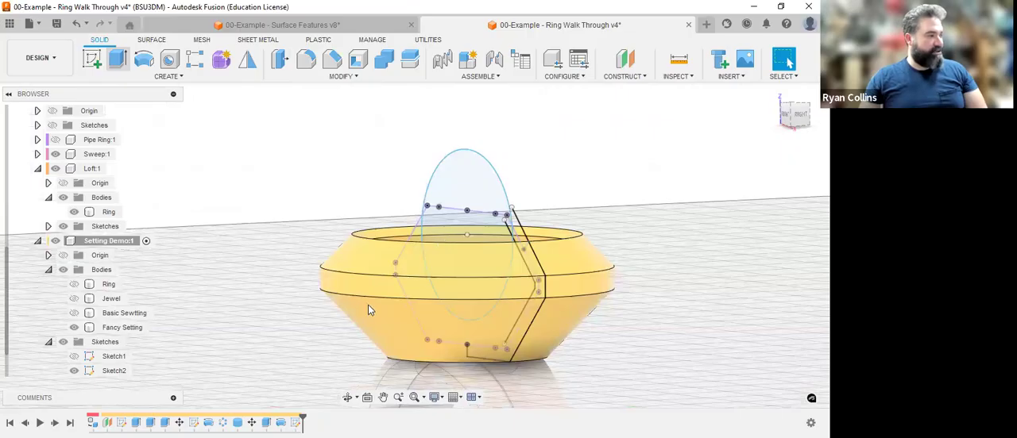
key(e)
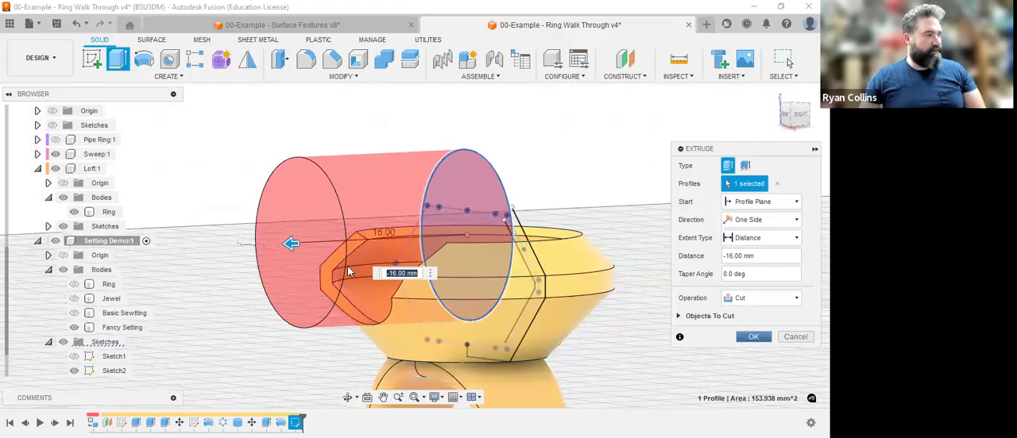
click(752, 338)
click(718, 153)
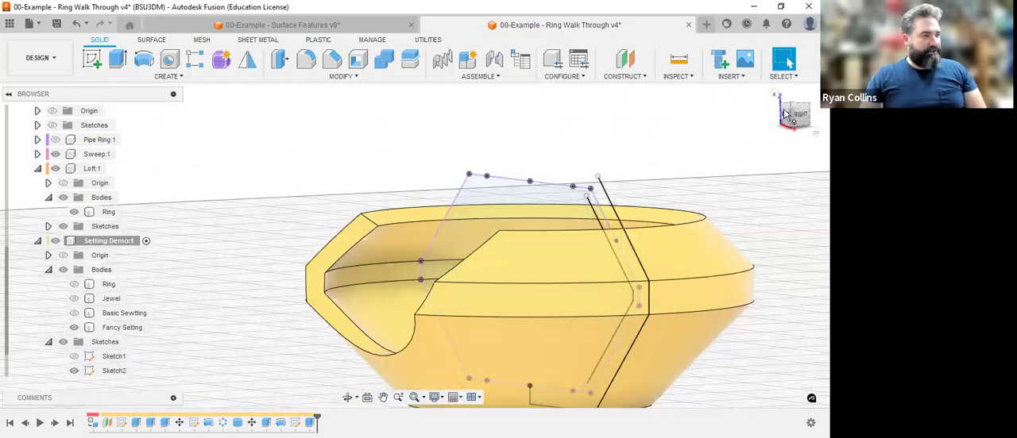
Apply an equal-distance 0.5 mm chamfer to the 12 inner and outer edges of the Fancy Setting's circular cutout.
click(785, 113)
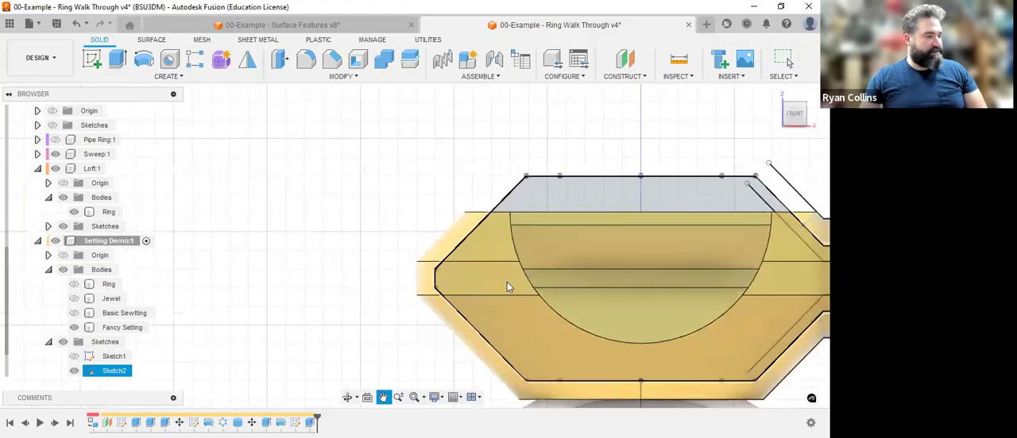
mouse_move(601, 273)
shift+middle_down()
mouse_move(544, 303)
mouse_move(498, 104)
shift+middle_up()
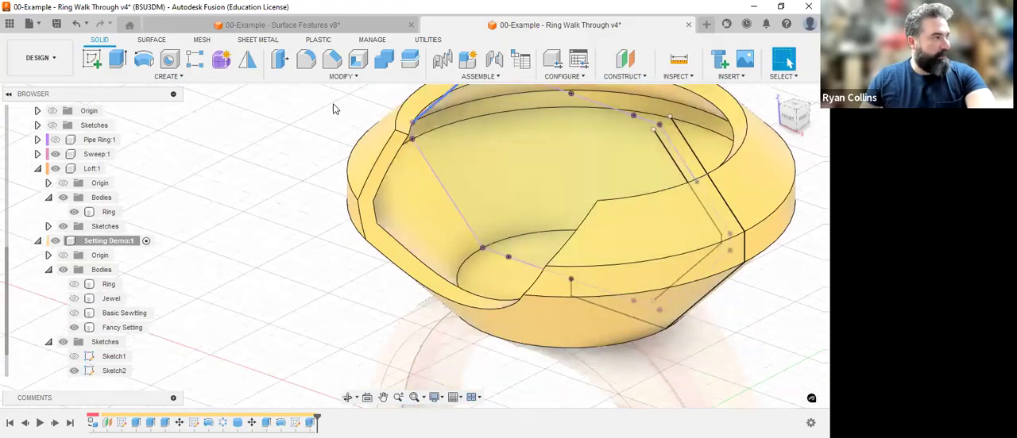
click(331, 64)
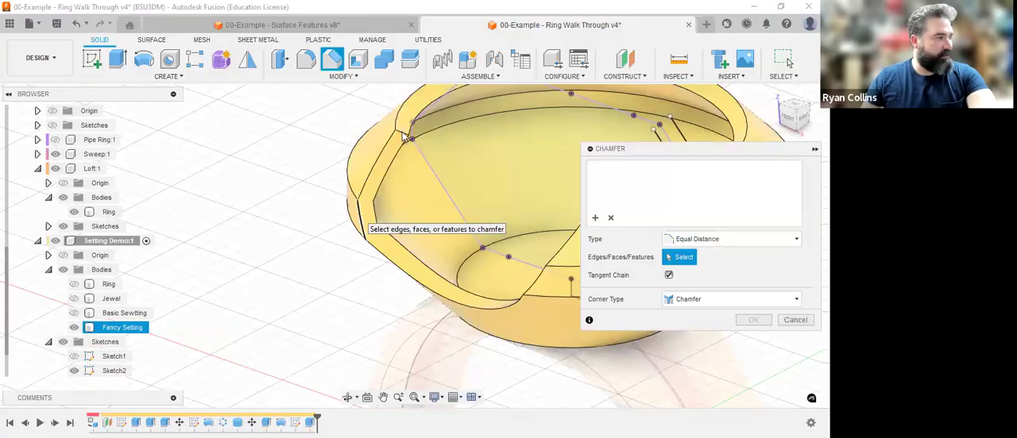
click(377, 224)
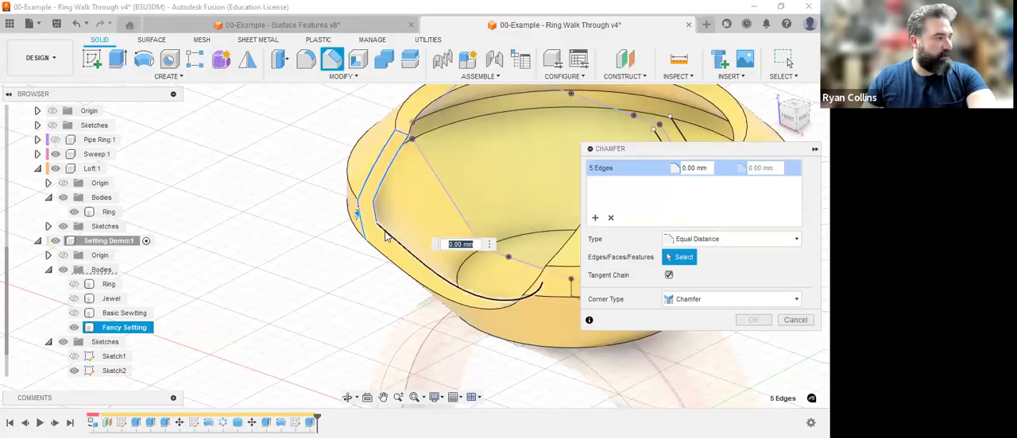
click(483, 305)
shift+middle_drag(490, 269, 567, 235)
click(370, 269)
middle_drag(369, 269, 318, 279)
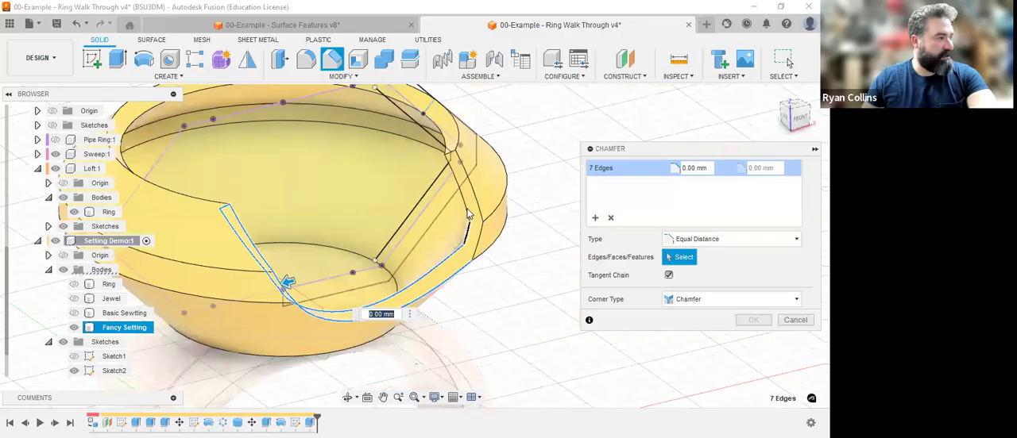
click(455, 156)
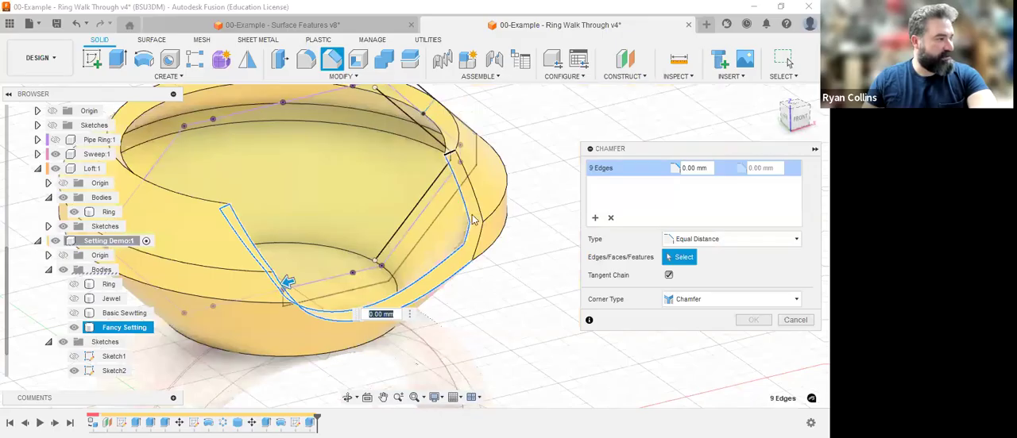
click(479, 248)
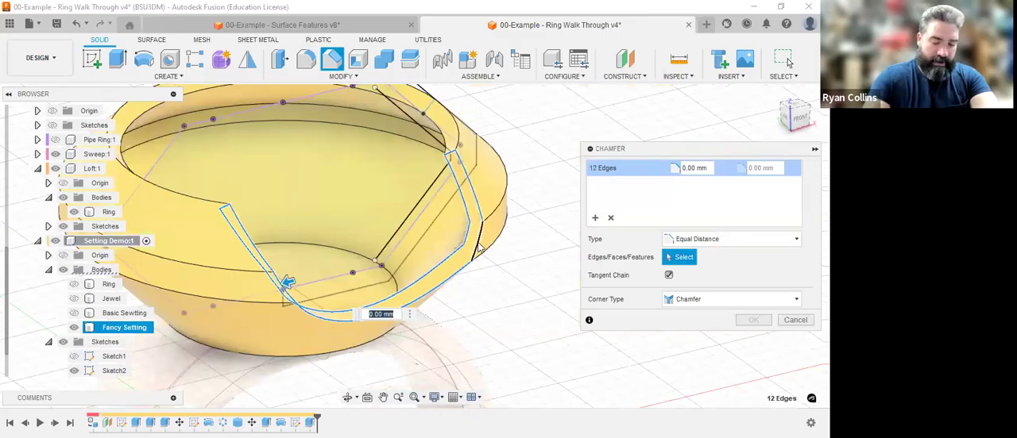
text(5)
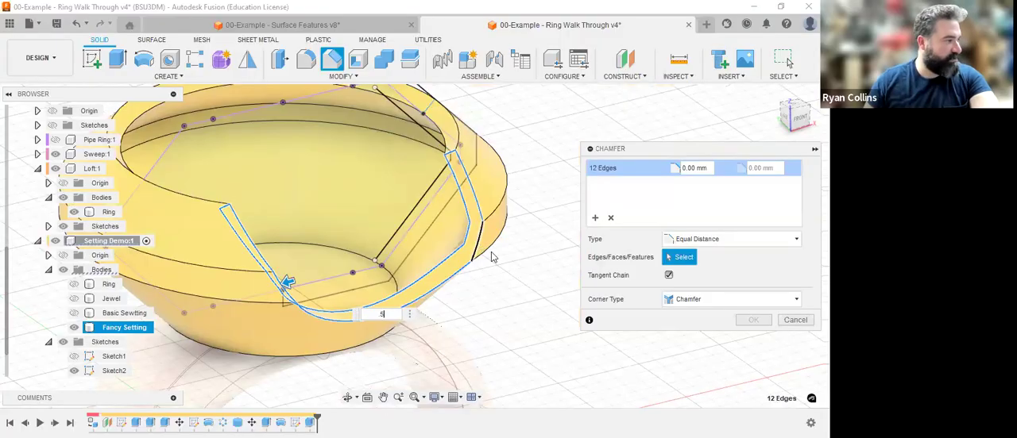
key(Return)
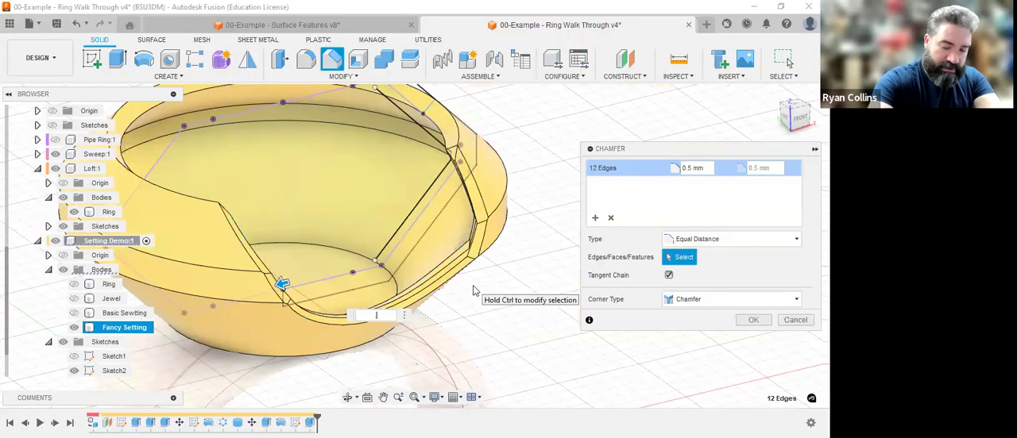
Reduce the cutout's chamfer distance to 0.25 mm and complete the chamfer.
text(25)
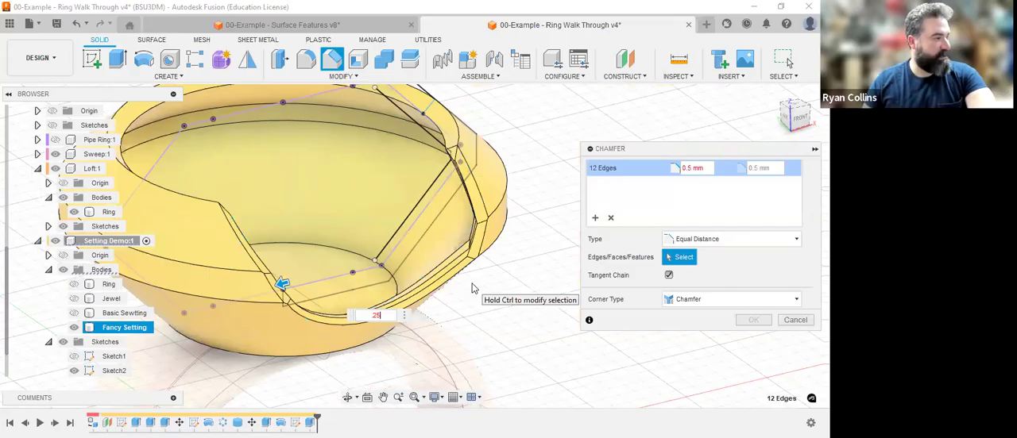
scroll(509, 297, up, 5)
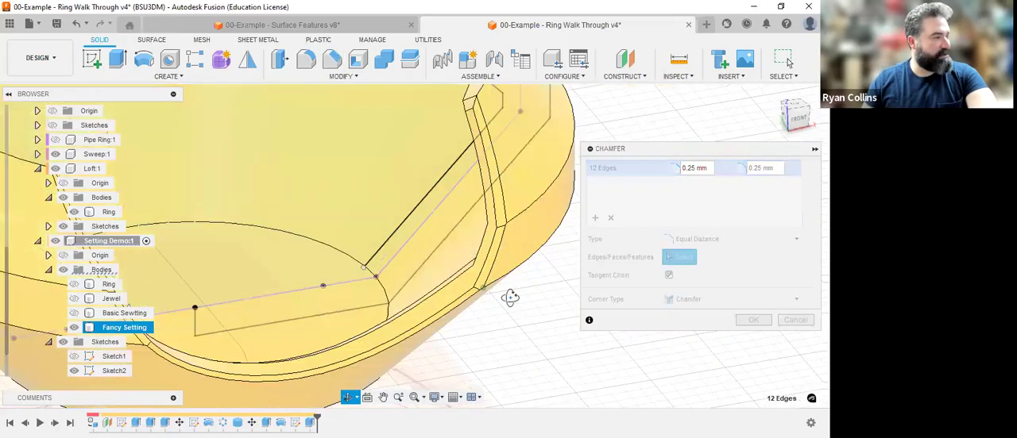
shift+middle_drag(509, 297, 477, 303)
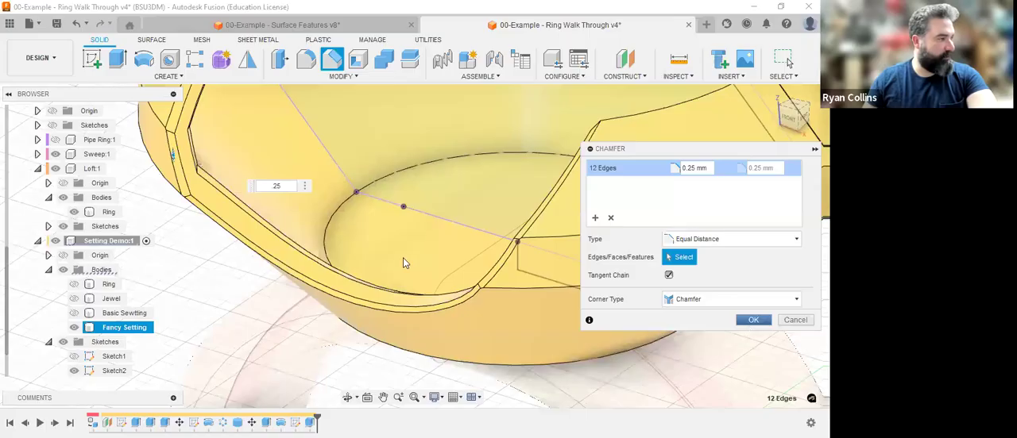
key(Return)
scroll(422, 131, down, 3)
middle_drag(423, 131, 494, 254)
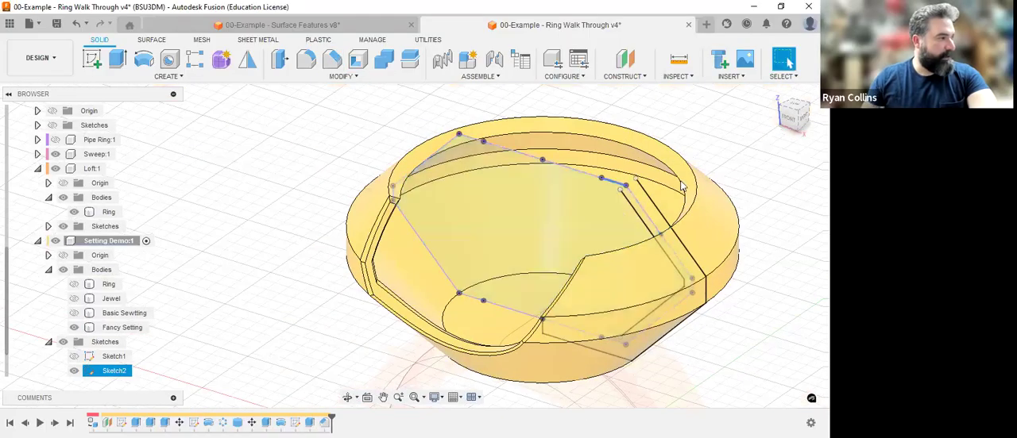
Set up a circular pattern of features using the front cutout's extrude and its chamfer as the objects.
click(176, 78)
mouse_move(134, 335)
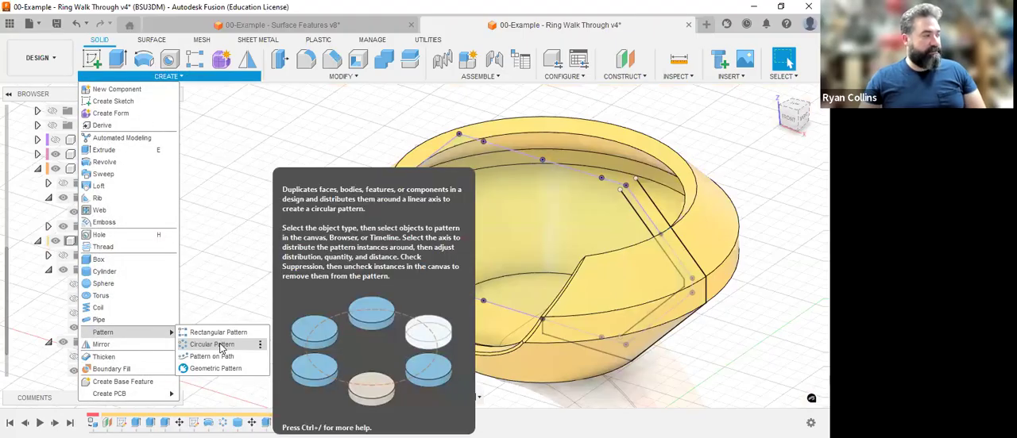
click(222, 345)
click(764, 184)
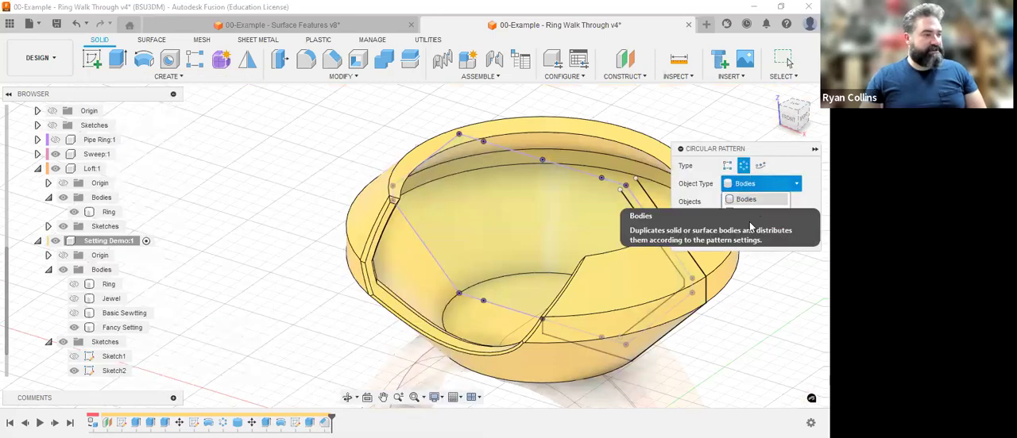
click(746, 214)
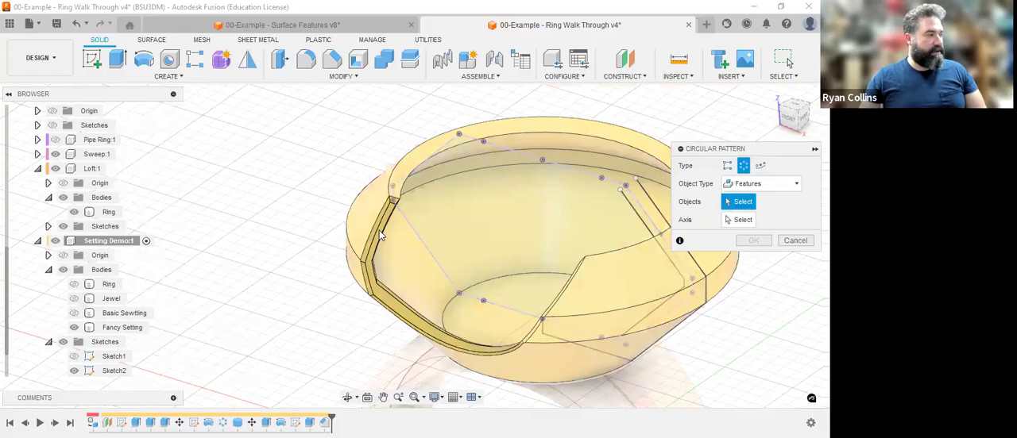
click(372, 258)
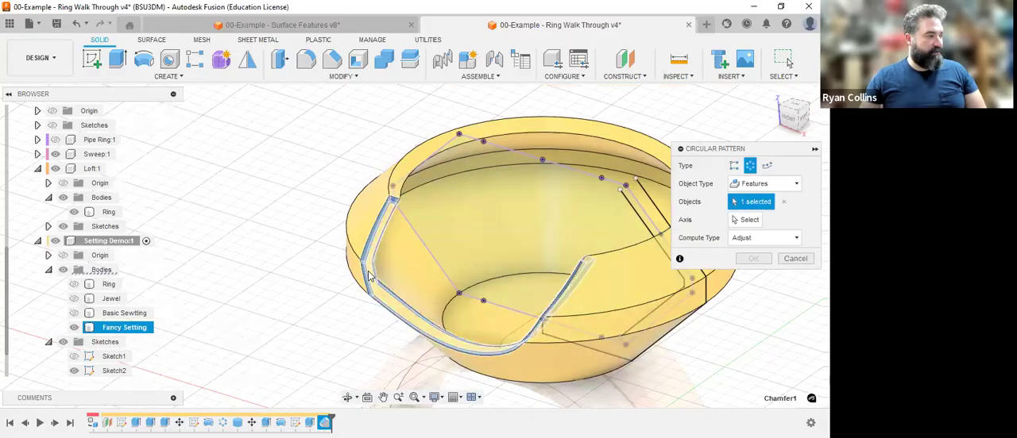
click(392, 312)
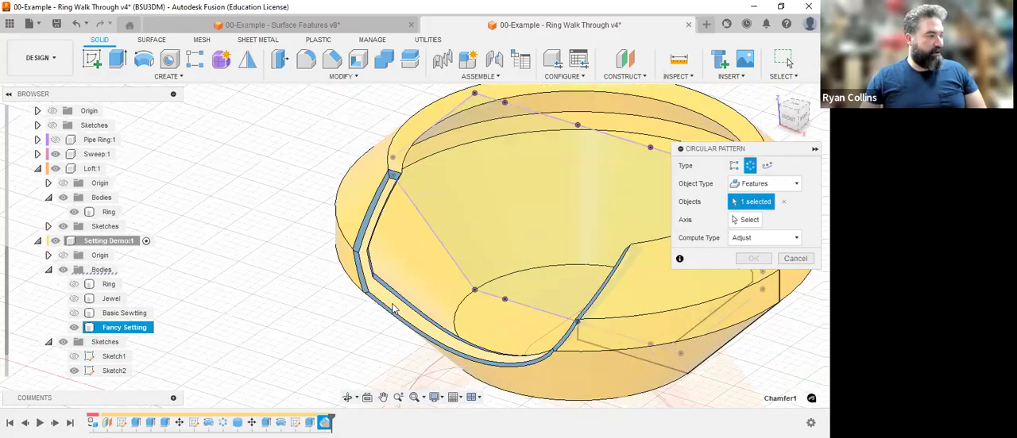
scroll(452, 281, up, 4)
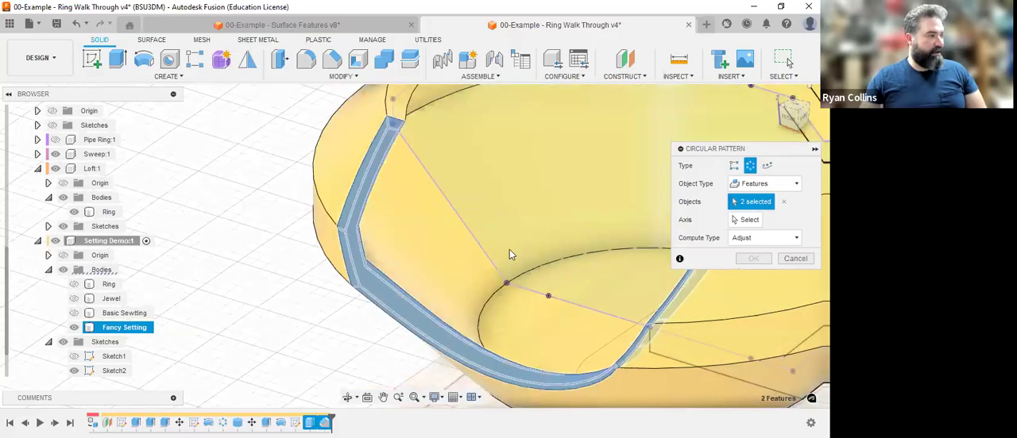
scroll(509, 253, down, 4)
Pattern the selected cutout features fully around the Z axis with a quantity of 3.
click(742, 219)
scroll(490, 301, down, 2)
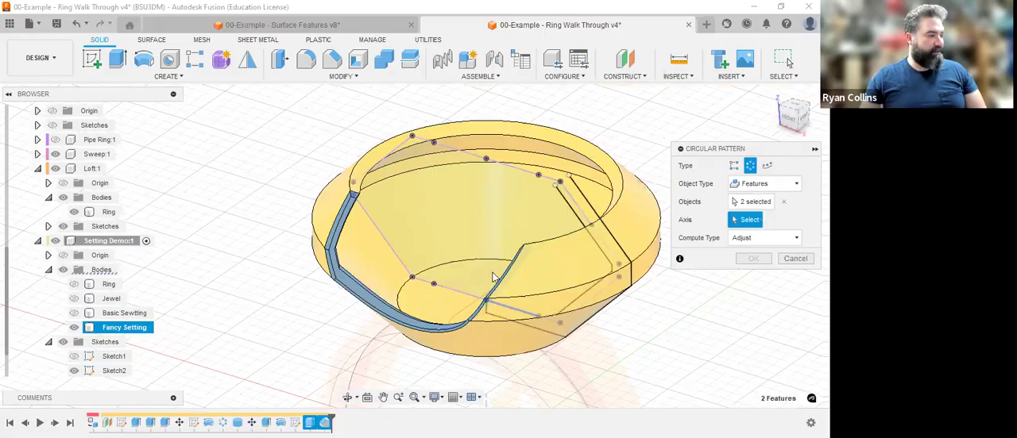
scroll(483, 315, down, 3)
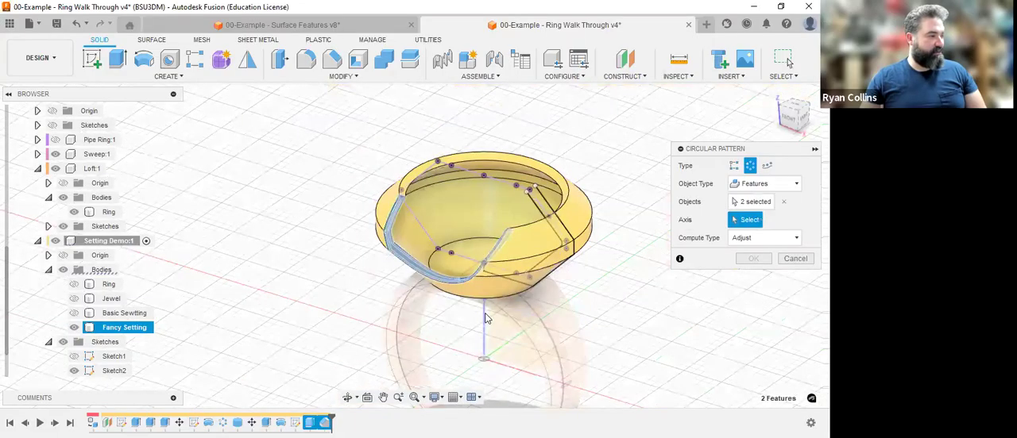
click(484, 317)
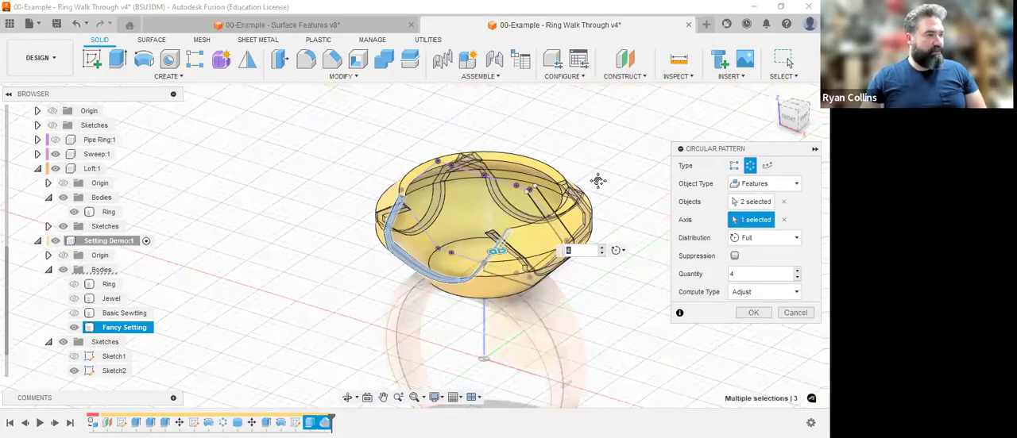
drag(792, 116, 789, 137)
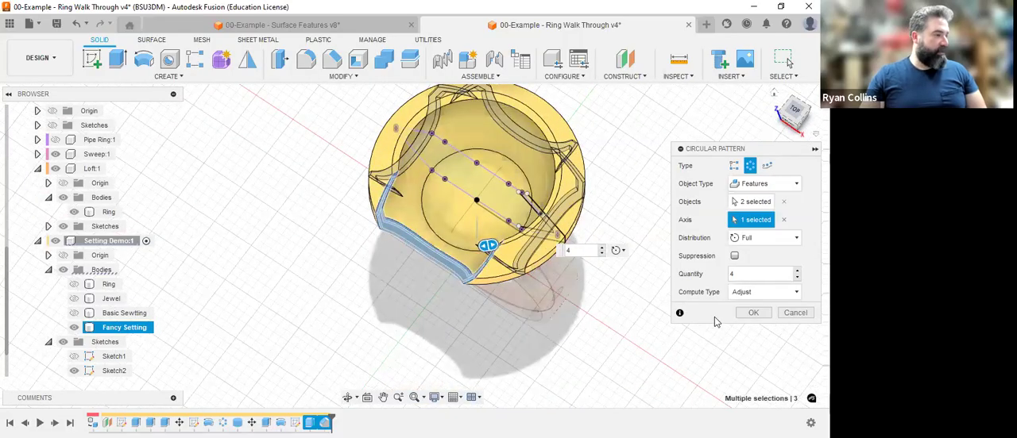
key(BackSpace)
text(3)
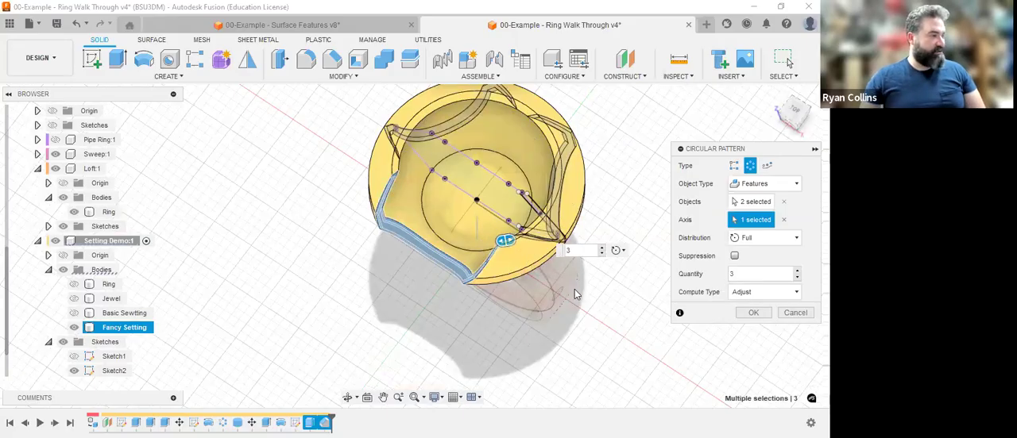
click(752, 313)
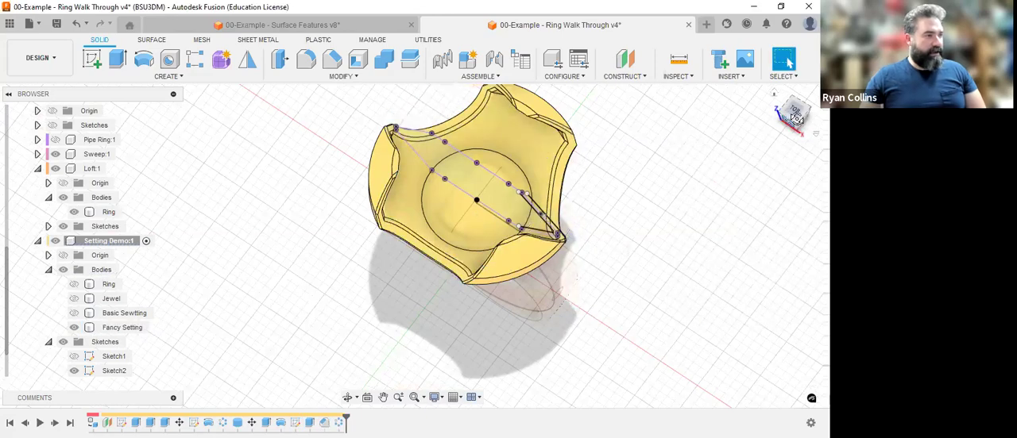
mouse_move(803, 102)
mouse_down()
mouse_move(787, 102)
mouse_move(801, 104)
mouse_move(790, 131)
mouse_up()
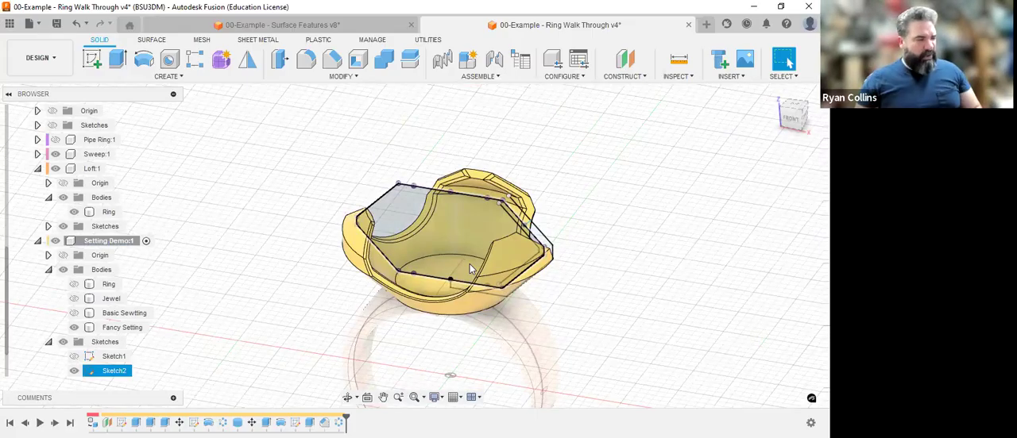
click(616, 193)
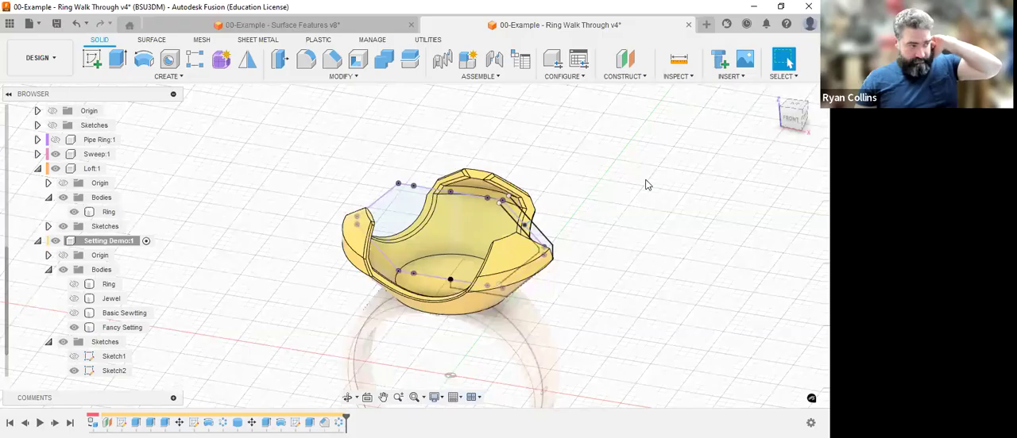
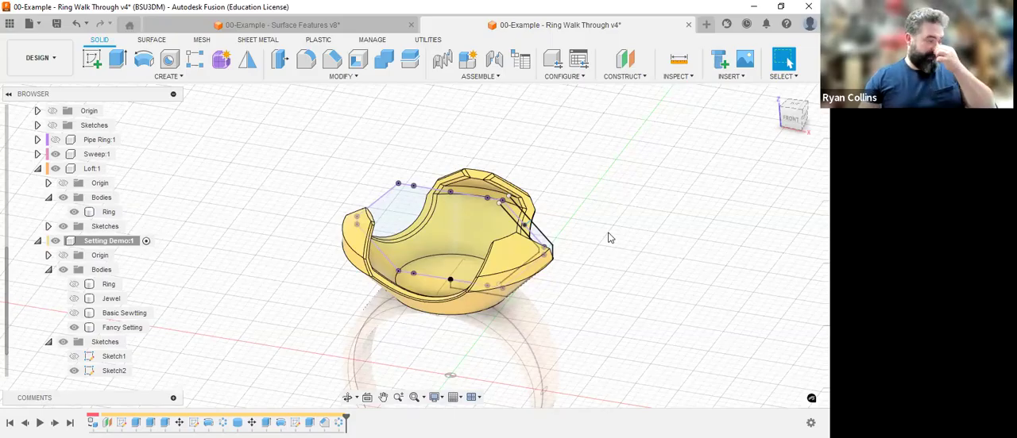
Show the Jewel and Ring bodies of Setting Demo, and compare the Fancy Setting without and with the jewel.
click(75, 299)
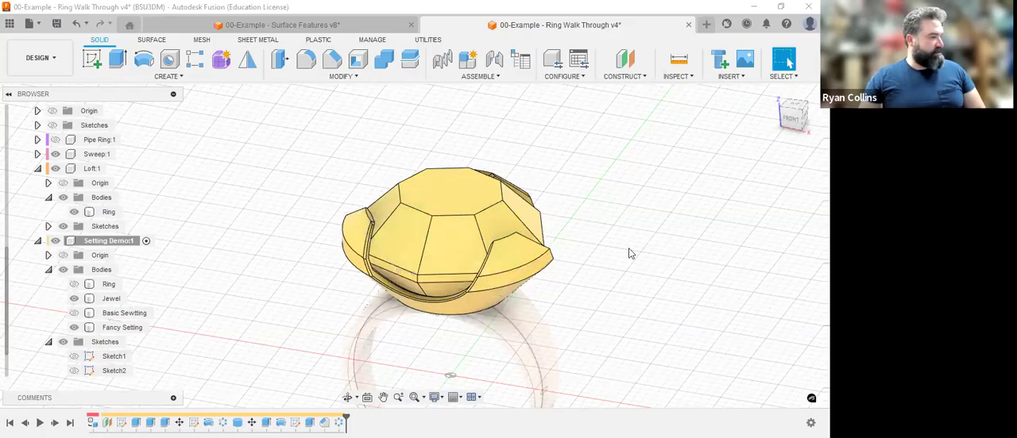
click(73, 285)
middle_drag(553, 251, 533, 227)
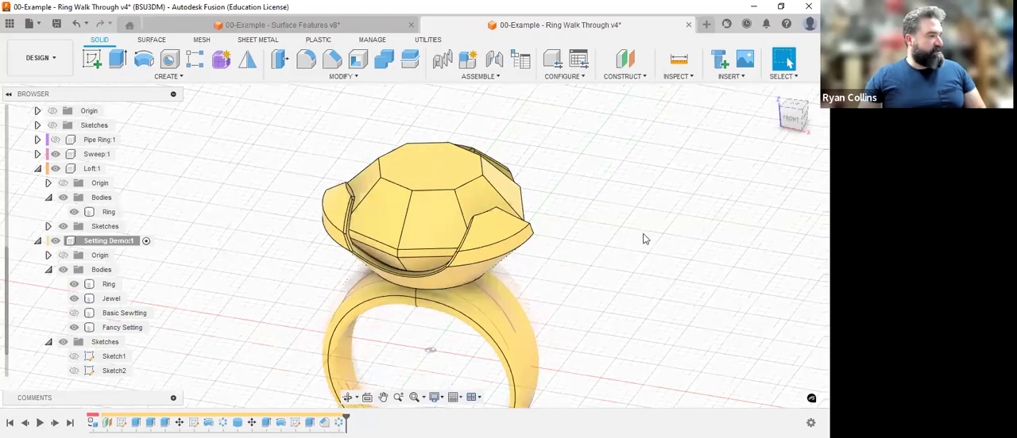
click(794, 123)
shift+middle_drag(465, 294, 429, 275)
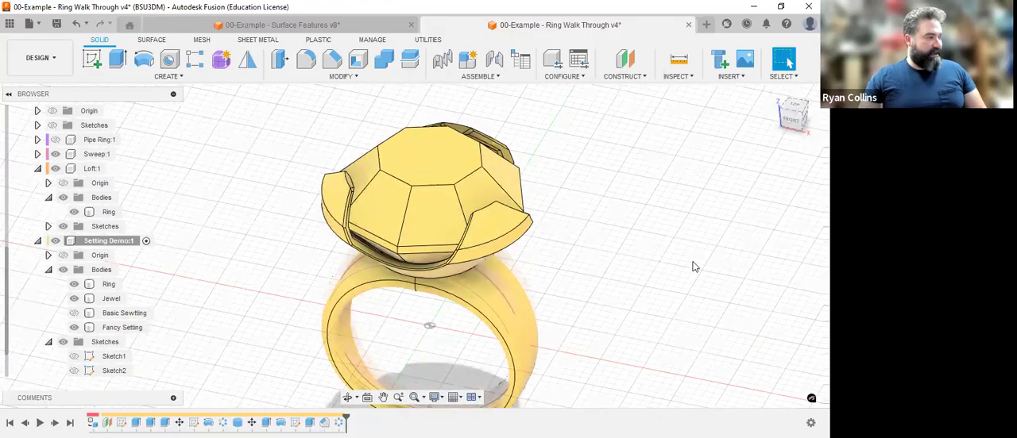
click(73, 300)
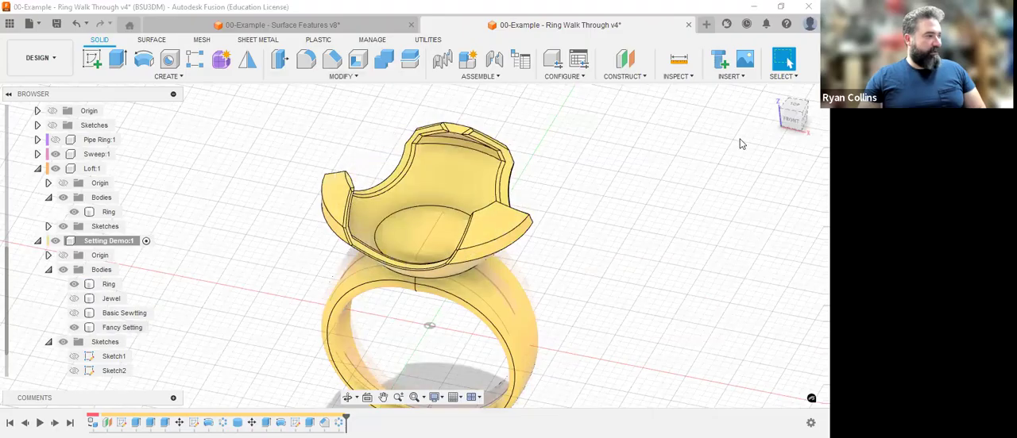
click(74, 298)
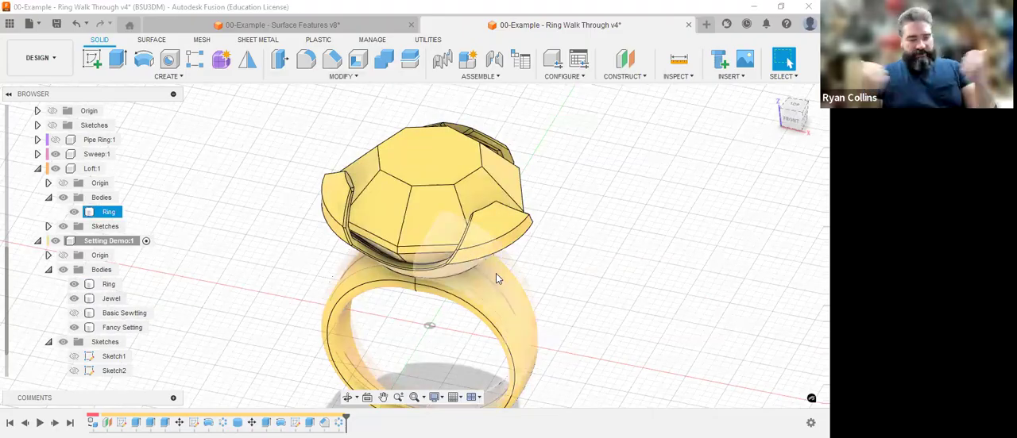
Combine with the Cut operation, using the Fancy Setting as target body and the Jewel as tool body.
click(388, 70)
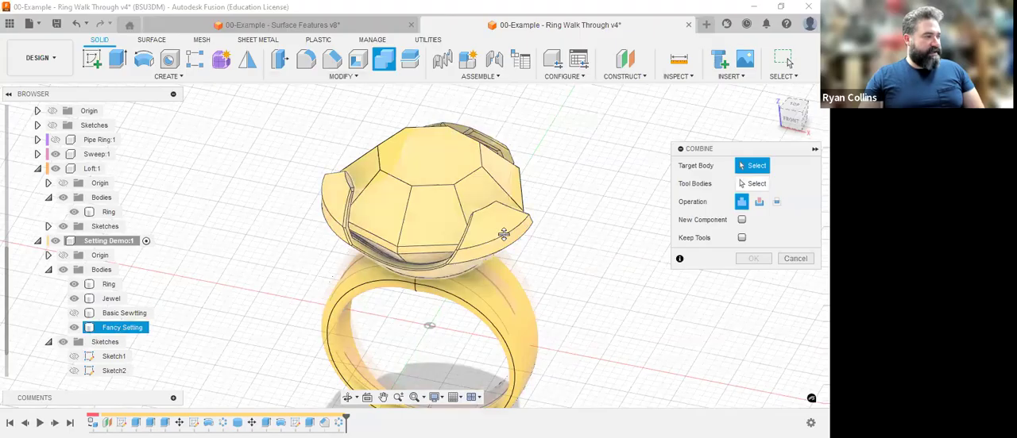
click(443, 180)
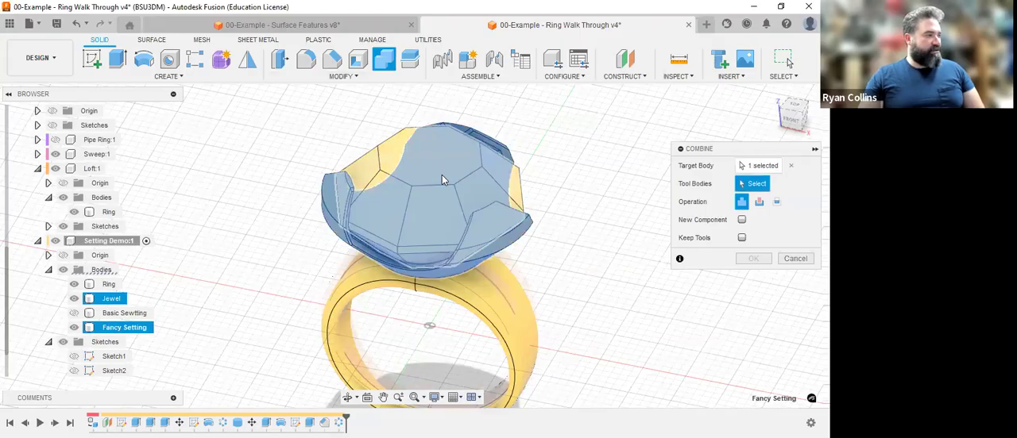
click(443, 179)
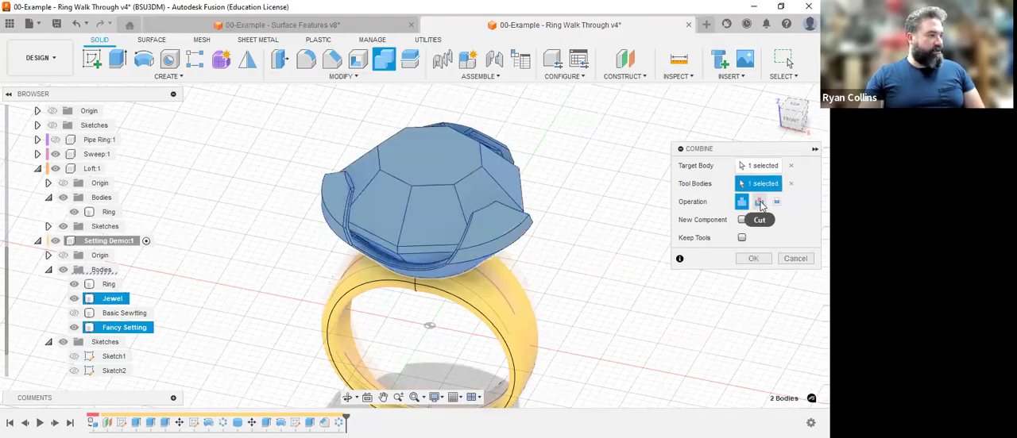
click(759, 204)
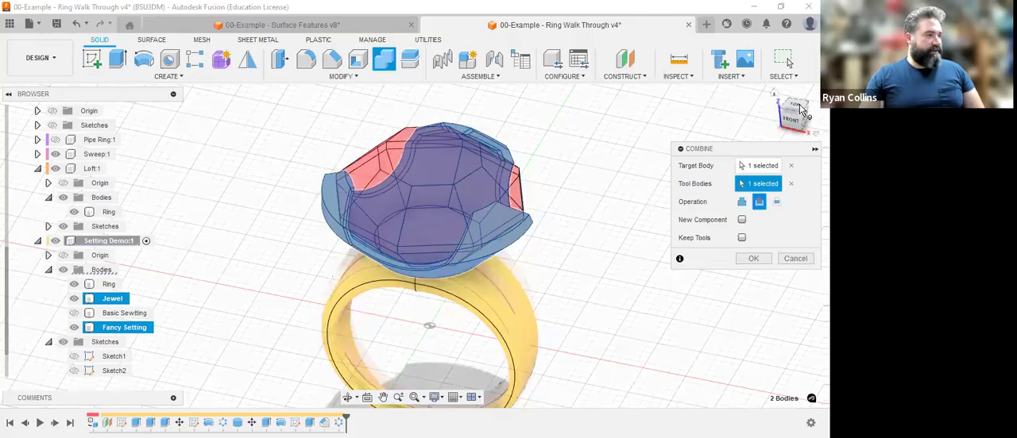
mouse_move(794, 114)
mouse_down()
mouse_move(685, 169)
mouse_move(648, 143)
mouse_move(695, 173)
mouse_up()
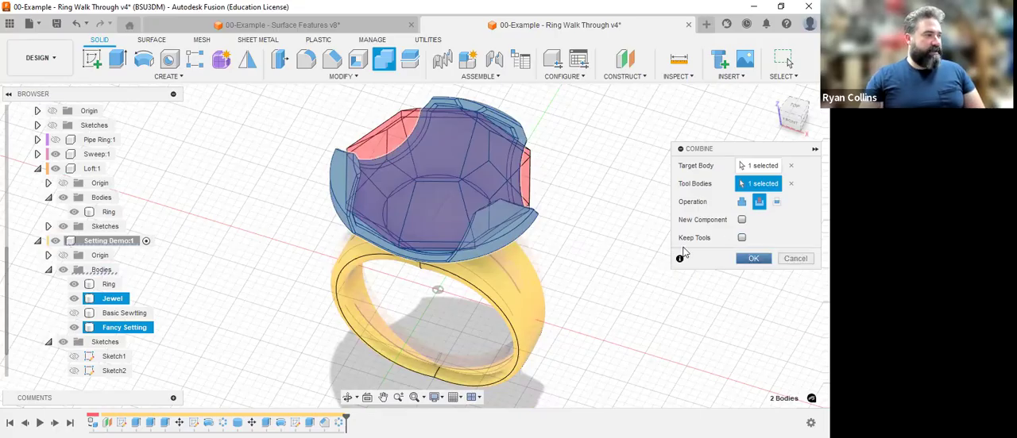
click(746, 259)
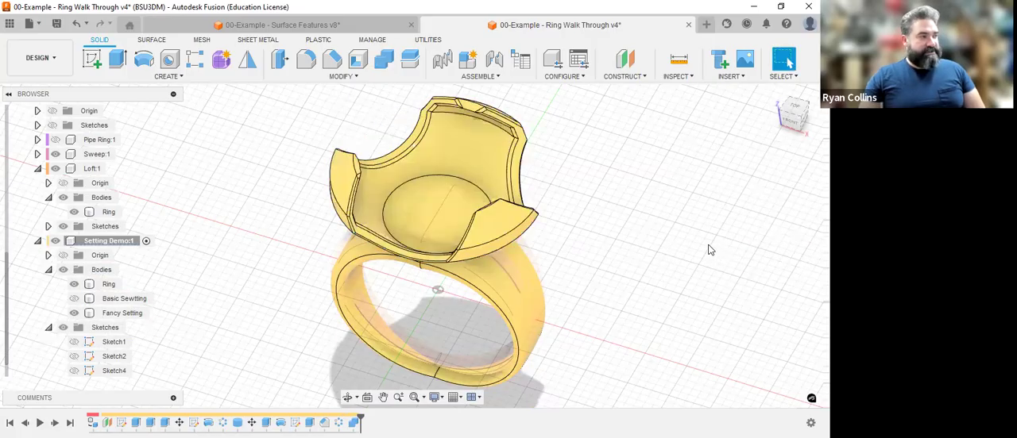
Examine the seats the jewel cut into the inner faces of the Fancy Setting's prongs.
click(430, 130)
scroll(483, 131, up, 5)
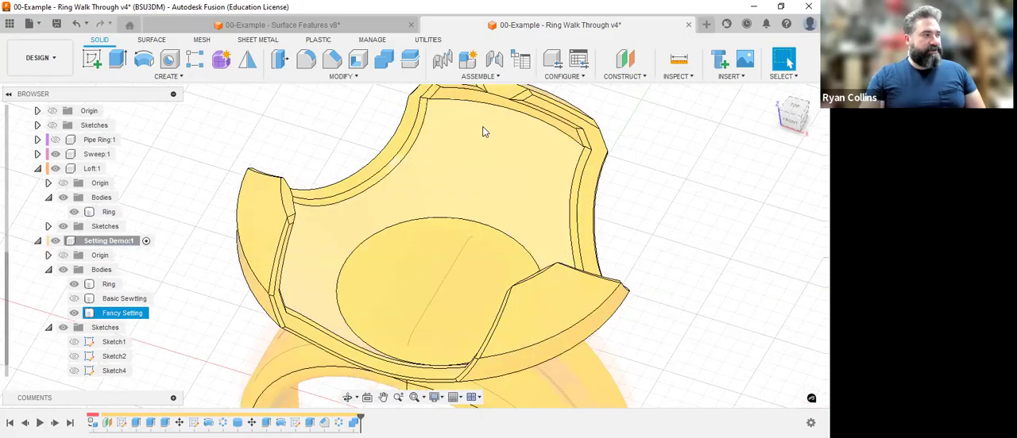
middle_drag(497, 199, 493, 222)
scroll(492, 207, up, 3)
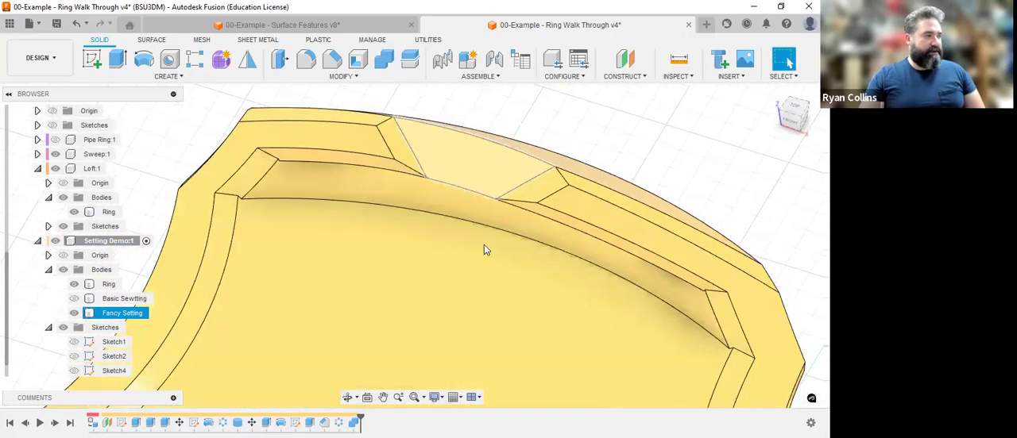
scroll(483, 245, down, 6)
middle_drag(506, 181, 502, 85)
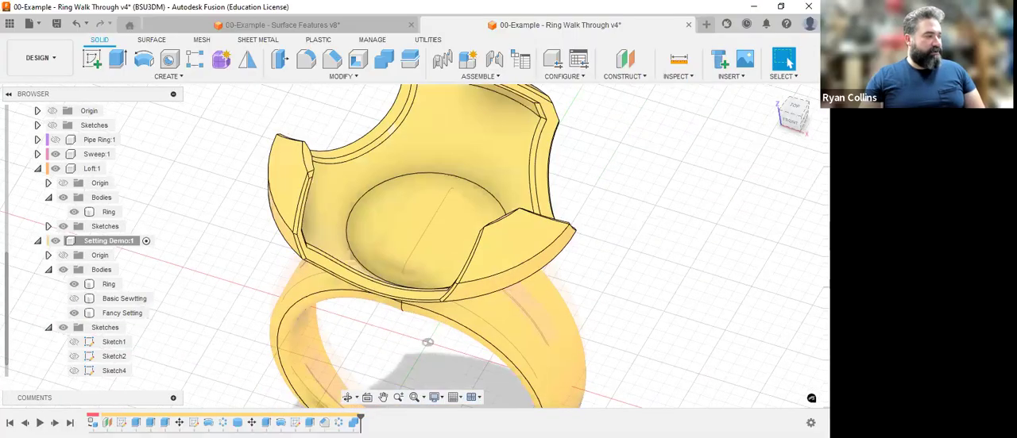
Edit the combine feature that cuts the Fancy Setting so that it keeps its tools.
right_click(378, 313)
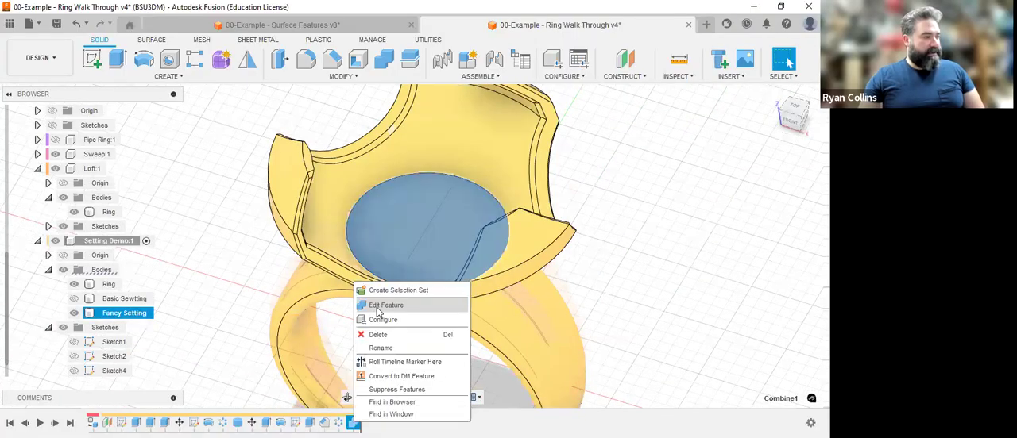
click(378, 312)
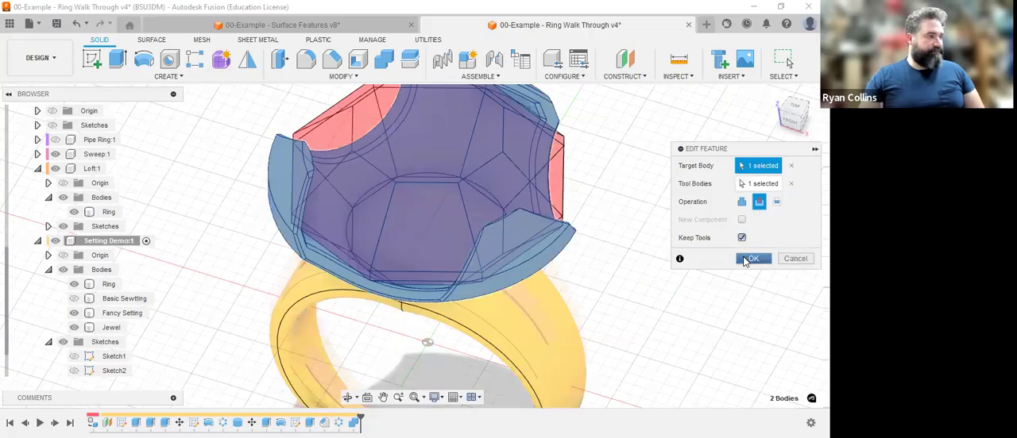
click(751, 259)
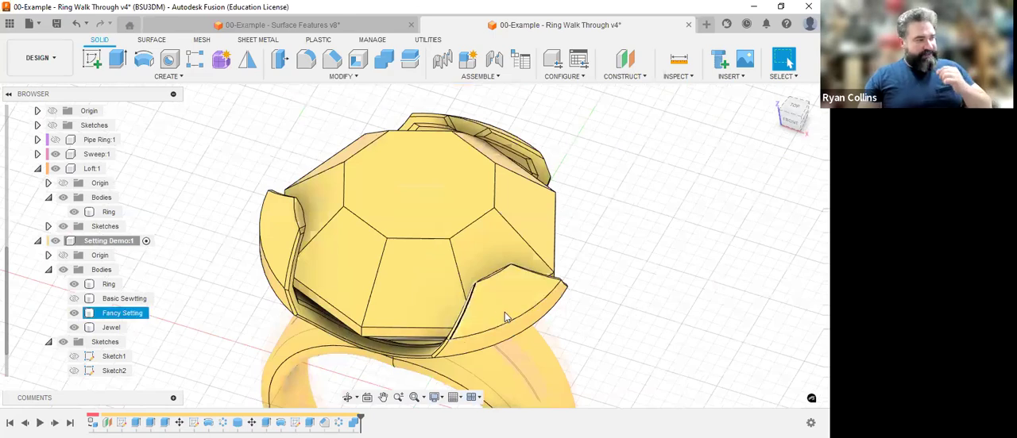
Turn off the component colour display and reframe the whole ring with its jewel and setting.
click(363, 320)
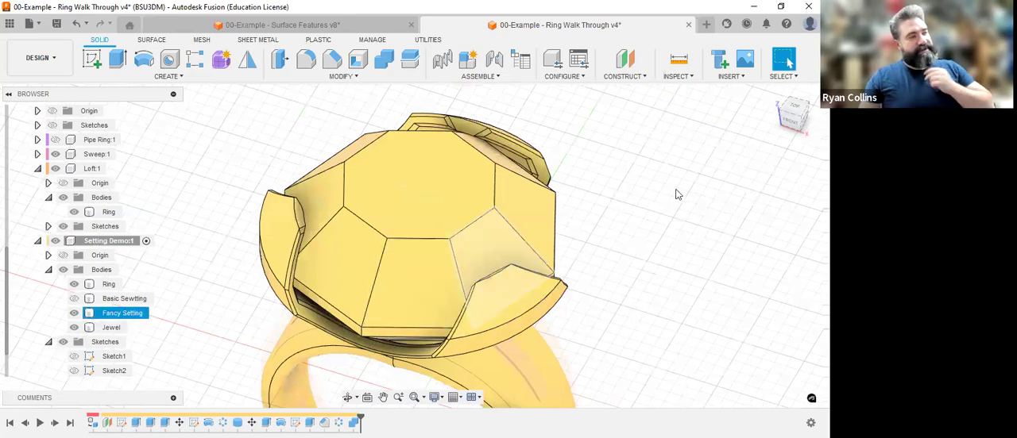
click(733, 228)
middle_drag(716, 344, 703, 302)
scroll(700, 305, down, 3)
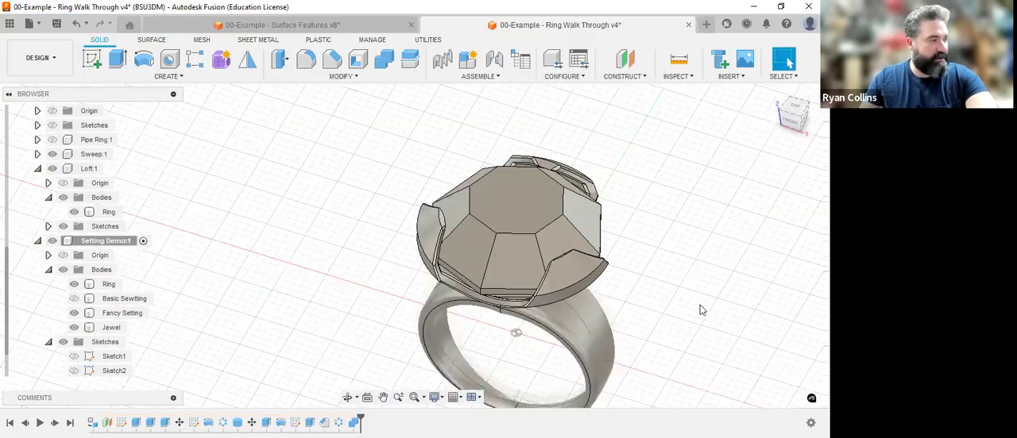
scroll(671, 286, up, 1)
key(Escape)
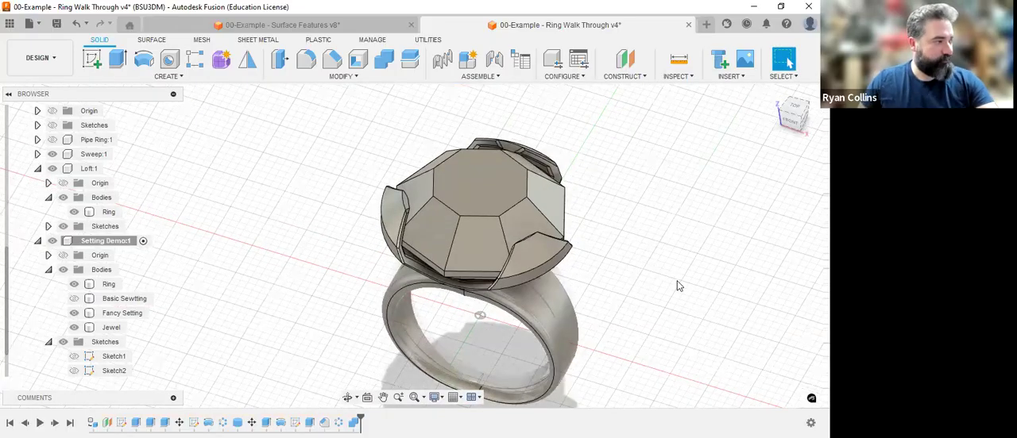
Save the design with the version description "Setting", and display the basic setting body in place of the Fancy Setting.
key(ctrl+s)
text(Settings)
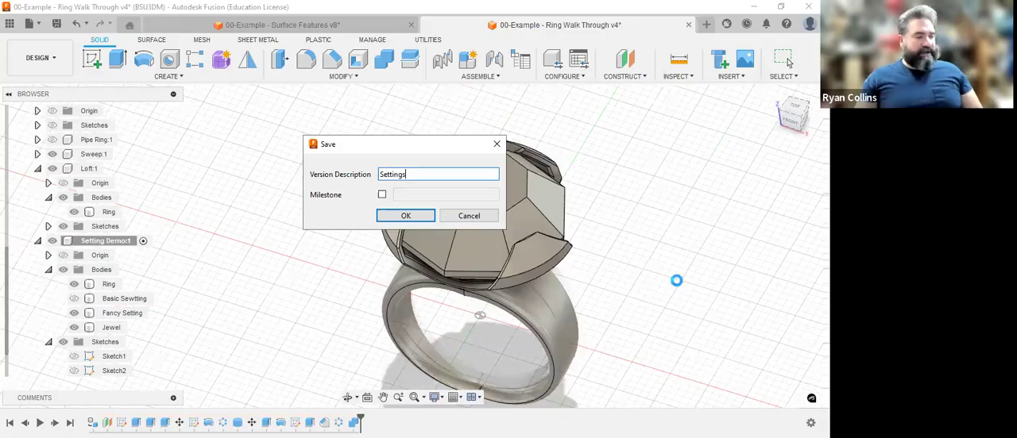
key(Return)
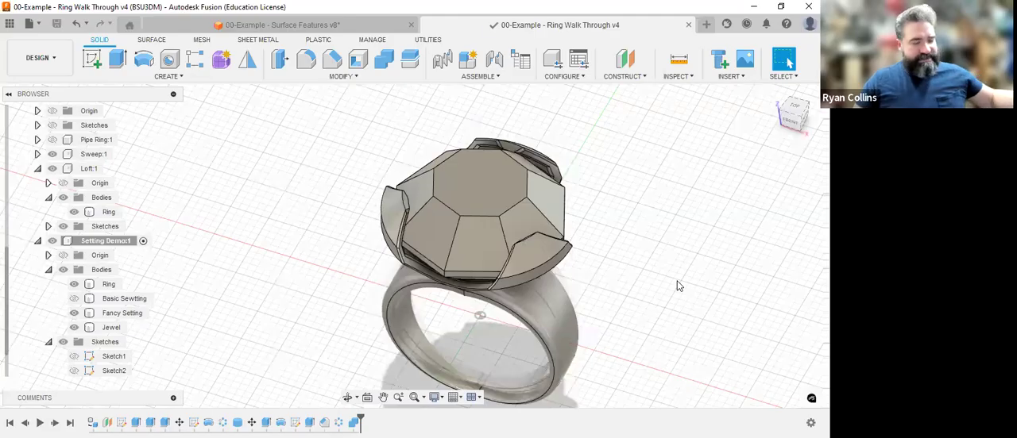
click(73, 314)
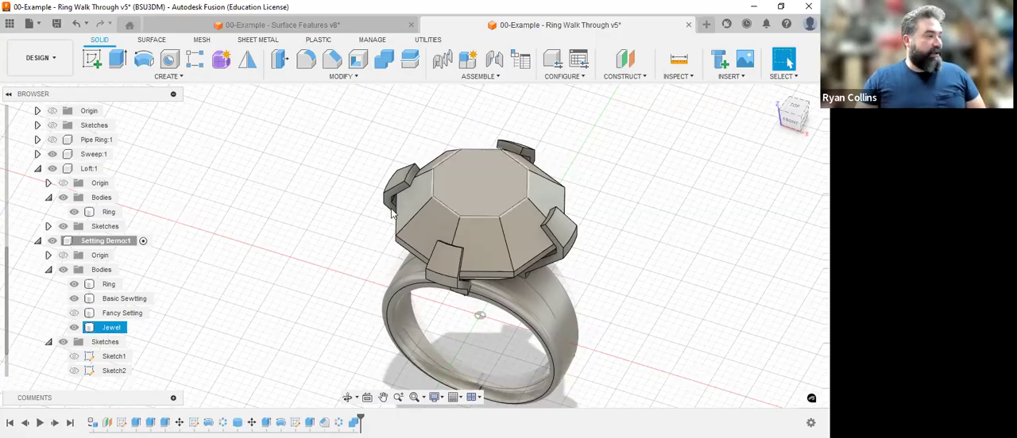
Switch to the 00-Example - Surface Features document, show Sketch2 and hide the Loft Ring body so only the sketches remain.
click(352, 30)
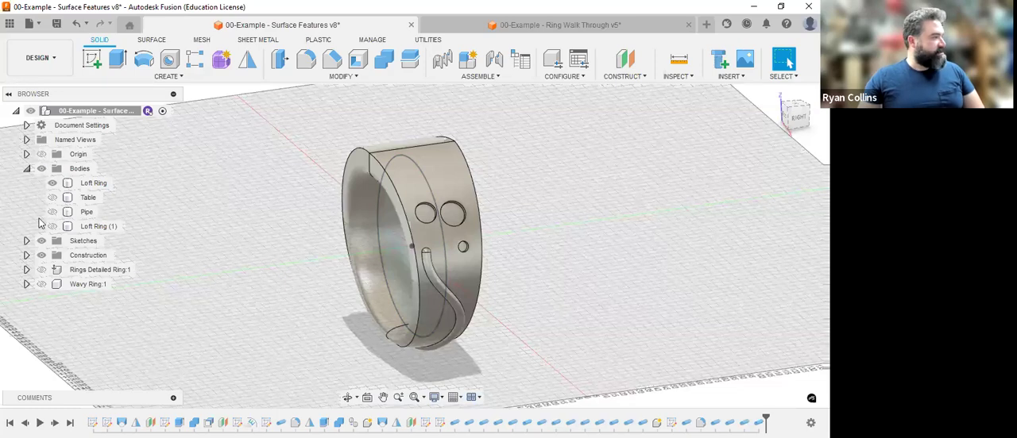
click(27, 241)
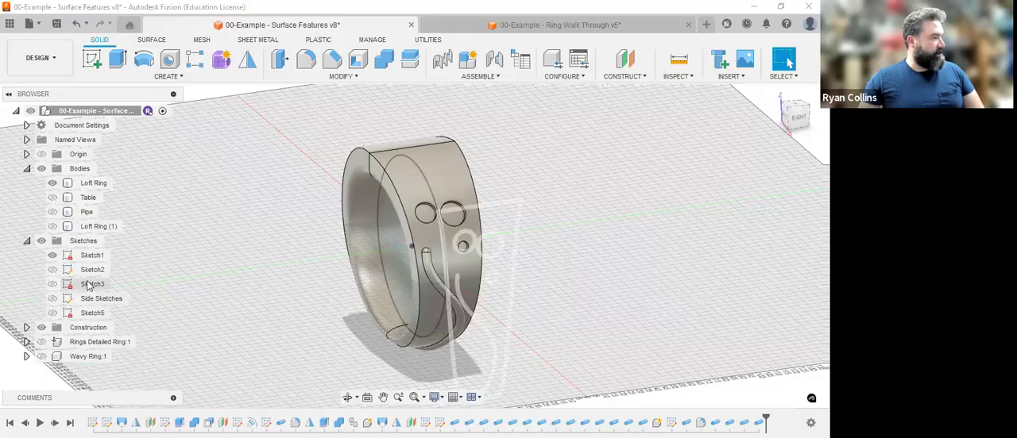
click(52, 270)
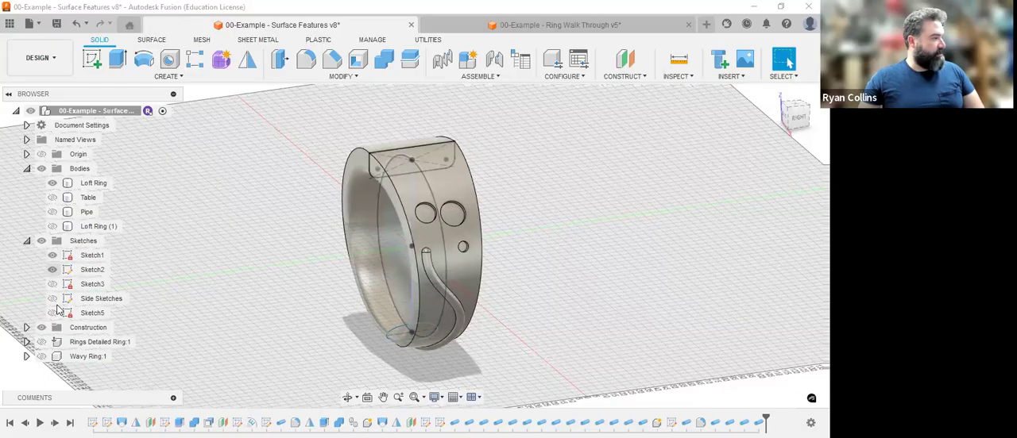
click(53, 183)
middle_drag(647, 309, 619, 259)
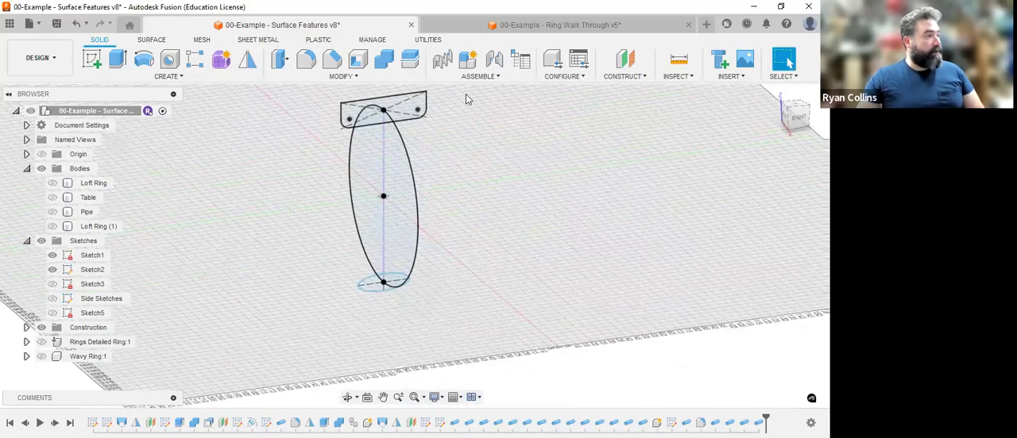
middle_drag(514, 212, 514, 235)
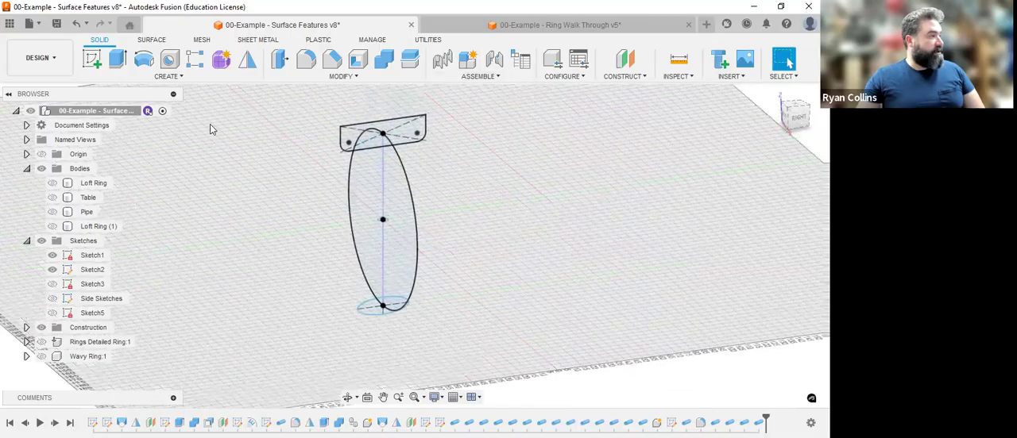
Loft from Sketch2's upper rounded rectangle to its lower oval profile, using the Sketch1 circle as the centerline.
click(167, 76)
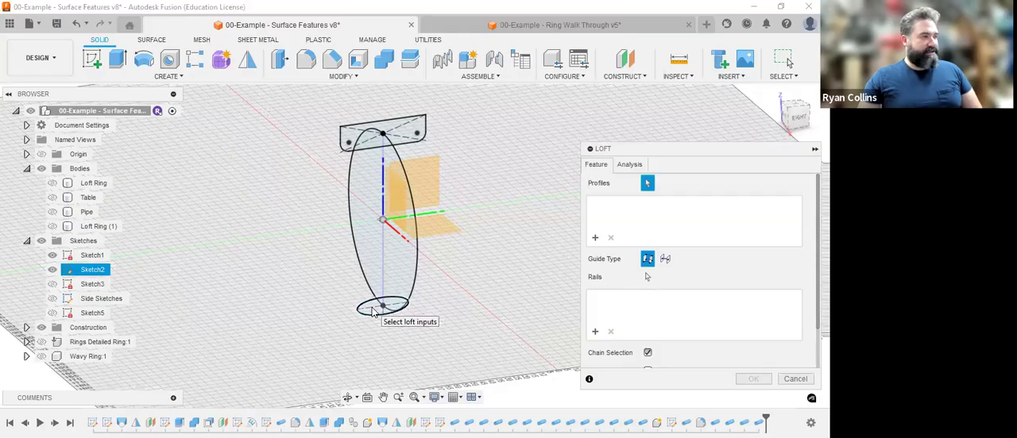
click(418, 133)
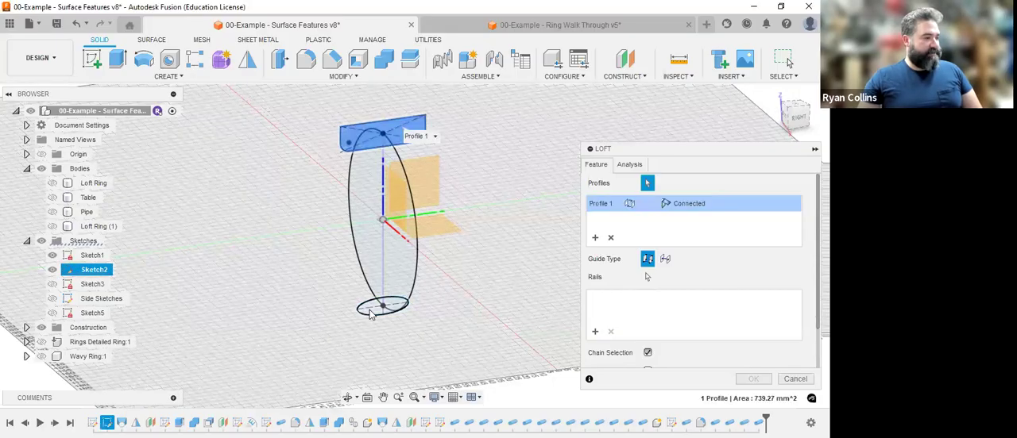
click(370, 315)
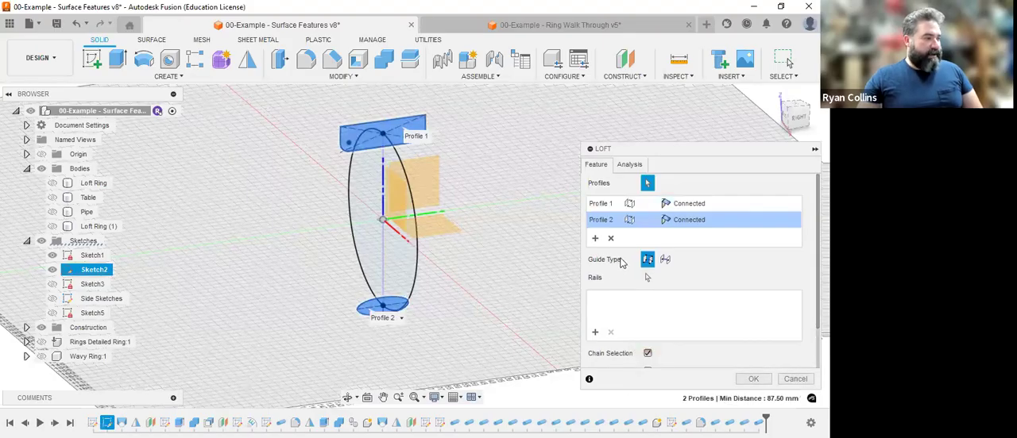
click(666, 262)
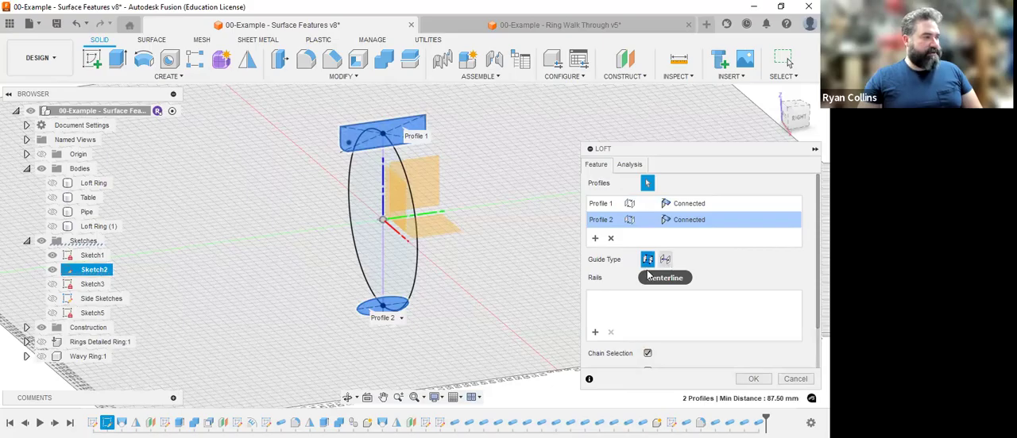
click(419, 249)
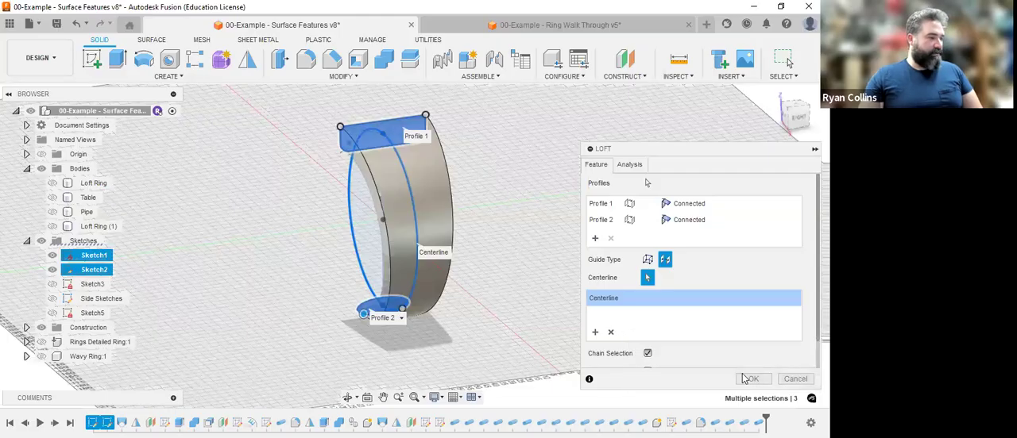
click(746, 379)
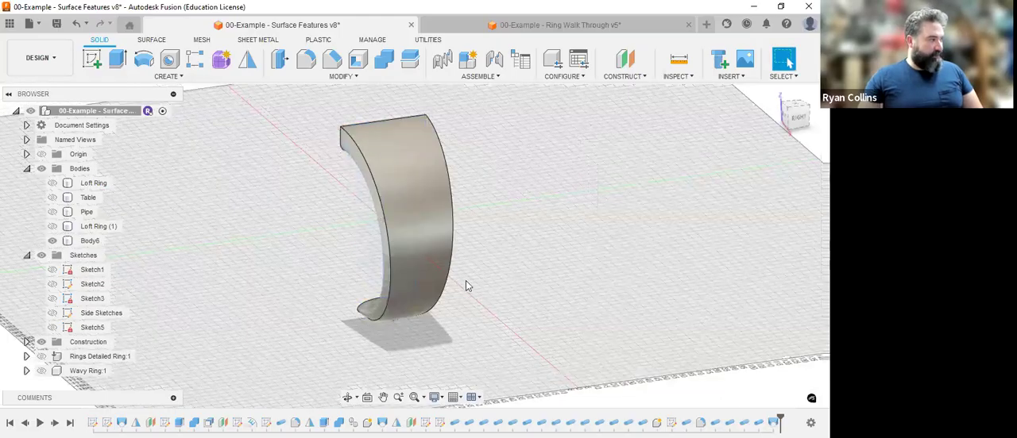
click(220, 285)
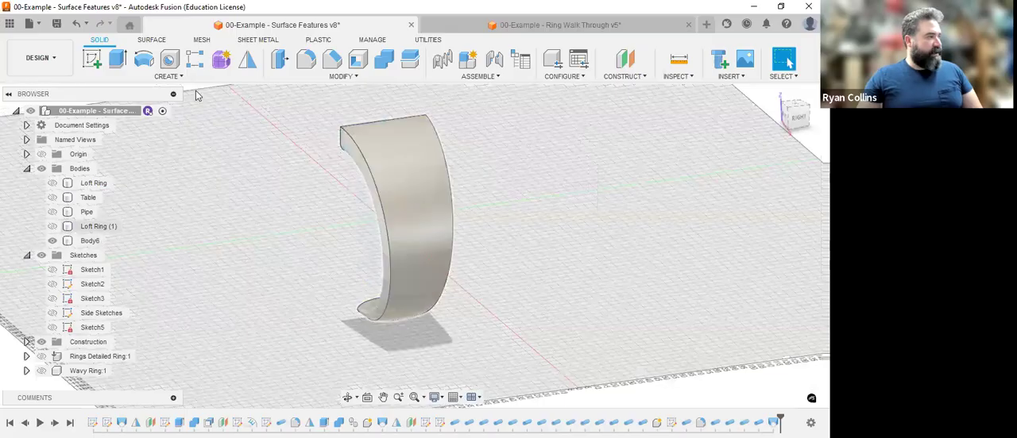
Mirror the lofted half-ring body about the YZ plane with the Join operation to form the full ring.
click(248, 63)
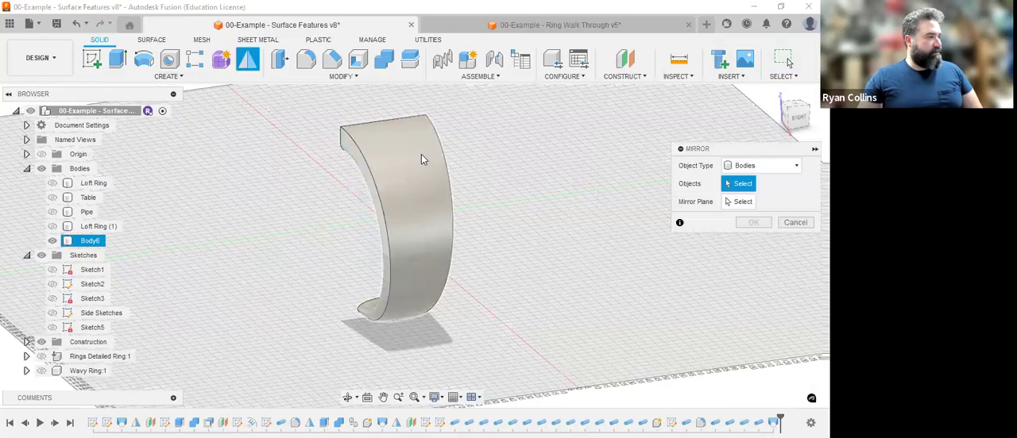
click(421, 159)
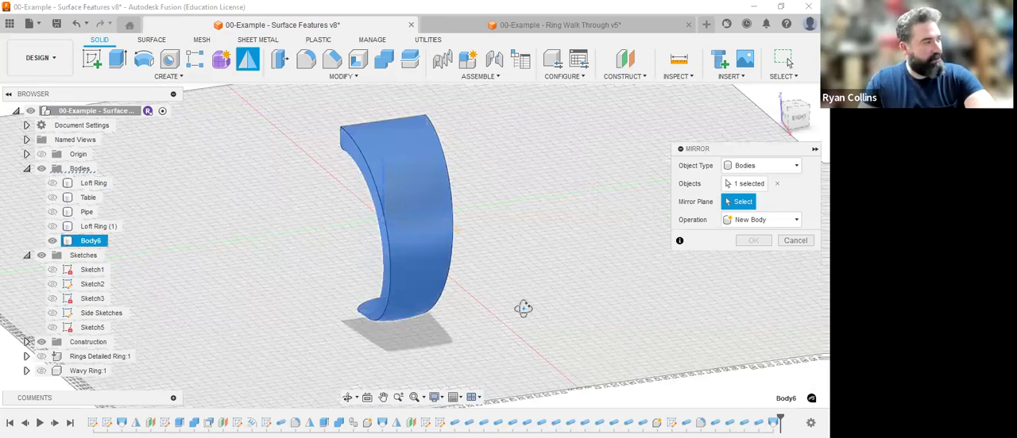
shift+middle_drag(594, 286, 283, 204)
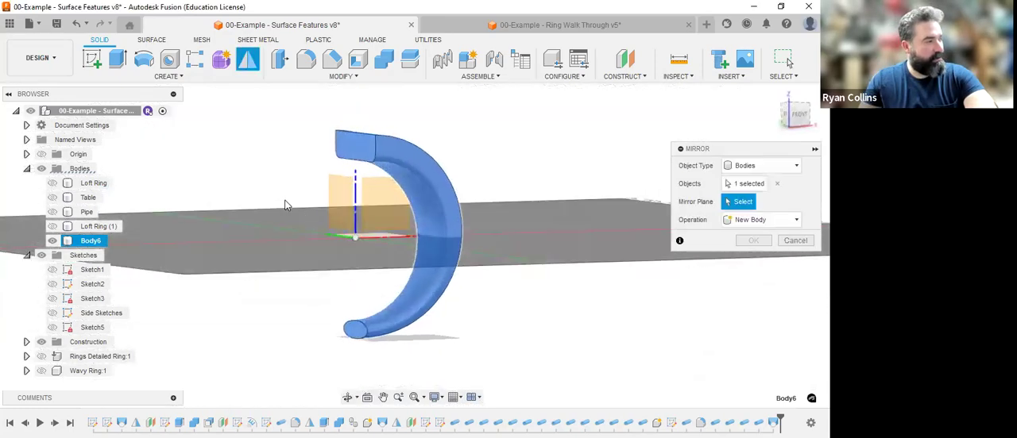
click(338, 200)
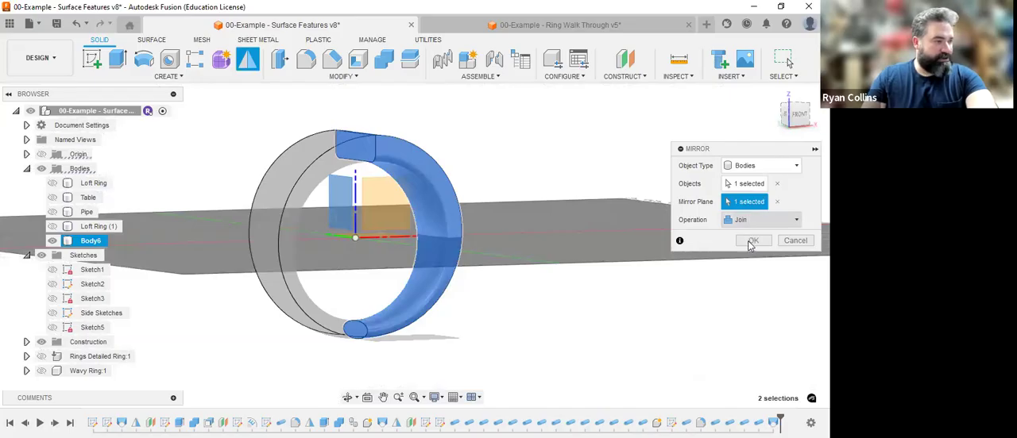
key(Return)
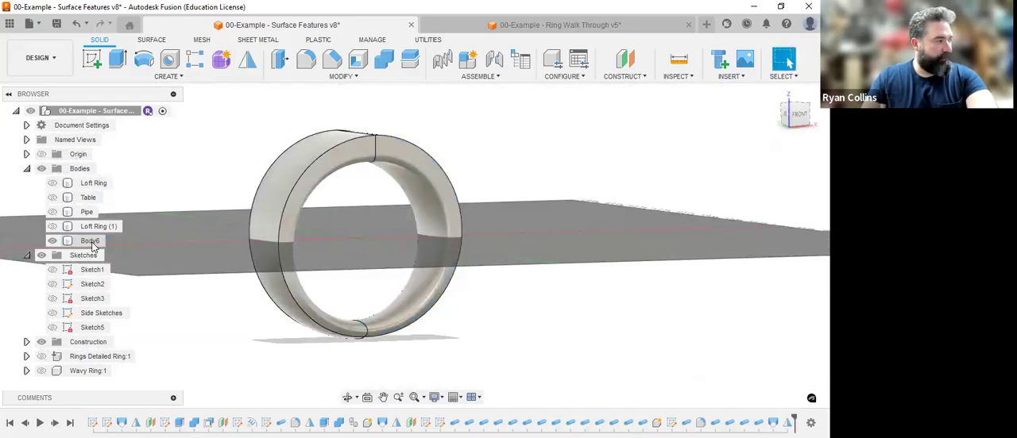
Rename the joined ring body as Test Loft and create an active internal component from it.
double_click(90, 240)
text(Tes)
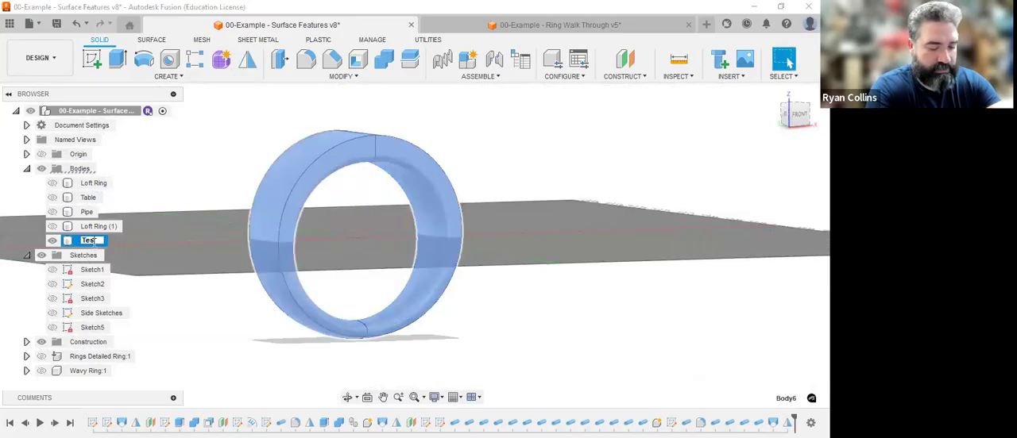
text(t Loft)
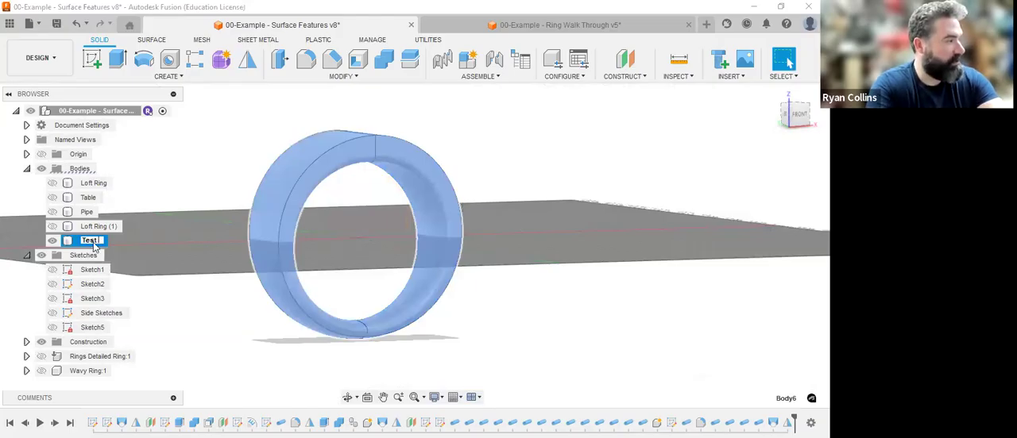
key(Return)
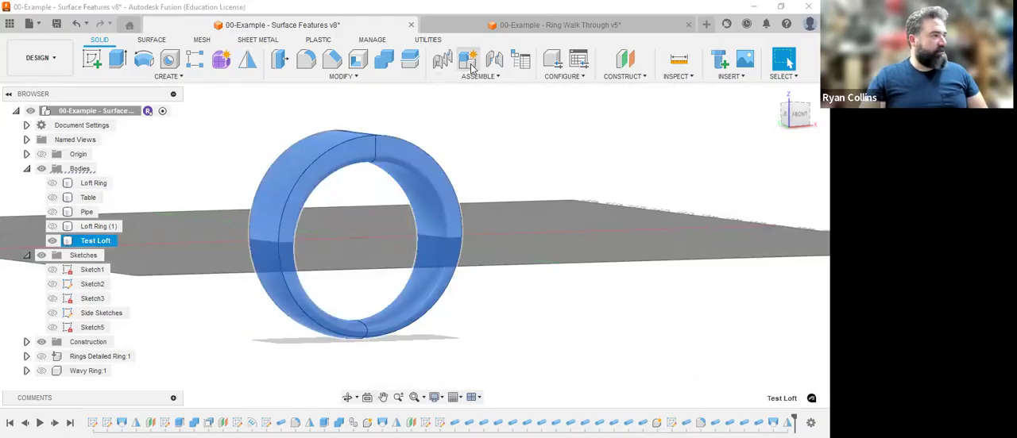
click(469, 64)
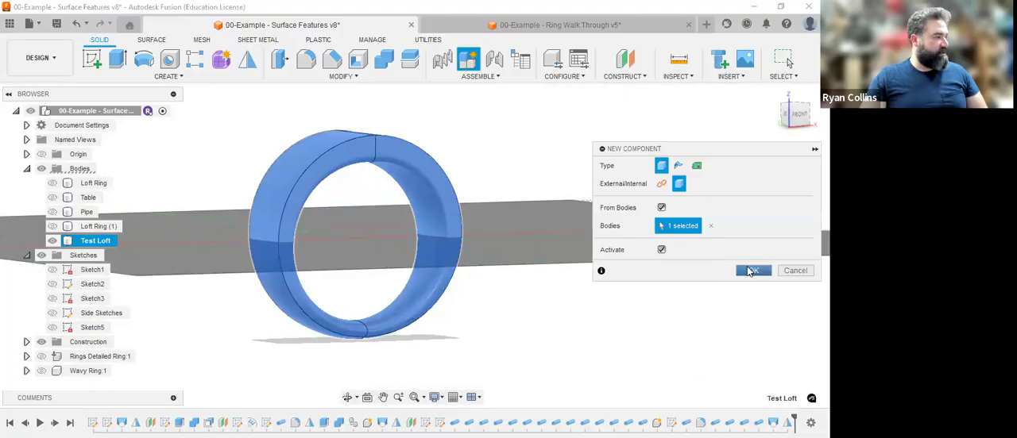
key(Return)
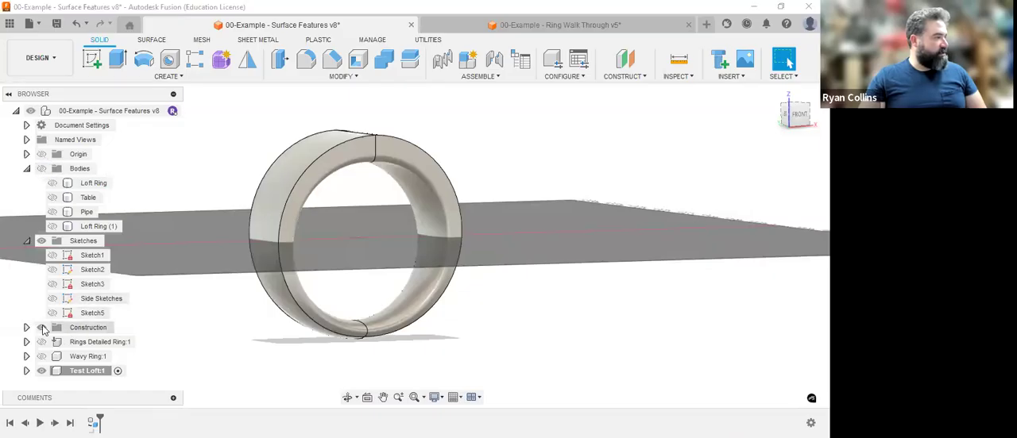
Create a construction plane offset 169 mm from the YZ plane, out beside the ring.
click(776, 93)
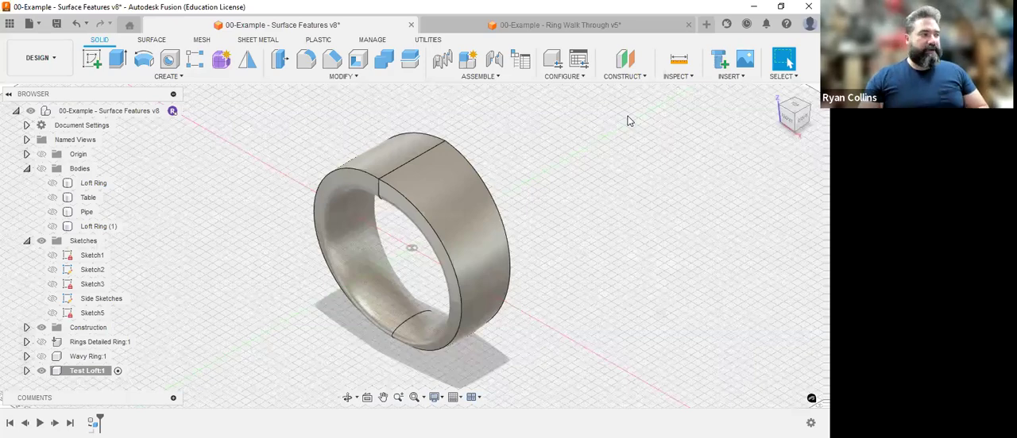
click(625, 59)
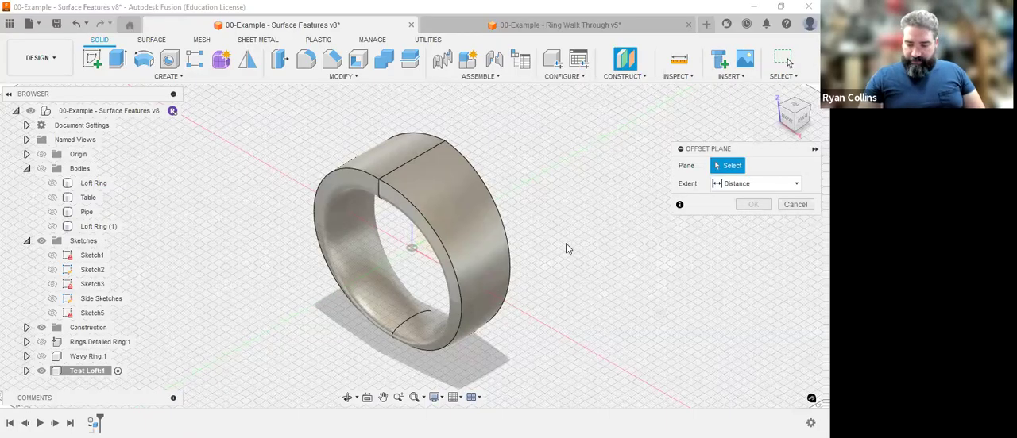
shift+middle_drag(571, 276, 453, 219)
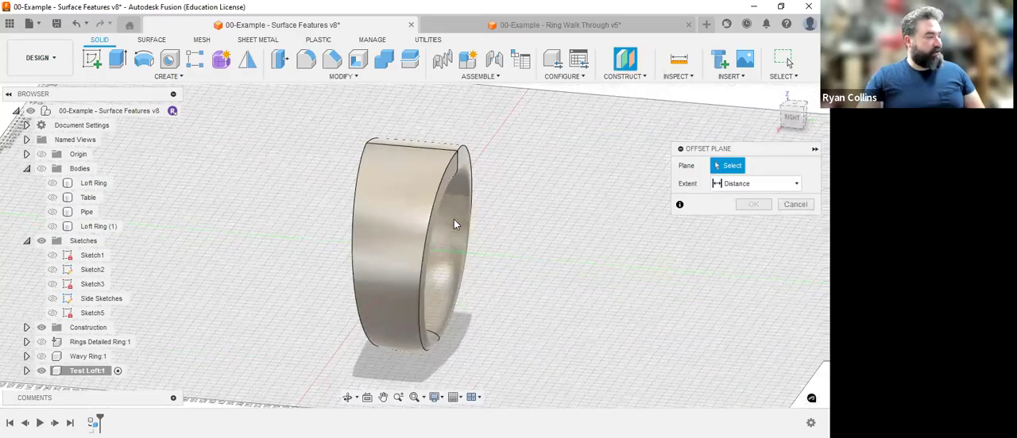
click(454, 219)
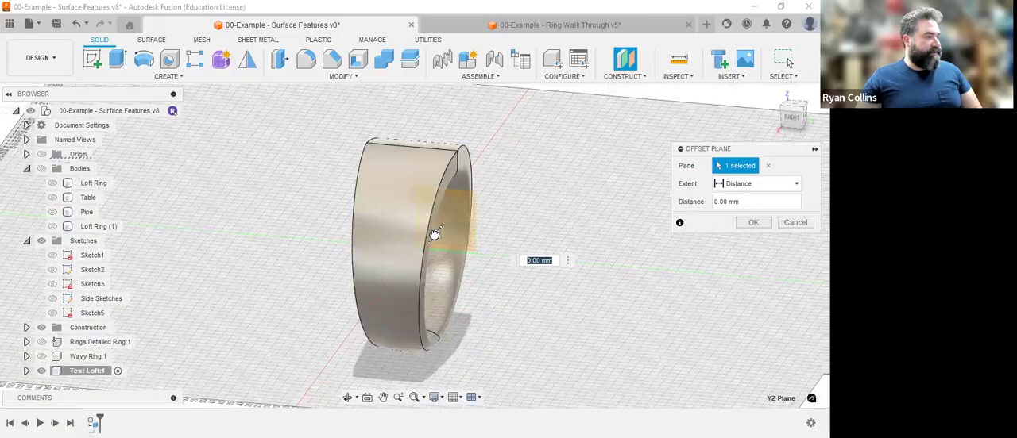
click(365, 340)
click(756, 223)
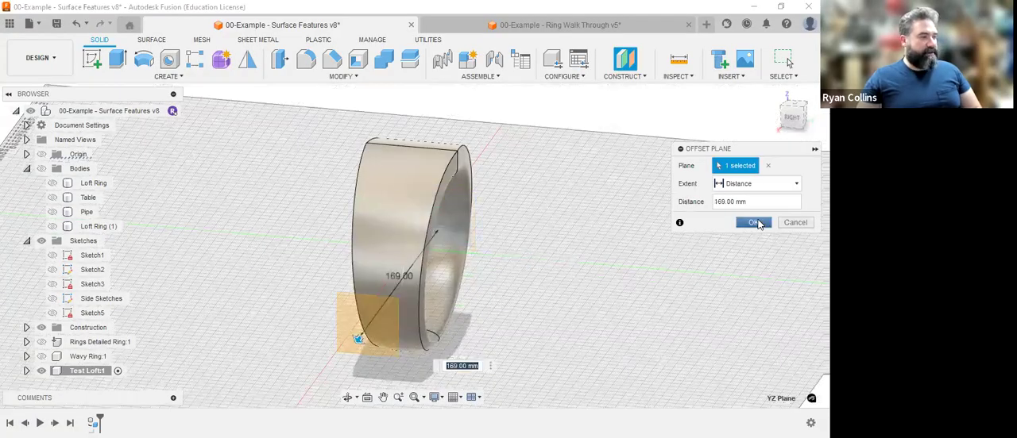
click(776, 90)
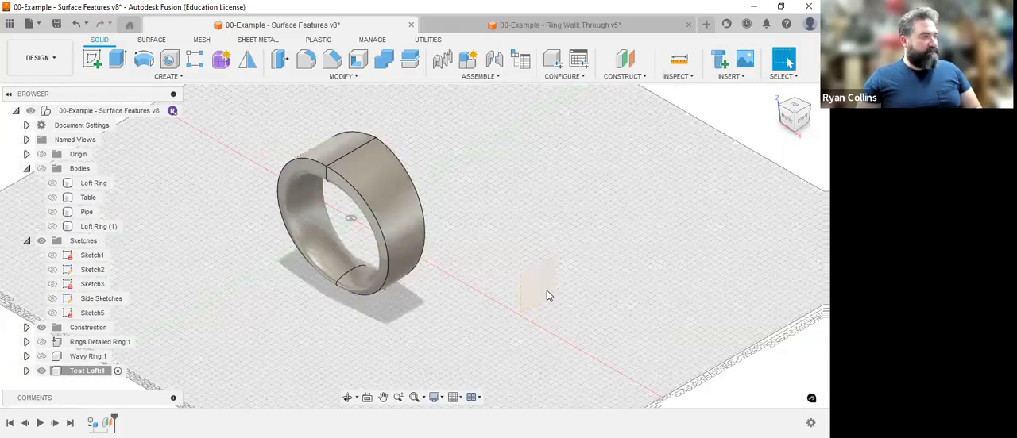
Start a sketch on the offset plane and project the Test Loft body's silhouette into it with the projection link on.
click(92, 60)
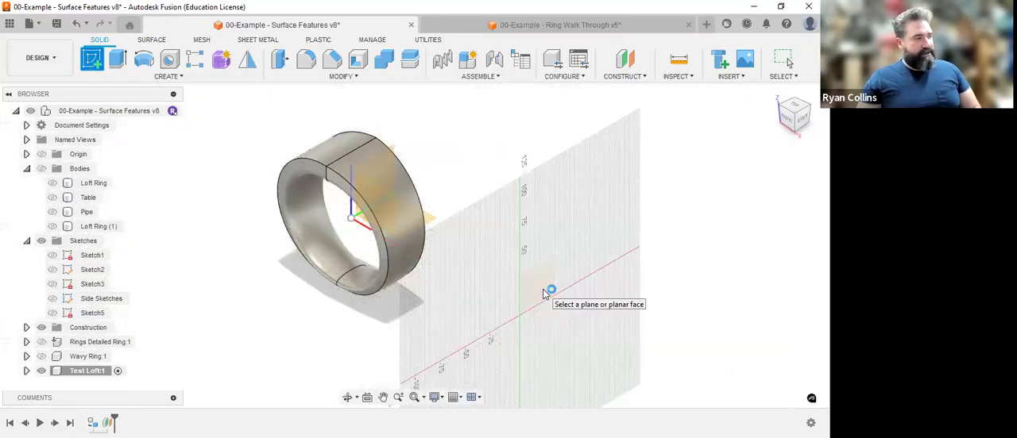
click(546, 292)
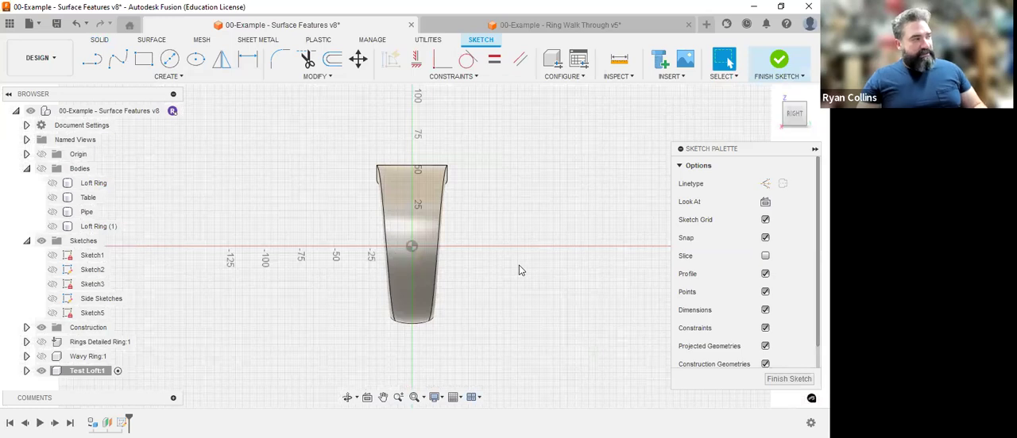
click(181, 76)
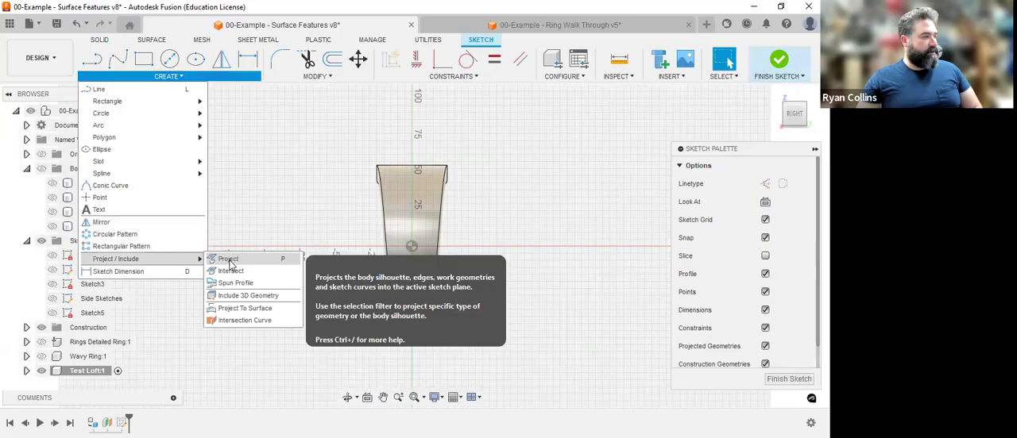
click(228, 260)
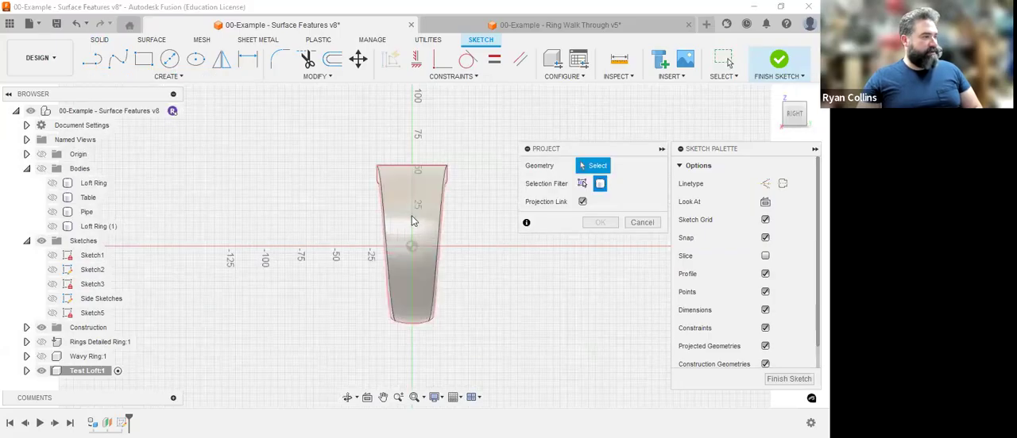
click(411, 221)
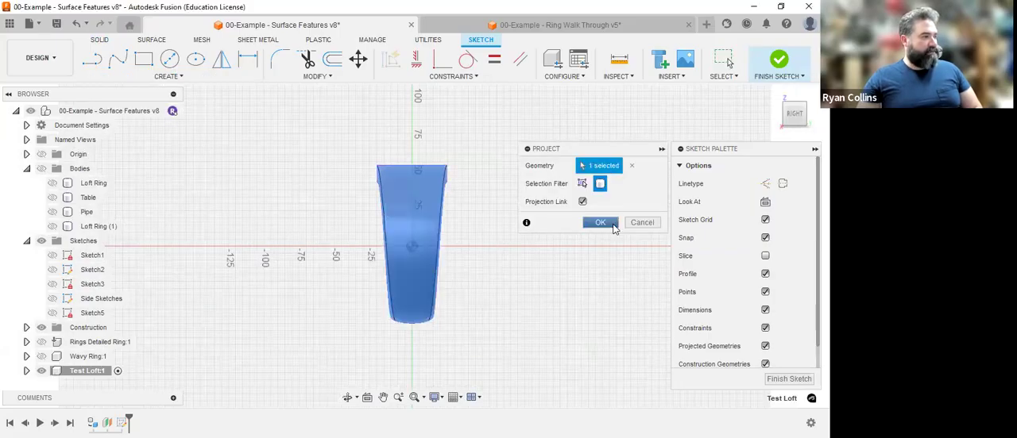
click(600, 223)
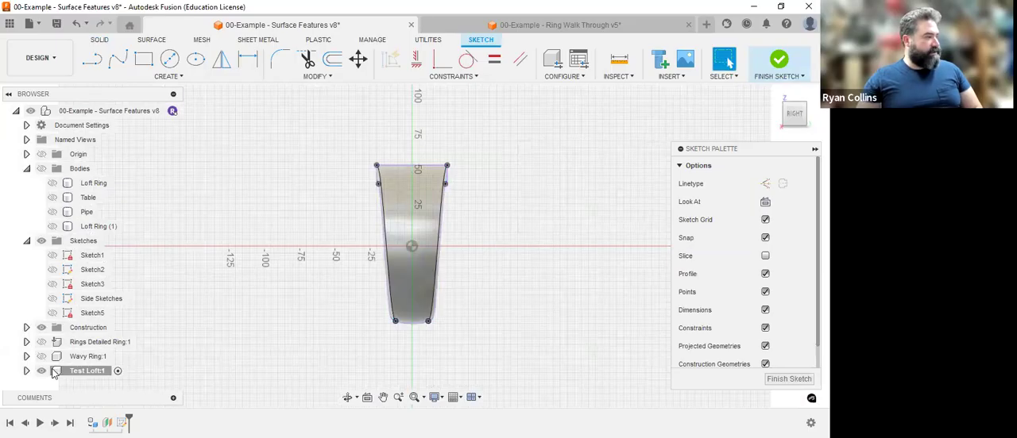
Hide the bodies of the Test Loft component and sketch two circles inside the upper half of the projected outline.
click(27, 371)
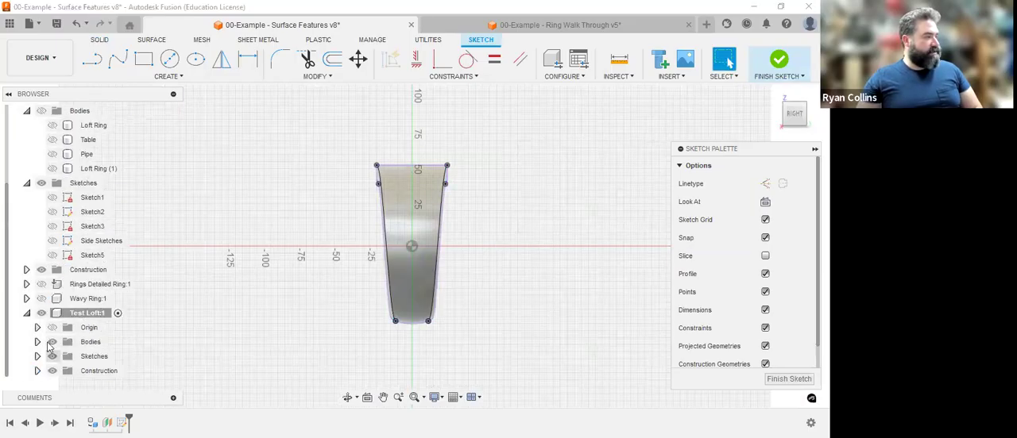
click(52, 343)
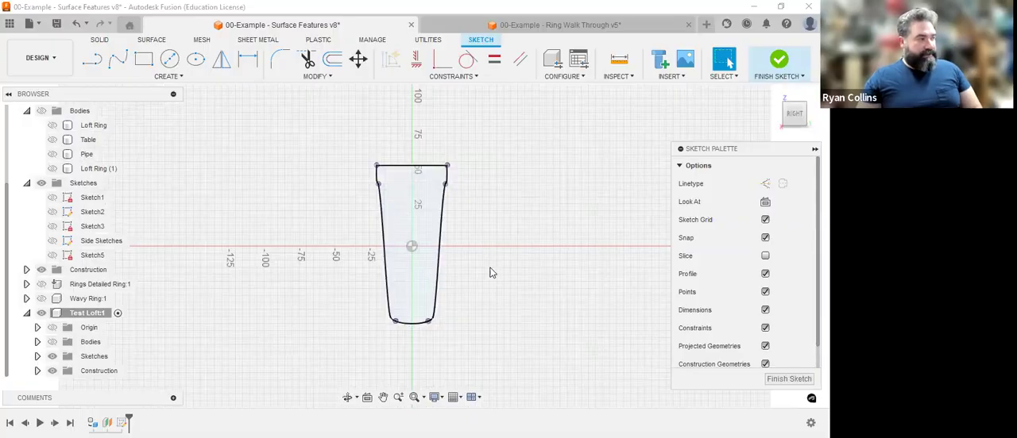
click(170, 63)
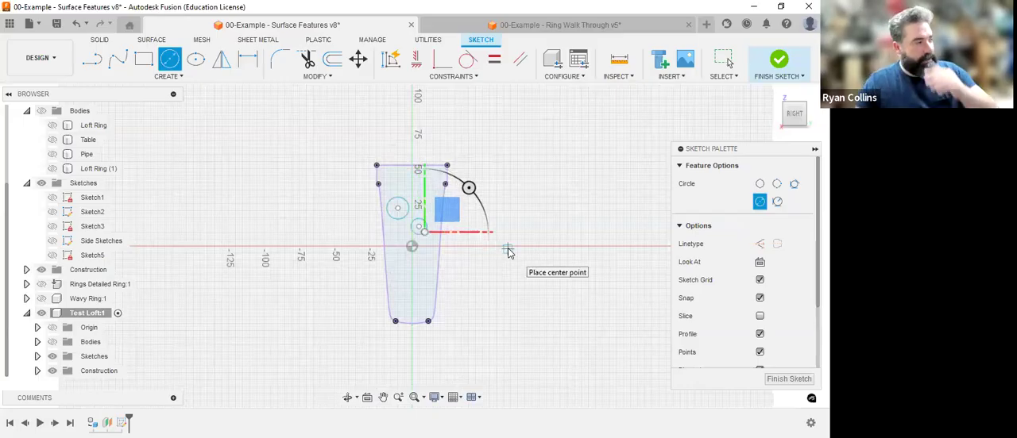
key(Escape)
Draw a four-point S-shaped spline from below the circles past the outline's lower edge, finish the sketch and show the ring body again.
click(117, 61)
scroll(417, 257, up, 5)
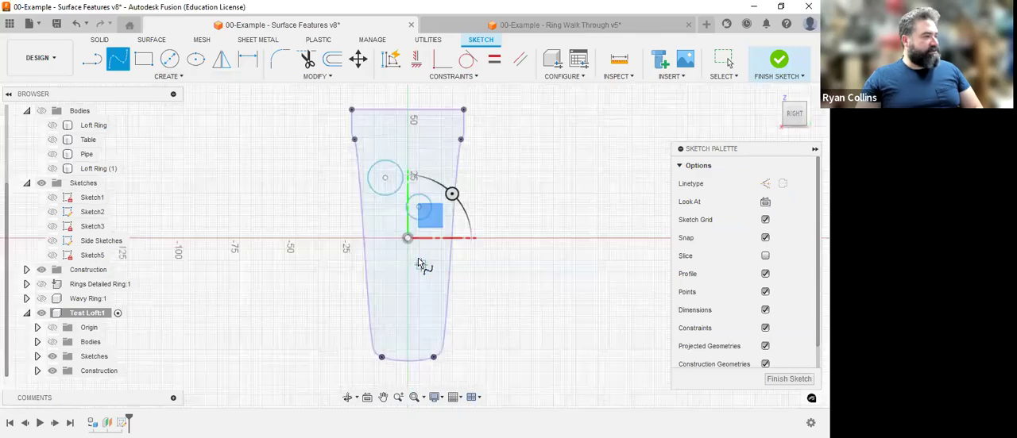
scroll(382, 254, up, 1)
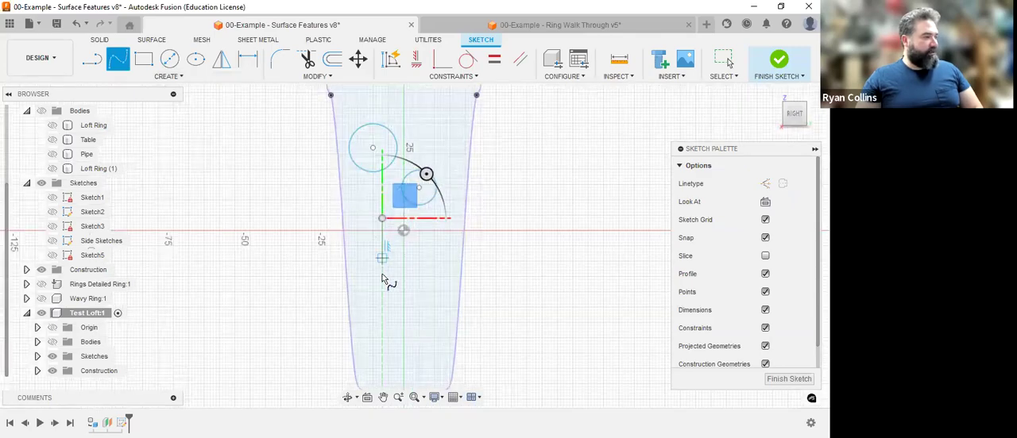
click(374, 279)
click(416, 310)
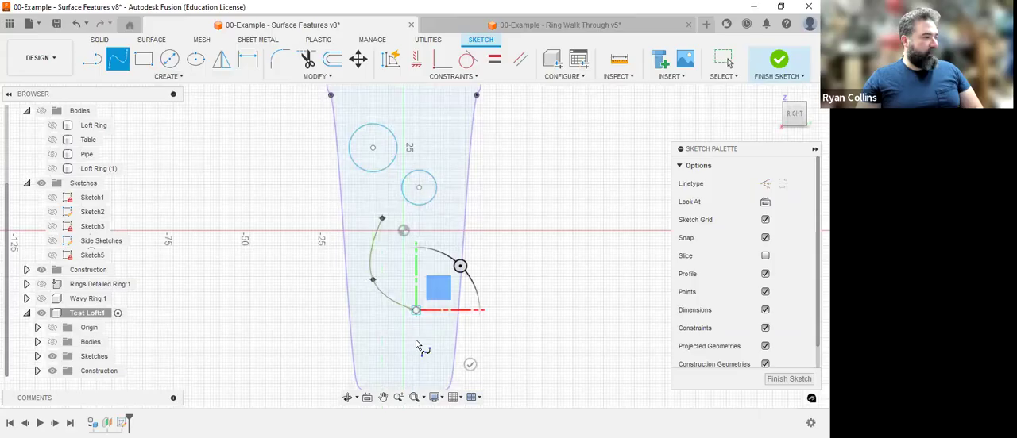
middle_drag(392, 321, 390, 246)
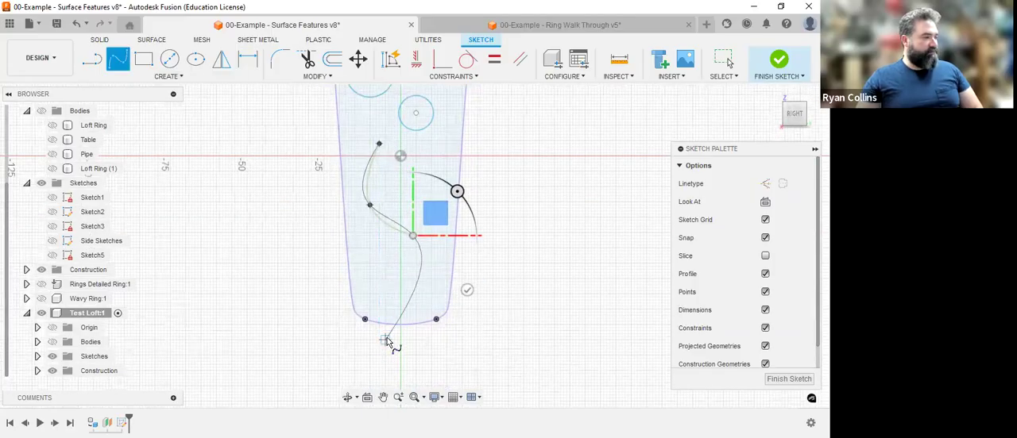
double_click(385, 340)
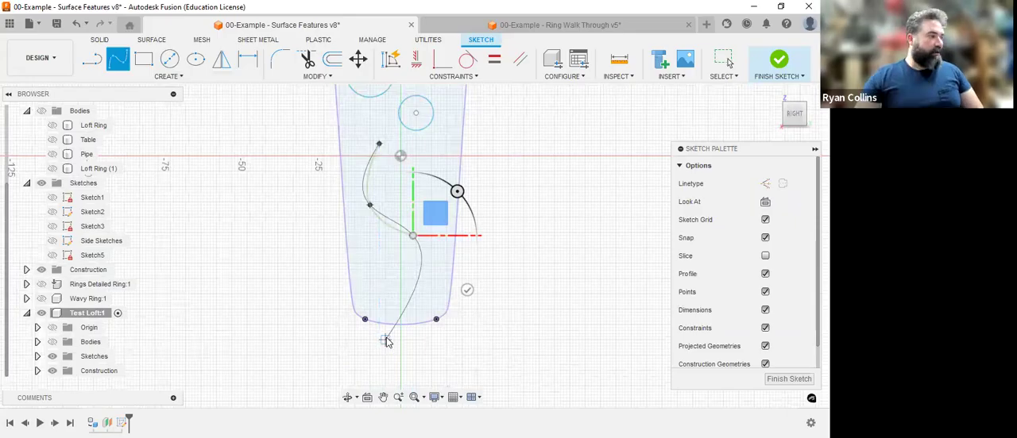
scroll(524, 286, down, 3)
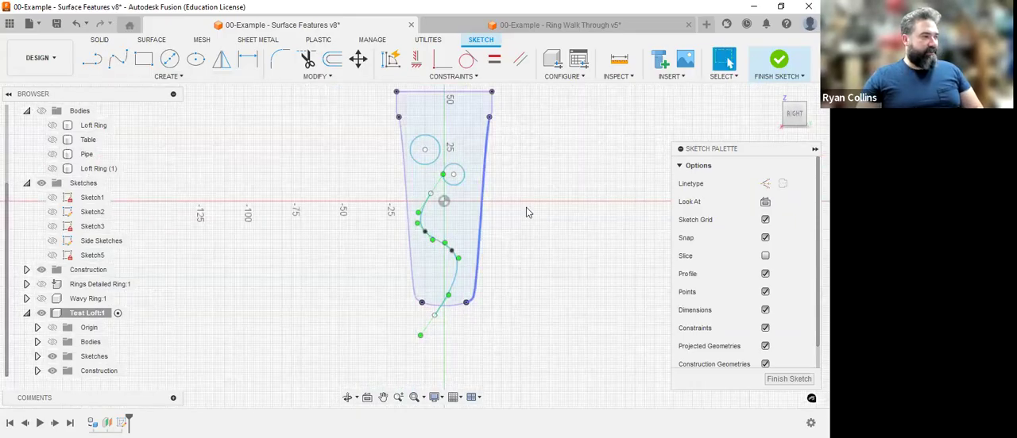
click(781, 61)
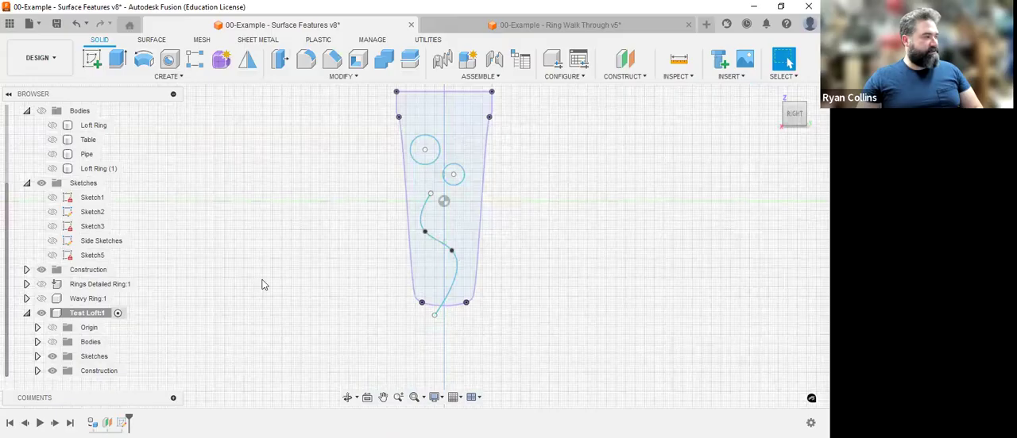
click(777, 96)
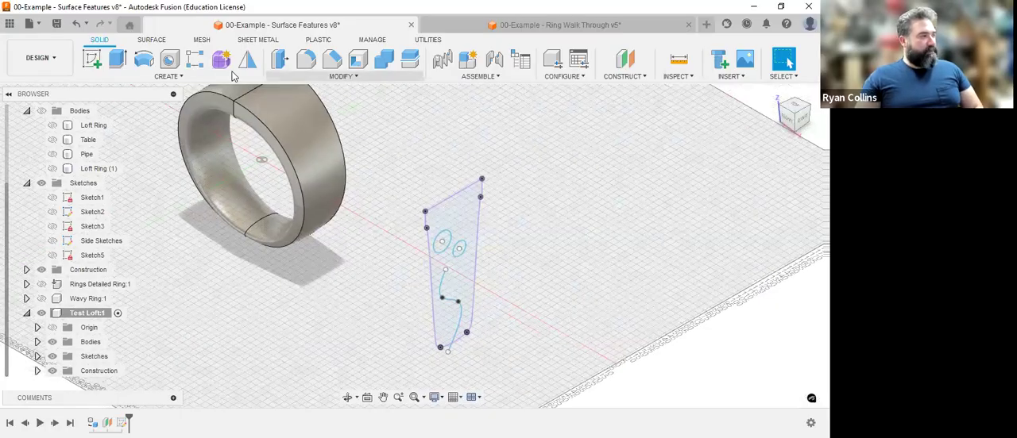
Emboss the two circle profiles onto the ring's outer face as raised shapes with a depth of 2 mm.
click(202, 76)
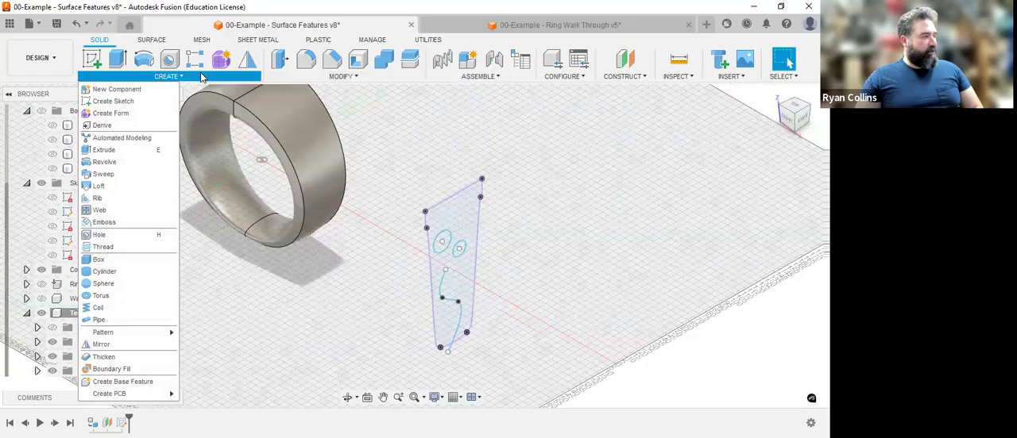
click(104, 223)
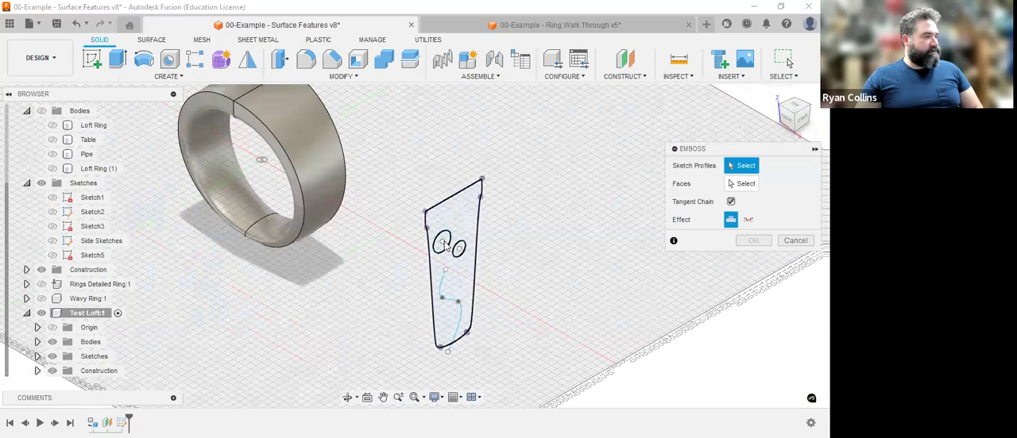
click(462, 251)
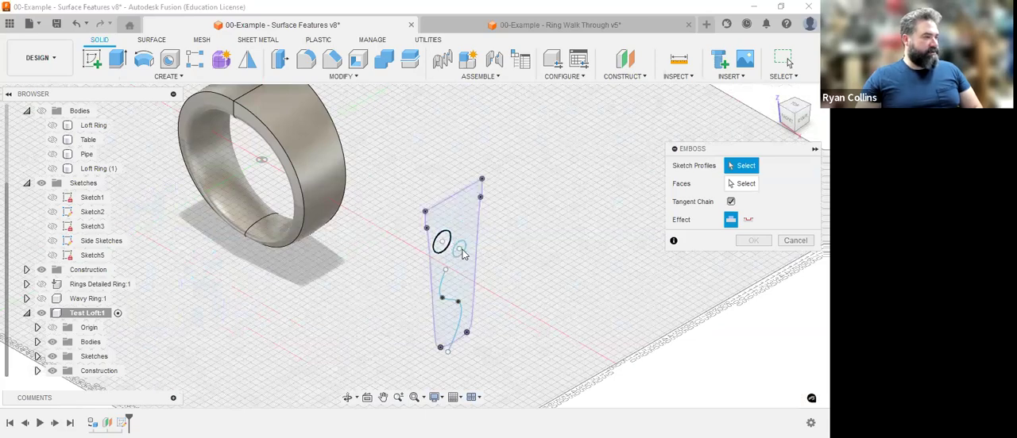
click(464, 254)
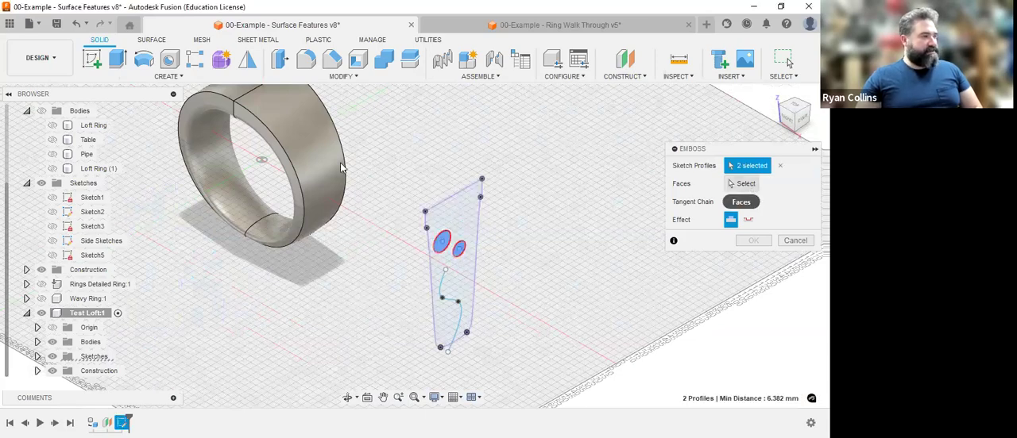
click(745, 184)
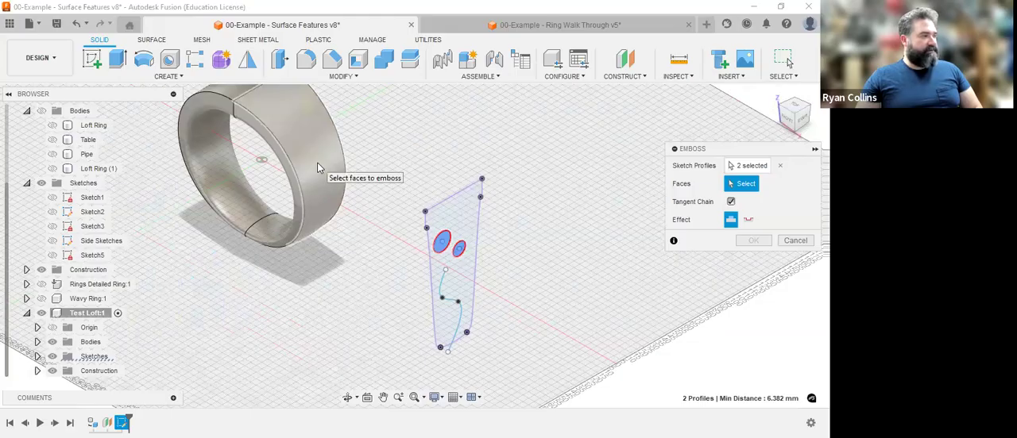
click(336, 211)
scroll(357, 205, up, 2)
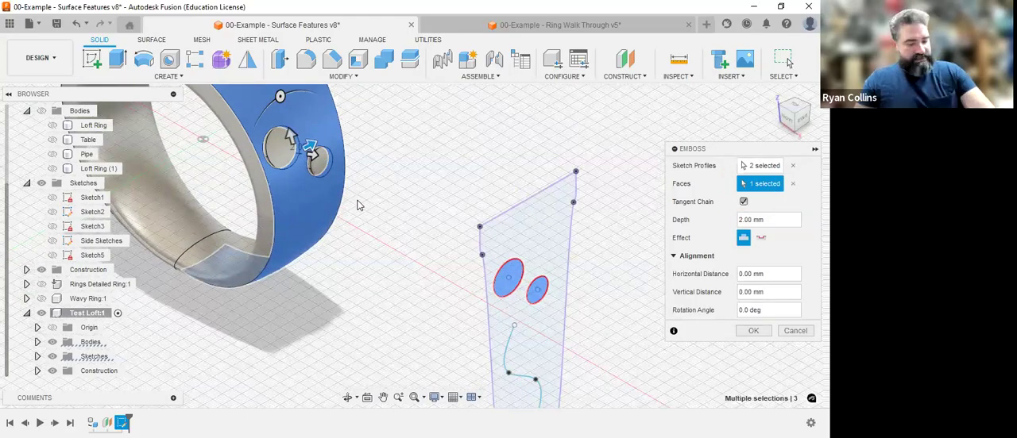
shift+middle_drag(363, 195, 401, 199)
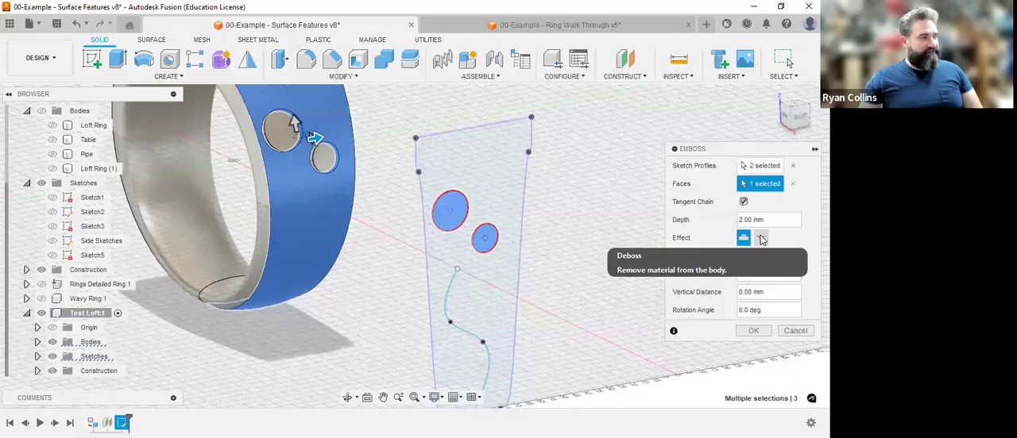
click(752, 332)
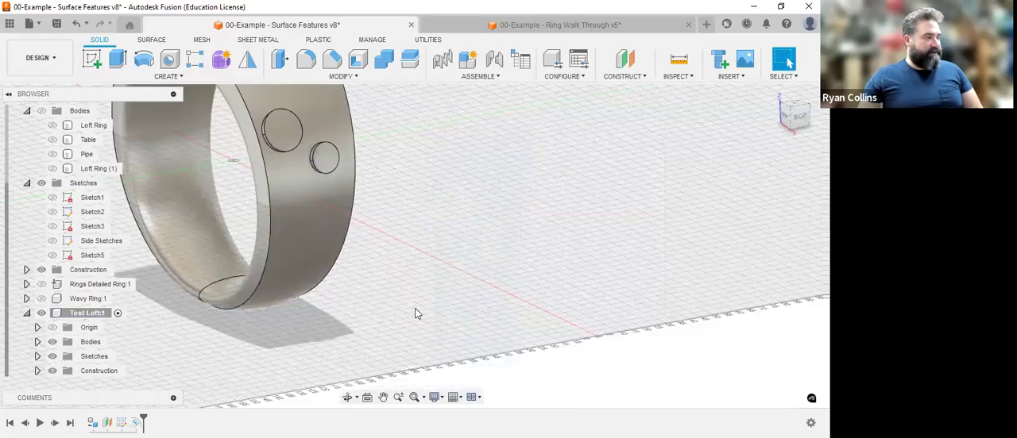
Show the Test Loft component's Sketch1 again beside the ring.
scroll(418, 314, down, 2)
scroll(415, 309, down, 1)
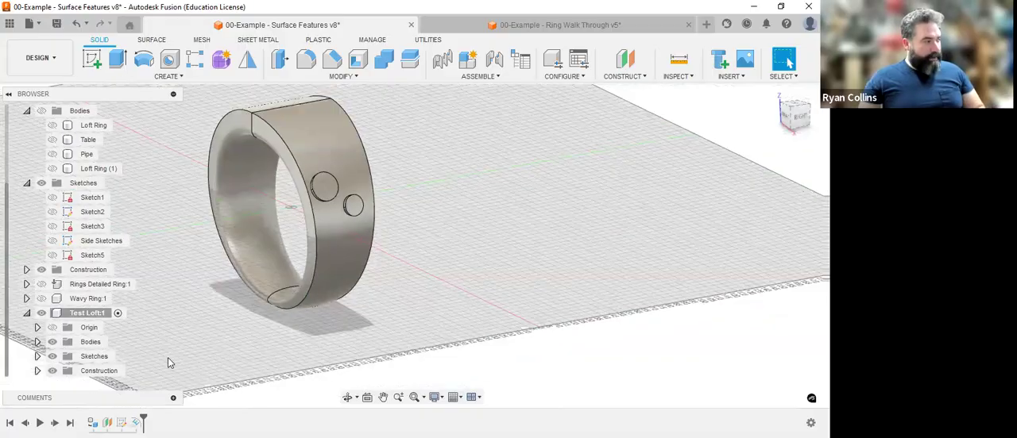
click(38, 356)
click(63, 374)
click(62, 372)
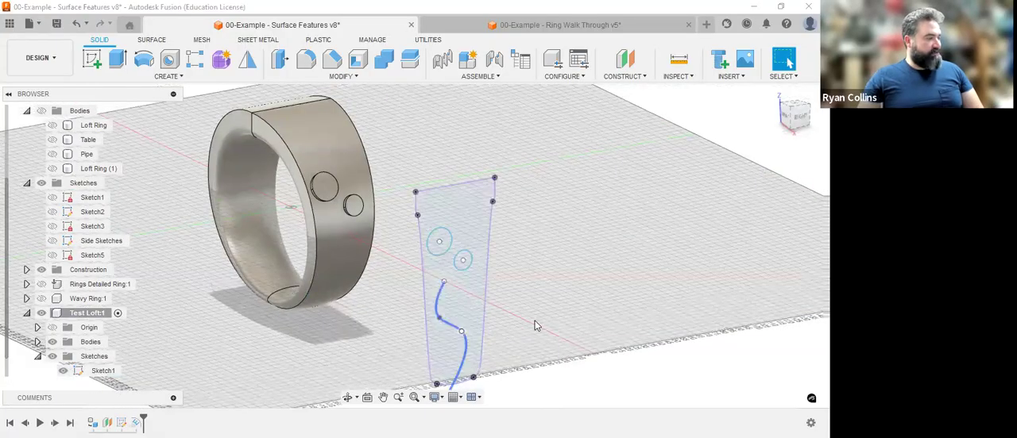
click(468, 352)
click(468, 352)
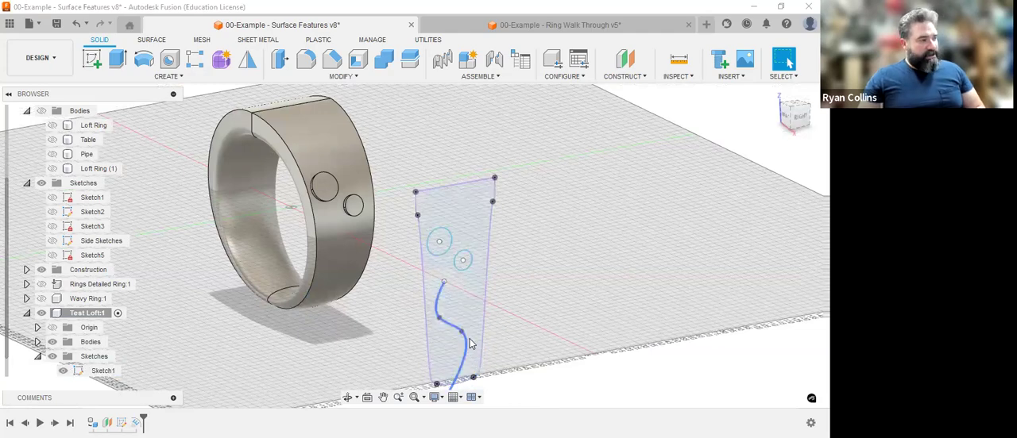
click(466, 341)
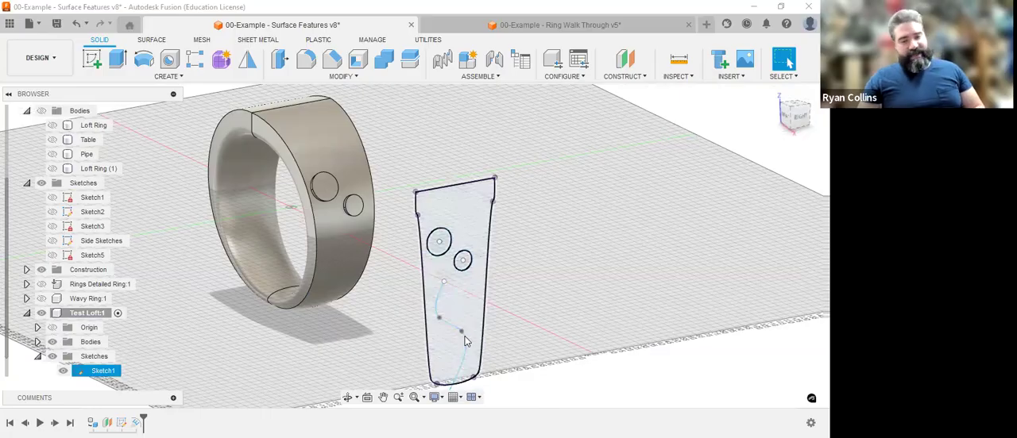
click(465, 341)
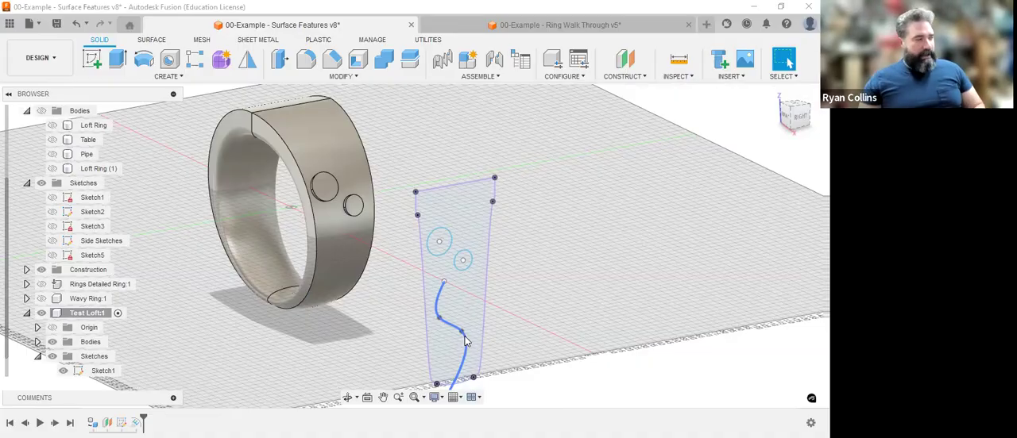
click(552, 322)
middle_drag(552, 321, 574, 277)
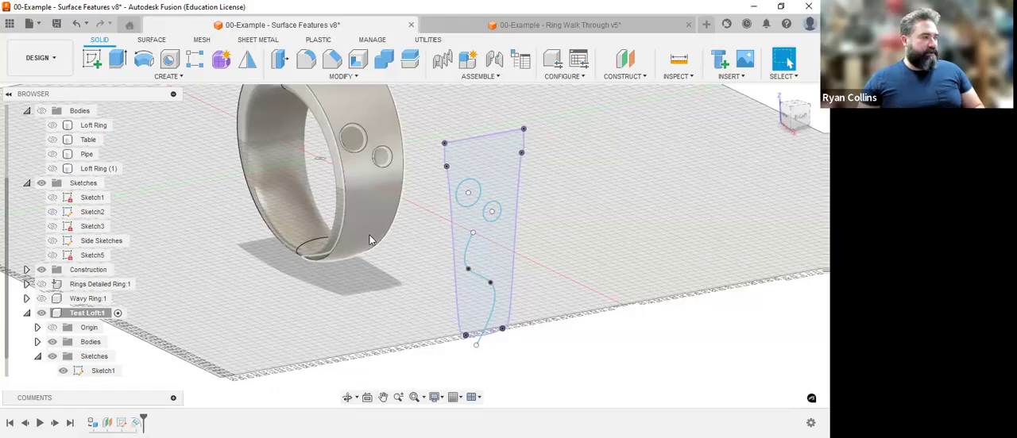
click(170, 76)
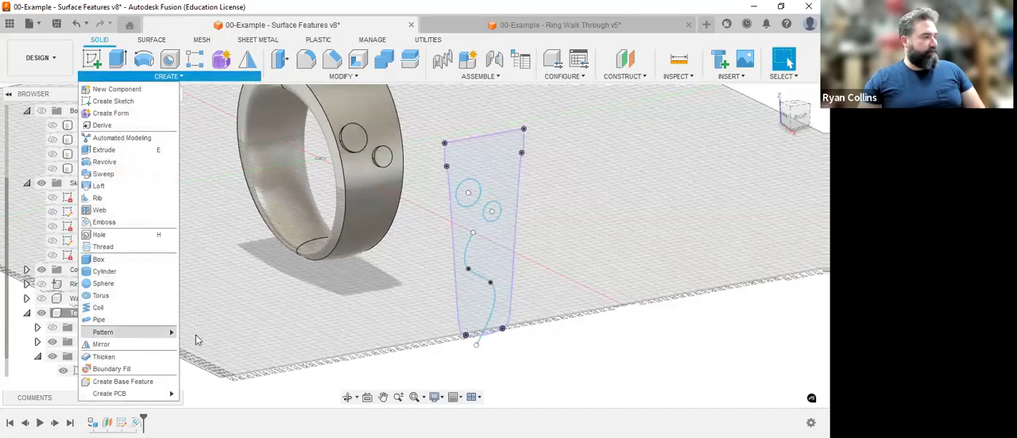
mouse_move(171, 332)
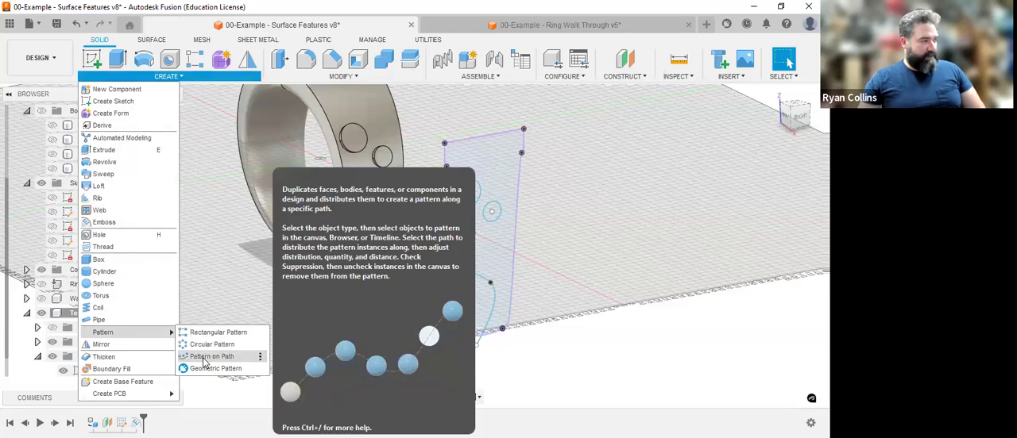
click(241, 283)
click(493, 301)
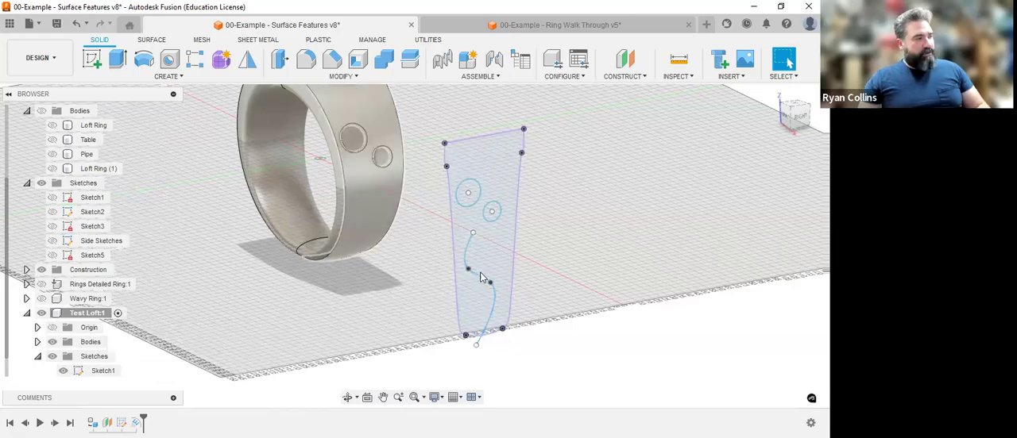
key(Escape)
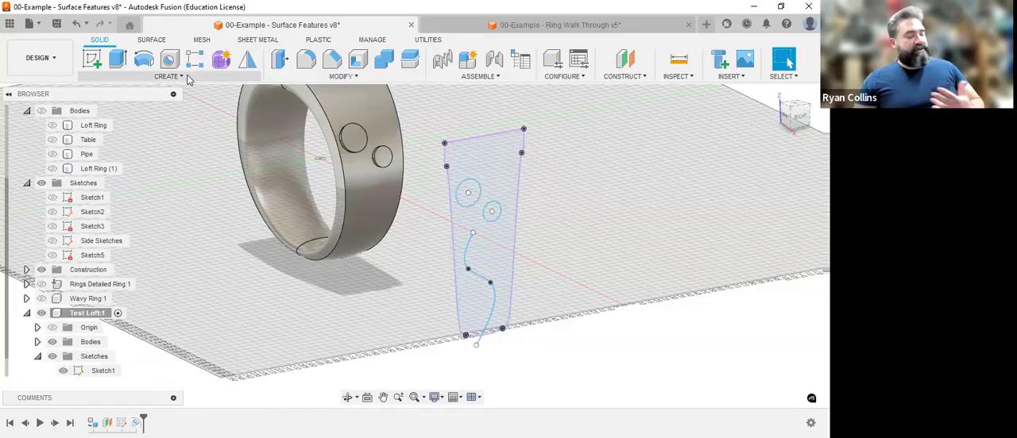
click(478, 299)
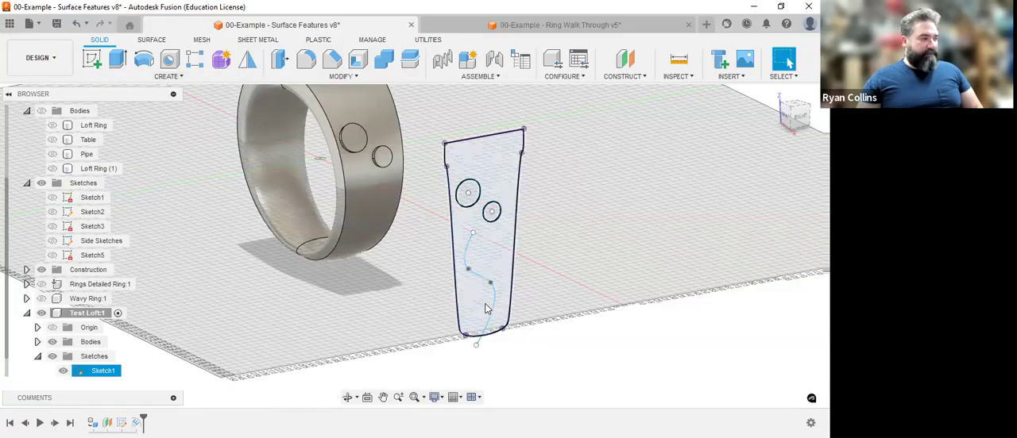
click(187, 75)
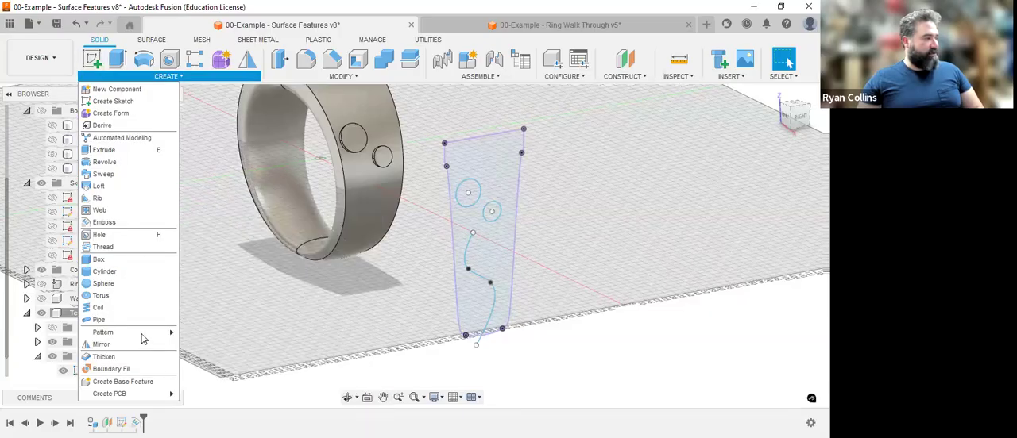
Start a new sketch on the YZ plane through the ring's centre.
click(89, 58)
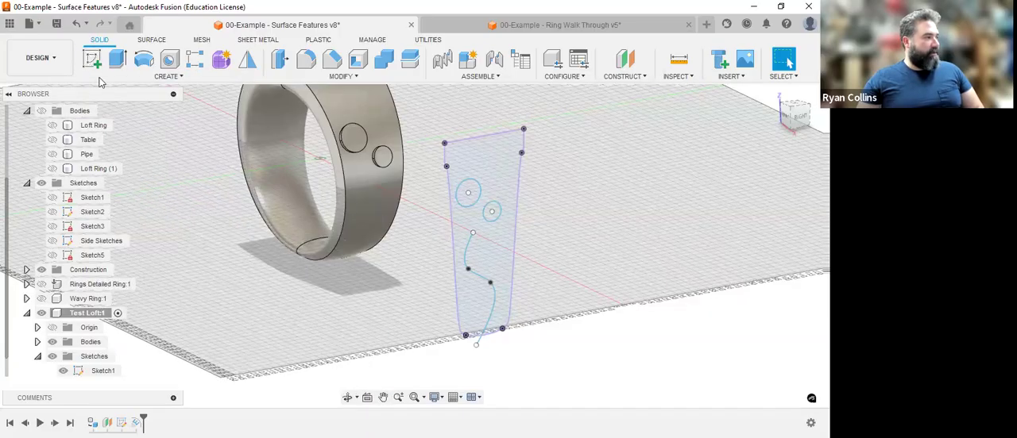
mouse_move(388, 216)
shift+middle_down()
mouse_move(475, 122)
mouse_move(480, 128)
shift+middle_up()
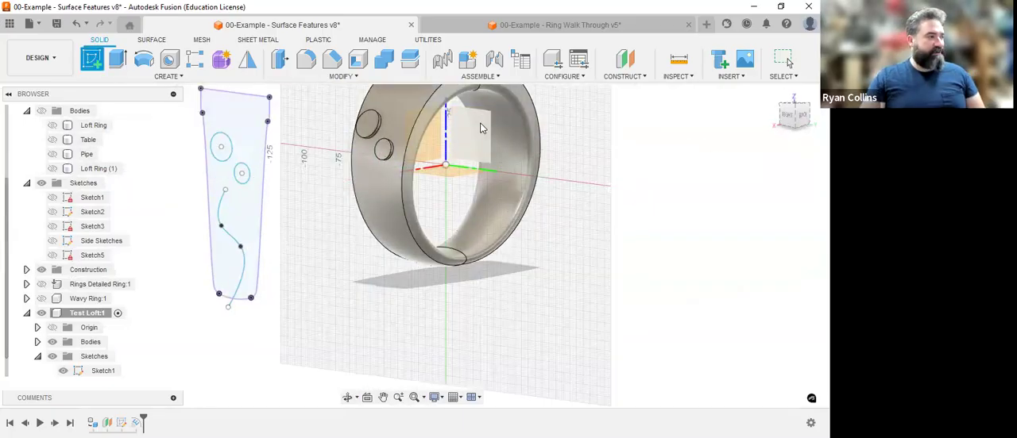
click(480, 128)
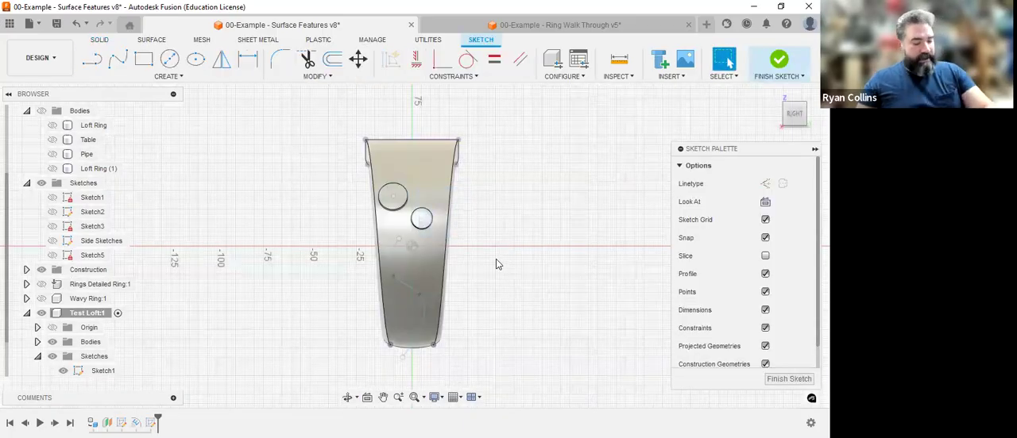
shift+middle_drag(544, 267, 612, 260)
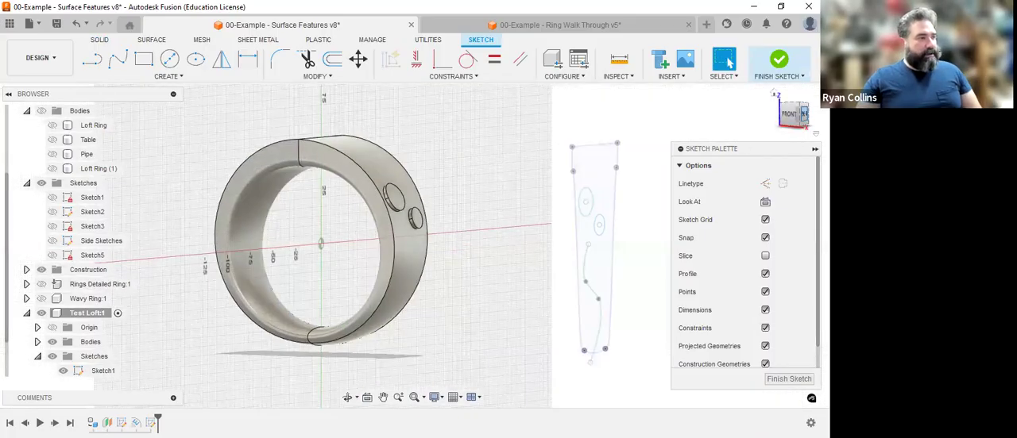
click(803, 115)
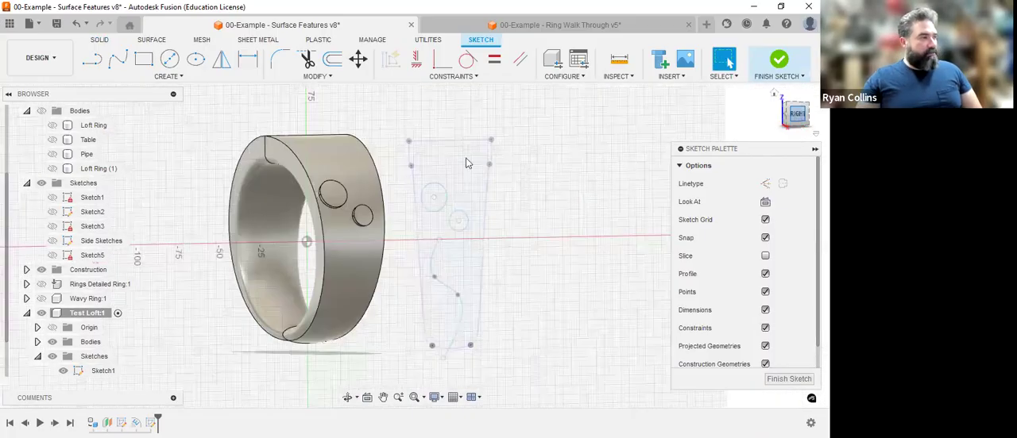
Set up a Project To Surface of the S-shaped spline onto the ring's outer face, keeping the projection link on.
click(177, 78)
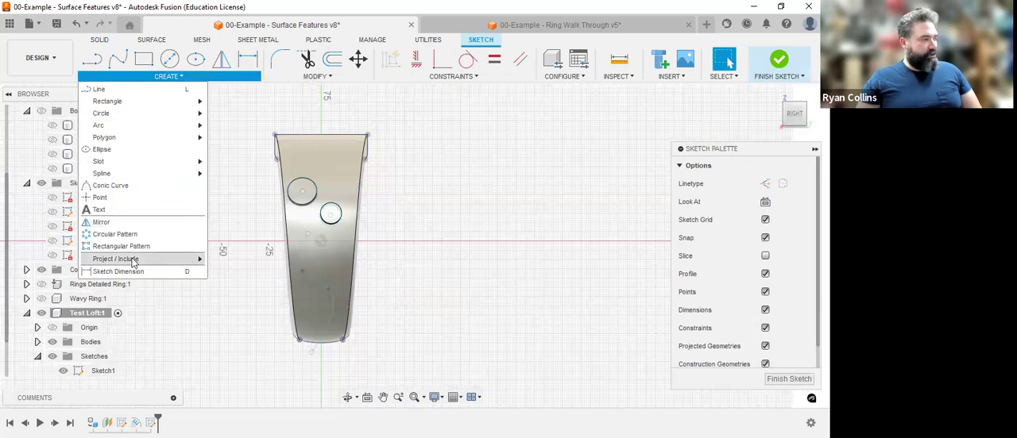
mouse_move(133, 260)
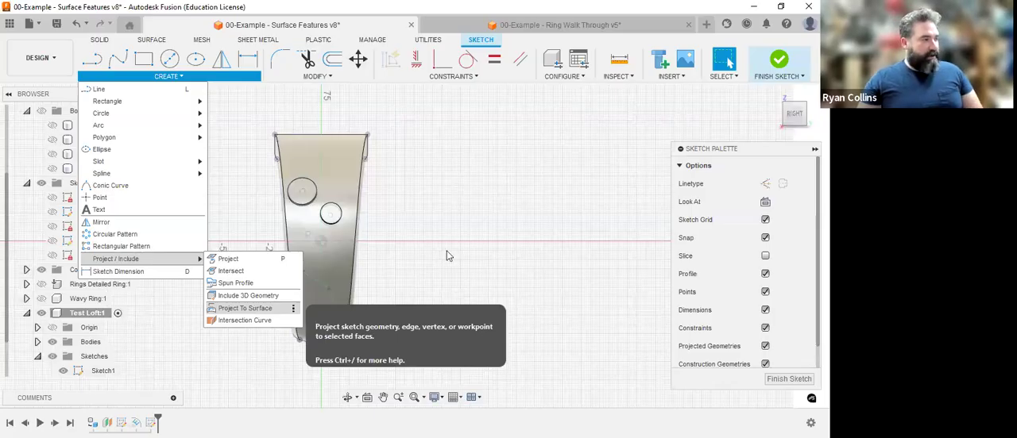
click(254, 312)
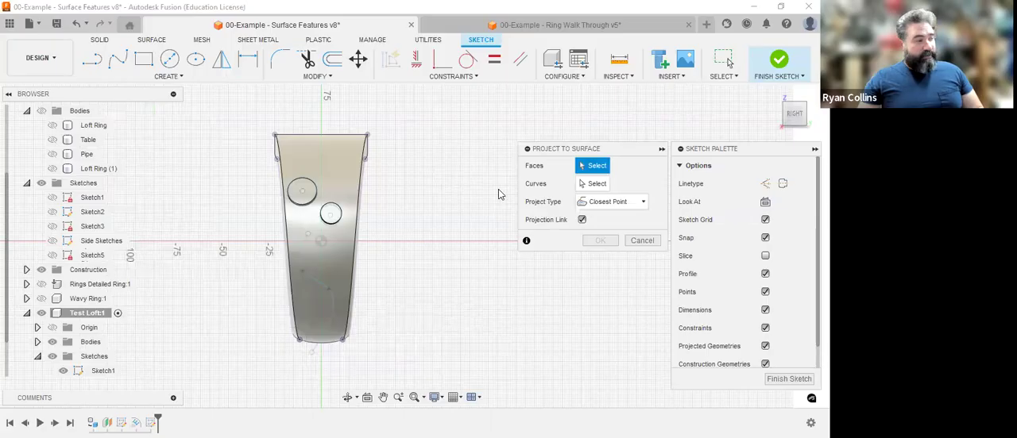
click(345, 166)
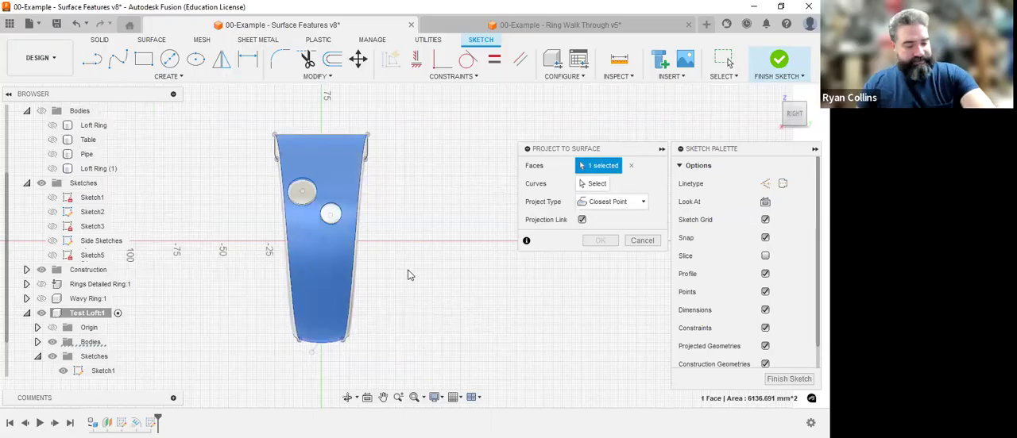
shift+middle_drag(438, 277, 493, 279)
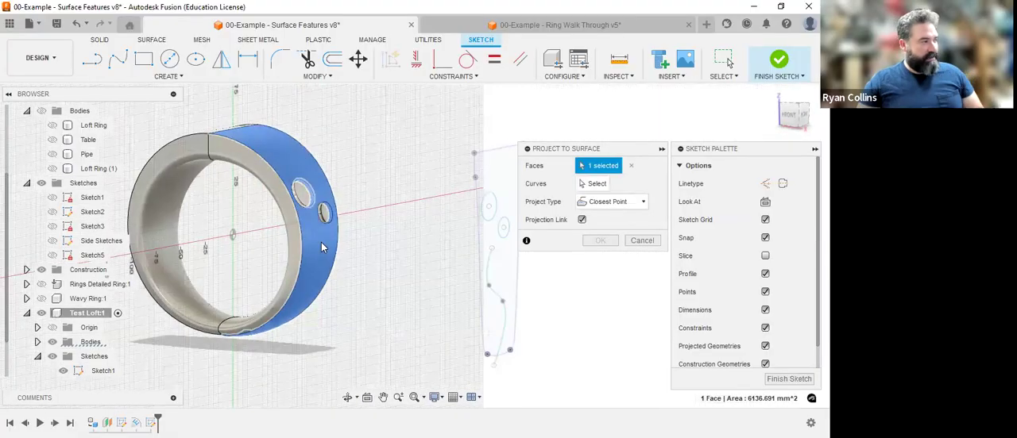
click(597, 184)
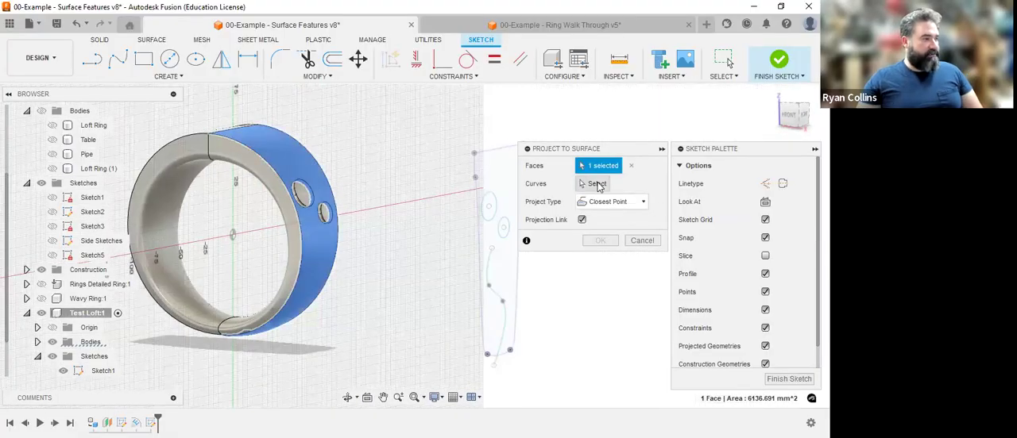
click(505, 321)
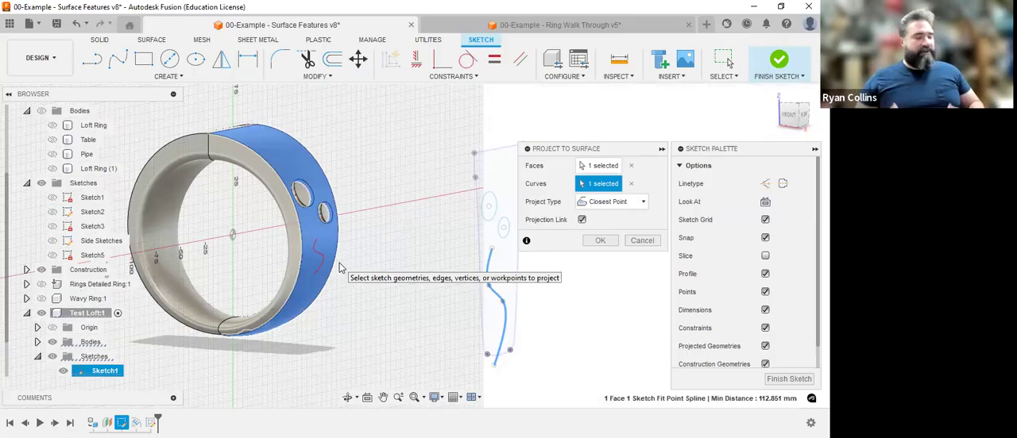
Project the spline onto the ring's outer face along a vector, using the origin axis perpendicular to the spline's plane, and finish the sketch.
click(607, 206)
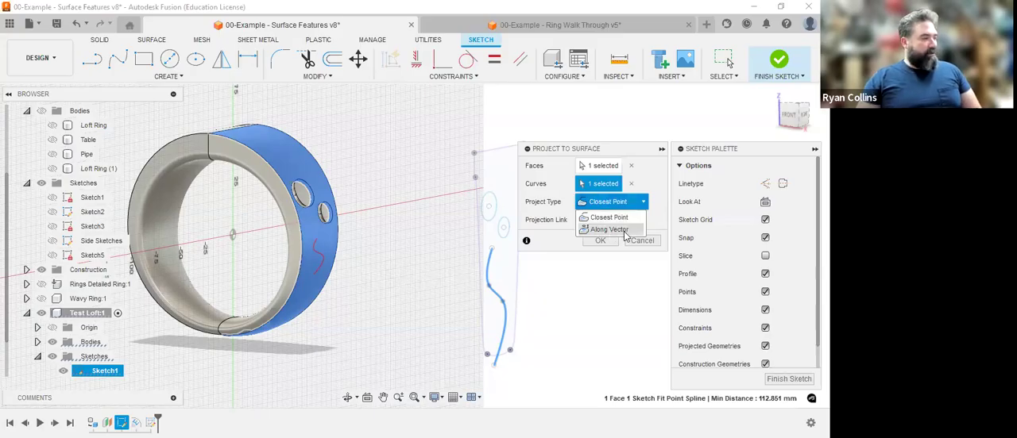
click(624, 231)
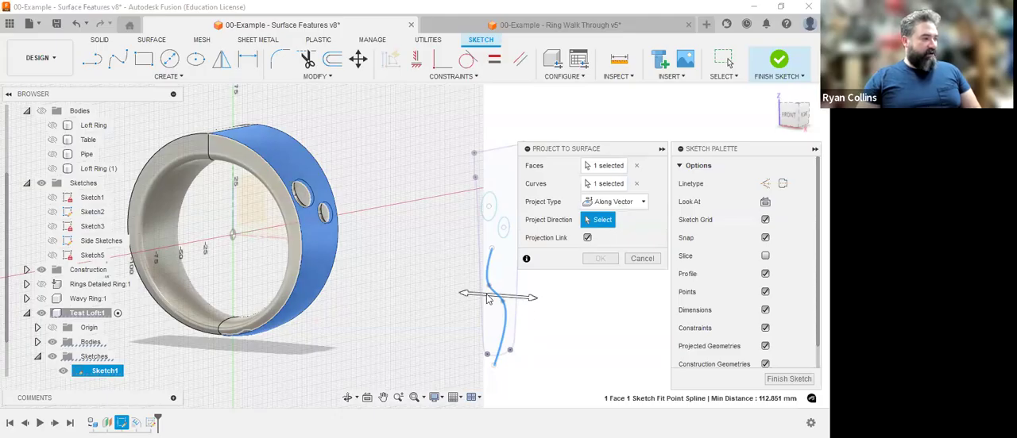
click(267, 241)
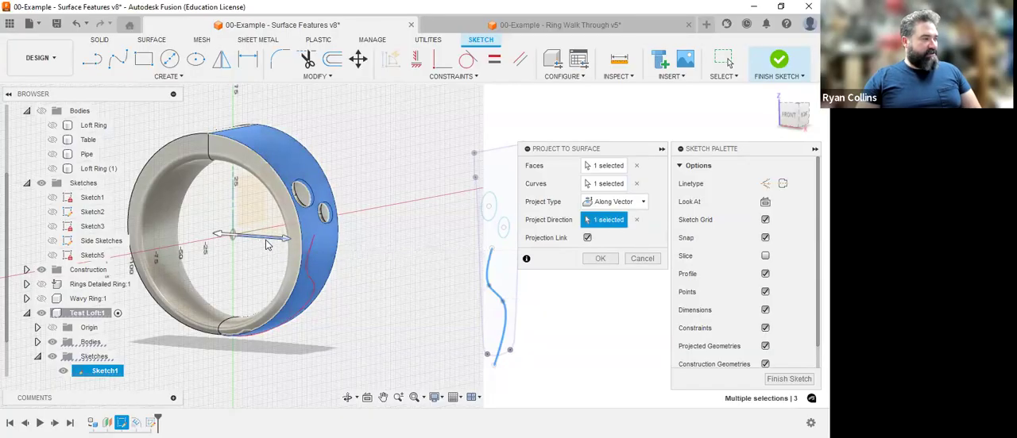
middle_drag(383, 310, 395, 289)
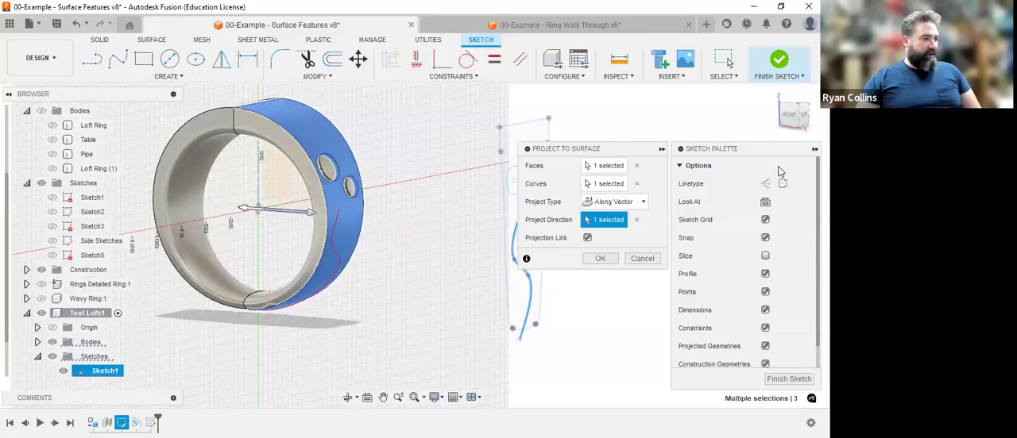
drag(788, 121, 785, 92)
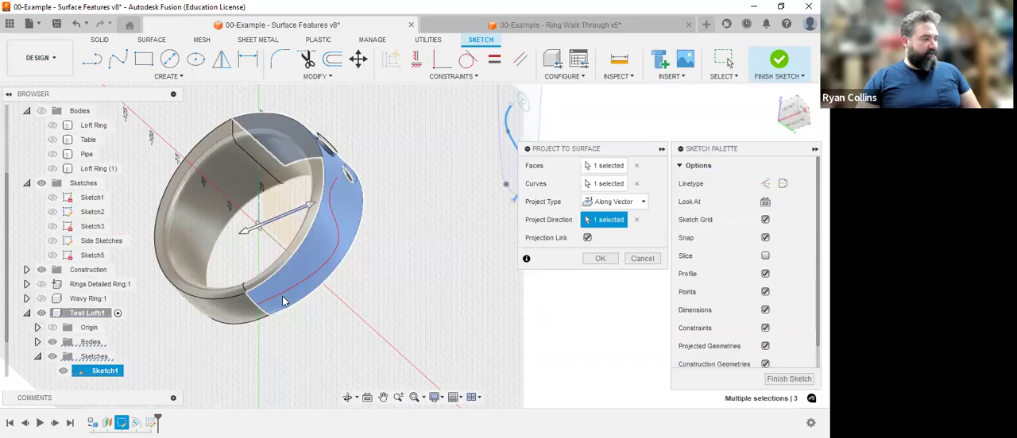
click(605, 261)
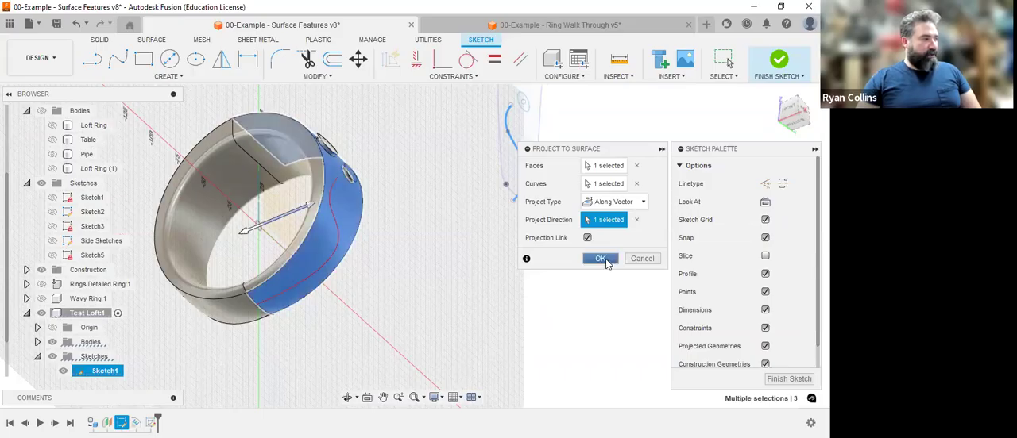
scroll(336, 227, up, 5)
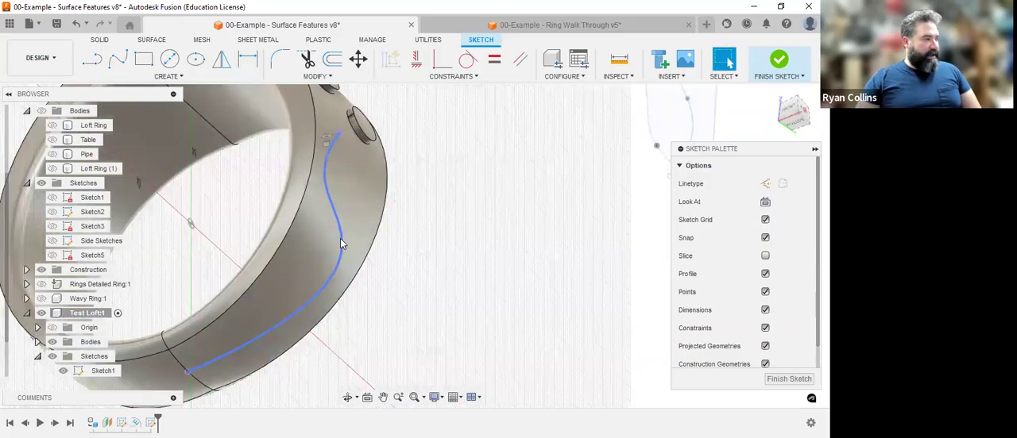
scroll(342, 223, down, 5)
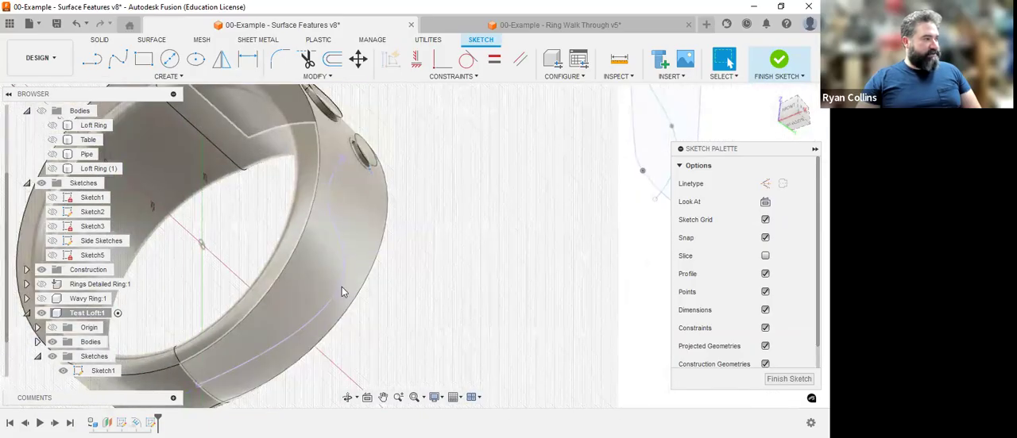
click(590, 252)
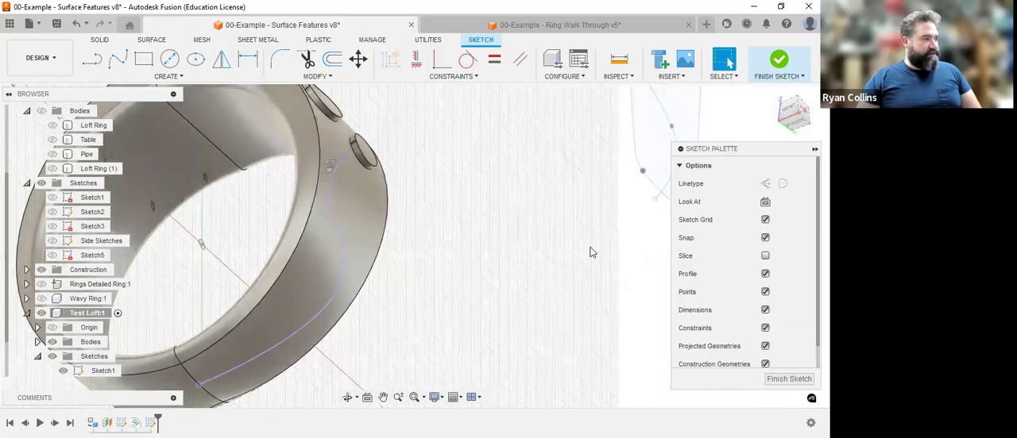
click(778, 64)
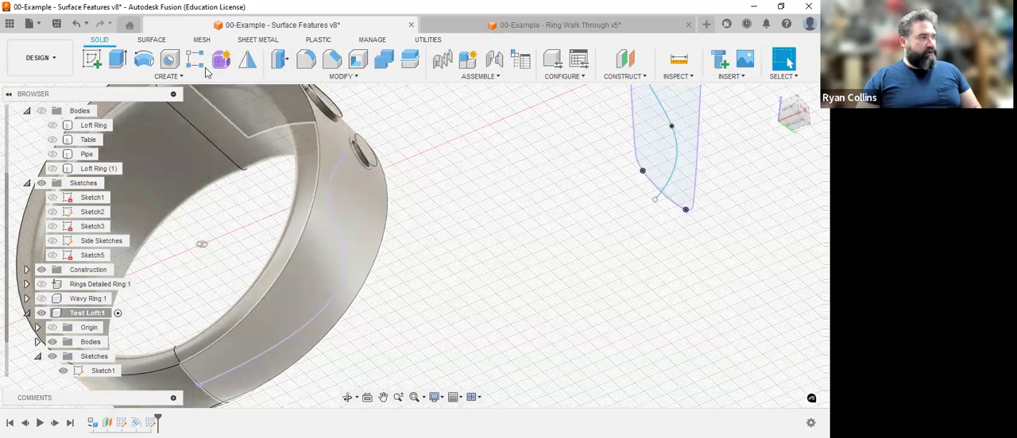
Create a circular 3 mm pipe along the projected spline on the ring's outer face, joined to the ring body.
click(168, 77)
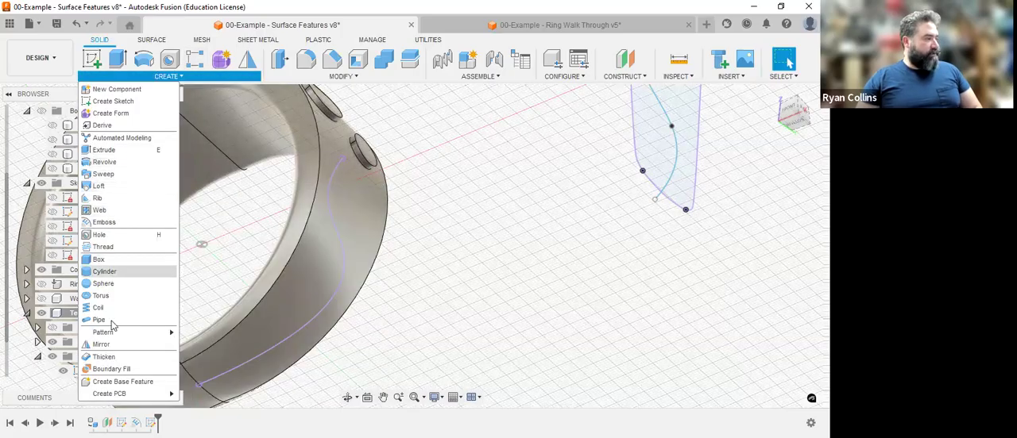
click(342, 255)
drag(739, 238, 697, 242)
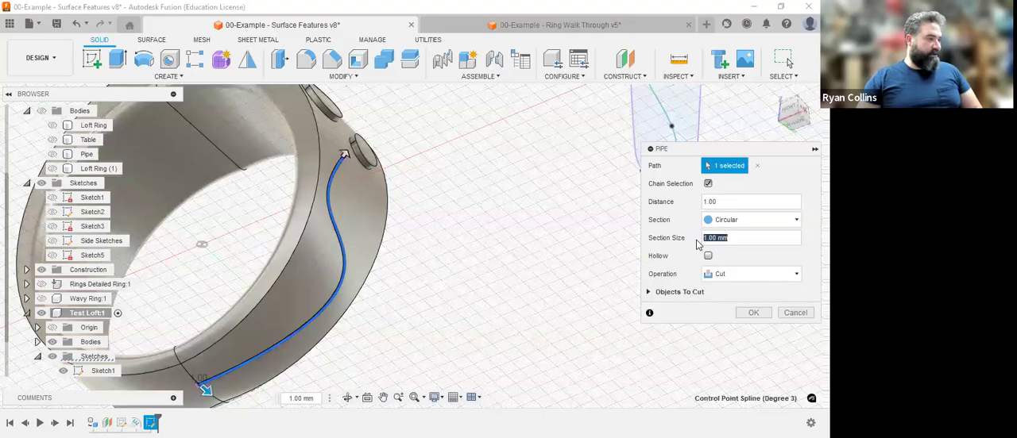
text(3)
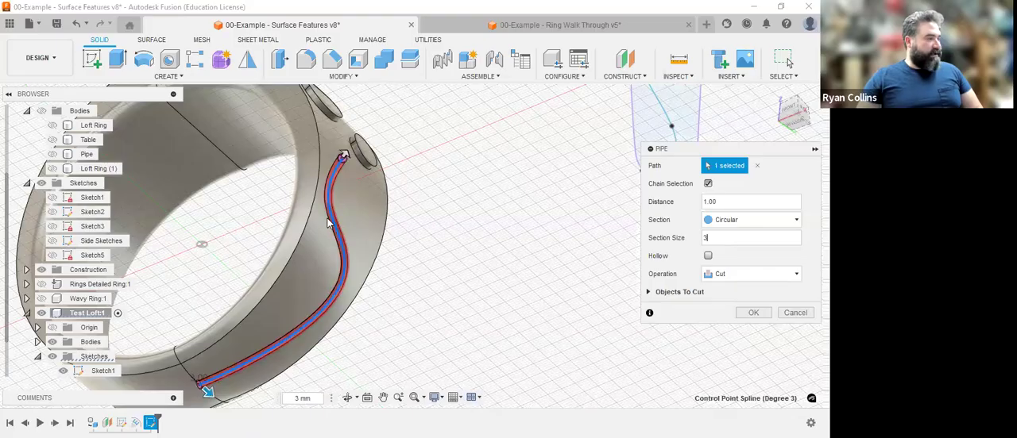
scroll(334, 222, up, 3)
scroll(338, 224, down, 1)
scroll(484, 249, down, 2)
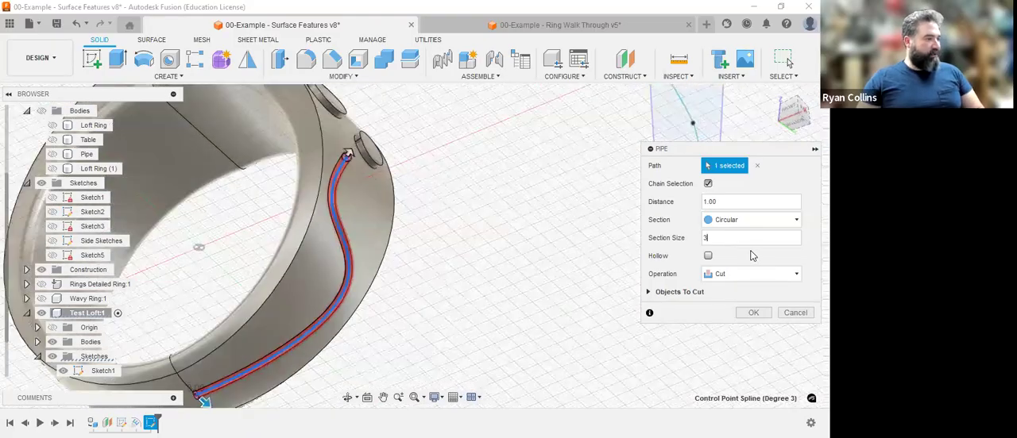
click(731, 275)
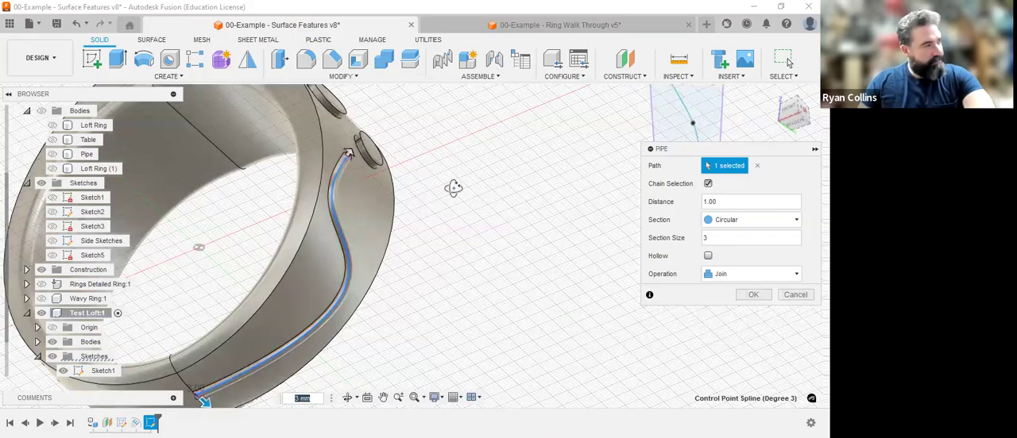
shift+middle_drag(407, 225, 433, 235)
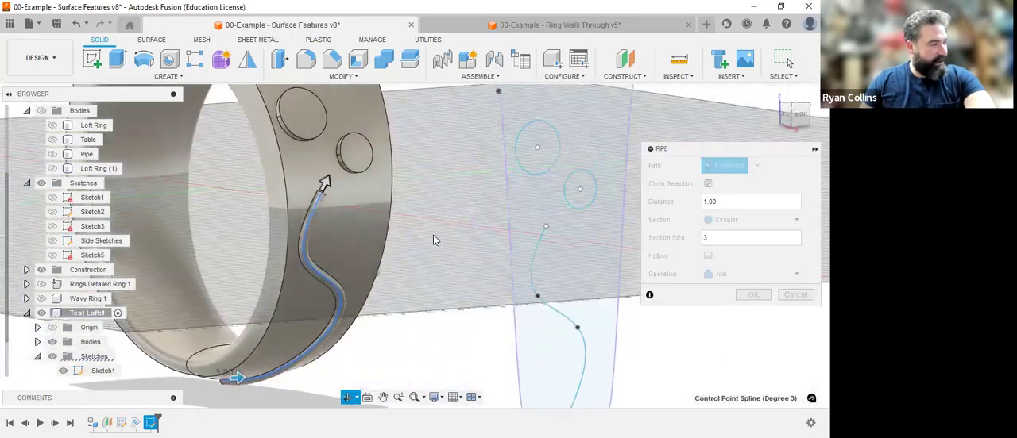
click(752, 296)
mouse_move(434, 244)
shift+middle_down()
mouse_move(405, 238)
mouse_move(413, 272)
shift+middle_up()
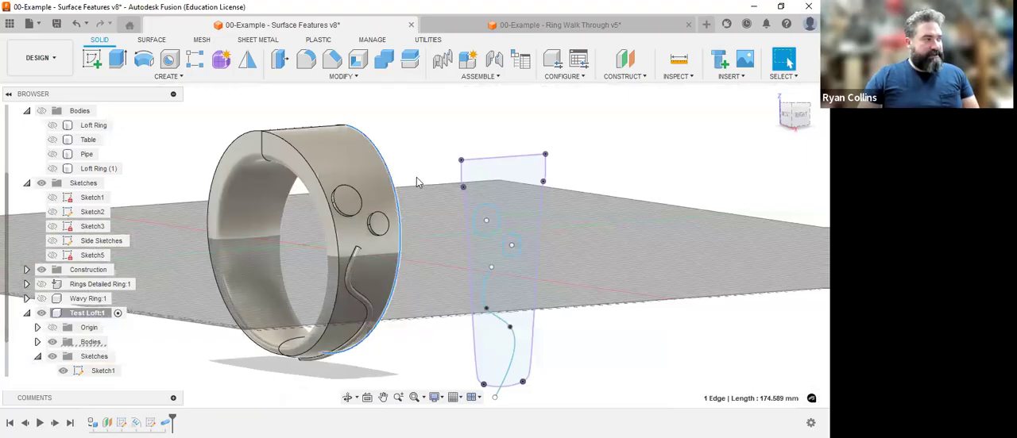
Add a joined circular pipe with a 9 mm section along the outer rim edge of the ring half carrying the raised circles.
click(186, 76)
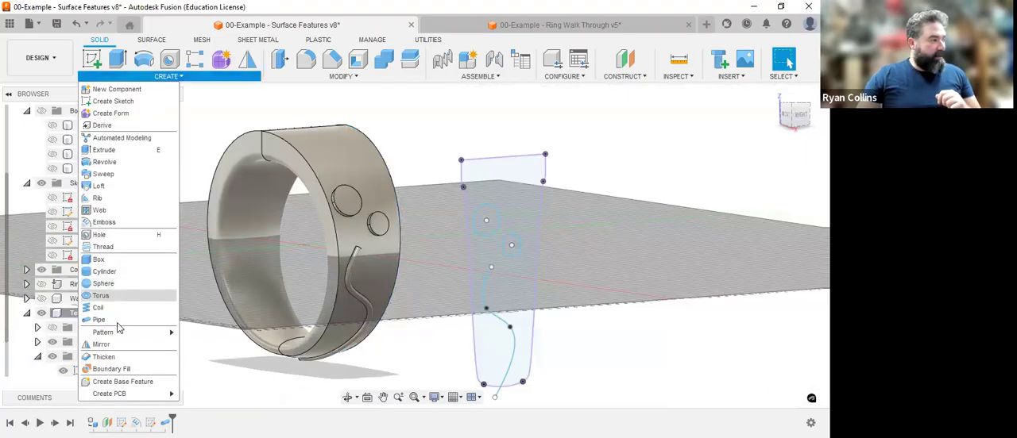
click(313, 174)
click(400, 199)
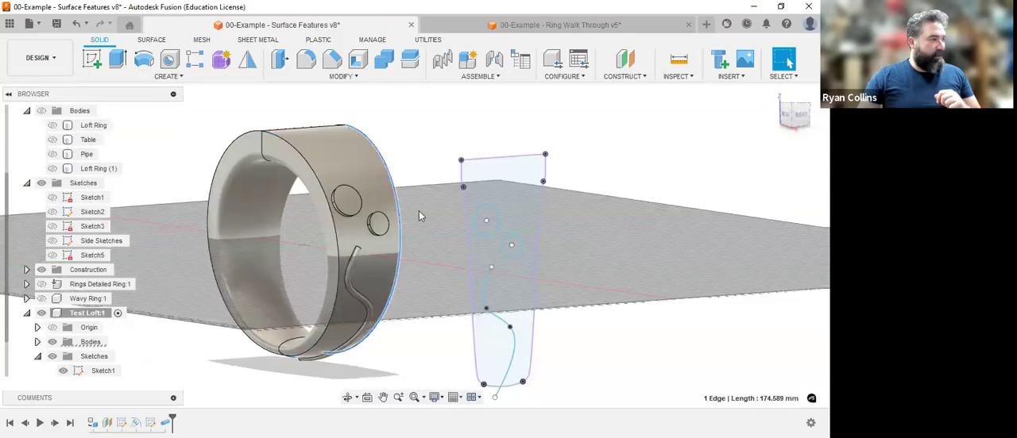
click(181, 76)
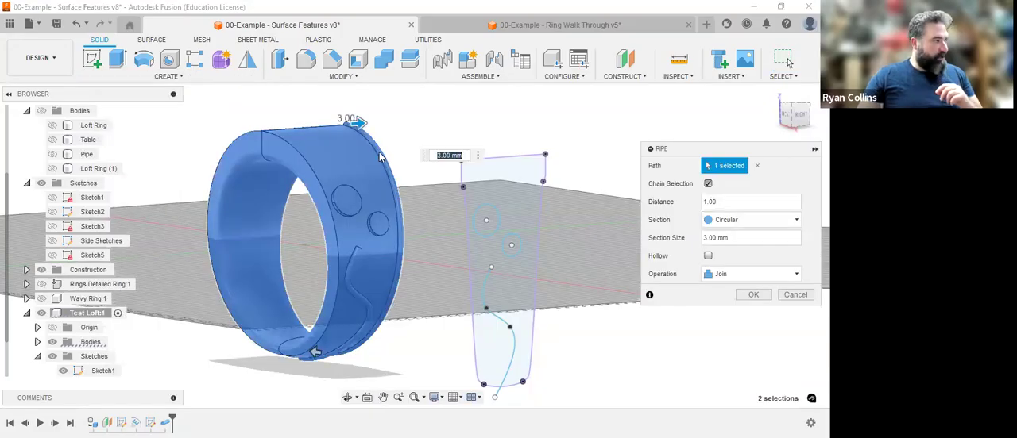
scroll(340, 99, up, 3)
drag(344, 100, 348, 98)
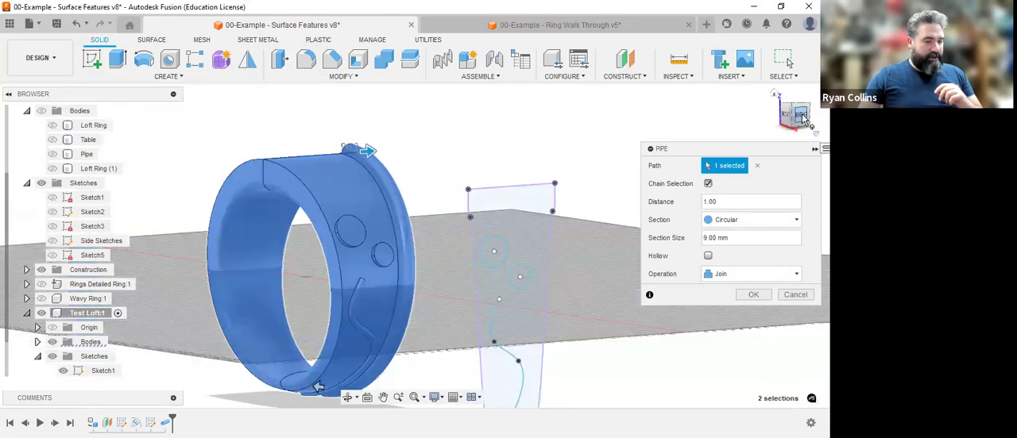
mouse_move(802, 120)
mouse_down()
mouse_move(786, 133)
mouse_move(695, 137)
mouse_move(708, 120)
mouse_move(794, 122)
mouse_up()
drag(566, 178, 510, 194)
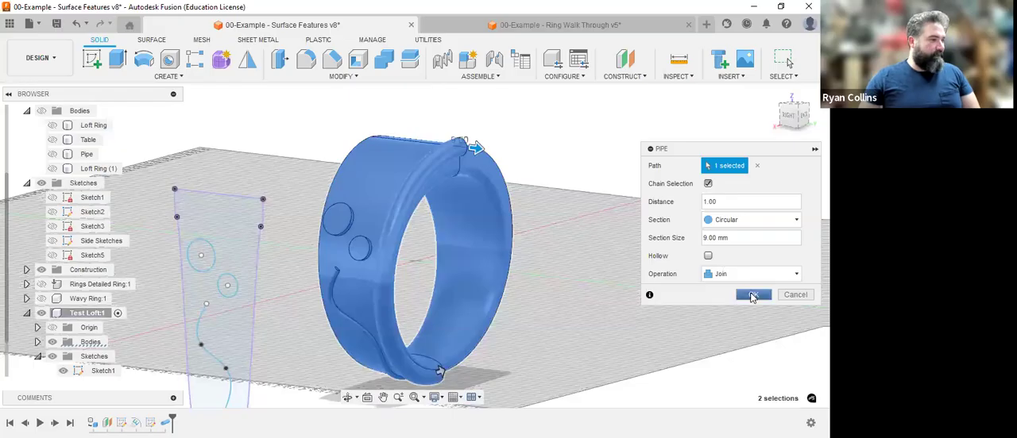
click(752, 296)
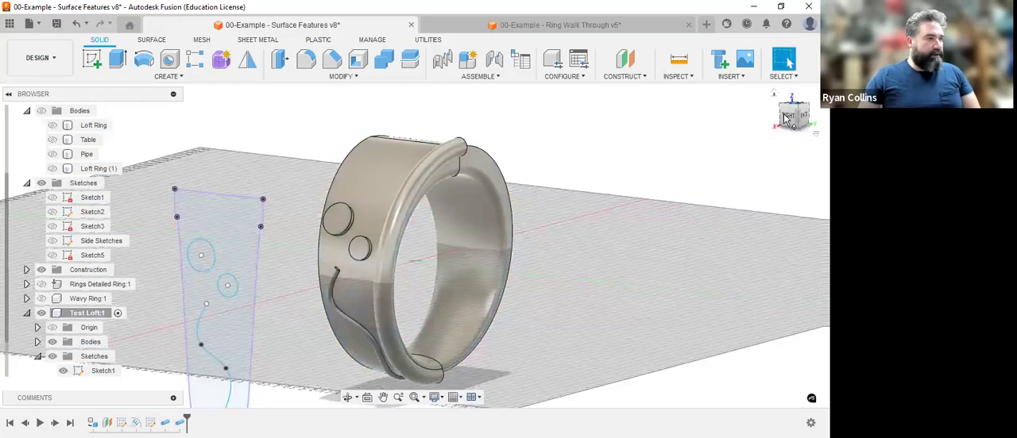
Add a joined circular pipe with a 10 mm section along the matching outer rim edge of the ring's other half.
shift+middle_drag(411, 241, 226, 238)
right_click(674, 137)
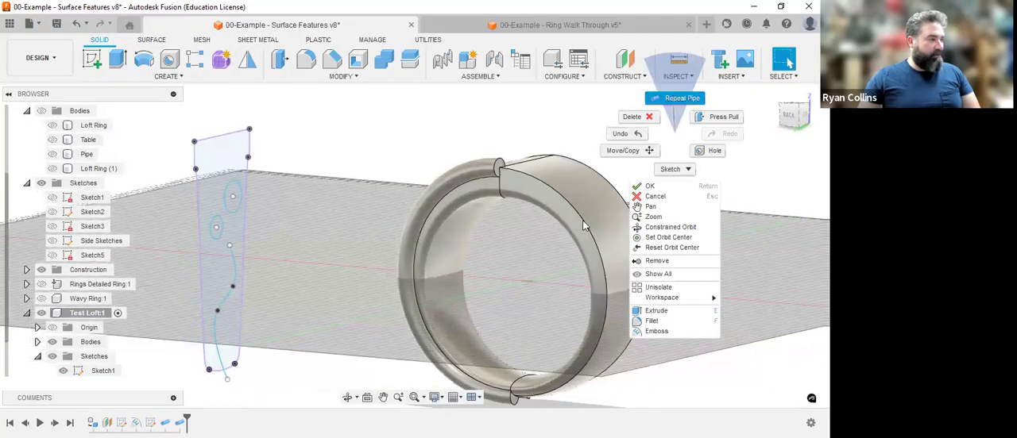
click(558, 191)
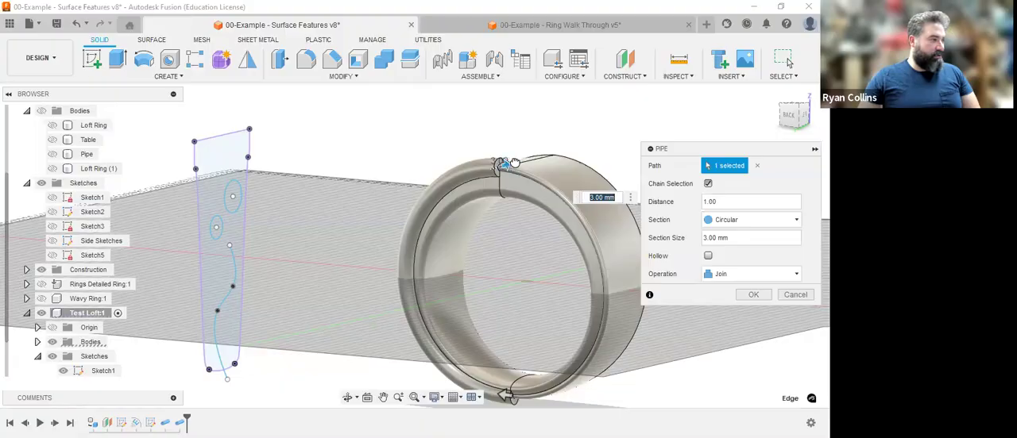
drag(510, 163, 577, 198)
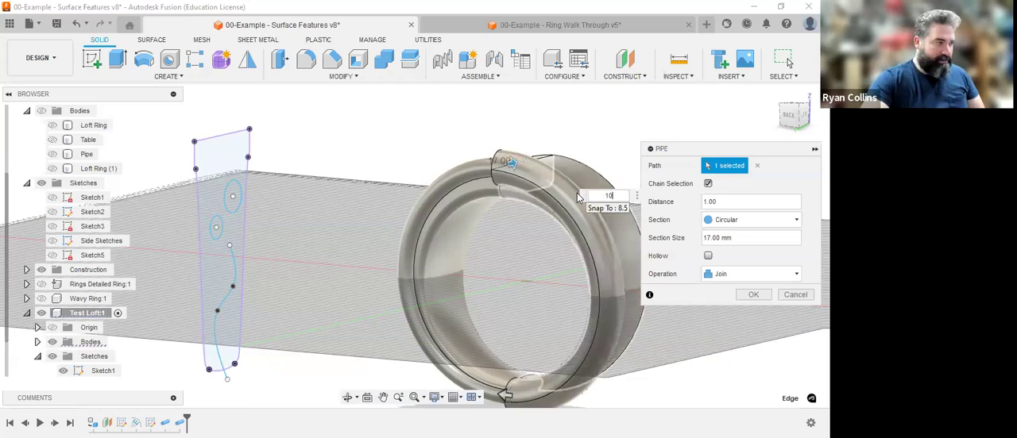
text(10)
key(Return)
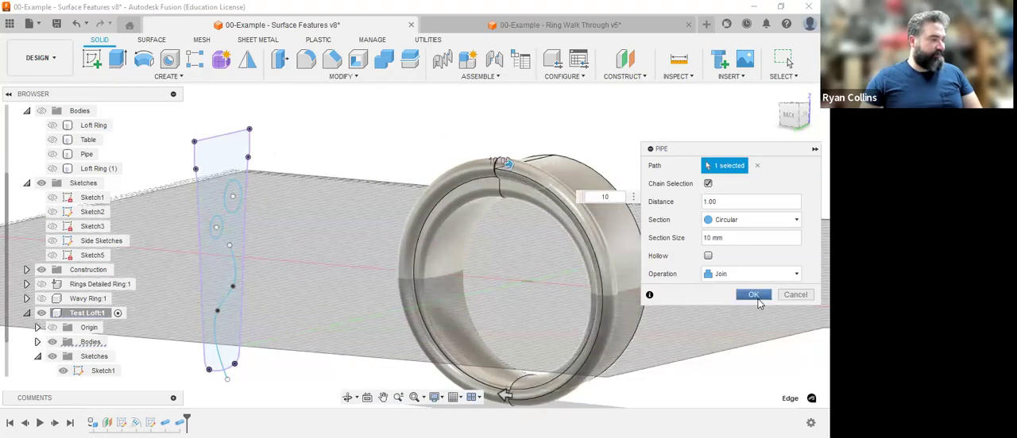
click(753, 295)
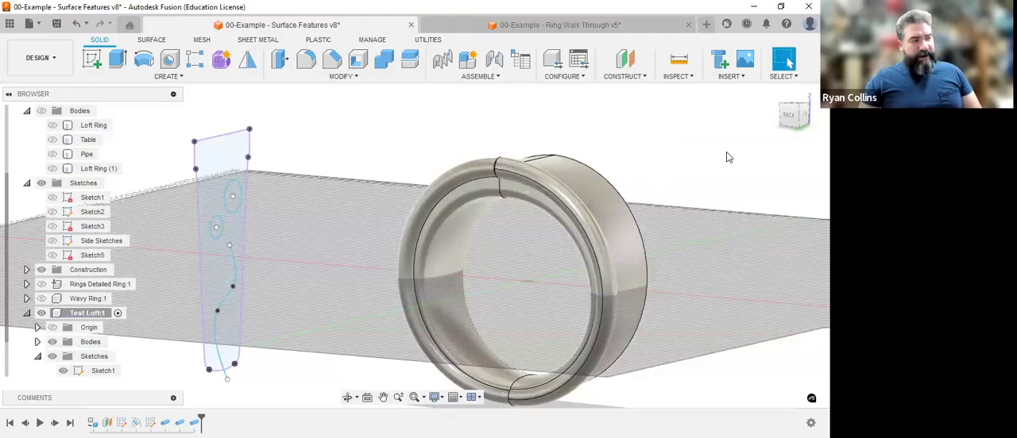
Extrude the exposed pipe end face at the rim seam by 2 mm as a join to the ring.
click(790, 114)
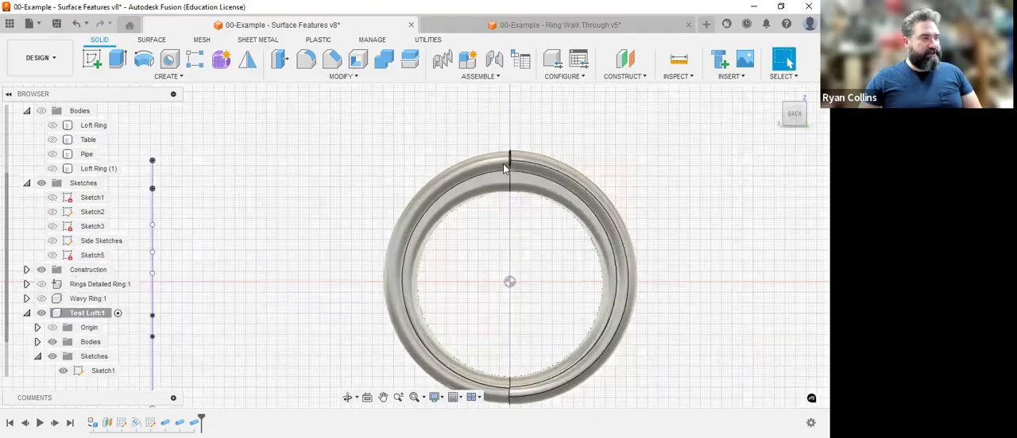
scroll(516, 163, up, 8)
scroll(540, 164, down, 5)
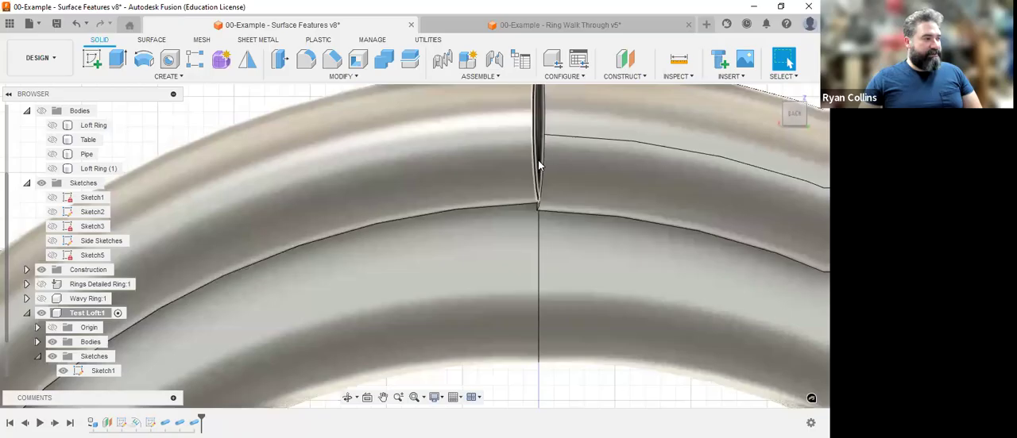
scroll(526, 181, up, 2)
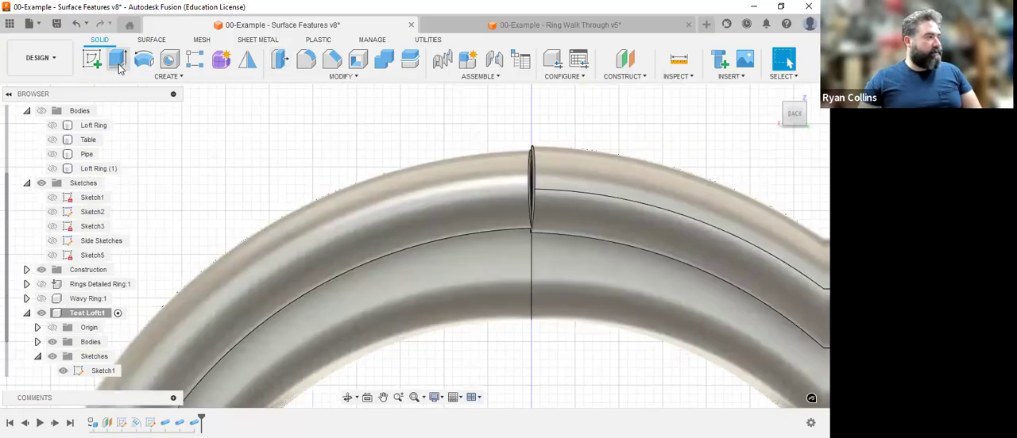
key(e)
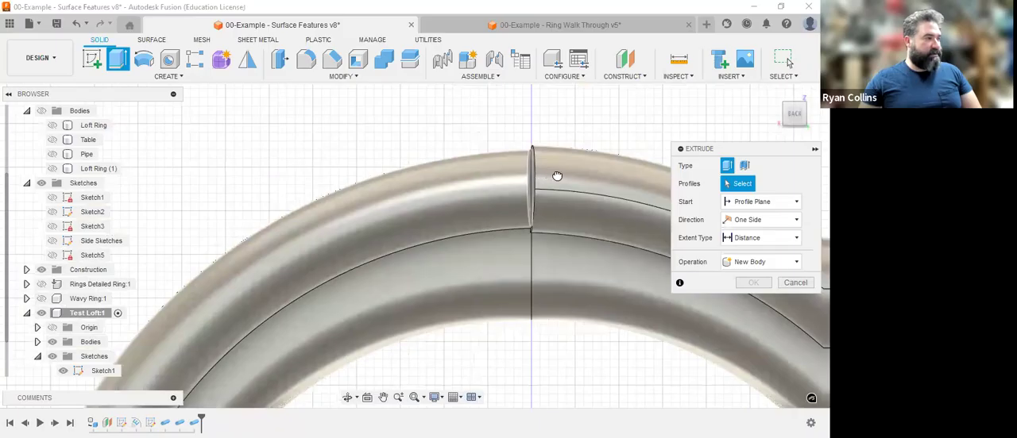
click(557, 174)
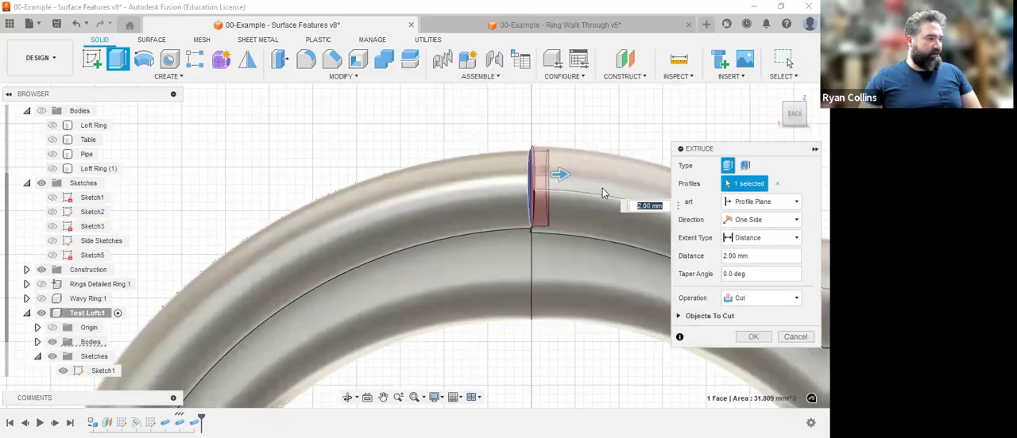
click(758, 305)
click(741, 314)
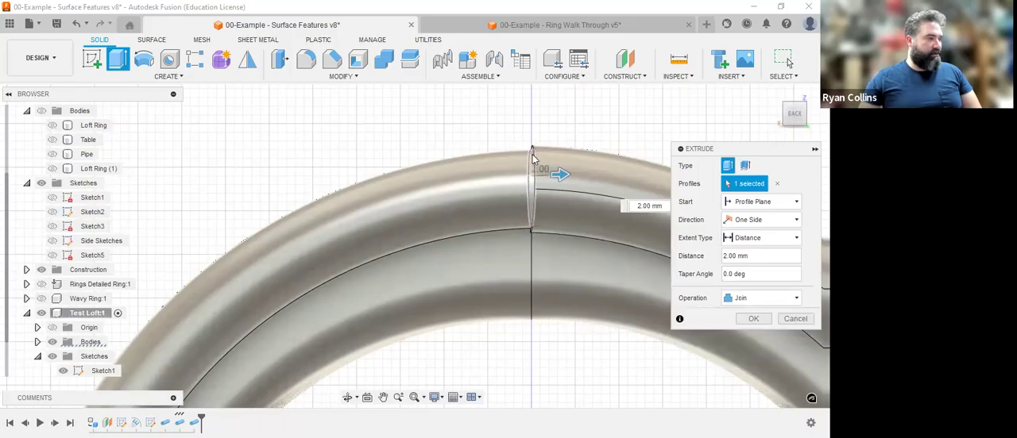
scroll(532, 233, up, 3)
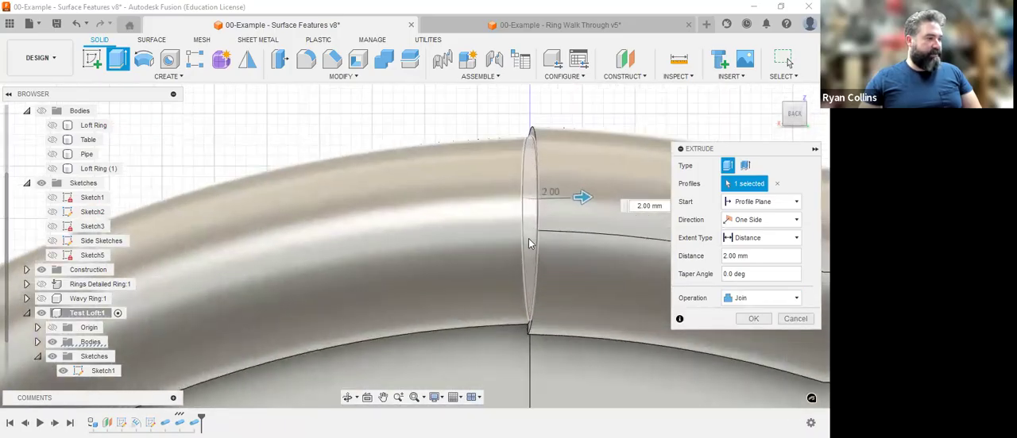
click(753, 318)
scroll(721, 135, down, 2)
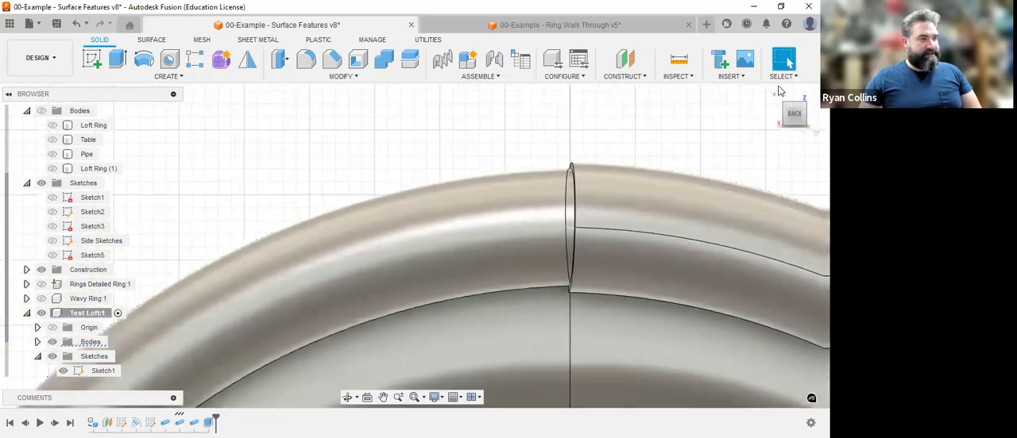
Save the design as a new version with the description "Surface Features".
click(778, 96)
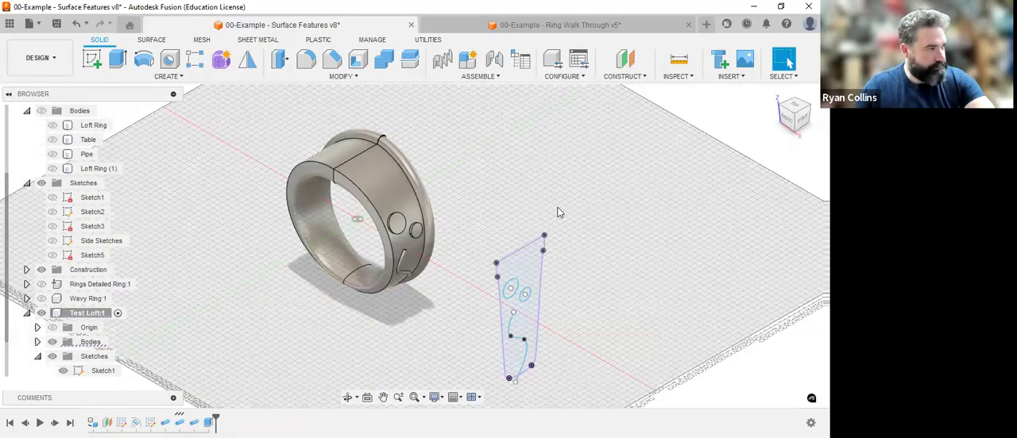
key(ctrl+s)
text(Sur)
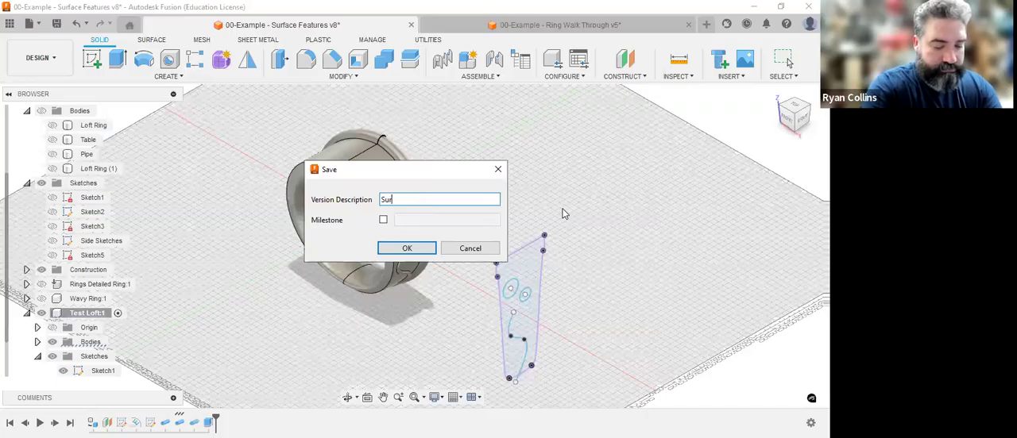
text(face Featur)
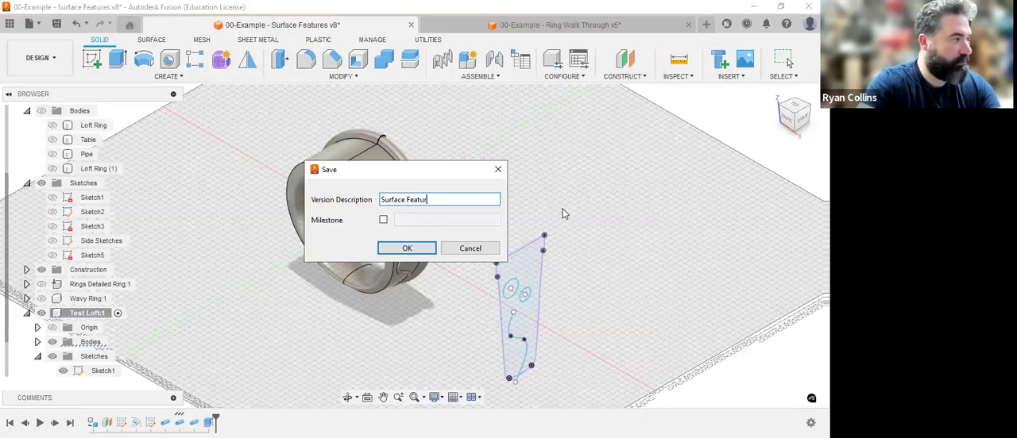
key(Return)
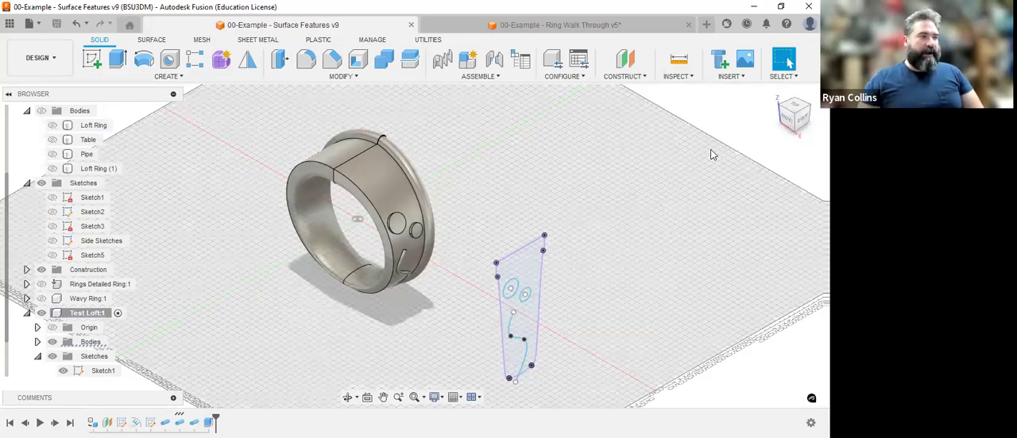
Examine the ring from several sides, along with its listed bodies and sketches, the available pattern types and the sketched spline.
drag(787, 119, 816, 133)
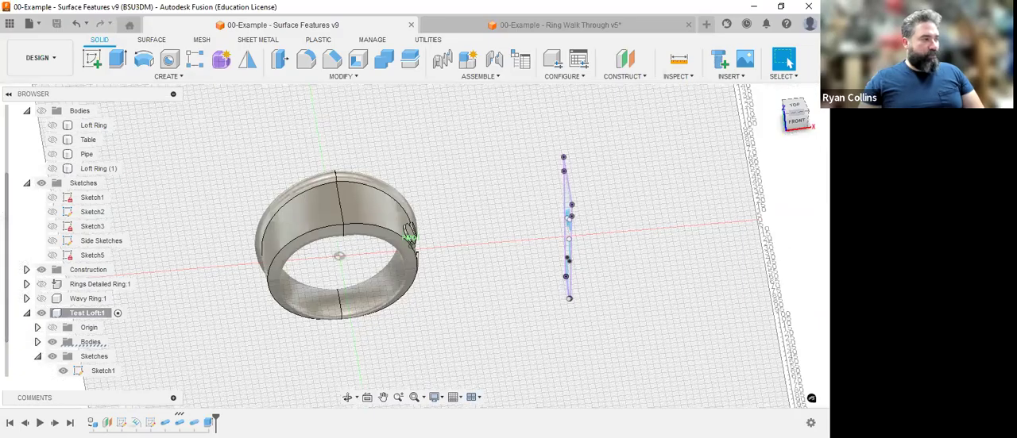
shift+middle_drag(410, 234, 382, 198)
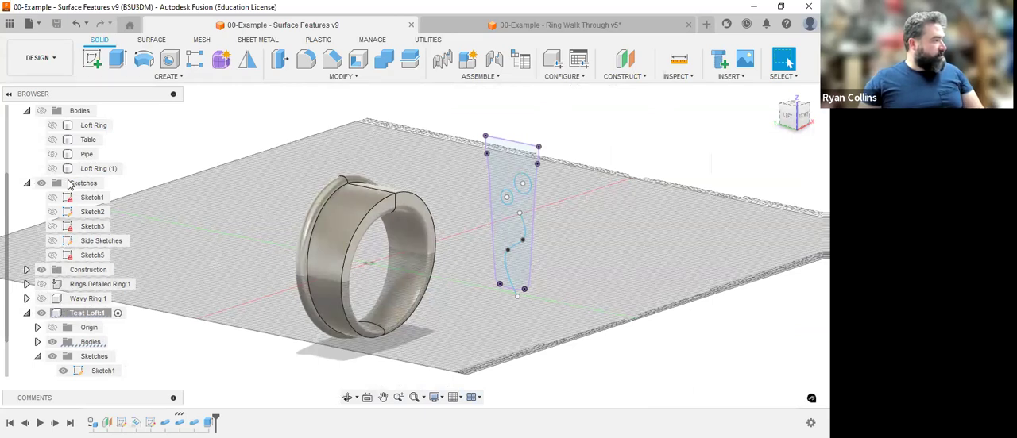
scroll(65, 216, up, 1)
scroll(65, 216, up, 3)
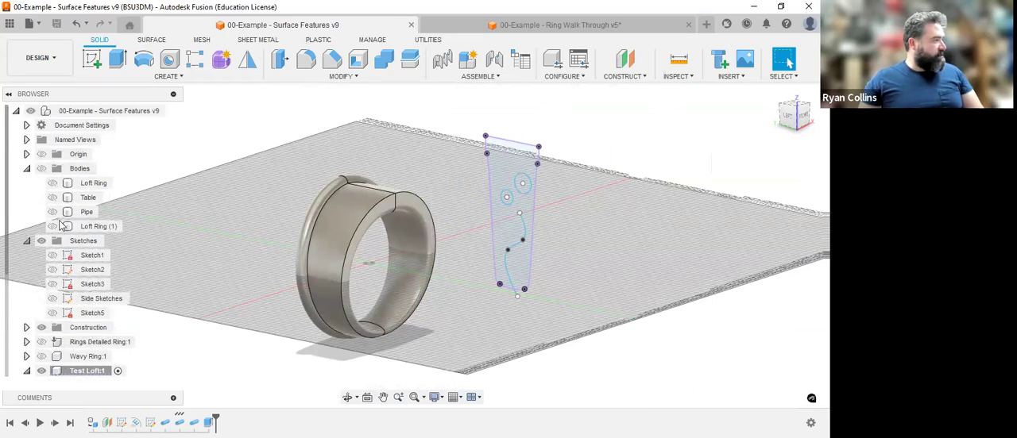
click(54, 227)
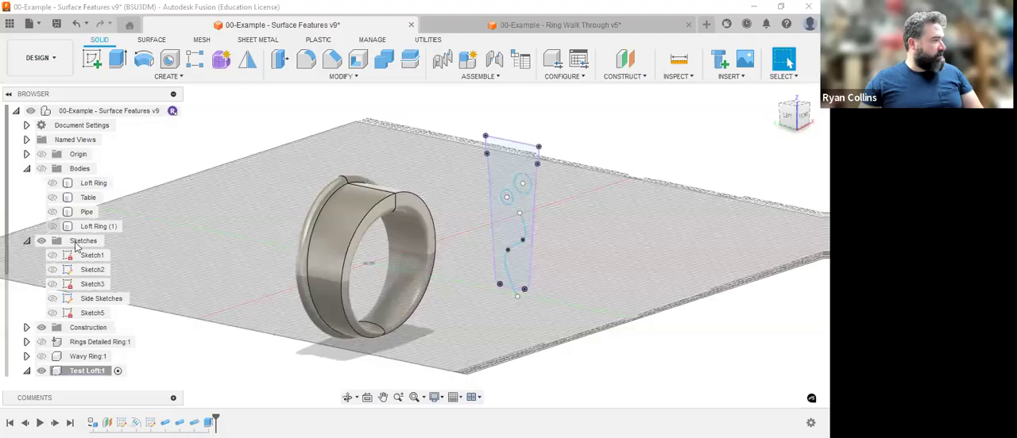
scroll(84, 283, down, 6)
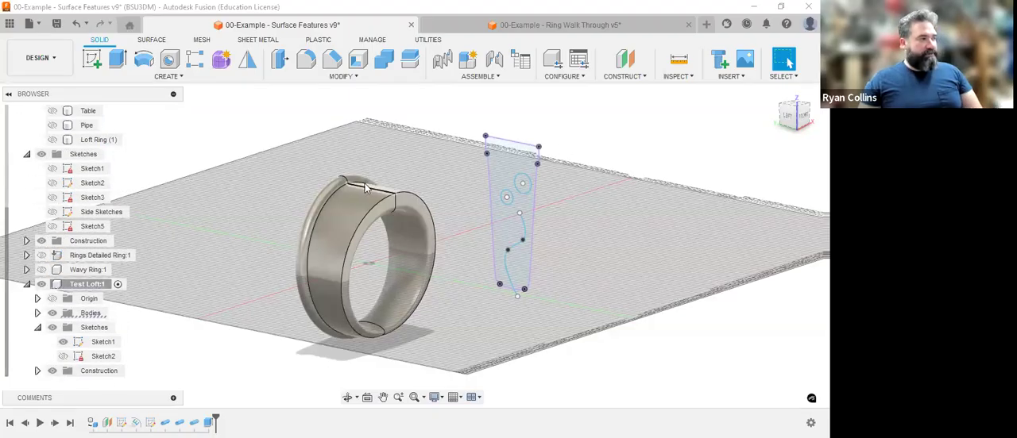
click(187, 79)
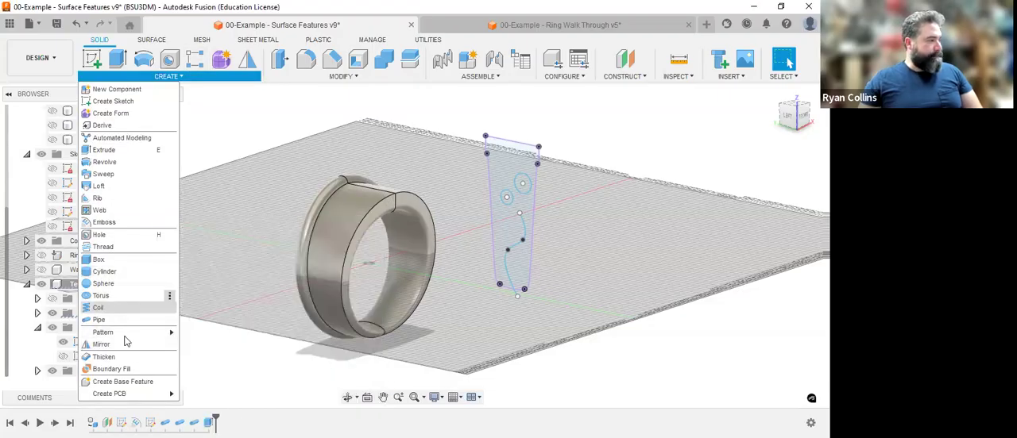
mouse_move(125, 334)
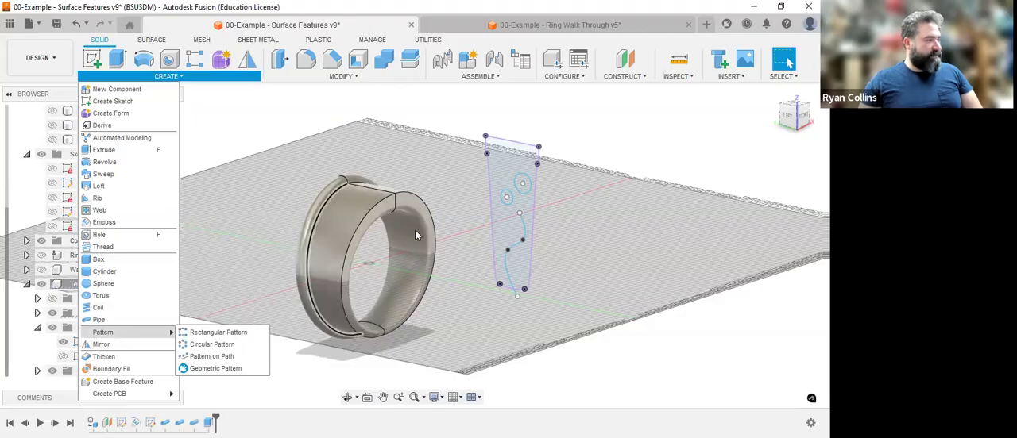
click(409, 122)
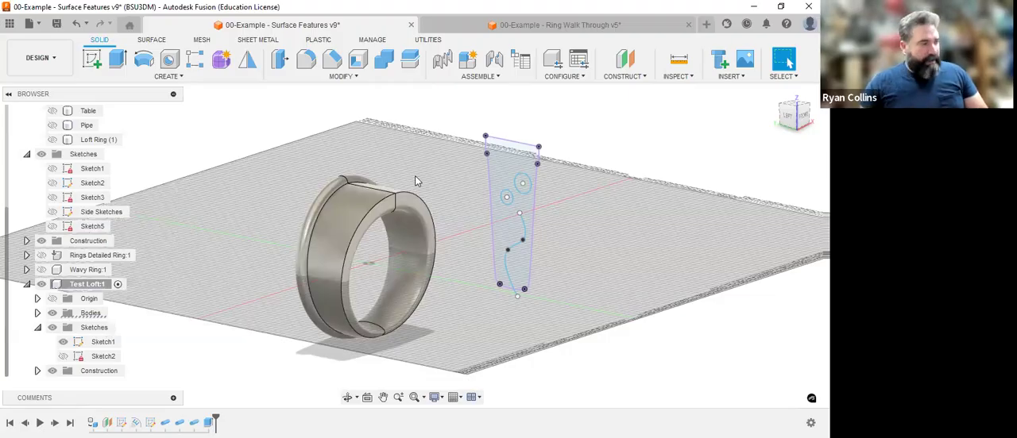
click(509, 263)
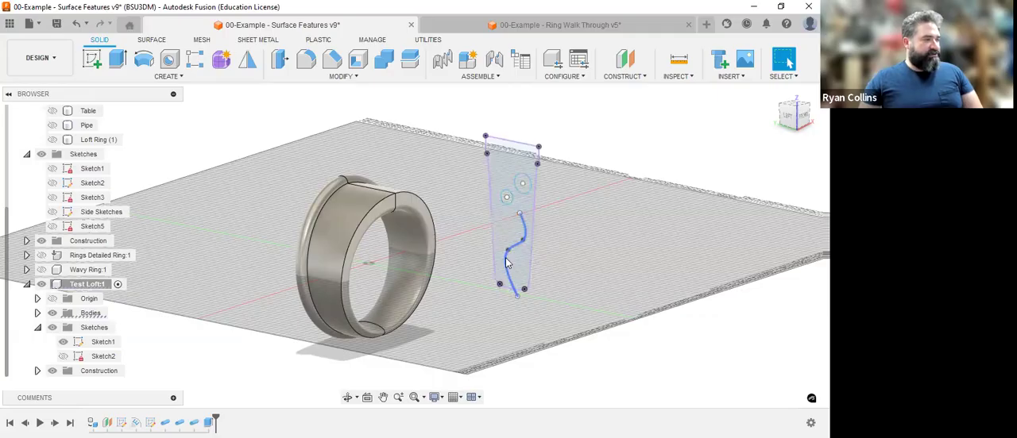
key(Escape)
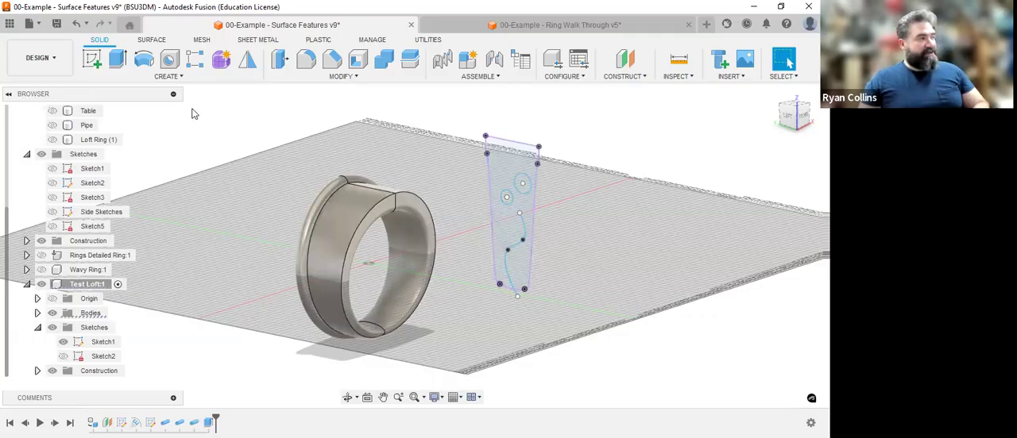
Create a sphere centred on the origin inside the ring, as a separate body.
click(168, 76)
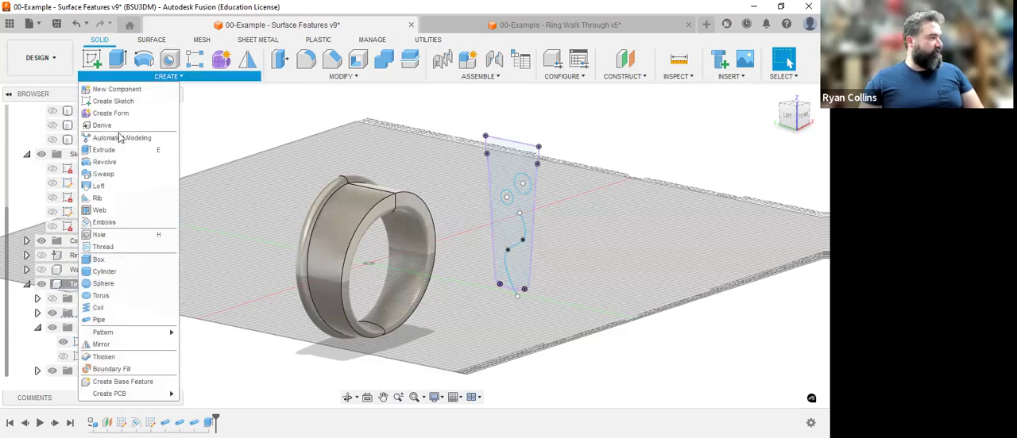
click(119, 284)
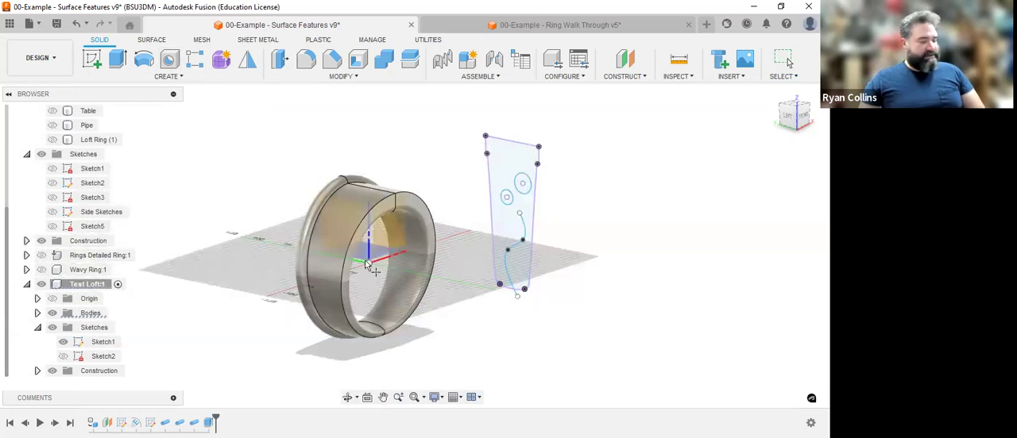
shift+middle_drag(456, 263, 401, 267)
click(401, 269)
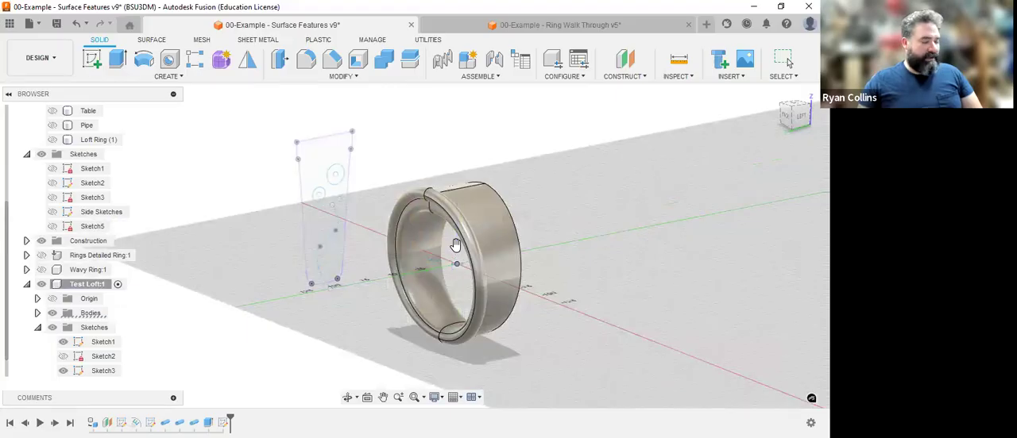
click(455, 244)
key(Return)
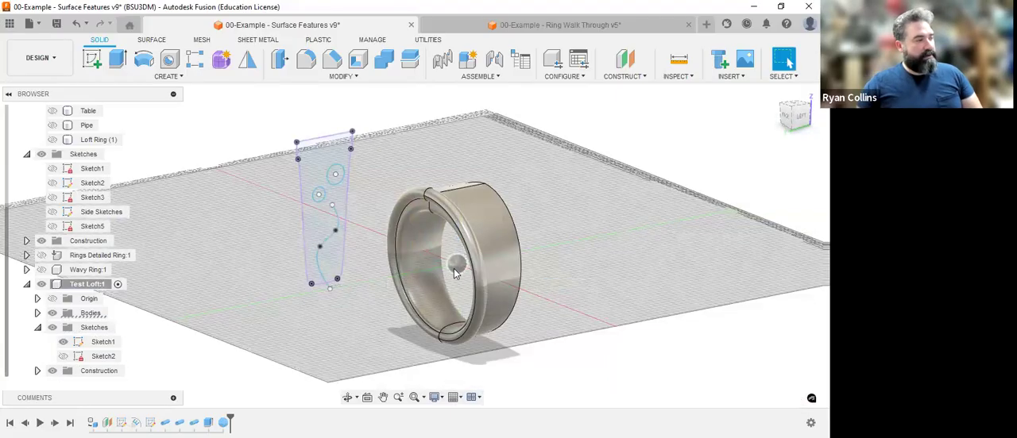
Move the sphere's face 59 mm along Z so that it sits on the ring's outer surface.
click(456, 272)
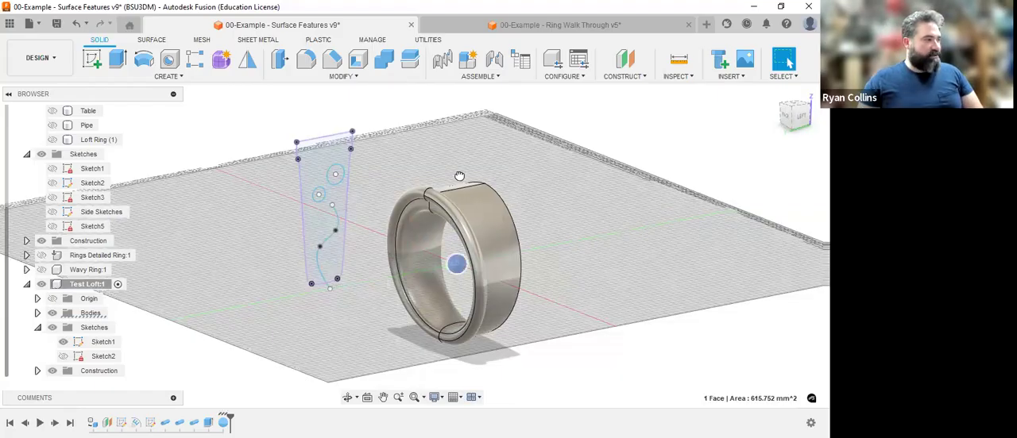
key(m)
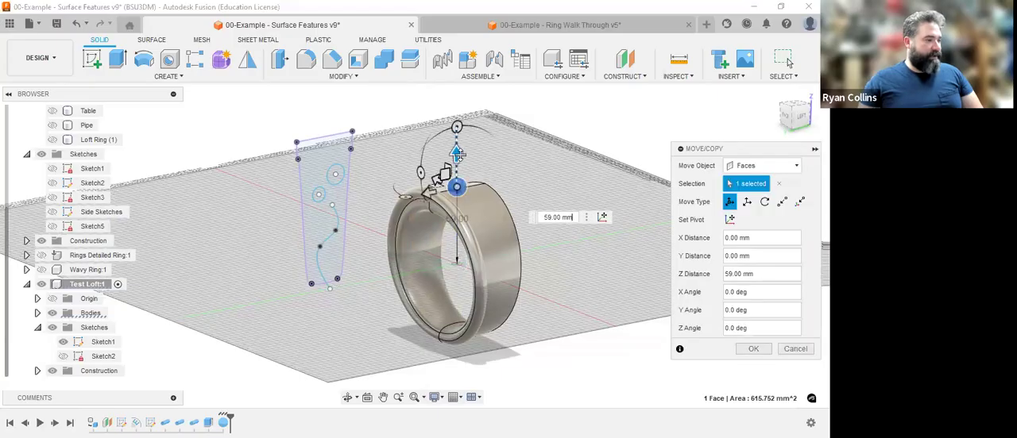
click(747, 351)
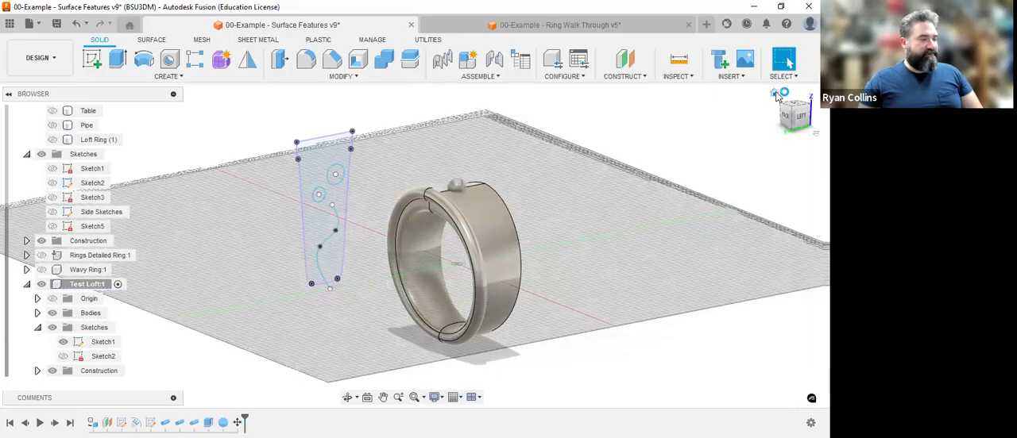
Apply the red appearance already used in the design to the sphere body.
click(774, 93)
scroll(357, 166, up, 5)
middle_drag(361, 168, 556, 174)
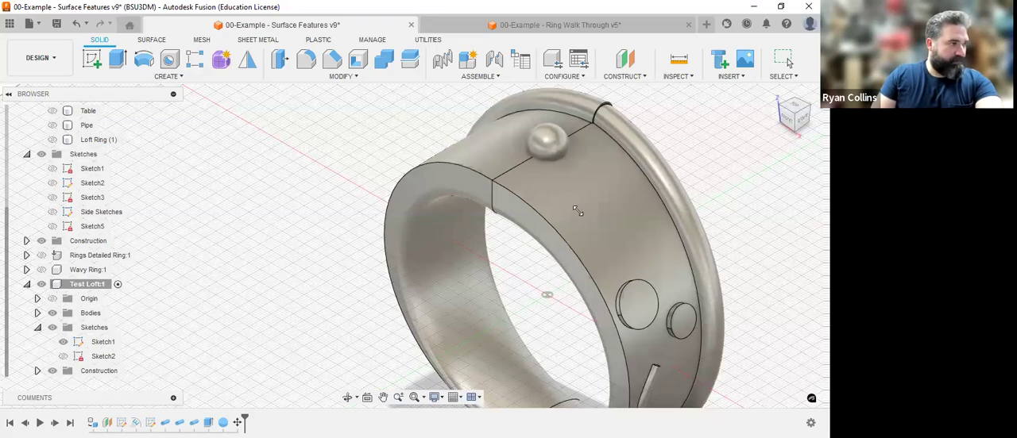
key(a)
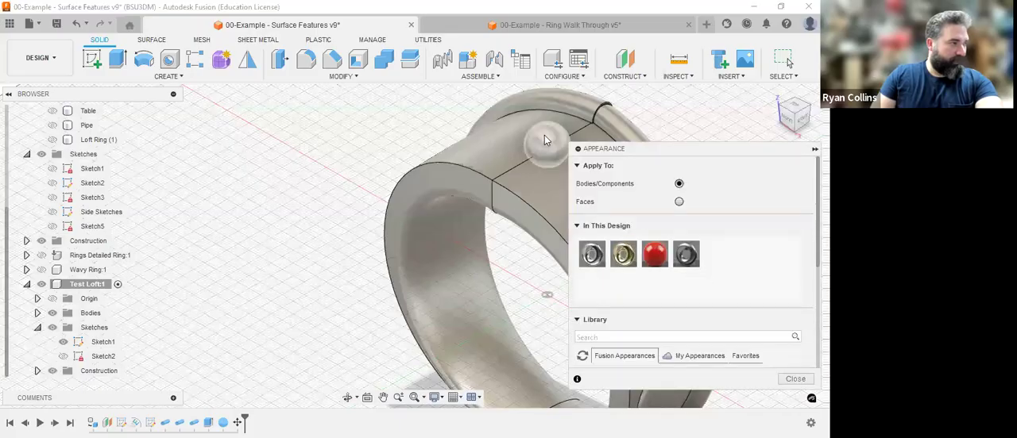
drag(648, 248, 547, 149)
click(795, 381)
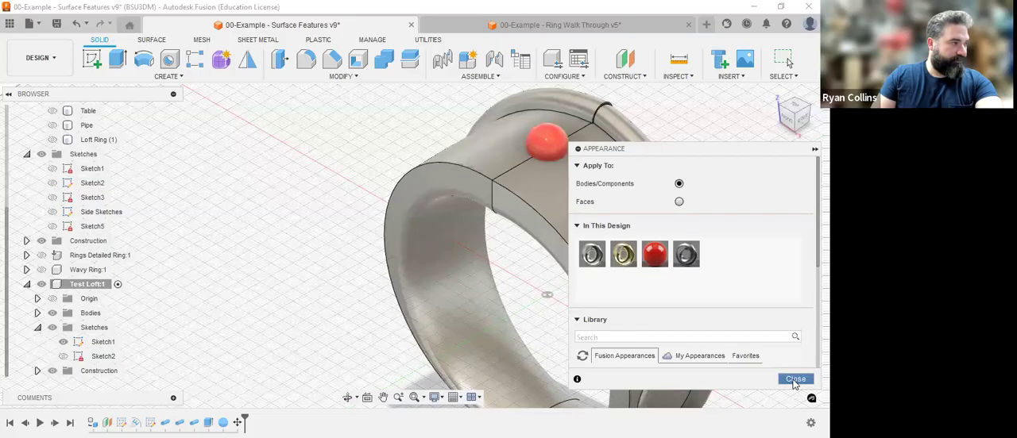
Create a construction plane parallel to the YZ plane, offset about 98 mm in negative X so that it lies outside the ring.
mouse_move(487, 193)
shift+middle_down()
mouse_move(576, 178)
mouse_move(516, 251)
mouse_move(623, 179)
shift+middle_up()
scroll(624, 176, down, 2)
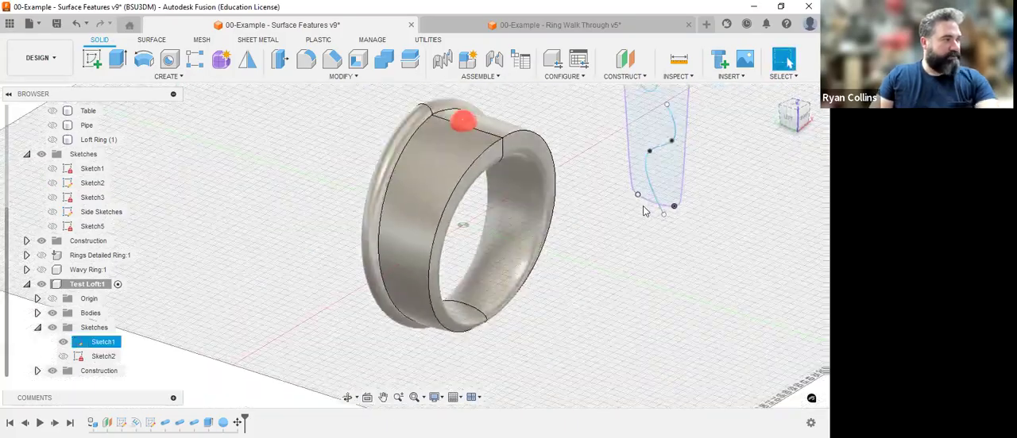
scroll(648, 151, down, 2)
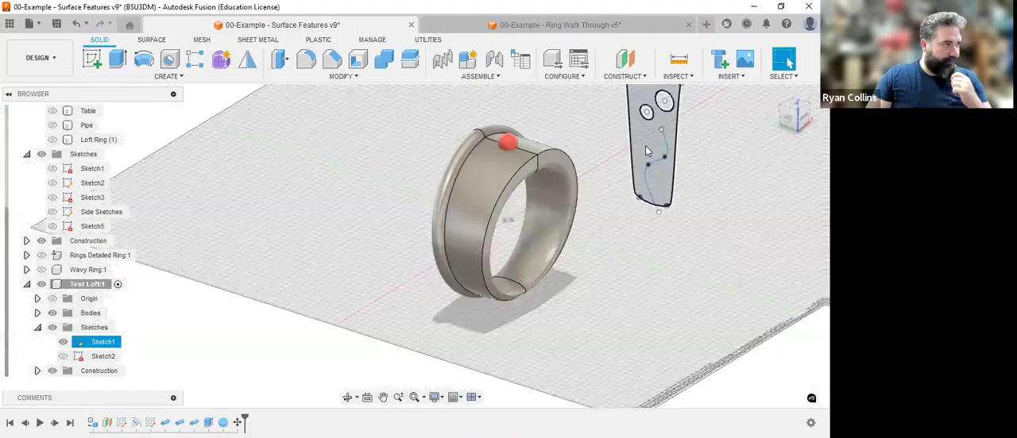
click(626, 62)
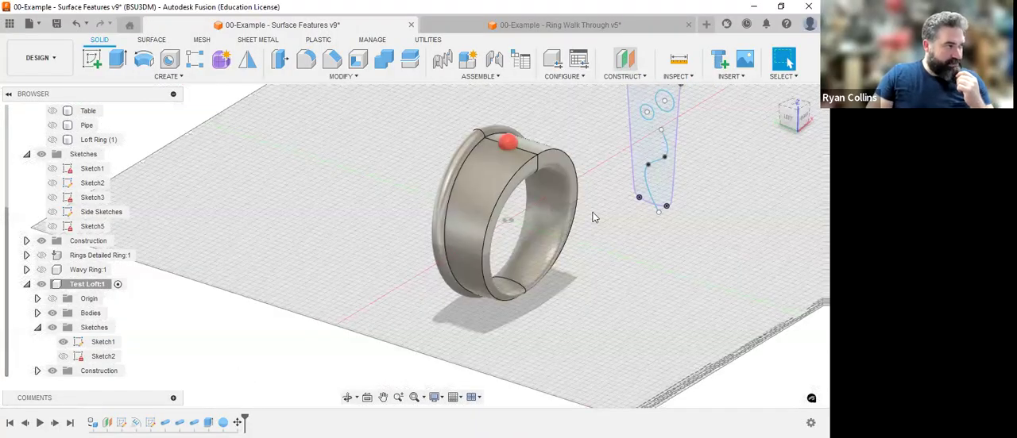
click(488, 201)
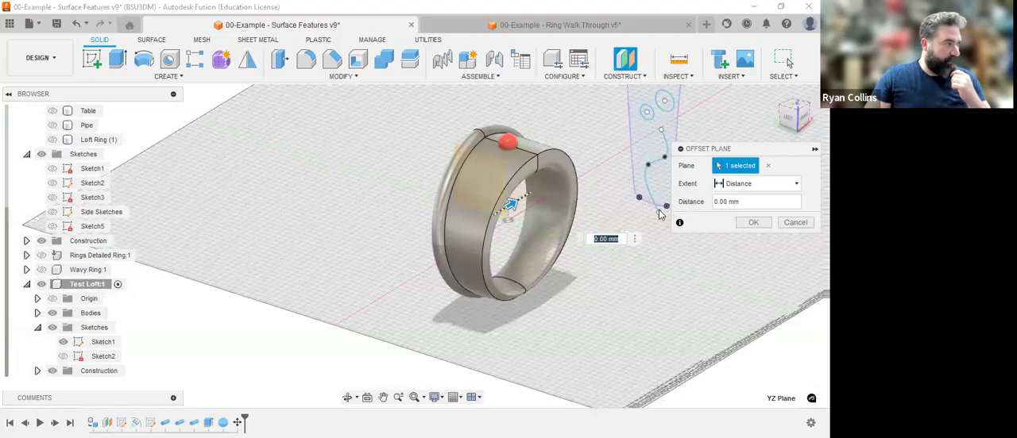
Start a sketch on the new offset plane and project the ring body's outline into it.
click(91, 59)
click(398, 230)
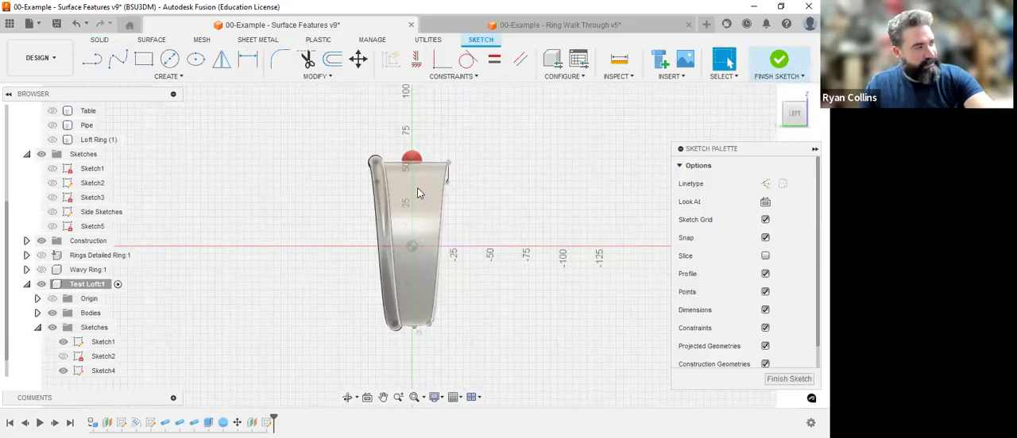
key(p)
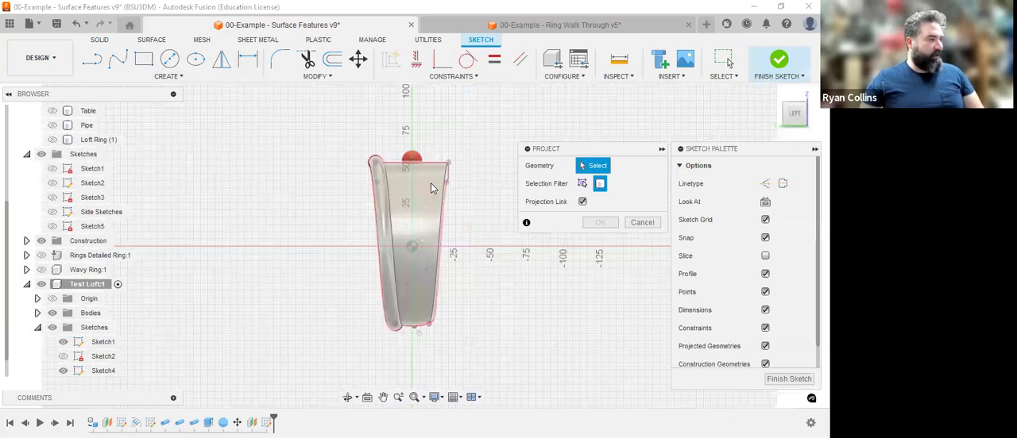
click(435, 188)
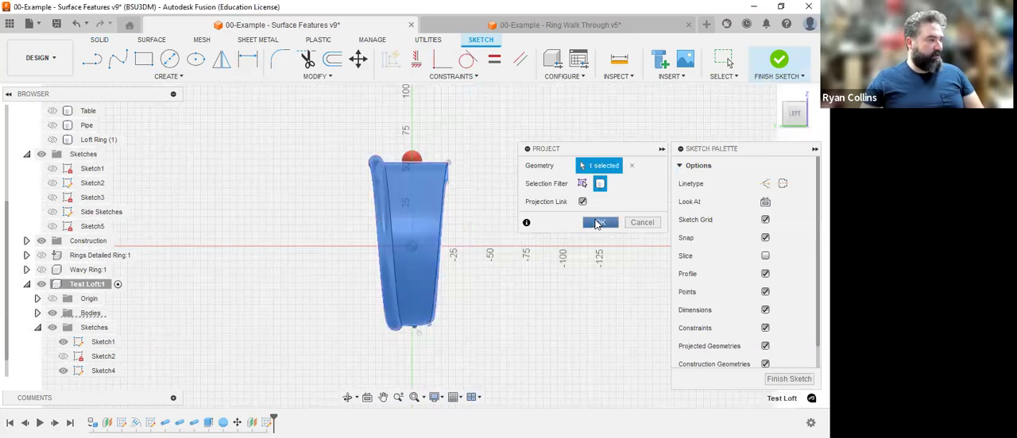
click(597, 223)
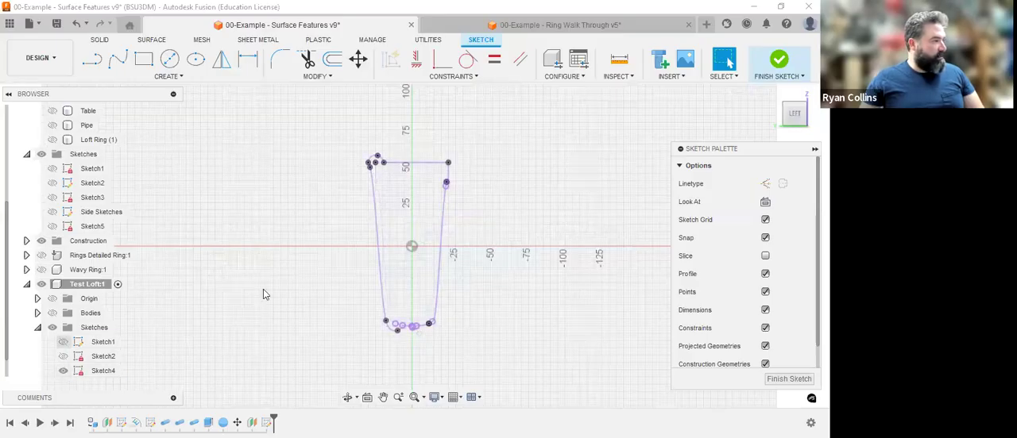
Show the bodies briefly to check the red sphere's position against the projected outline, and hide them again.
click(118, 63)
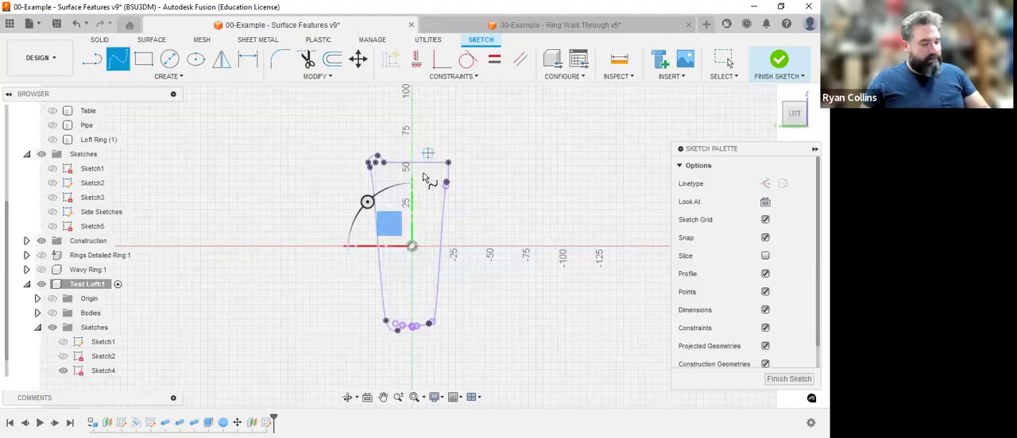
key(Escape)
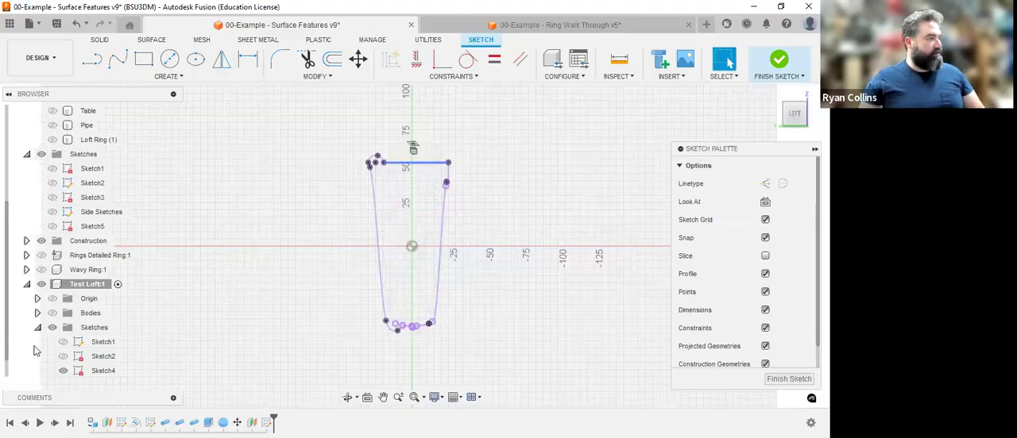
click(56, 315)
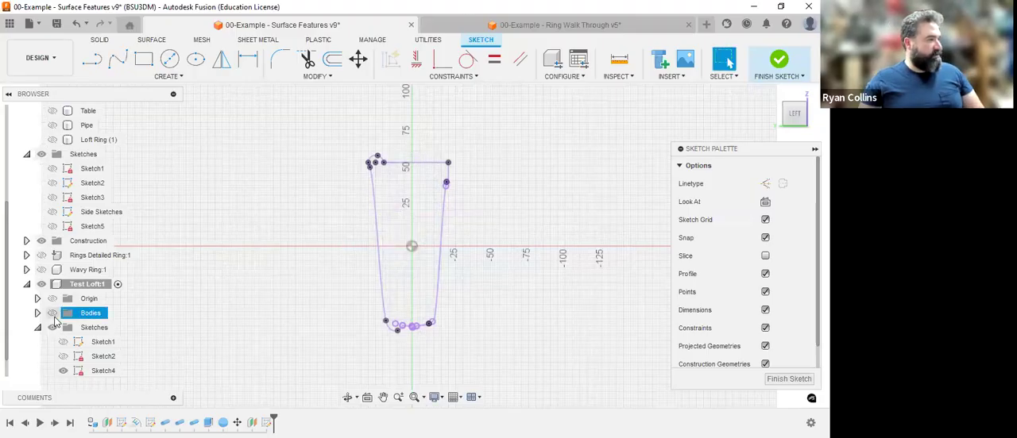
click(52, 314)
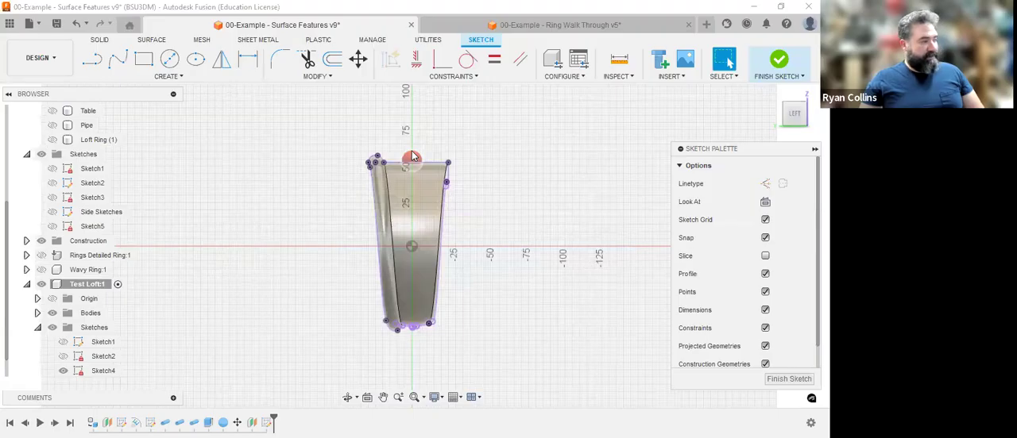
click(53, 315)
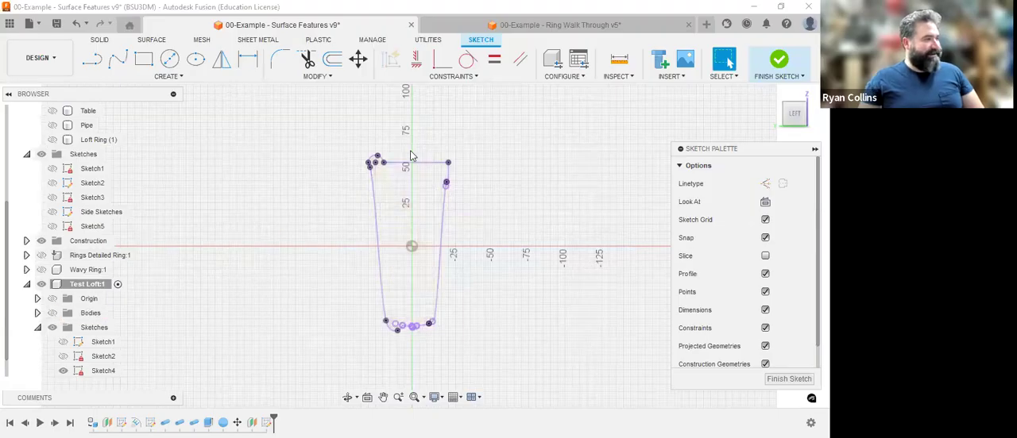
Draw an S-shaped fit point spline from the middle of the outline's upper edge through two interior points to its lower centre point.
key(r)
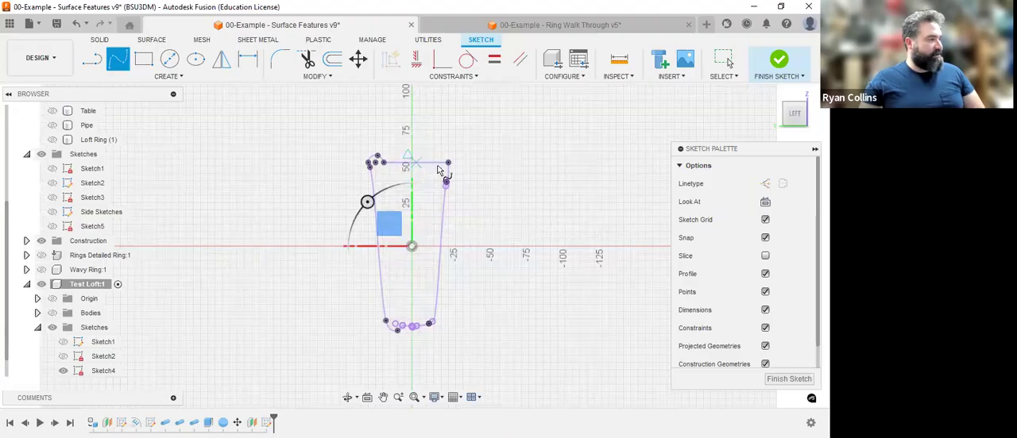
scroll(411, 162, up, 5)
click(411, 161)
scroll(419, 190, down, 6)
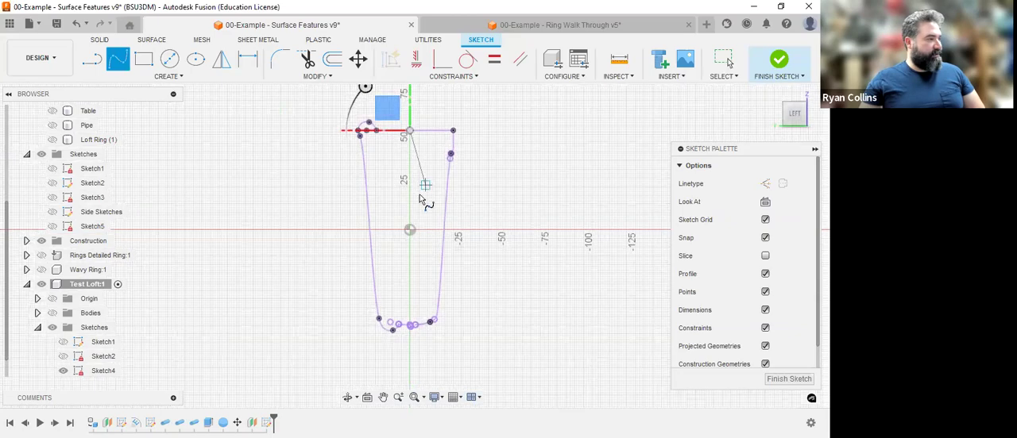
click(421, 189)
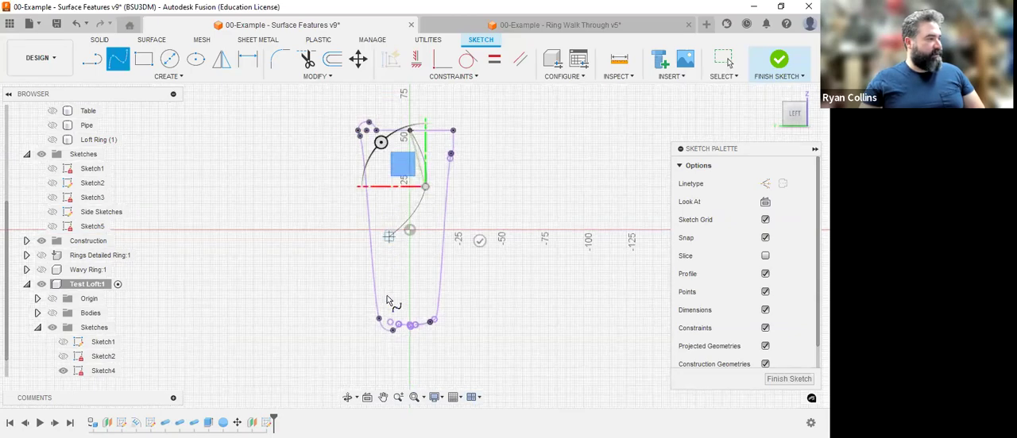
click(390, 237)
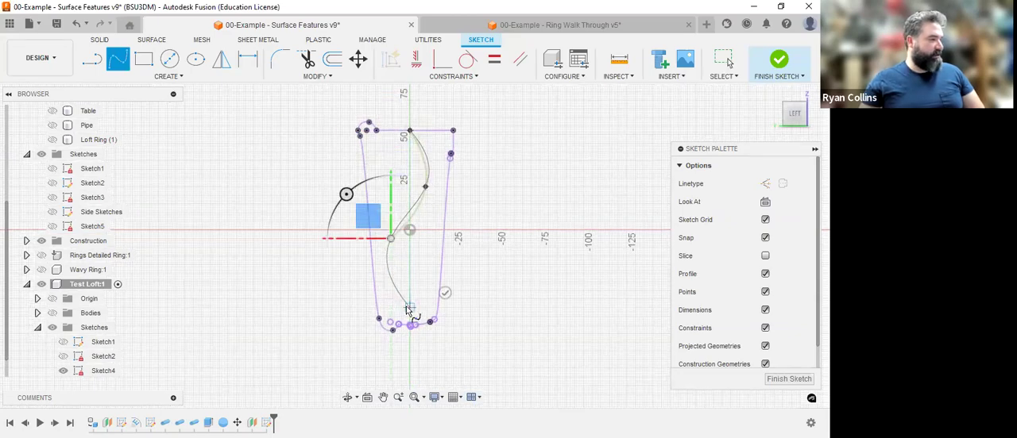
scroll(410, 332, up, 6)
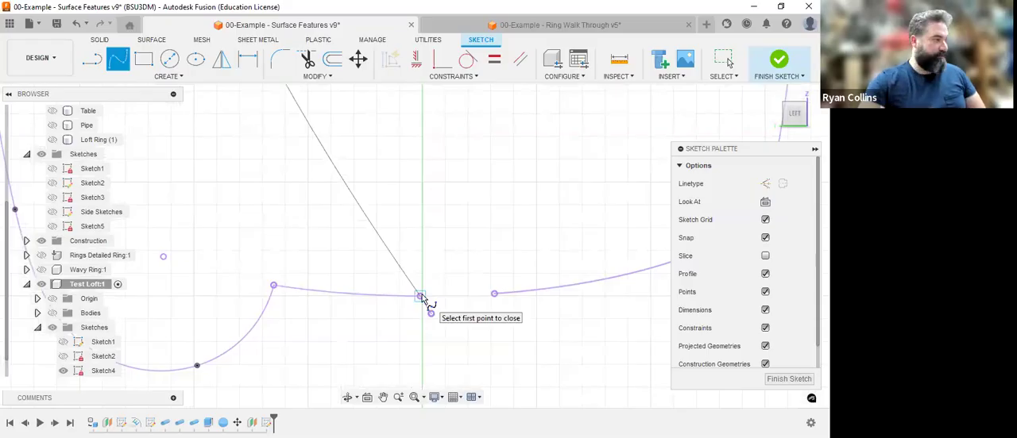
click(421, 297)
scroll(421, 297, down, 8)
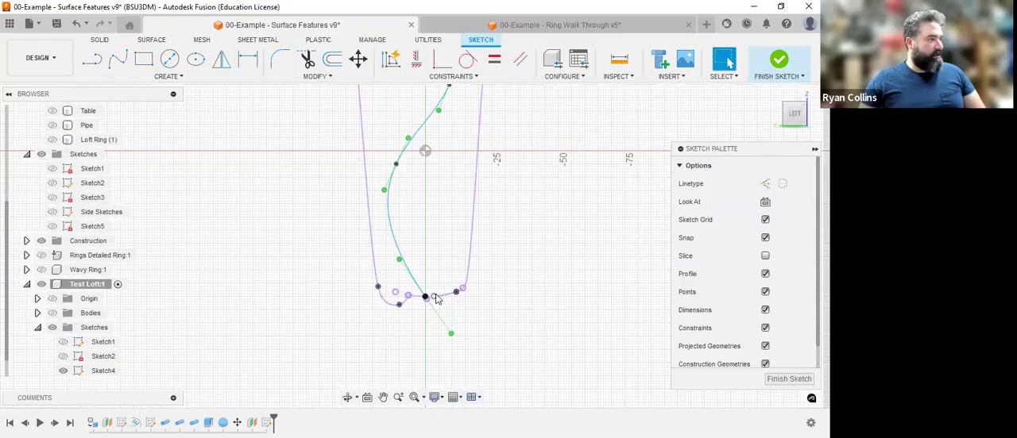
Move the spline's lower interior point to about Y 8 mm, Z -16 mm, finish the sketch and show the bodies.
scroll(433, 229, down, 2)
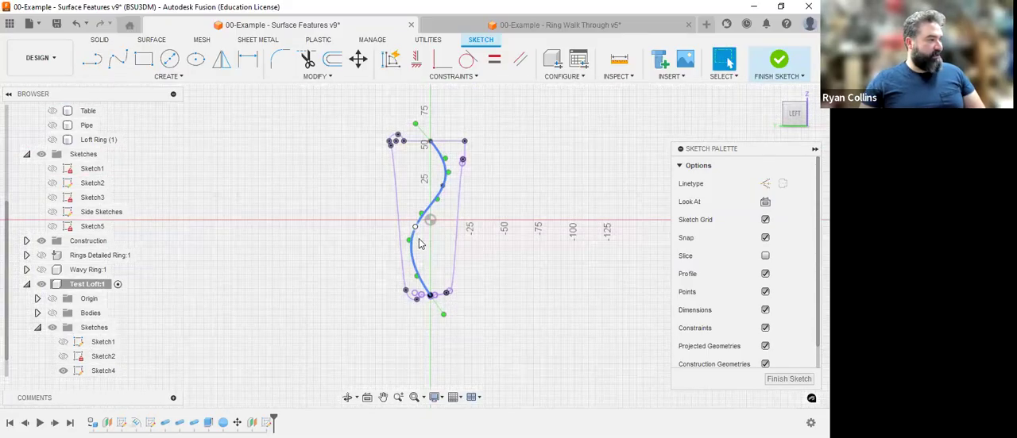
click(419, 242)
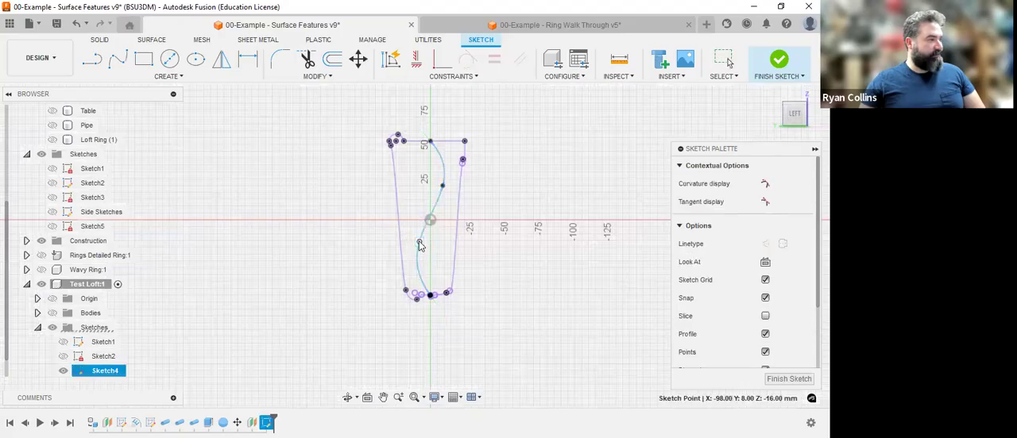
click(780, 61)
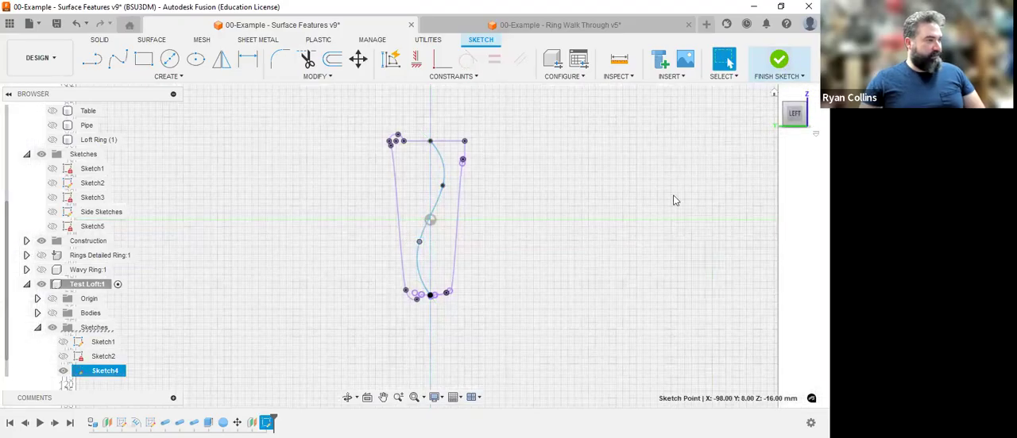
click(53, 313)
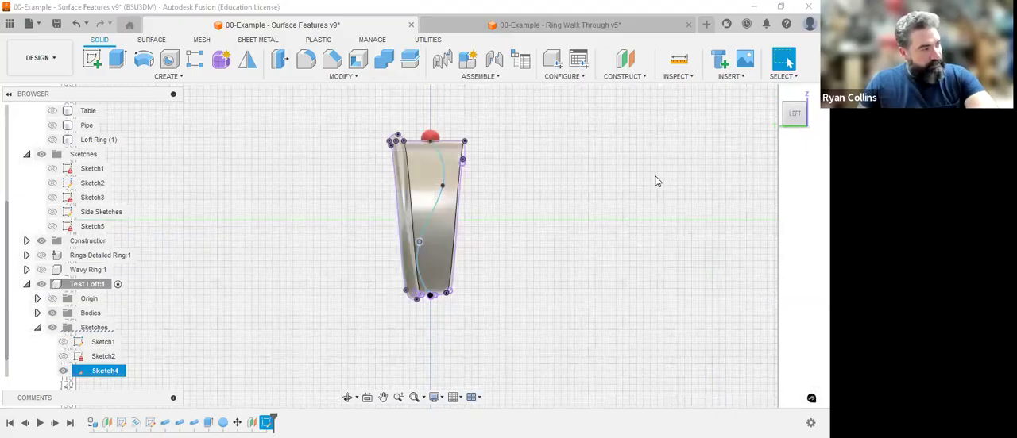
Start a new sketch on the YZ origin plane through the ring's centre.
key(F6)
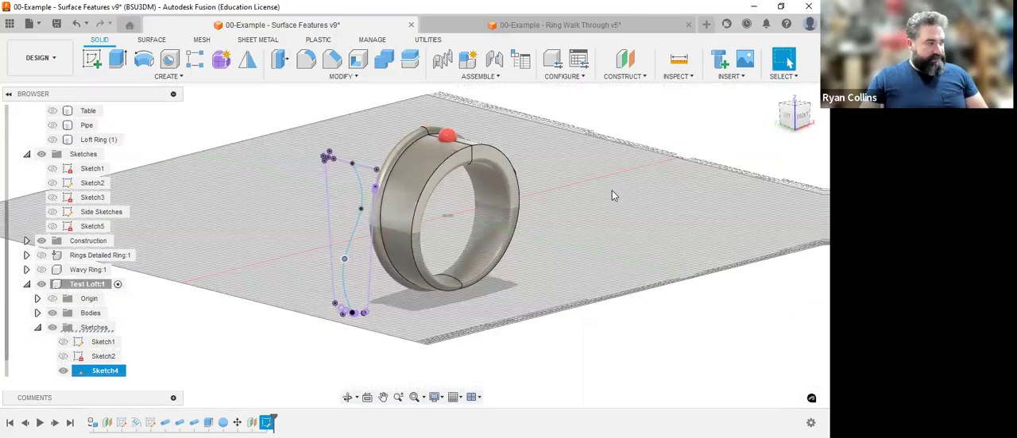
click(178, 78)
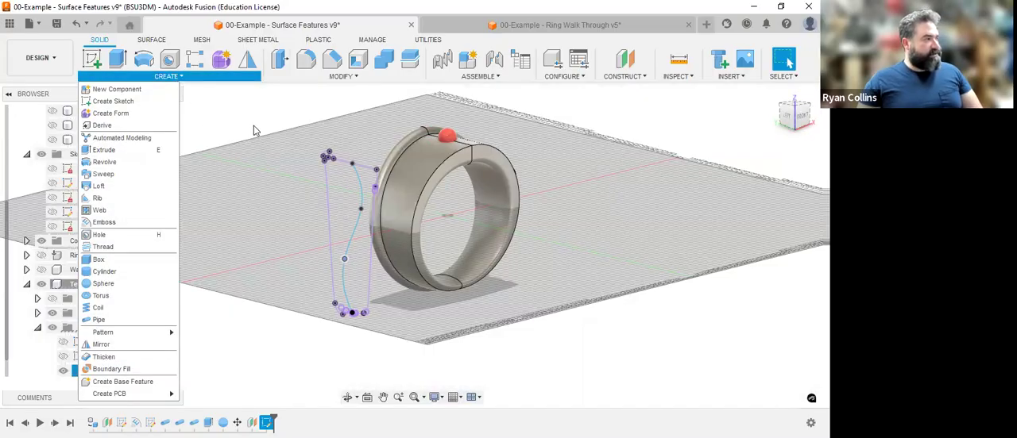
click(113, 101)
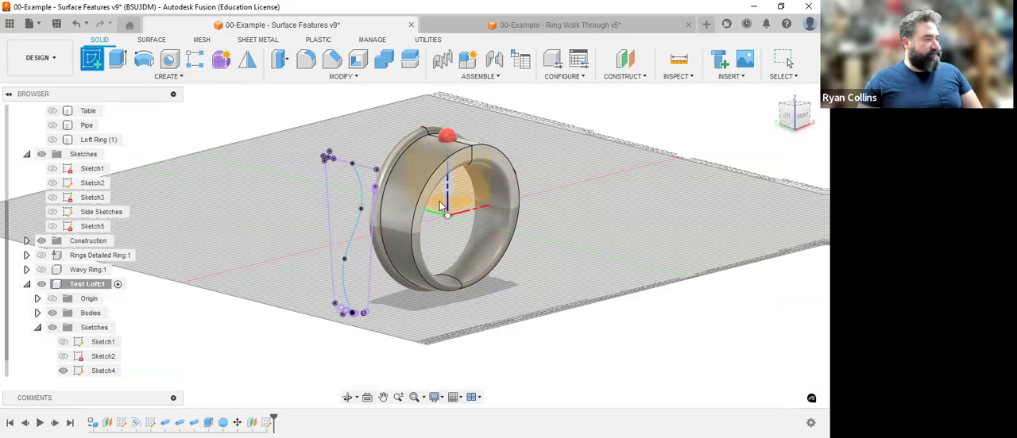
click(442, 206)
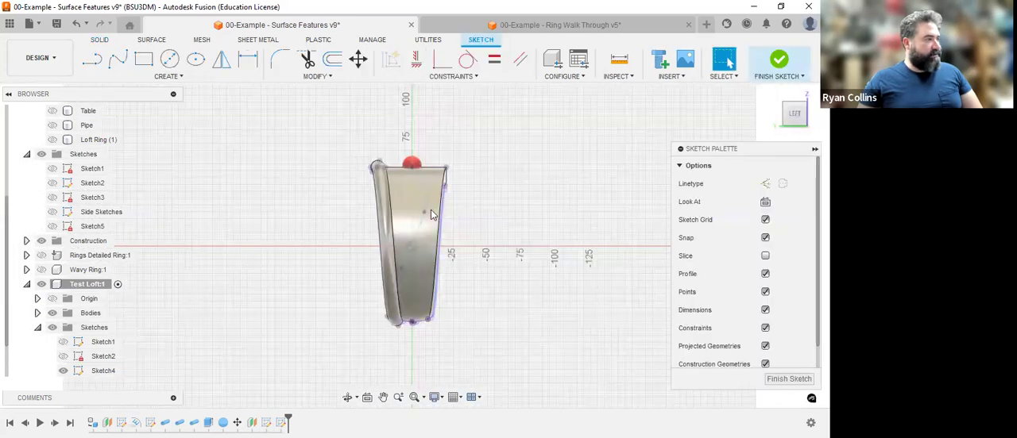
Start a Project to Surface with the ring's outer face as the target and the S-shaped spline as the curve.
click(183, 76)
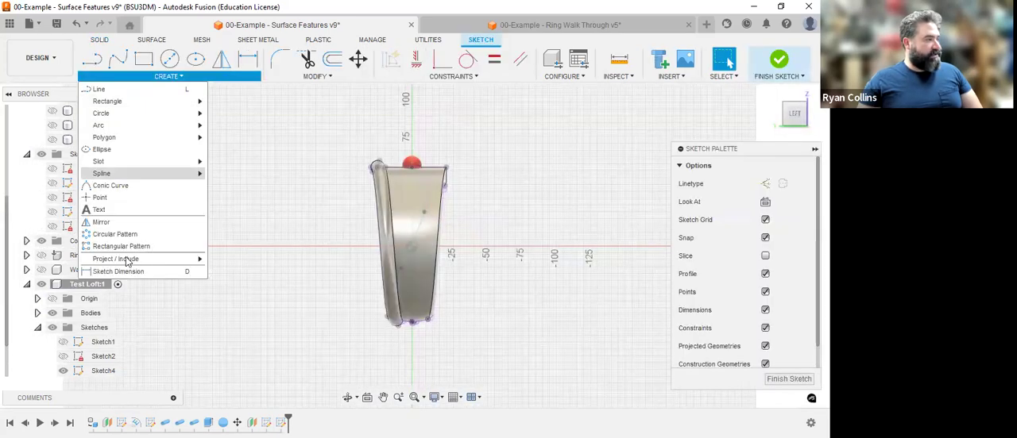
mouse_move(168, 260)
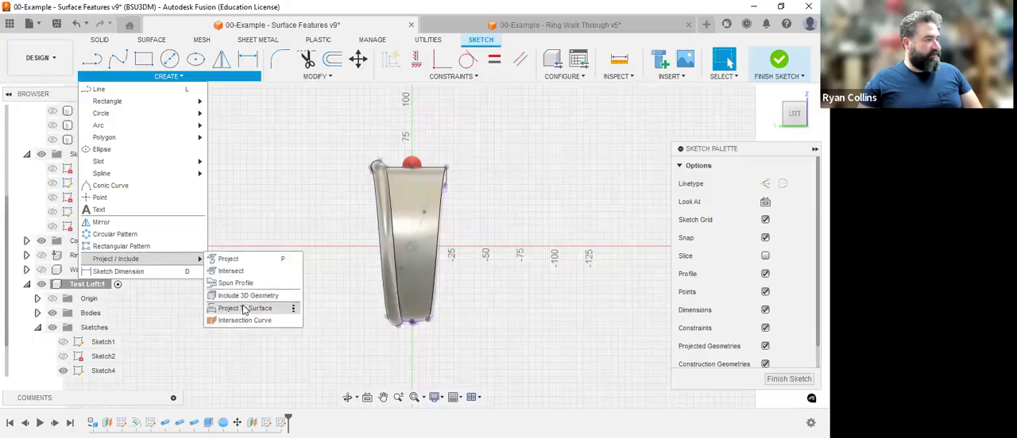
click(413, 215)
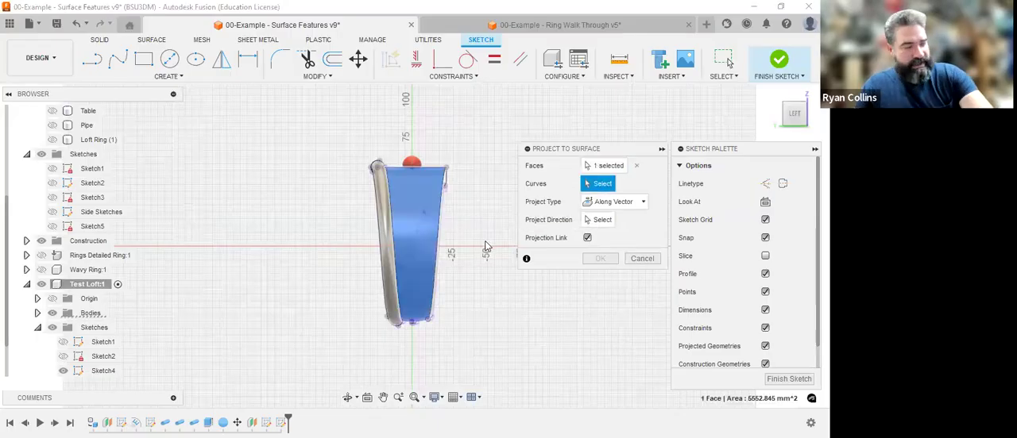
shift+middle_drag(435, 251, 321, 253)
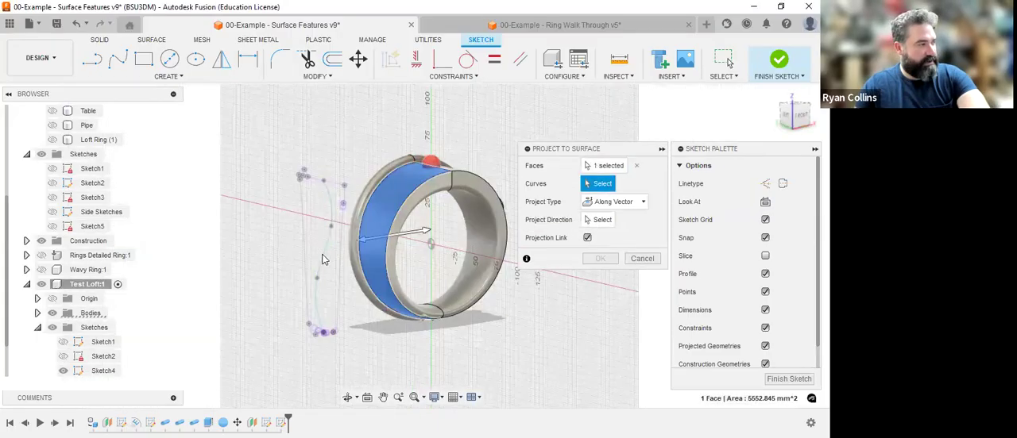
click(325, 254)
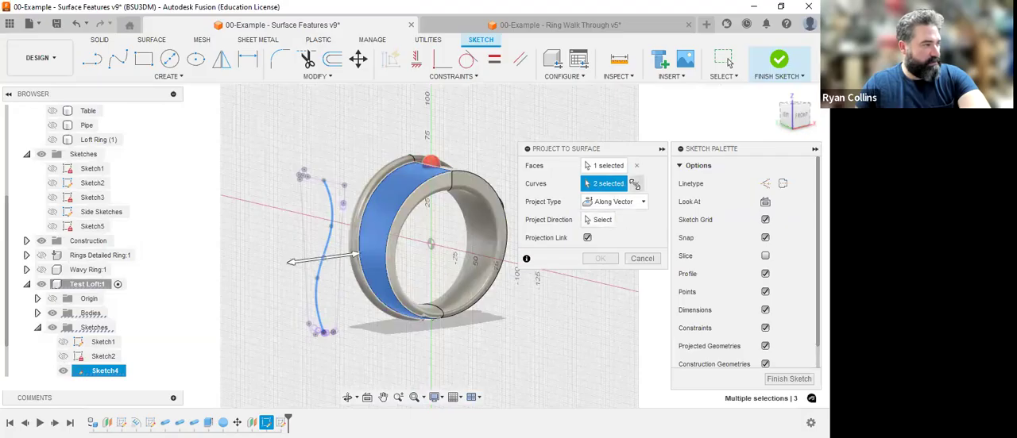
click(330, 243)
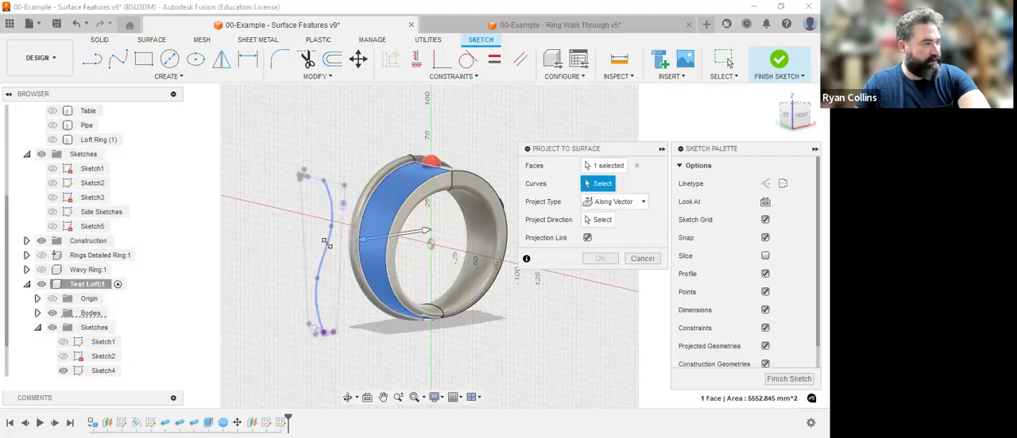
click(328, 238)
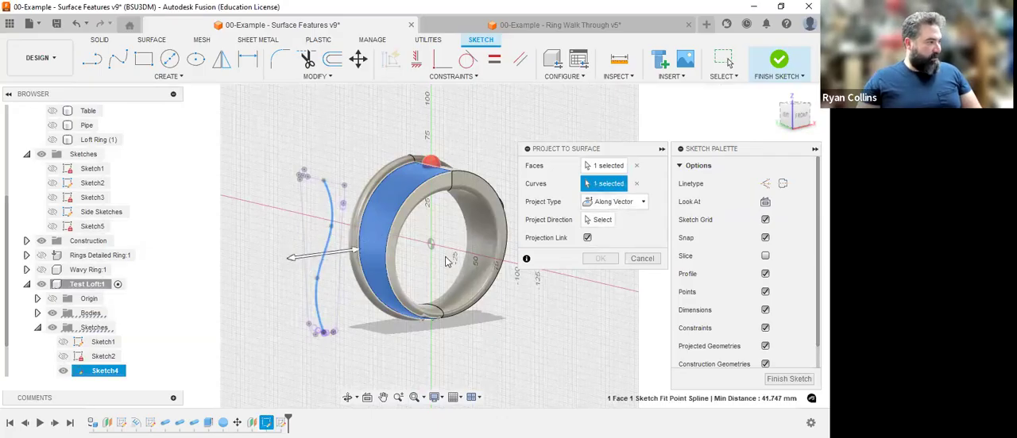
Project the spline onto the face with the Along Vector type, using the X axis as direction, and finish the sketch.
click(598, 220)
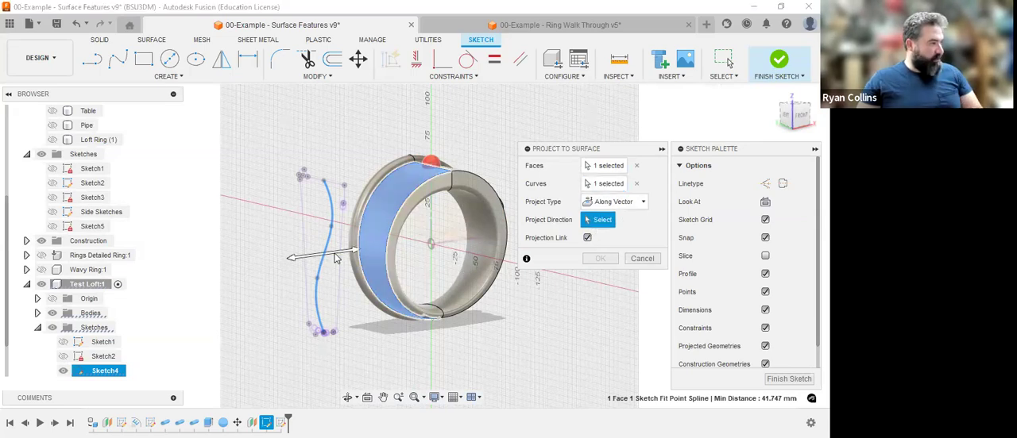
click(612, 203)
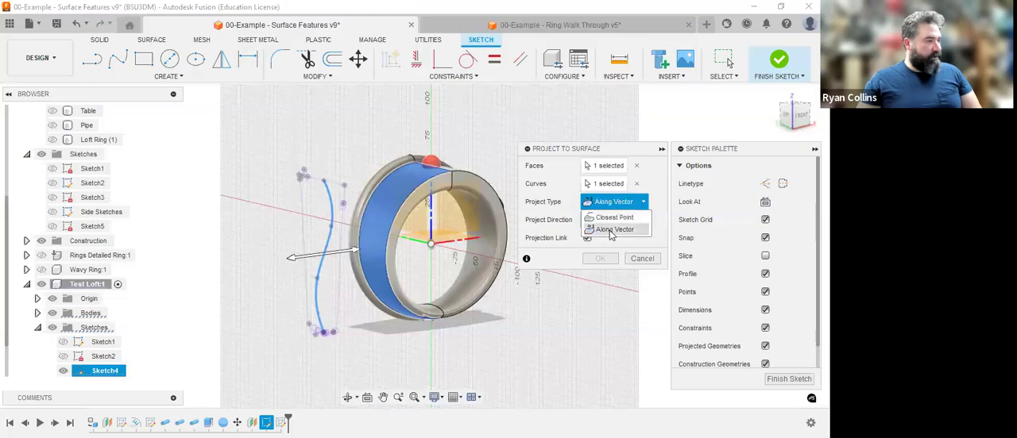
click(445, 243)
middle_drag(445, 243, 432, 289)
scroll(432, 289, up, 1)
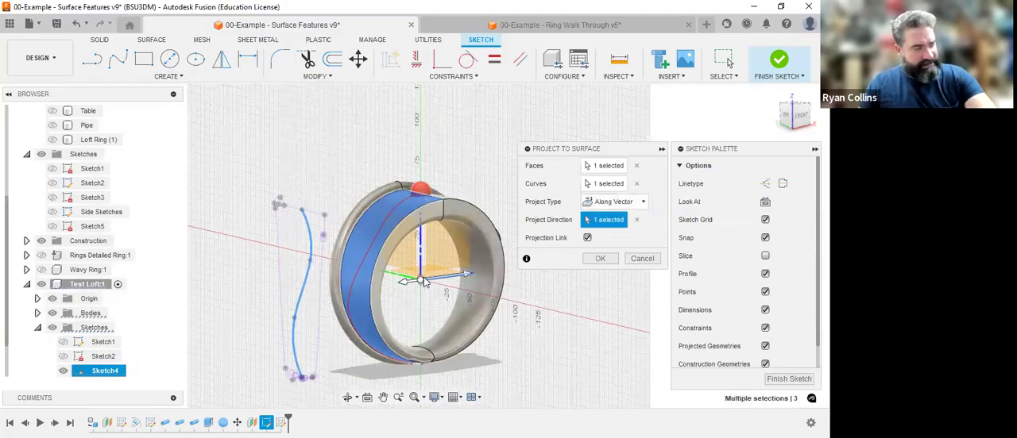
shift+middle_drag(425, 283, 385, 242)
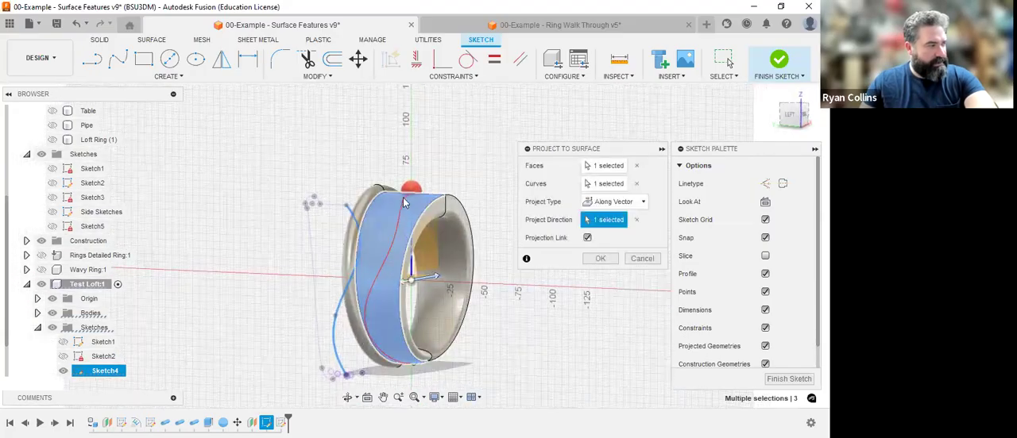
click(601, 259)
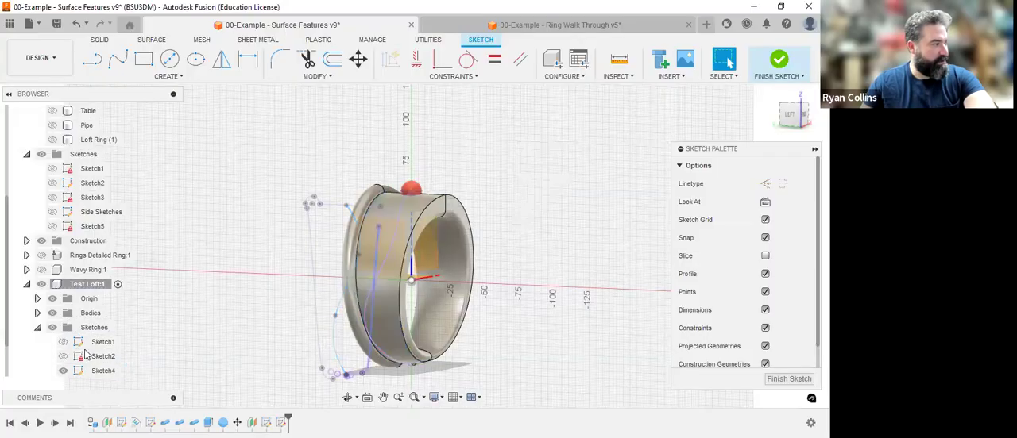
shift+middle_drag(536, 263, 572, 255)
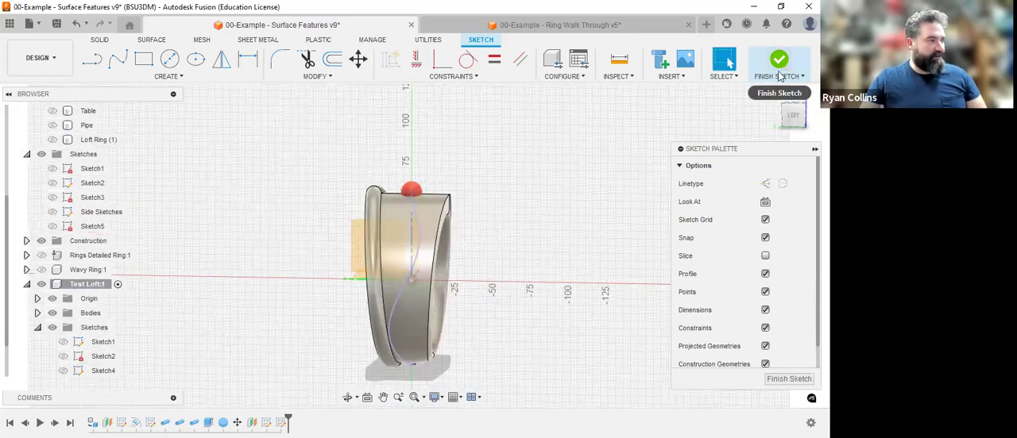
click(781, 75)
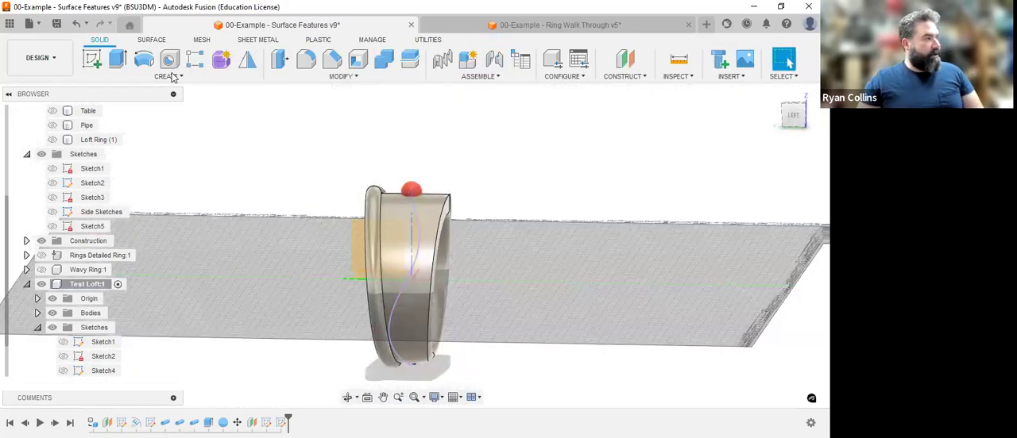
Set up a Pattern on Path of the red sphere body along the projected spline, extending about 143 mm.
click(174, 77)
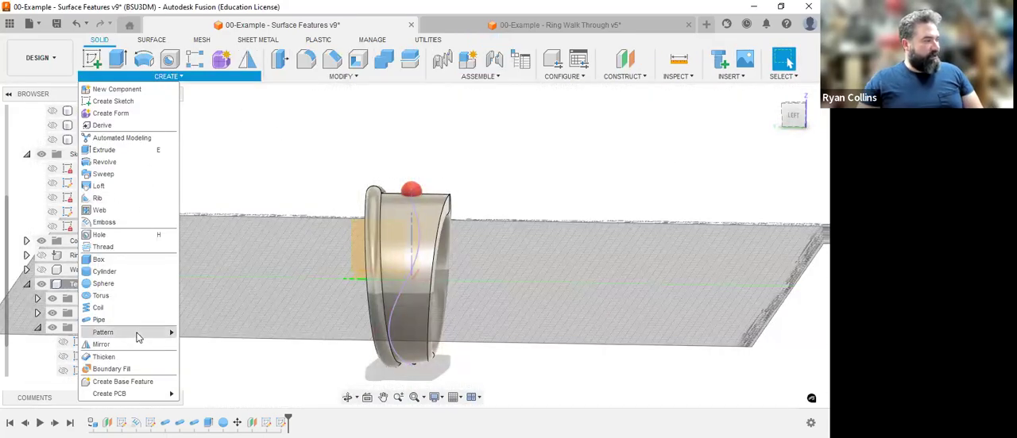
mouse_move(138, 337)
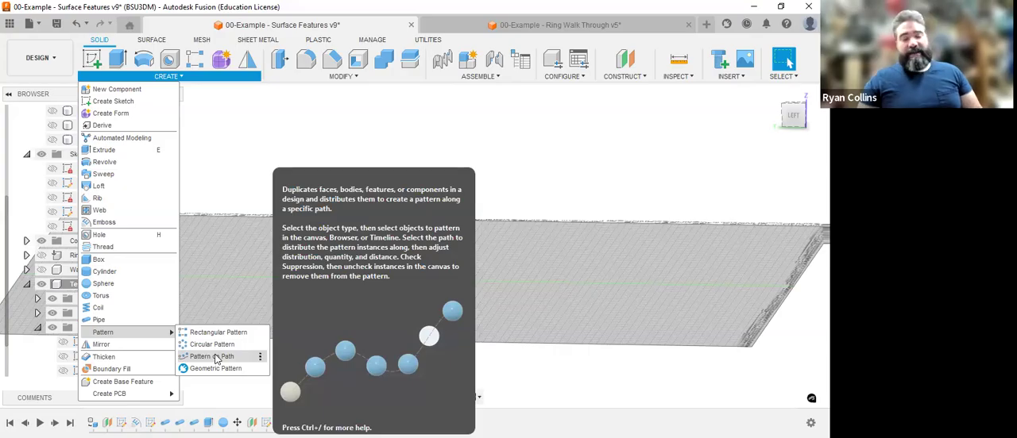
click(217, 358)
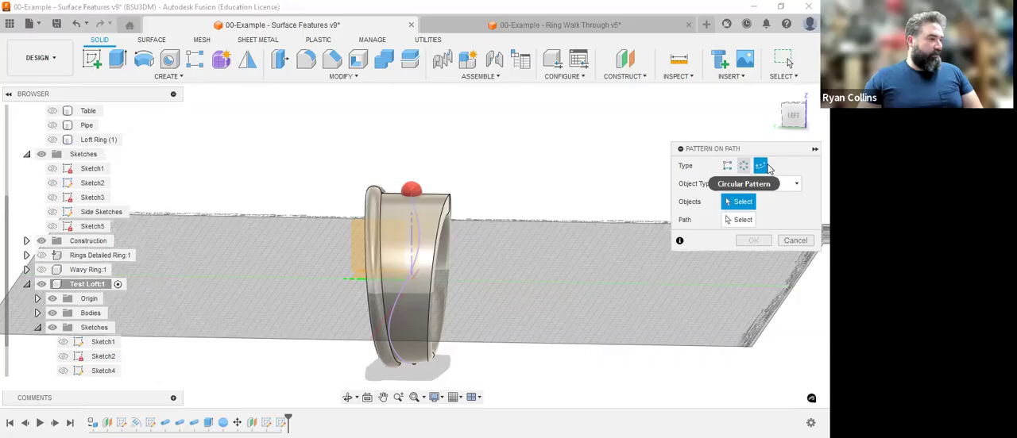
click(407, 192)
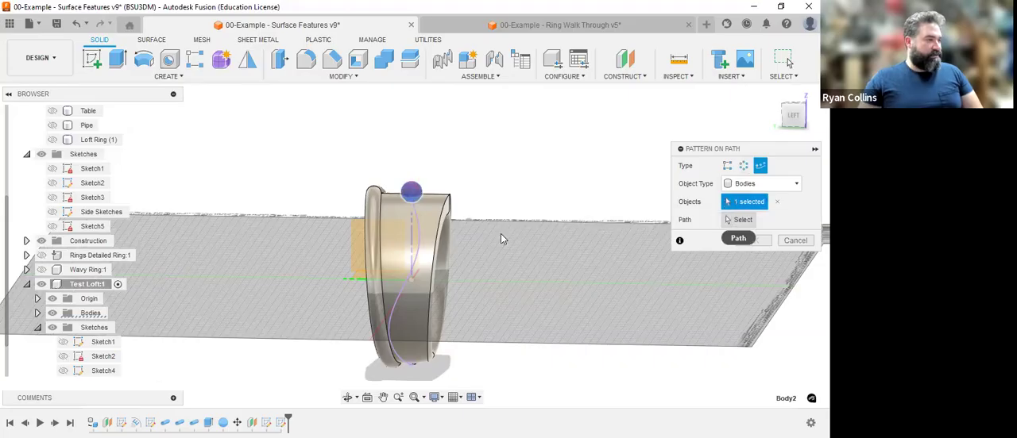
click(401, 301)
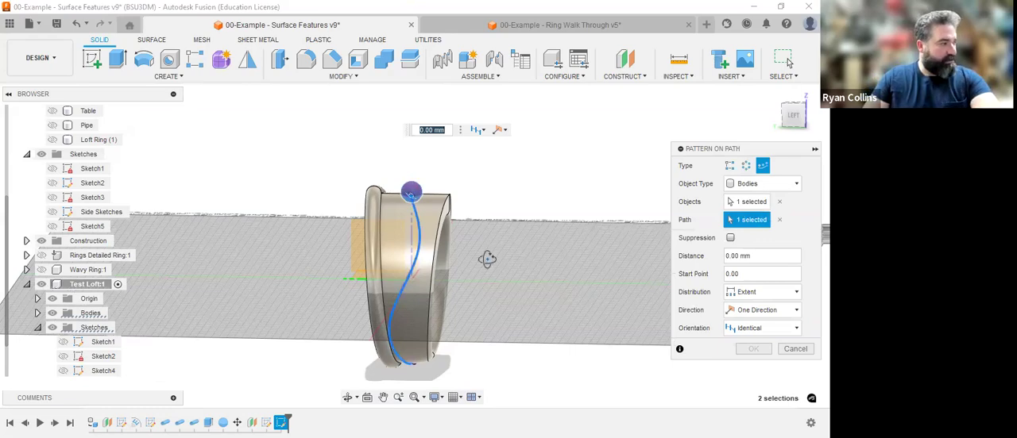
shift+middle_drag(513, 281, 514, 282)
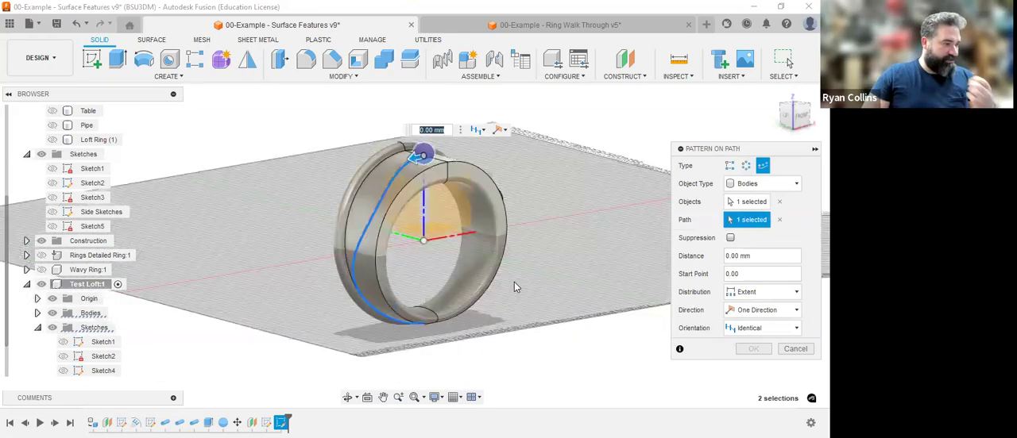
drag(412, 165, 367, 311)
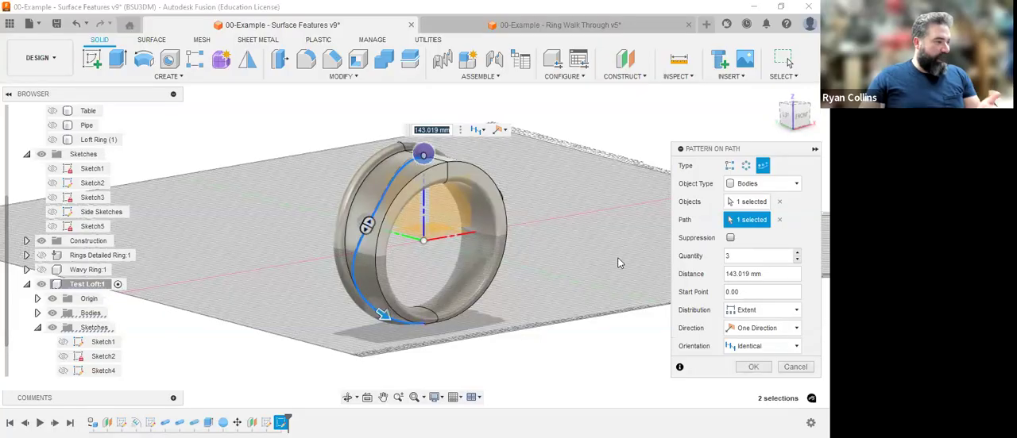
Set the path pattern's quantity to 4 and its orientation to Path Direction, and create the pattern.
click(797, 253)
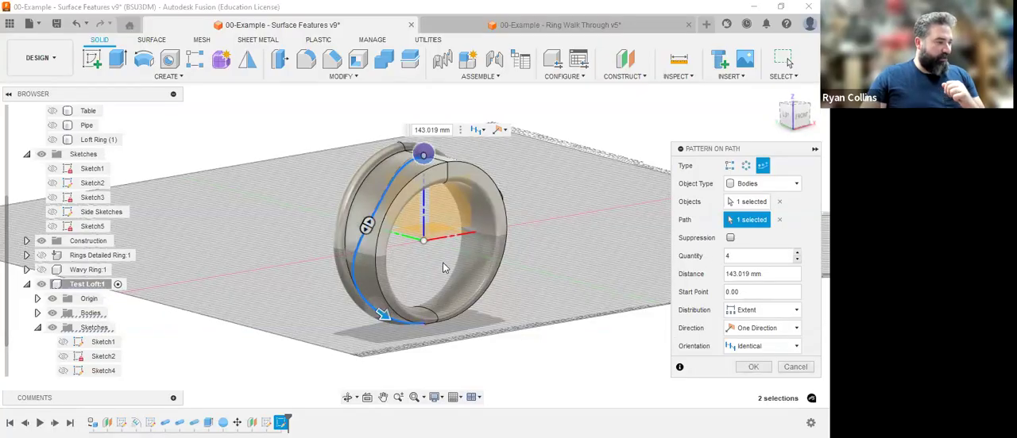
scroll(373, 282, up, 3)
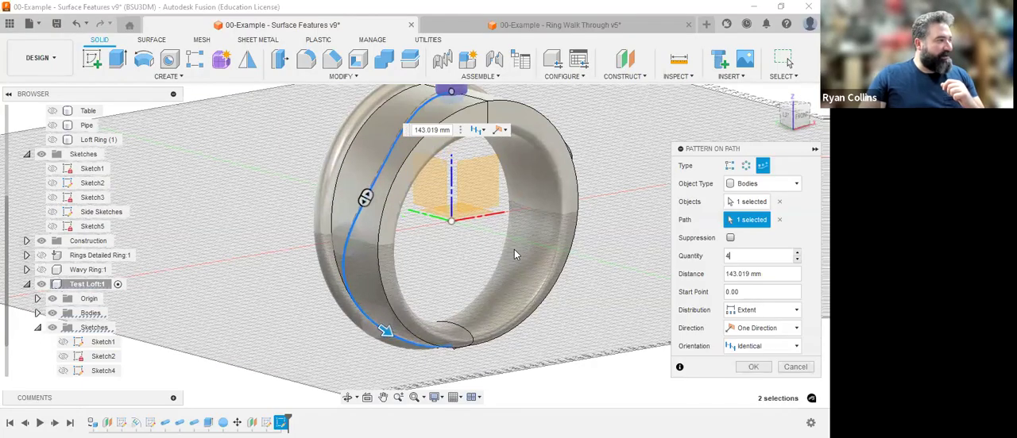
click(761, 347)
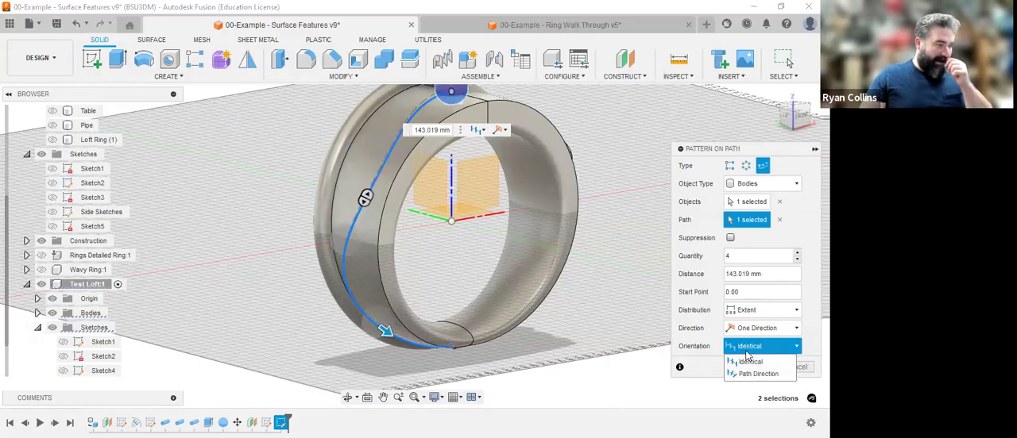
click(751, 359)
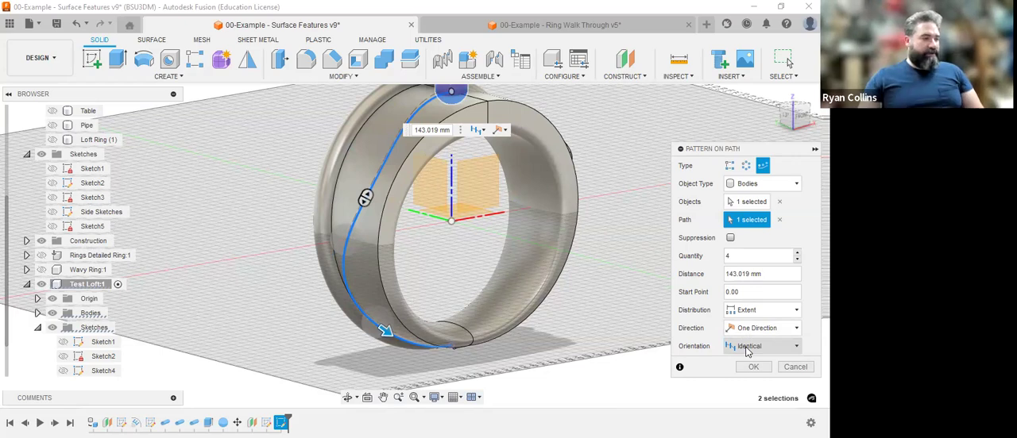
click(746, 347)
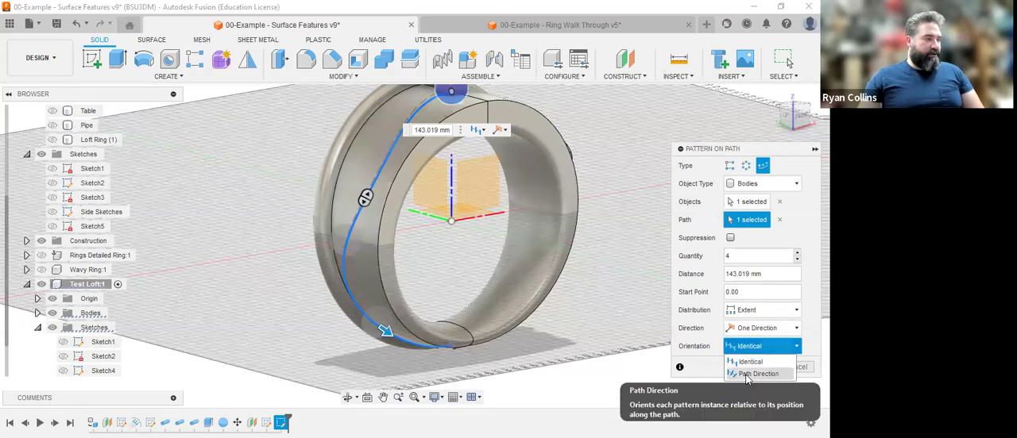
click(747, 374)
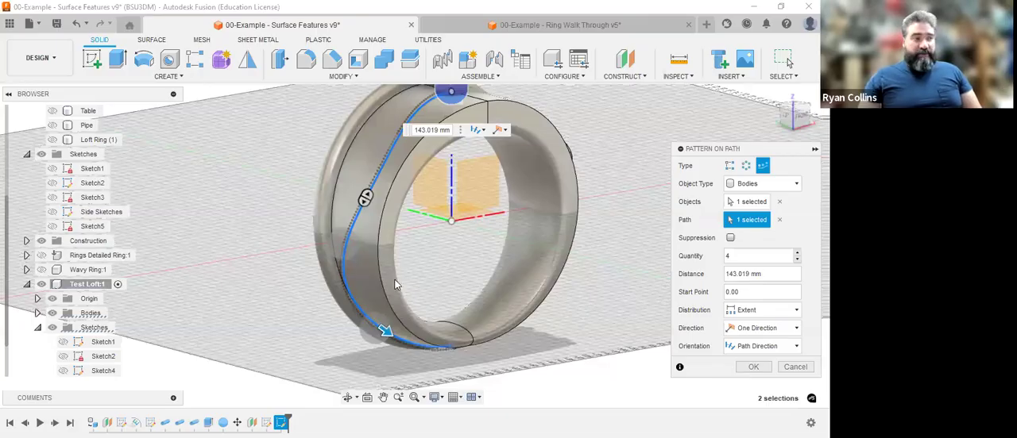
middle_drag(395, 263, 396, 285)
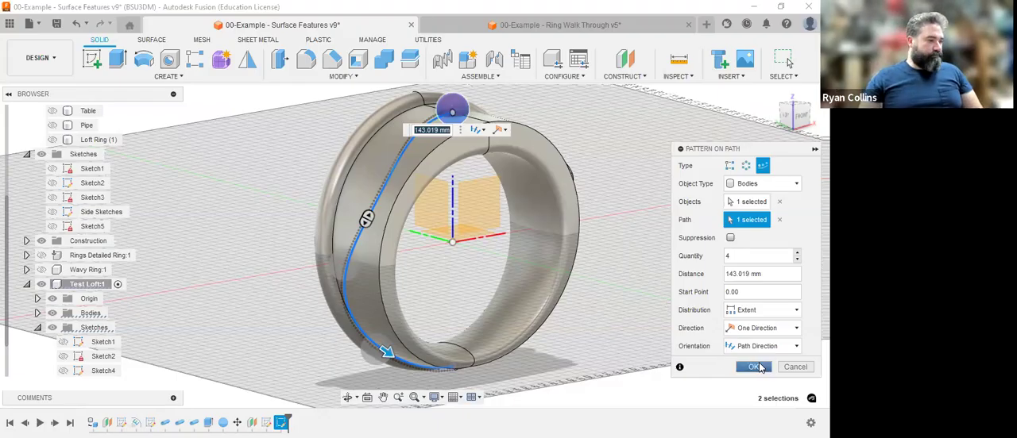
click(757, 367)
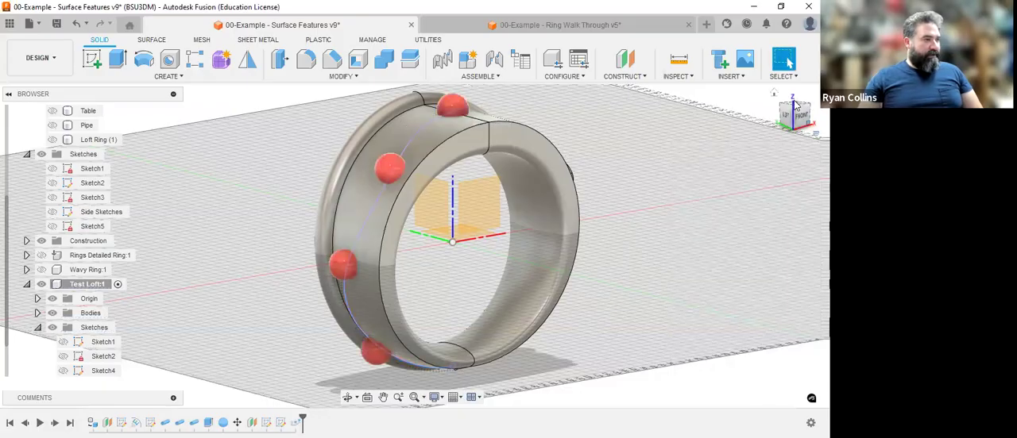
View the ring squarely from the left side and save the design with the version description "Pattern on Path".
click(803, 115)
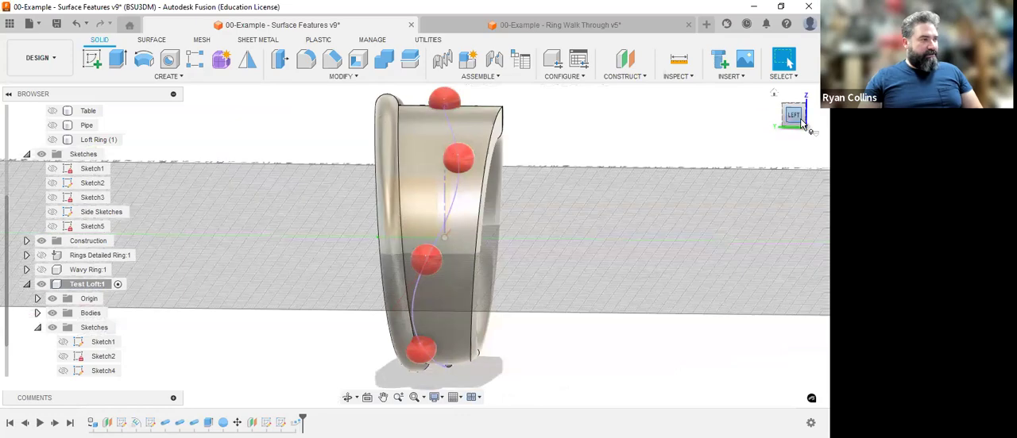
click(799, 119)
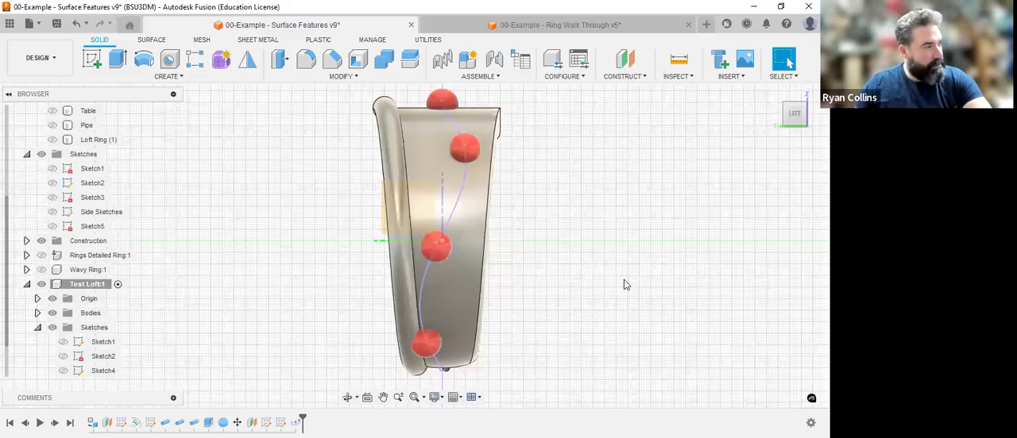
key(ctrl+s)
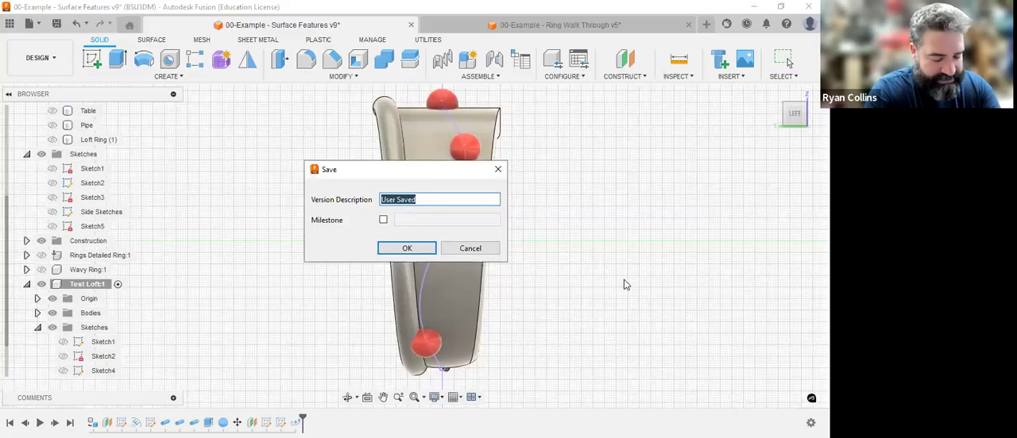
text(Patter)
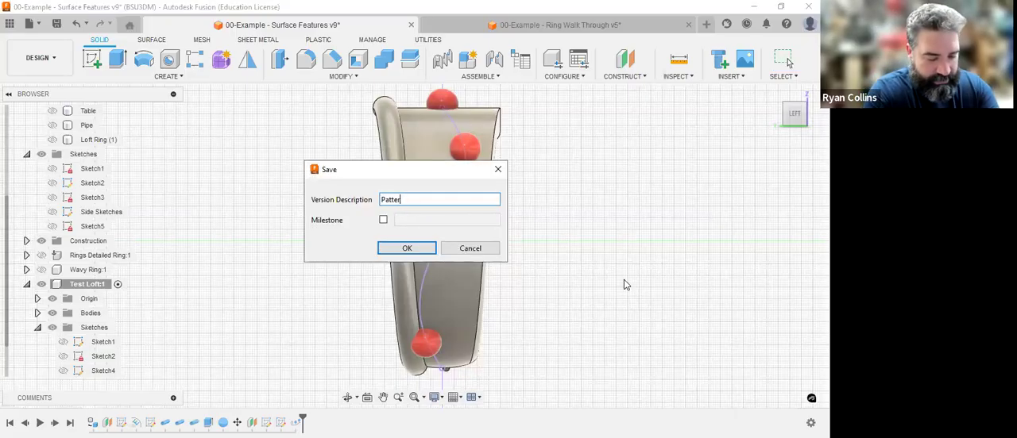
text(n on Path)
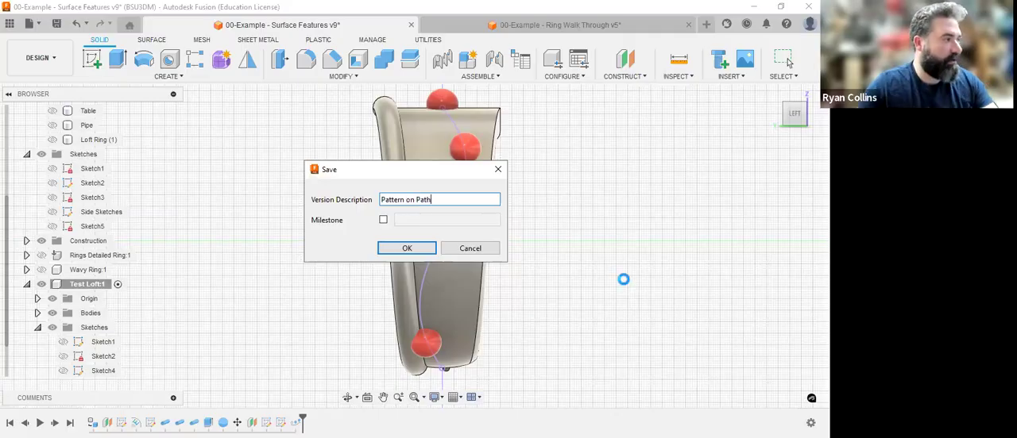
key(Return)
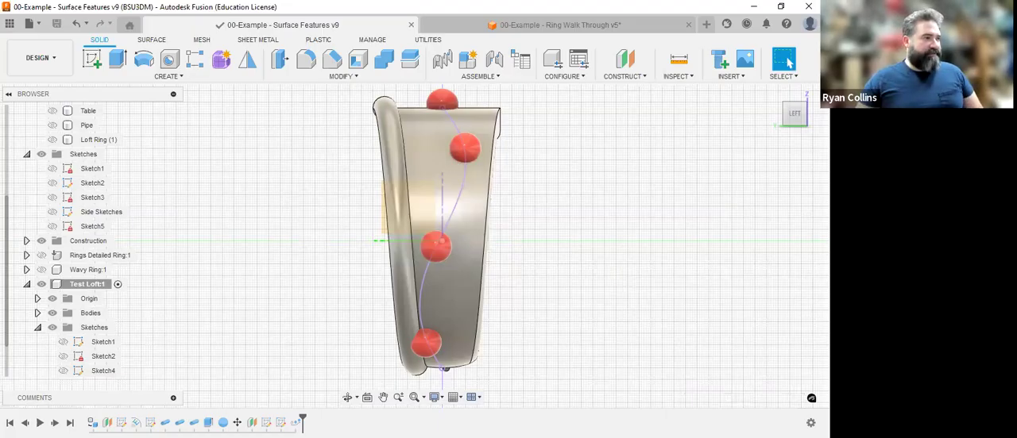
click(781, 93)
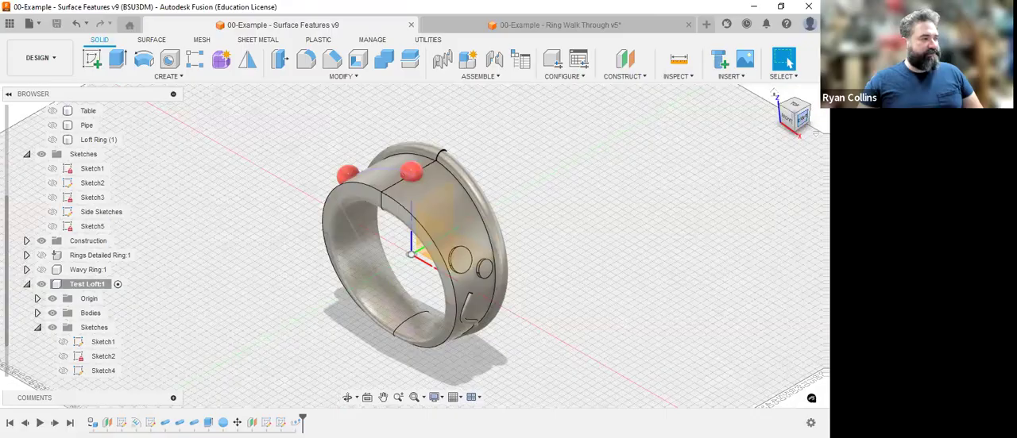
drag(799, 119, 787, 116)
shift+middle_drag(572, 239, 445, 235)
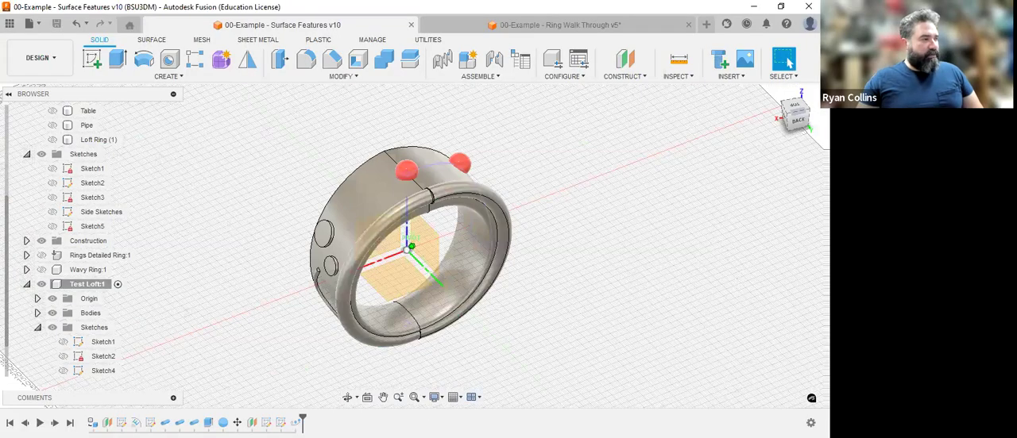
drag(821, 123, 804, 128)
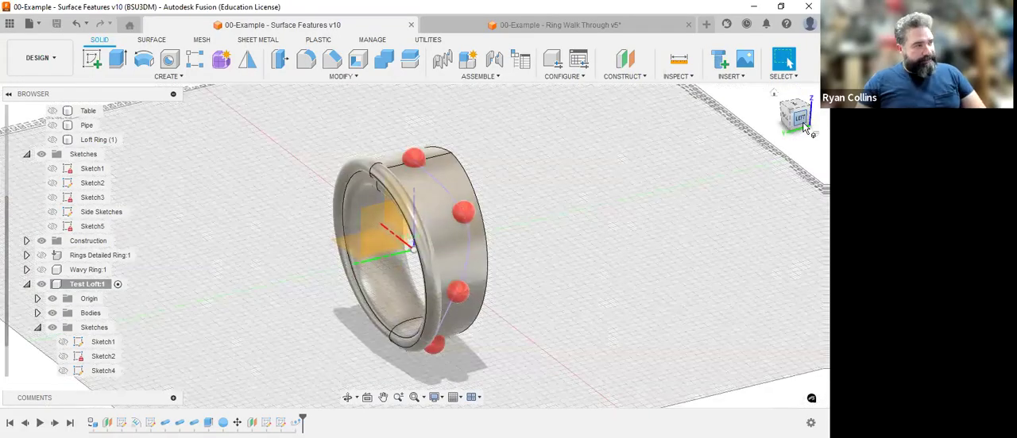
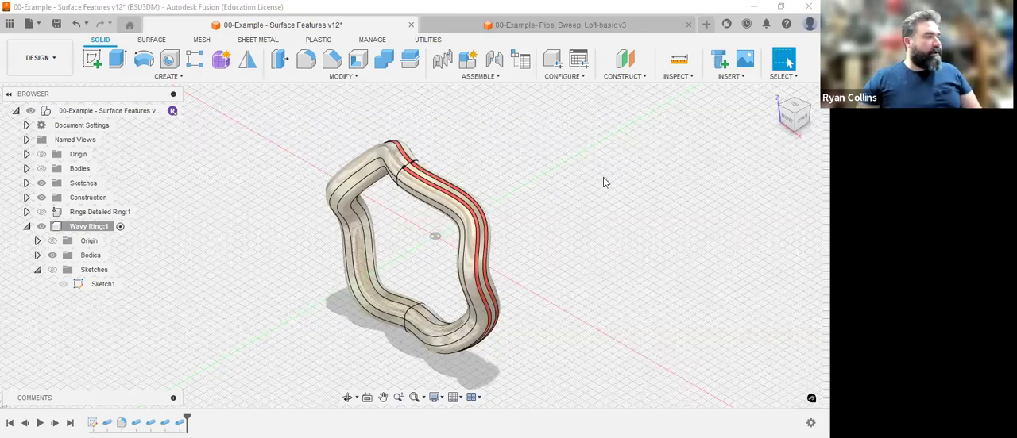
Examine the wavy ring's two red inlaid bands up close, from several angles and squarely from the right side.
drag(803, 119, 786, 116)
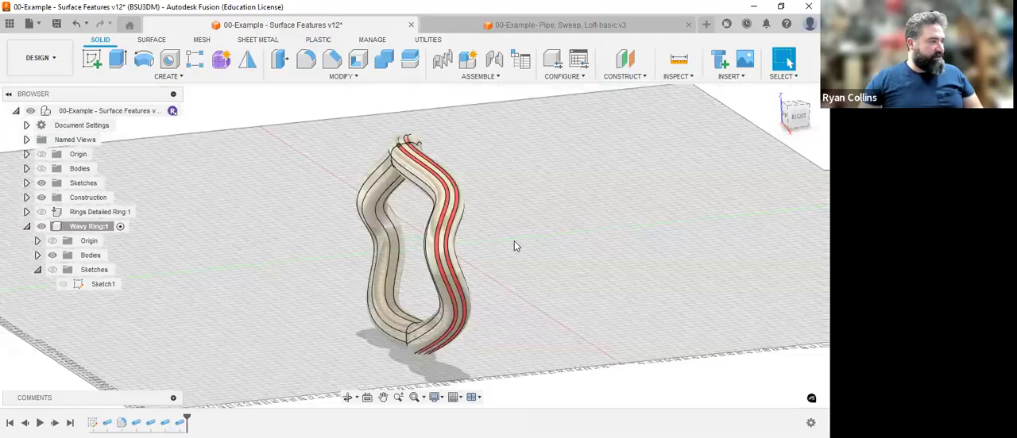
scroll(505, 236, up, 5)
drag(798, 119, 784, 119)
scroll(290, 208, up, 5)
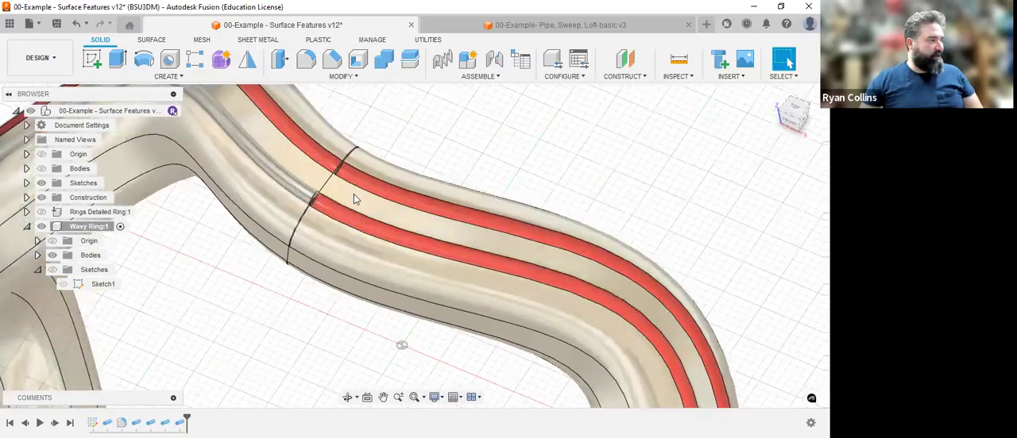
drag(772, 107, 782, 99)
middle_drag(651, 279, 731, 433)
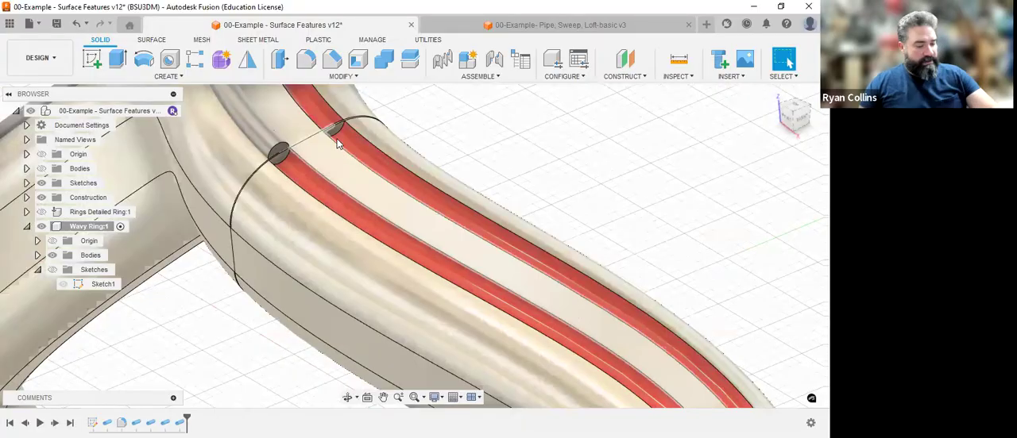
shift+middle_drag(336, 132, 329, 131)
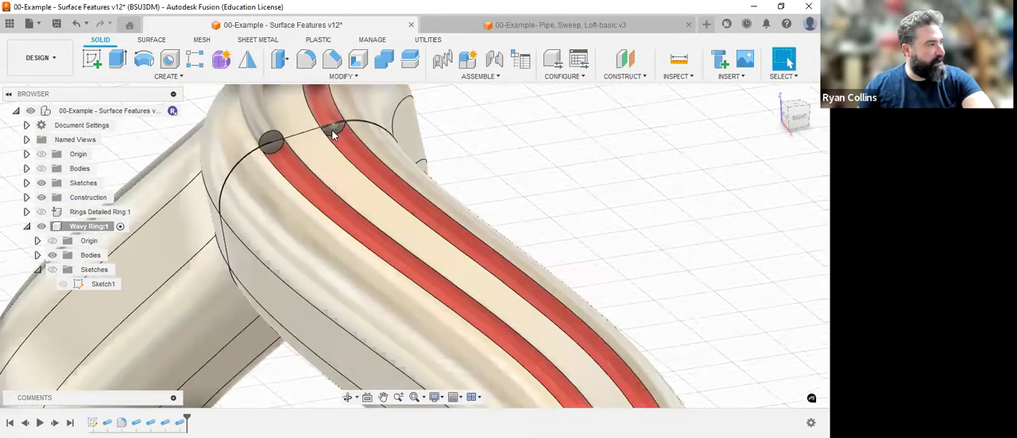
scroll(342, 159, down, 6)
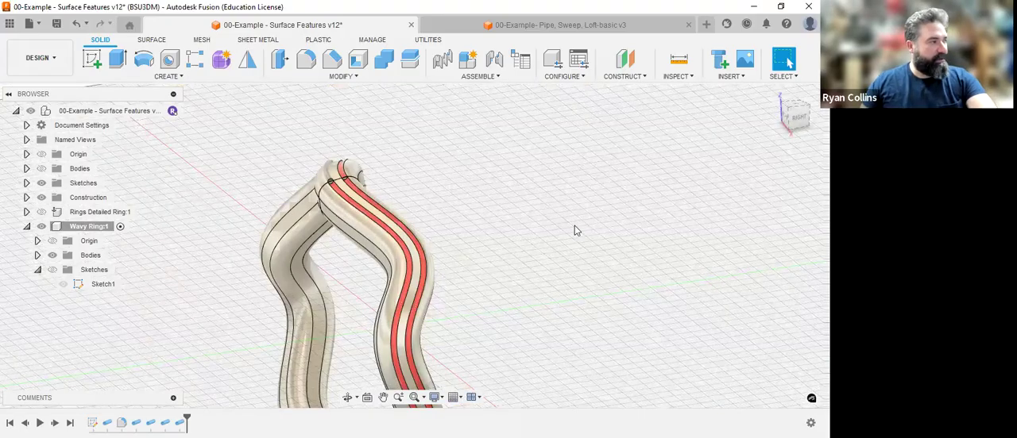
shift+middle_drag(574, 228, 742, 138)
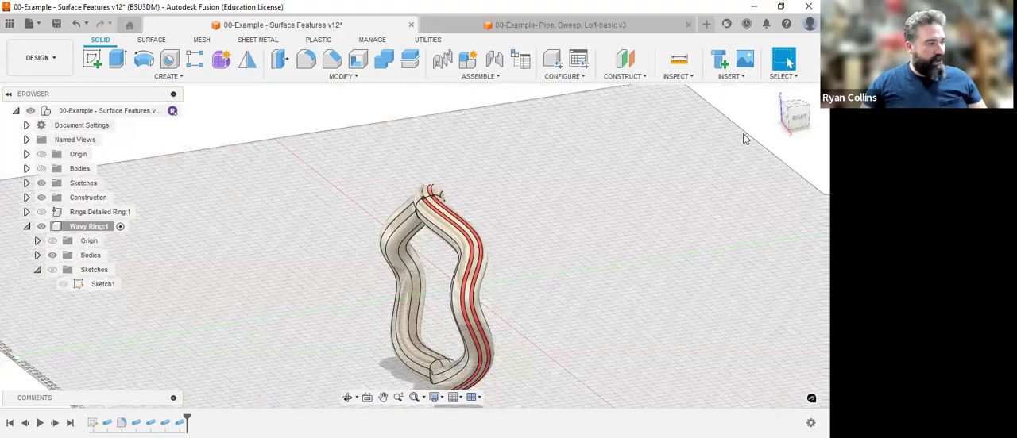
click(785, 113)
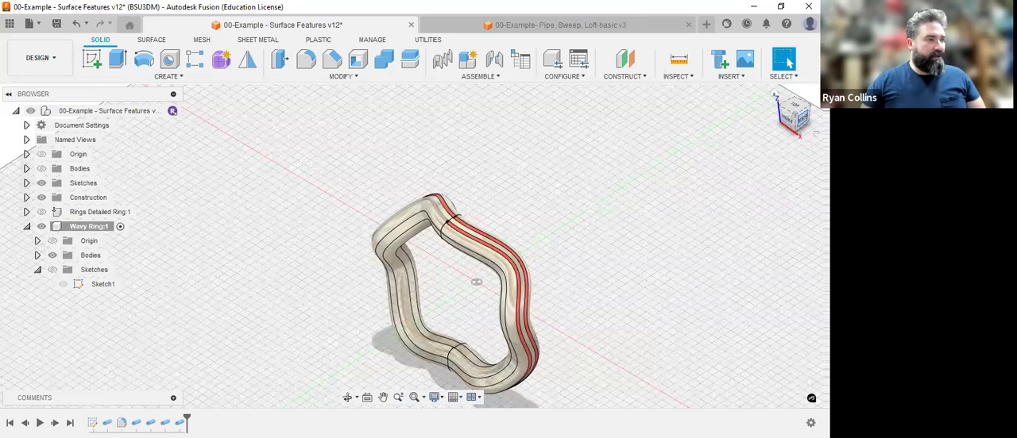
click(801, 120)
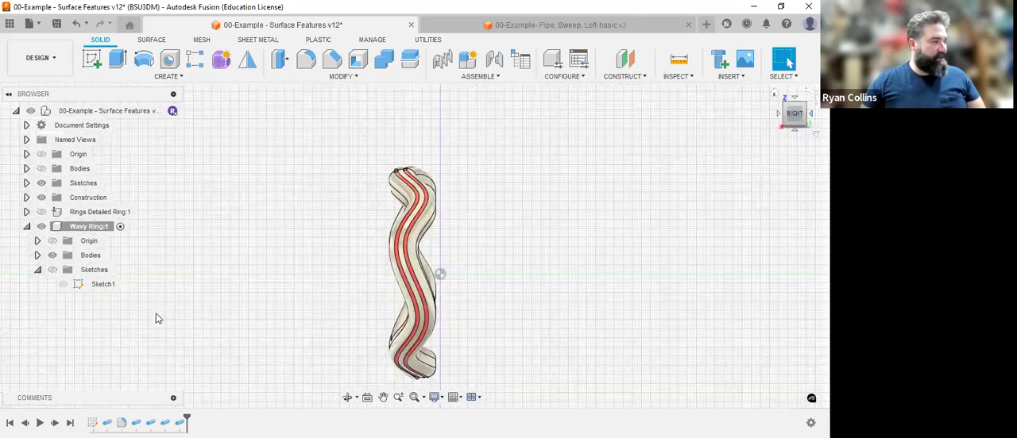
Roll the history back to just after the first sketch, display the wavy sketch to inspect its shape, and restore the full history.
drag(186, 421, 99, 421)
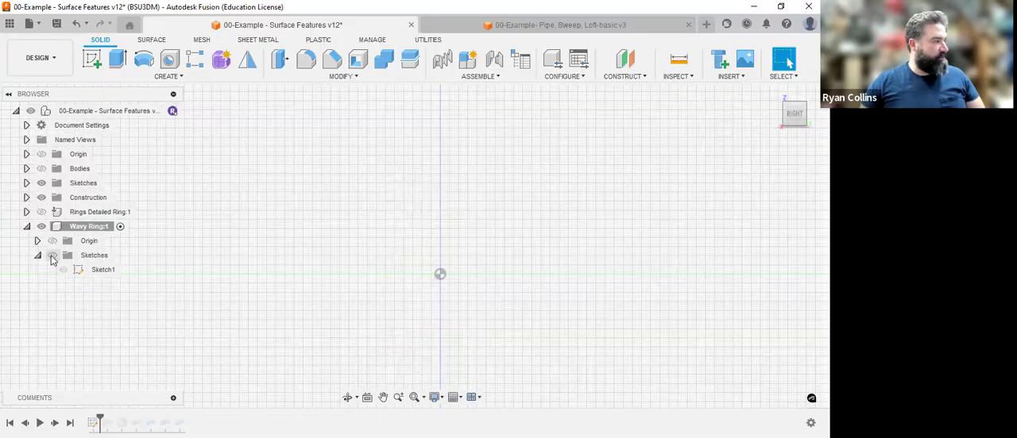
click(63, 270)
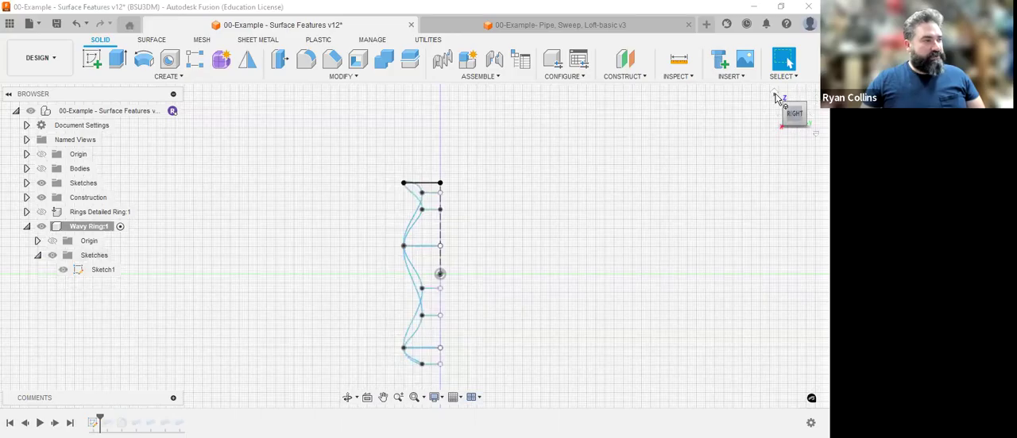
click(778, 97)
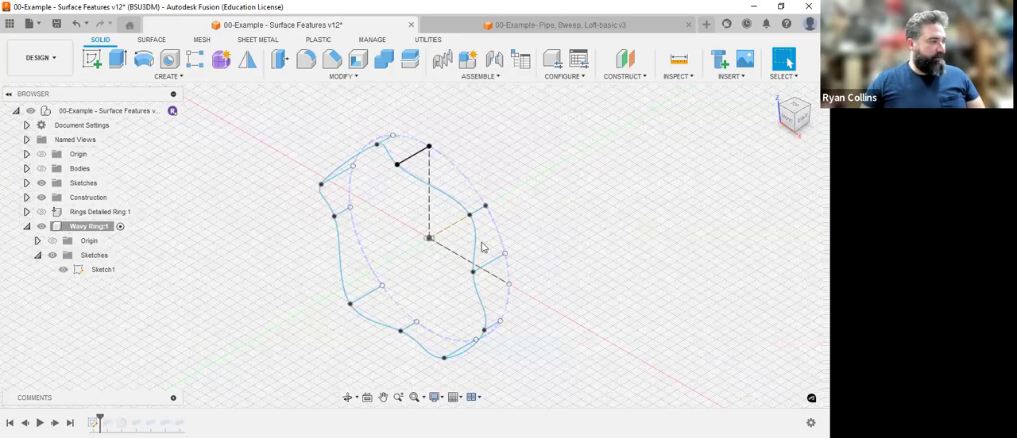
click(802, 120)
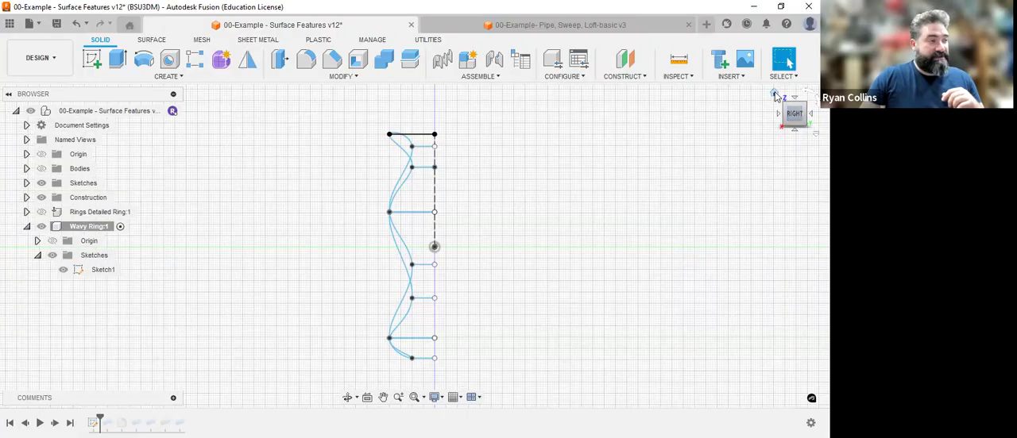
click(776, 96)
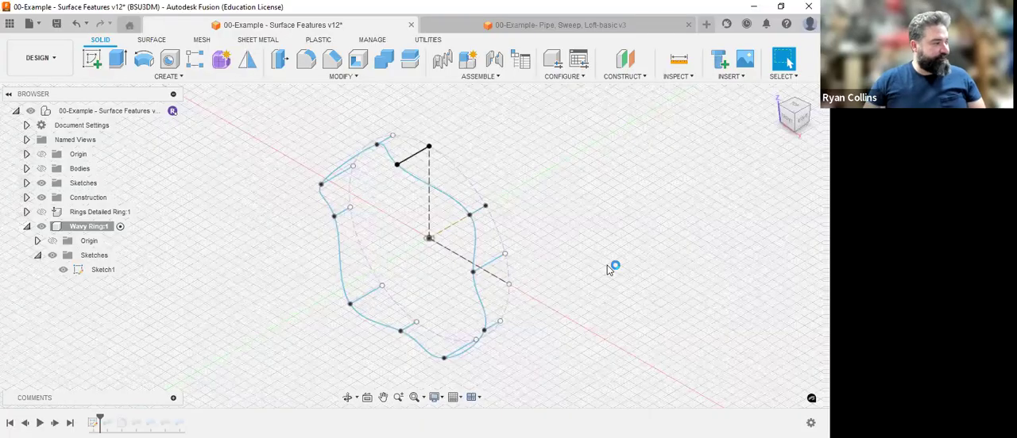
click(70, 423)
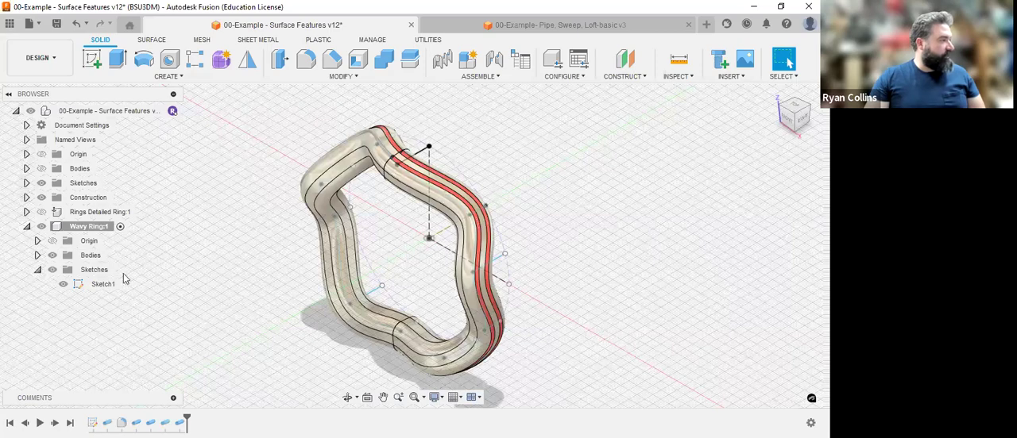
Hide Body1 and Body2 of the Wavy Ring component.
click(37, 255)
click(62, 270)
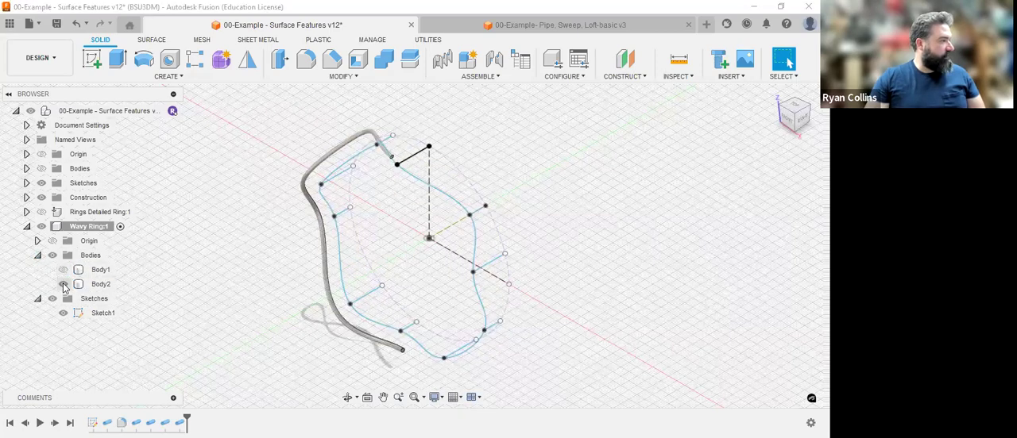
click(63, 285)
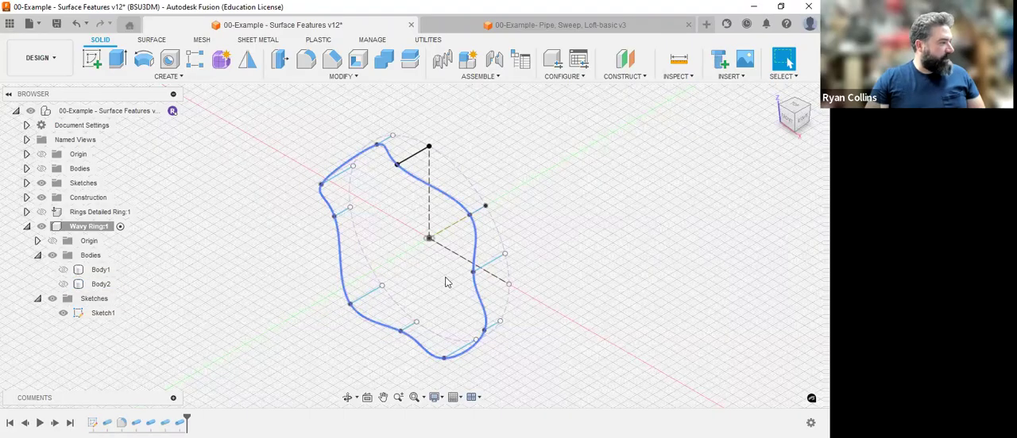
Rename the wavy ring's sketch as "Wave profile" and hide it.
double_click(104, 314)
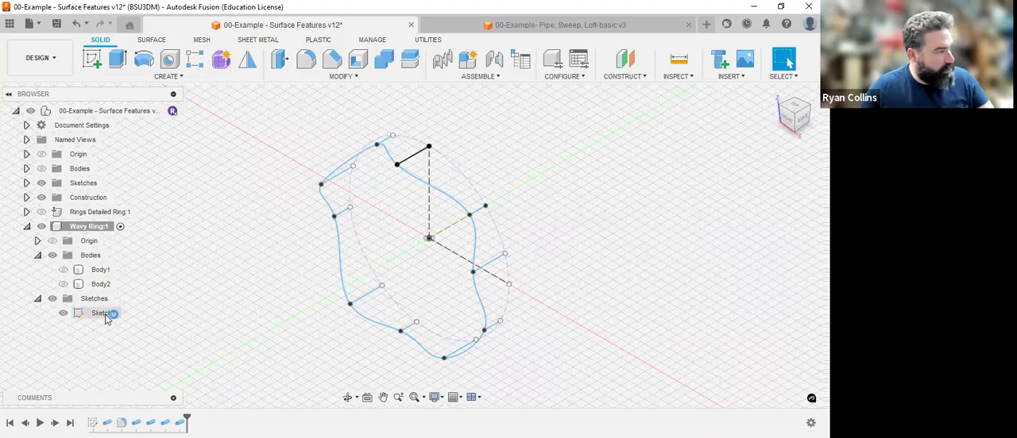
click(777, 65)
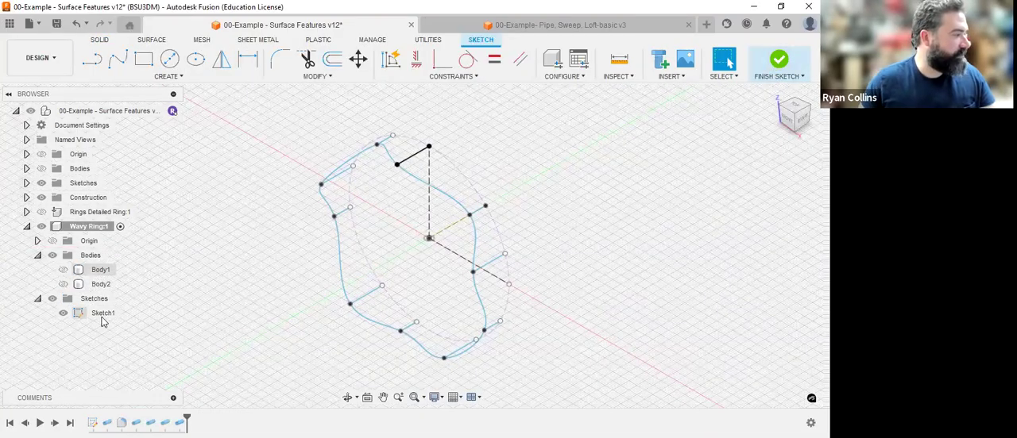
click(103, 313)
click(102, 315)
text(Wavy)
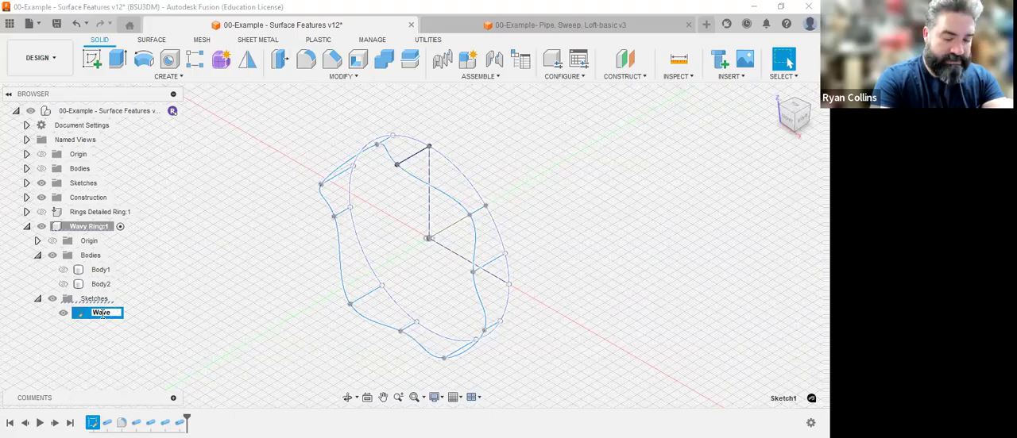
text( profile)
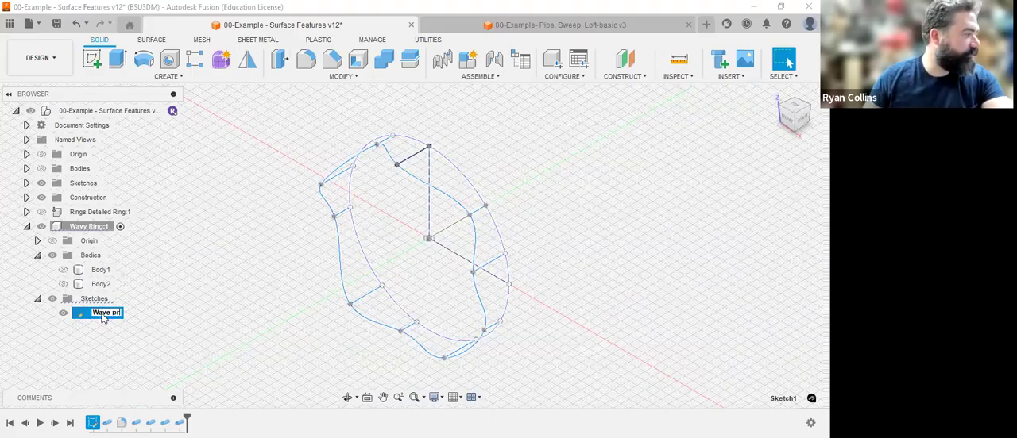
key(Return)
click(62, 315)
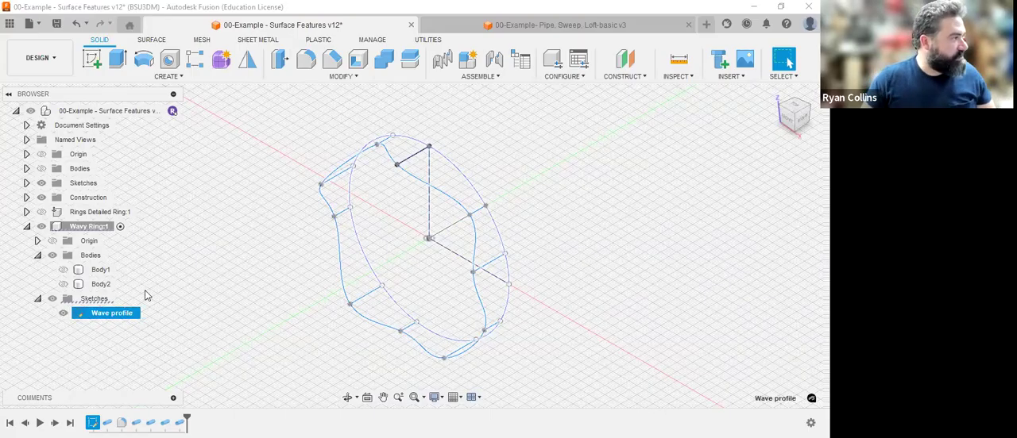
Create a sketch on the XZ plane and draw a 140 mm diameter circle centred on the origin.
click(93, 60)
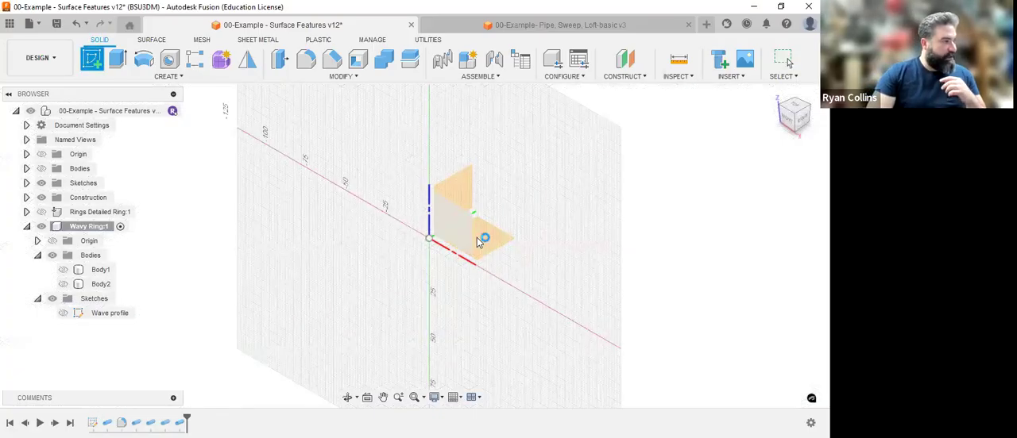
click(477, 237)
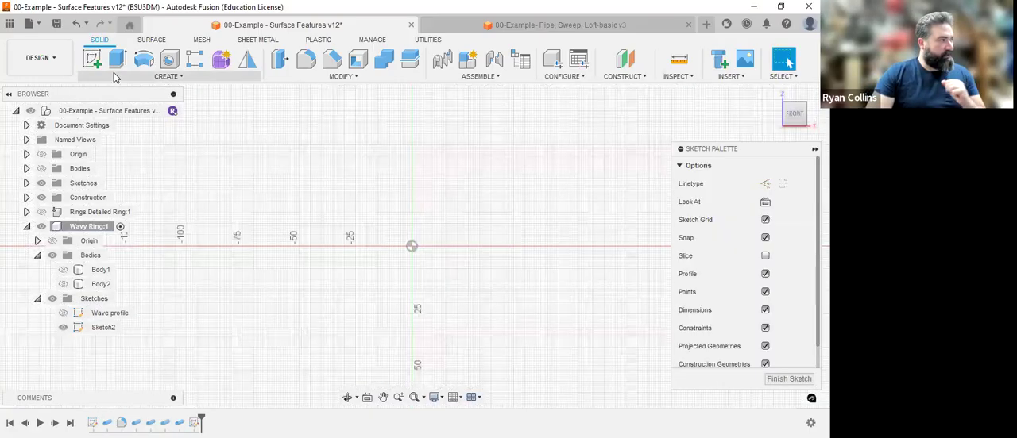
key(c)
click(411, 247)
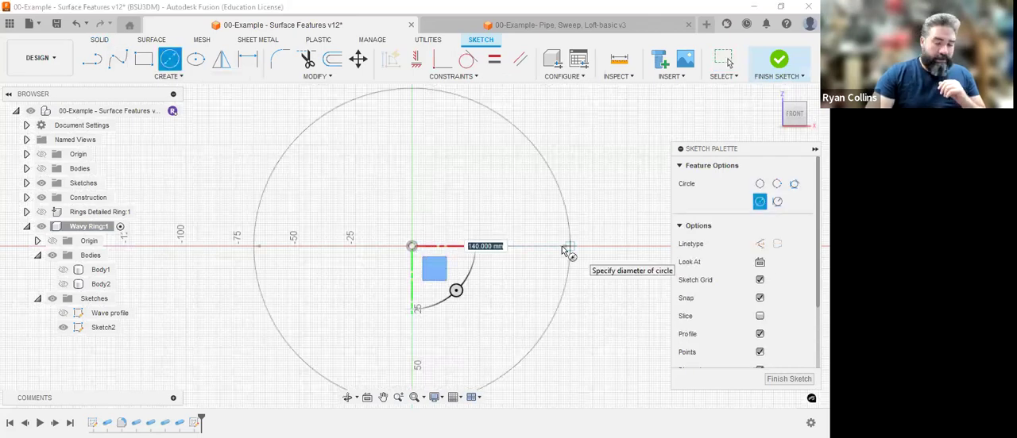
click(571, 247)
key(Escape)
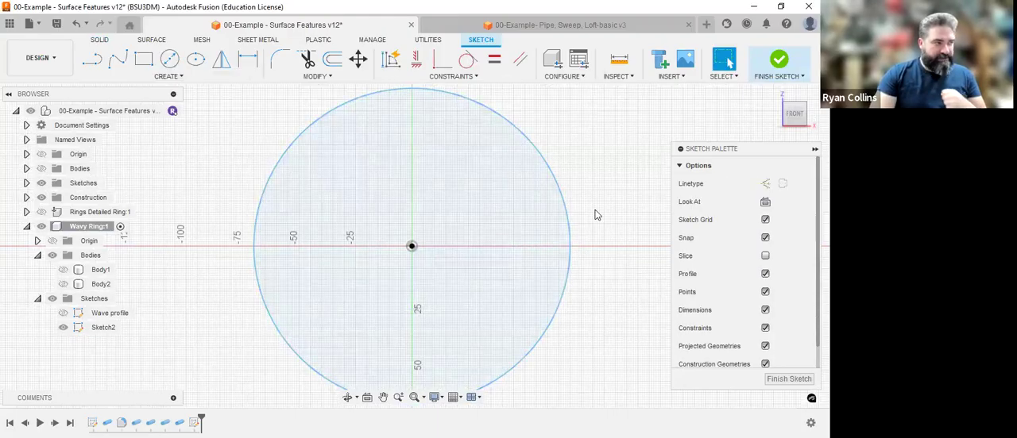
Convert the 140 mm circle to construction geometry and view it at an angle.
click(554, 184)
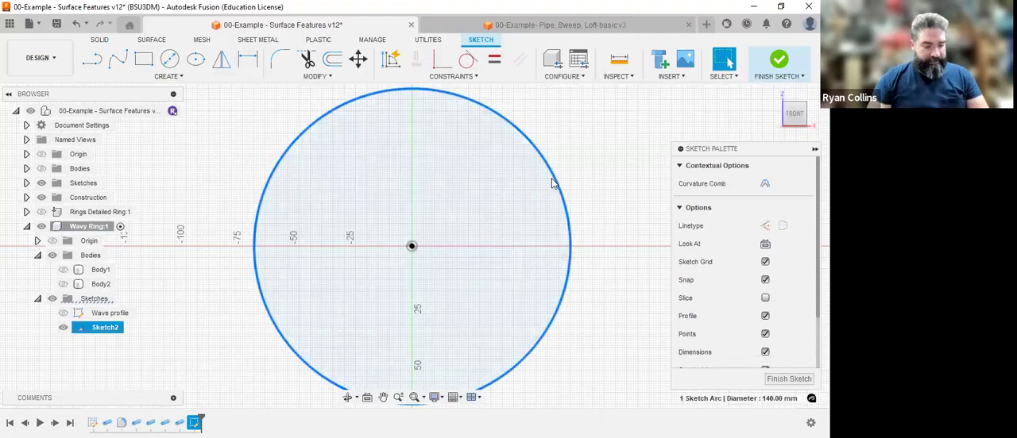
click(764, 227)
shift+middle_drag(588, 277, 544, 292)
scroll(546, 299, up, 1)
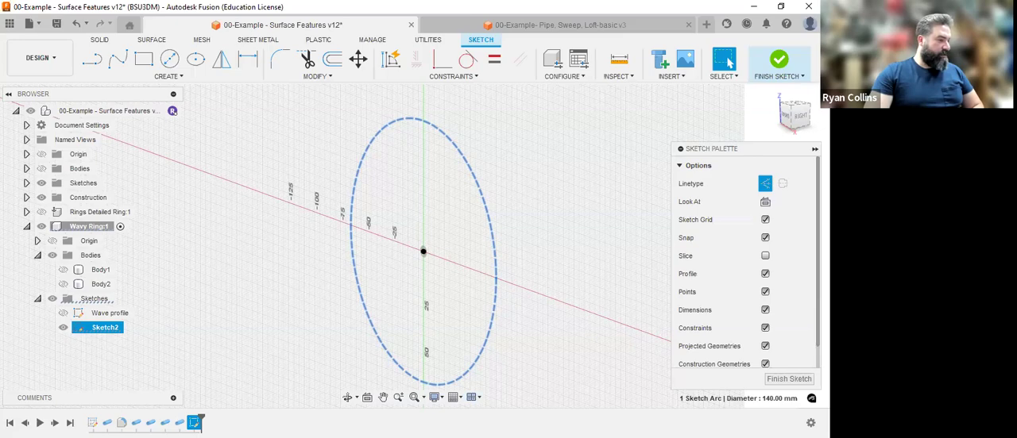
Switch the sketch's 3D Sketch option off and back on.
scroll(799, 259, down, 2)
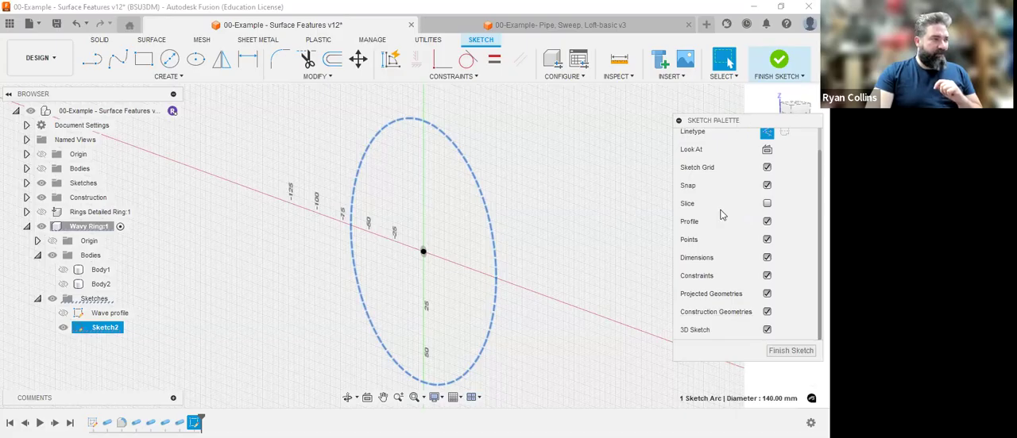
scroll(755, 216, up, 1)
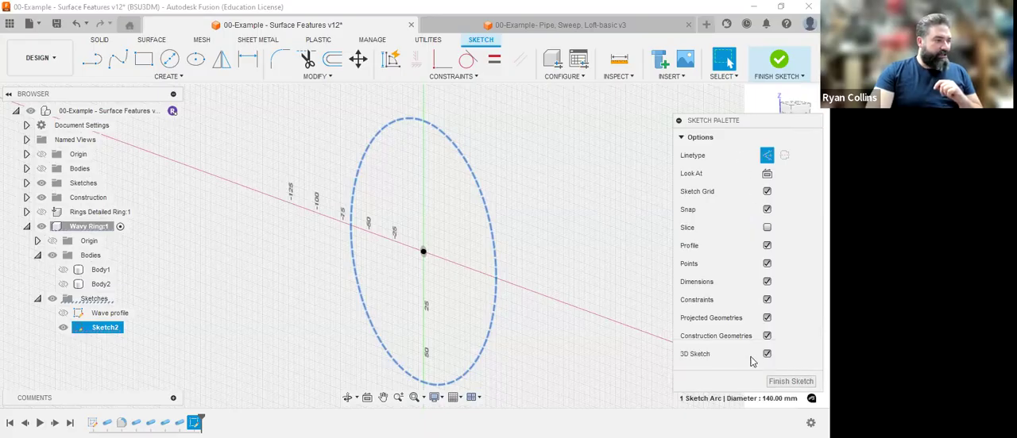
click(767, 353)
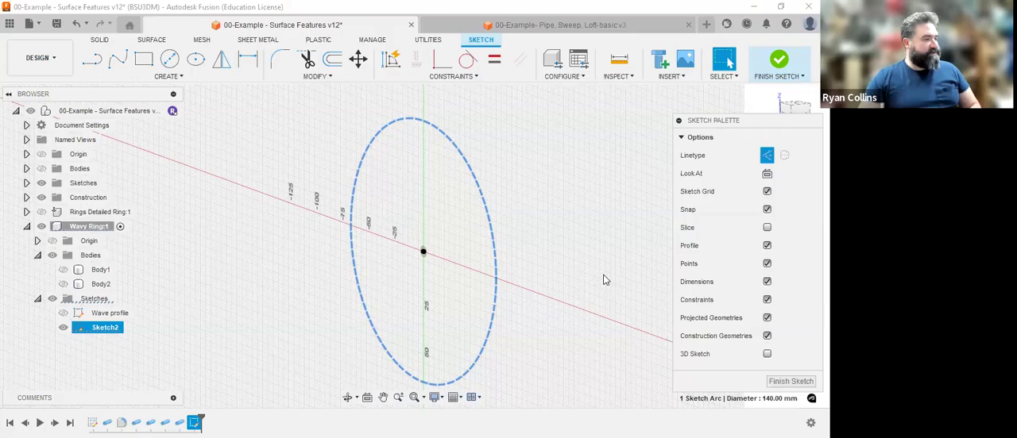
click(767, 355)
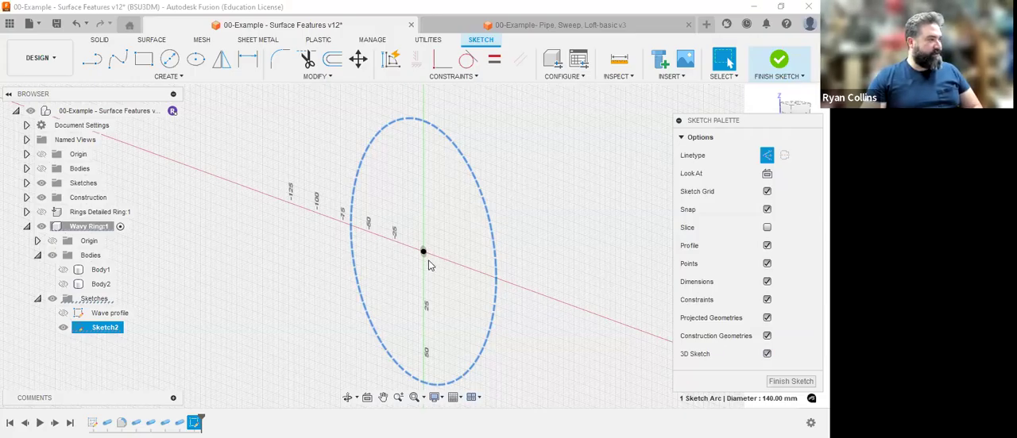
Show the Wavy Ring component's origin planes and point out the XZ plane behind the circle.
click(89, 241)
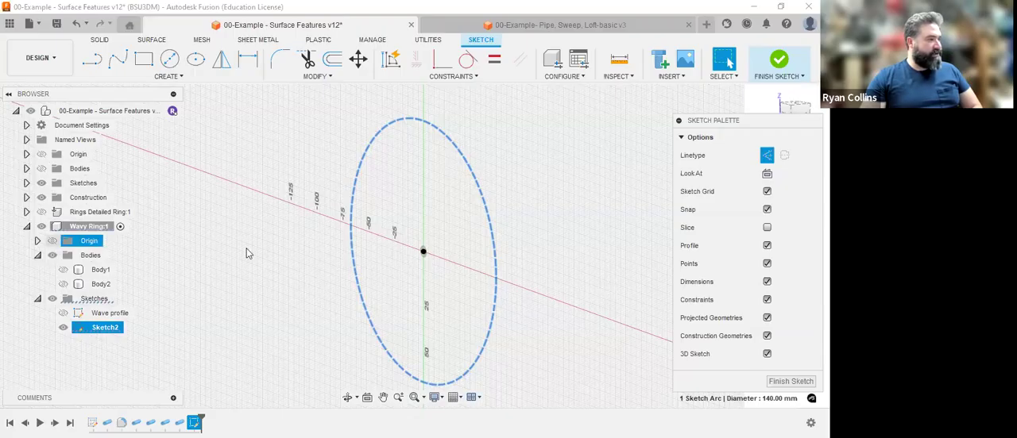
key(v)
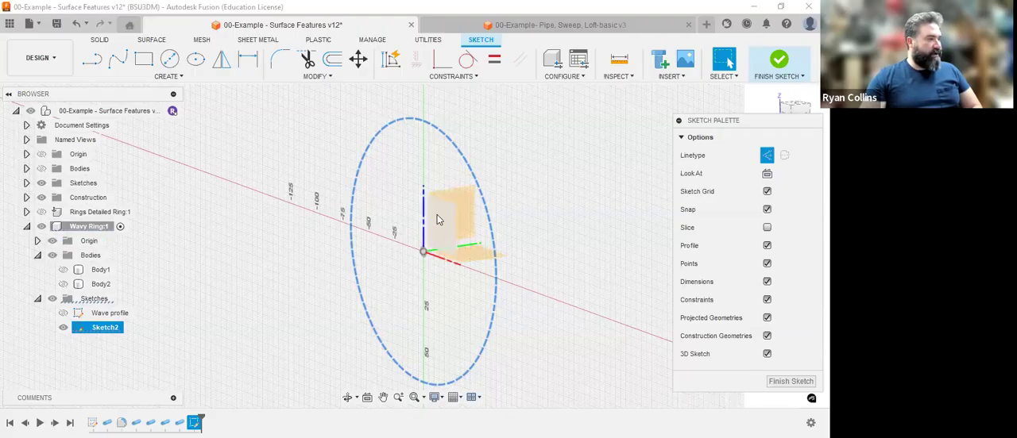
click(437, 214)
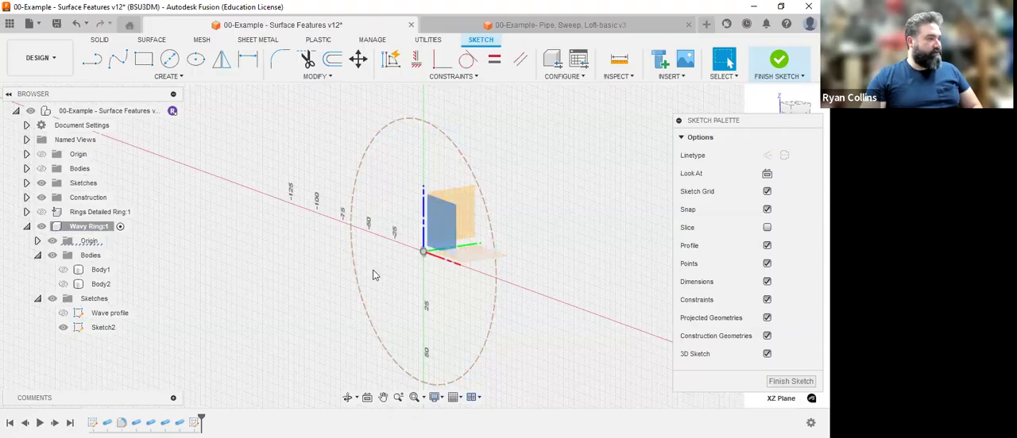
click(575, 211)
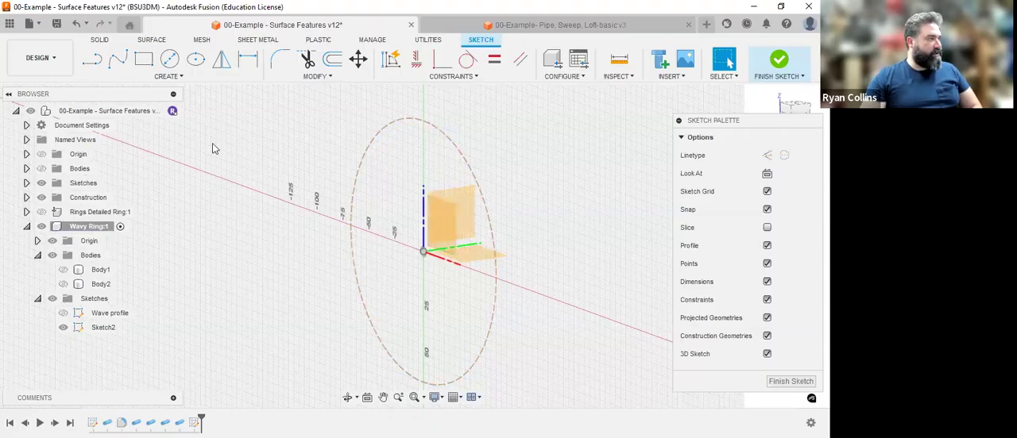
Try starting a line on the circle's edge with 3D Sketch turned off, cancel it and re-enable 3D Sketch.
click(92, 60)
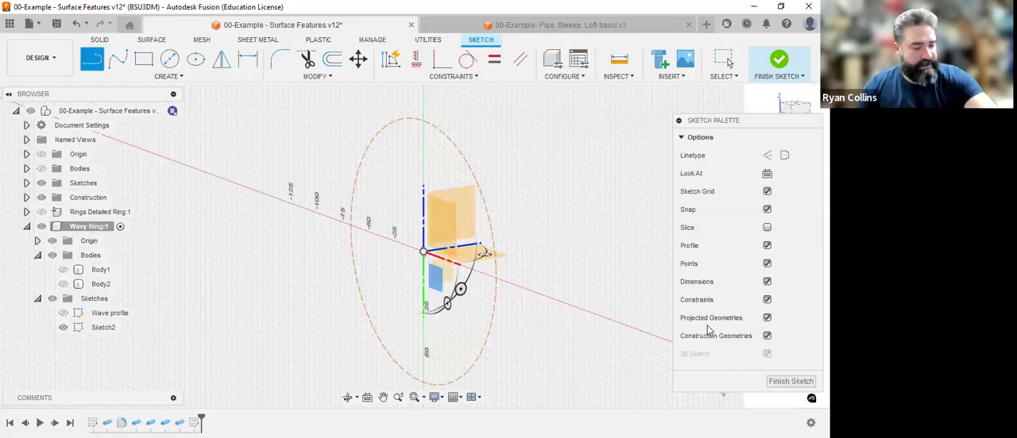
key(Escape)
click(767, 355)
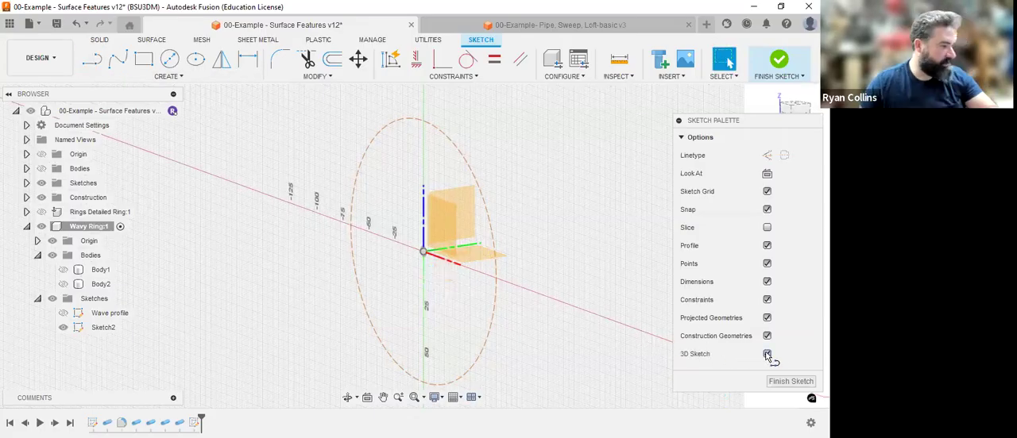
click(767, 353)
click(92, 60)
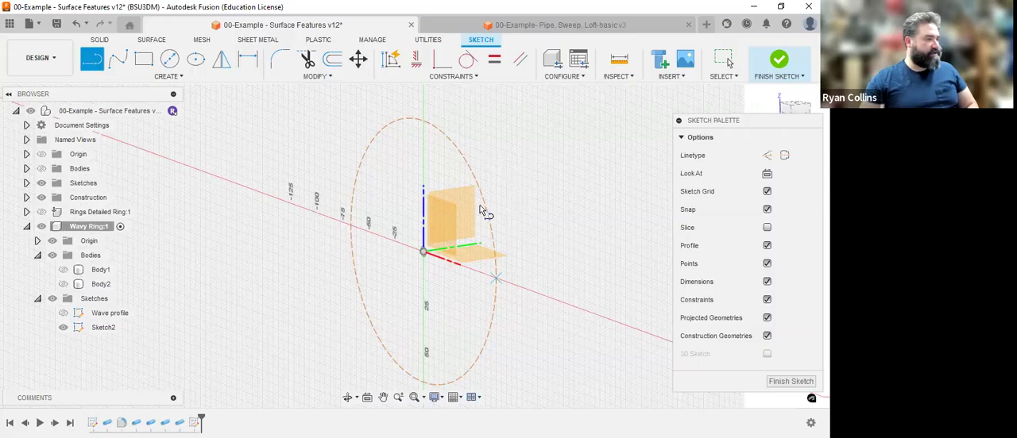
click(487, 273)
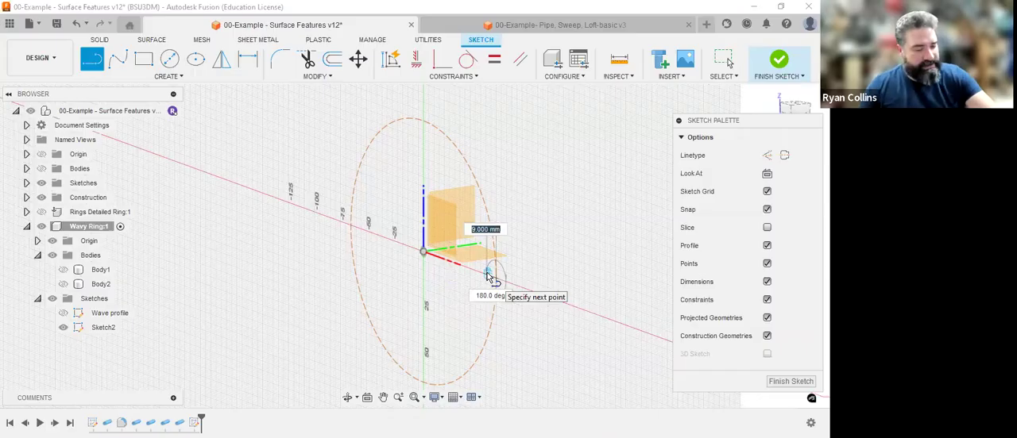
key(Escape)
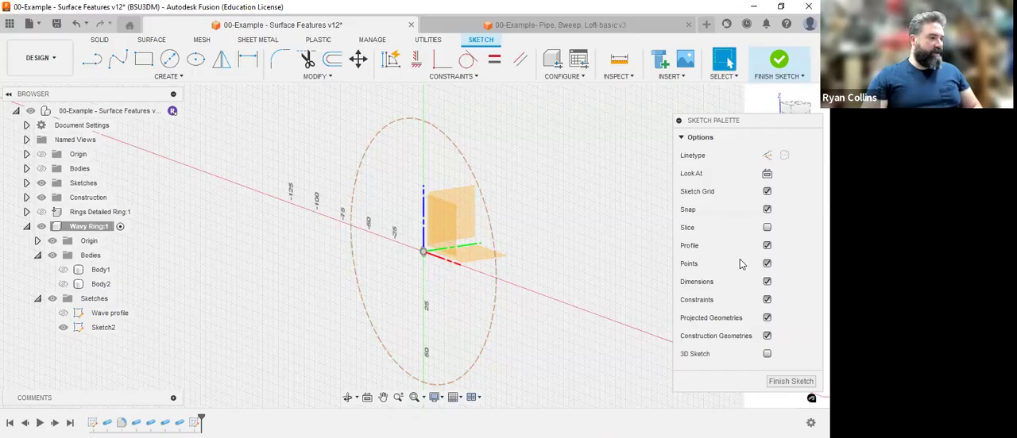
click(767, 355)
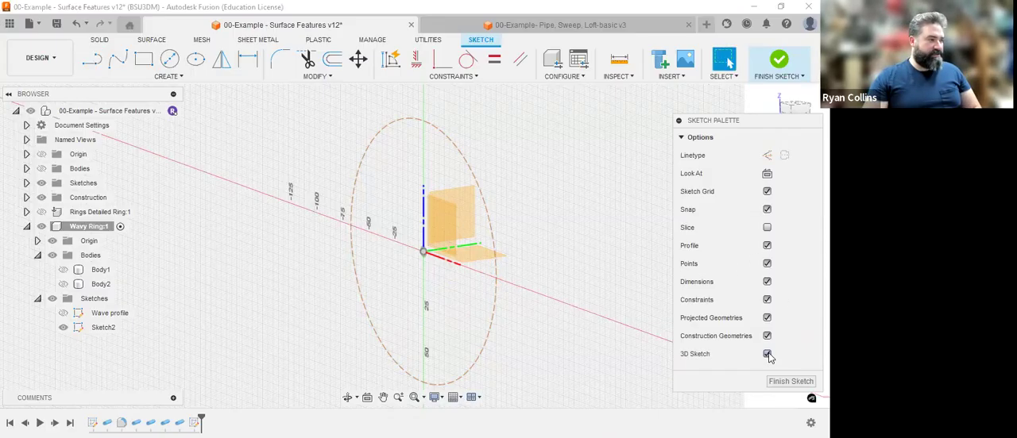
click(91, 68)
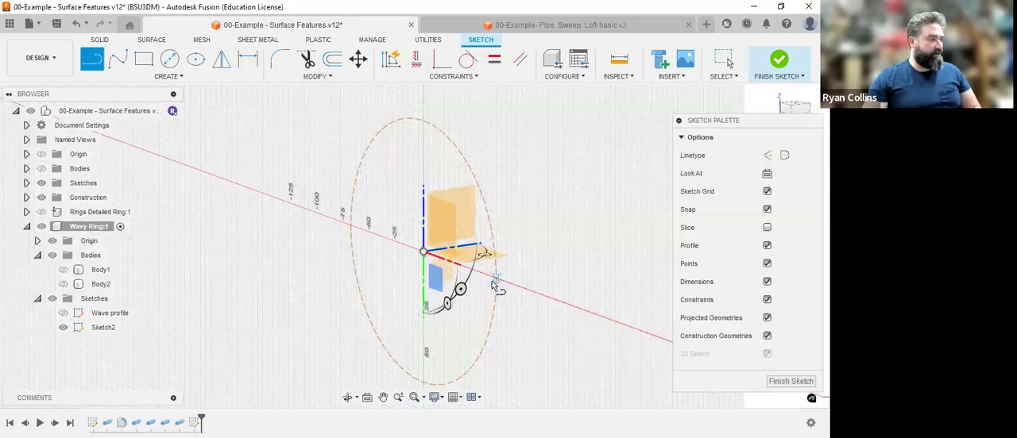
click(496, 279)
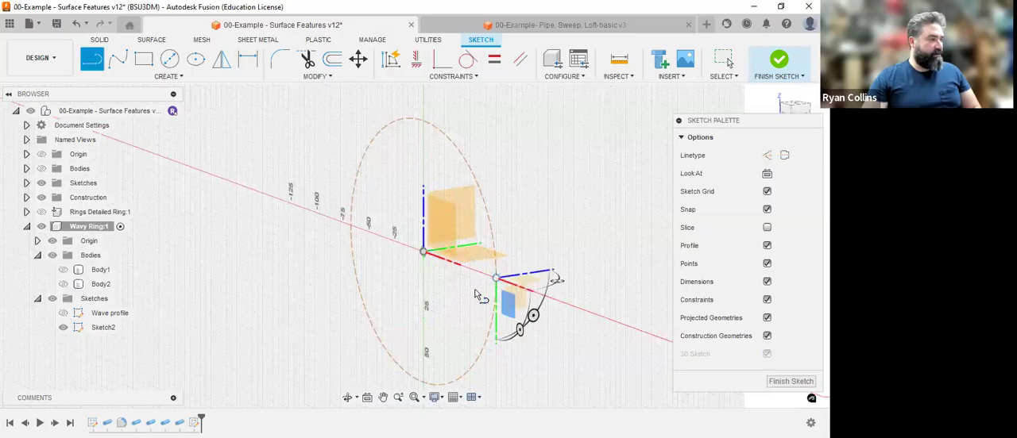
click(412, 294)
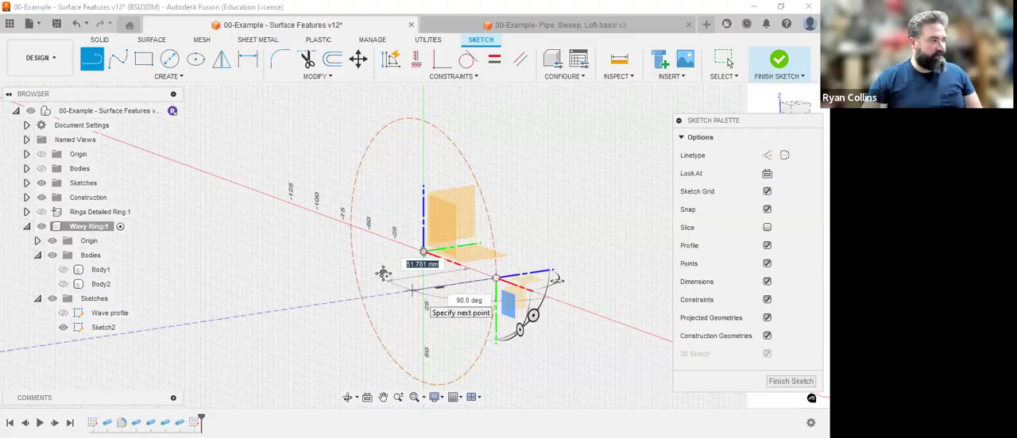
middle_drag(442, 294, 371, 274)
key(Escape)
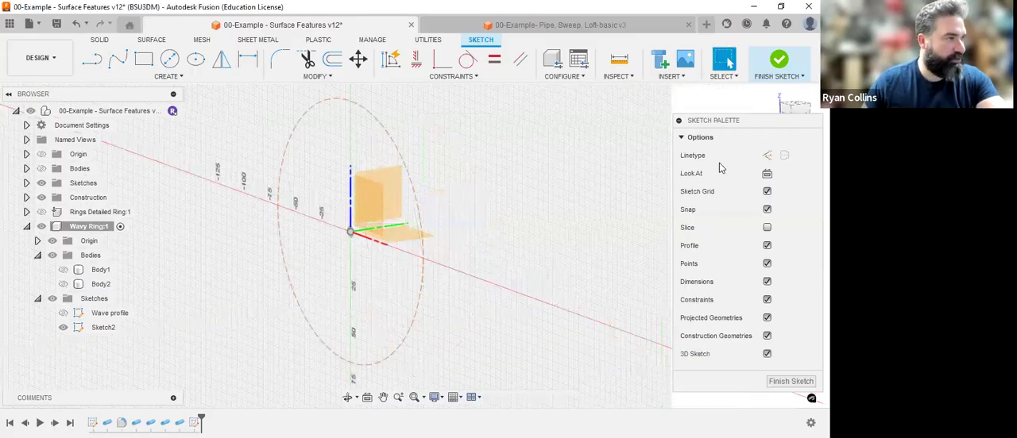
Draw a 20 mm line at 90 degrees out of the circle's plane, starting where the circle meets the X axis.
shift+middle_drag(572, 249, 534, 242)
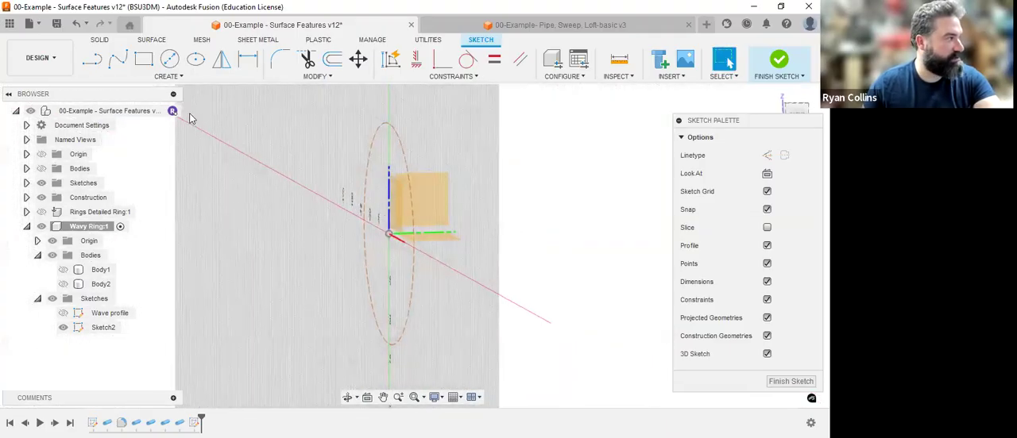
click(98, 66)
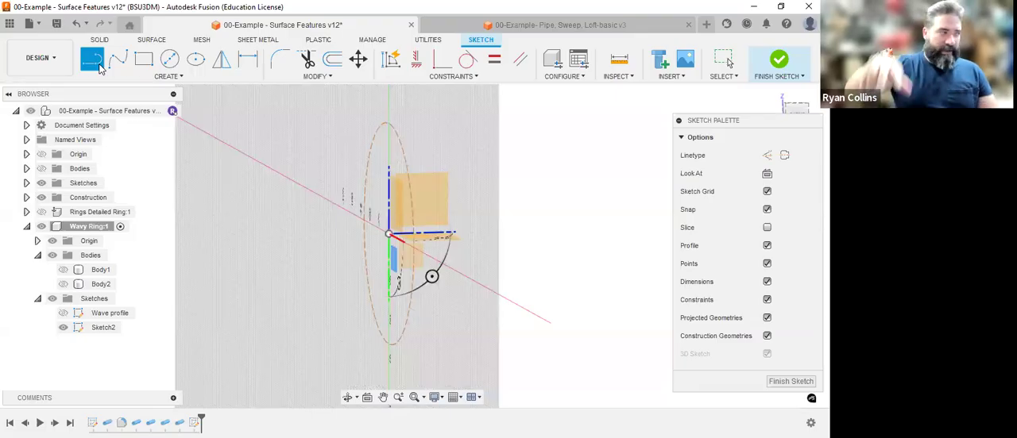
click(92, 60)
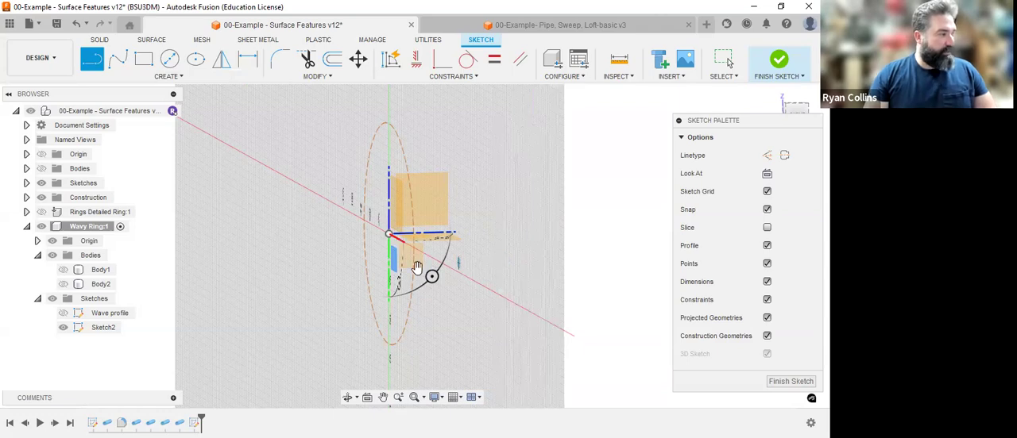
scroll(417, 267, up, 3)
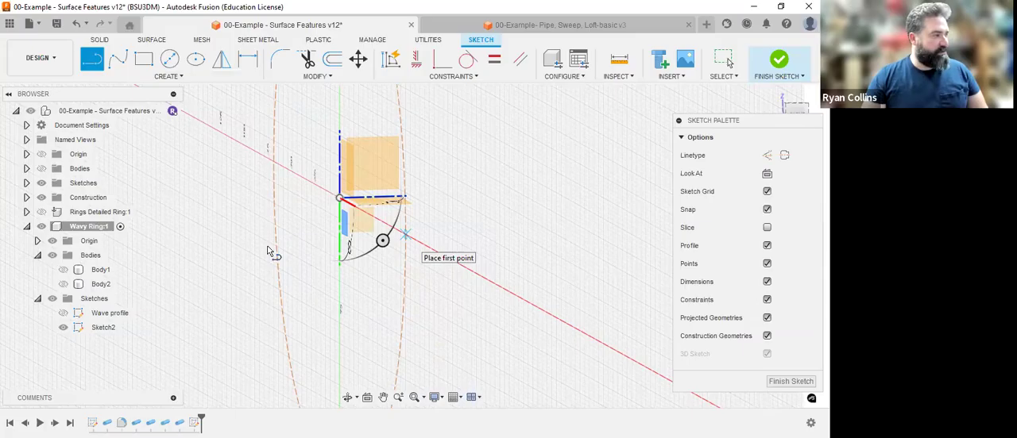
click(310, 243)
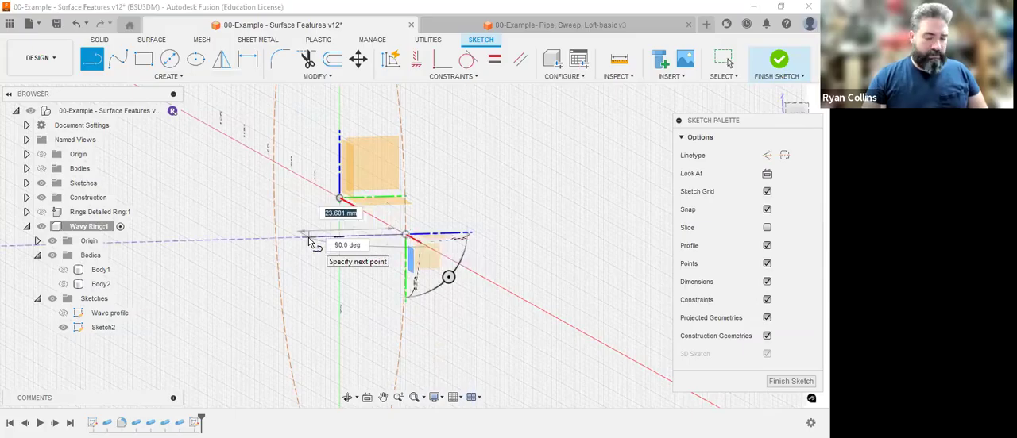
text(20)
key(Tab)
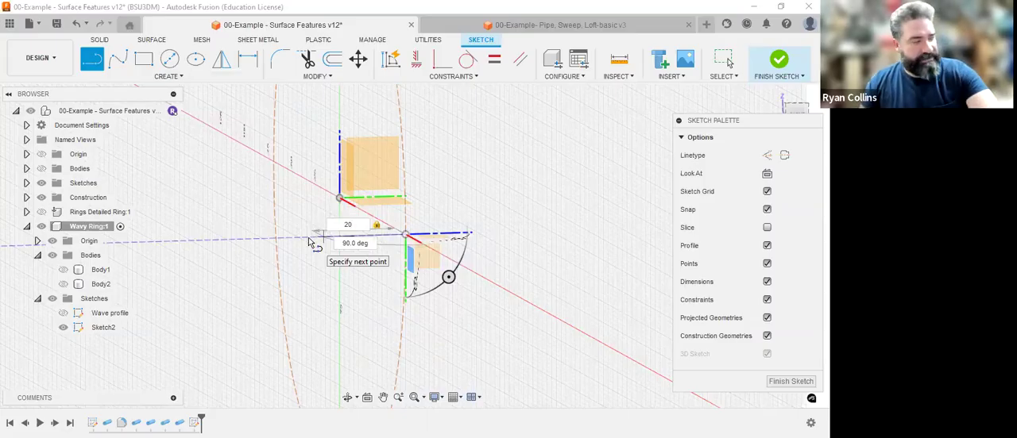
key(Tab)
text(90)
key(Tab)
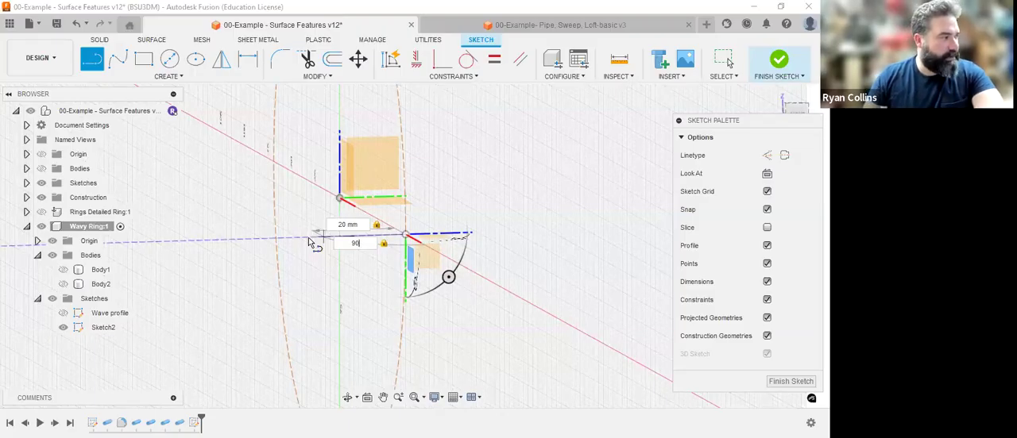
key(Return)
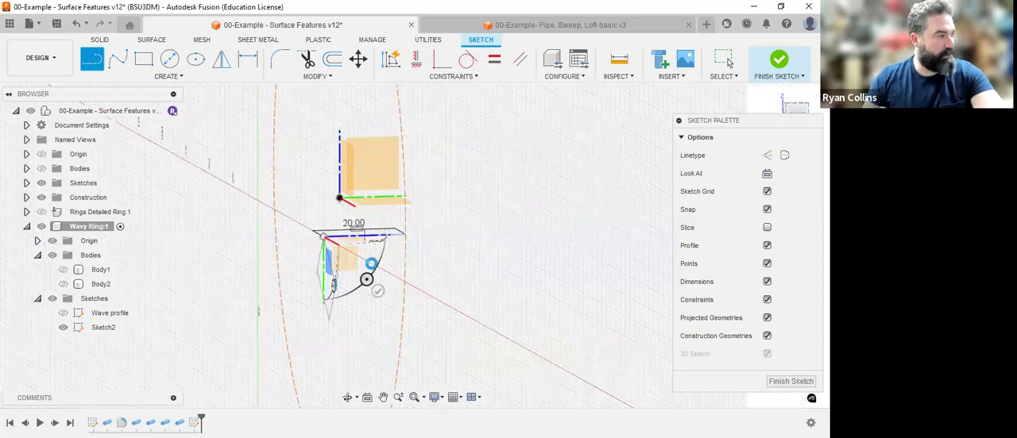
key(Escape)
Show Body1 to compare its wave with the 20 mm offset line, and hide the body again.
mouse_move(395, 244)
shift+middle_down()
mouse_move(458, 232)
mouse_move(402, 271)
mouse_move(405, 261)
shift+middle_up()
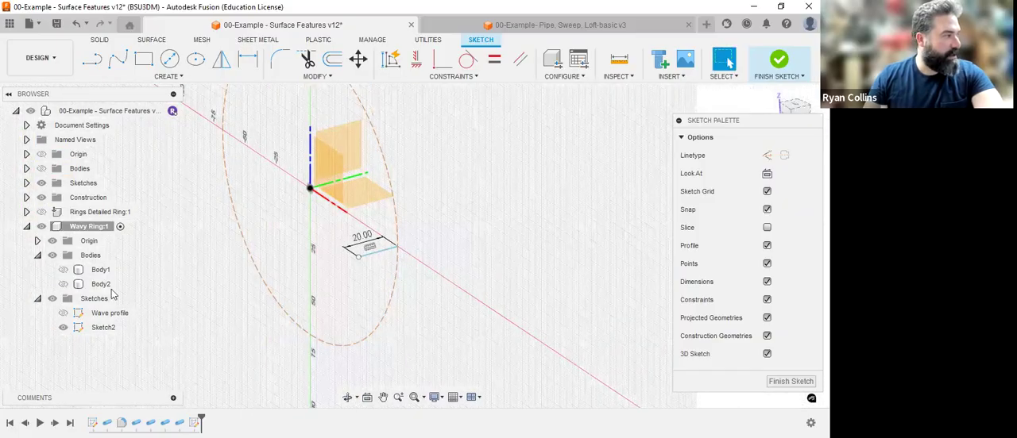
click(67, 334)
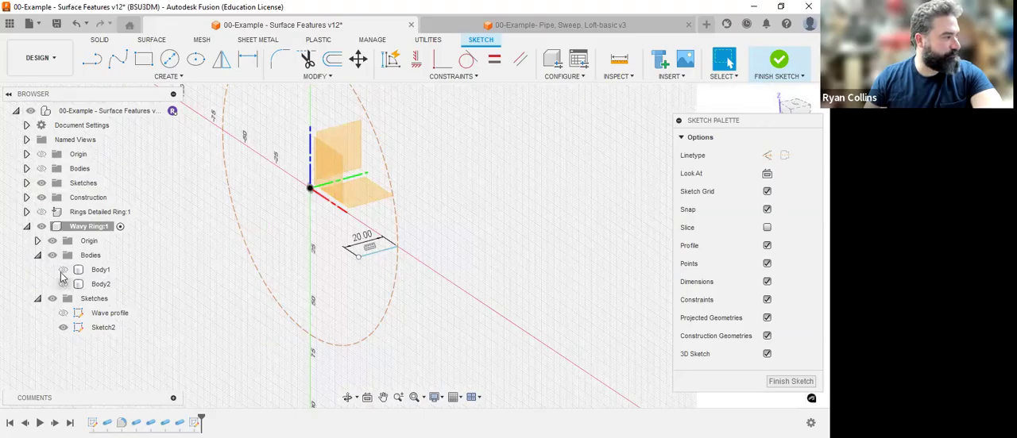
click(62, 270)
mouse_move(452, 210)
shift+middle_down()
mouse_move(499, 195)
mouse_move(427, 204)
mouse_move(466, 206)
mouse_move(377, 253)
shift+middle_up()
click(355, 184)
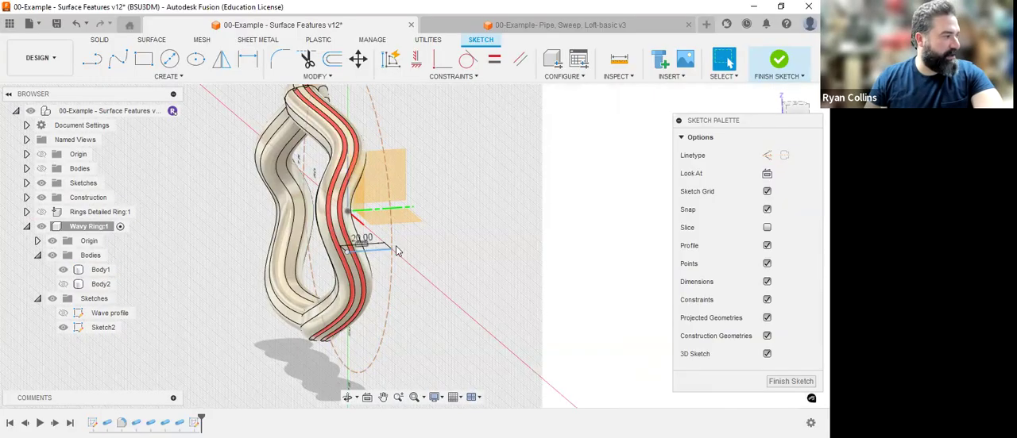
click(100, 270)
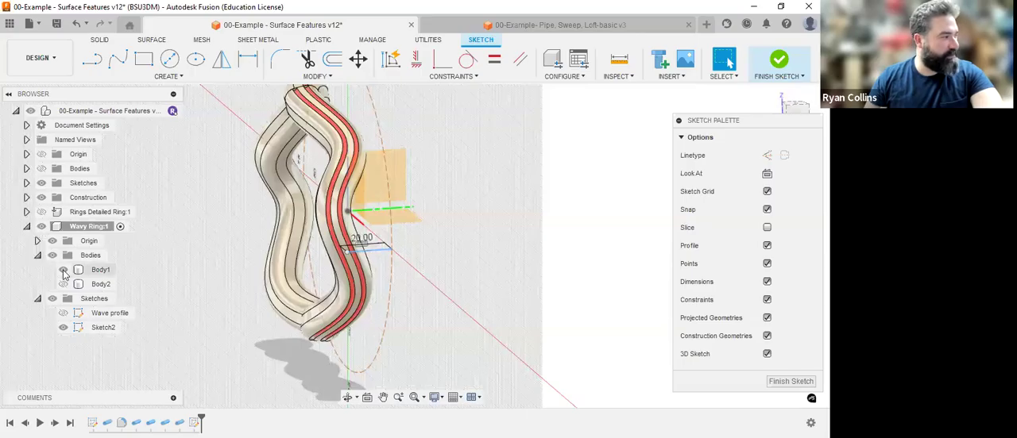
key(v)
In front view, draw a line from the origin to the circle's X-axis point and convert it to construction geometry.
scroll(401, 263, down, 3)
shift+middle_drag(448, 256, 483, 245)
scroll(435, 234, up, 3)
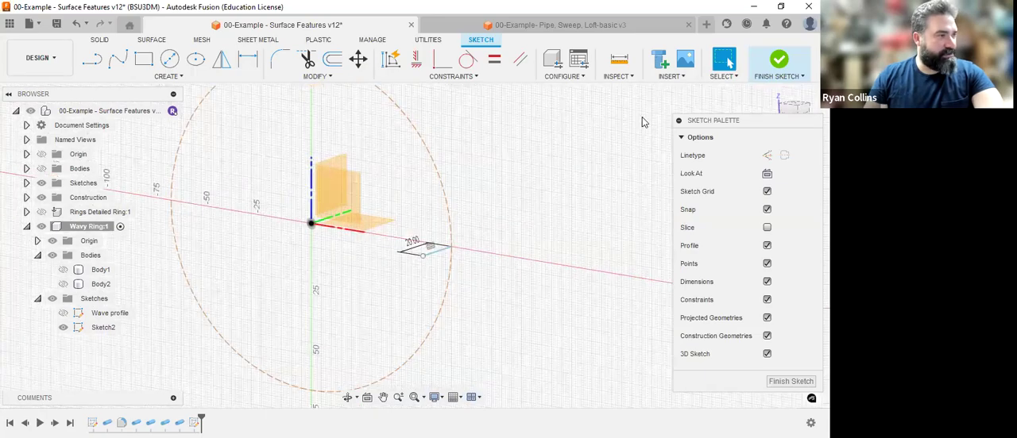
click(780, 127)
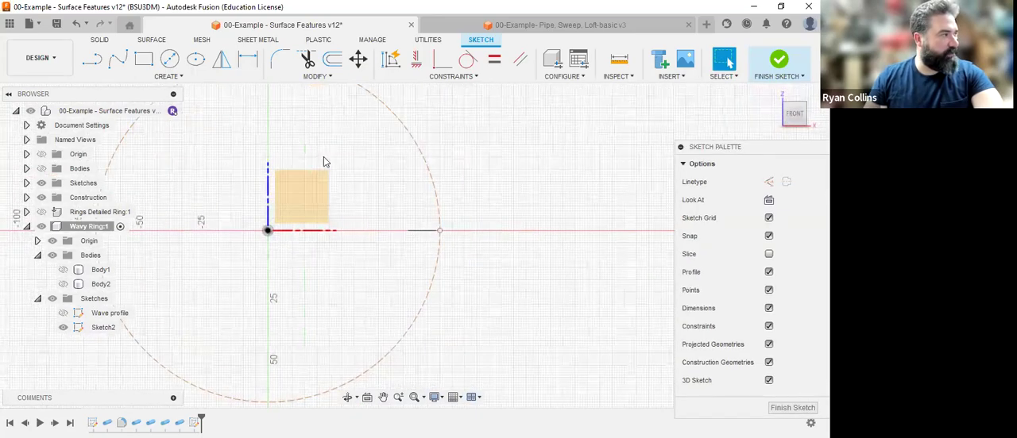
click(91, 58)
click(268, 231)
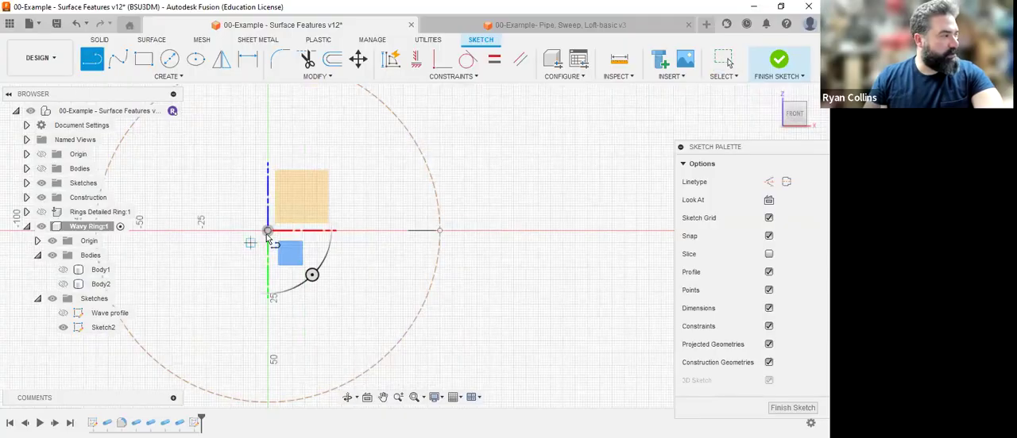
click(441, 230)
key(Escape)
click(374, 232)
key(x)
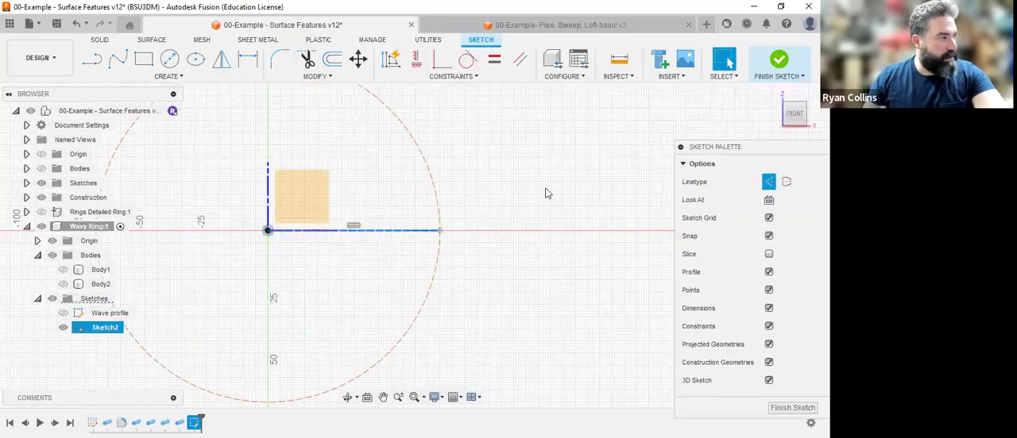
key(Escape)
Draw a 70 mm construction line from the origin to the circle at 45 degrees from the horizontal construction line.
click(93, 61)
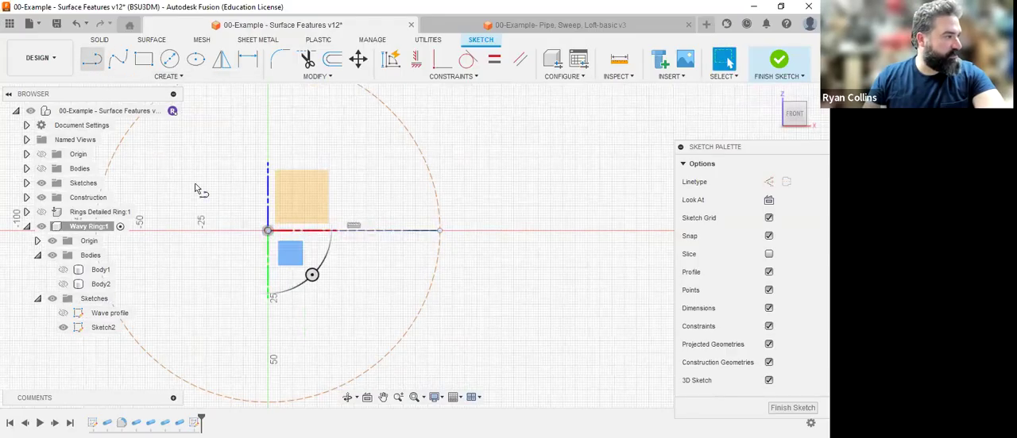
key(x)
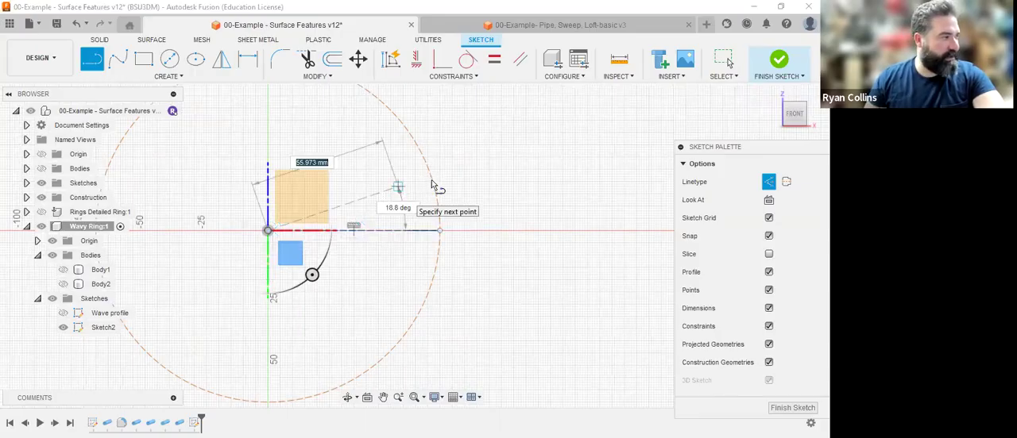
text(70)
key(Tab)
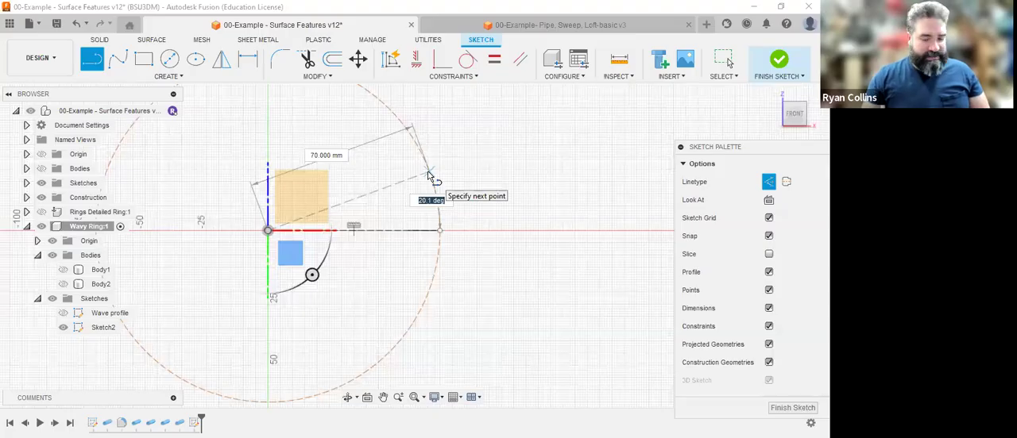
text(15)
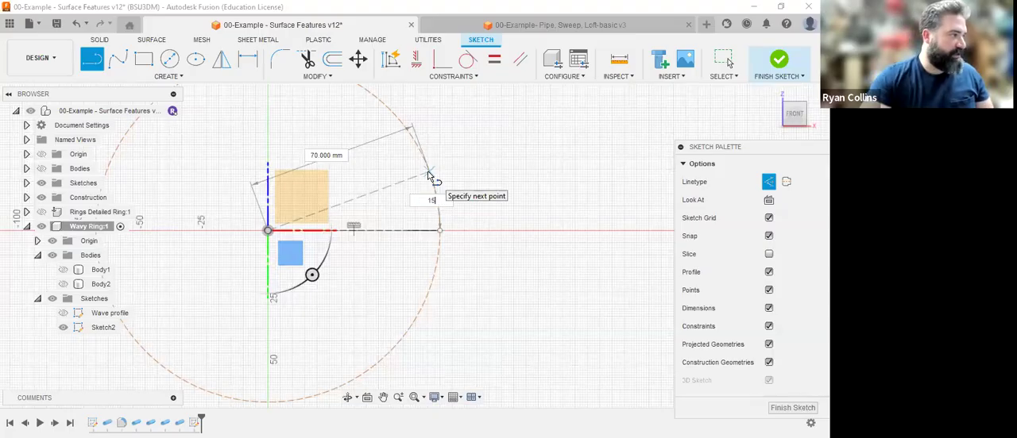
key(Tab)
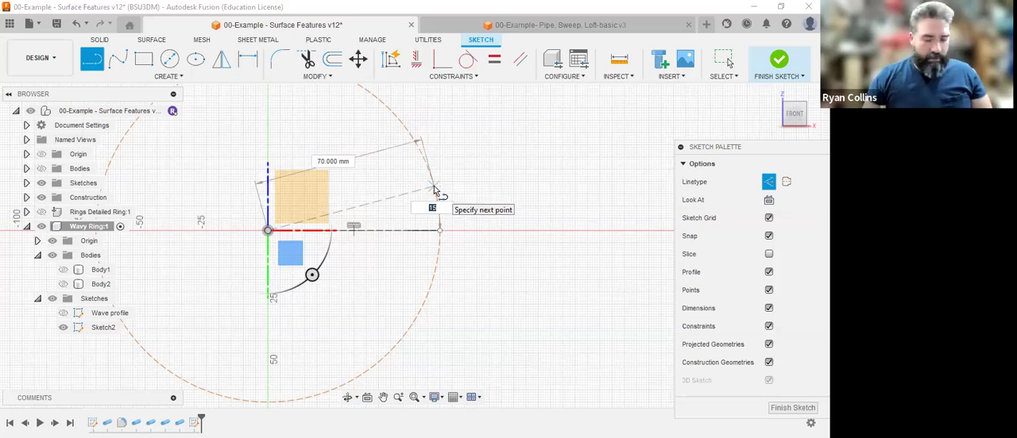
key(Tab)
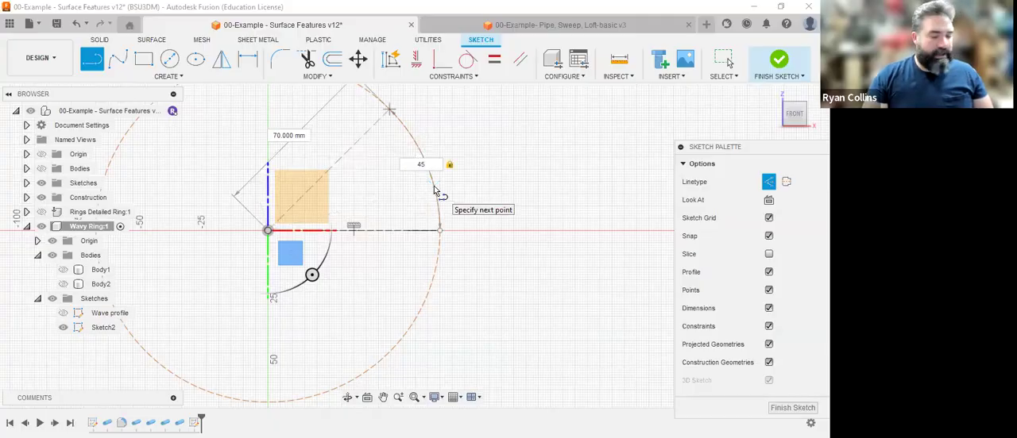
key(Return)
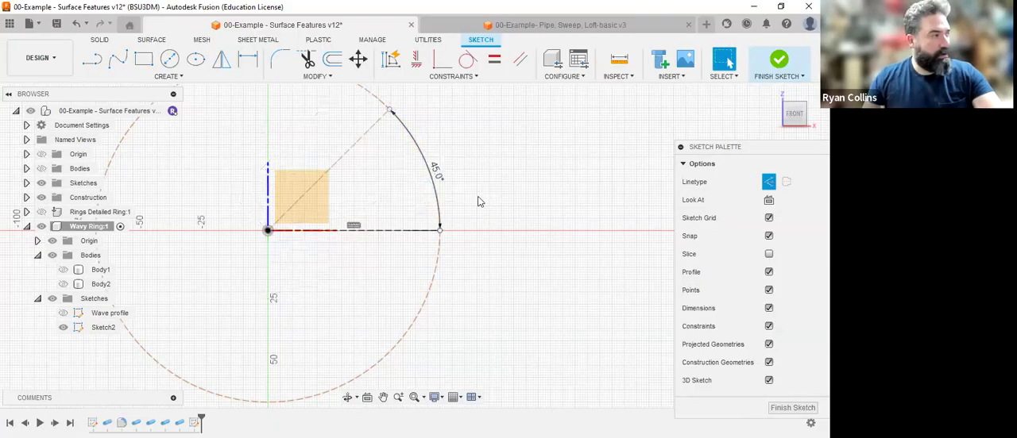
Set the angle between the two construction lines to 35 degrees.
mouse_move(465, 186)
shift+middle_down()
mouse_move(444, 196)
mouse_move(455, 198)
mouse_move(436, 185)
shift+middle_up()
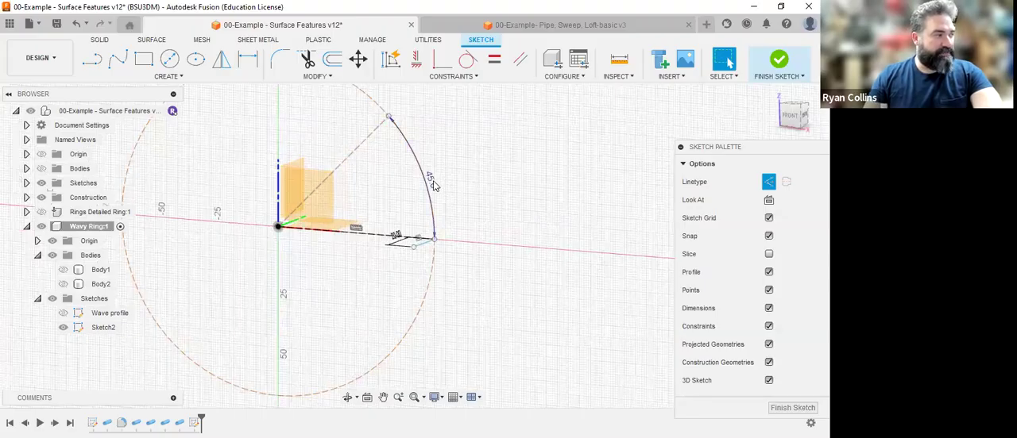
double_click(433, 184)
text(35)
key(Return)
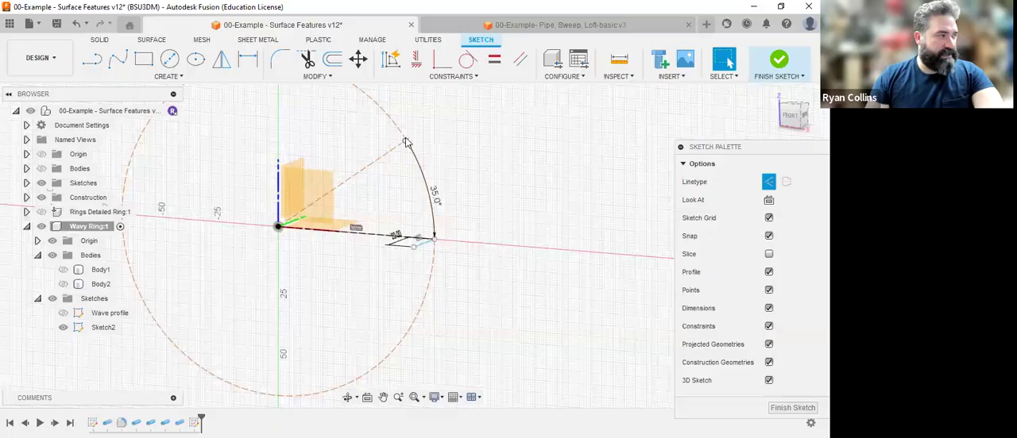
shift+middle_drag(469, 161, 436, 172)
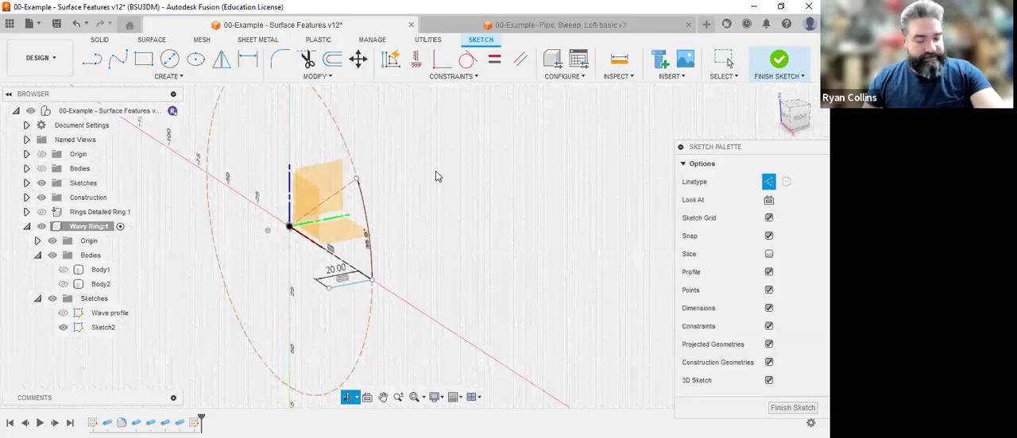
key(l)
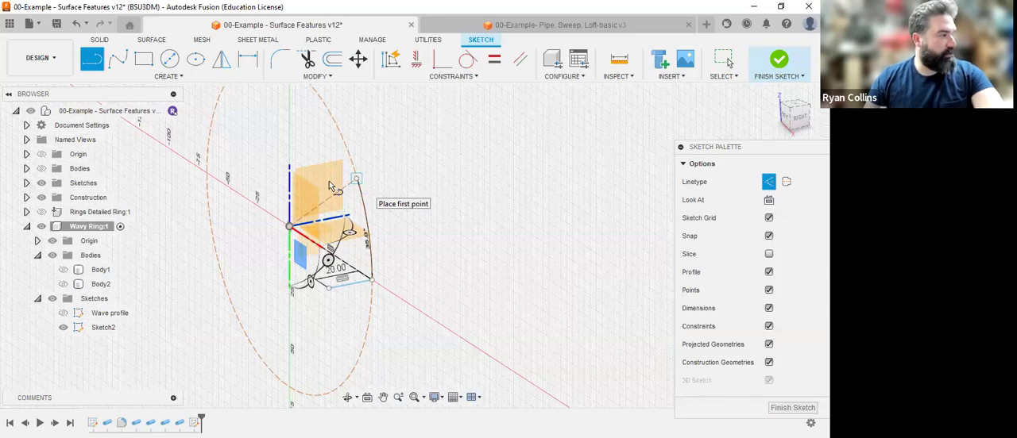
click(356, 178)
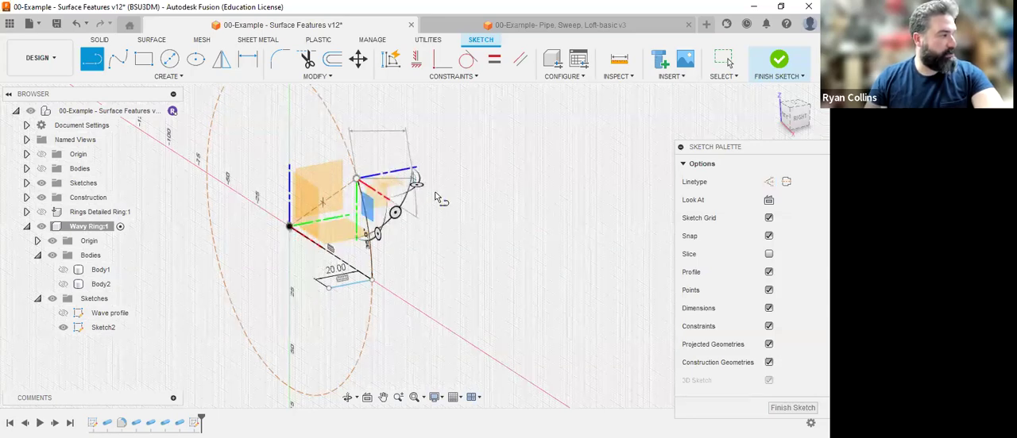
click(362, 184)
text(20)
key(Tab)
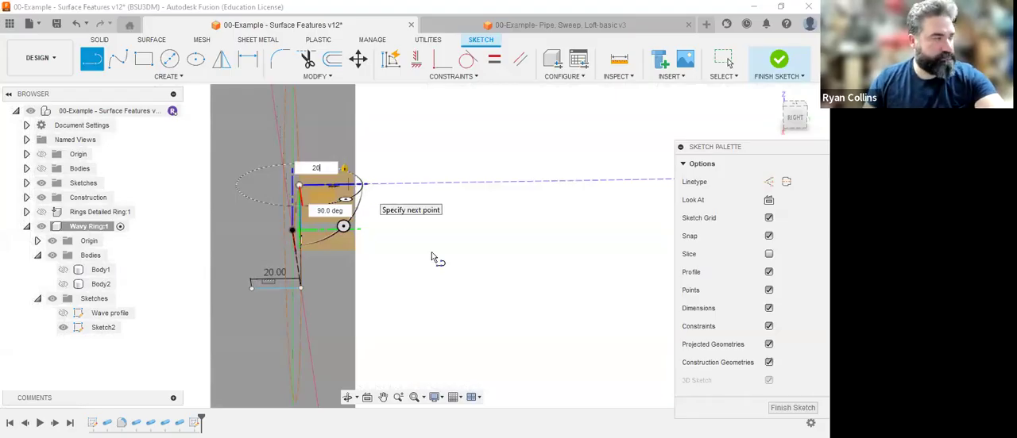
key(Escape)
shift+middle_drag(434, 259, 466, 260)
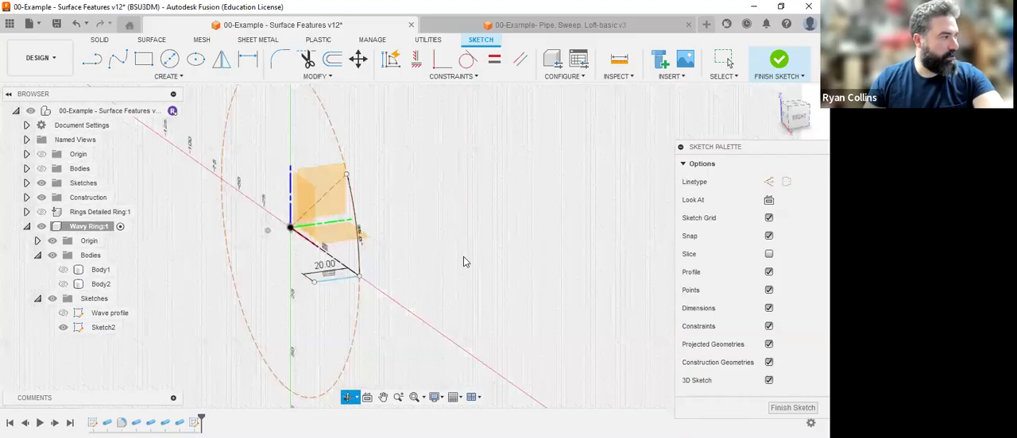
right_click(465, 260)
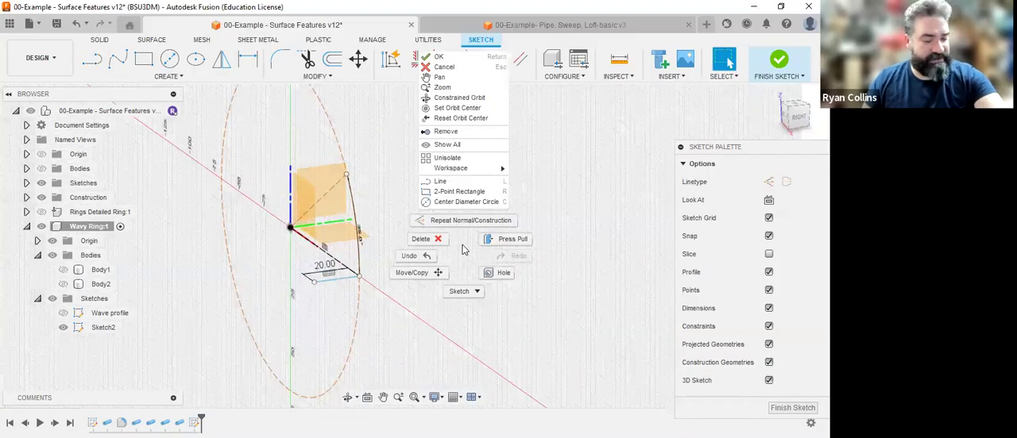
key(Escape)
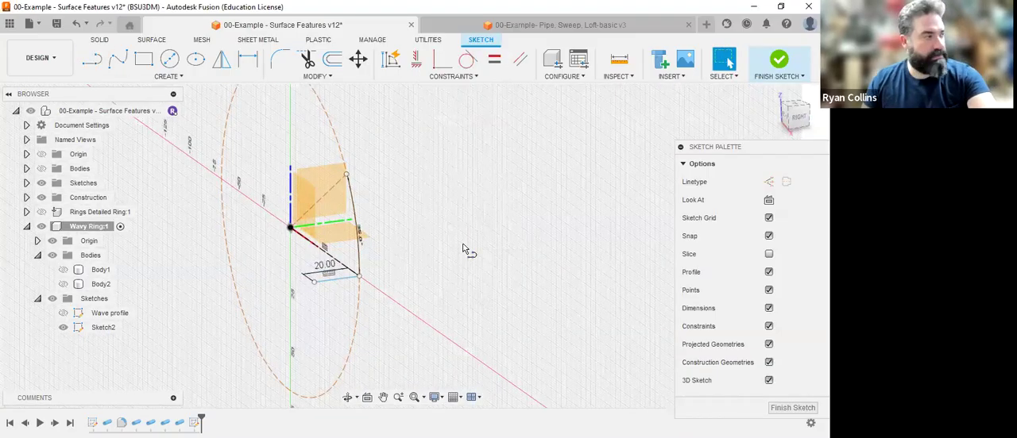
Draw a 20 mm line at 90 degrees from the angled construction line's end on the circle, opposite in direction to the first offset line.
key(l)
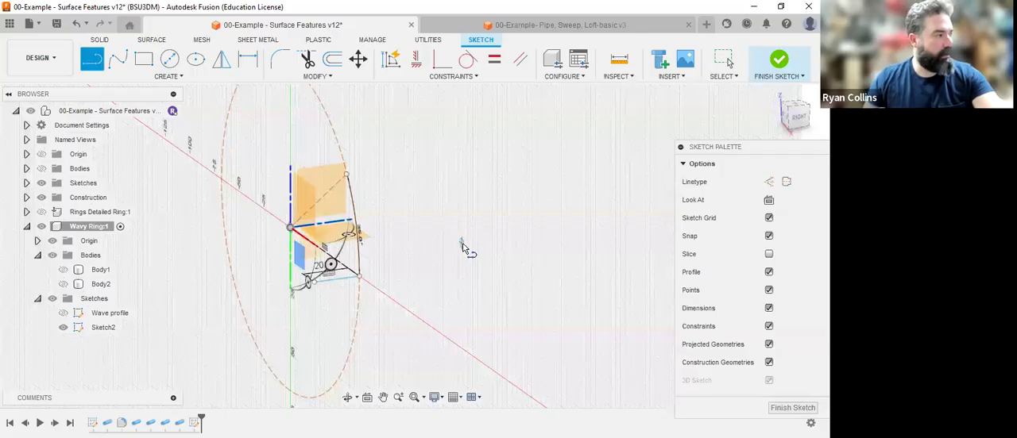
click(347, 174)
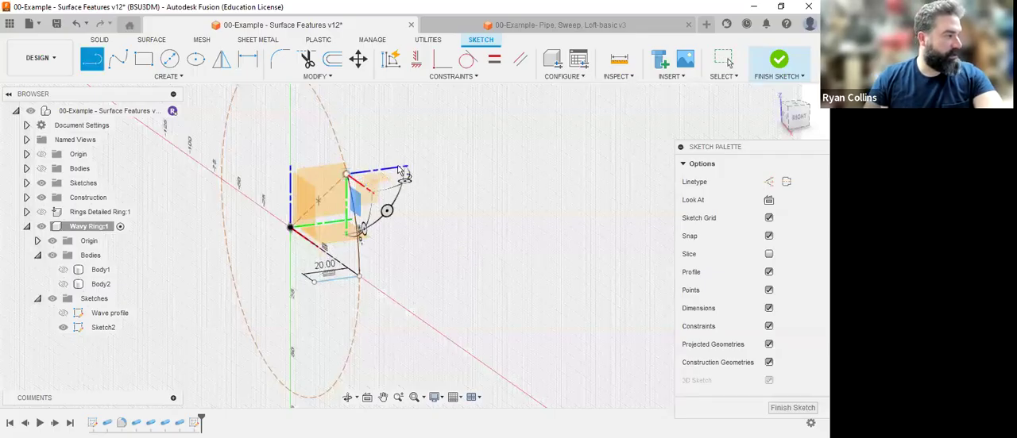
text(20)
key(Tab)
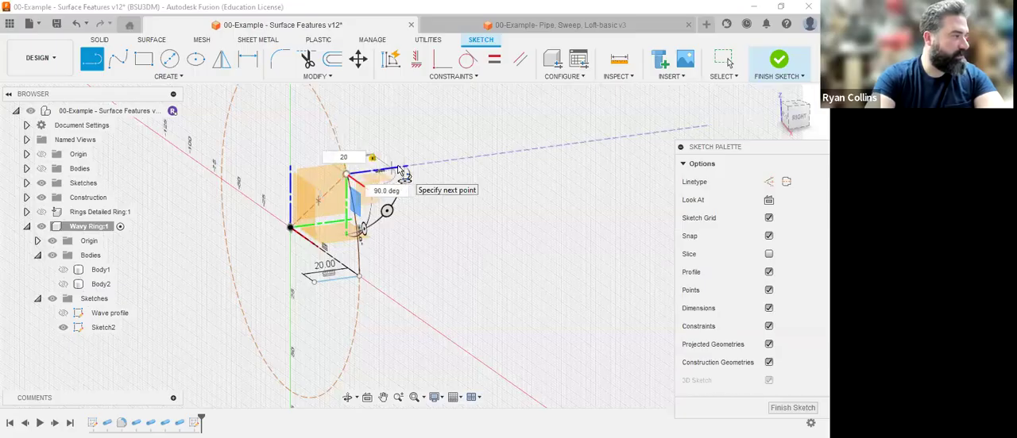
key(Return)
key(Escape)
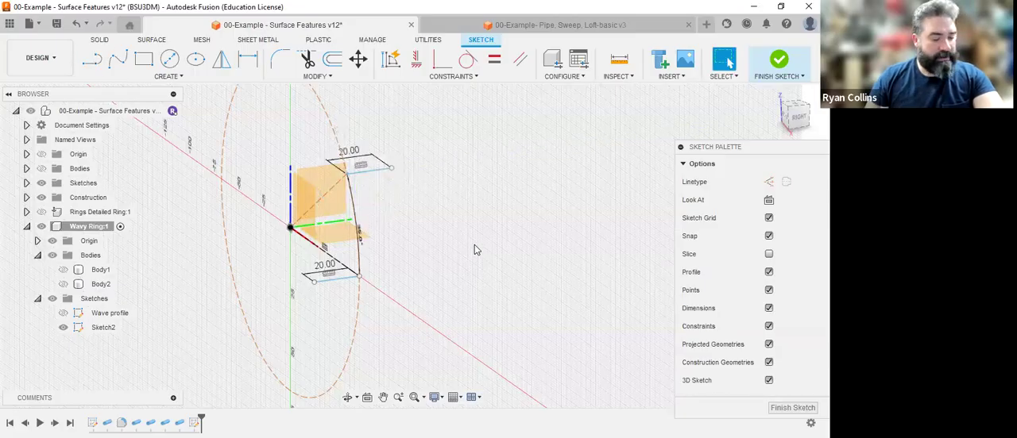
Create a full circular pattern of the two 20 mm offset lines around the origin with a quantity of 5.
mouse_move(474, 250)
shift+middle_down()
mouse_move(454, 262)
mouse_move(438, 293)
shift+middle_up()
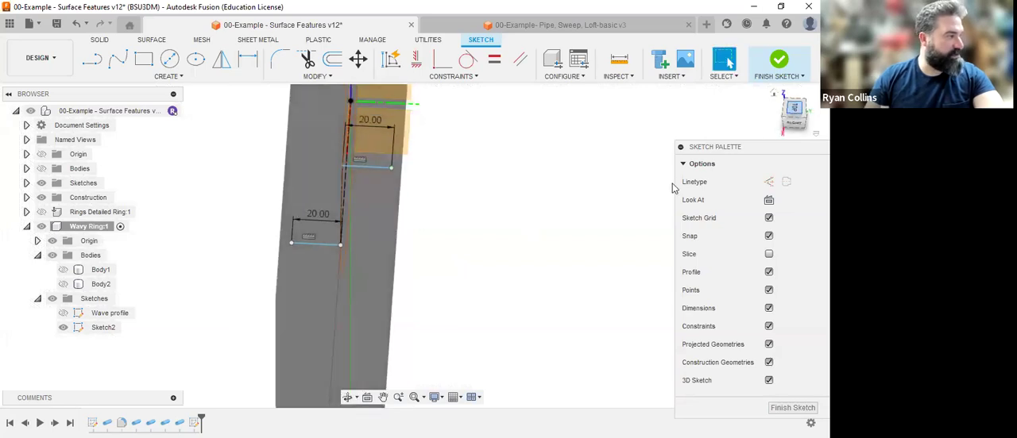
click(795, 108)
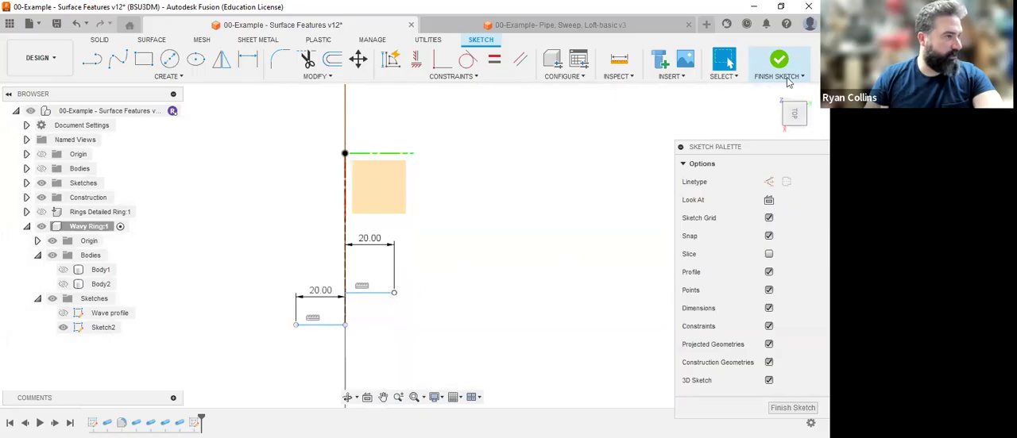
click(779, 97)
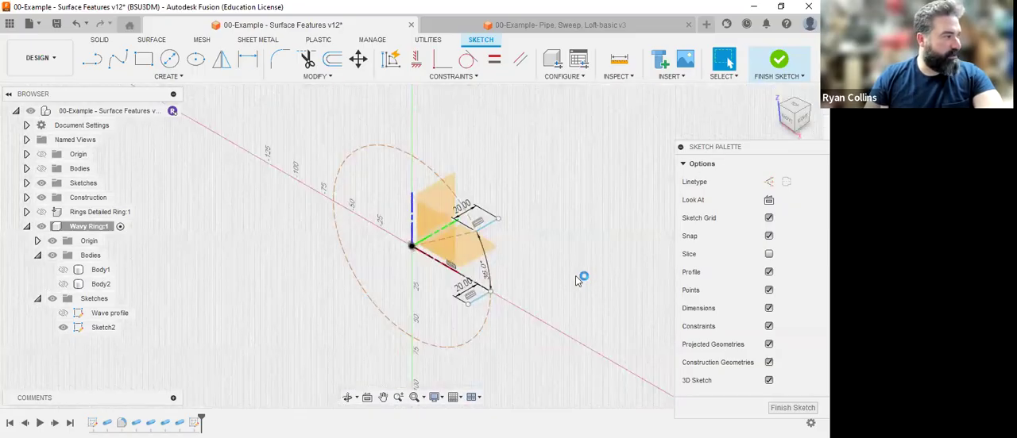
scroll(577, 250, up, 3)
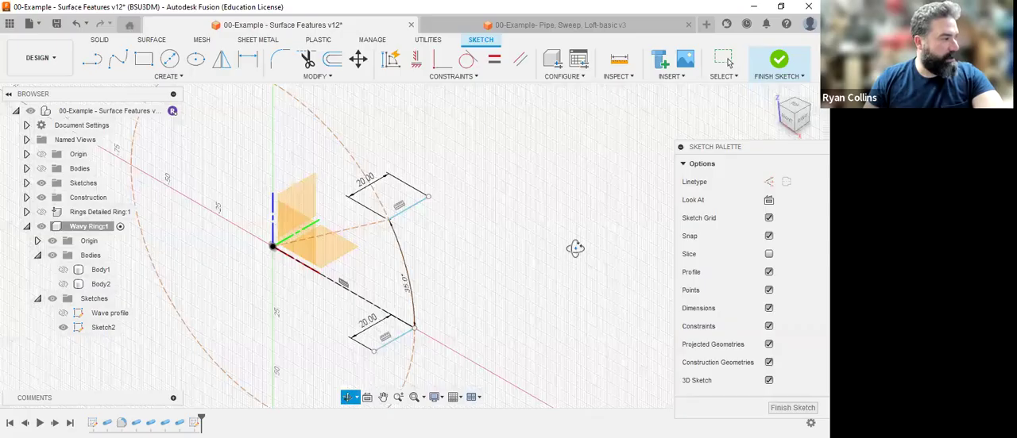
shift+middle_drag(575, 248, 575, 251)
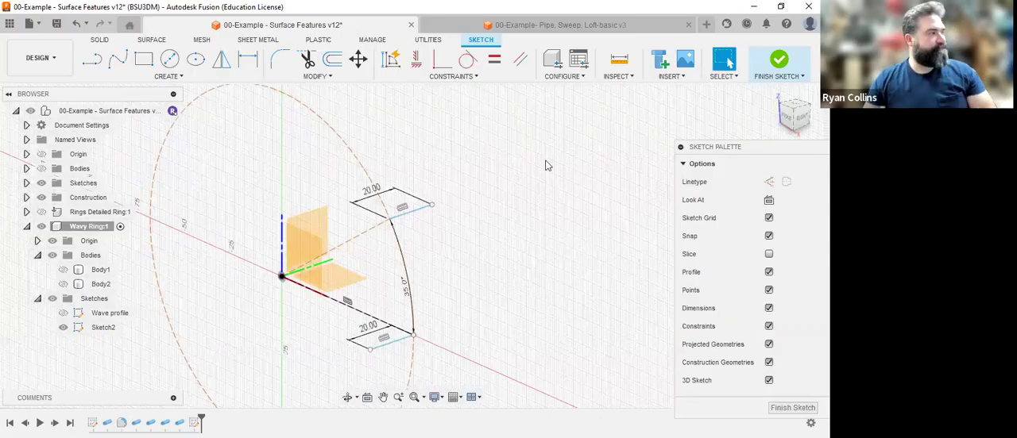
click(167, 75)
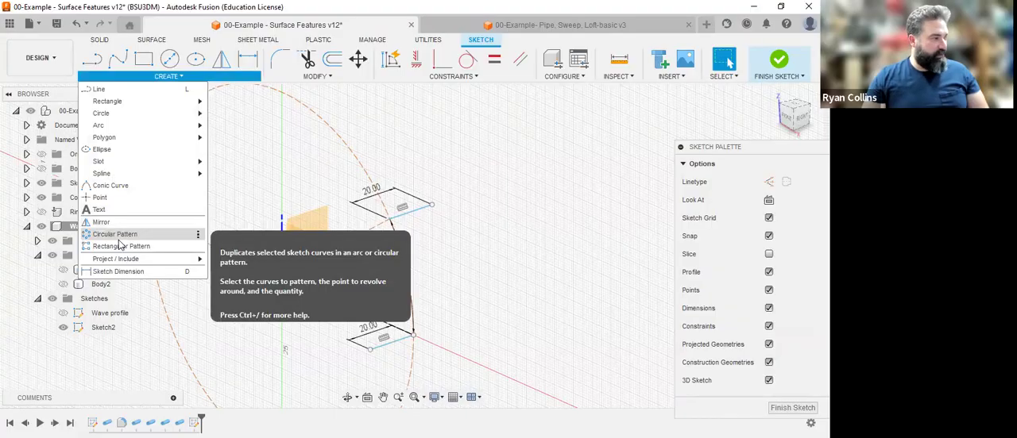
click(119, 235)
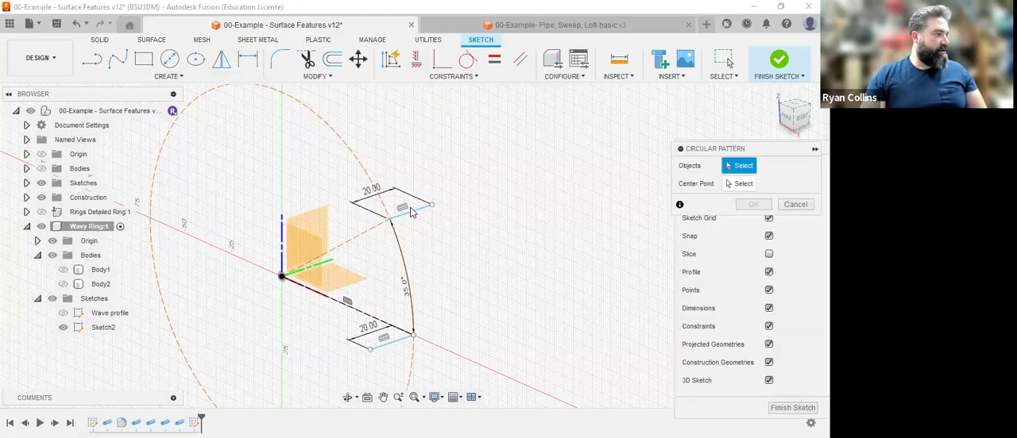
click(387, 346)
click(386, 343)
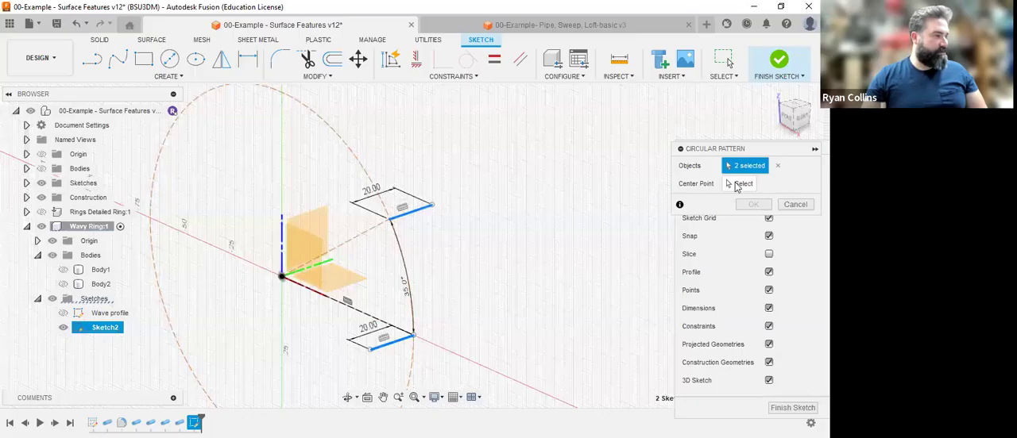
click(282, 278)
scroll(457, 304, down, 2)
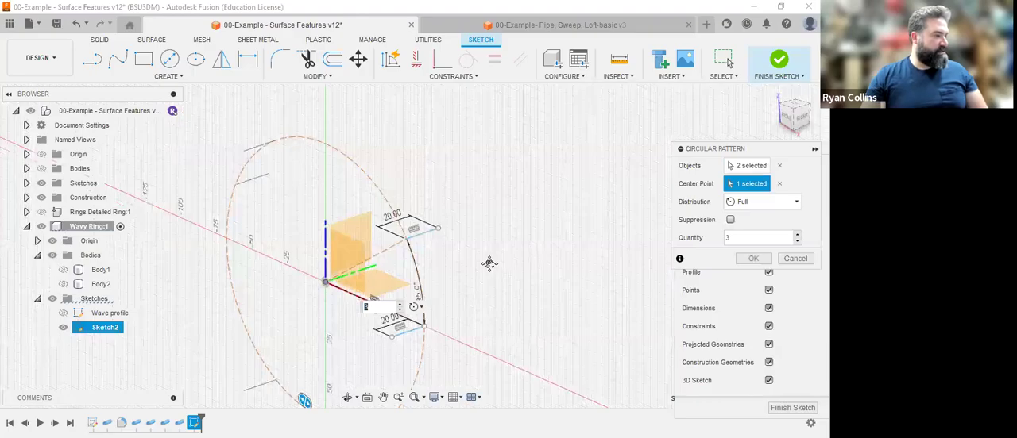
middle_drag(520, 305, 554, 263)
click(479, 270)
click(479, 270)
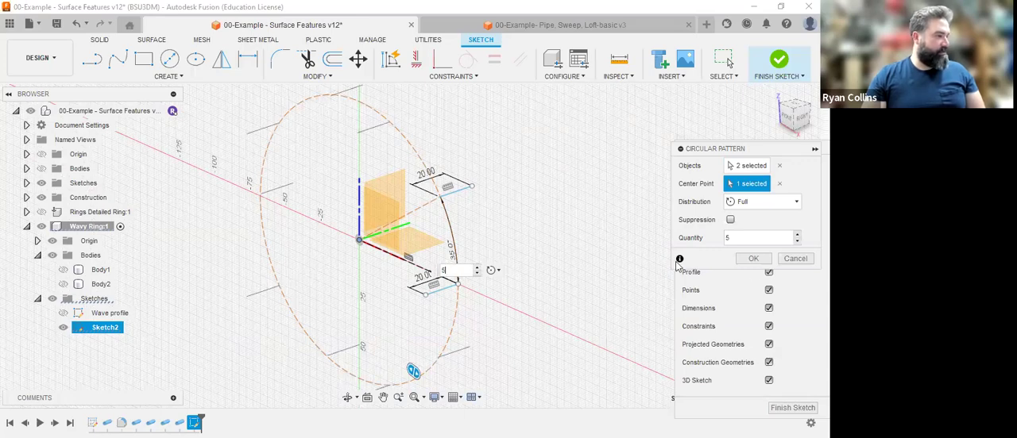
click(753, 260)
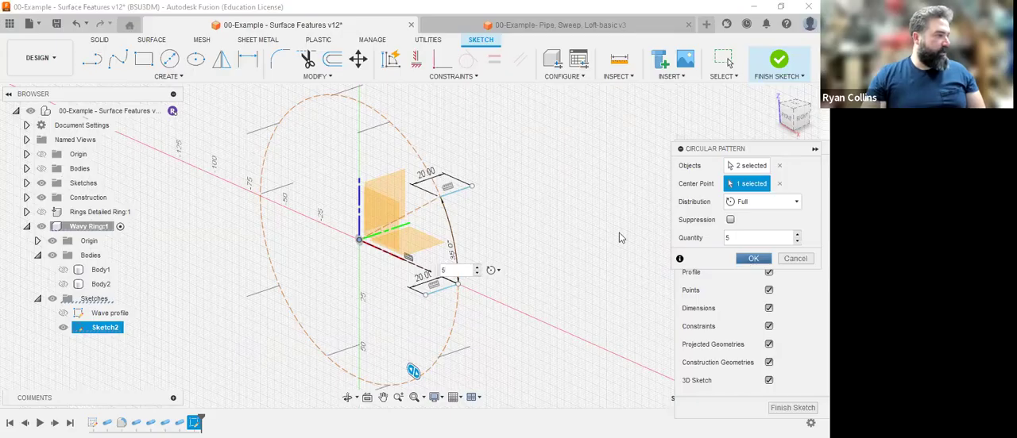
Draw a fit point spline through the free ends of seven successive offset lines on alternating sides, ending at the first dimensioned 20 mm line.
click(799, 116)
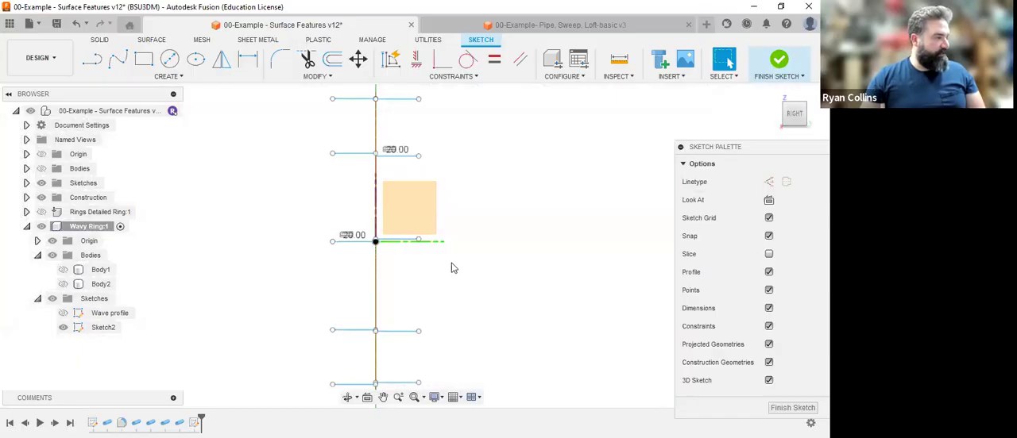
click(774, 94)
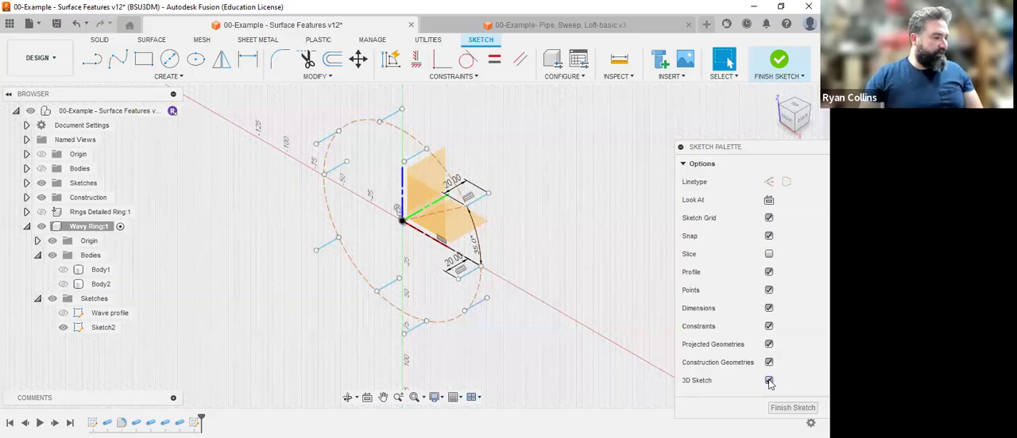
click(117, 62)
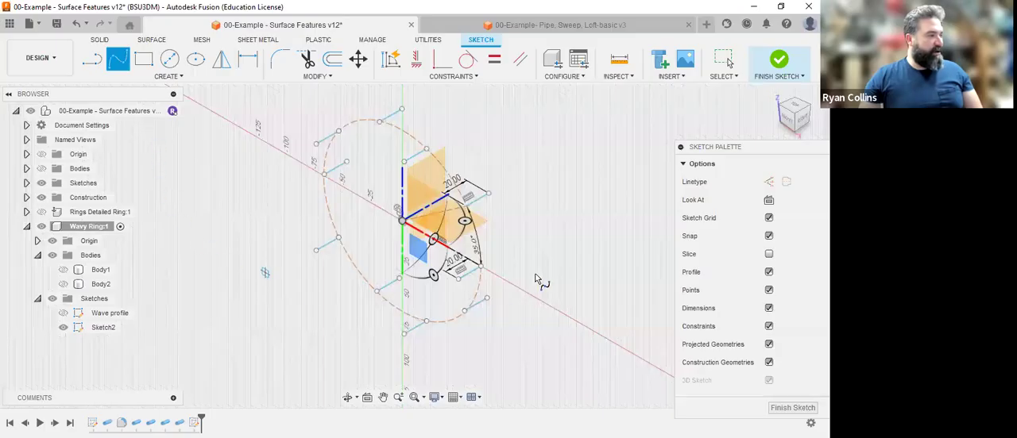
click(316, 249)
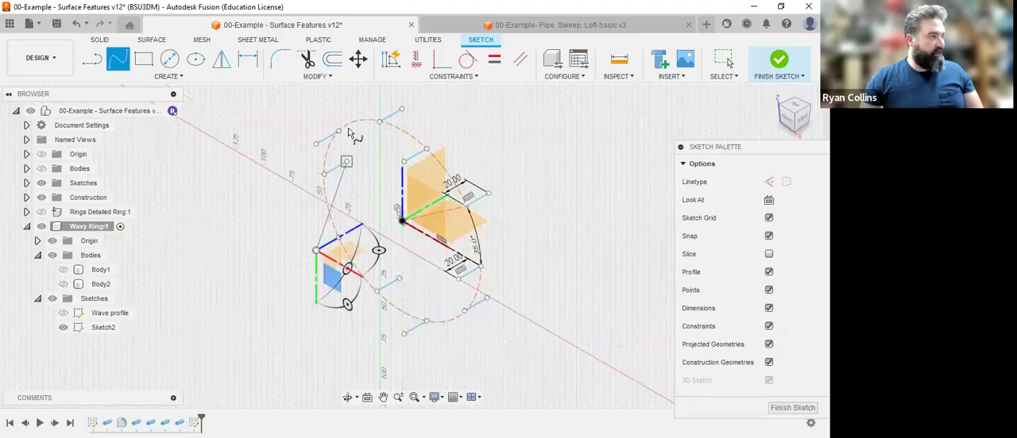
click(402, 109)
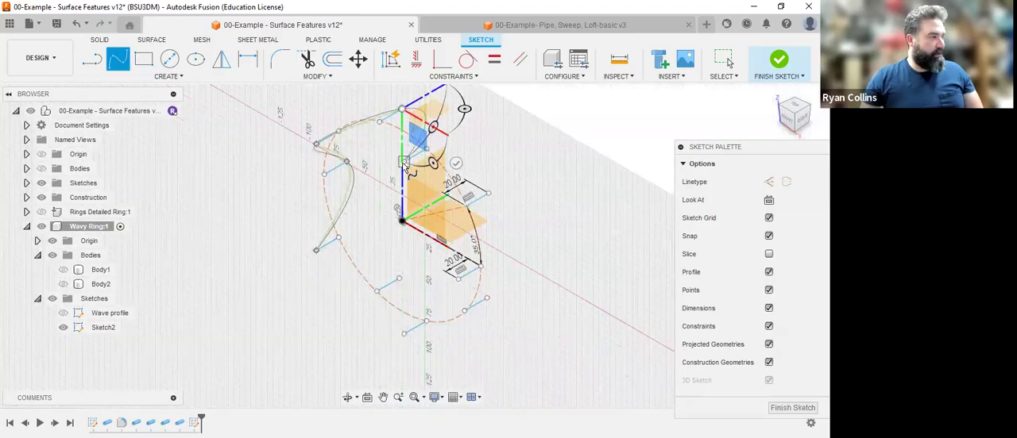
click(403, 163)
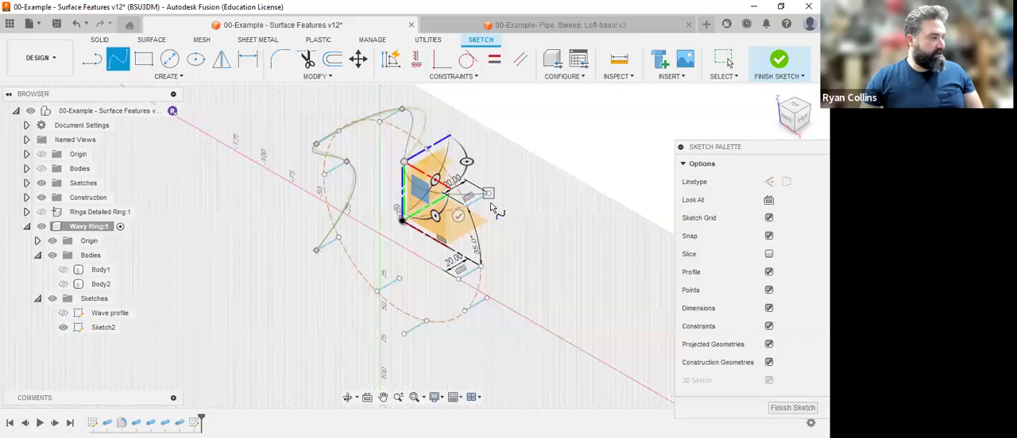
click(488, 195)
click(459, 279)
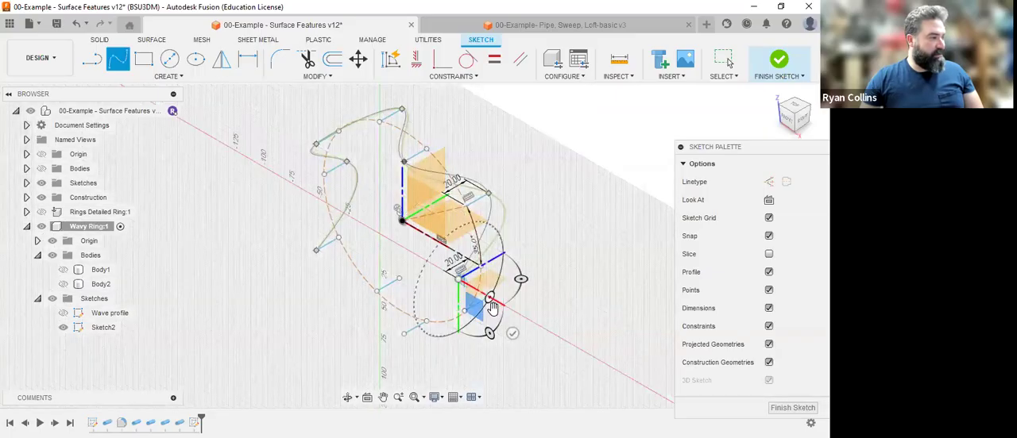
Extend the fit point spline through the remaining three offset-line ends on alternating sides and close it at its starting point.
scroll(486, 294, up, 3)
scroll(483, 294, up, 2)
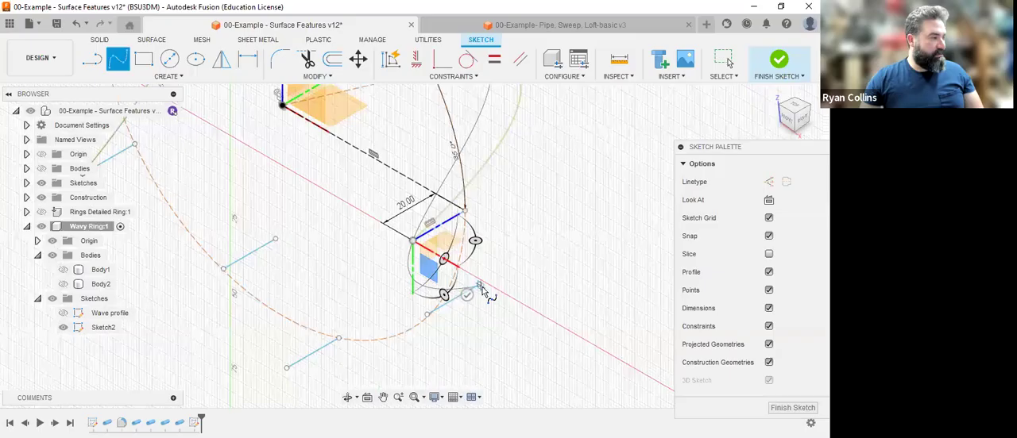
click(480, 286)
click(286, 368)
click(276, 239)
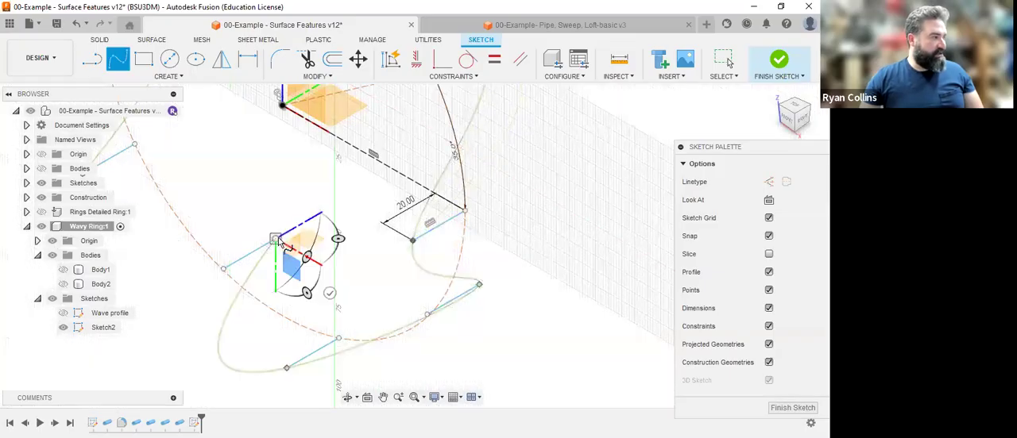
middle_drag(294, 201, 404, 179)
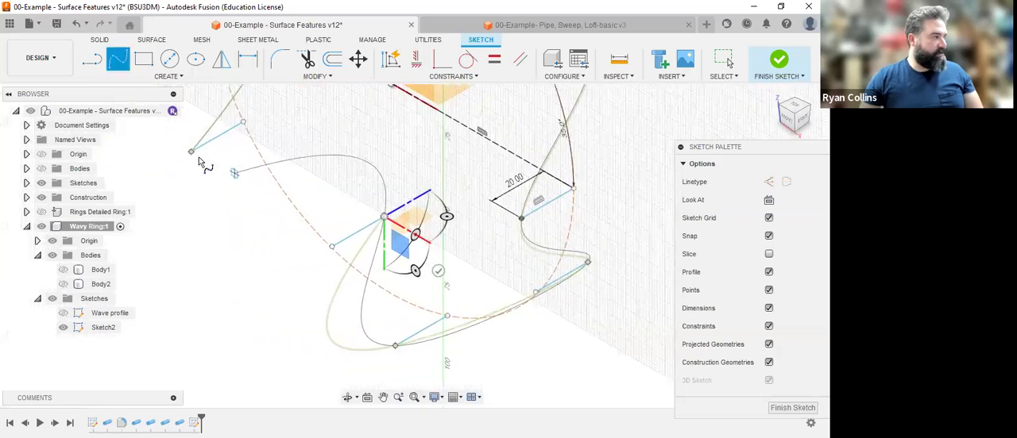
click(191, 153)
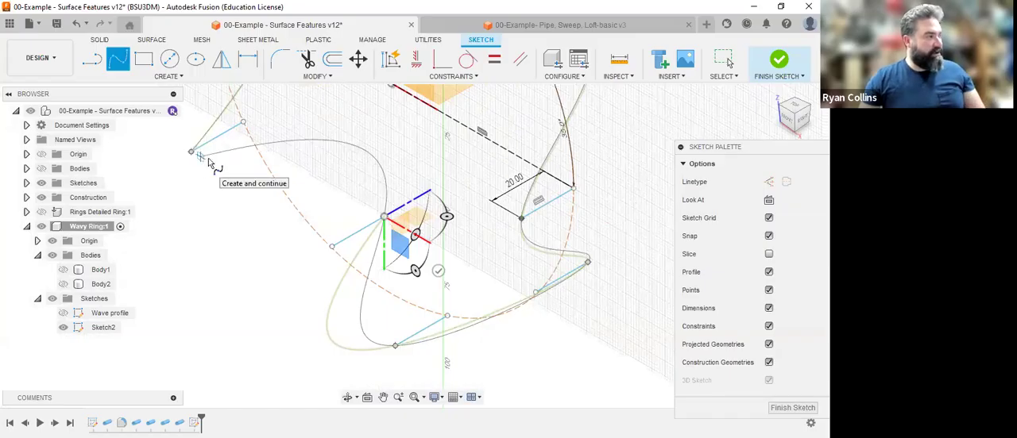
click(190, 153)
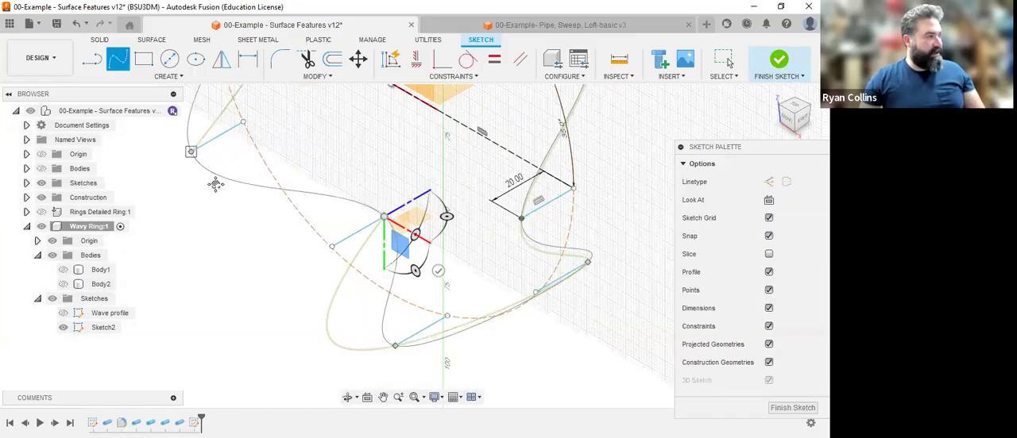
middle_drag(215, 184, 234, 205)
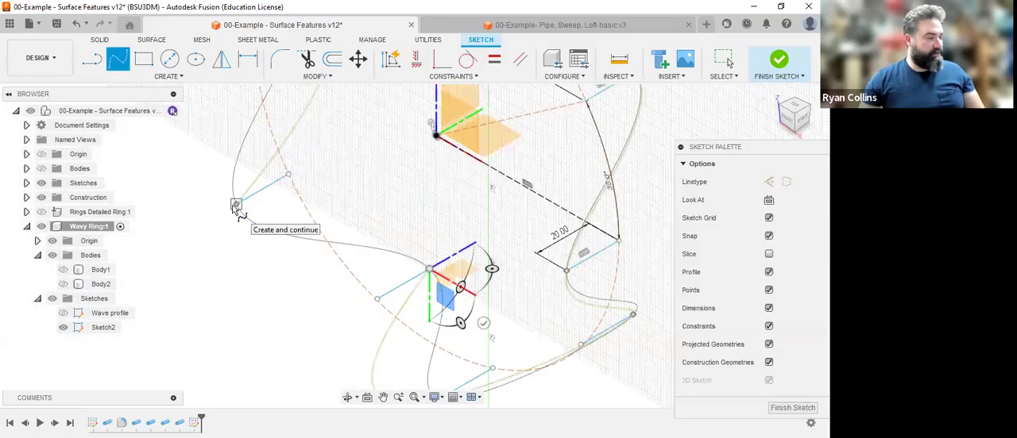
click(235, 206)
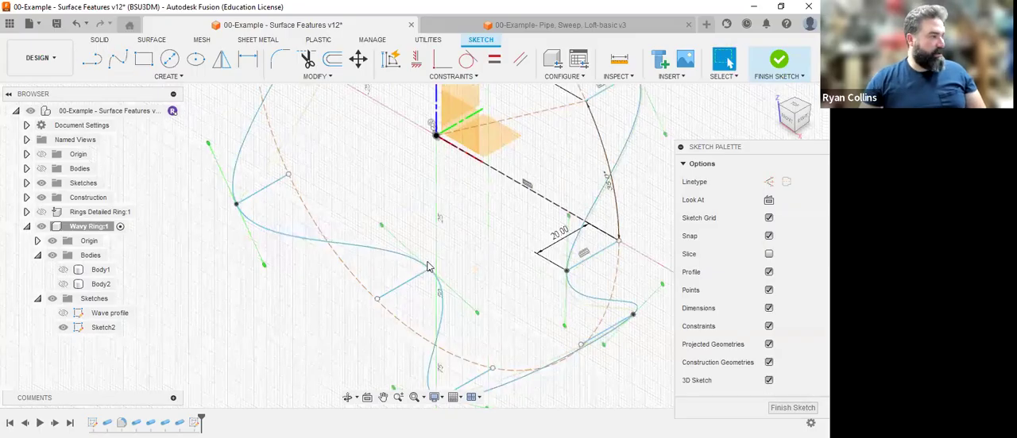
Examine the closed wave spline from the right side and in the isometric home view.
scroll(435, 266, down, 5)
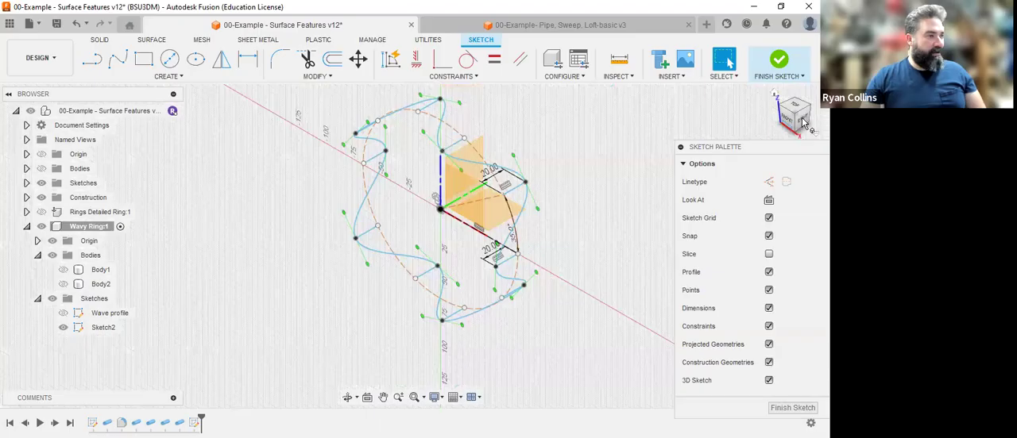
click(803, 121)
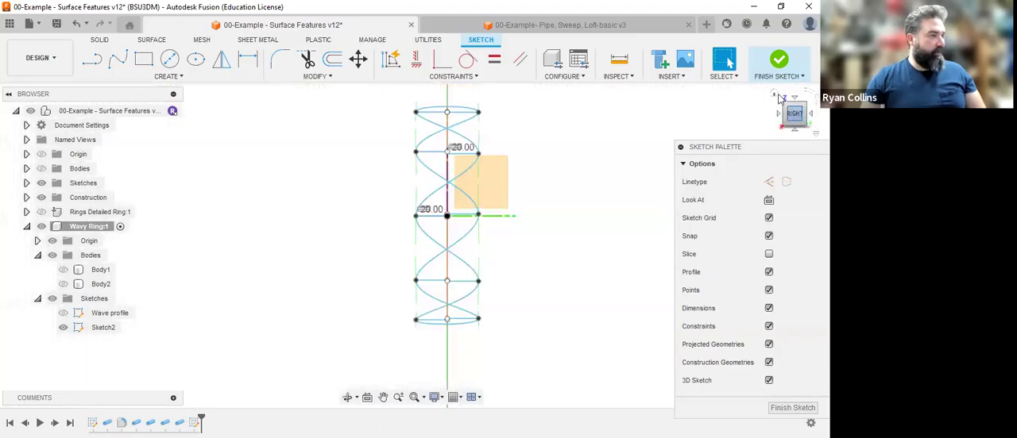
click(778, 96)
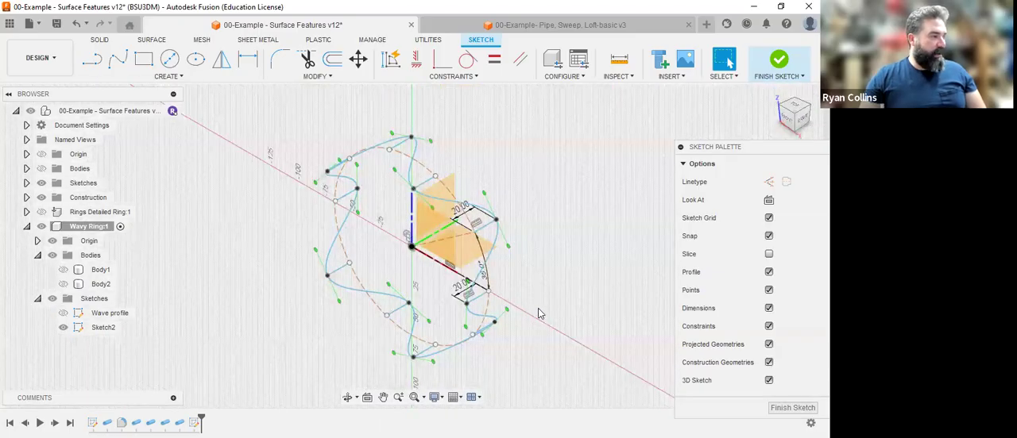
scroll(508, 310, up, 1)
scroll(516, 285, up, 2)
middle_drag(535, 275, 533, 226)
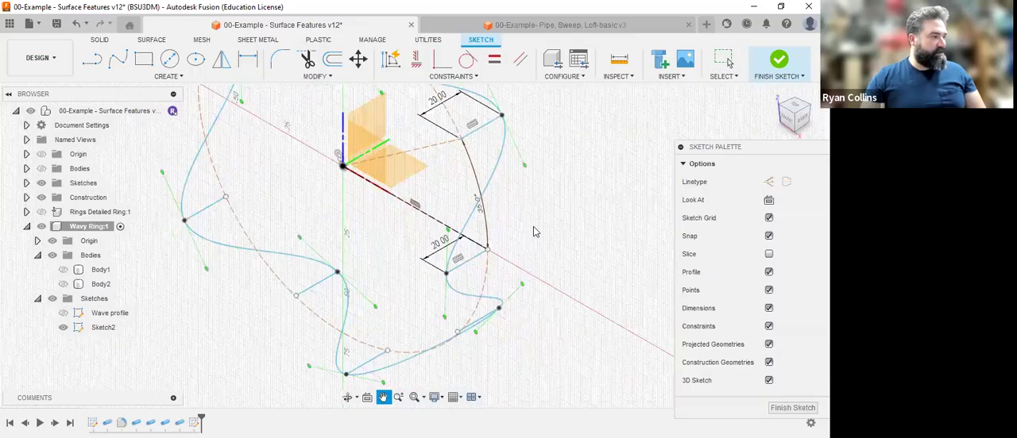
scroll(533, 230, up, 3)
scroll(532, 237, down, 4)
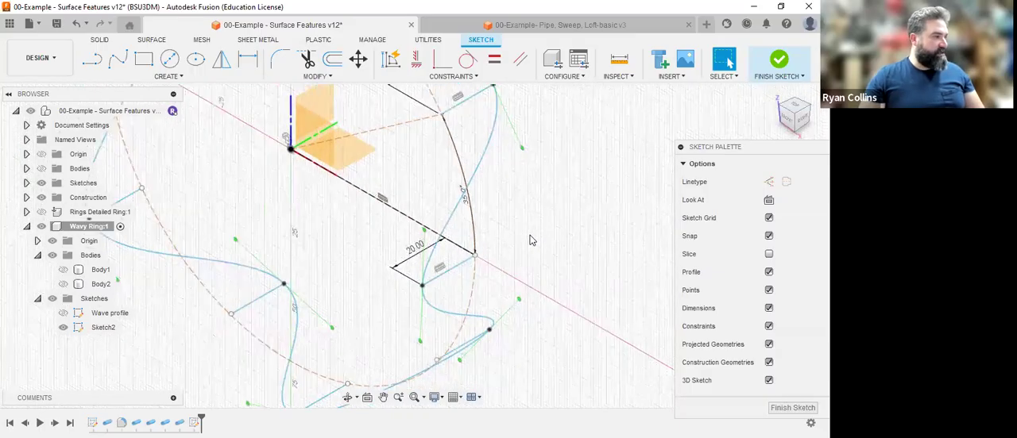
Set the length of the offset line at the end of the horizontal construction line to 30 mm.
double_click(441, 257)
text(3)
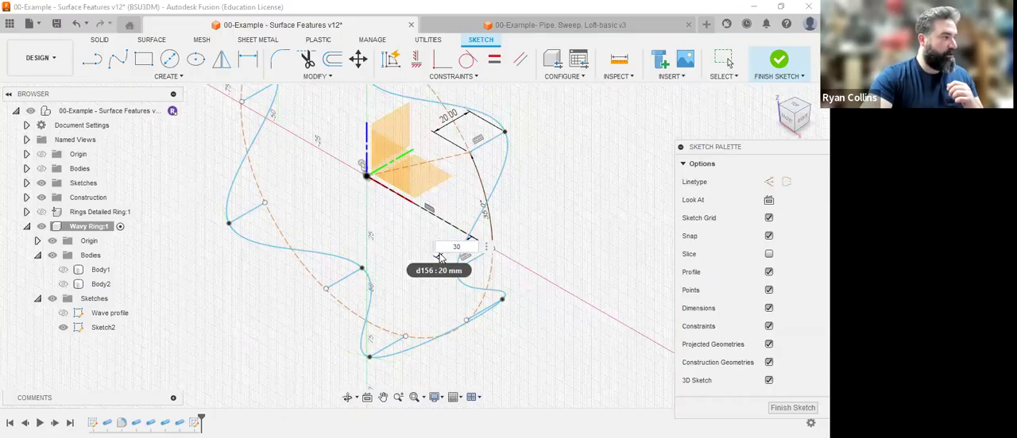
text(0)
key(Return)
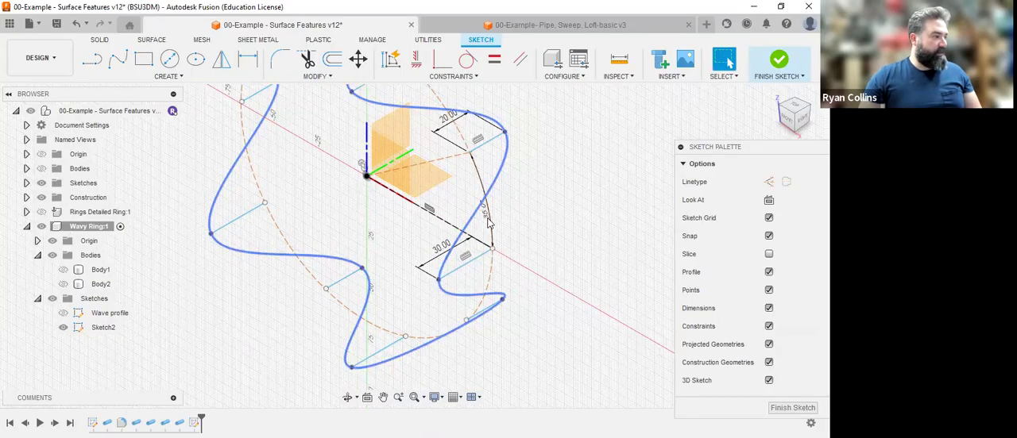
Set the angle between the two construction lines to 45 degrees.
click(486, 221)
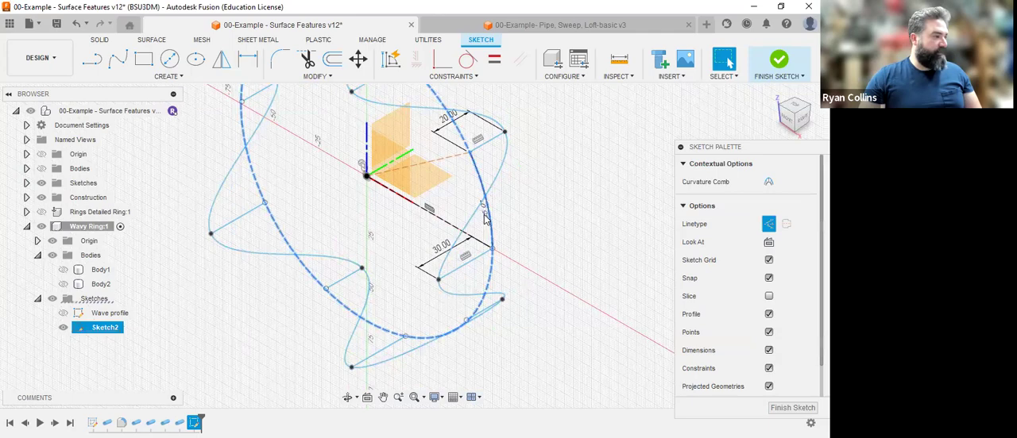
double_click(484, 213)
text(45)
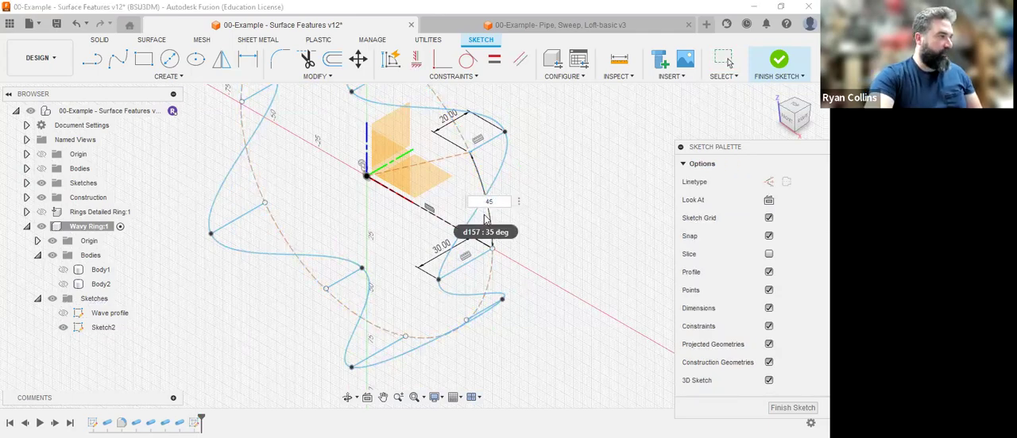
key(Return)
scroll(495, 211, down, 3)
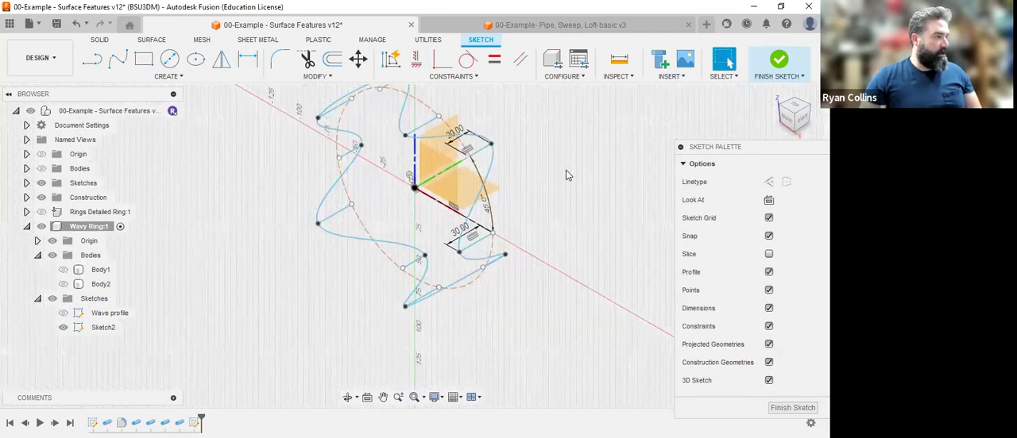
Check the reshaped wave path from the home and front angles and finish the sketch.
click(776, 94)
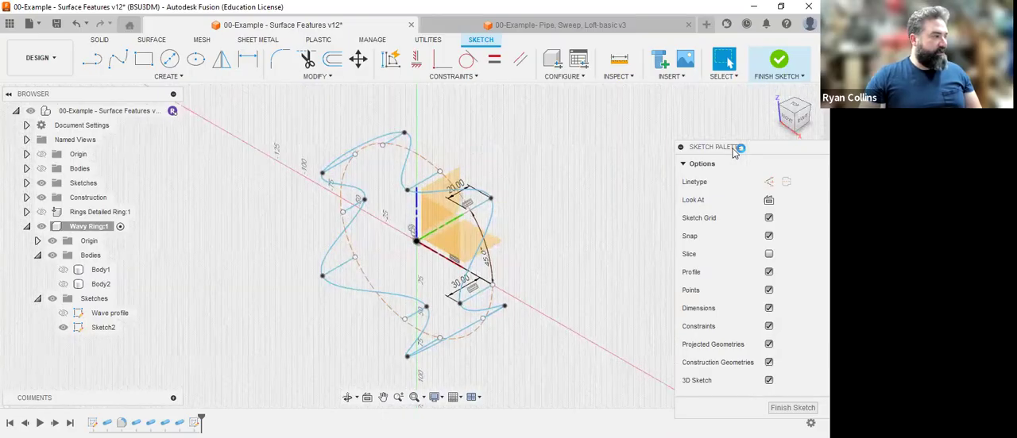
click(793, 125)
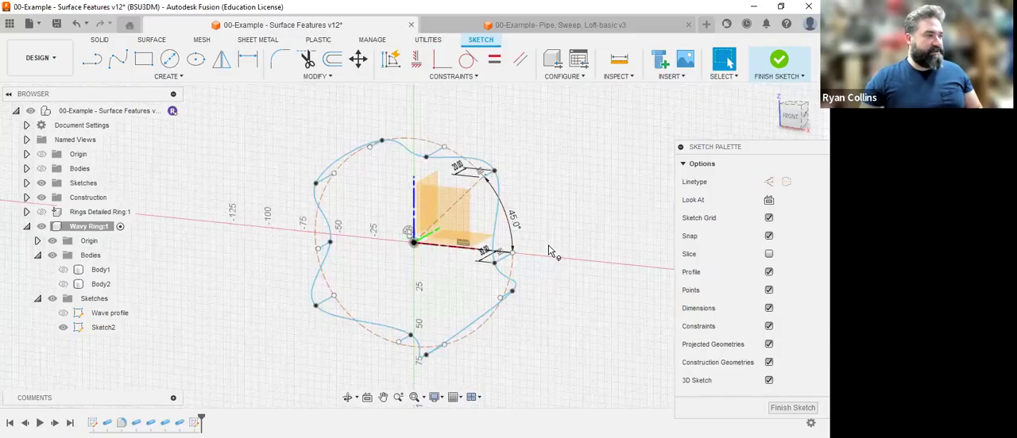
click(778, 63)
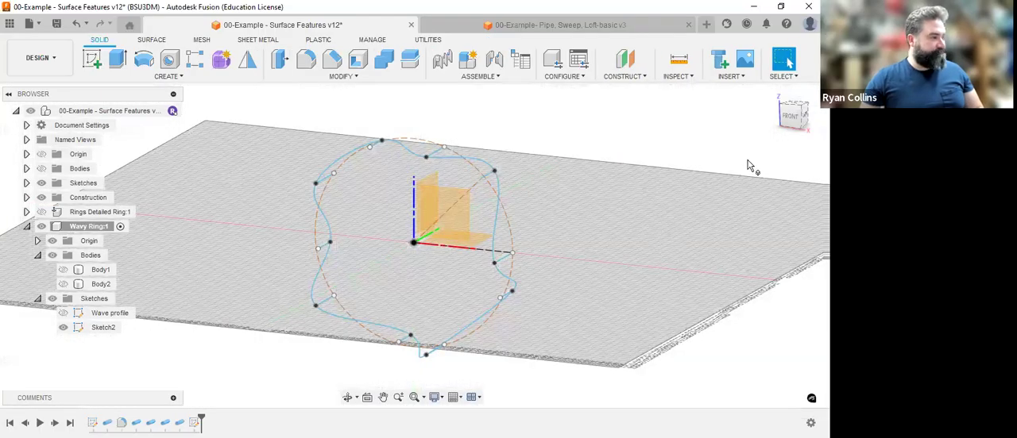
drag(789, 118, 781, 123)
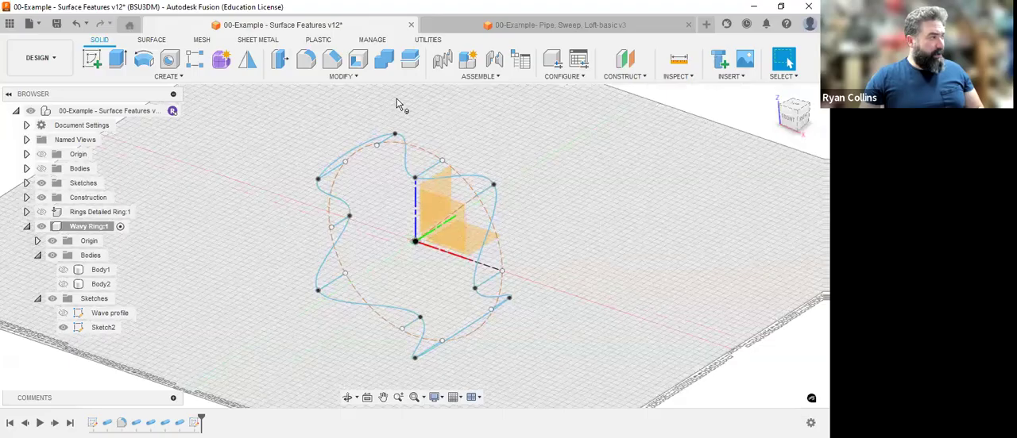
Start a Pipe with a circular section along the closed wave spline, try a 26 mm section size, and set it to 10 mm.
click(143, 75)
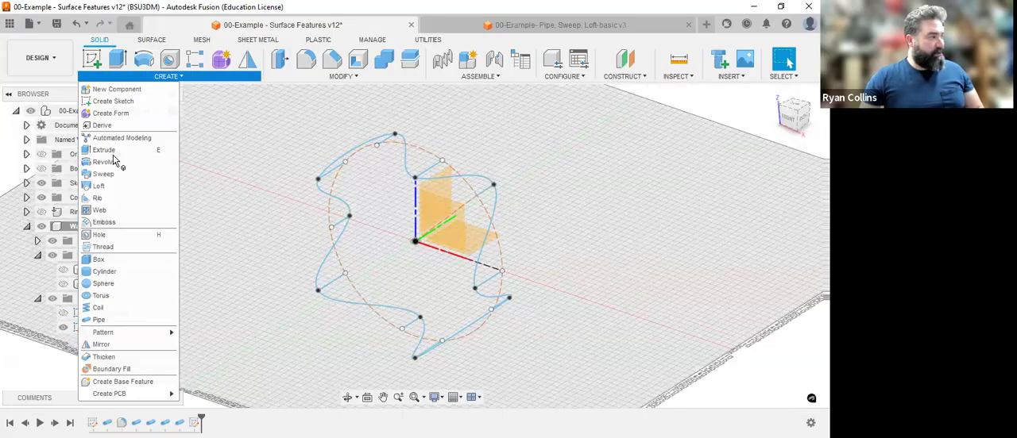
click(102, 320)
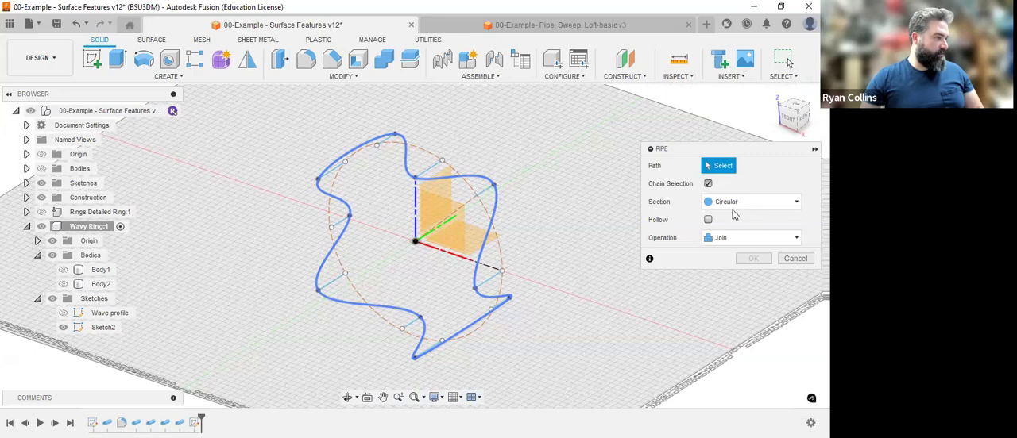
click(505, 179)
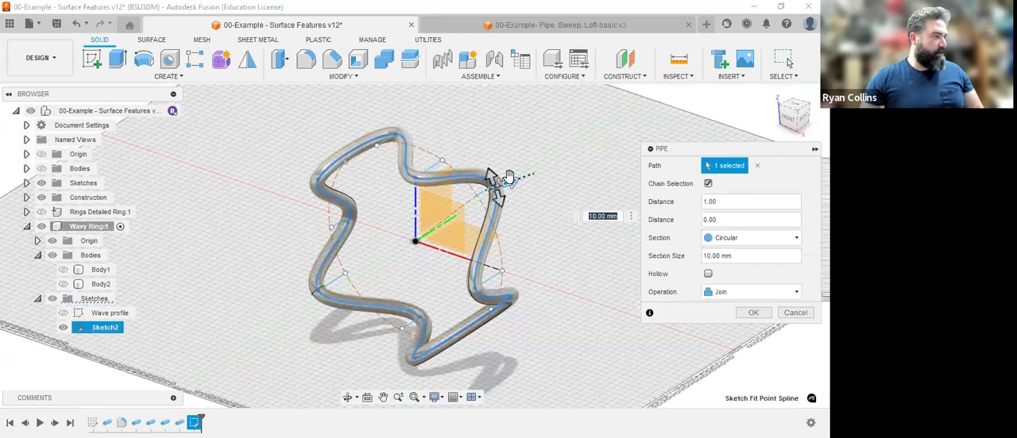
drag(531, 184, 536, 228)
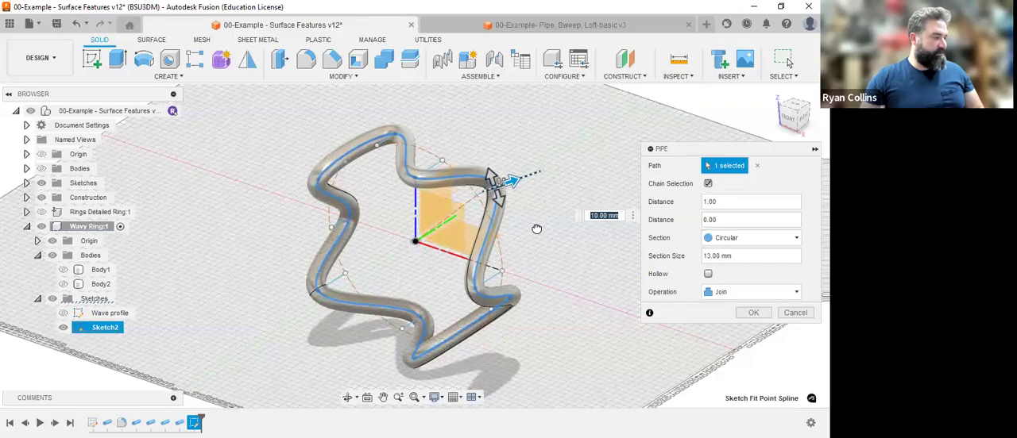
text(26)
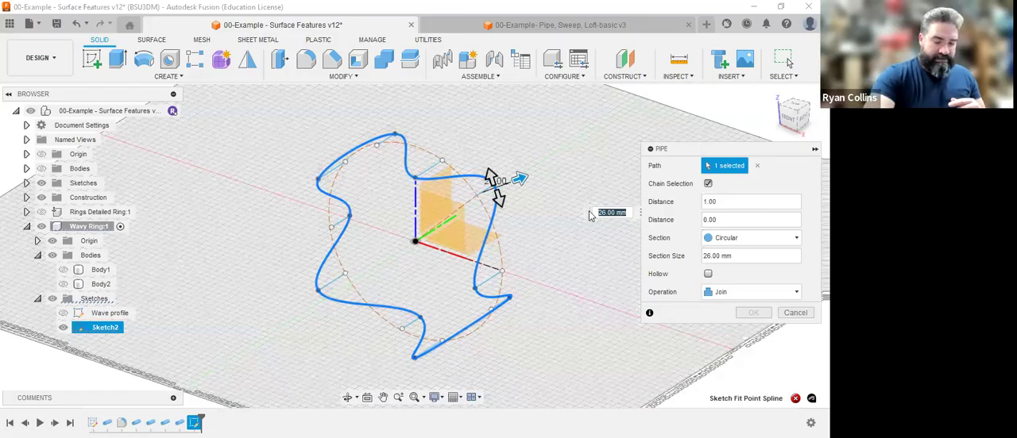
text(10)
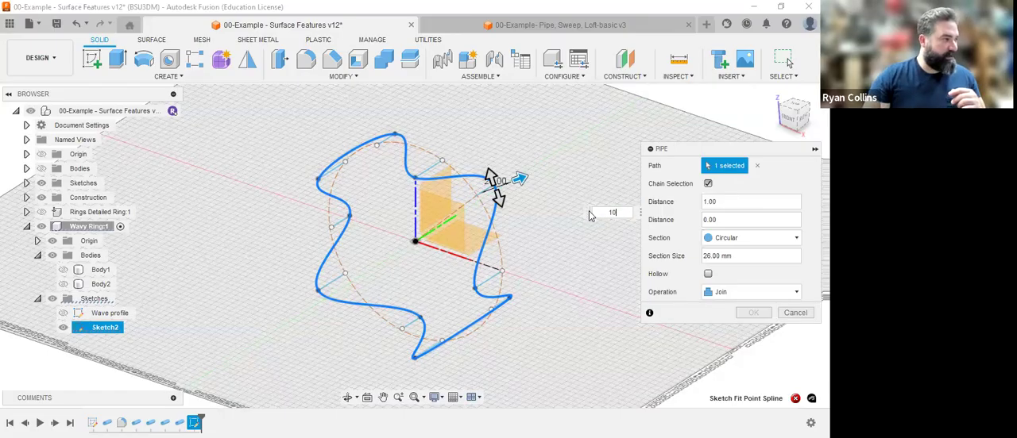
key(Return)
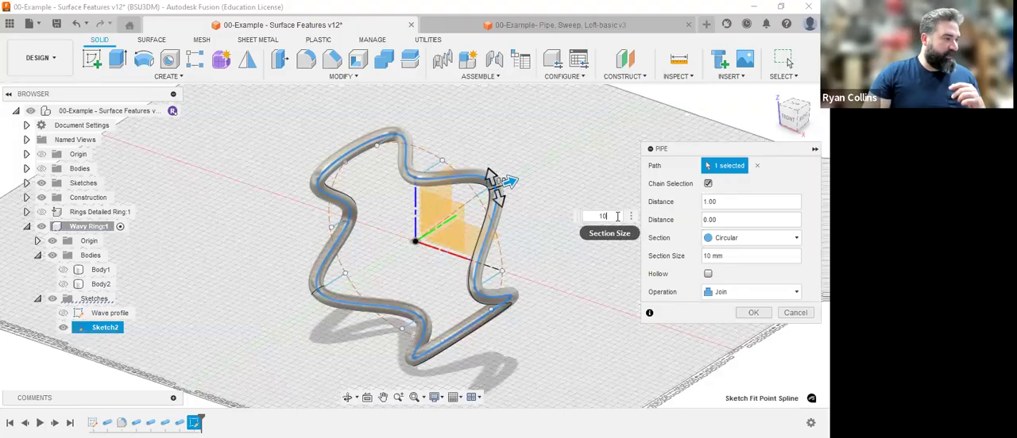
Change the pipe's section to square and try section sizes of 15 mm and 12 mm.
click(759, 238)
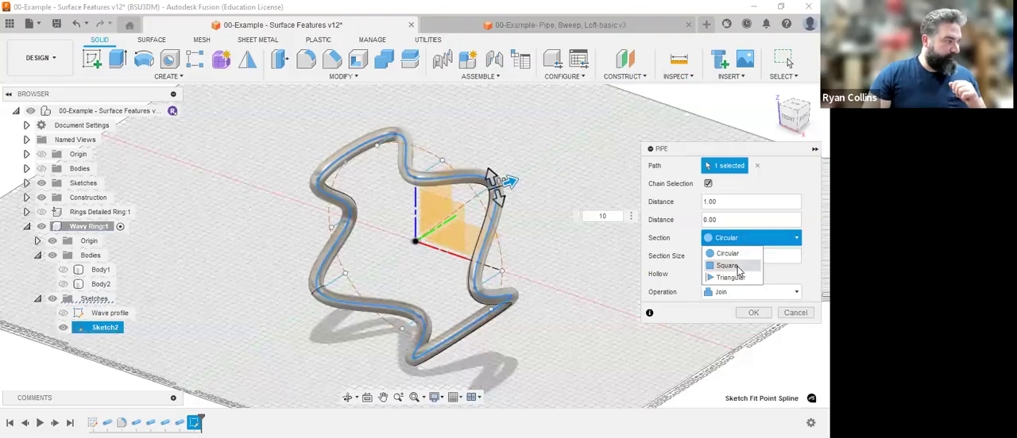
click(737, 266)
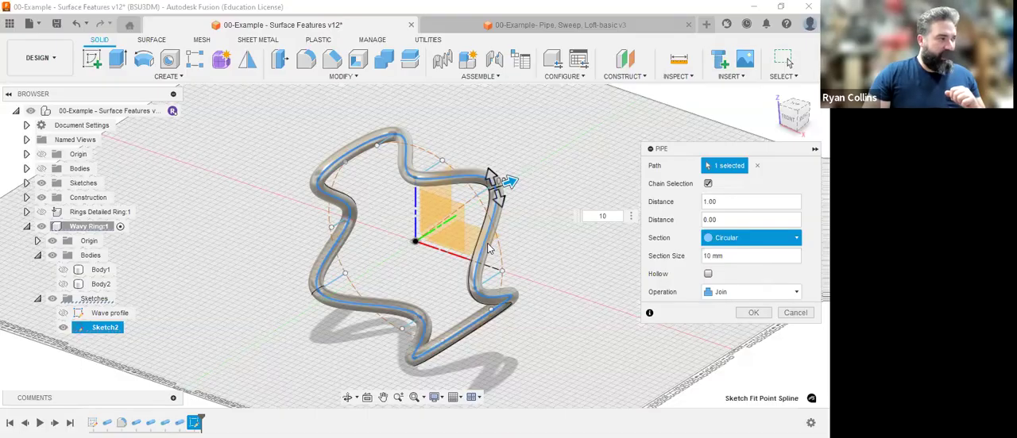
click(612, 215)
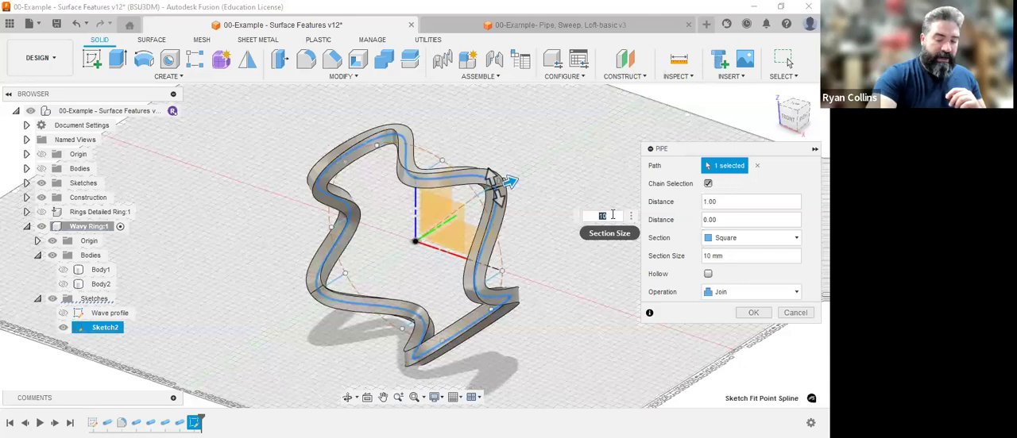
text(15)
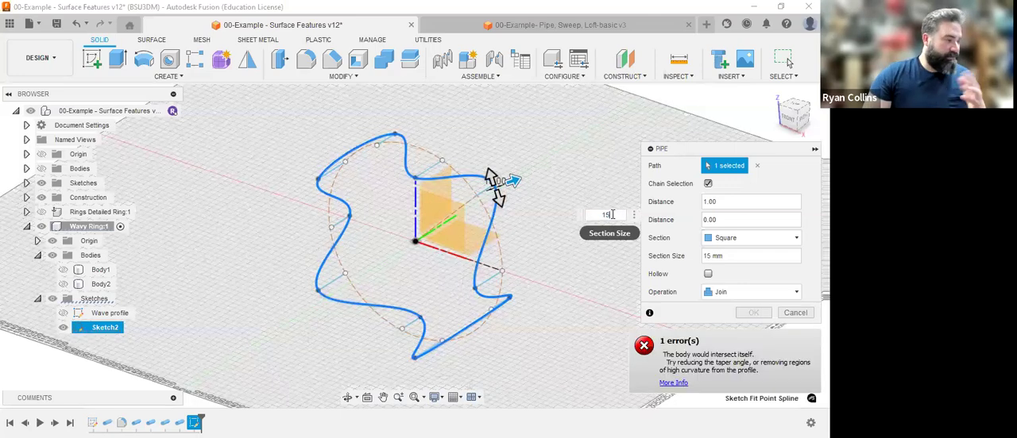
key(BackSpace)
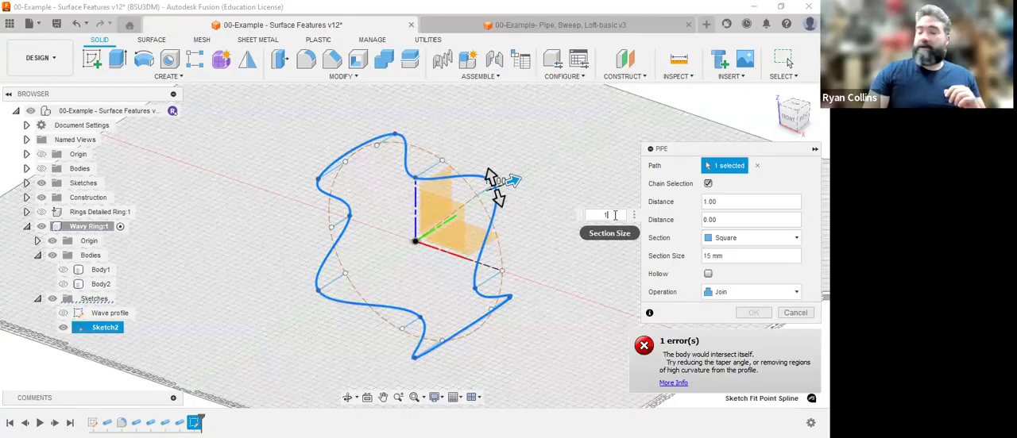
text(2)
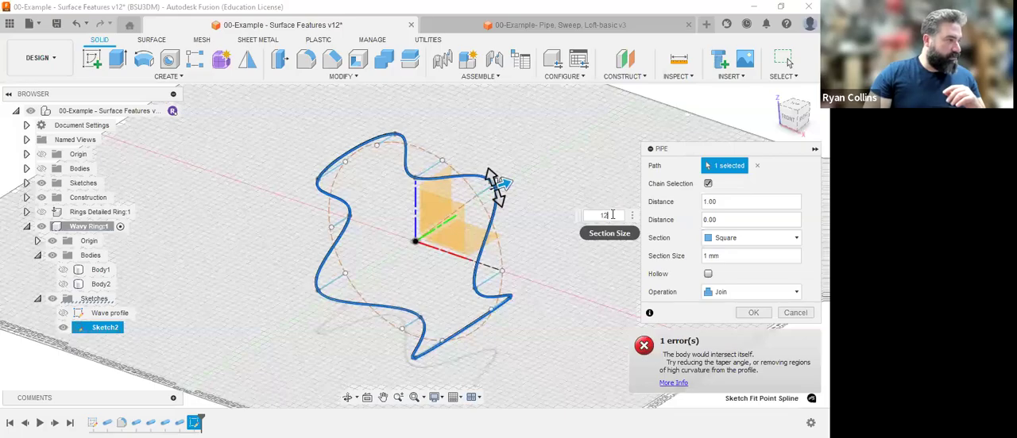
key(Return)
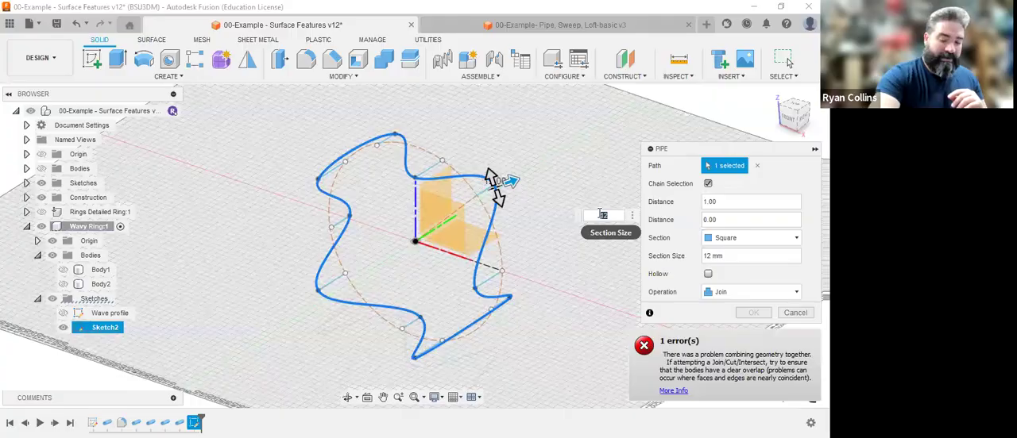
Set the square section size to 10 mm, inspect the preview from the side, and create the pipe.
text(10)
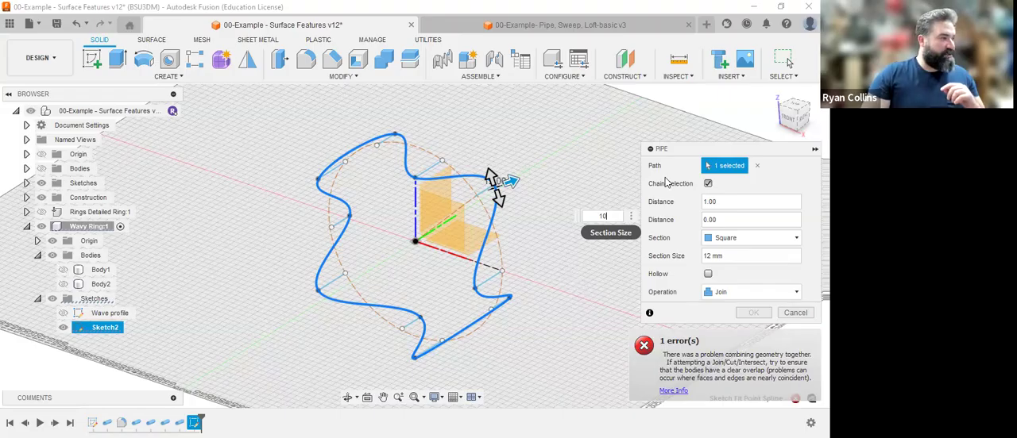
click(802, 118)
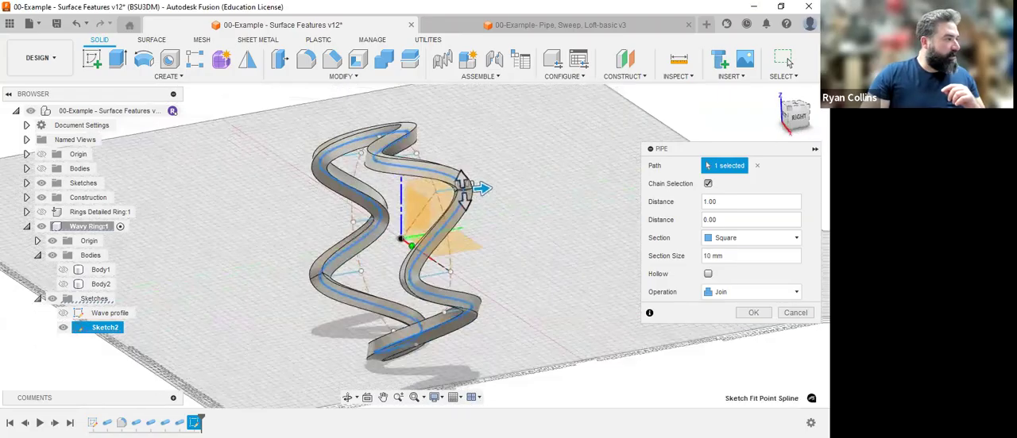
mouse_move(802, 118)
mouse_down()
mouse_move(810, 123)
mouse_move(757, 130)
mouse_up()
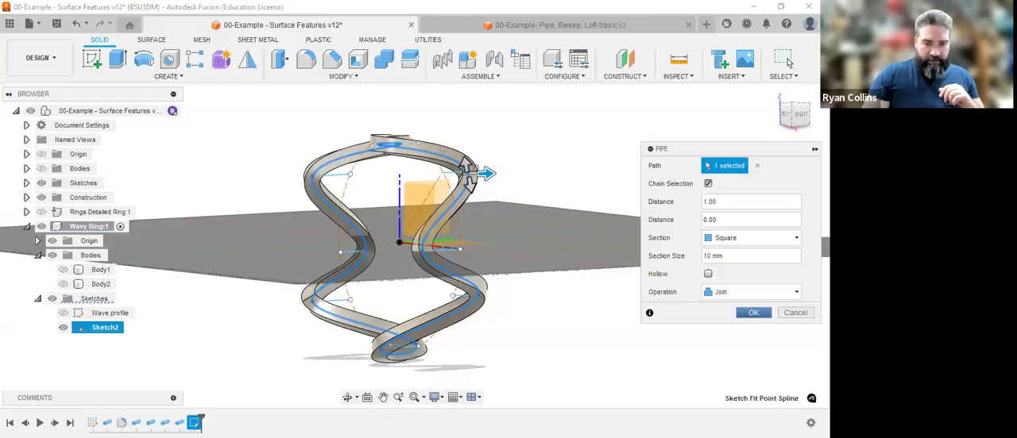
key(Return)
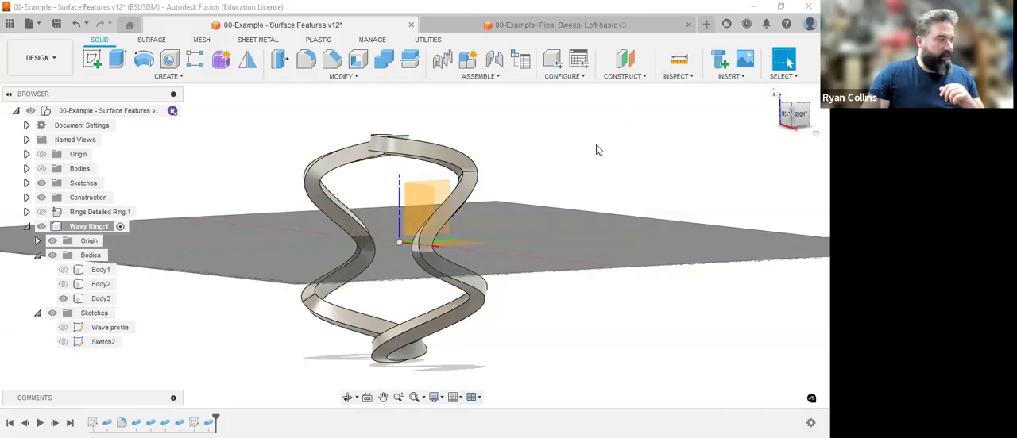
Try a circular pipe along an outer edge of the wavy ring body with section sizes of 2 mm and 1 mm.
drag(801, 116, 803, 137)
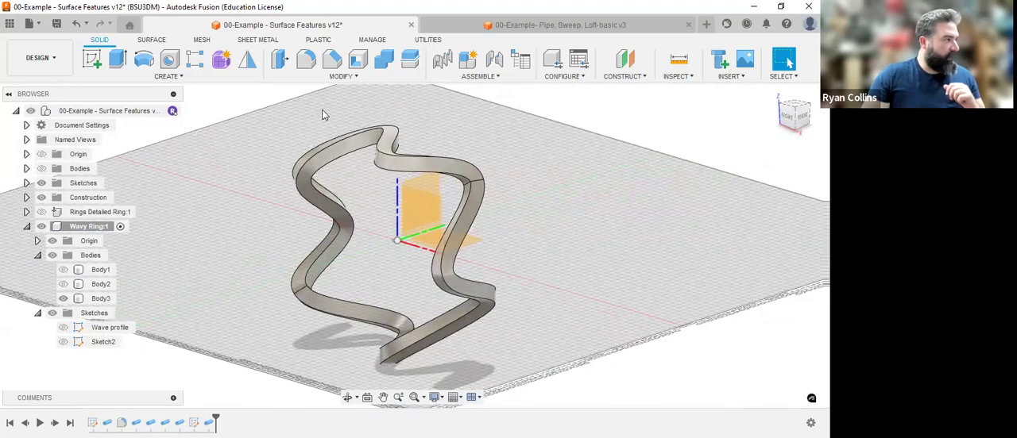
click(196, 78)
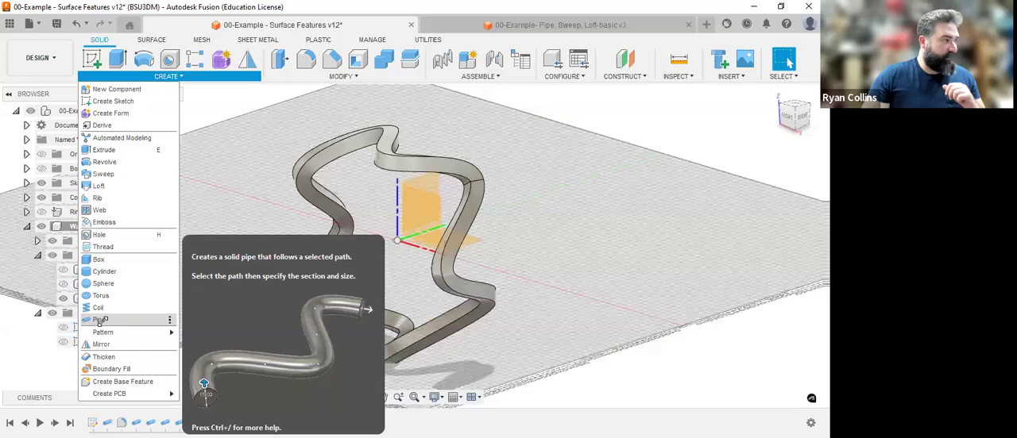
click(99, 320)
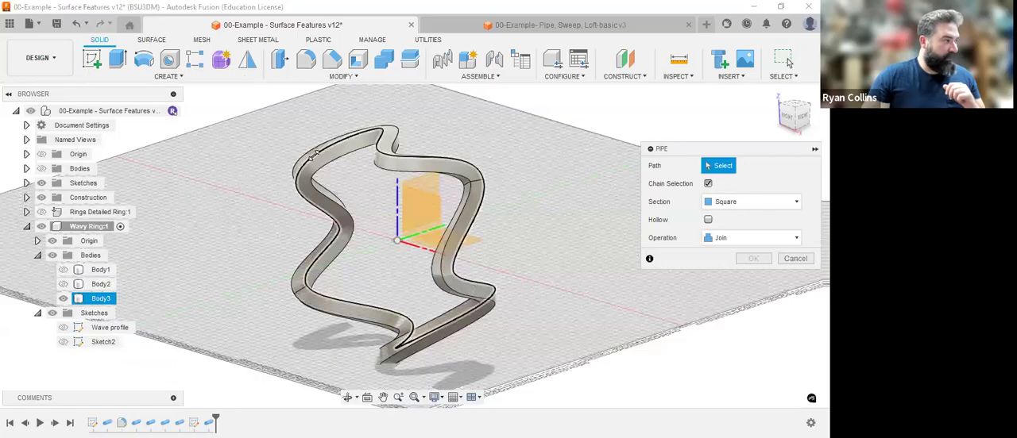
click(314, 155)
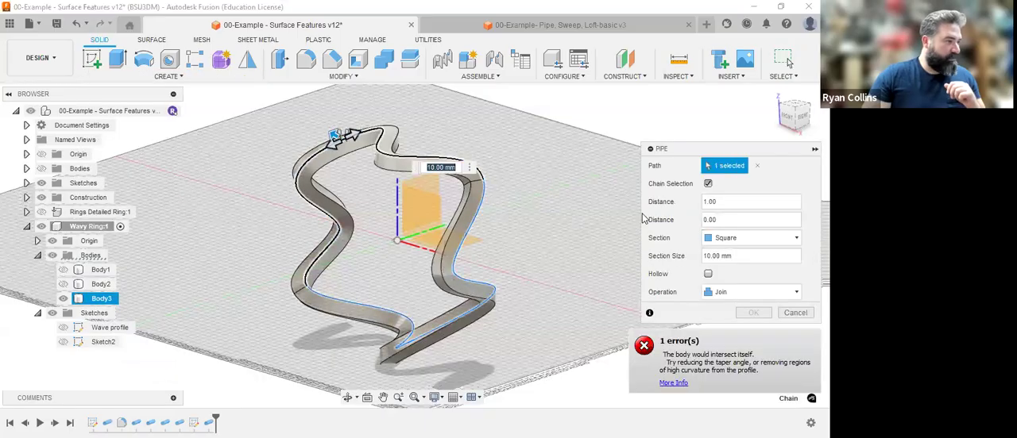
click(756, 239)
click(743, 252)
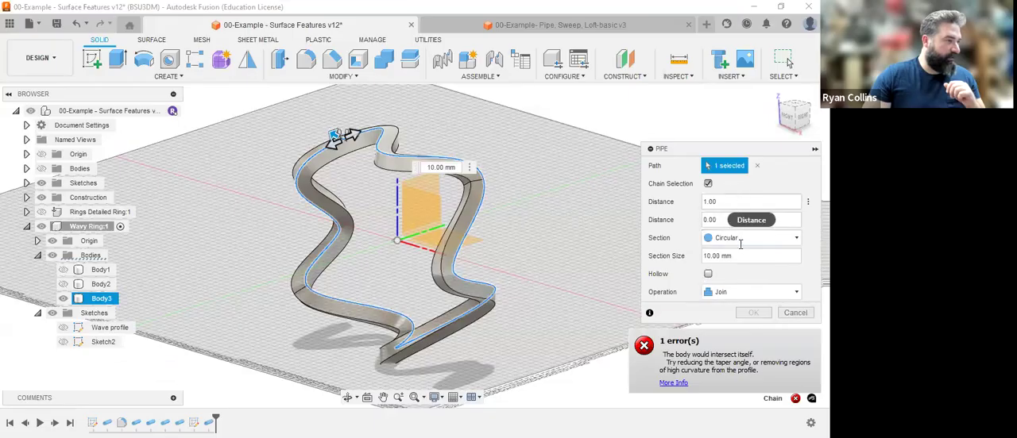
drag(732, 256, 671, 260)
text(2)
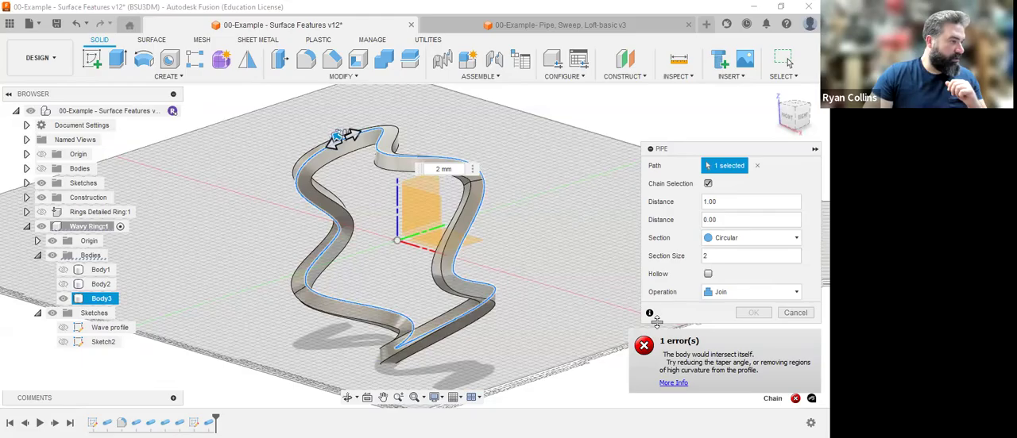
click(786, 119)
drag(725, 258, 682, 258)
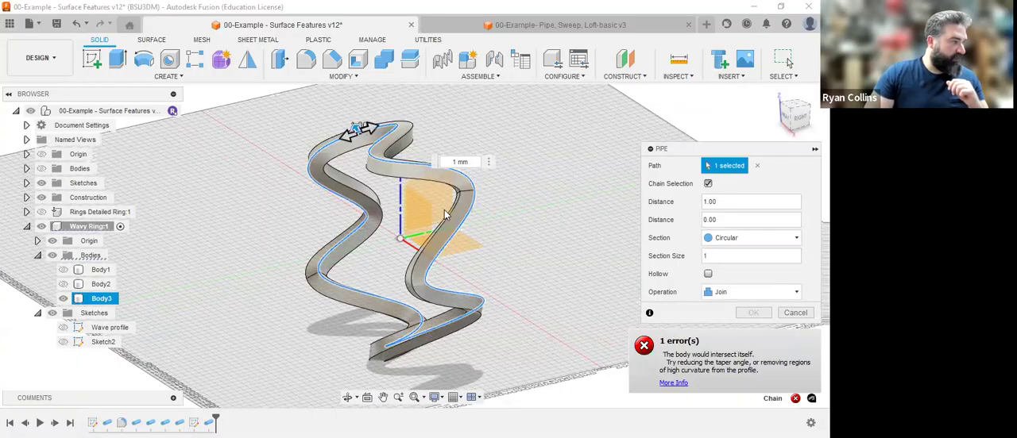
click(792, 313)
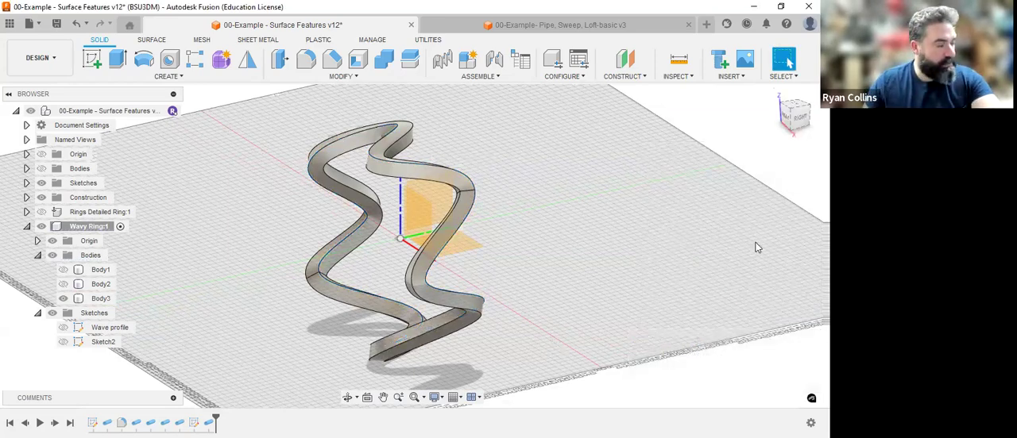
Save the design with the version description "Wavy Line demo".
key(ctrl+s)
text(Wavy L)
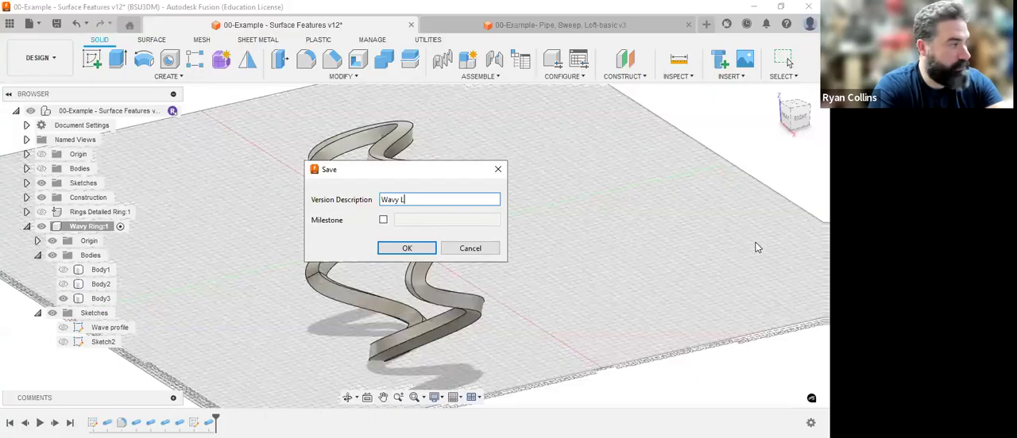
text(ine demo)
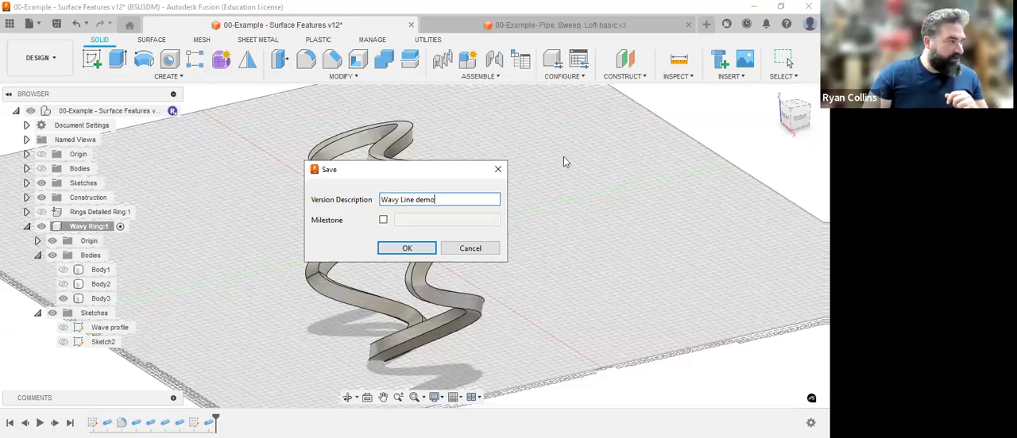
key(Return)
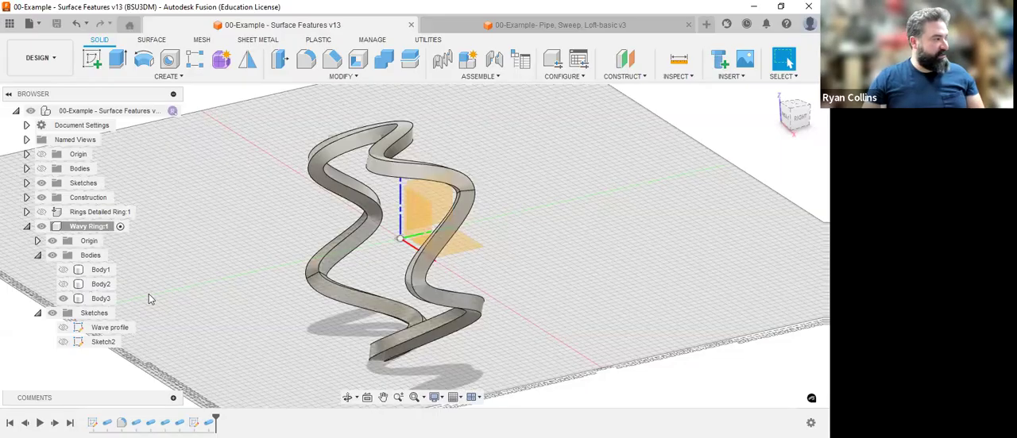
Activate the top-level assembly and create a new internal component named "Wave Demo" in it.
click(27, 227)
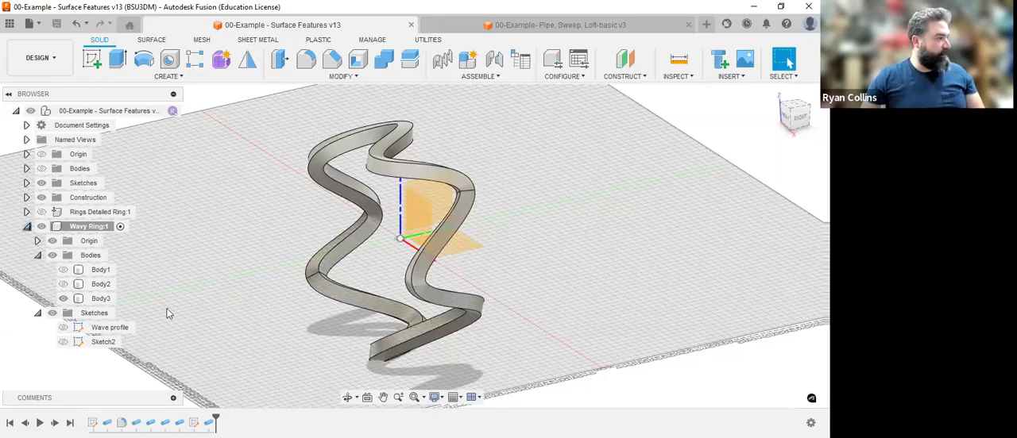
click(470, 63)
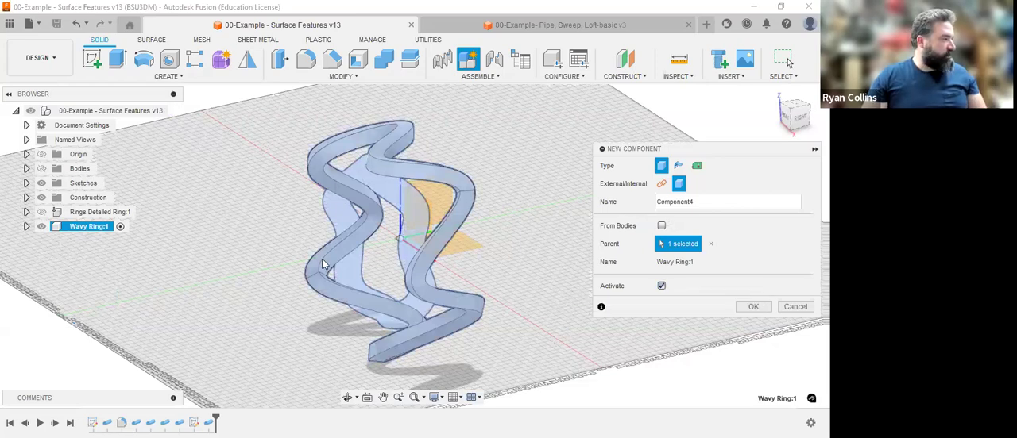
click(798, 306)
click(172, 111)
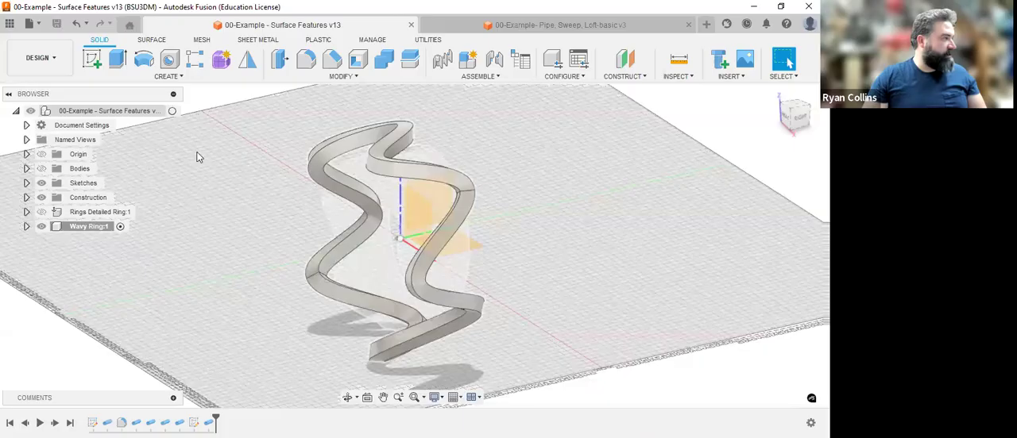
click(604, 135)
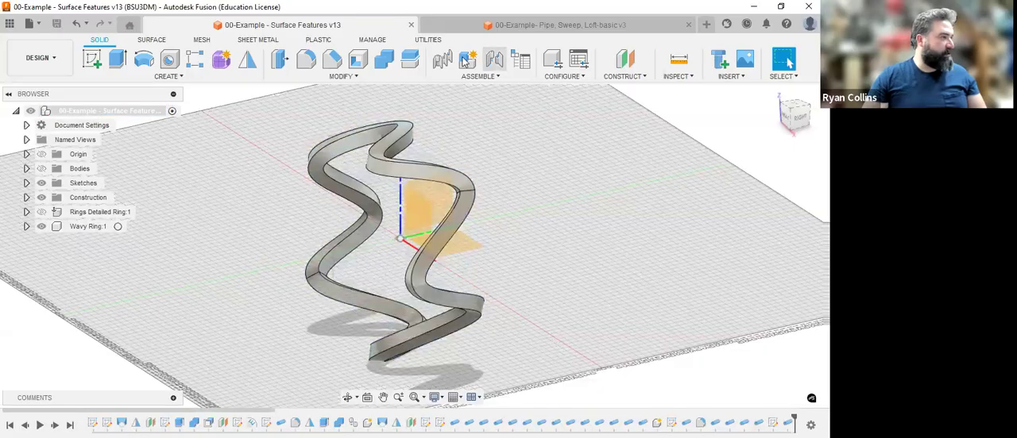
click(467, 62)
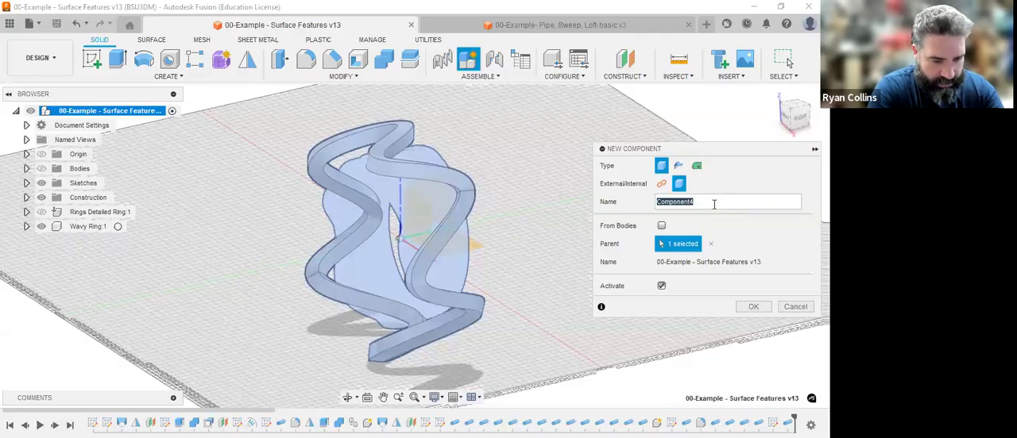
text(Wave Demo)
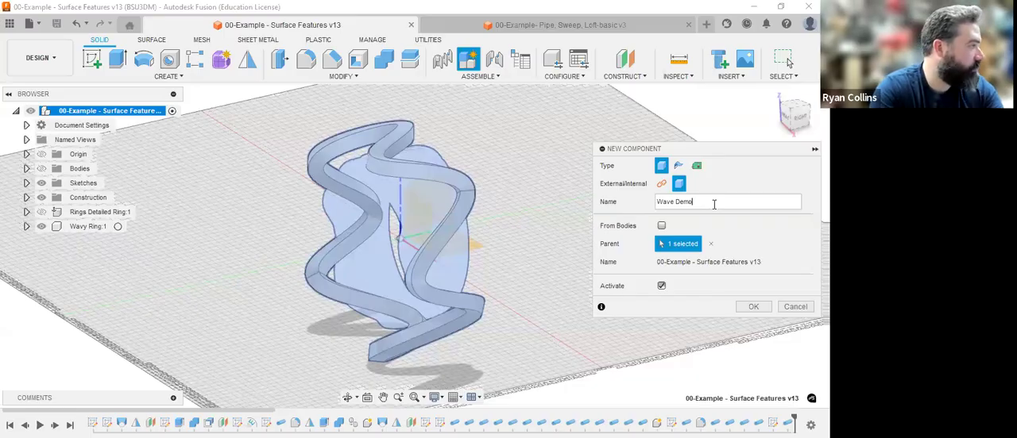
key(Return)
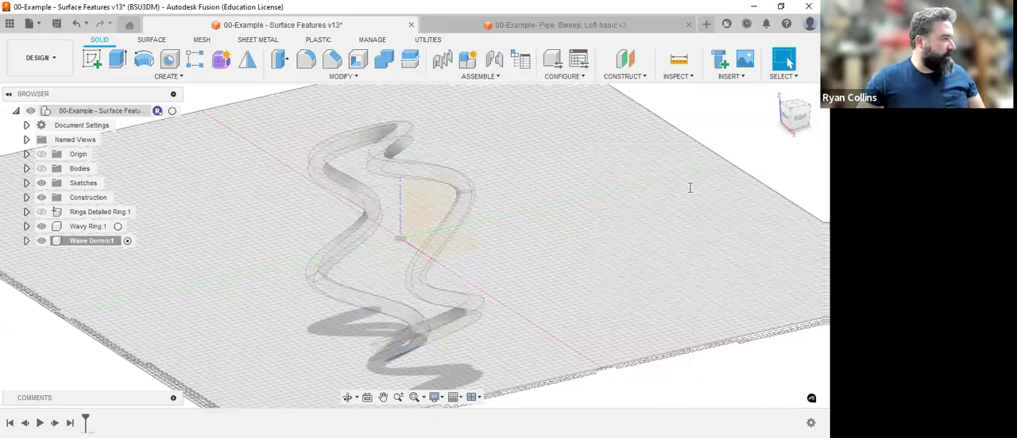
Hide the Wavy Ring component and start a sketch on the front plane in Wave Demo.
click(41, 226)
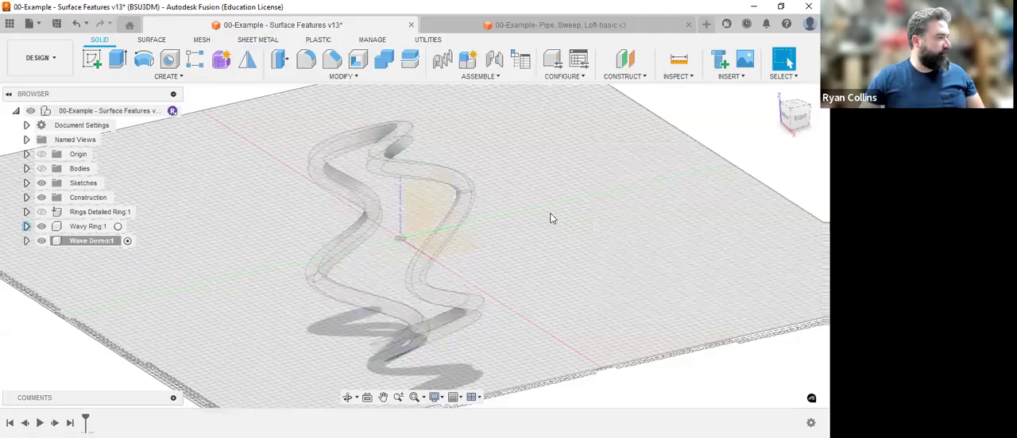
click(92, 58)
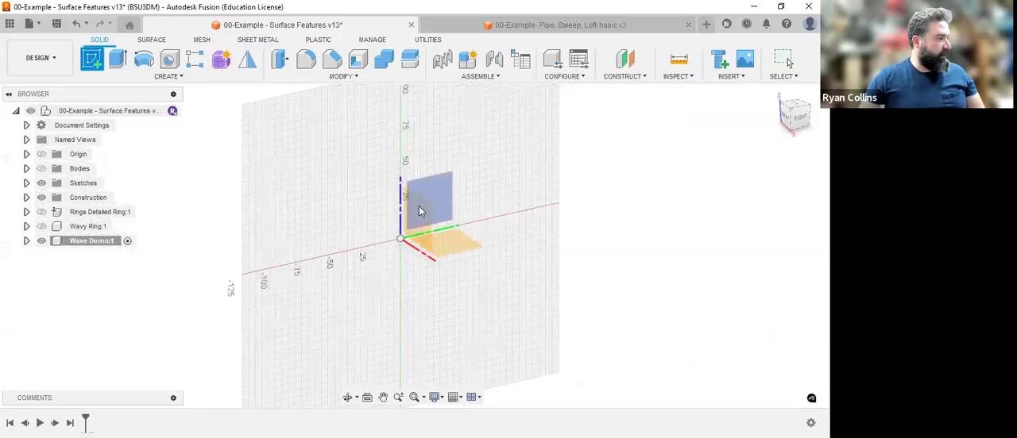
click(420, 231)
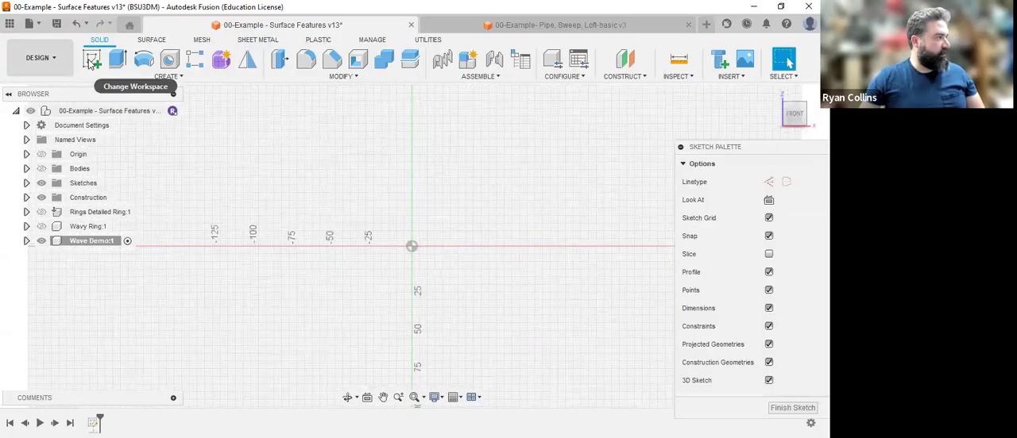
Draw a circle 150 mm in diameter centred on the sketch origin.
click(169, 59)
click(411, 246)
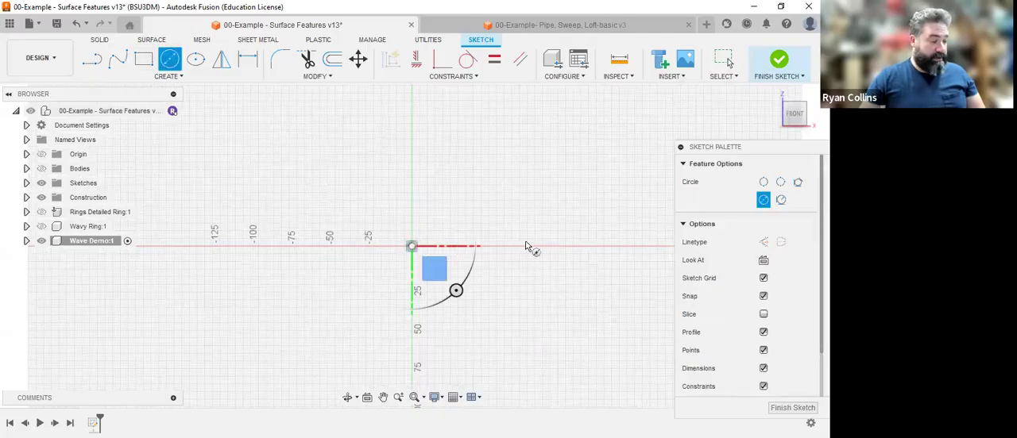
text(150)
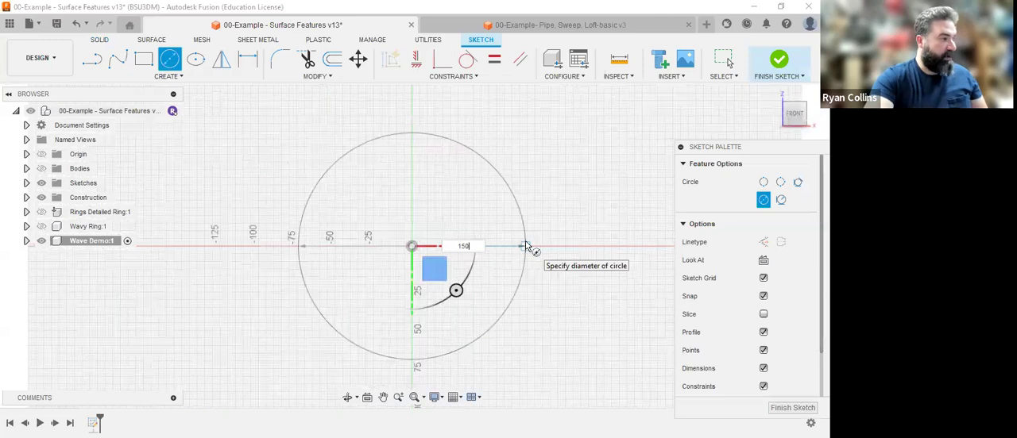
key(Return)
key(Escape)
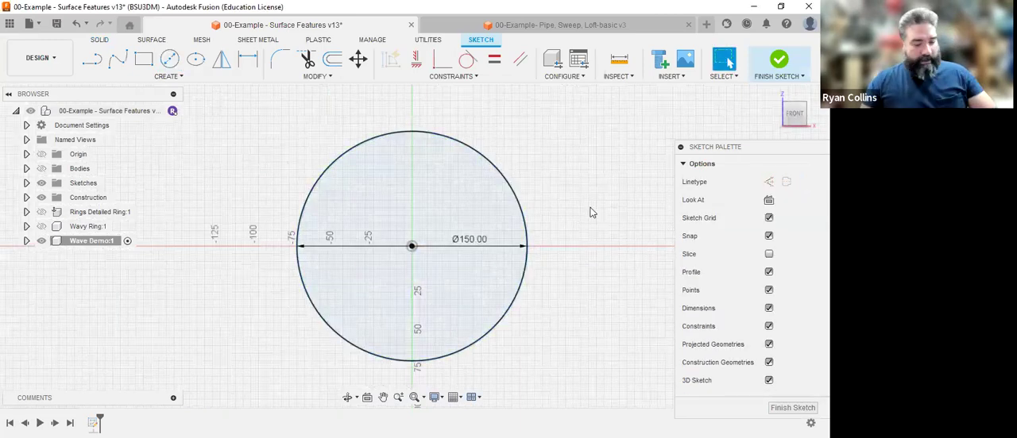
Convert the 150 mm circle to construction geometry.
click(521, 212)
key(x)
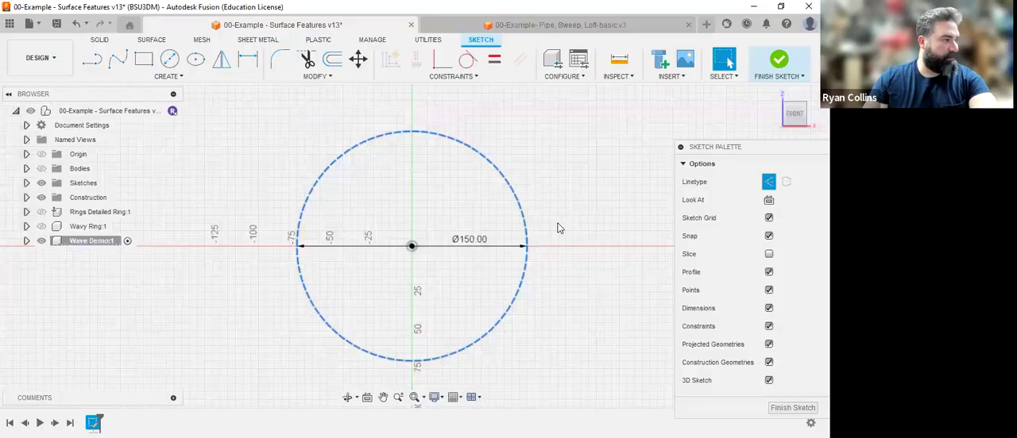
click(628, 300)
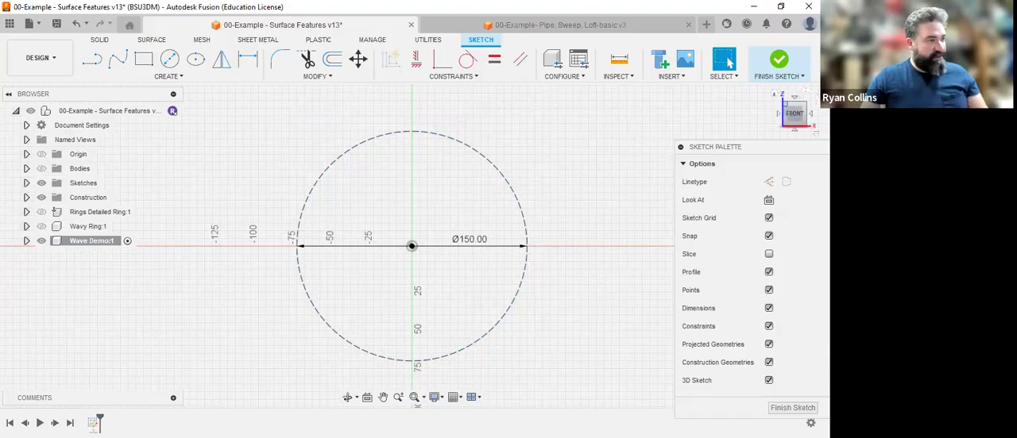
Draw a 20 mm line from the circle's bottom point, perpendicular to the circle's plane.
click(767, 132)
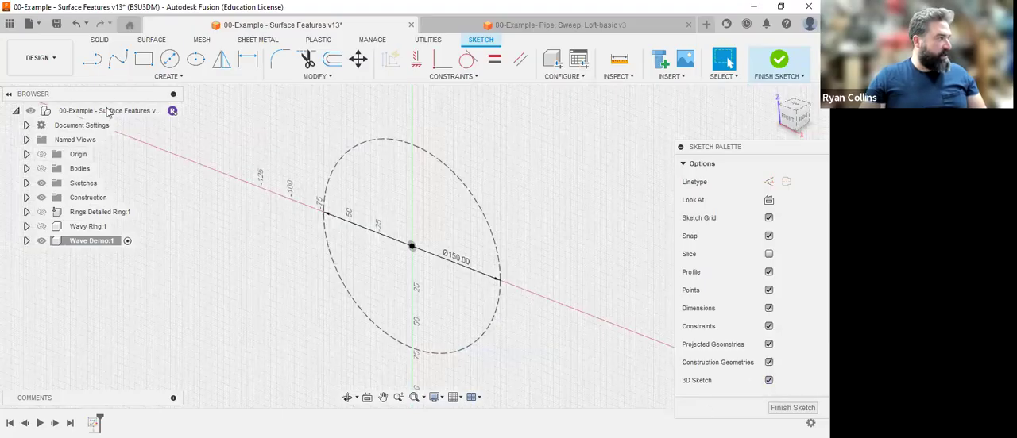
click(92, 59)
click(412, 247)
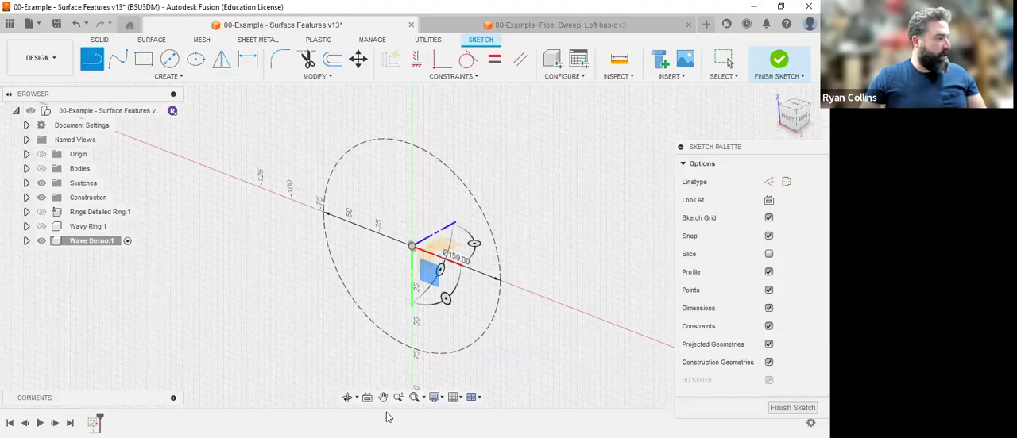
click(411, 348)
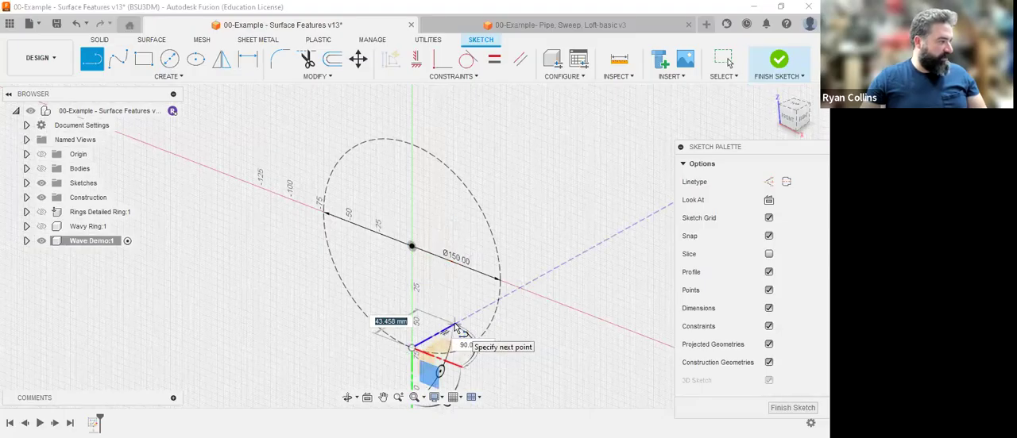
text(20)
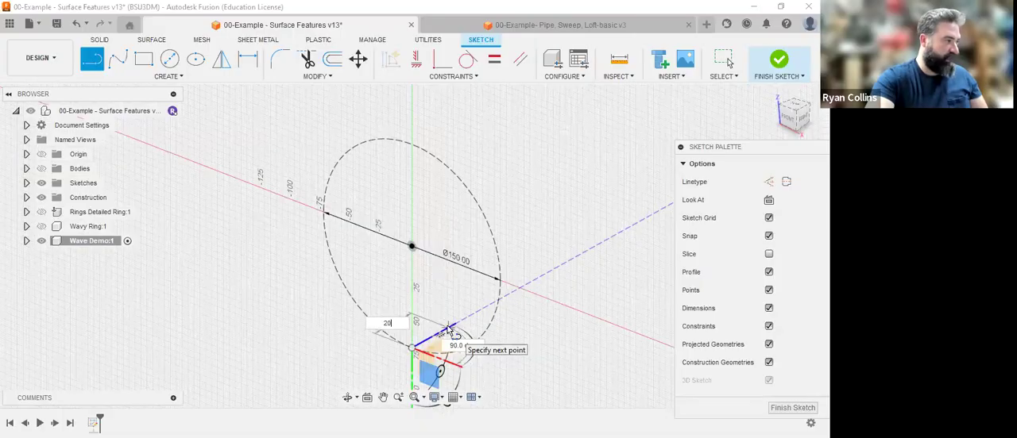
key(Return)
key(Escape)
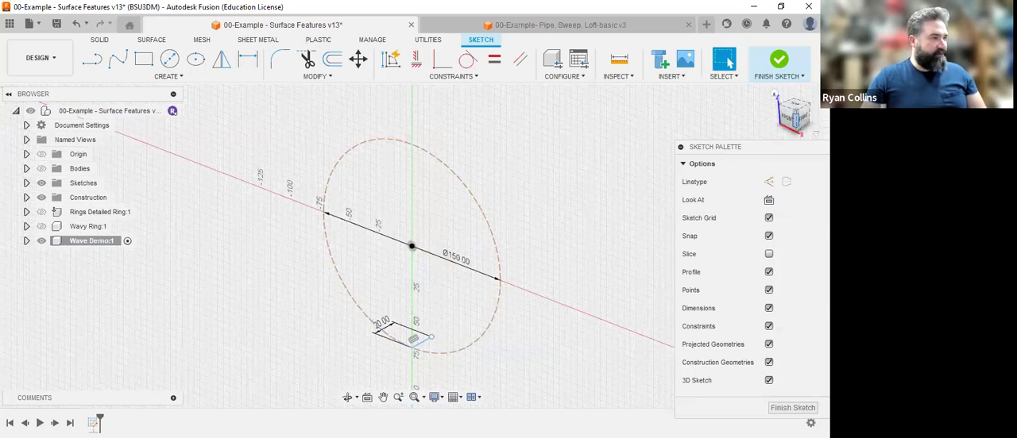
Draw a 5 mm line perpendicular to the circle's plane from the circle's rightmost point.
drag(793, 120, 767, 125)
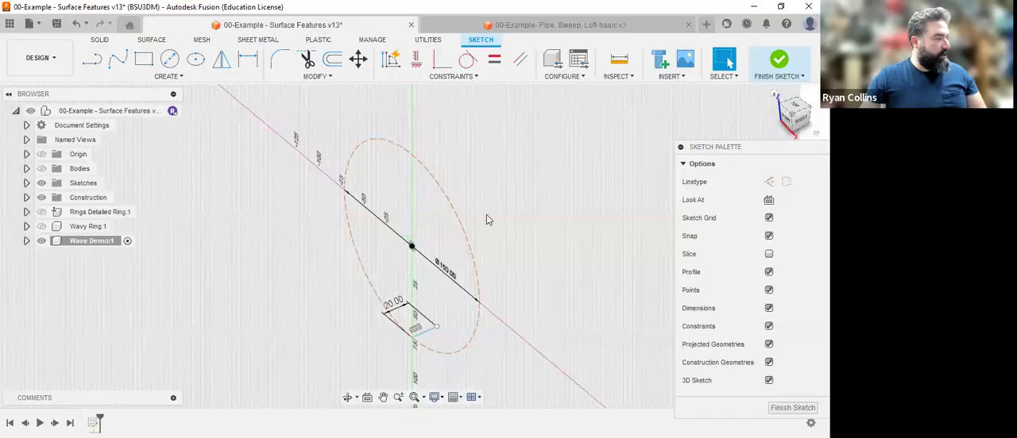
click(92, 61)
click(411, 246)
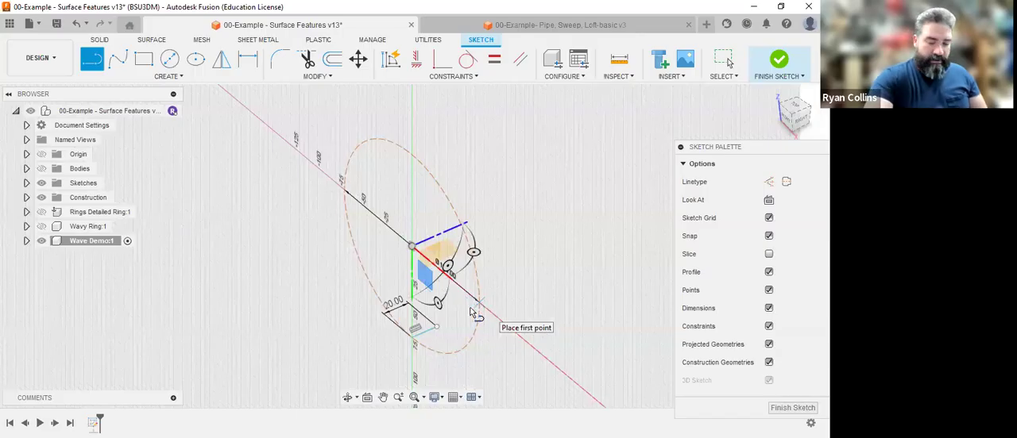
click(474, 313)
text(5)
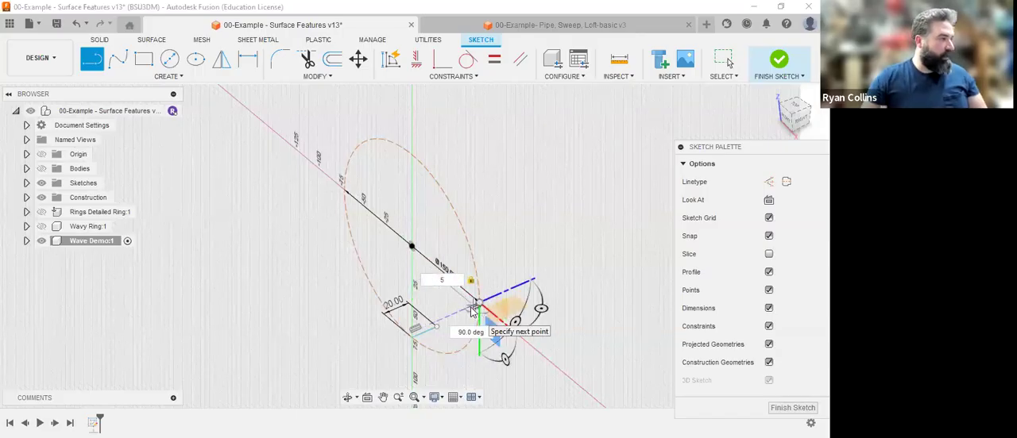
key(Escape)
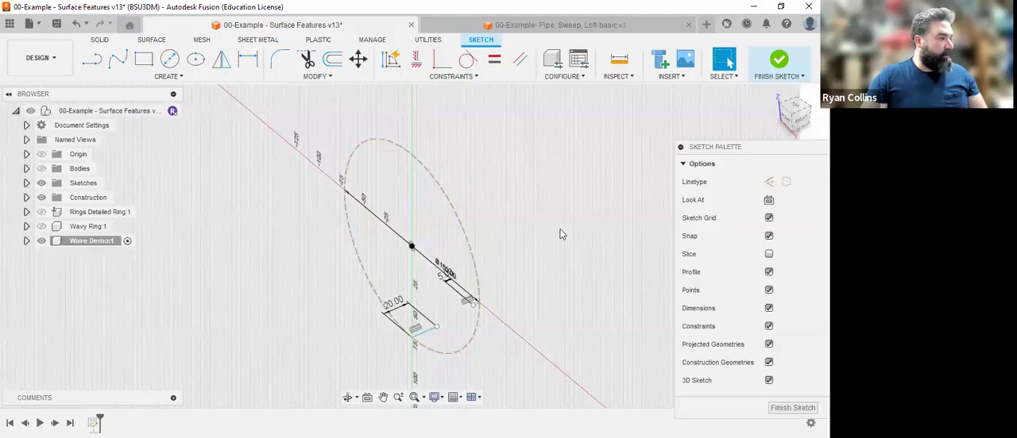
Draw a 3D fit point spline from the circle's top point through the free end of the 5 mm line to the free end of the 20 mm line.
click(796, 119)
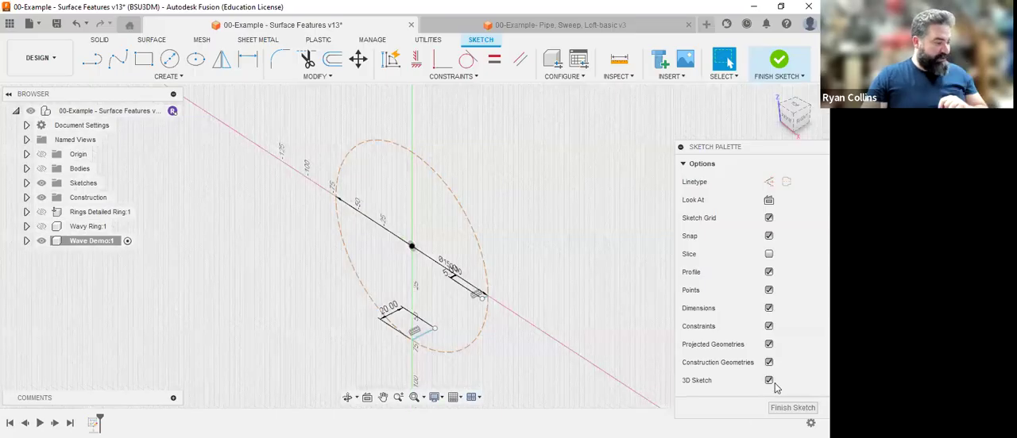
click(119, 61)
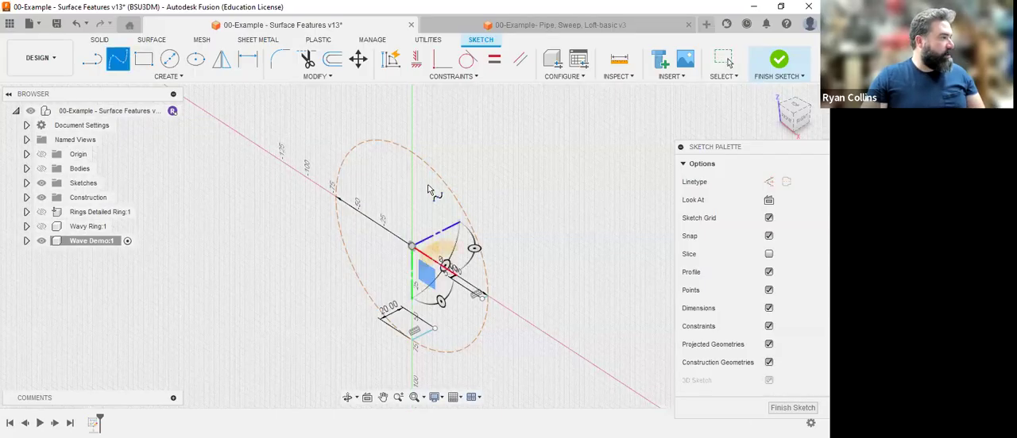
click(412, 151)
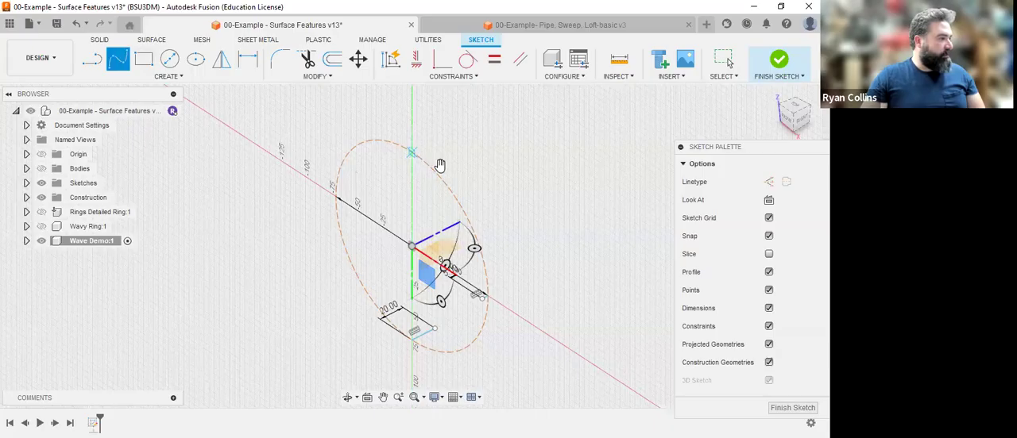
click(480, 296)
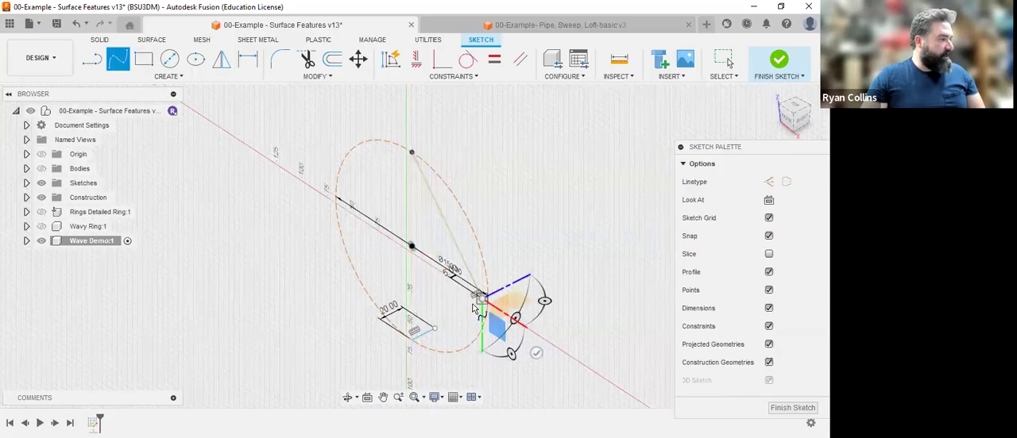
click(436, 334)
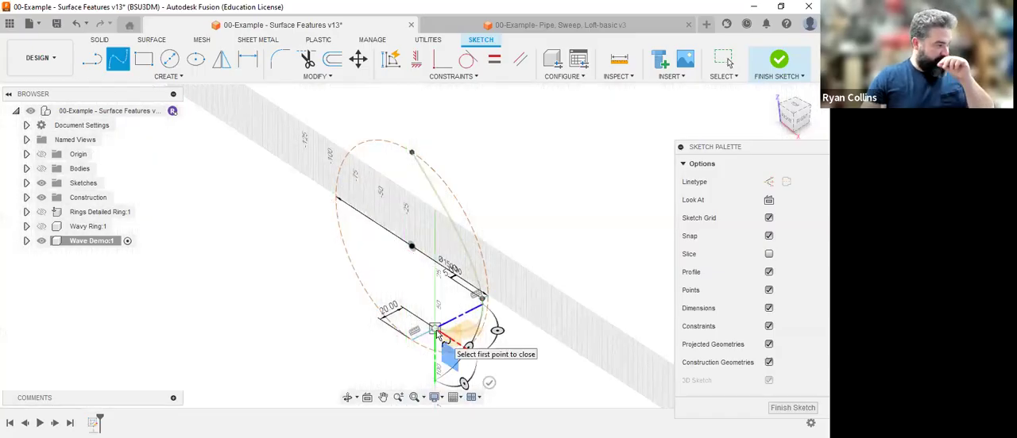
key(Return)
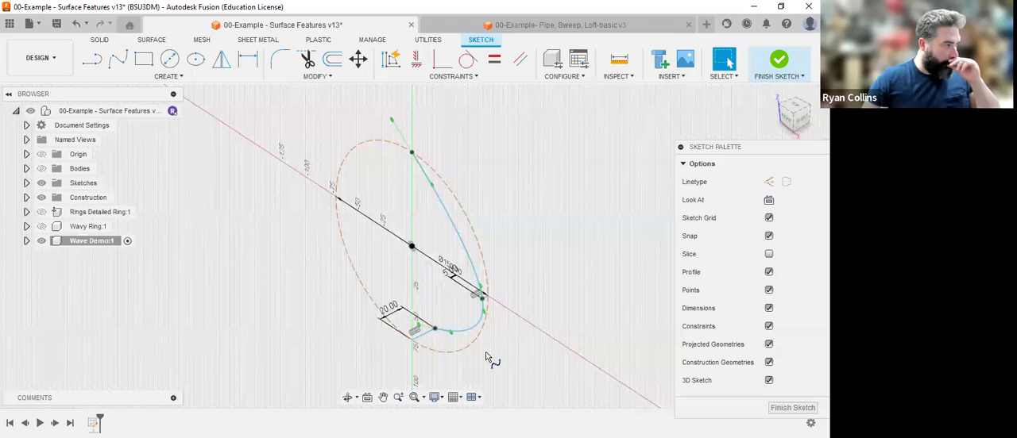
Adjust the tangent handle at the spline's top point to nearly horizontal so the curve follows the construction circle in the front view.
mouse_move(790, 121)
mouse_down()
mouse_move(684, 118)
mouse_move(729, 116)
mouse_move(628, 193)
mouse_up()
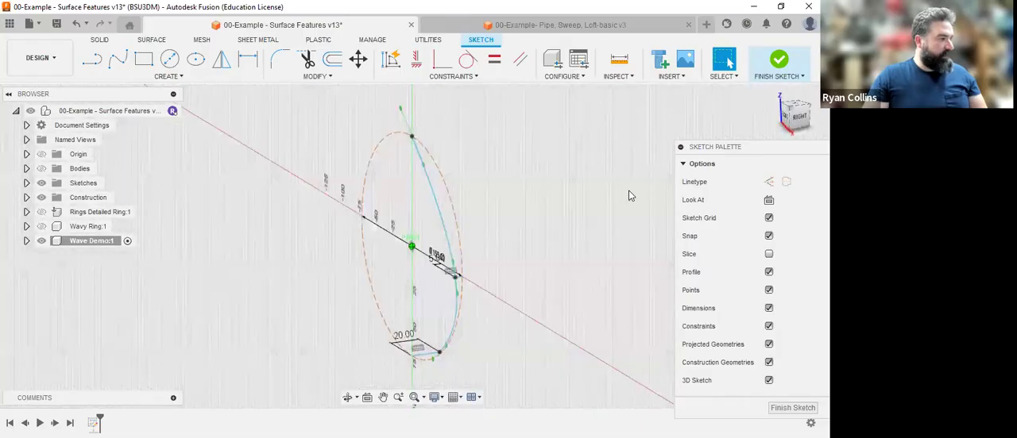
click(798, 121)
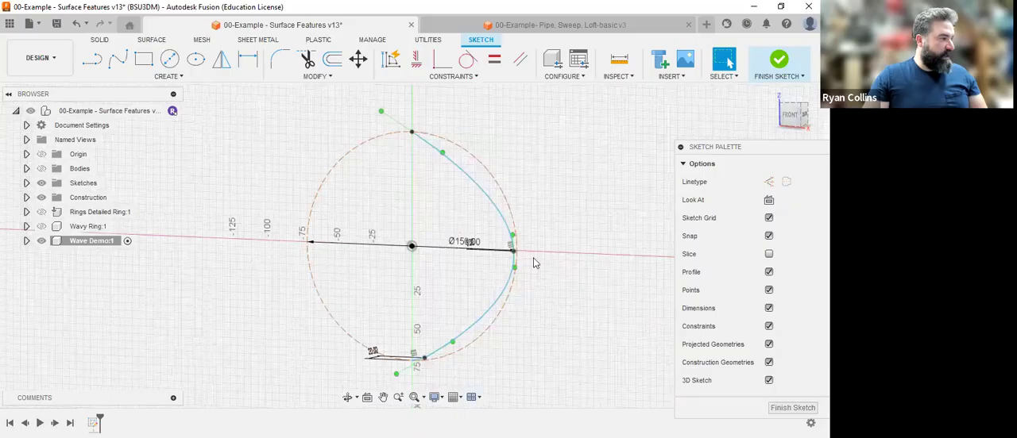
scroll(516, 258, up, 4)
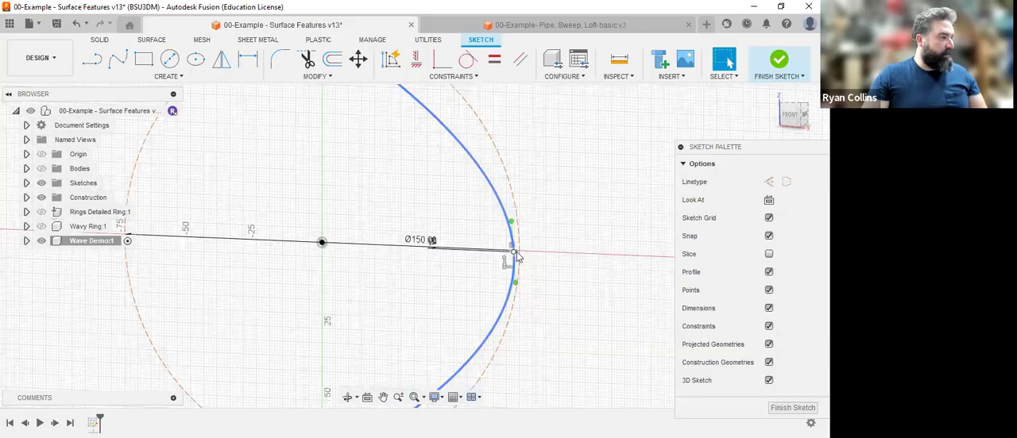
scroll(515, 254, up, 3)
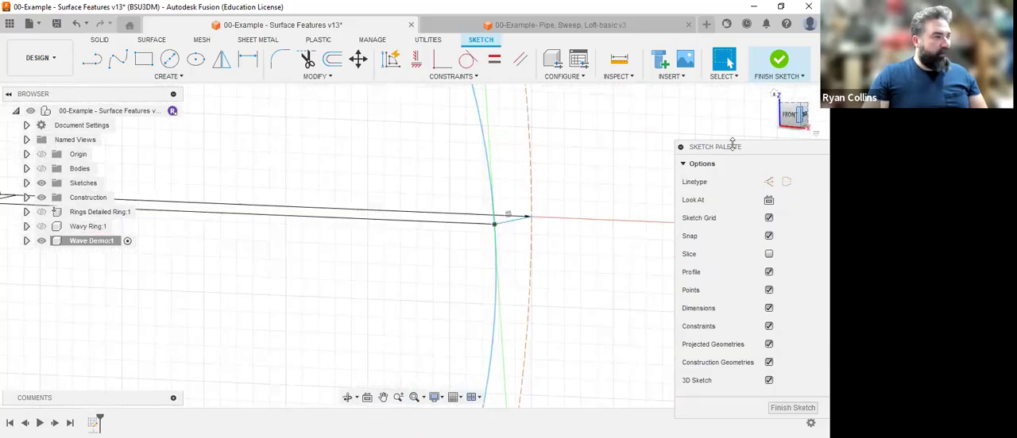
click(792, 114)
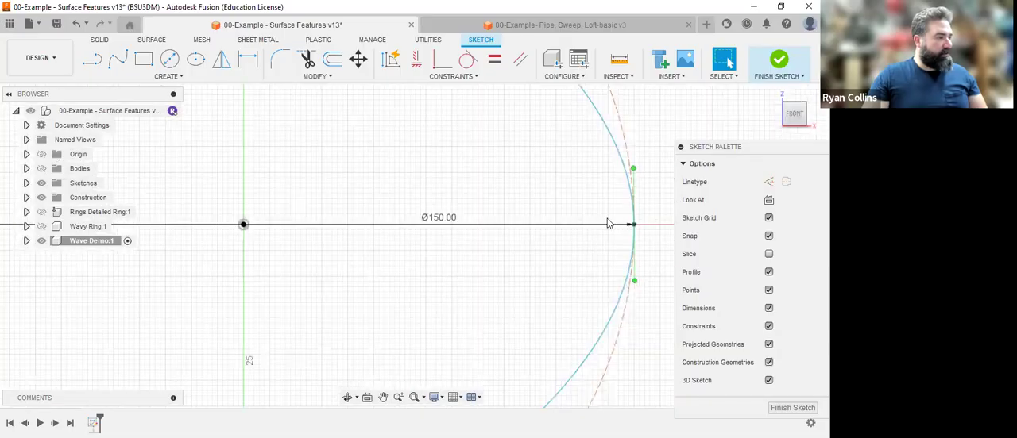
scroll(607, 219, down, 5)
middle_drag(504, 157, 450, 227)
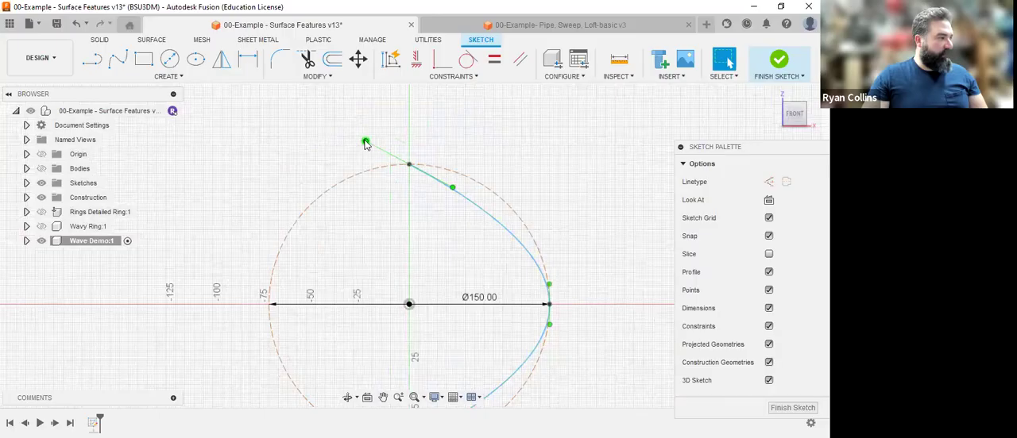
click(366, 148)
click(376, 139)
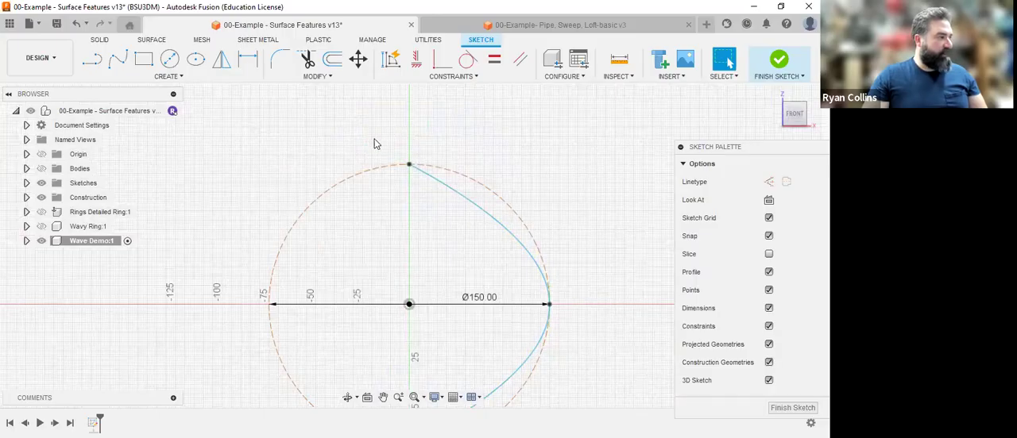
click(409, 165)
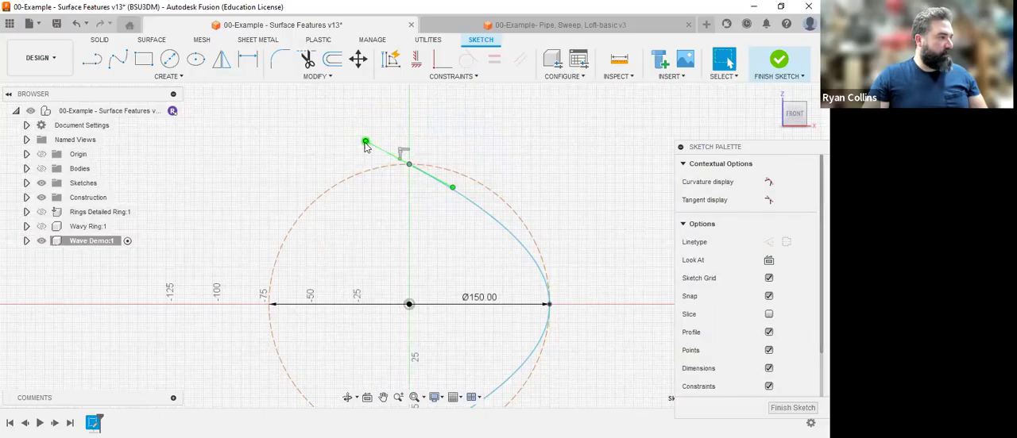
drag(365, 149, 369, 167)
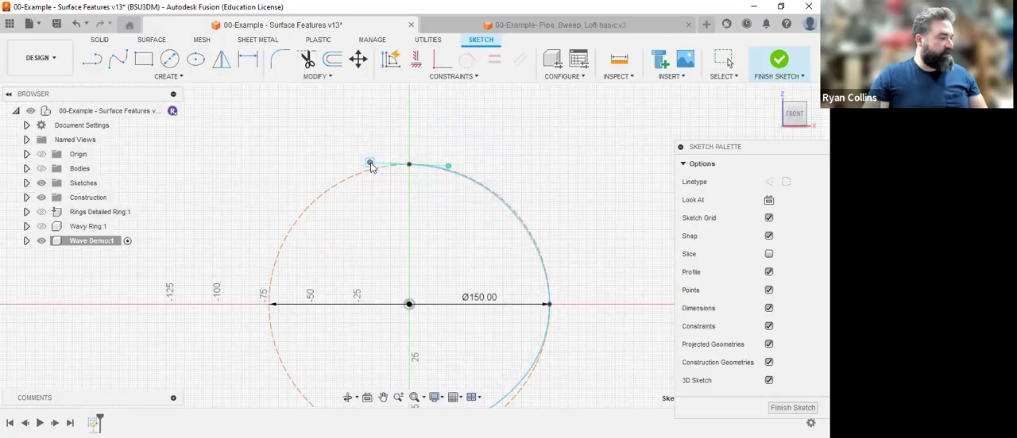
Review the half-ring spline against the construction circle and finish the 3D sketch.
middle_drag(526, 178, 409, 92)
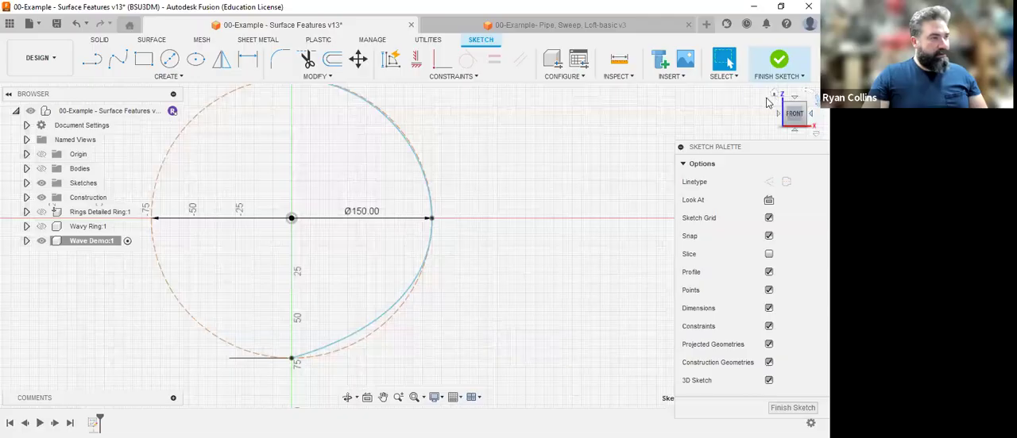
mouse_move(548, 254)
shift+middle_down()
mouse_move(535, 284)
mouse_move(470, 267)
mouse_move(538, 272)
mouse_move(527, 270)
mouse_move(469, 277)
mouse_move(563, 269)
shift+middle_up()
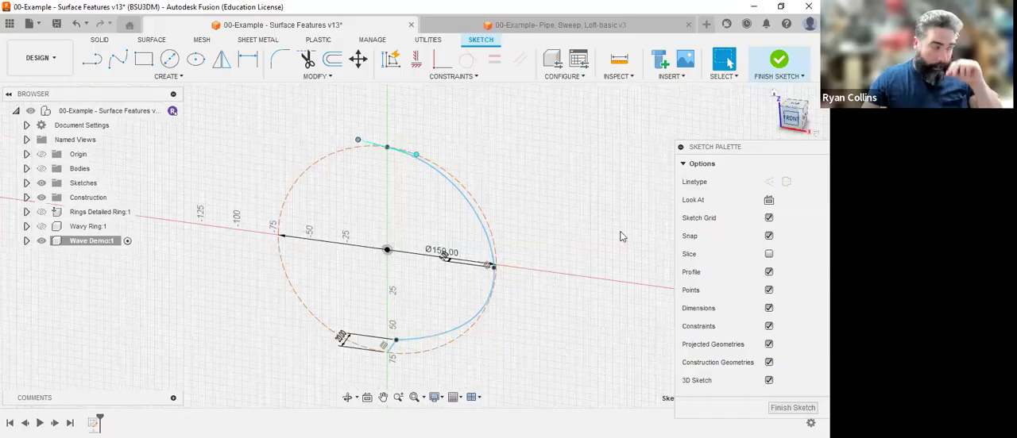
click(579, 187)
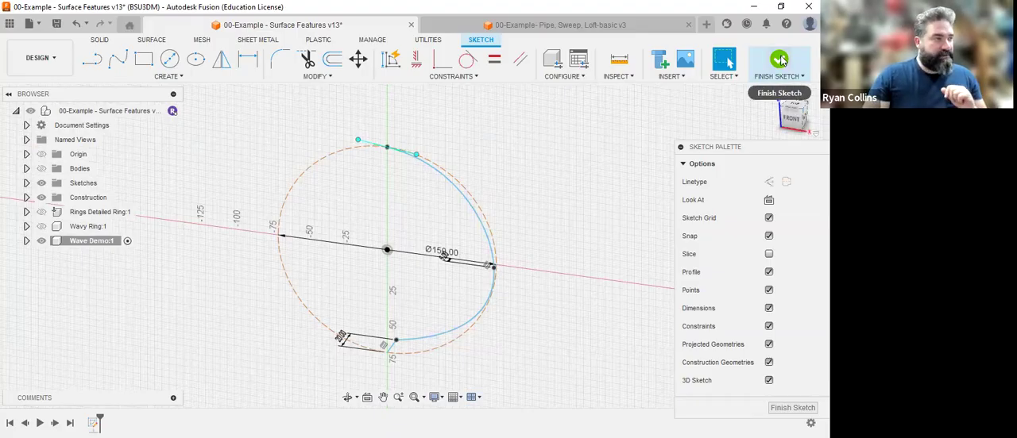
click(767, 82)
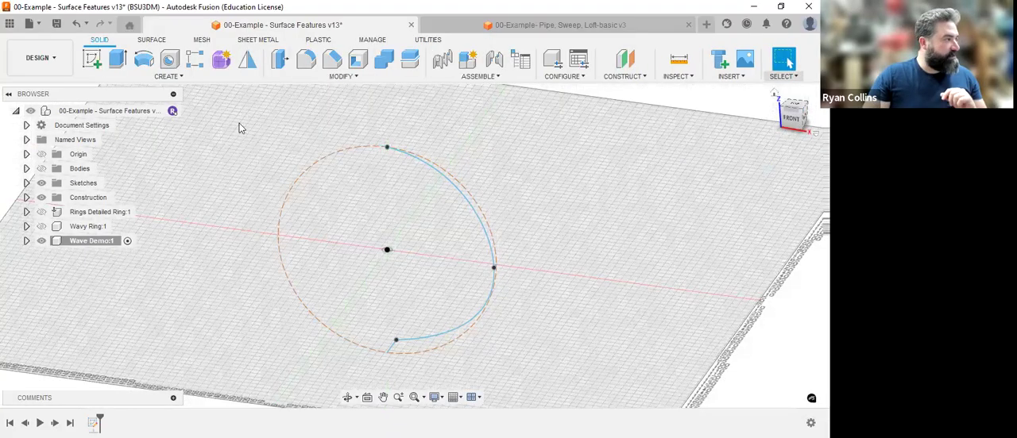
Start a Pipe with chain selection turned off, using only the fit point spline as its path and excluding the 20 mm line.
click(169, 77)
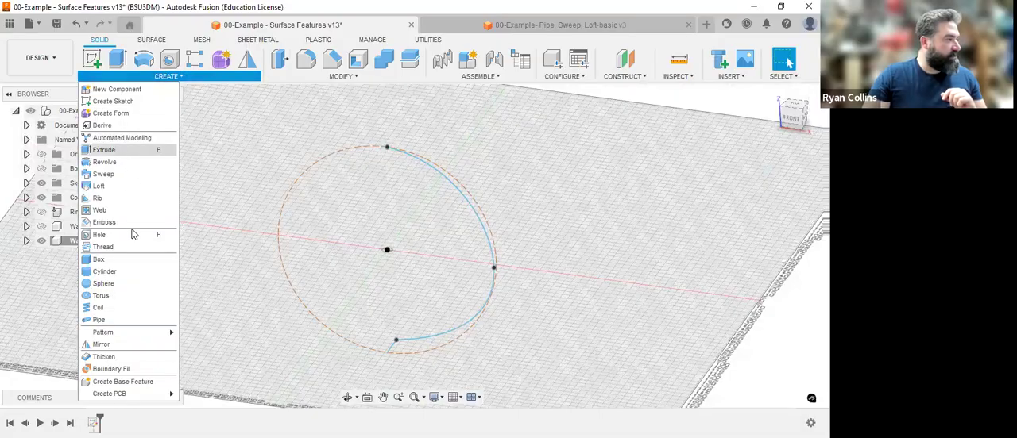
click(162, 316)
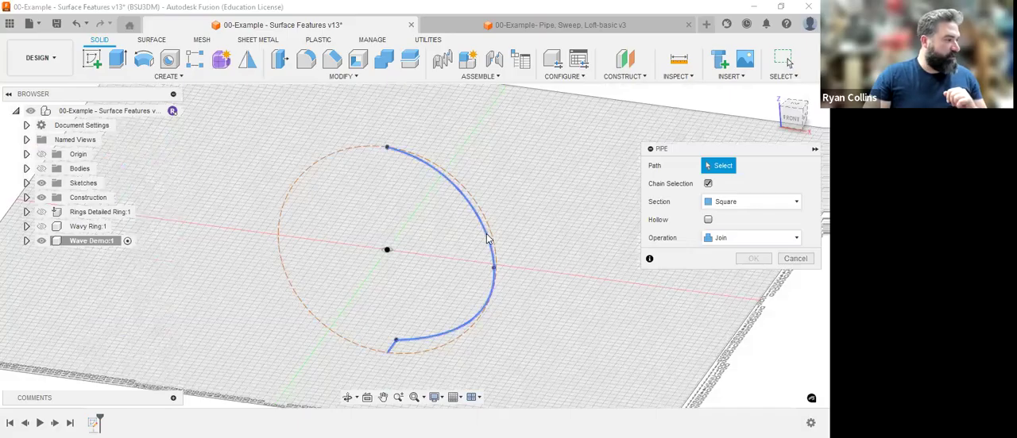
click(388, 347)
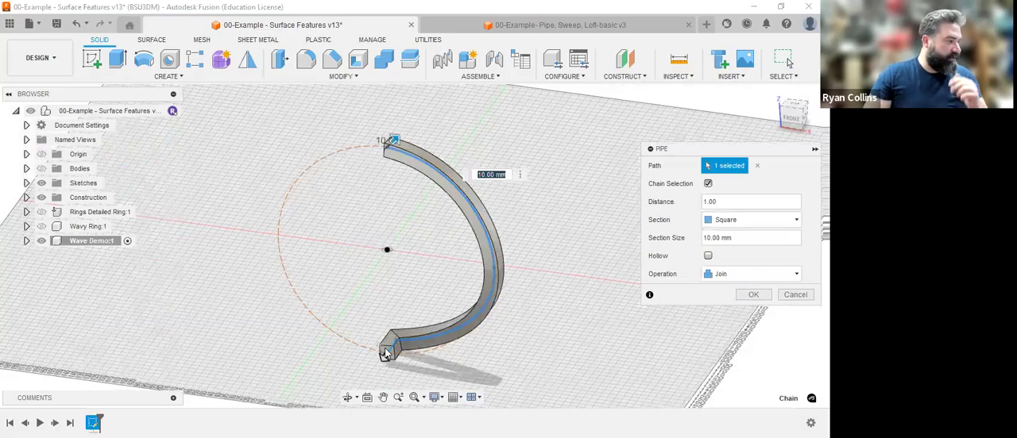
scroll(386, 354, up, 5)
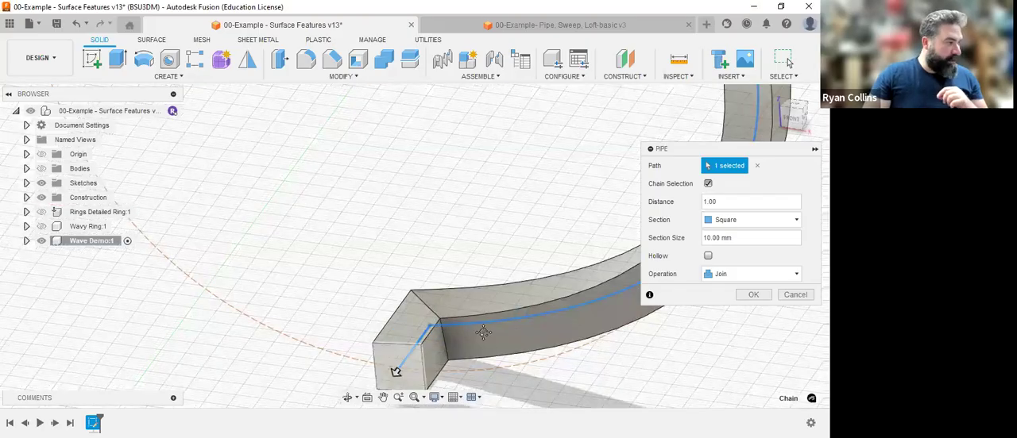
middle_drag(482, 332, 456, 241)
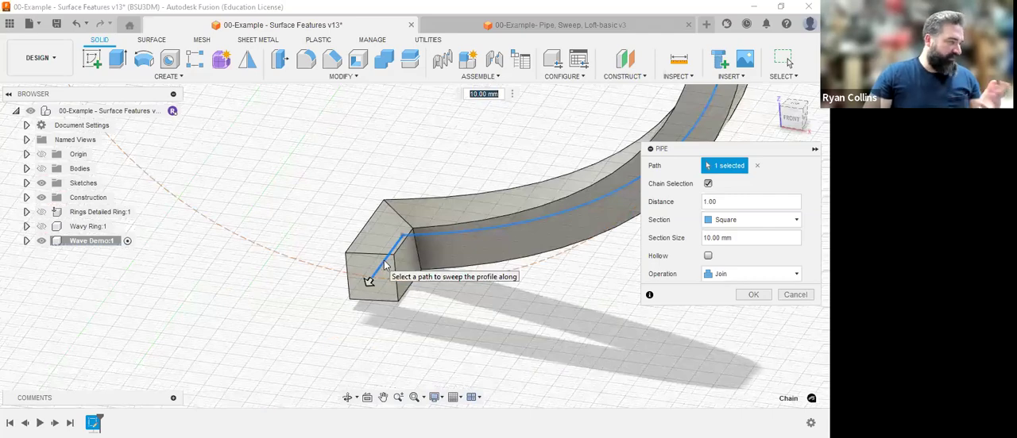
click(709, 184)
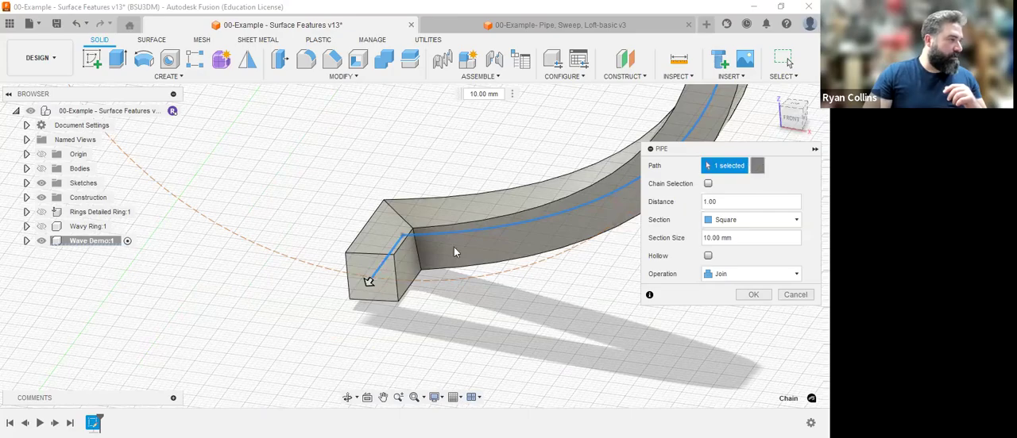
click(389, 259)
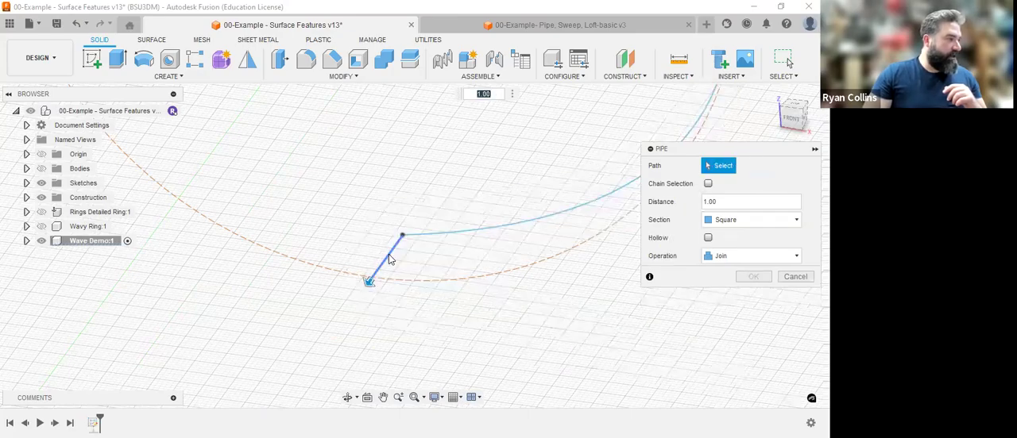
click(395, 259)
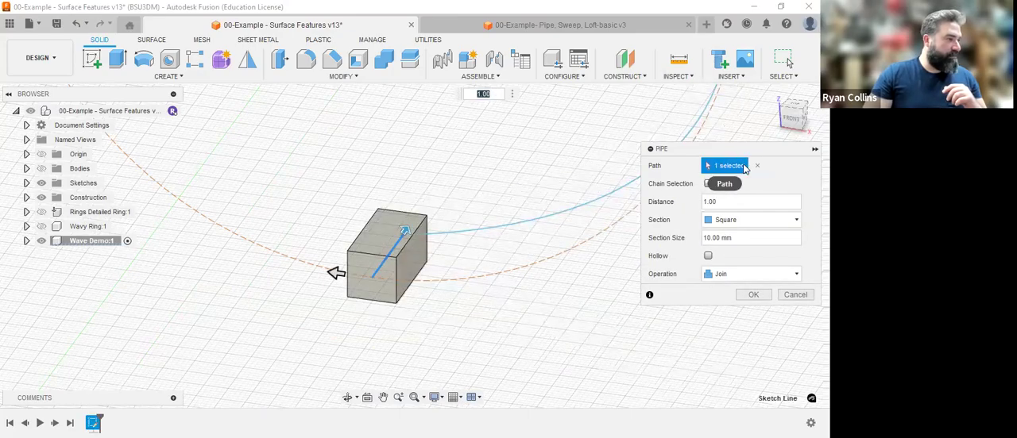
click(502, 233)
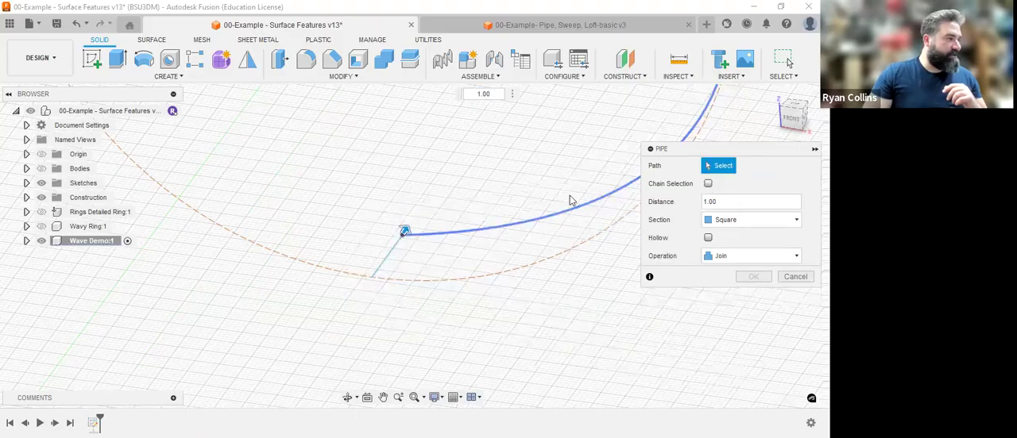
click(526, 228)
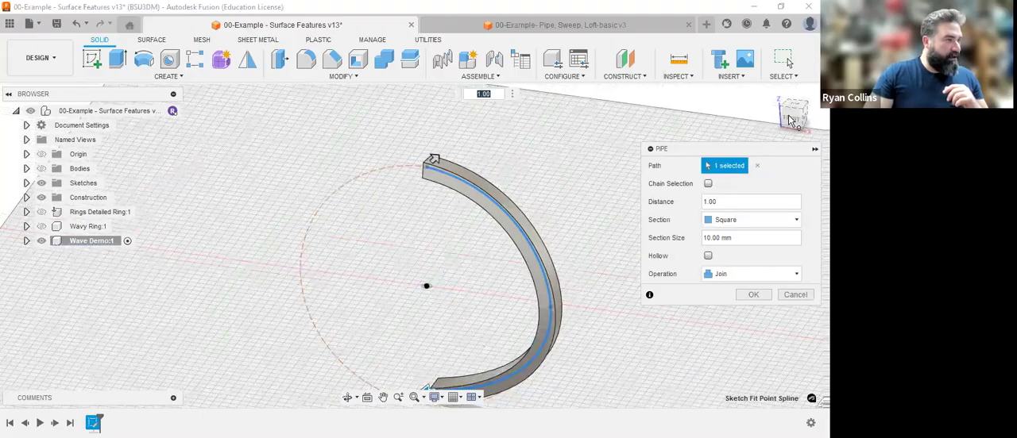
Check the pipe from above, keep its section Square at 10 mm, and create the half ring.
drag(792, 115, 716, 127)
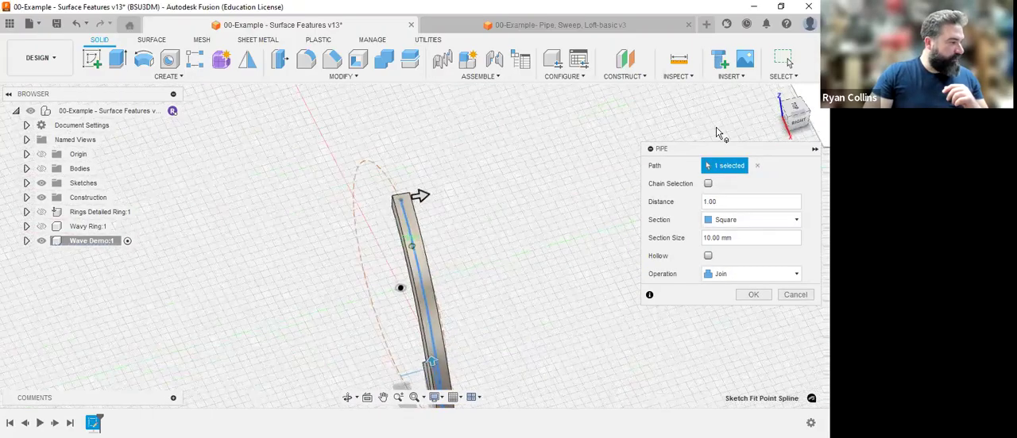
click(795, 105)
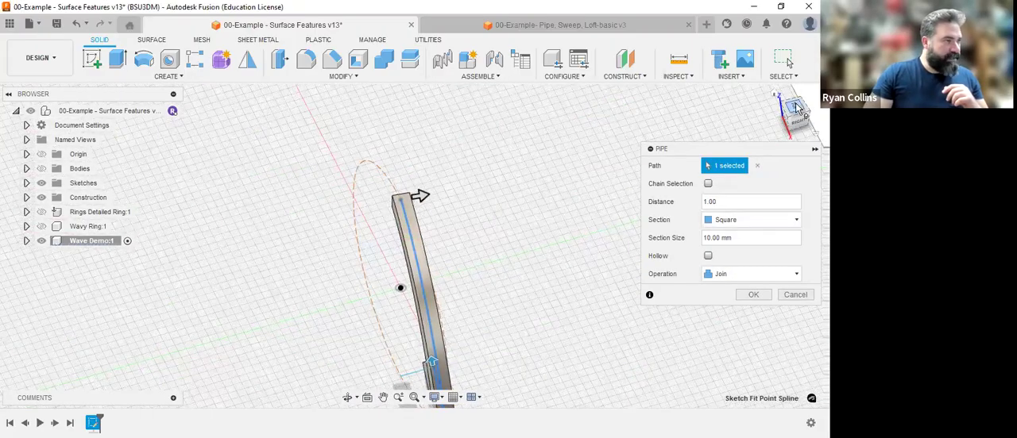
middle_drag(537, 256, 518, 202)
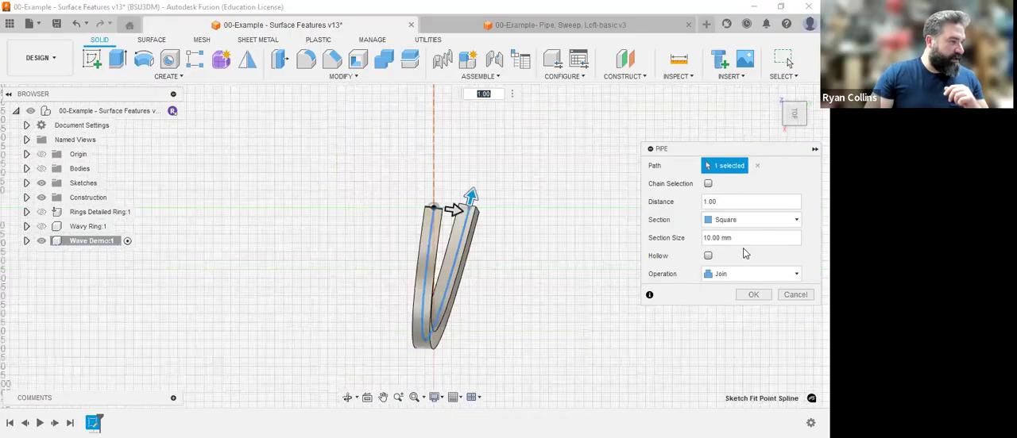
click(740, 222)
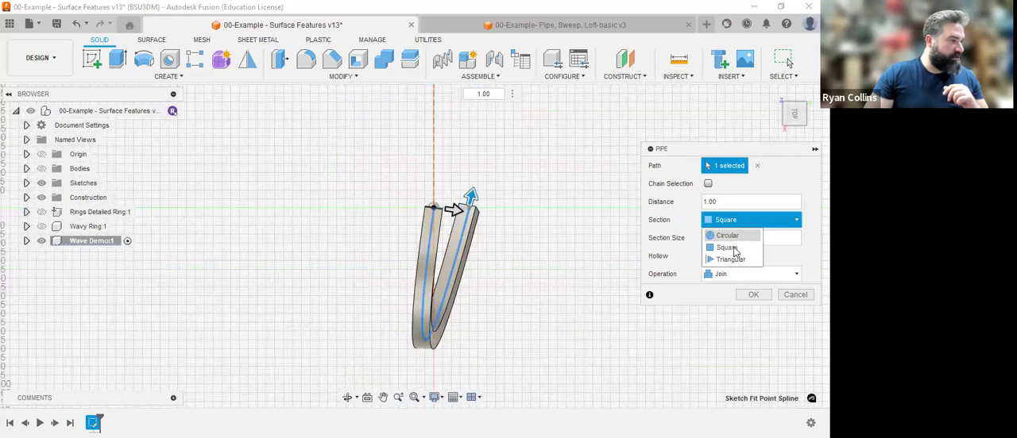
click(731, 248)
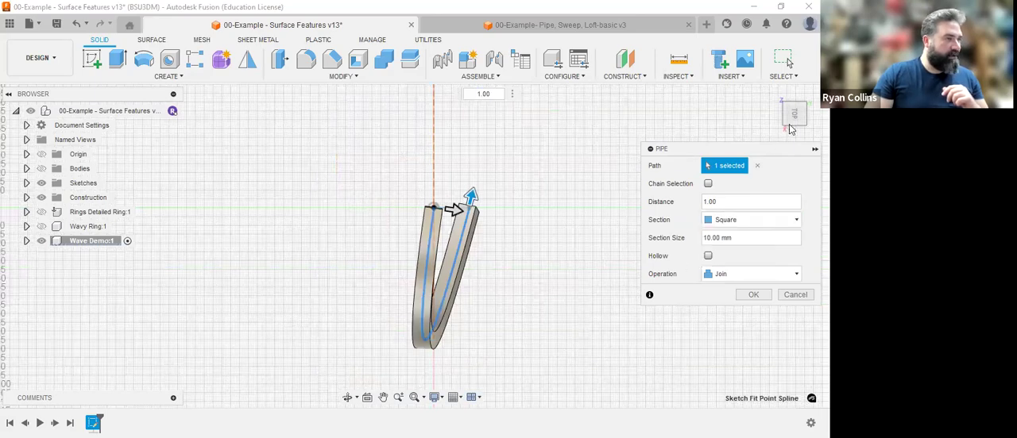
click(775, 94)
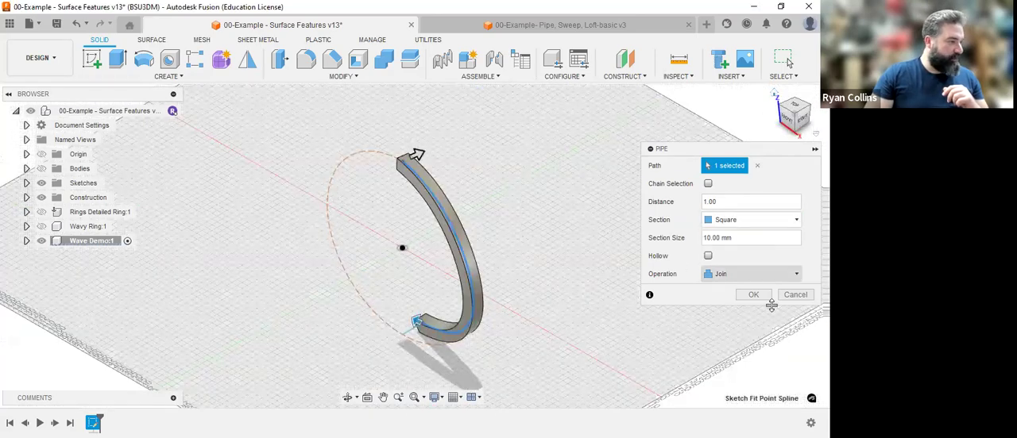
key(Return)
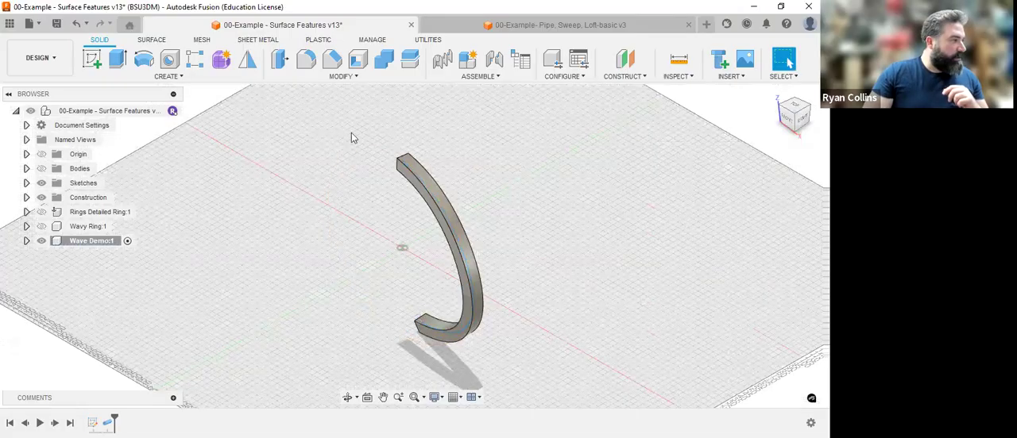
Mirror the piped half-ring body across the origin plane through its two ends, using the Join operation.
click(248, 60)
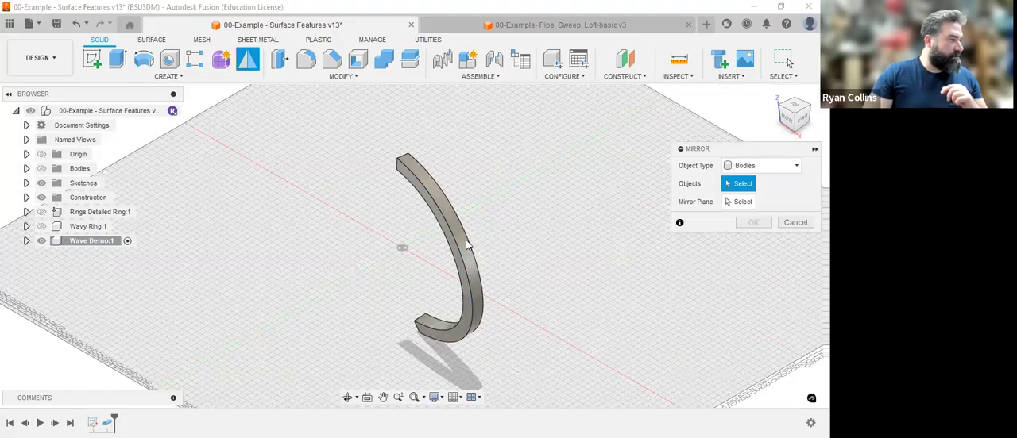
click(466, 246)
click(742, 202)
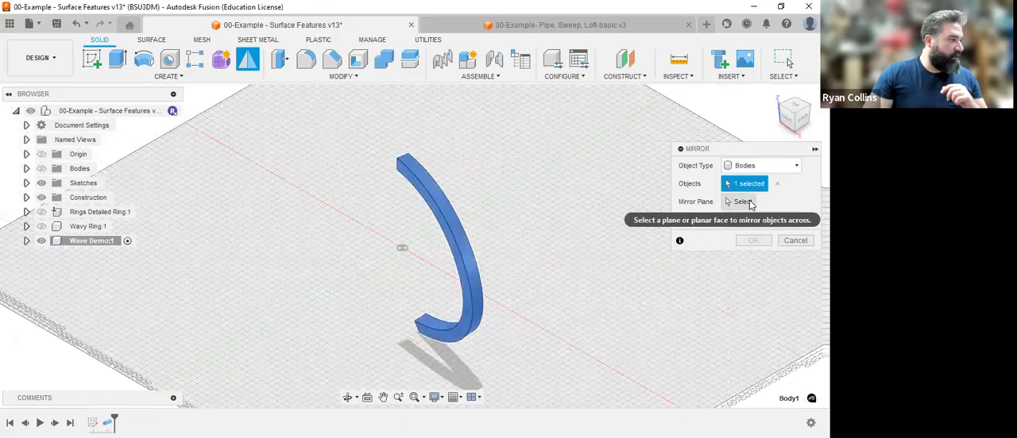
shift+middle_drag(558, 211, 497, 208)
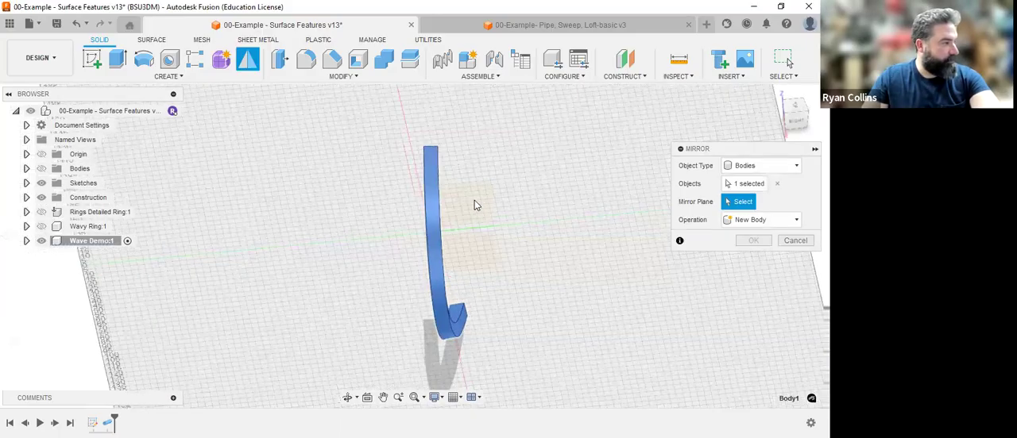
click(485, 243)
shift+middle_drag(485, 243, 570, 234)
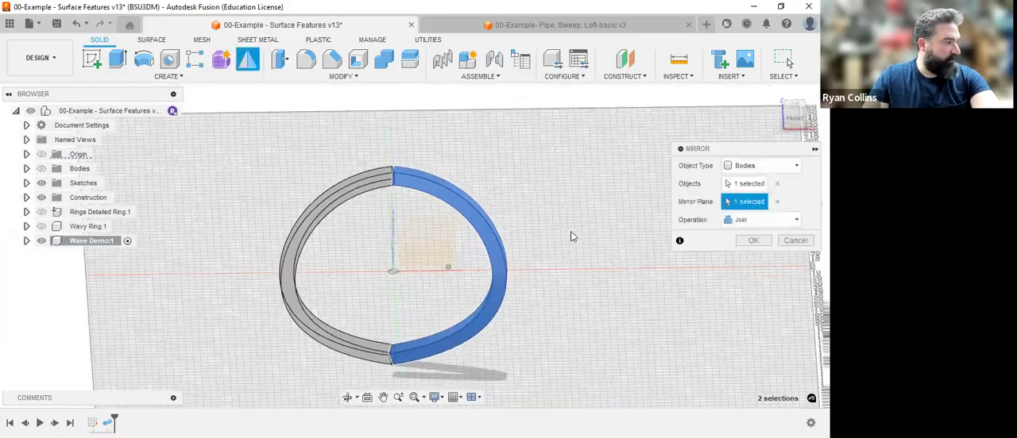
scroll(408, 183, up, 4)
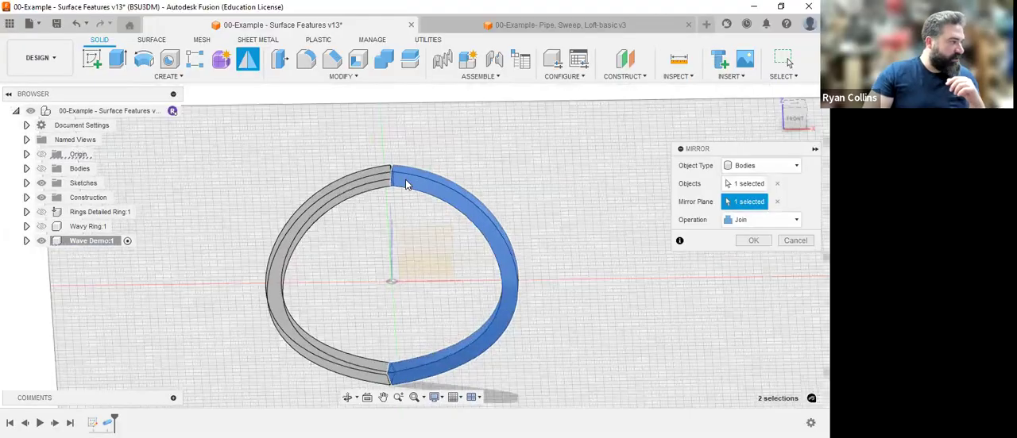
scroll(371, 149, up, 2)
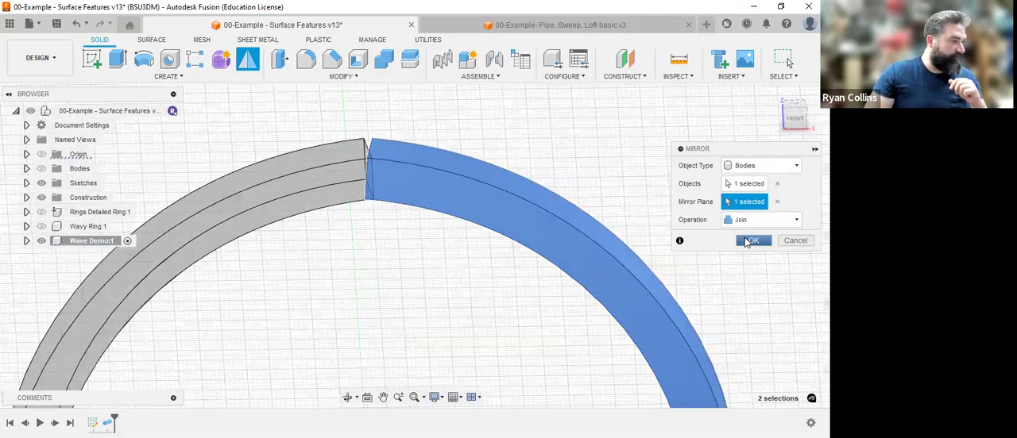
click(746, 241)
Try to close the wedge-shaped gap at the ring's bottom joint by offsetting the exposed end face 5 mm.
scroll(512, 275, down, 5)
middle_drag(585, 205, 540, 146)
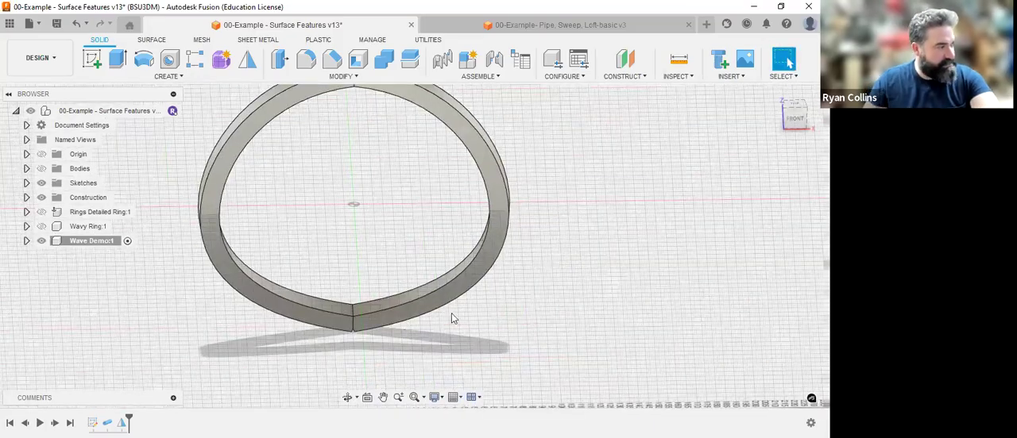
shift+middle_drag(540, 320, 339, 363)
scroll(339, 363, up, 6)
middle_drag(544, 329, 463, 247)
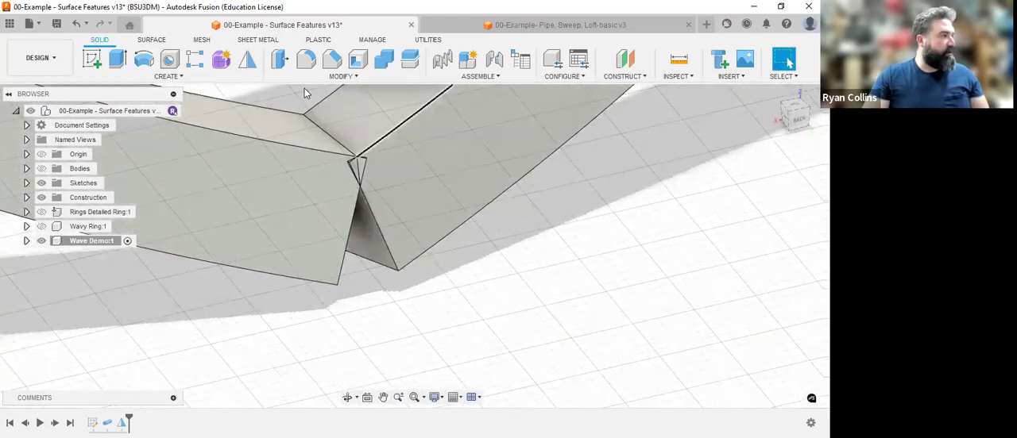
click(280, 59)
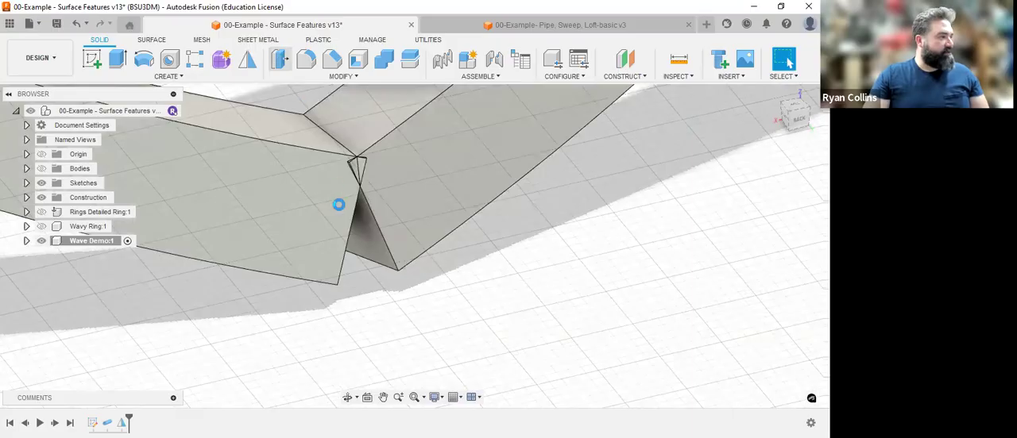
click(361, 242)
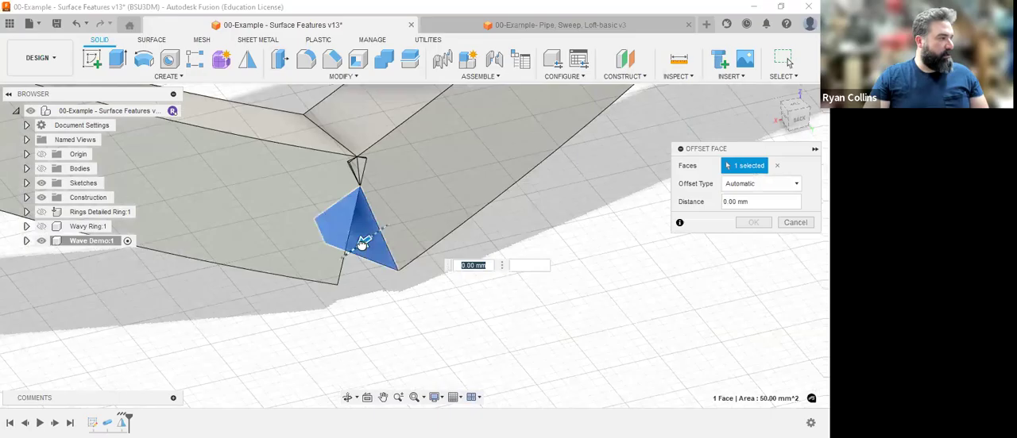
drag(315, 276, 389, 257)
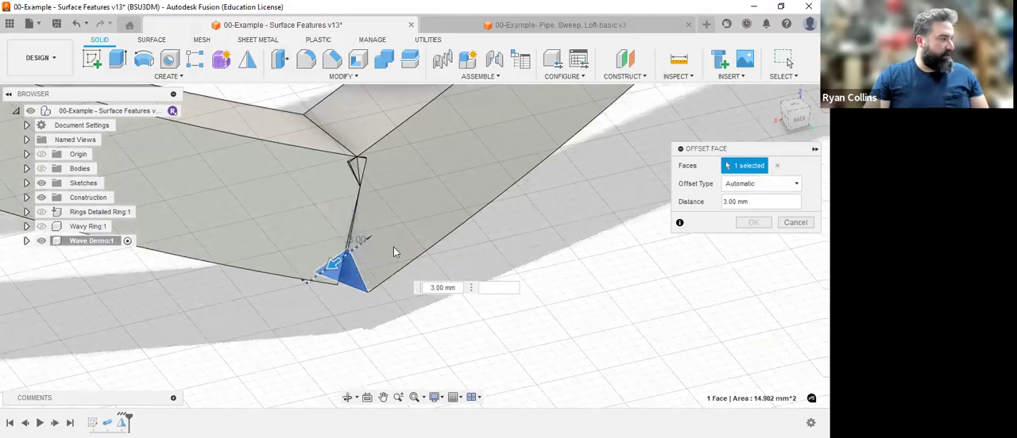
scroll(394, 247, down, 3)
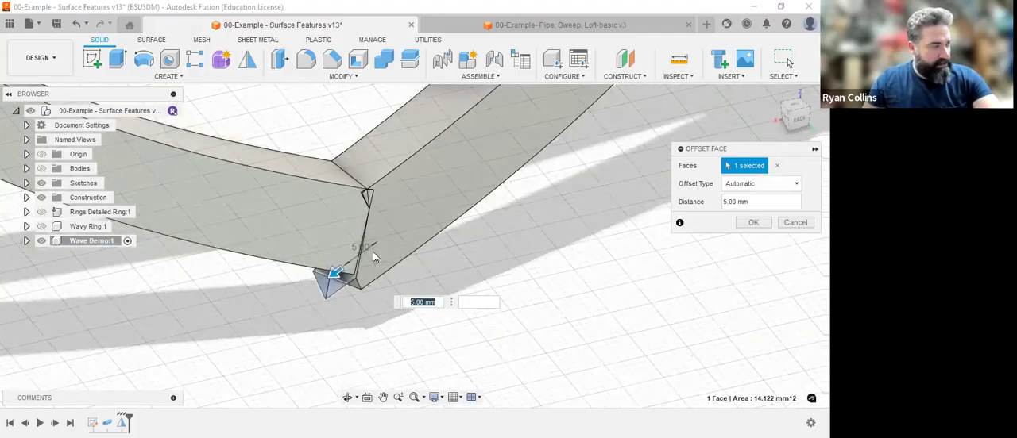
mouse_move(381, 275)
shift+middle_down()
mouse_move(427, 222)
mouse_move(432, 232)
mouse_move(381, 267)
shift+middle_up()
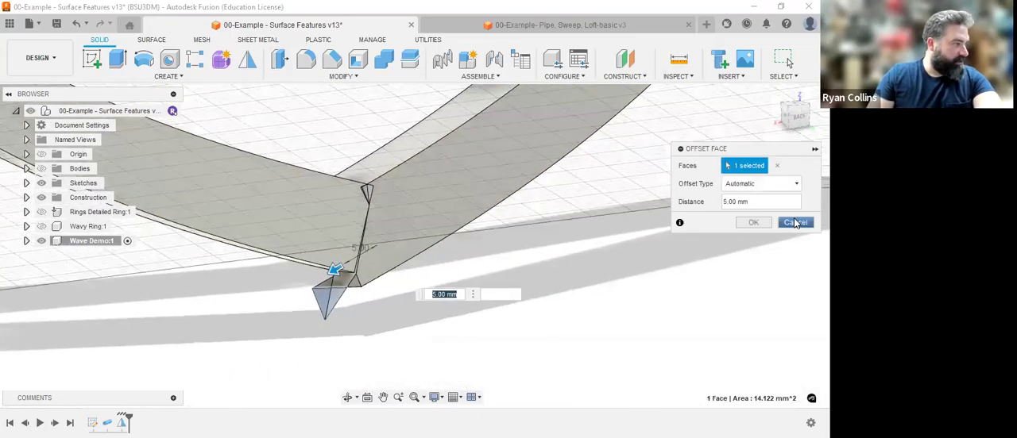
click(788, 62)
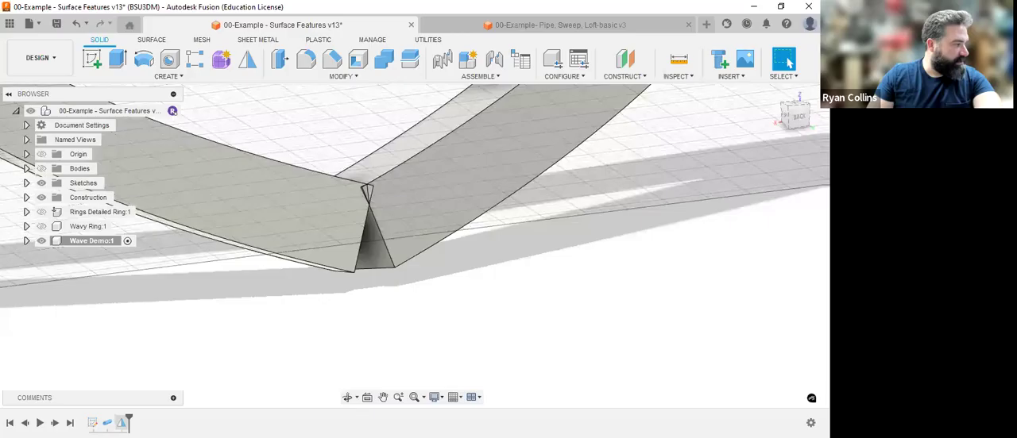
Edit the half-ring mirror feature so its operation is New Body instead of Join.
right_click(120, 421)
click(163, 303)
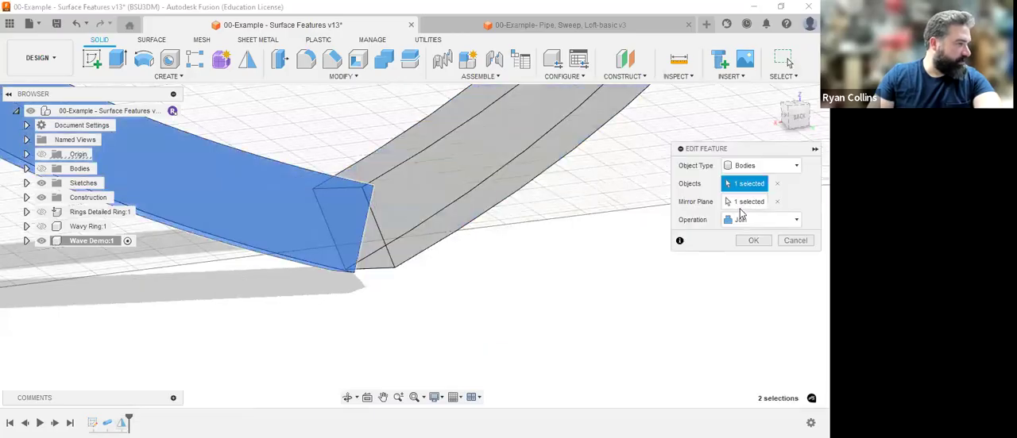
click(758, 224)
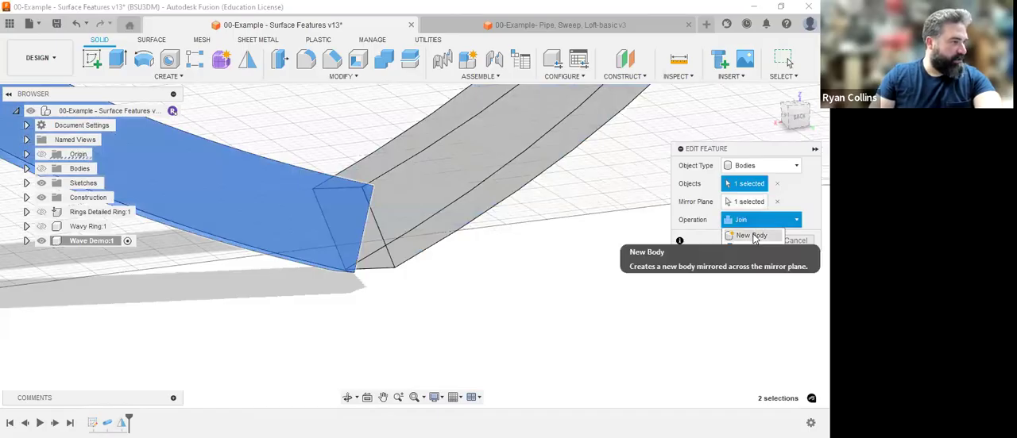
click(753, 236)
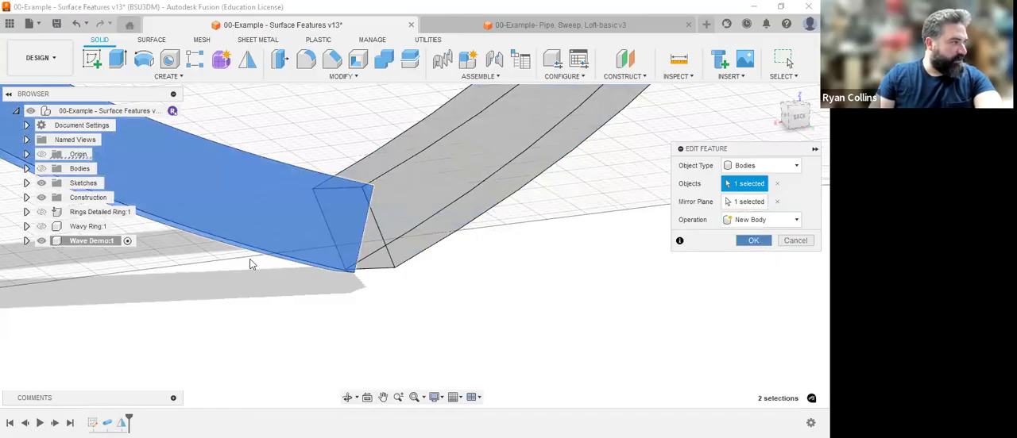
key(Return)
Hide the mirrored Body2 in the Wave Demo component and offset Body1's exposed end face 8 mm.
click(26, 241)
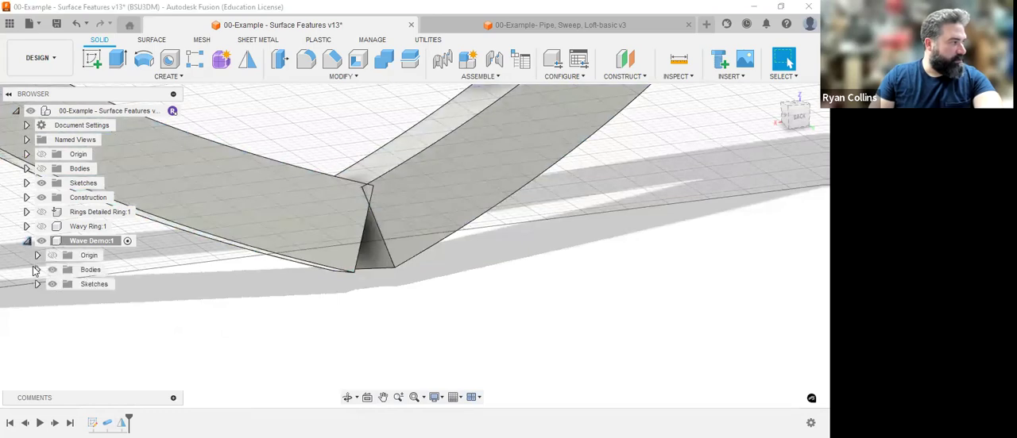
click(37, 270)
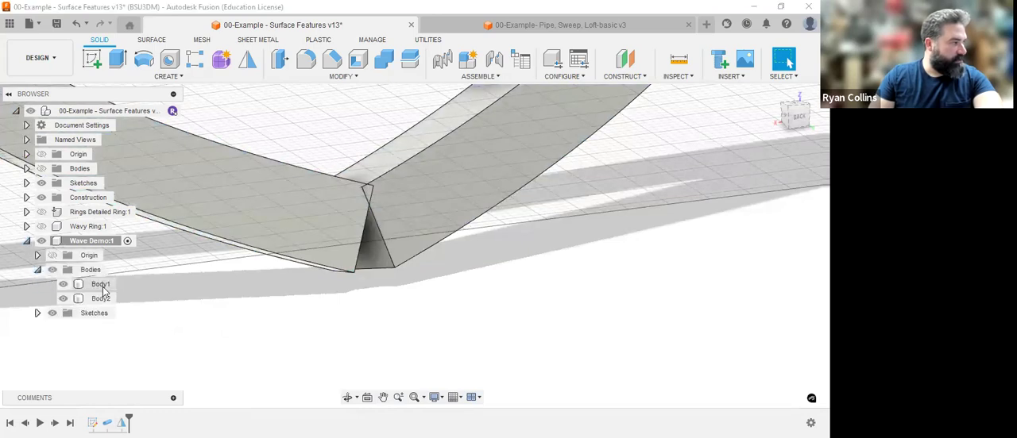
click(102, 289)
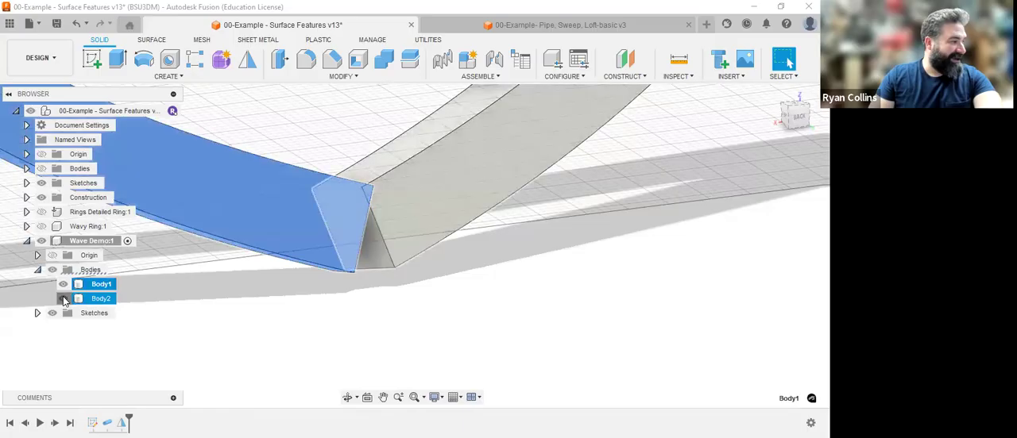
click(63, 299)
shift+middle_drag(437, 305, 350, 314)
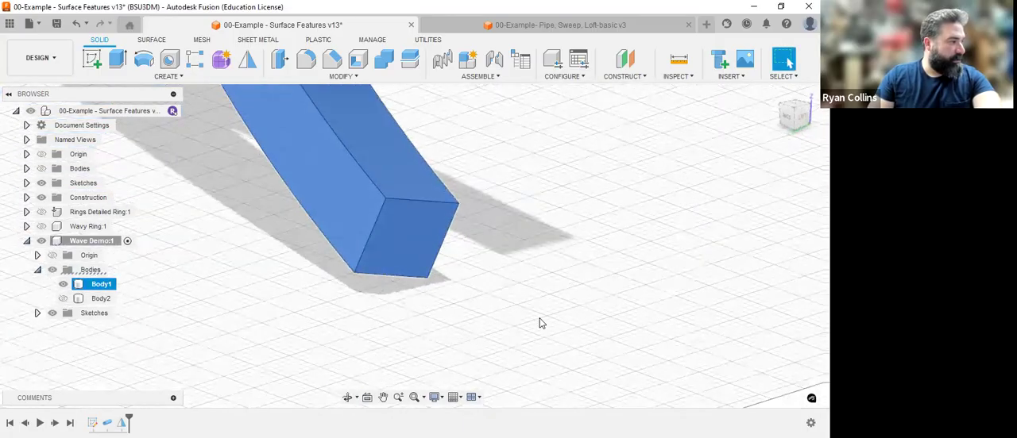
click(539, 319)
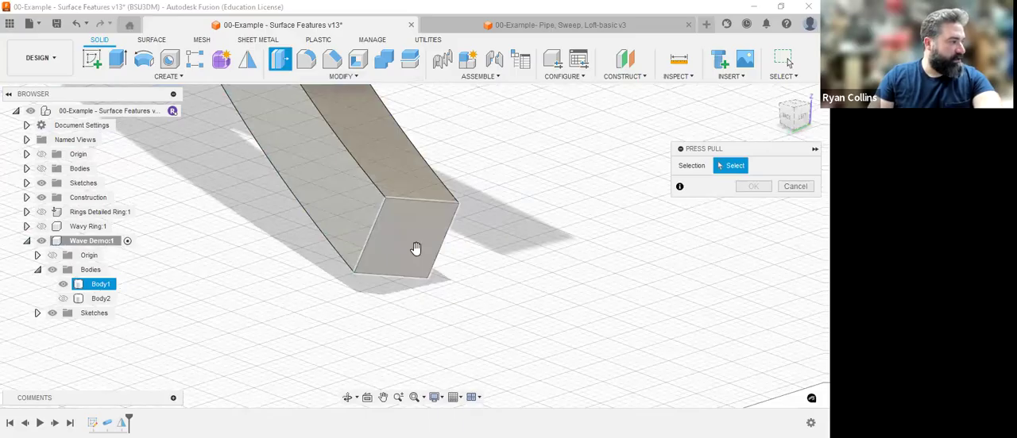
click(439, 306)
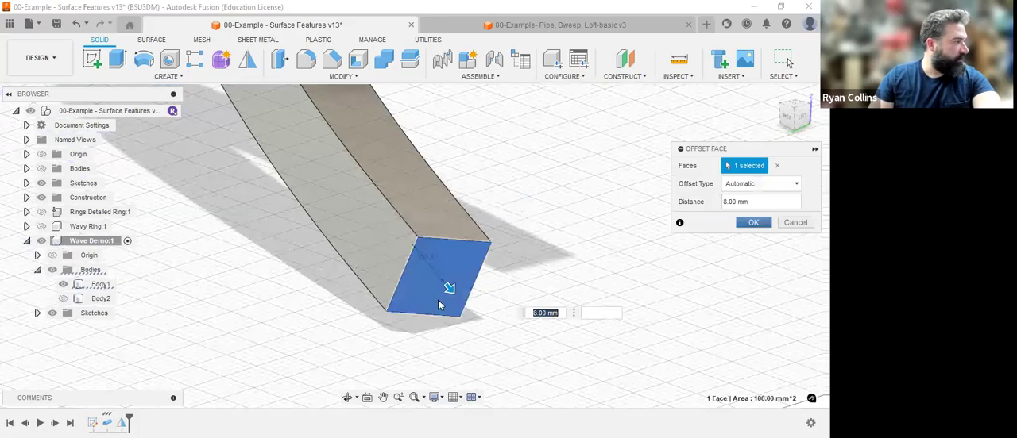
key(Return)
Show only Body2, offset its end face at the joint 3 mm, and make Body1 visible again.
mouse_move(473, 323)
shift+middle_down()
mouse_move(597, 302)
mouse_move(535, 321)
mouse_move(475, 320)
shift+middle_up()
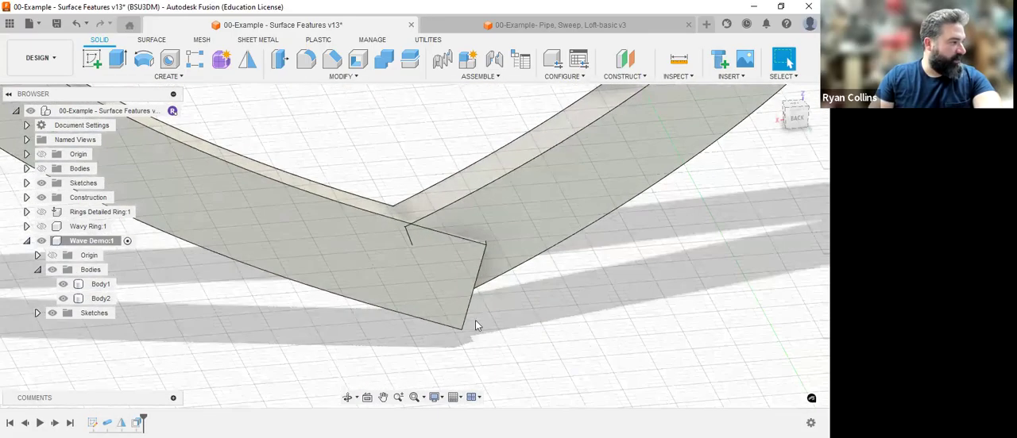
click(64, 300)
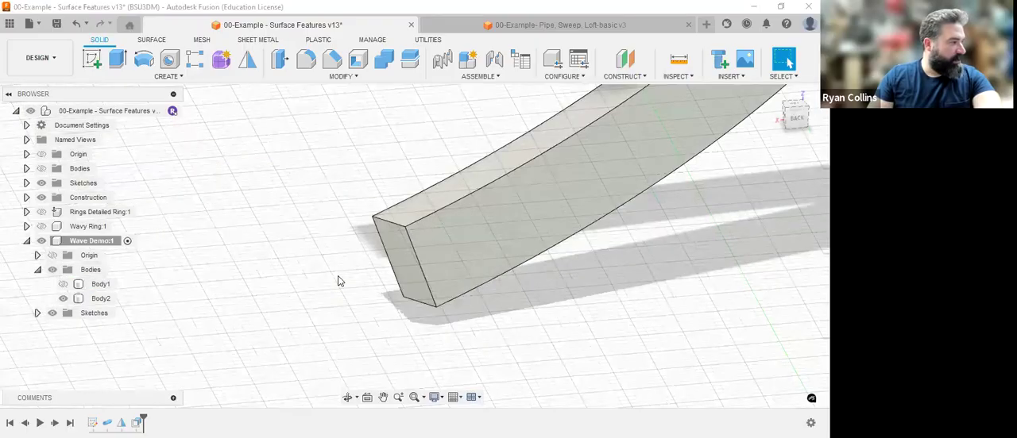
key(q)
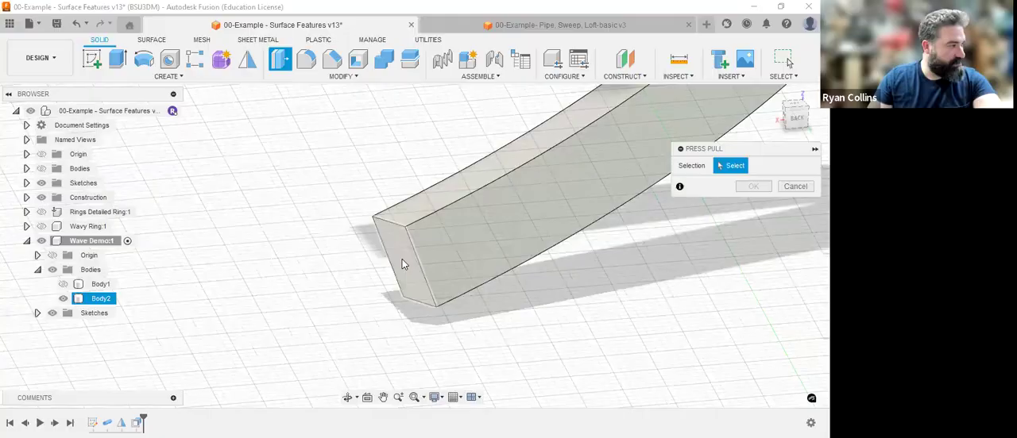
click(388, 263)
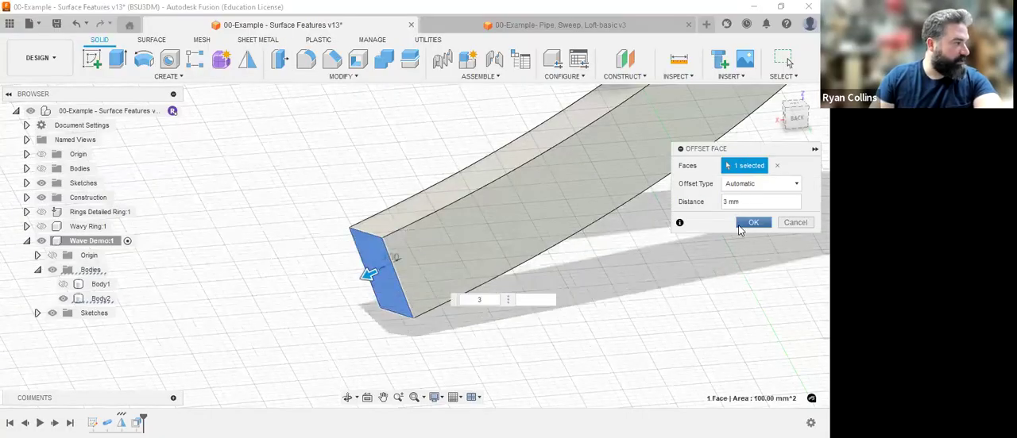
key(Return)
click(64, 285)
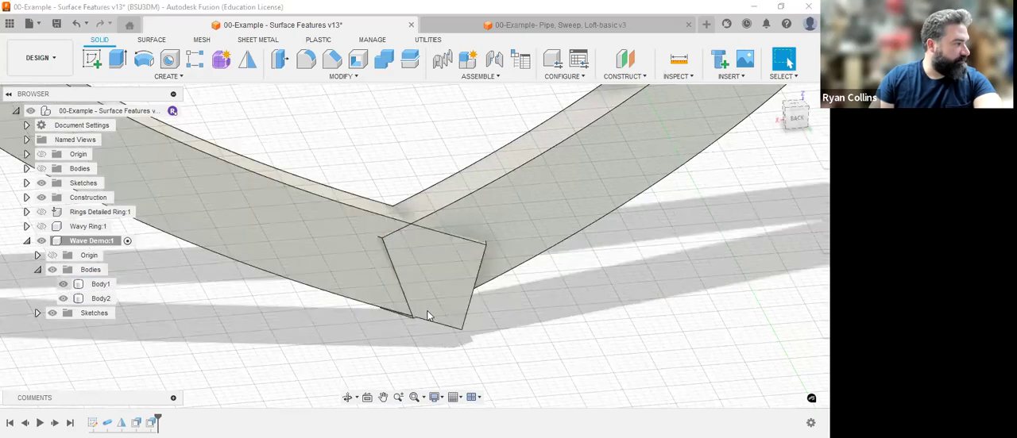
shift+middle_drag(426, 311, 357, 308)
Edit the first face offset, on Body1, and set its distance to 3 mm.
click(162, 305)
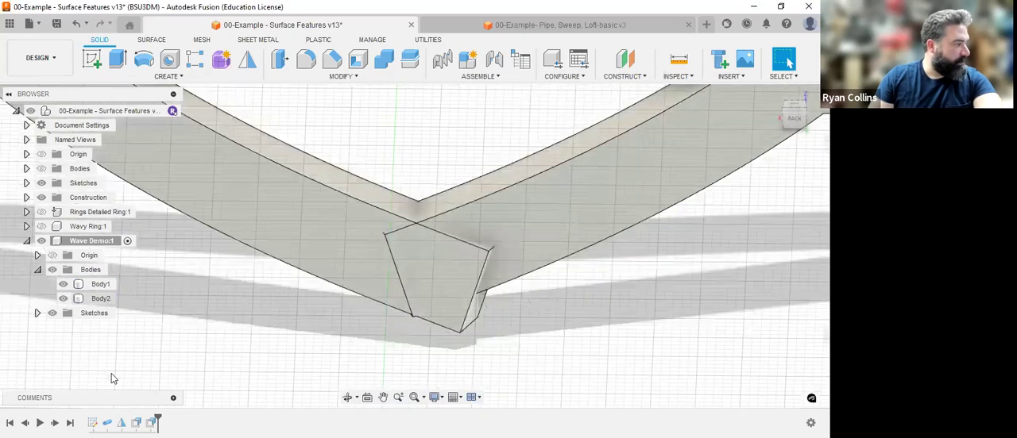
right_click(136, 422)
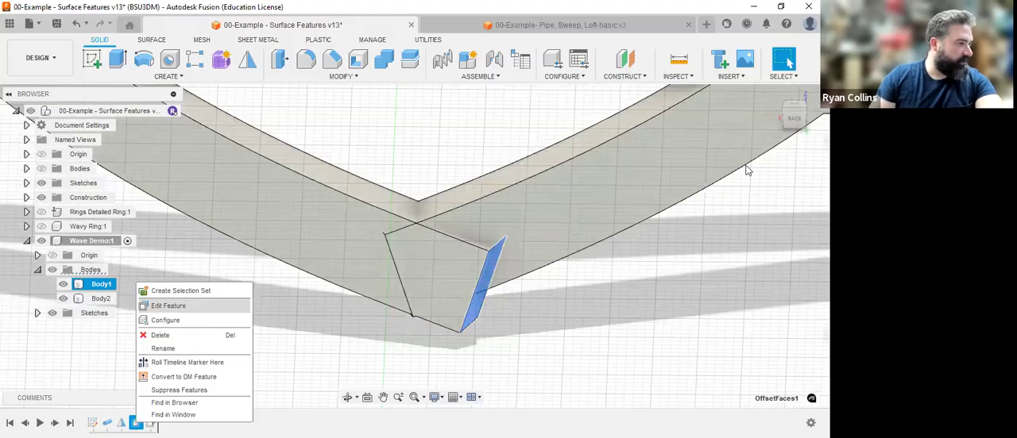
drag(745, 186, 704, 190)
text(3)
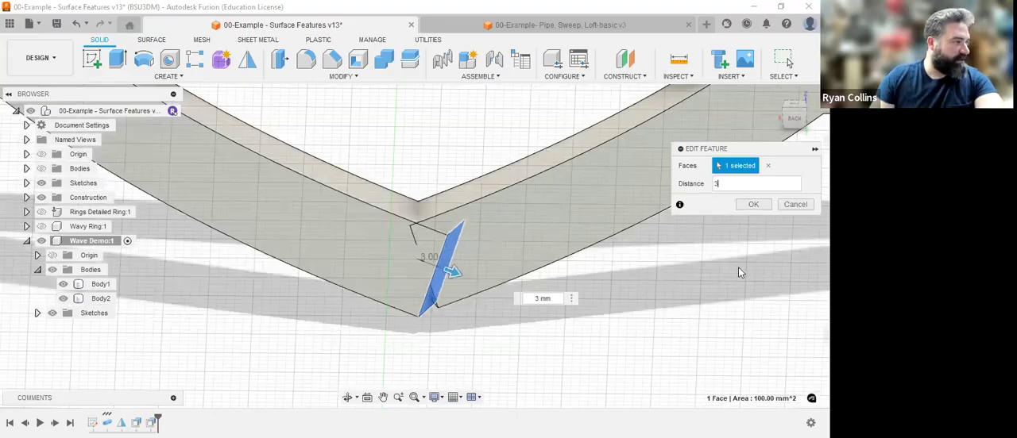
key(Return)
Start a Combine of the overlapping half rings, with Body1 as the target body and Body2 as the tool body.
shift+middle_drag(537, 329, 544, 252)
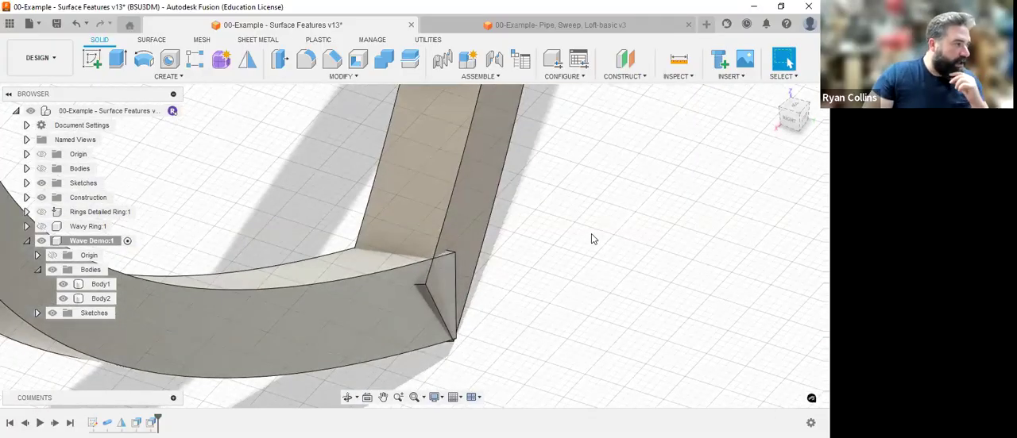
click(382, 62)
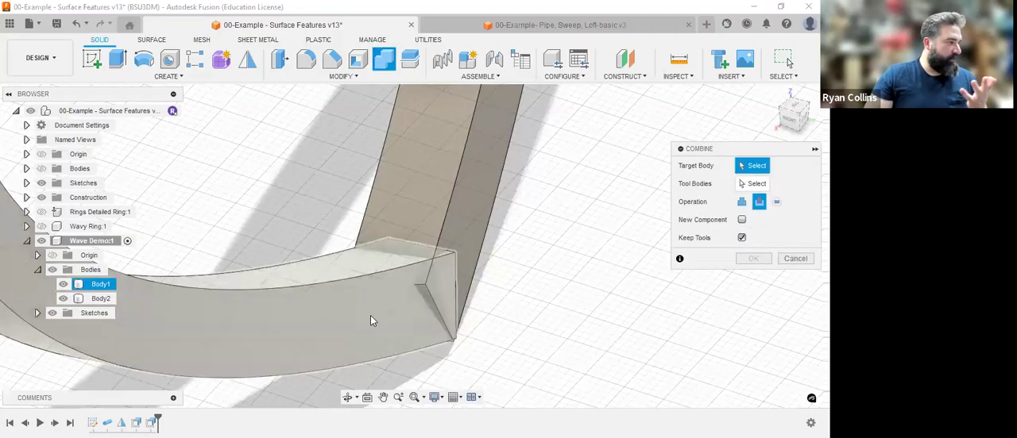
click(740, 183)
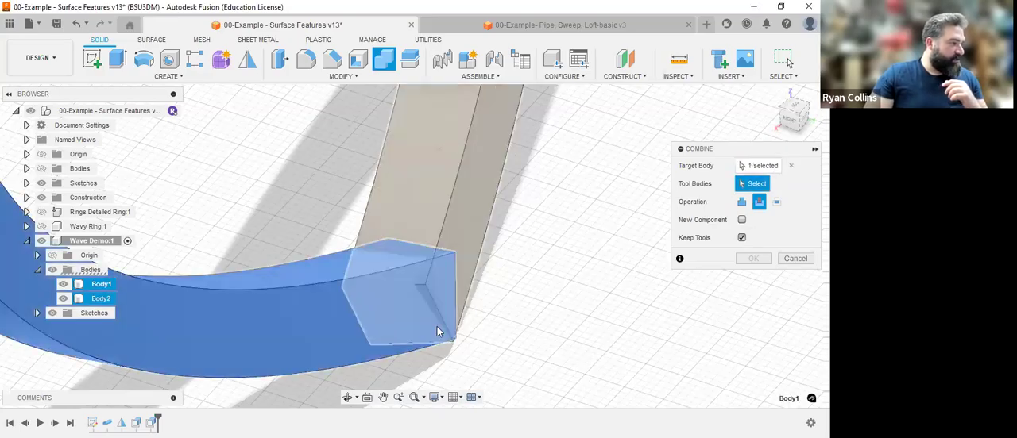
click(436, 294)
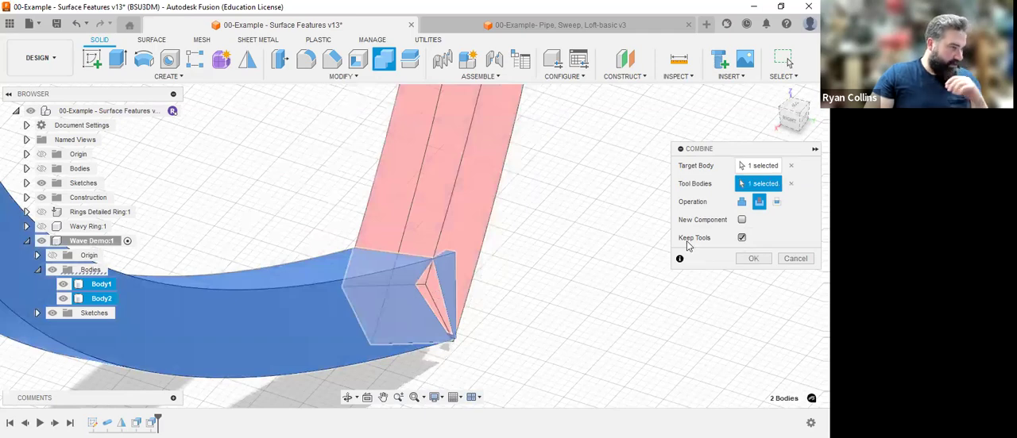
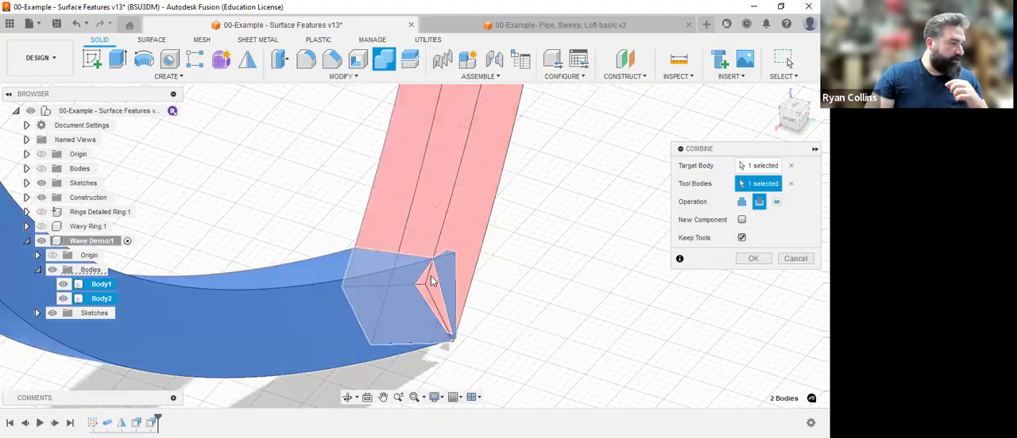
Try Intersect as the operation for combining the two half rings, and cancel the Combine.
click(777, 202)
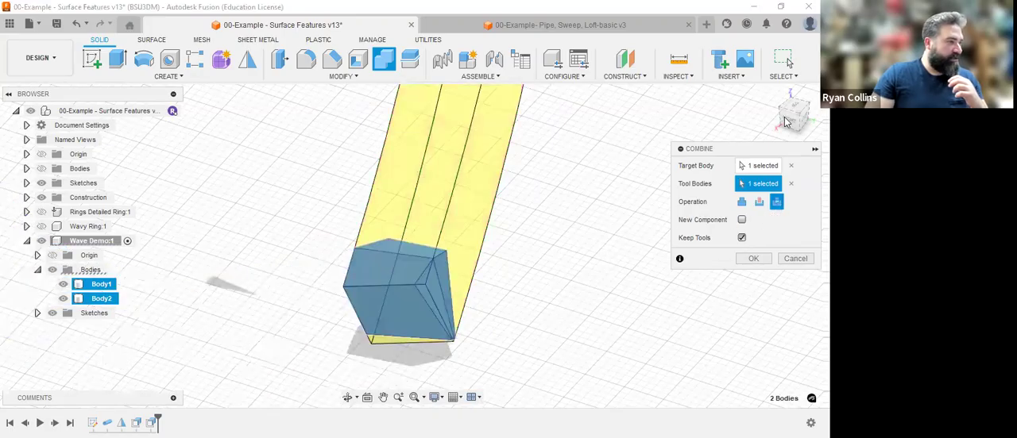
mouse_move(800, 117)
mouse_down()
mouse_move(755, 94)
mouse_move(799, 125)
mouse_up()
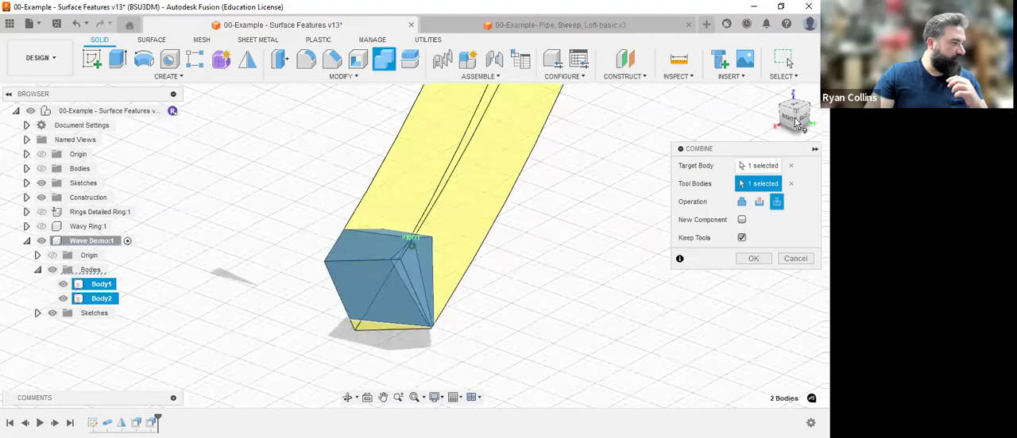
click(794, 258)
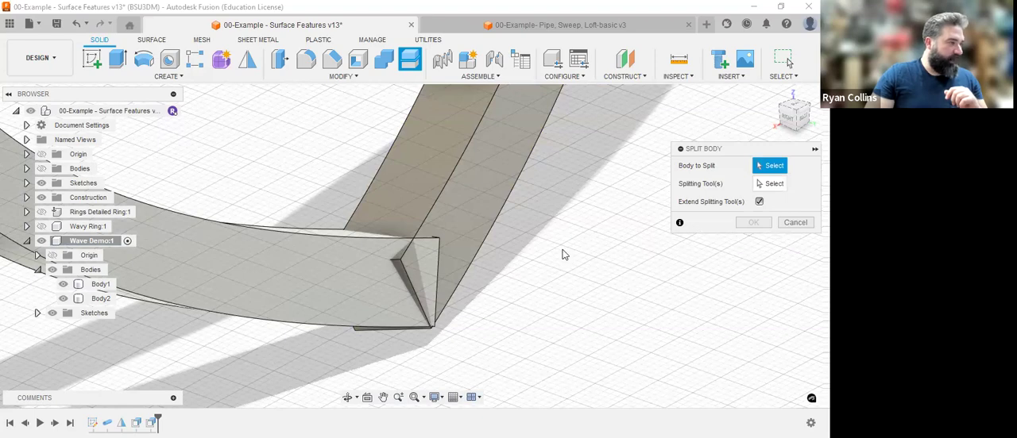
Try to split Body2 with Split Body, using Body1's broad side face at the joint as the splitting tool.
click(473, 209)
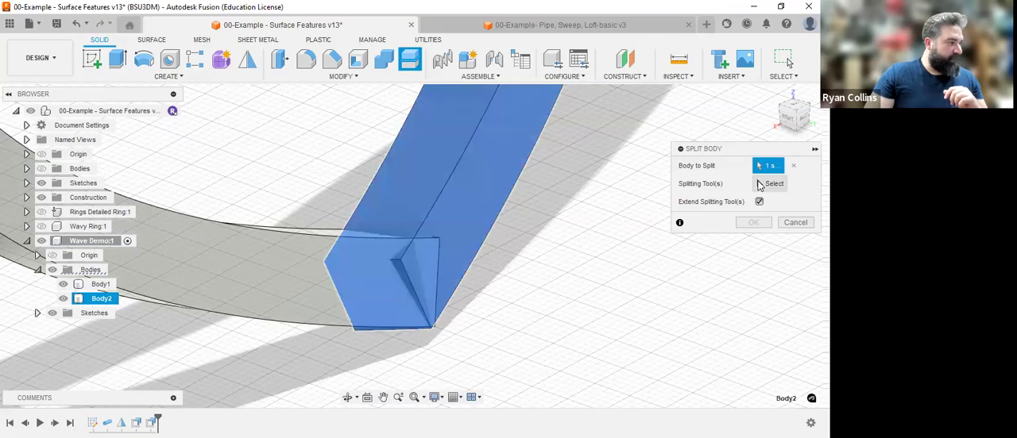
click(271, 271)
middle_drag(463, 280, 613, 256)
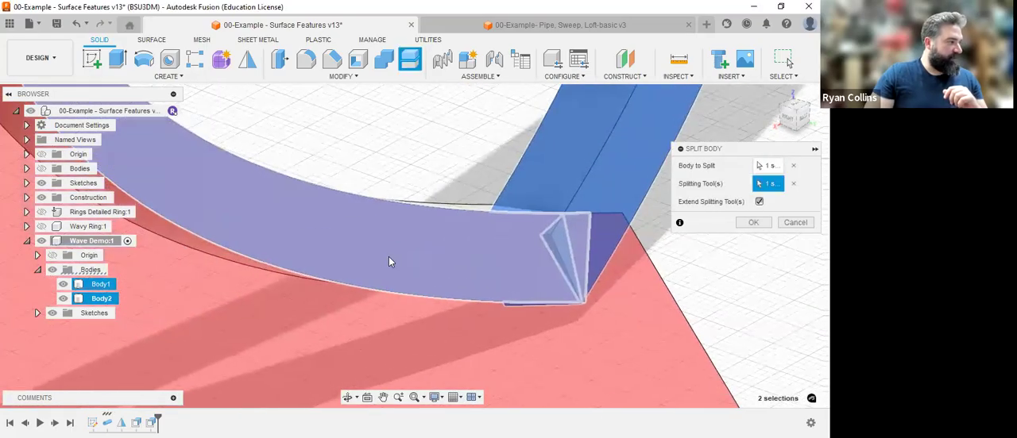
click(749, 225)
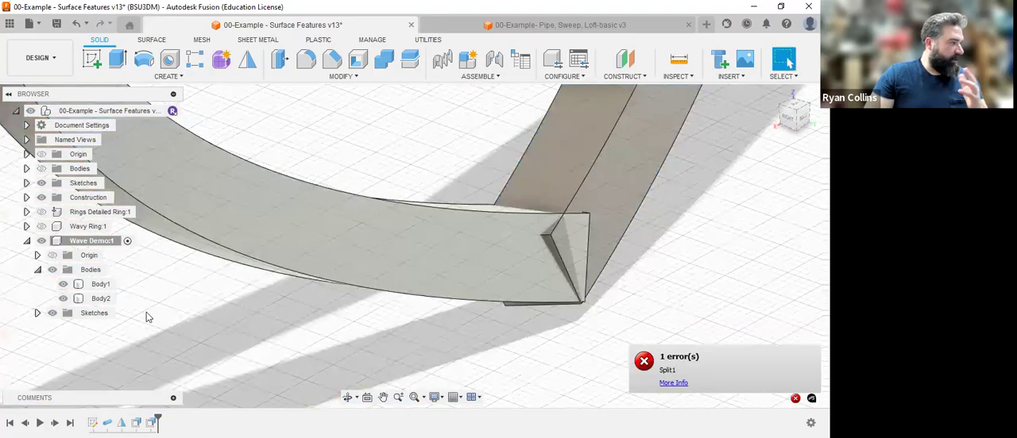
Open the Wave Demo component's Sketch1 for editing.
scroll(591, 302, down, 3)
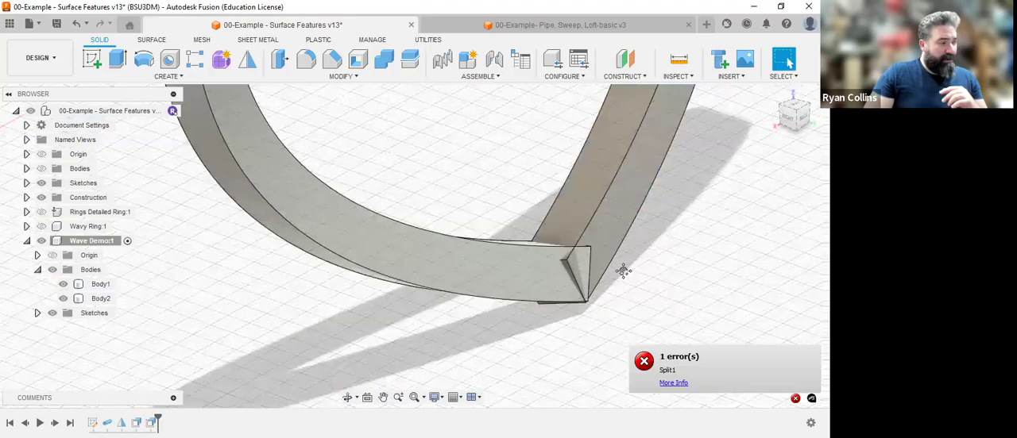
middle_drag(624, 271, 543, 316)
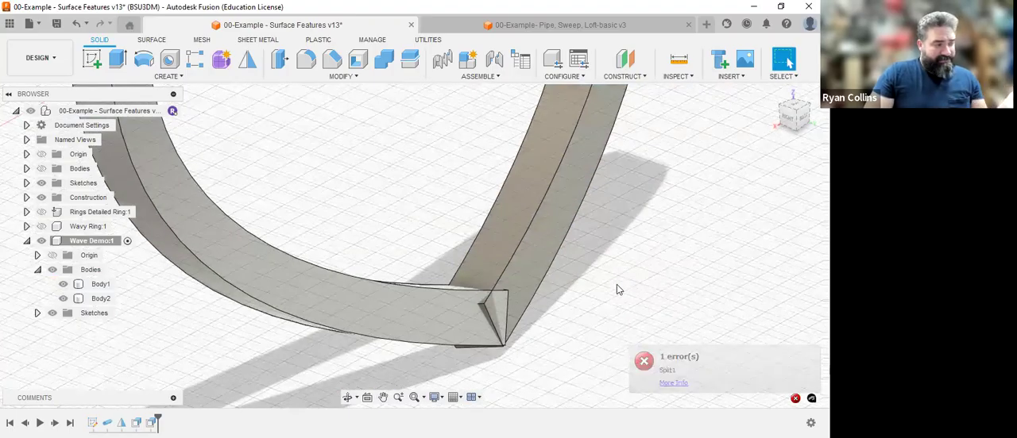
scroll(647, 266, down, 5)
middle_drag(638, 190, 586, 274)
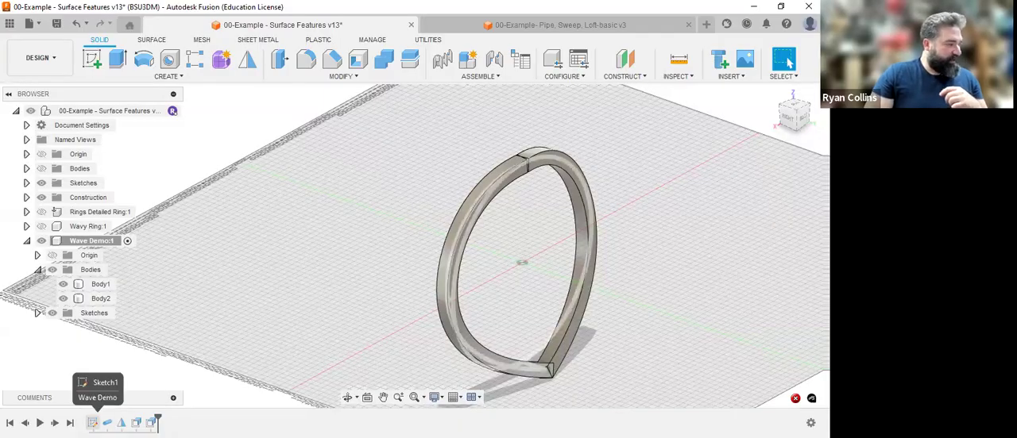
right_click(95, 421)
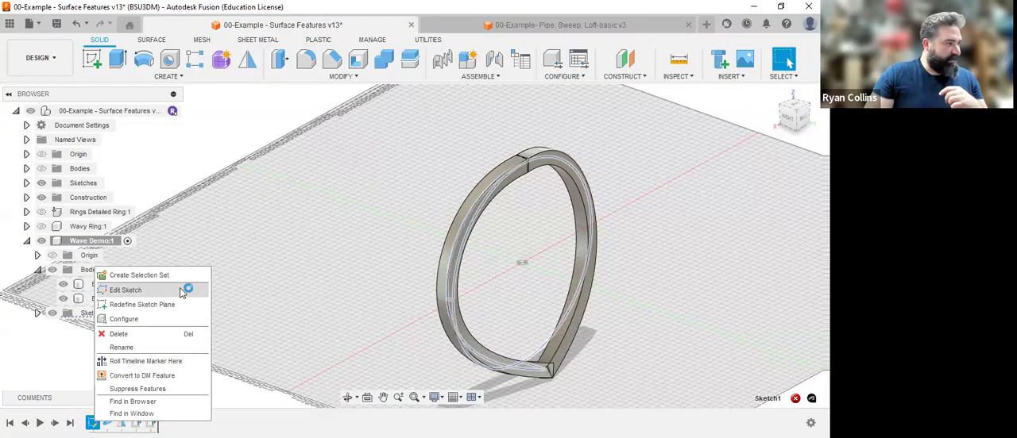
click(125, 290)
mouse_move(493, 236)
shift+middle_down()
mouse_move(556, 246)
mouse_move(561, 258)
shift+middle_up()
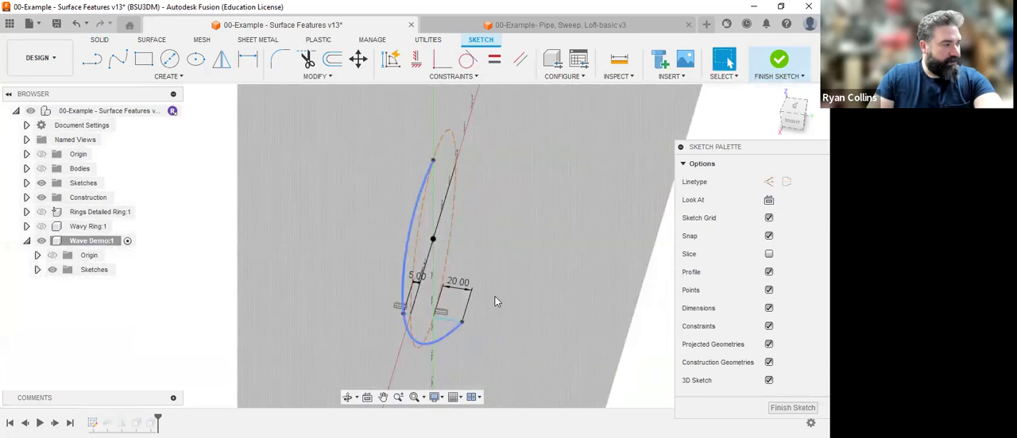
Try to mirror the half-ring wave spline inside the sketch with the Mirror tool.
click(222, 62)
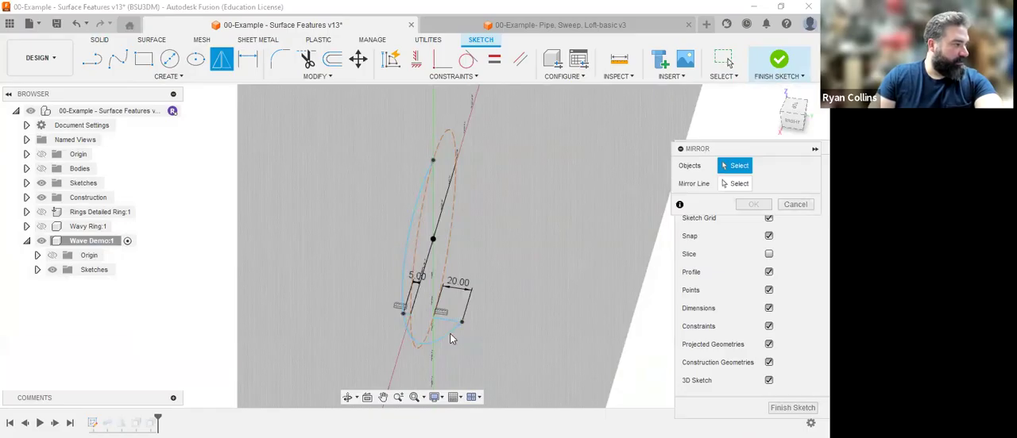
scroll(432, 345, up, 1)
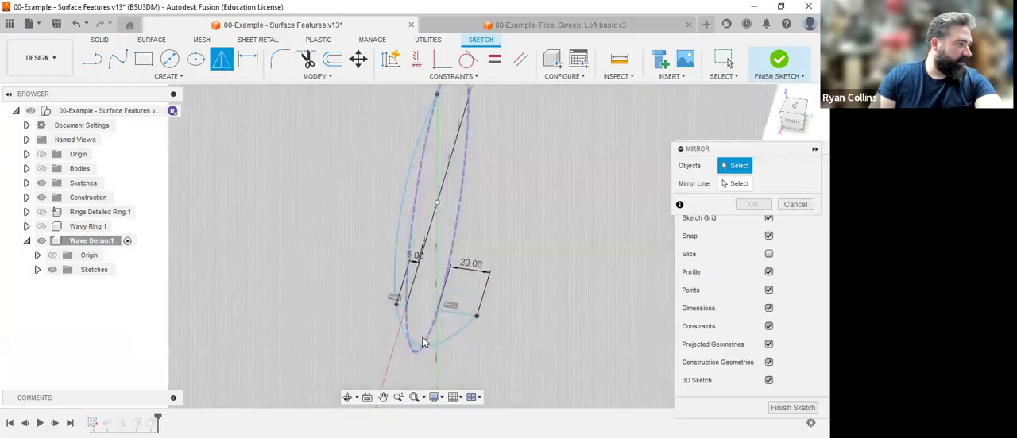
scroll(477, 338, up, 3)
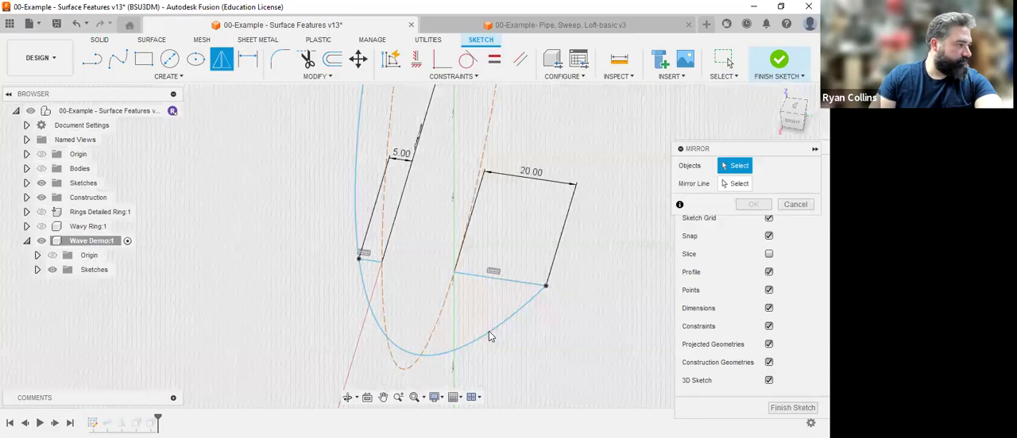
click(441, 306)
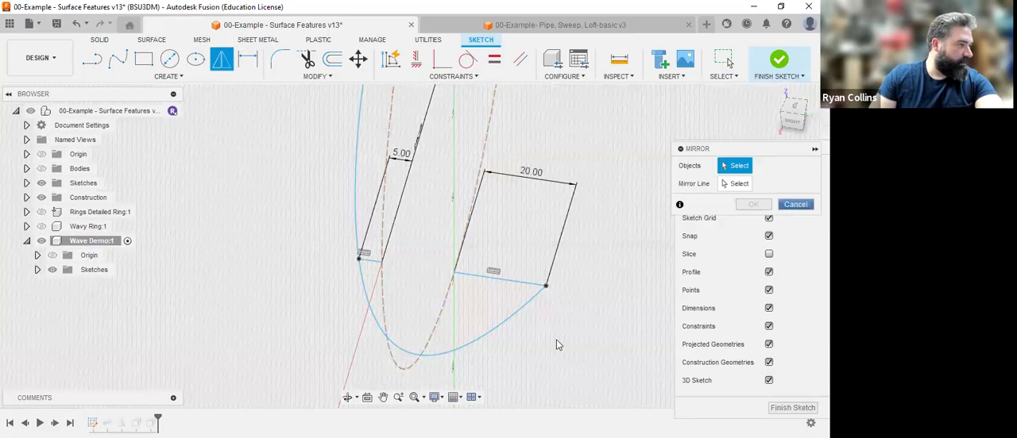
key(Escape)
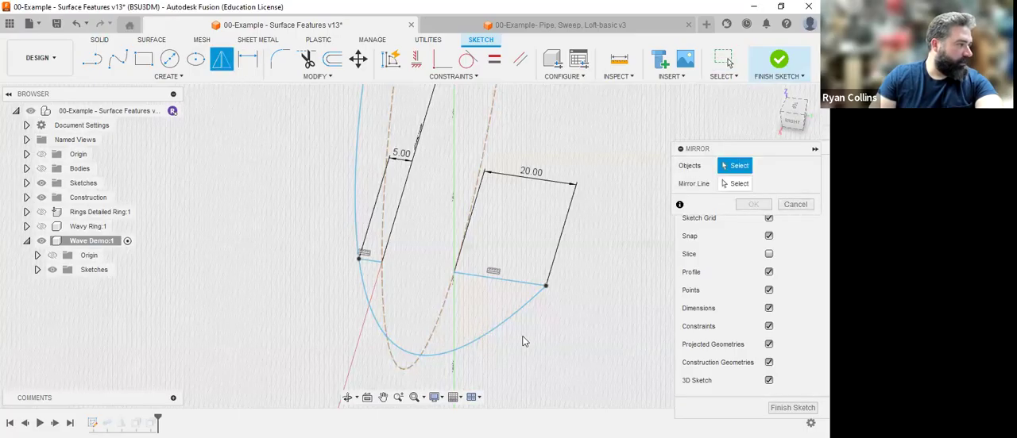
scroll(522, 342, down, 3)
mouse_move(511, 324)
shift+middle_down()
mouse_move(450, 257)
mouse_move(428, 262)
mouse_move(435, 266)
shift+middle_up()
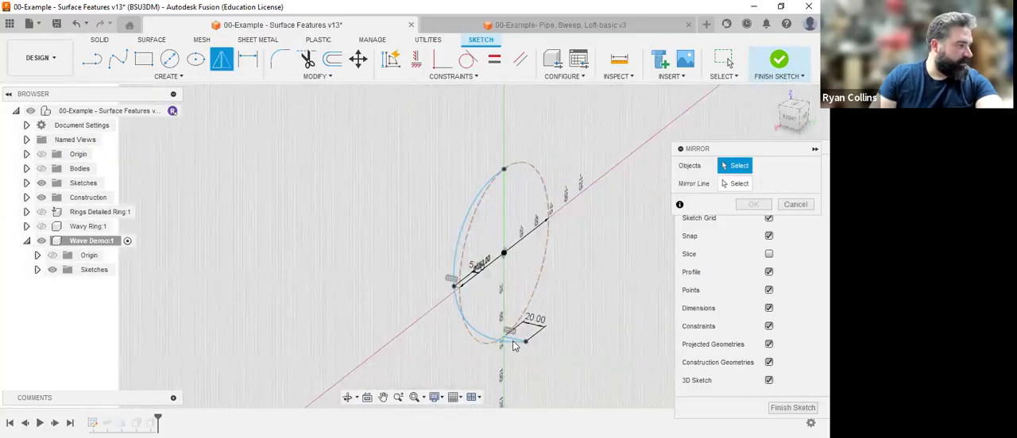
scroll(512, 342, up, 5)
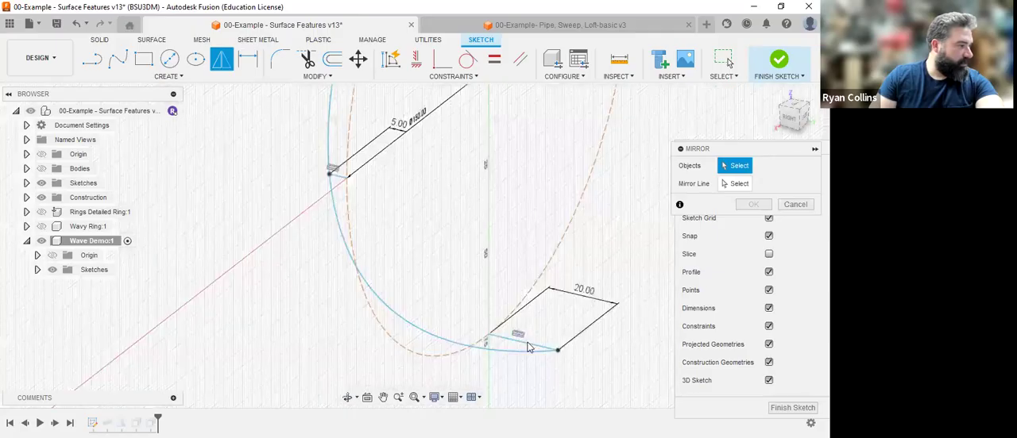
click(789, 210)
Preselect the half-ring wave spline and retry the sketch Mirror on it.
scroll(572, 292, down, 5)
mouse_move(581, 280)
middle_down()
mouse_move(482, 270)
mouse_move(445, 300)
middle_up()
scroll(446, 299, down, 1)
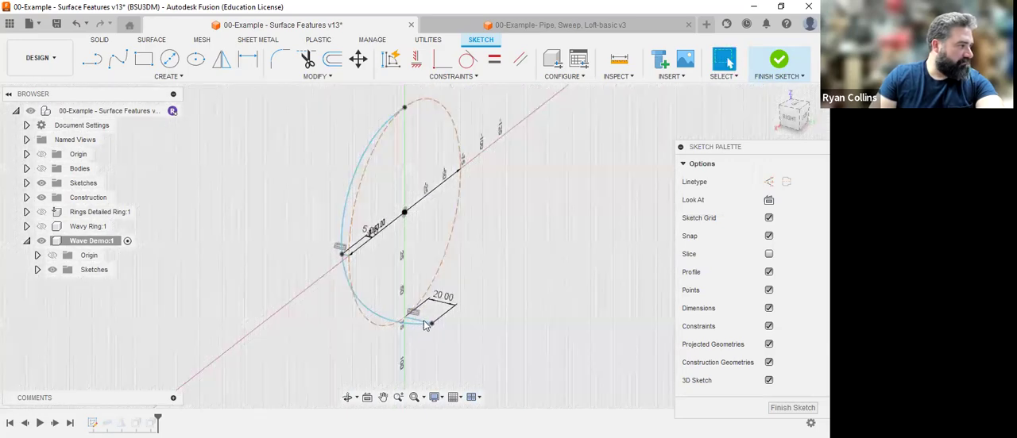
mouse_move(463, 297)
shift+middle_down()
mouse_move(501, 285)
mouse_move(460, 295)
shift+middle_up()
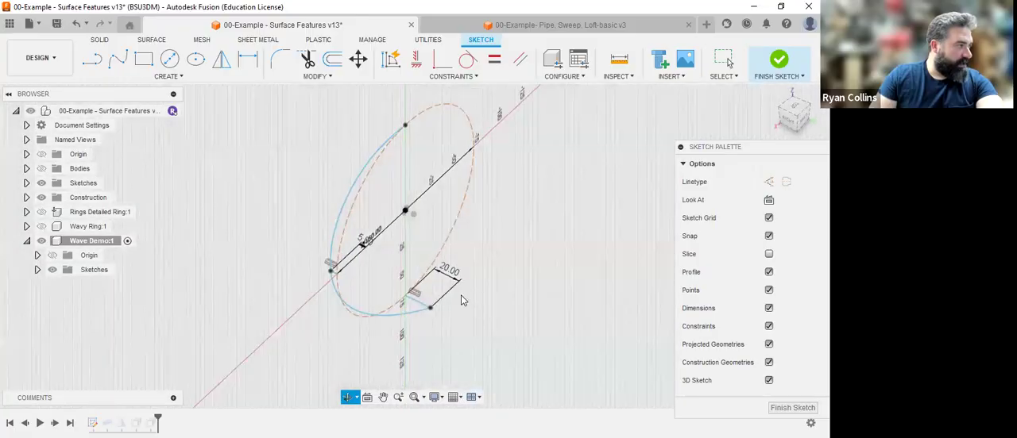
click(335, 238)
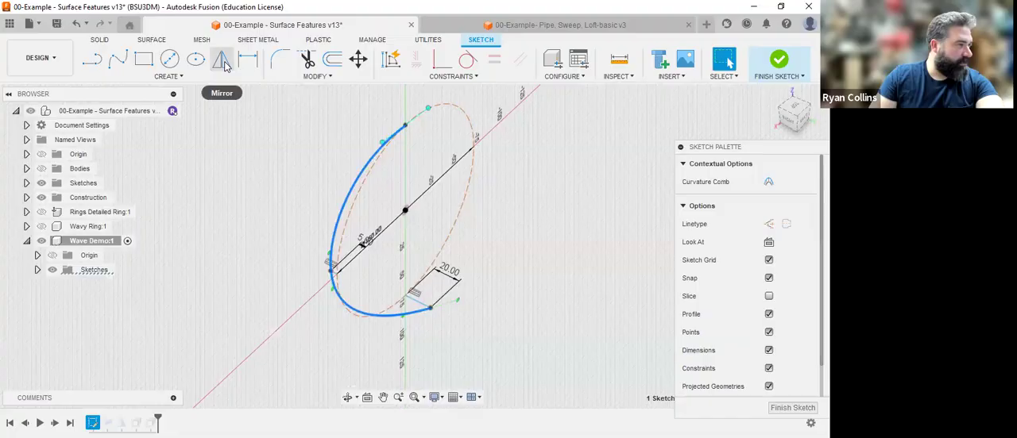
click(222, 61)
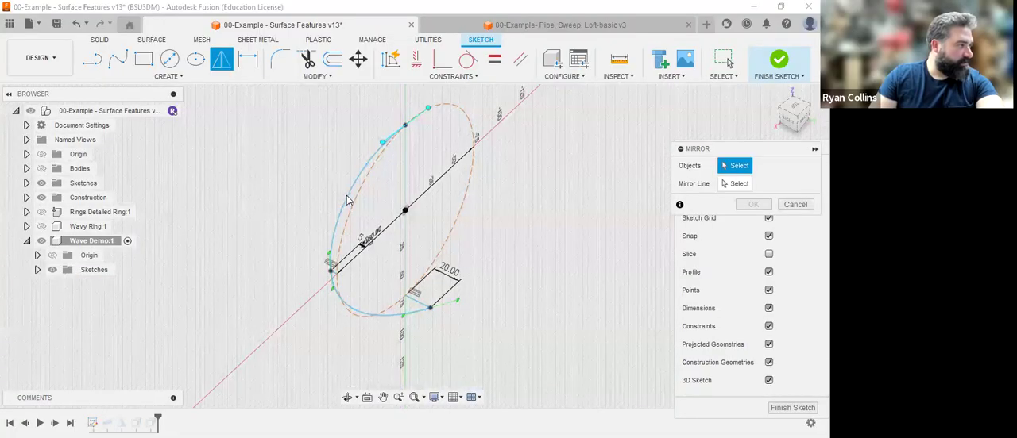
click(351, 208)
click(795, 204)
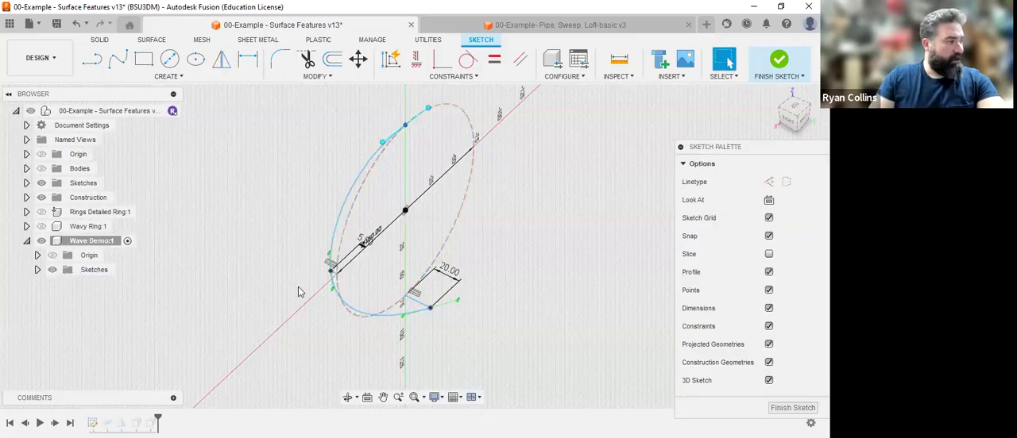
scroll(342, 288, up, 5)
mouse_move(532, 332)
shift+middle_down()
mouse_move(580, 287)
mouse_move(611, 277)
mouse_move(609, 269)
mouse_move(607, 289)
mouse_move(496, 376)
shift+middle_up()
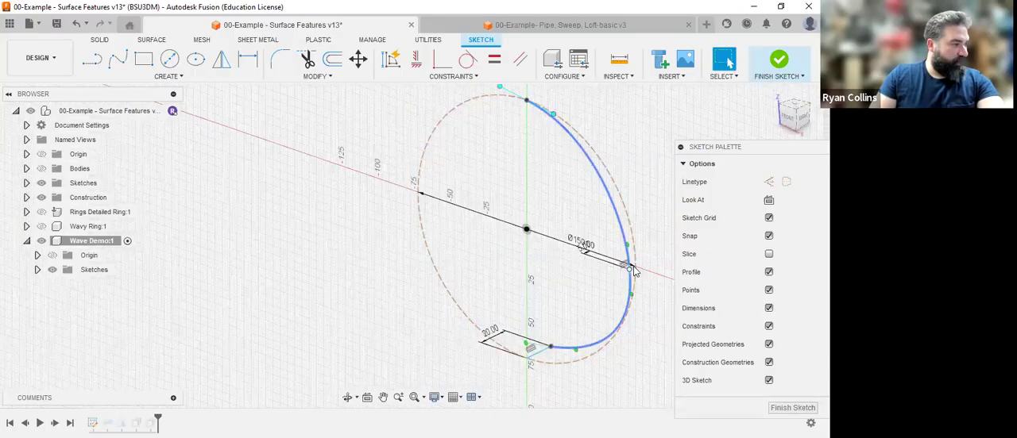
scroll(585, 307, up, 2)
scroll(589, 308, down, 2)
middle_drag(591, 307, 533, 295)
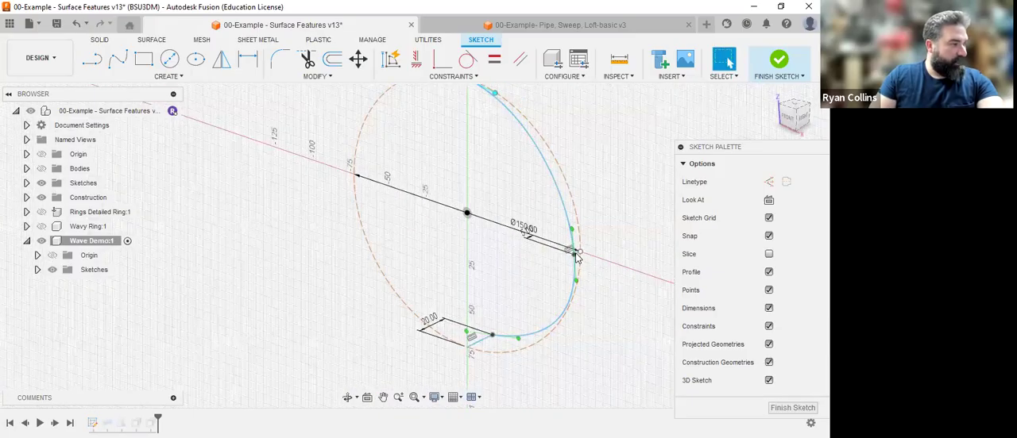
scroll(581, 252, up, 3)
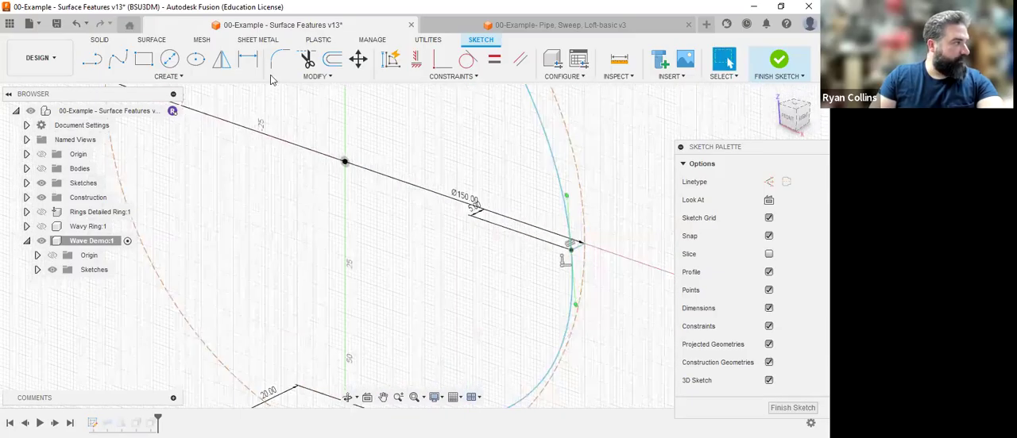
scroll(579, 246, up, 1)
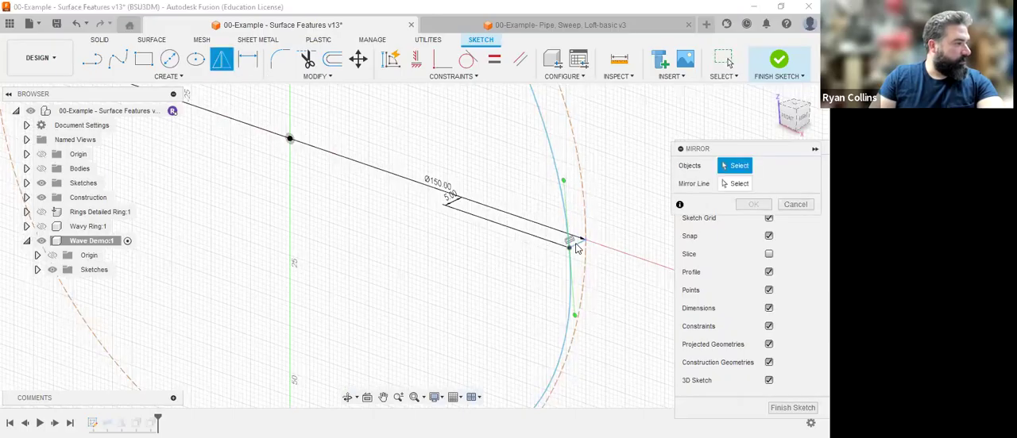
key(Escape)
scroll(568, 236, down, 4)
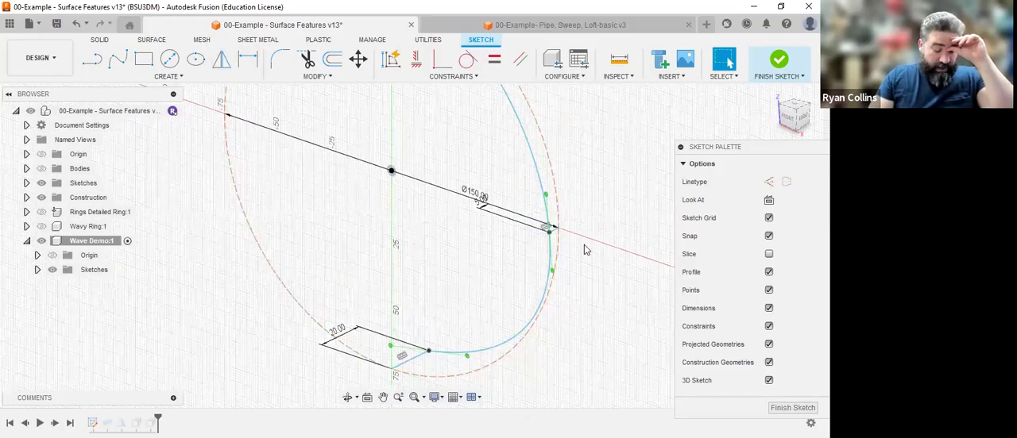
Draw a 5 mm line out of the circle's plane from the 150 mm circle's red-axis point opposite the existing 5 mm line.
scroll(554, 229, up, 3)
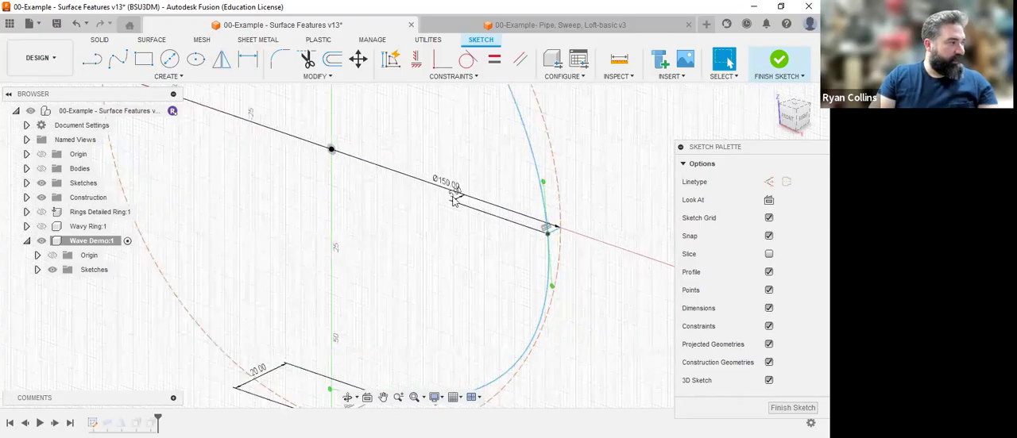
scroll(501, 248, down, 5)
middle_drag(432, 168, 505, 189)
click(91, 59)
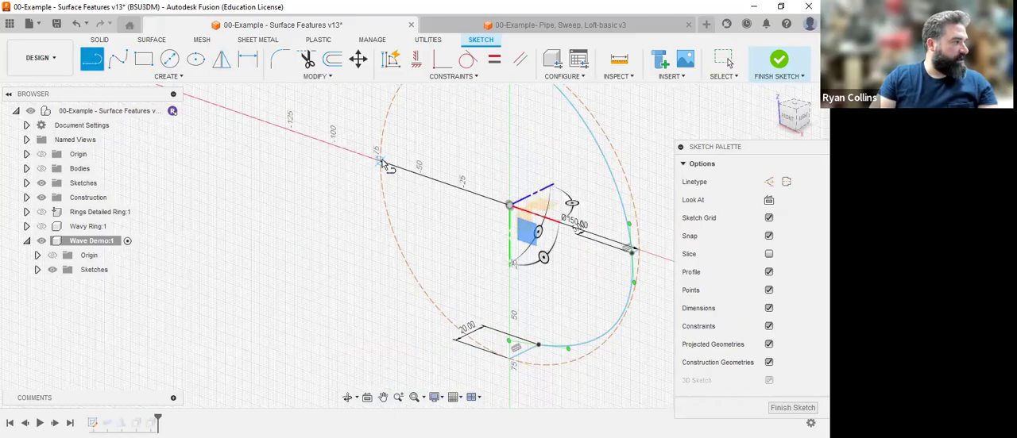
click(375, 169)
text(5)
key(Tab)
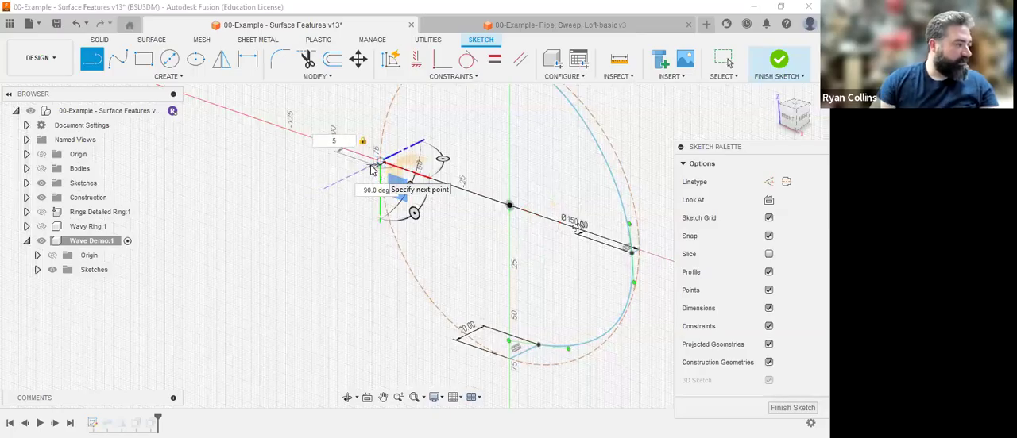
key(Return)
scroll(494, 226, down, 3)
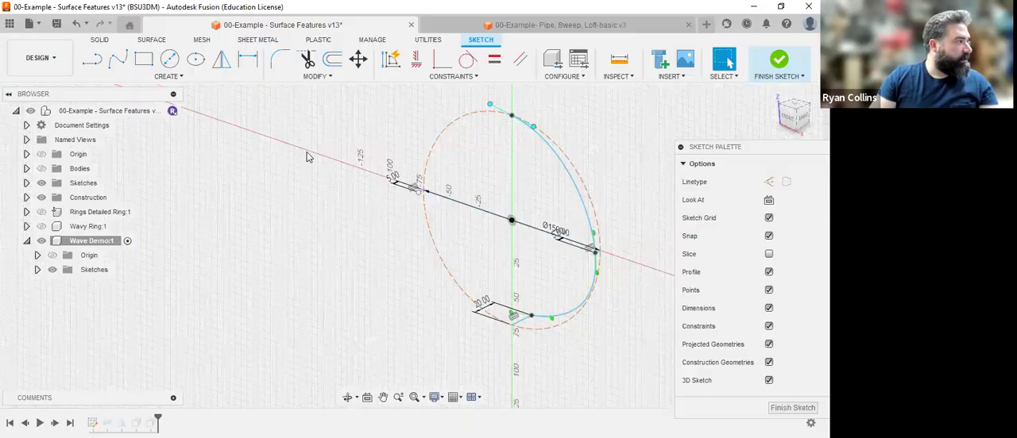
Draw a fit point spline from the 20 mm line's free end through the new 5 mm line's end to the existing spline's upper end.
click(119, 60)
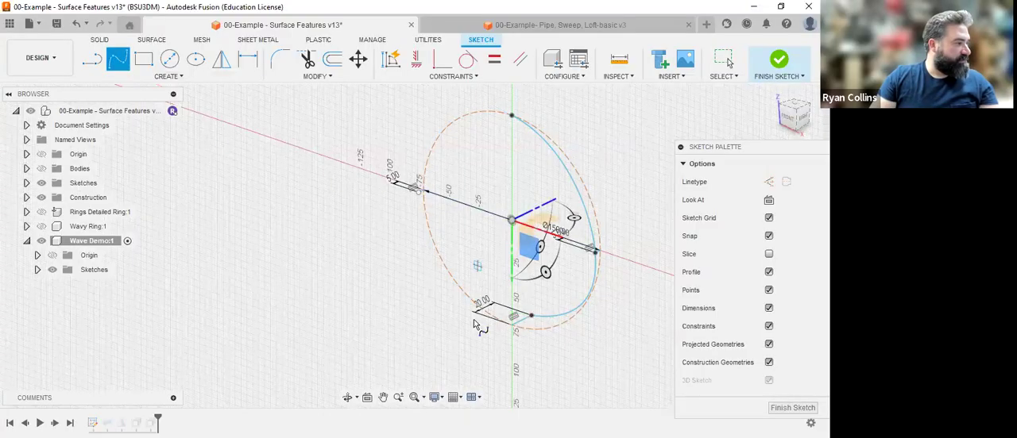
click(531, 318)
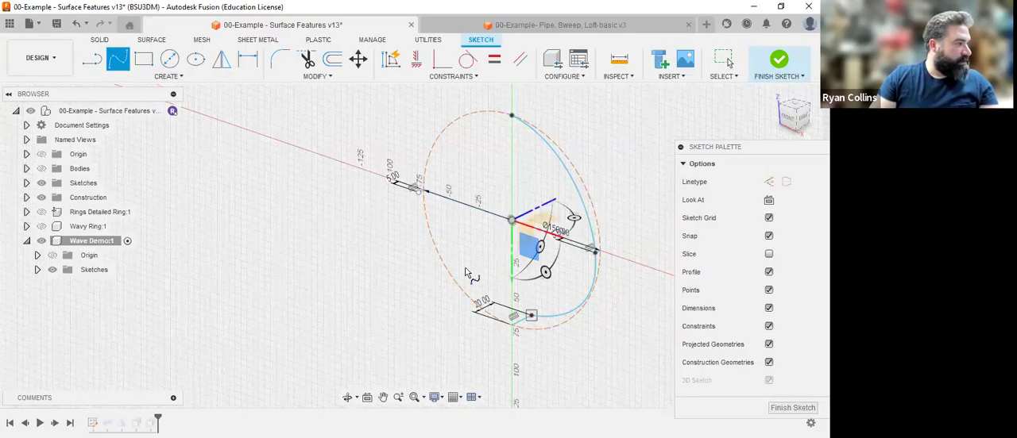
click(417, 193)
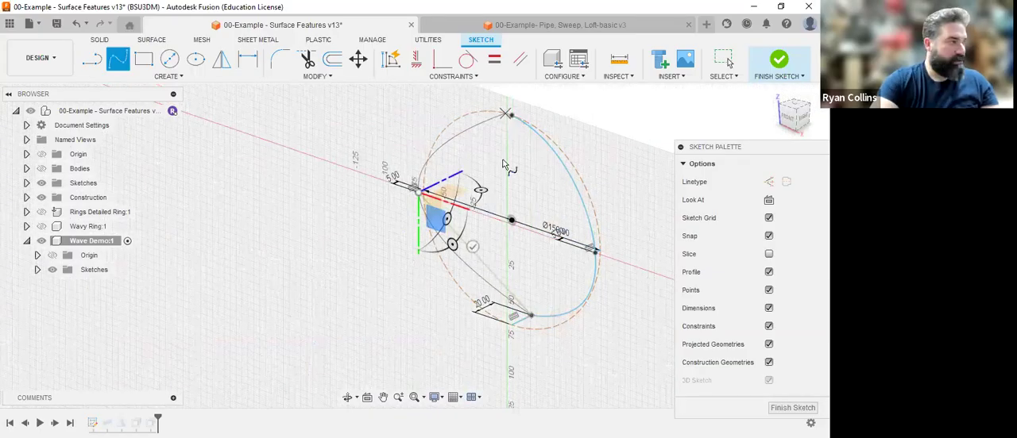
click(507, 115)
key(Escape)
Rotate the new spline's tangent handle at the 150 mm circle's uppermost point to nearly horizontal.
click(790, 115)
middle_drag(567, 122, 491, 306)
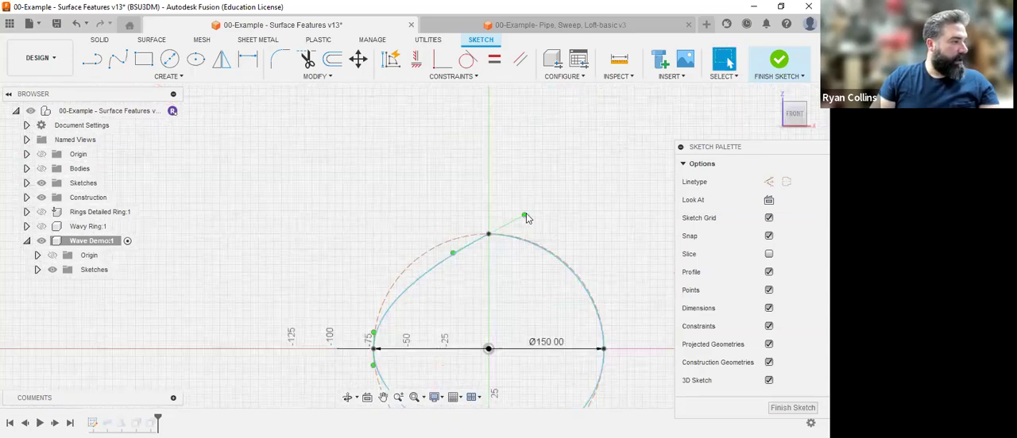
drag(524, 216, 534, 230)
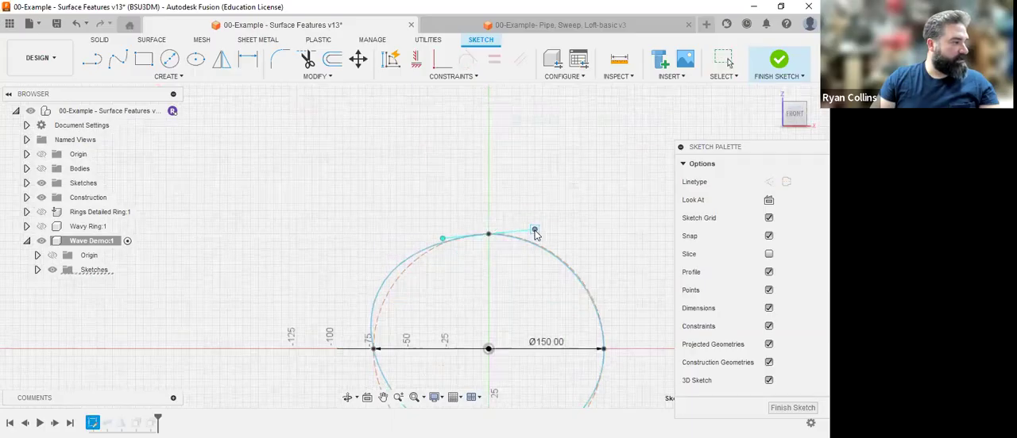
Shorten the new spline's tangent handle at the new 5 mm line's end so the upper half of the curve follows the 150 mm circle.
middle_drag(497, 278, 516, 127)
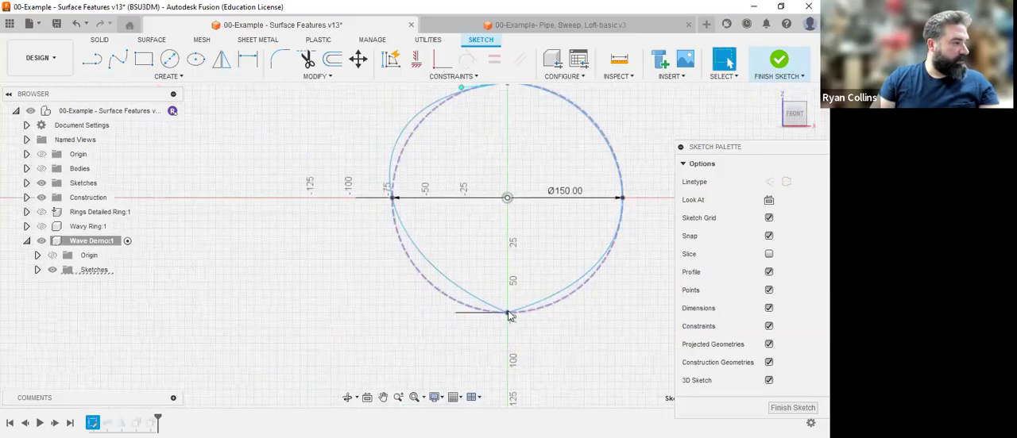
middle_drag(507, 174, 504, 199)
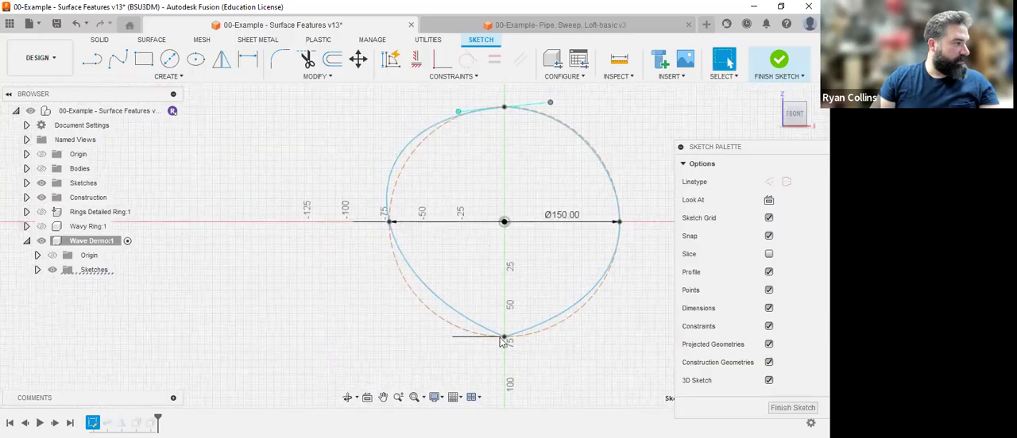
click(620, 226)
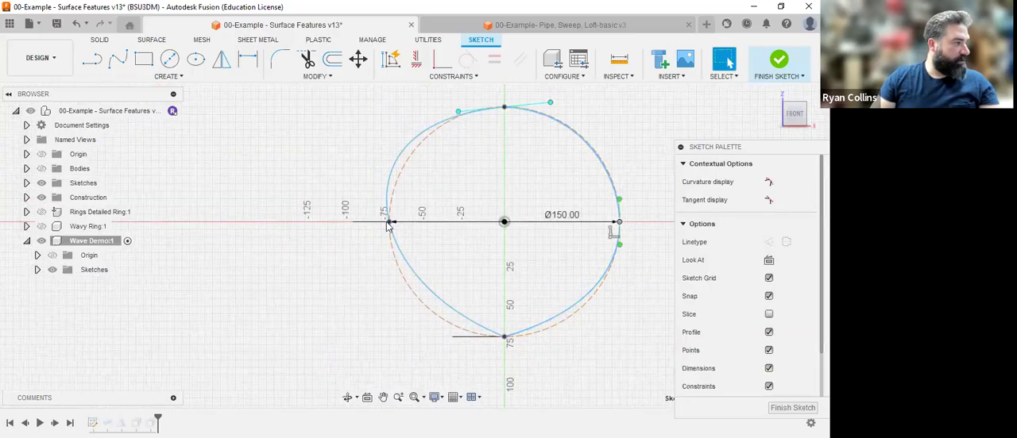
click(392, 248)
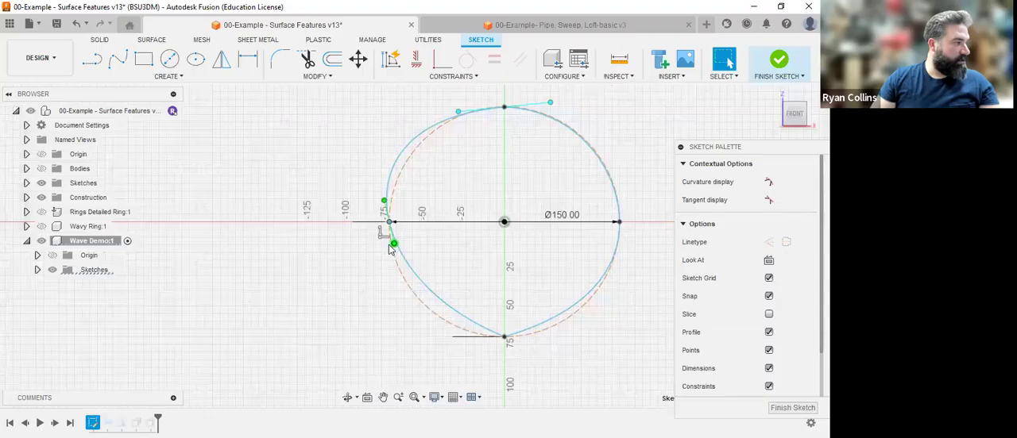
drag(392, 245, 391, 238)
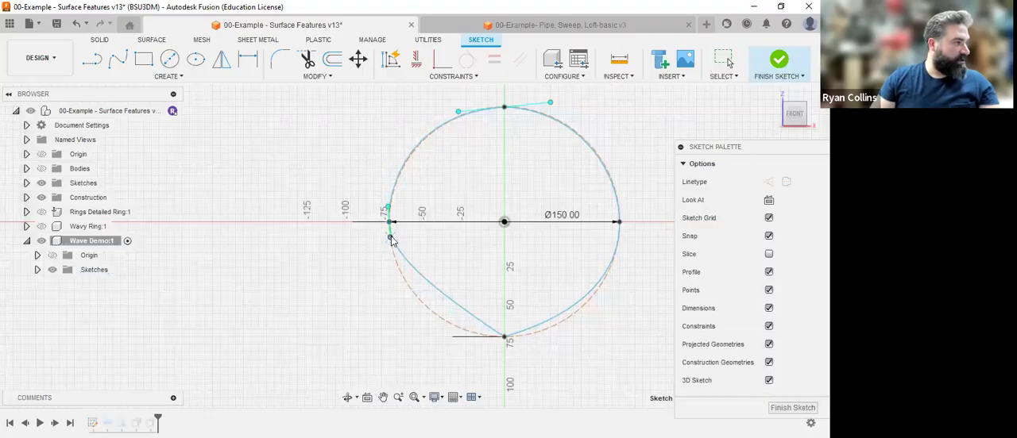
Flatten both splines' tangent handles where they meet at the 20 mm line so the curves follow the circle, and finish the sketch.
click(505, 337)
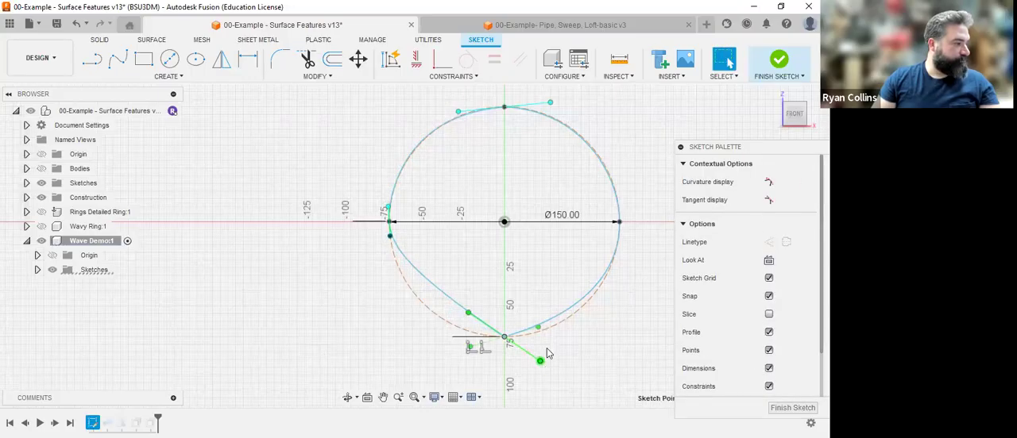
drag(550, 339, 546, 341)
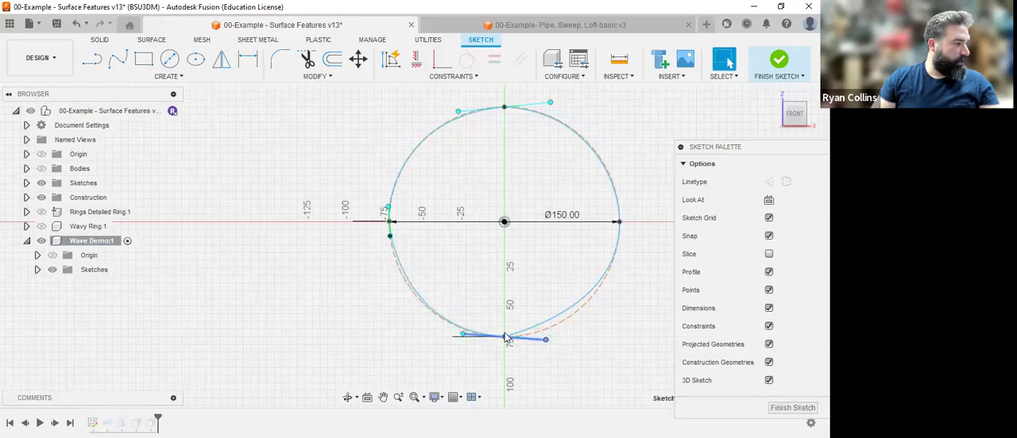
click(505, 339)
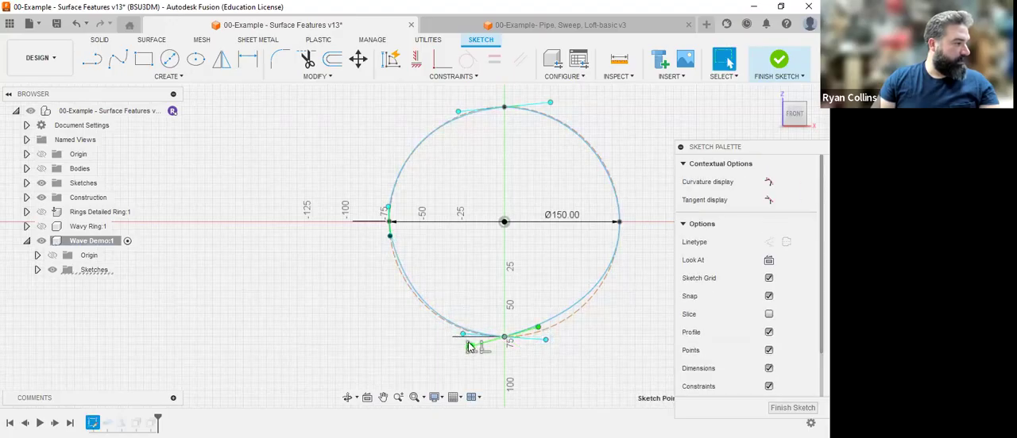
drag(468, 346, 481, 342)
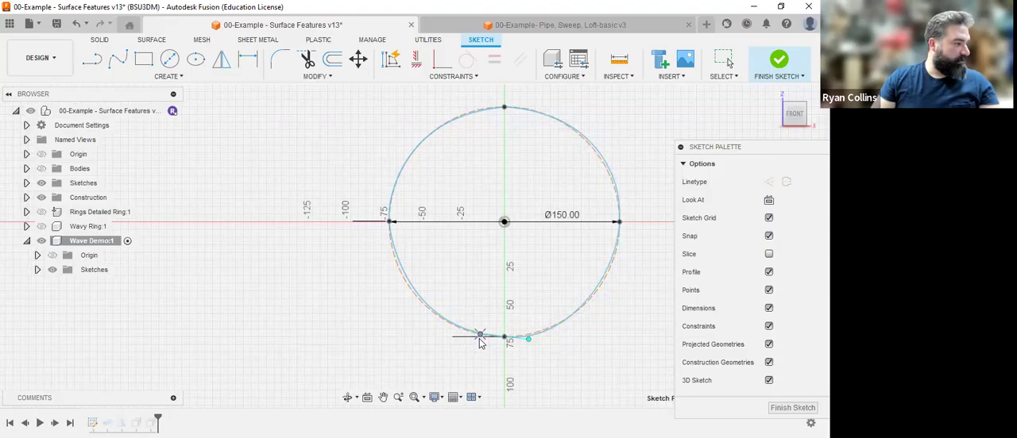
drag(474, 346, 472, 340)
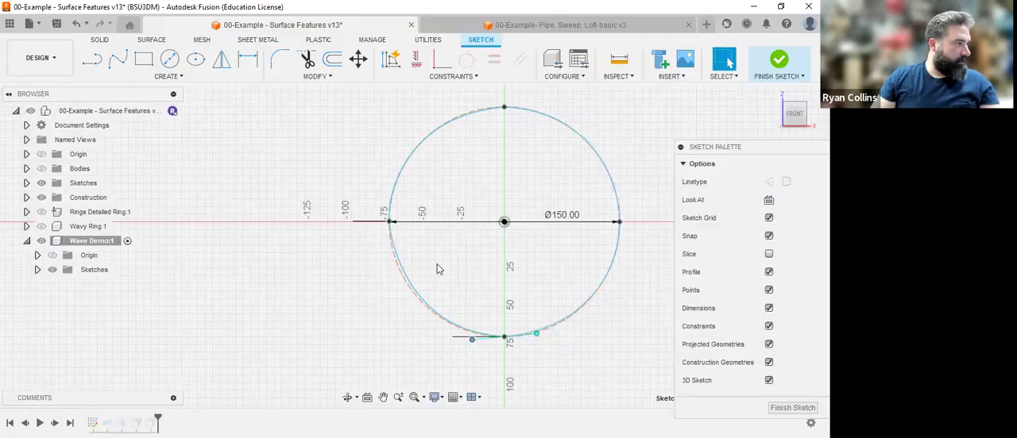
click(777, 63)
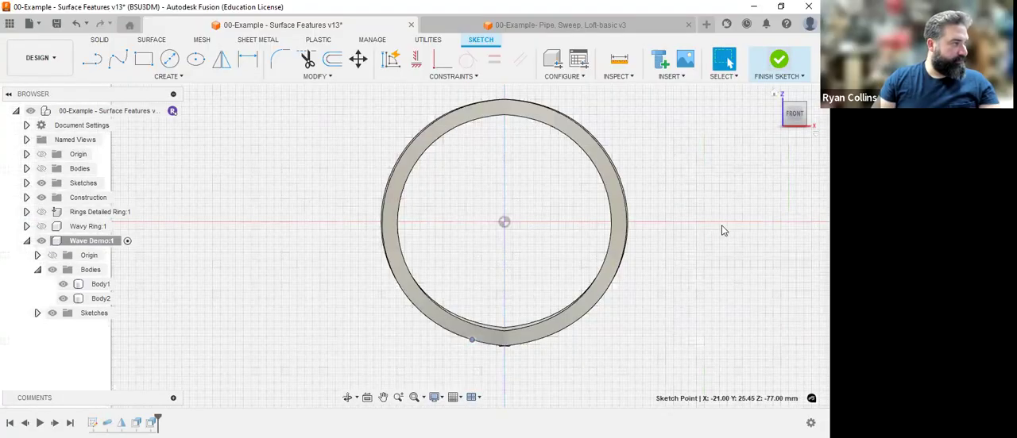
Delete the OffsetFaces2 feature from the Wave Demo component's history.
click(780, 93)
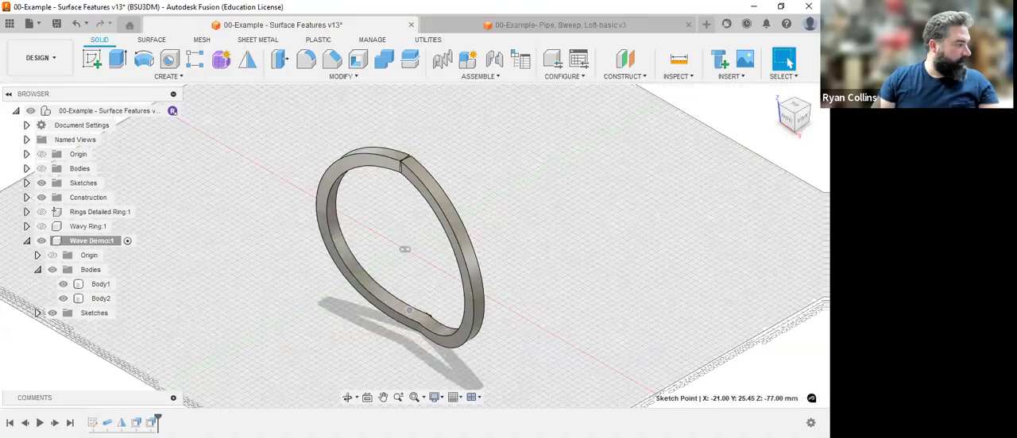
right_click(156, 298)
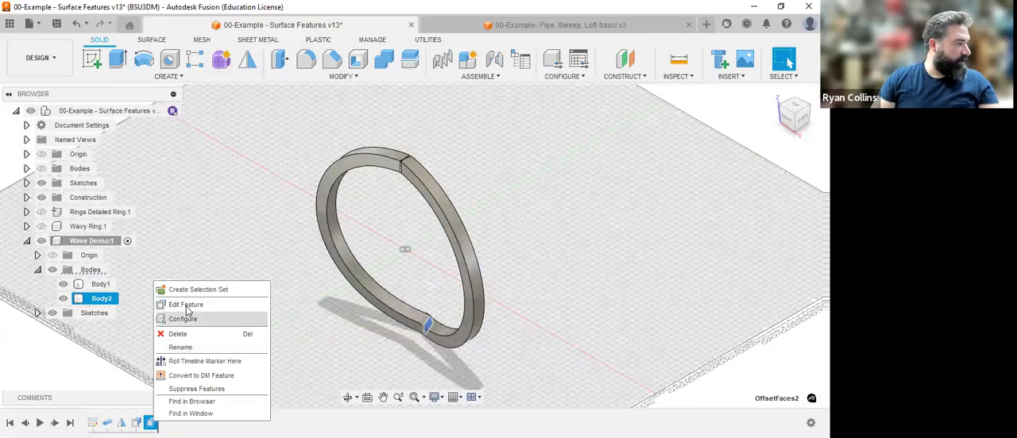
click(185, 338)
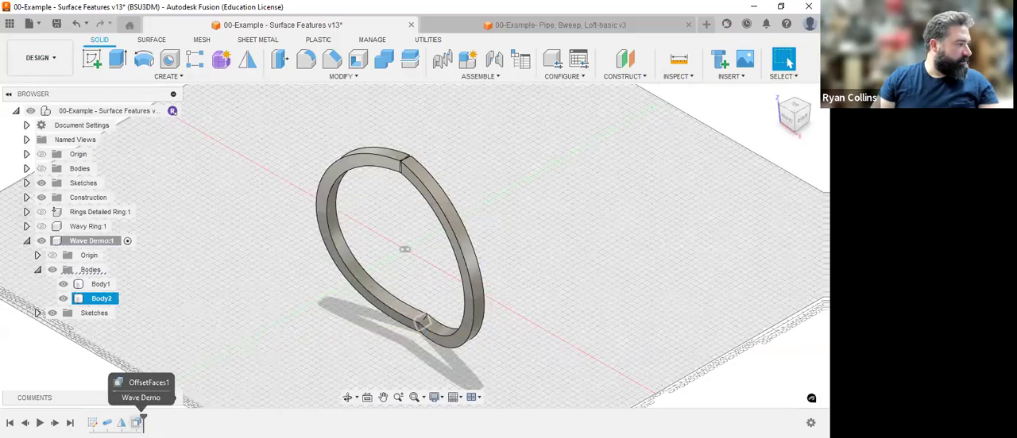
right_click(138, 422)
click(204, 305)
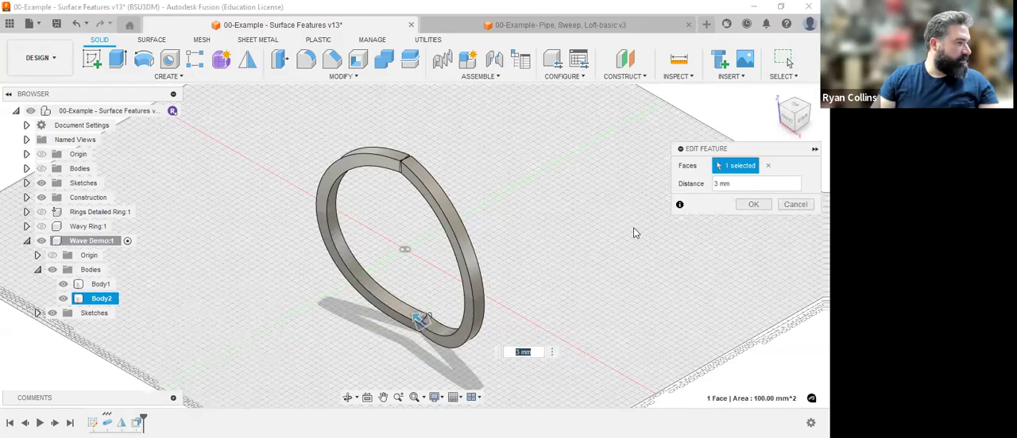
click(795, 204)
ctrl+click(100, 285)
right_click(112, 284)
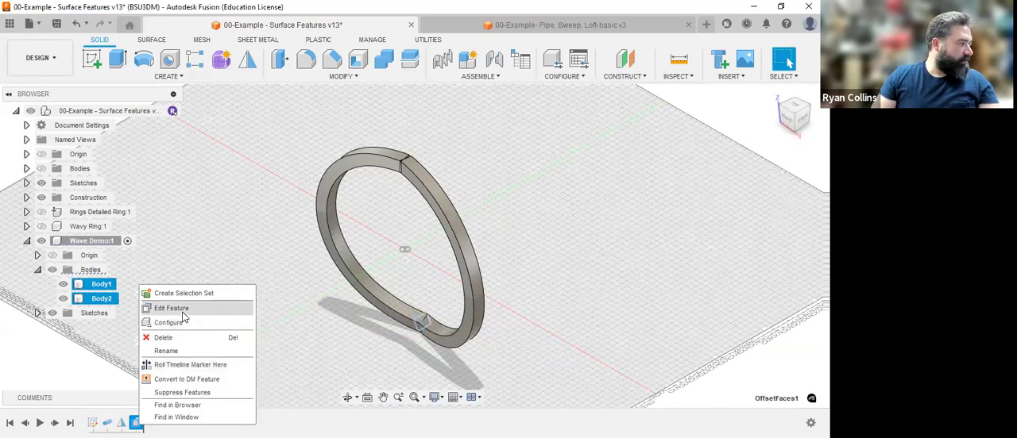
click(184, 310)
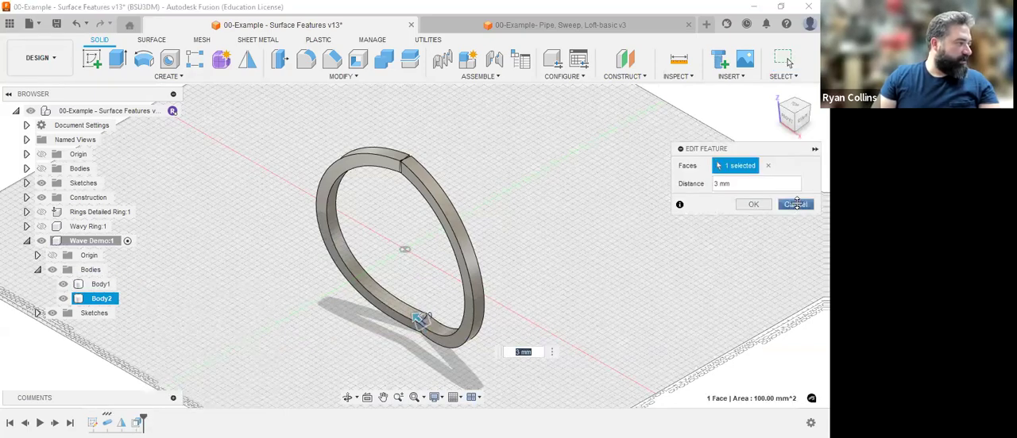
key(Escape)
Delete the OffsetFaces1 and Mirror1 features from the Wave Demo component's history.
ctrl+click(101, 284)
right_click(137, 284)
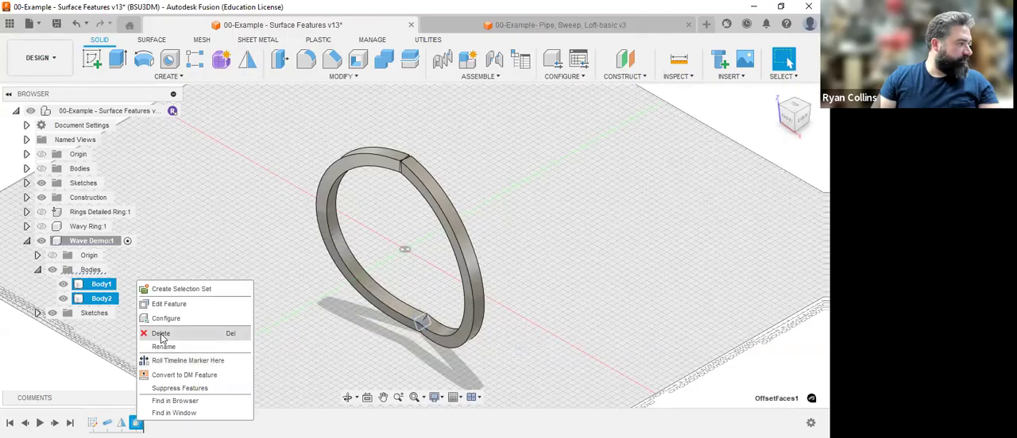
click(161, 336)
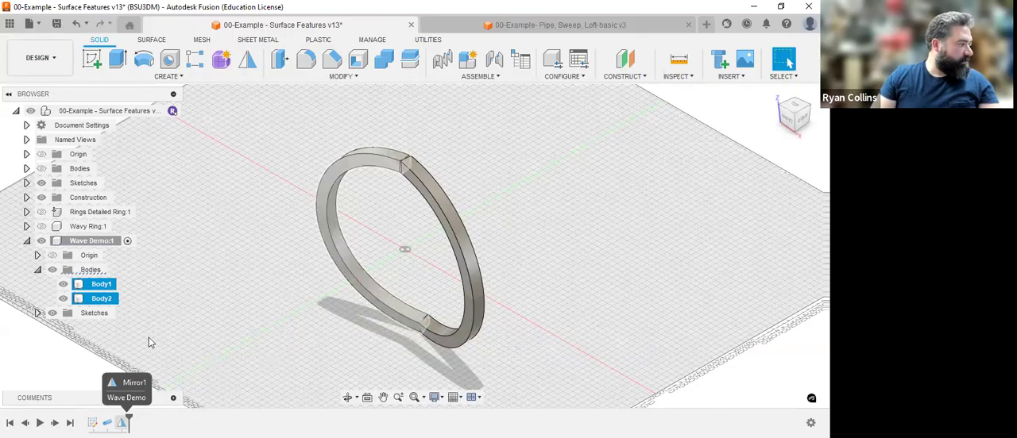
Edit the pipe feature to run its 10 mm square section along the full wave path as a new body, checking both joints.
right_click(106, 422)
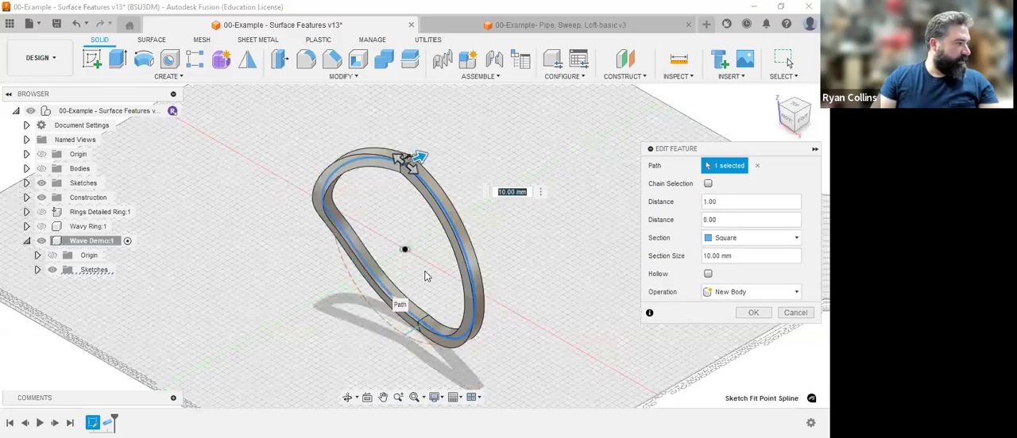
scroll(442, 262, up, 4)
scroll(460, 263, down, 2)
middle_drag(452, 341, 481, 341)
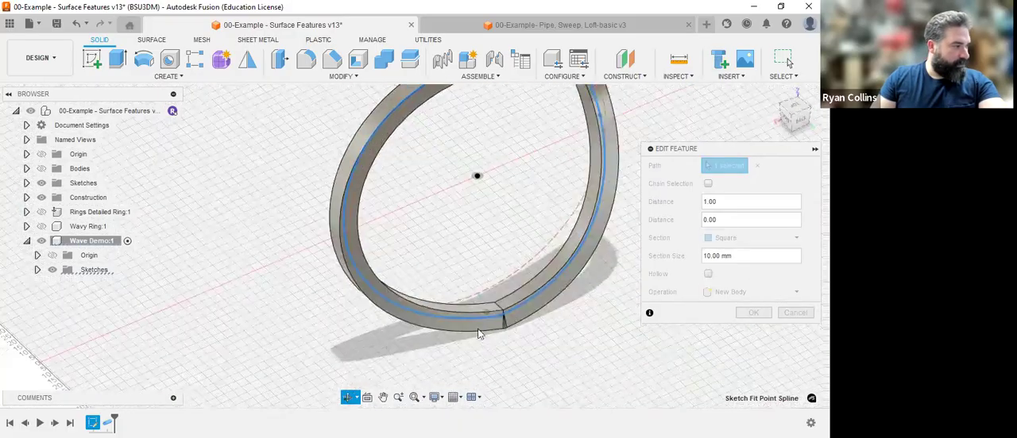
scroll(517, 332, up, 5)
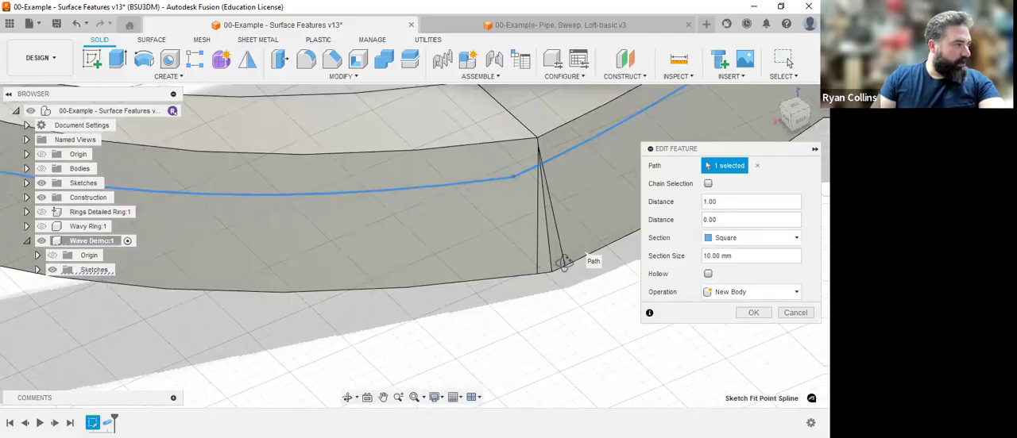
shift+middle_drag(624, 244, 559, 293)
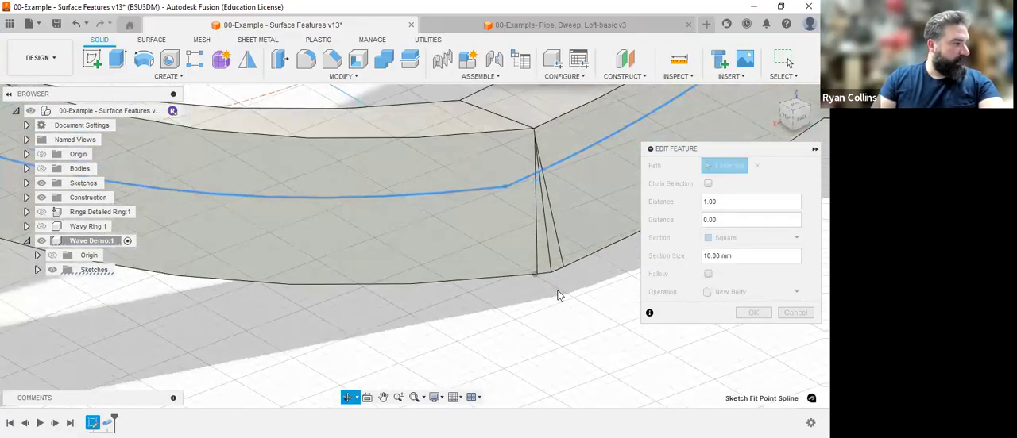
scroll(540, 136, down, 5)
middle_drag(540, 136, 496, 263)
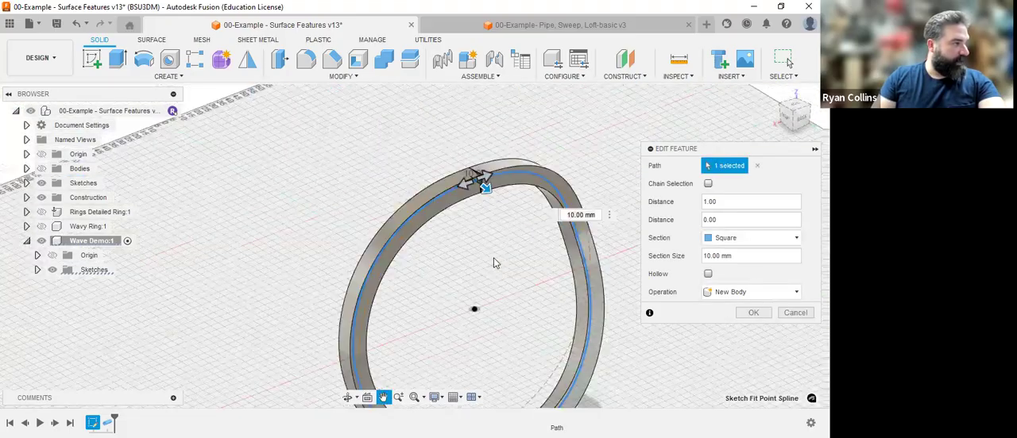
scroll(476, 198, up, 5)
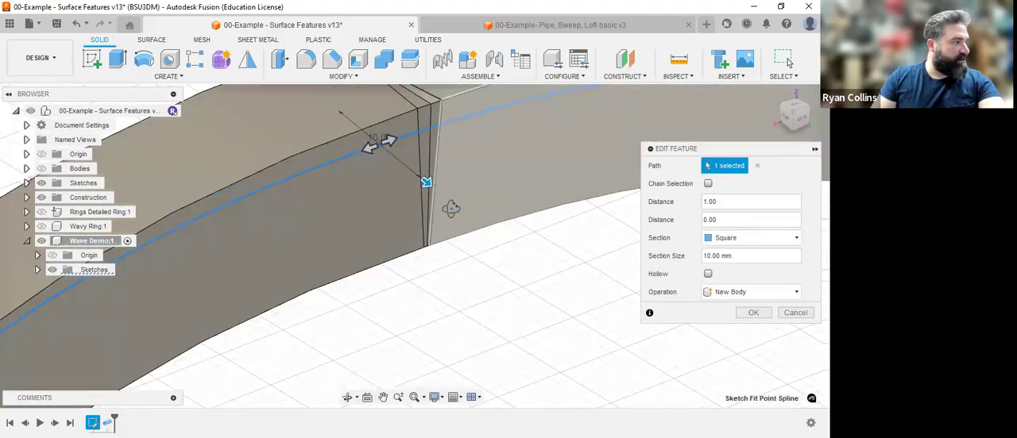
shift+middle_drag(450, 208, 420, 254)
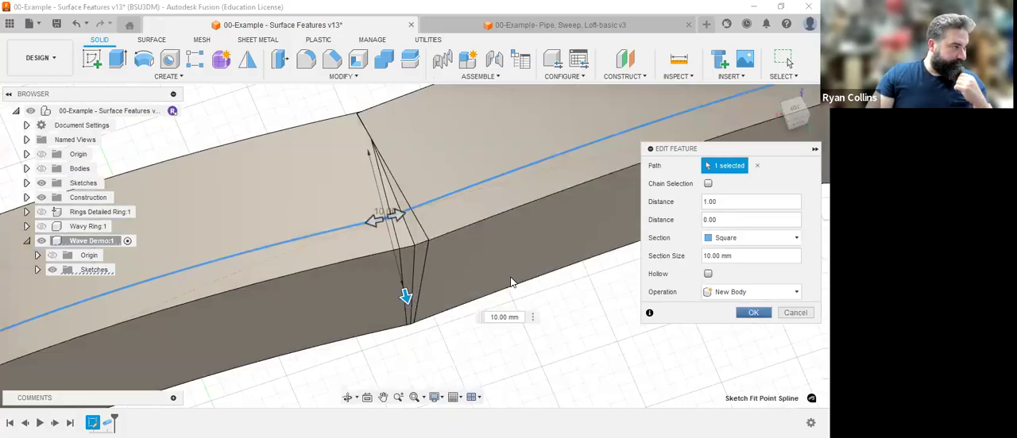
key(Return)
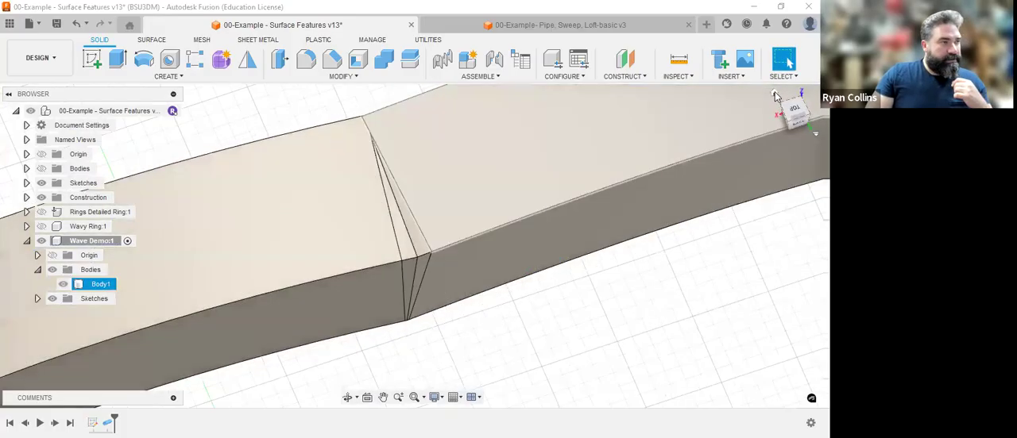
Set the wave offset dimension at the lower spline joint in Sketch1 to 30 mm and finish the sketch.
click(776, 94)
click(361, 316)
click(429, 334)
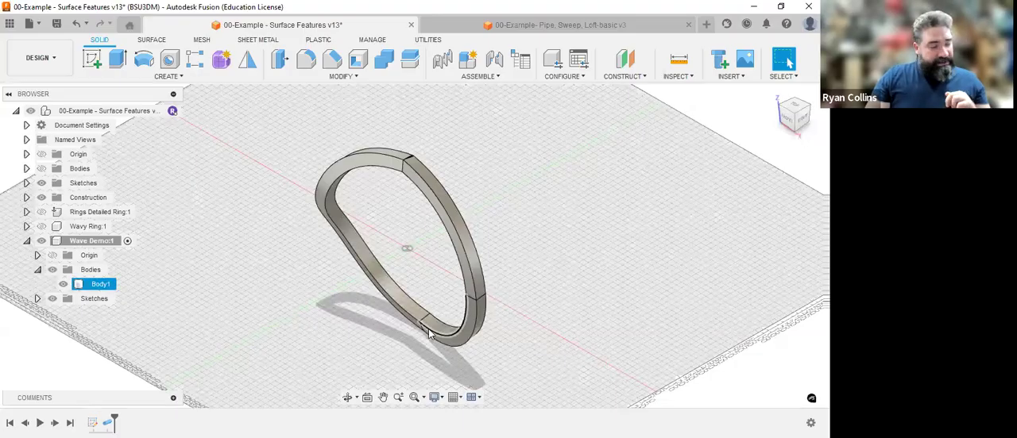
click(366, 326)
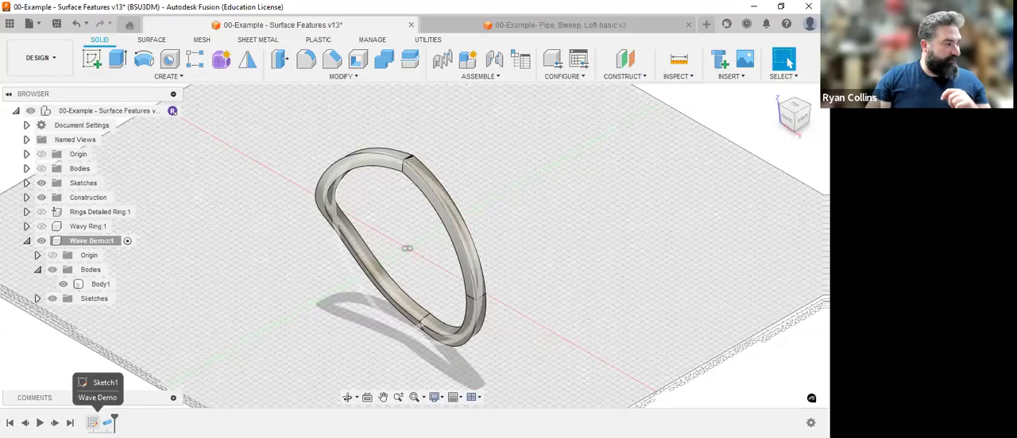
right_click(94, 422)
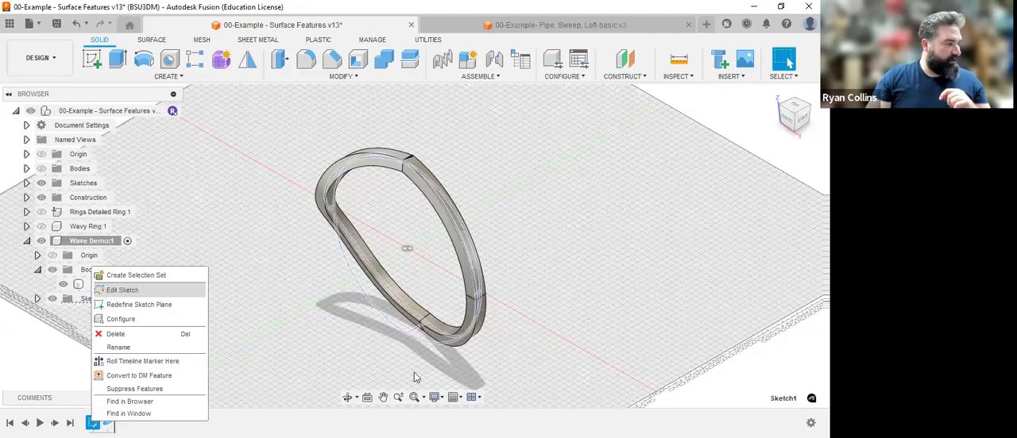
click(119, 290)
mouse_move(554, 280)
shift+middle_down()
mouse_move(517, 304)
mouse_move(380, 294)
shift+middle_up()
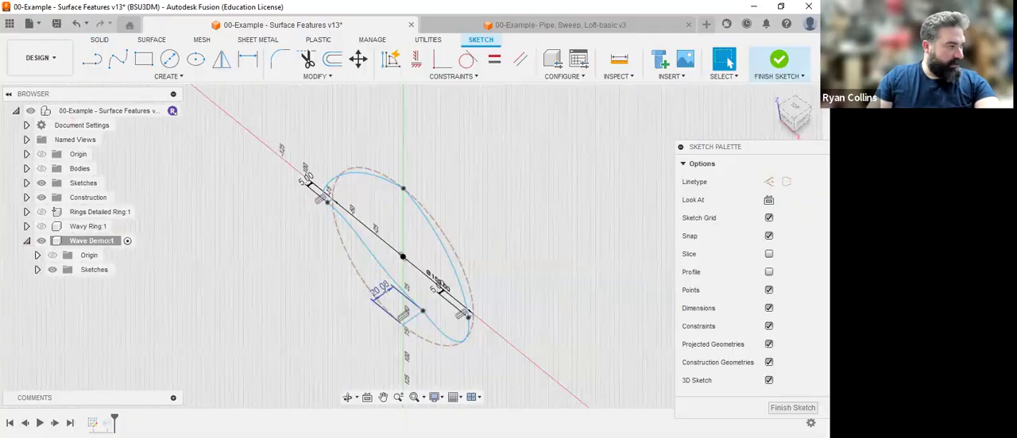
double_click(381, 290)
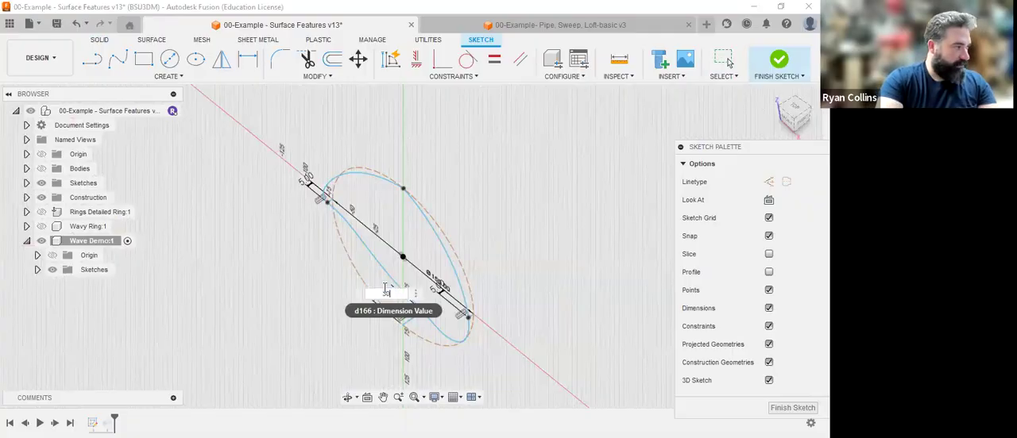
text(30)
key(Return)
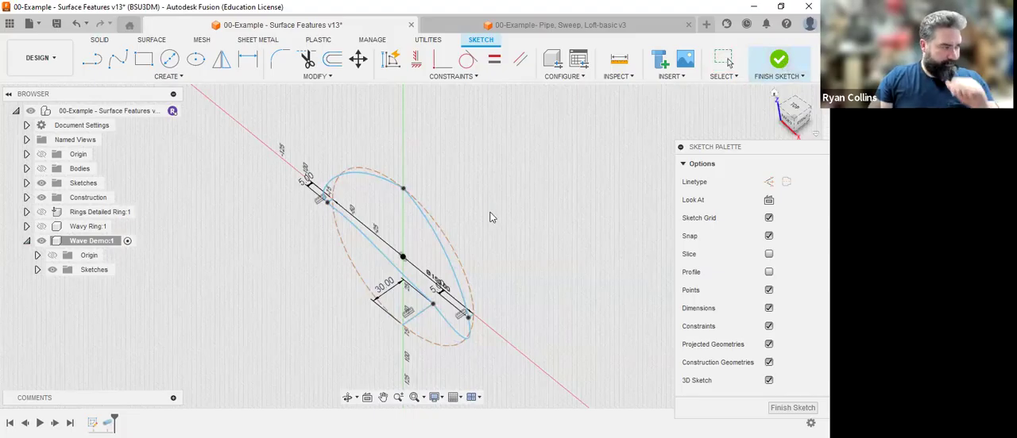
click(802, 105)
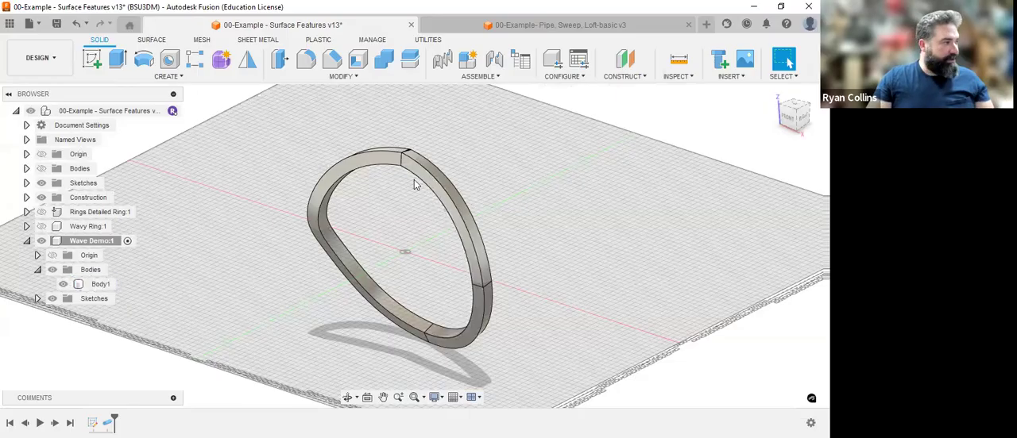
Reopen Sketch1 and examine how closely the splines follow the construction circle around the upper joint.
click(403, 162)
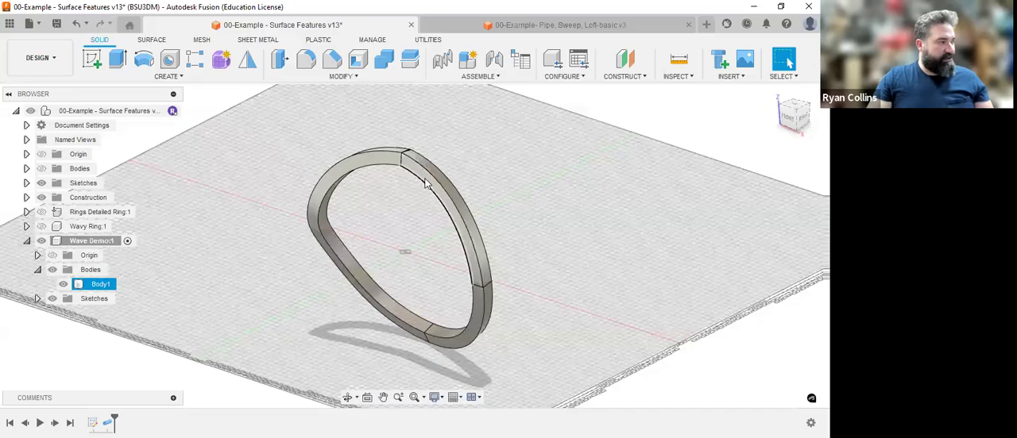
click(219, 371)
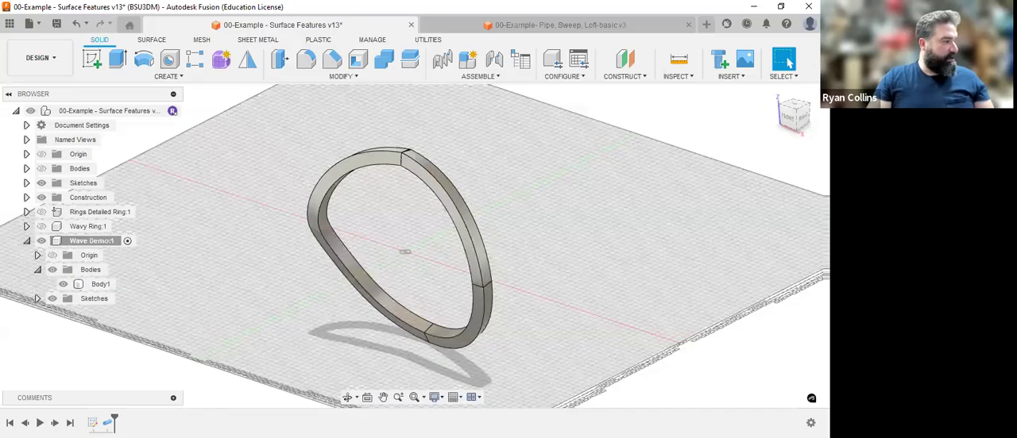
right_click(148, 296)
click(147, 294)
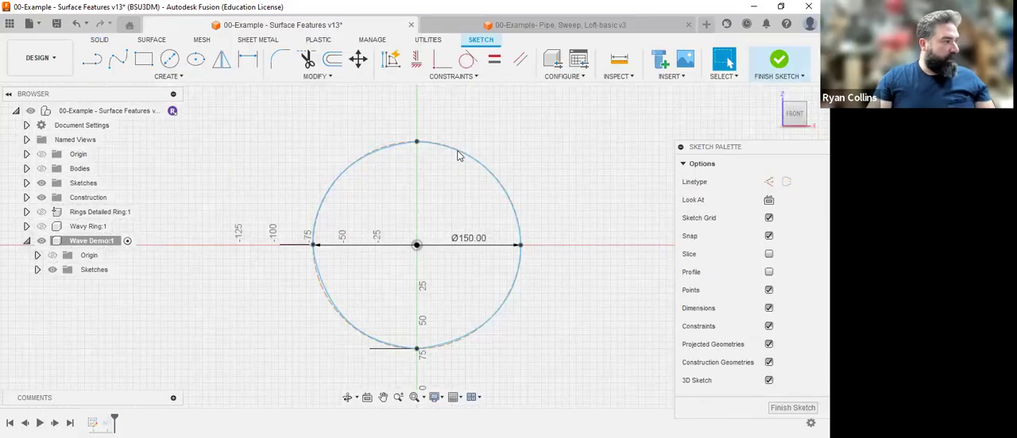
scroll(472, 160, up, 1)
scroll(473, 161, up, 4)
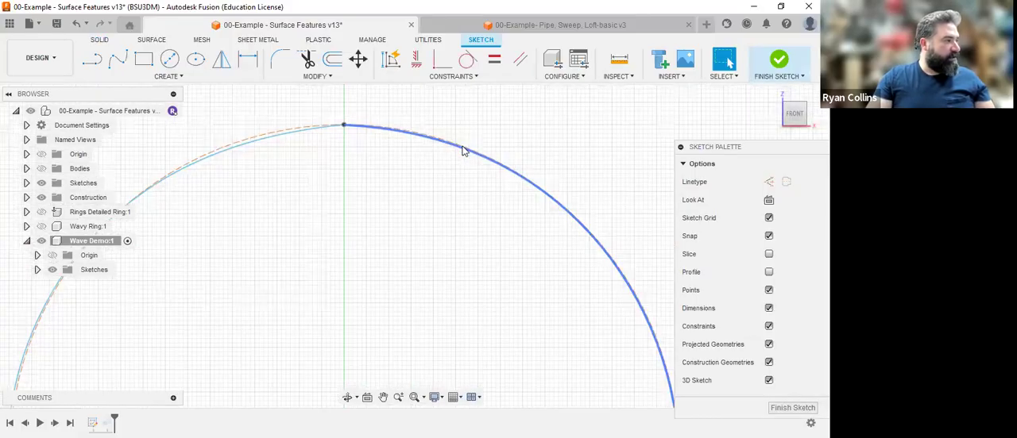
click(356, 127)
click(456, 276)
scroll(463, 212, down, 3)
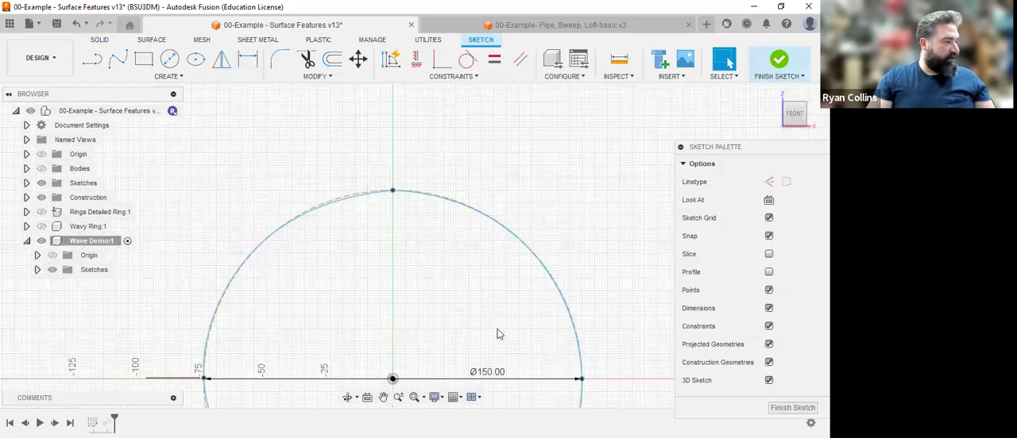
middle_drag(443, 235, 391, 148)
Draw a line at 75 degrees from the origin up to the construction circle in Sketch1 and finish the sketch.
click(91, 64)
click(340, 291)
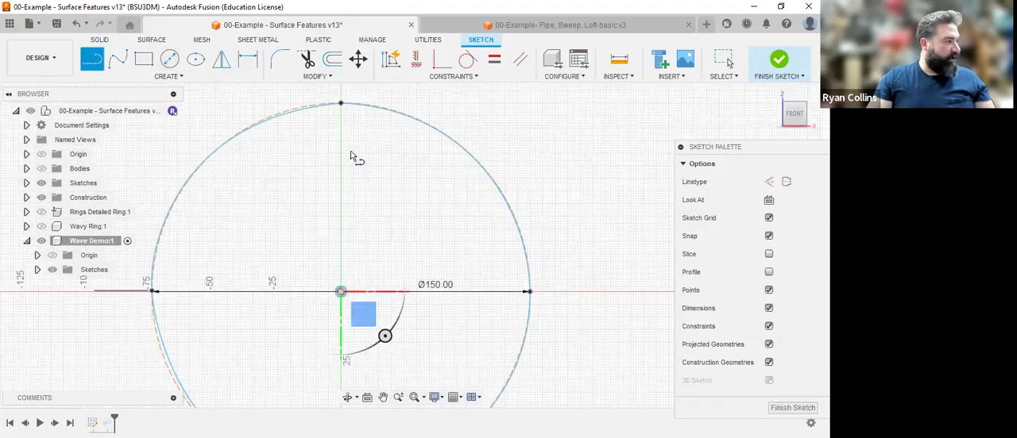
click(341, 103)
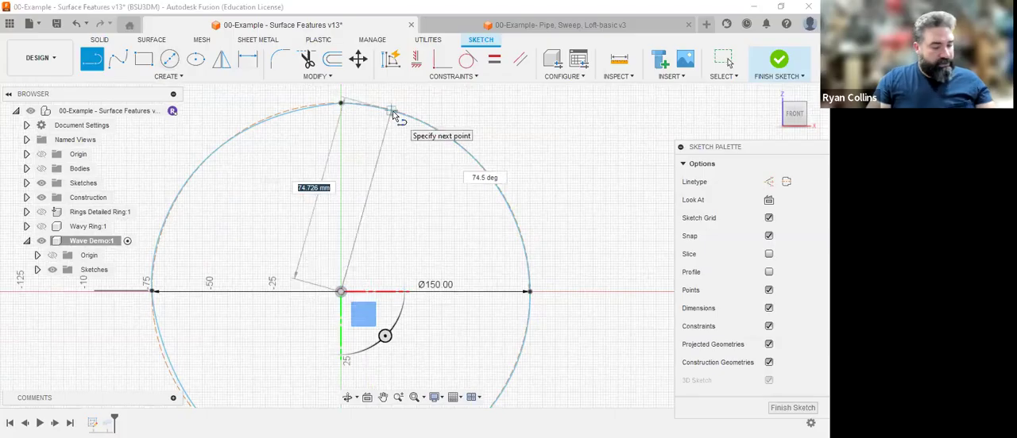
text(75)
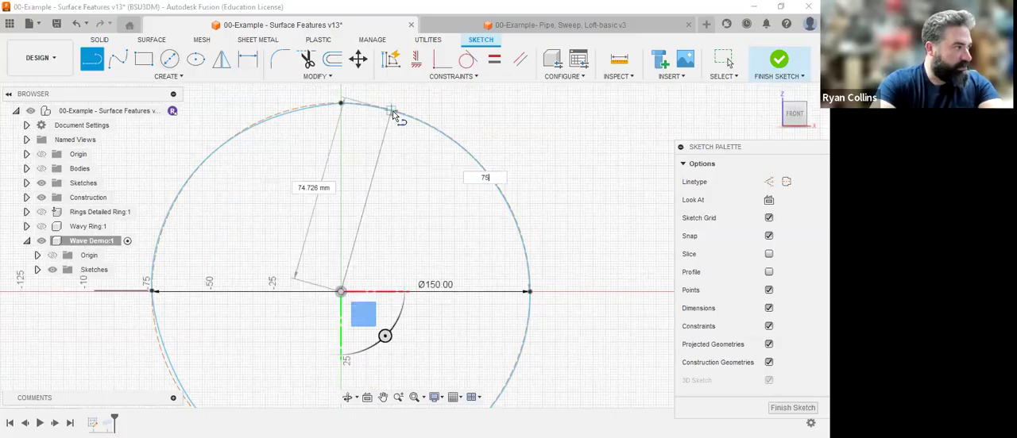
key(Tab)
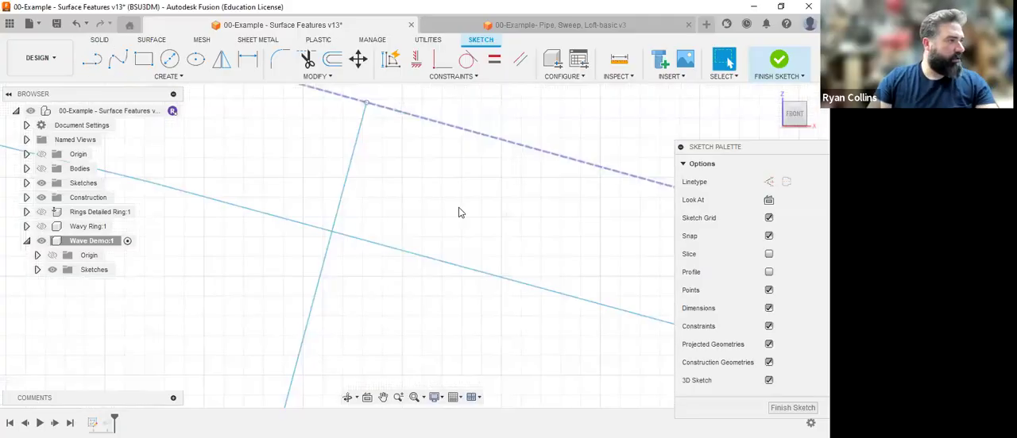
scroll(458, 207, down, 8)
scroll(516, 266, down, 5)
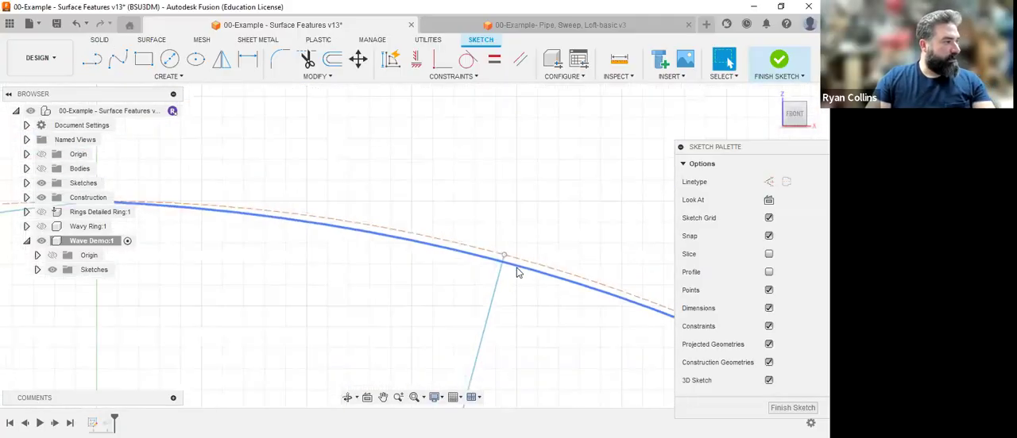
middle_drag(504, 238, 411, 169)
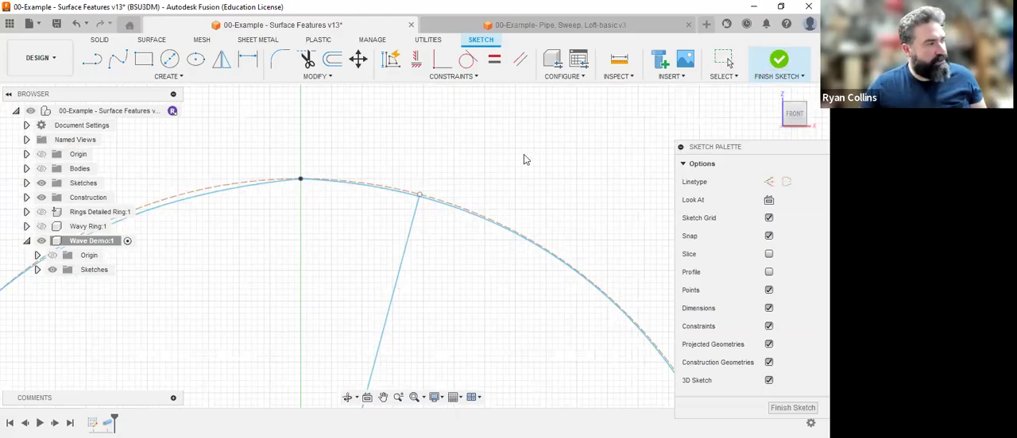
click(778, 60)
click(774, 94)
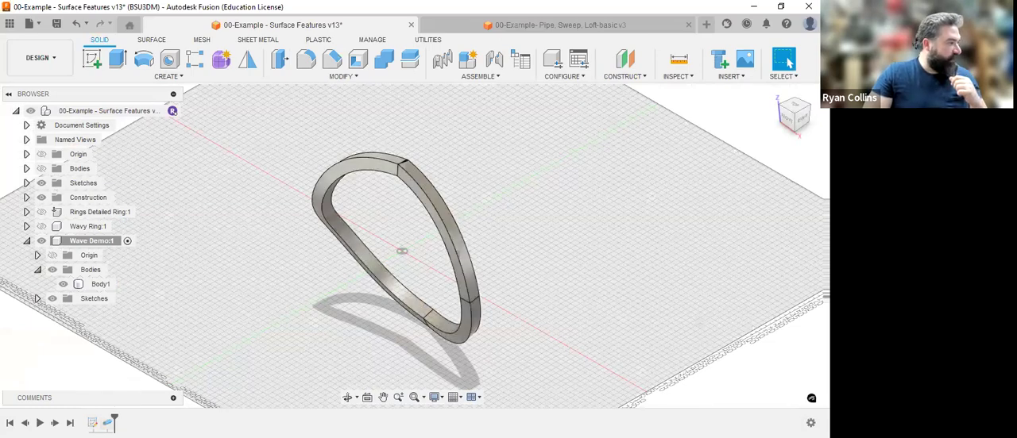
Copy all geometry of Sketch1 and paste it without any offset into a new sketch on the front plane.
right_click(93, 423)
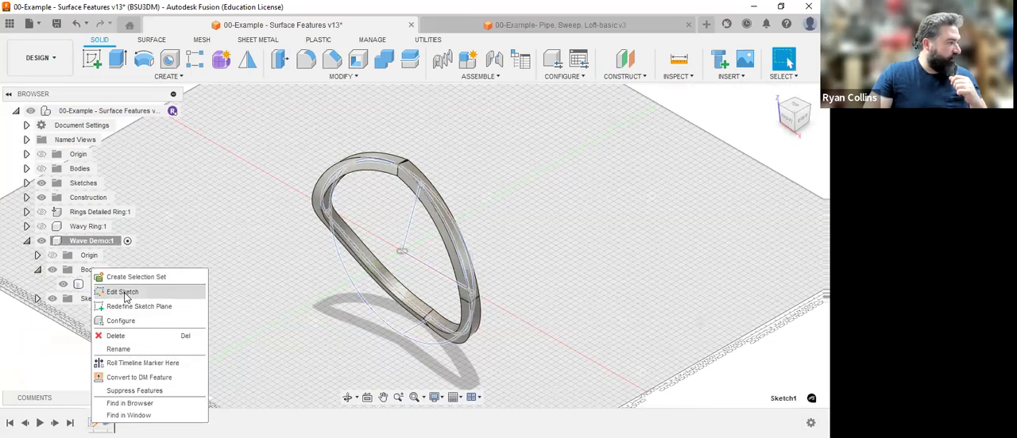
click(125, 292)
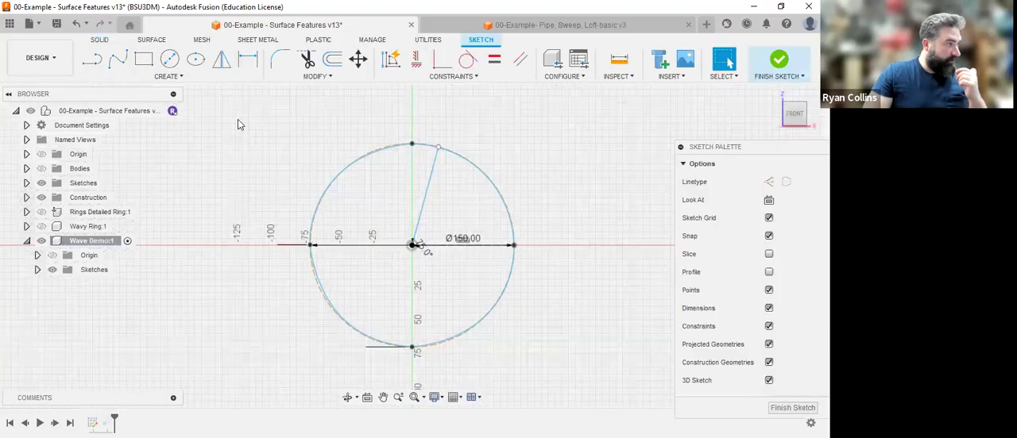
drag(521, 372, 588, 381)
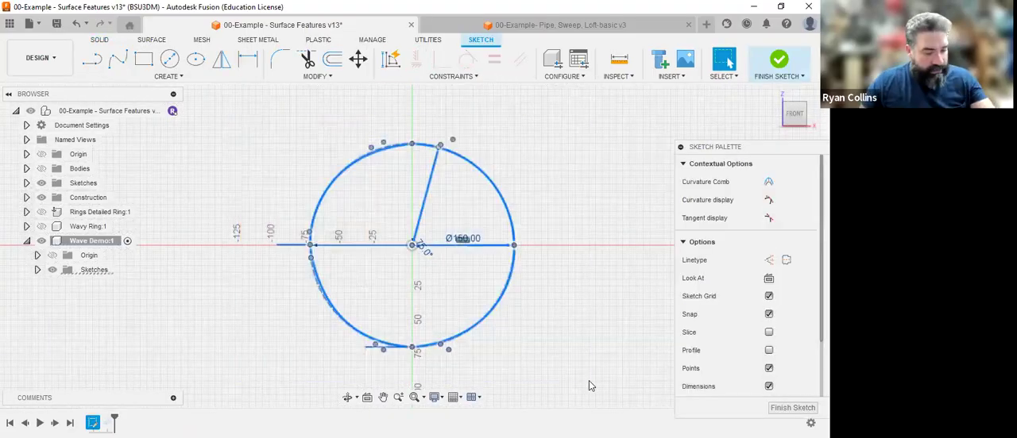
click(782, 63)
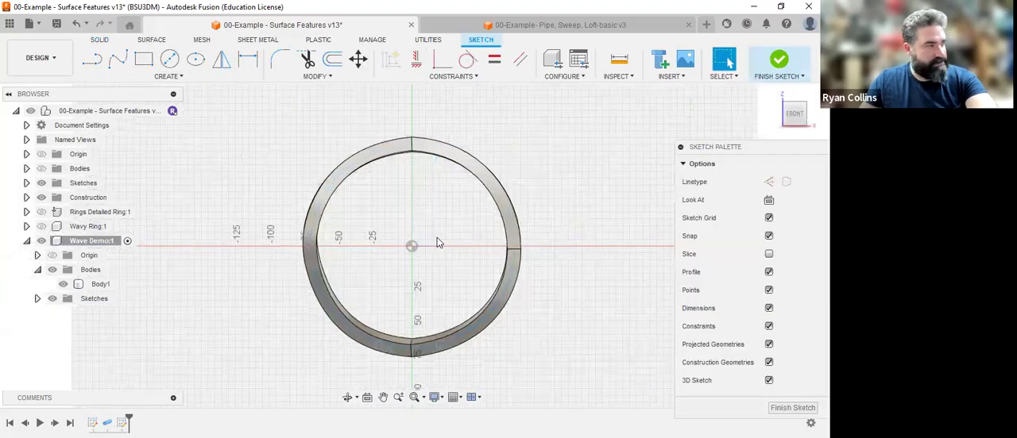
key(ctrl+a)
key(m)
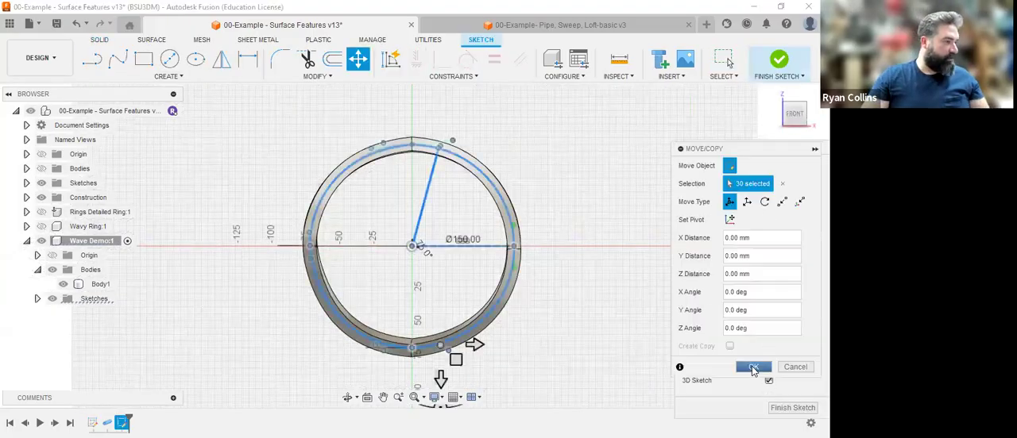
click(752, 367)
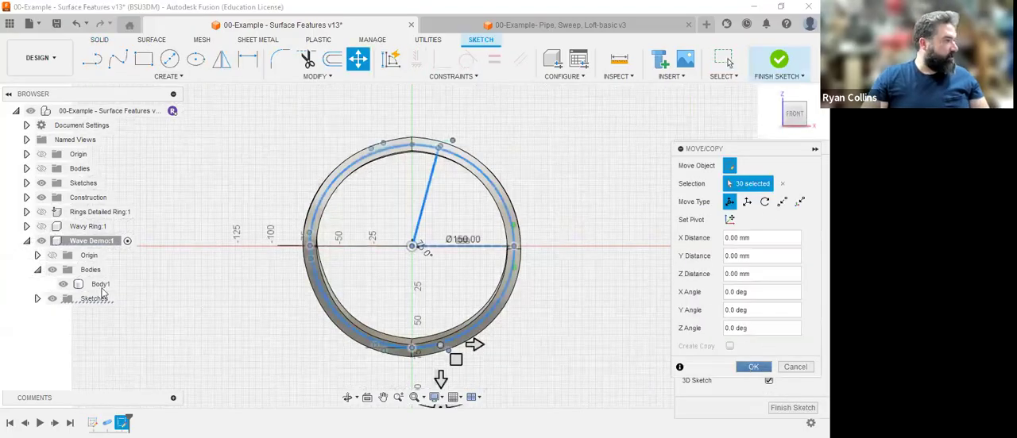
Hide Body1 and delete both wave splines from Sketch2, keeping the construction circle and the 75-degree line.
click(37, 299)
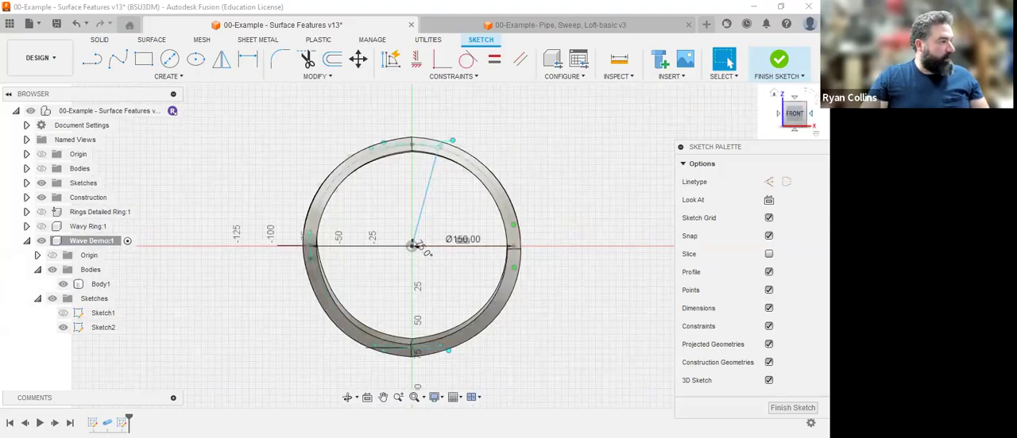
click(774, 93)
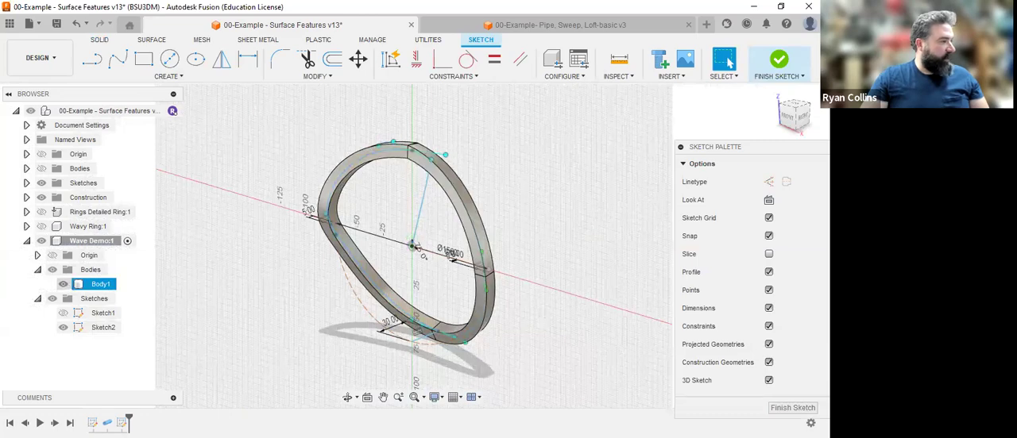
click(63, 284)
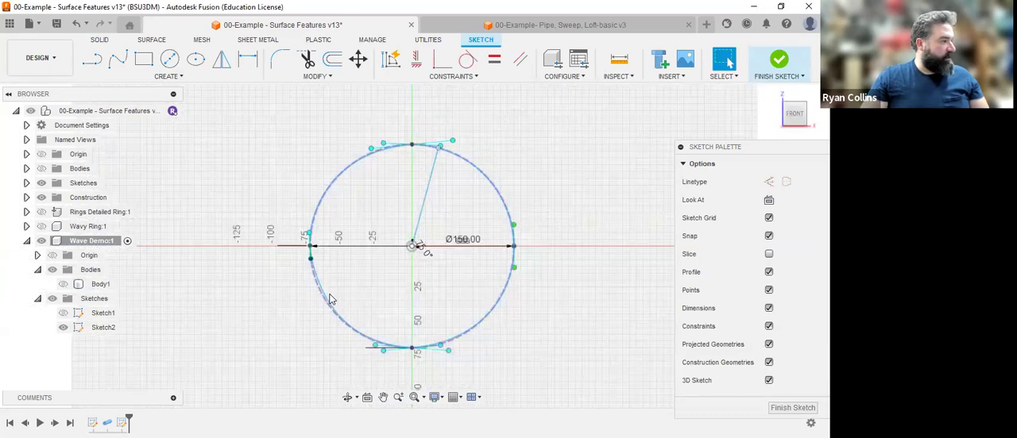
scroll(309, 288, up, 5)
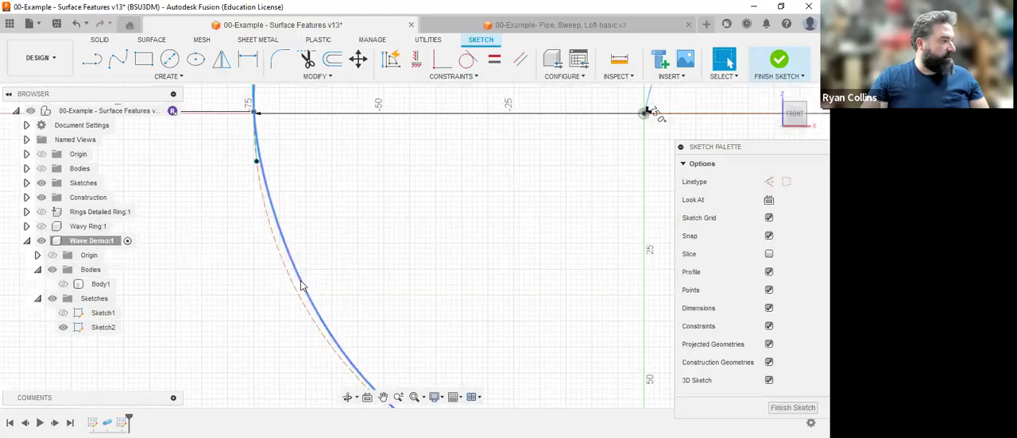
click(301, 285)
scroll(371, 286, down, 5)
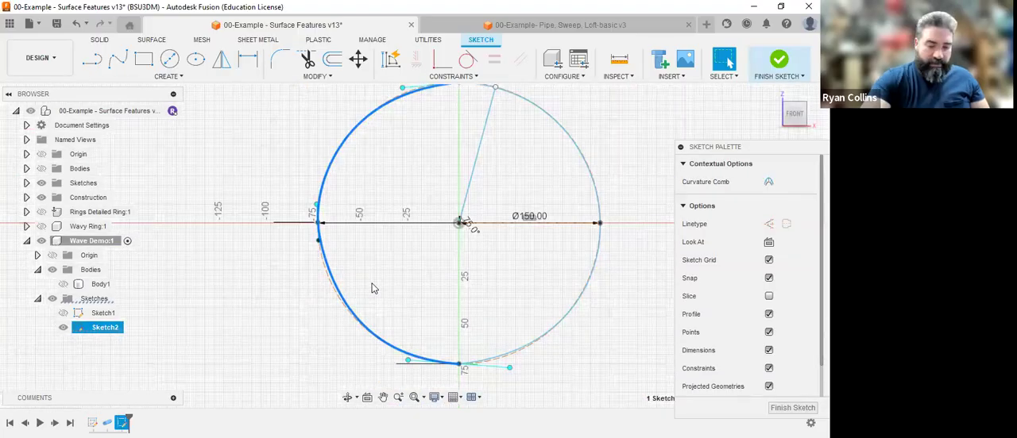
click(503, 352)
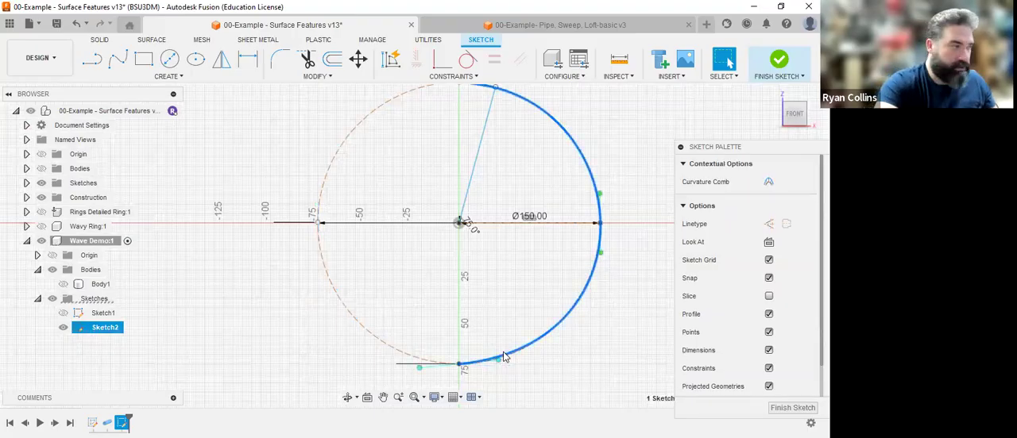
key(Delete)
scroll(516, 308, down, 3)
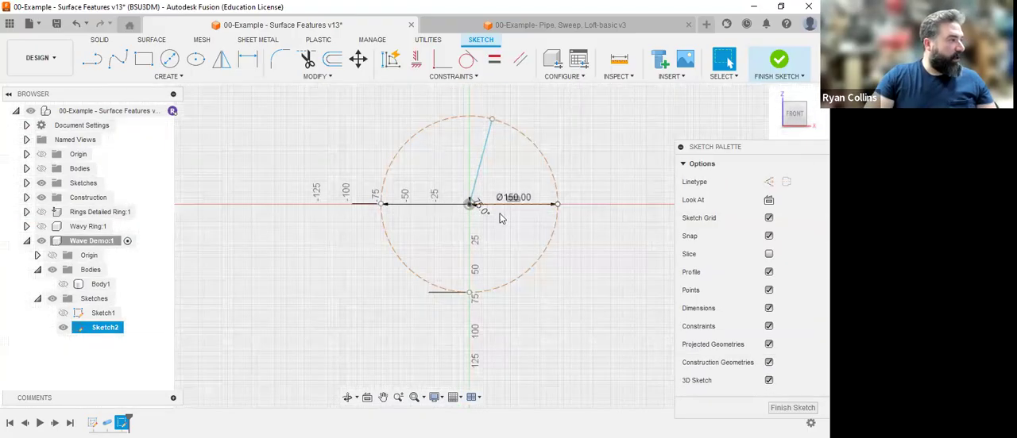
Mirror the 75-degree line in Sketch2 about the vertical Z axis, showing the component's origin to select it.
click(222, 64)
click(492, 210)
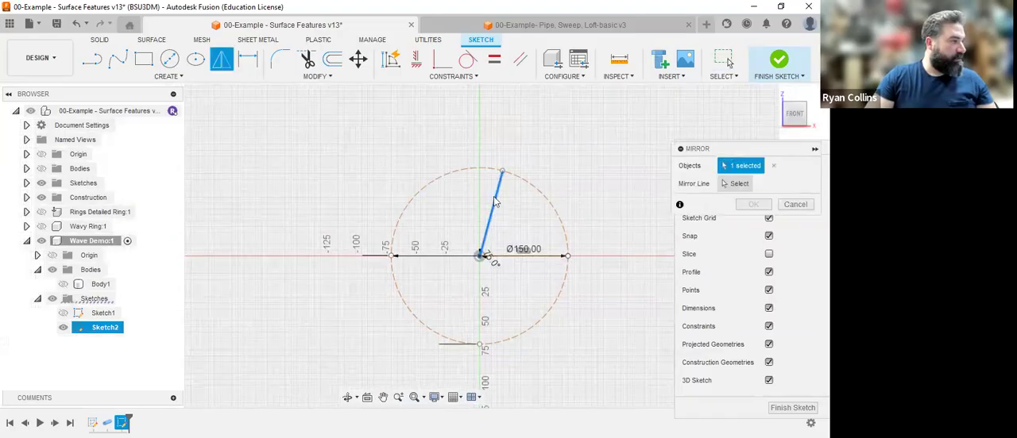
click(736, 184)
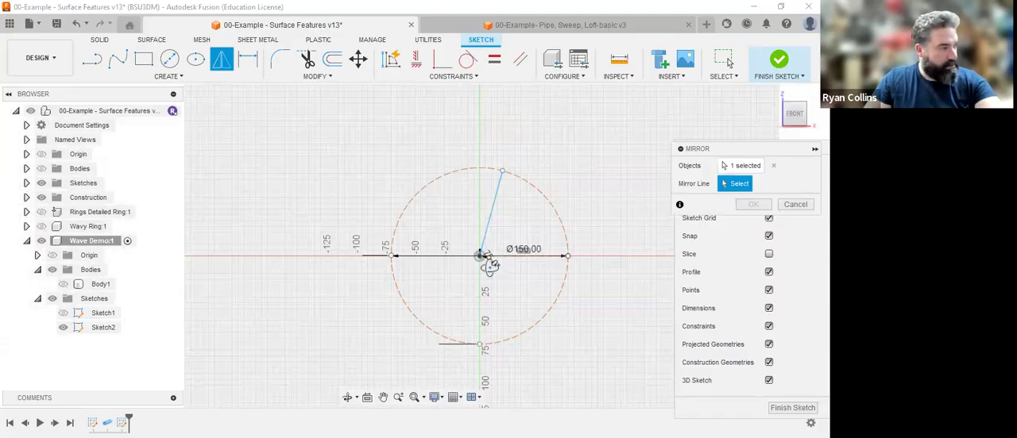
shift+middle_drag(471, 275, 446, 288)
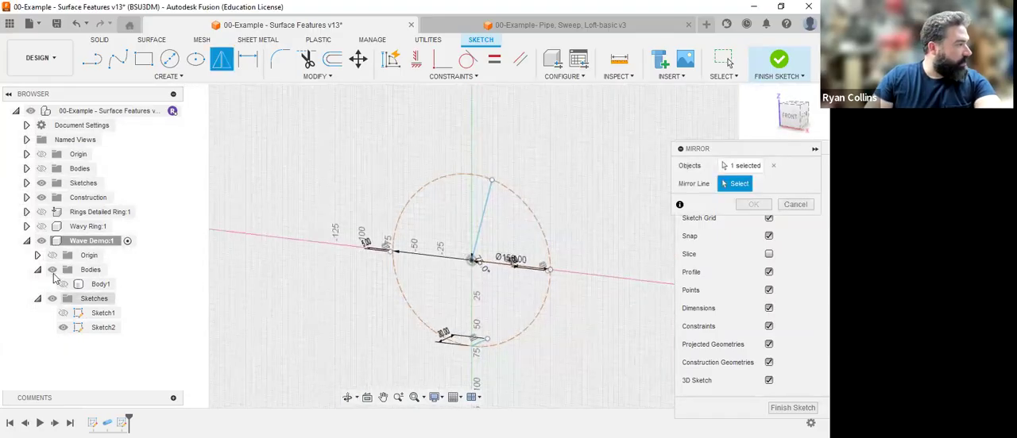
click(63, 283)
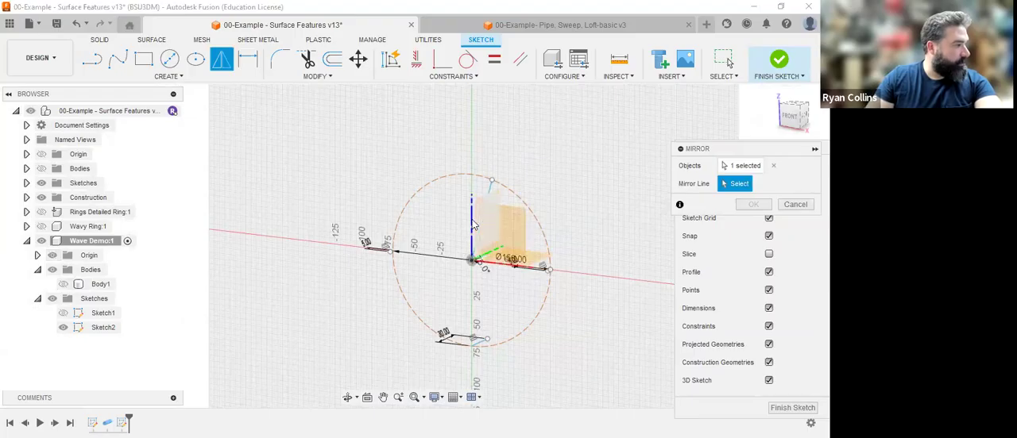
click(472, 227)
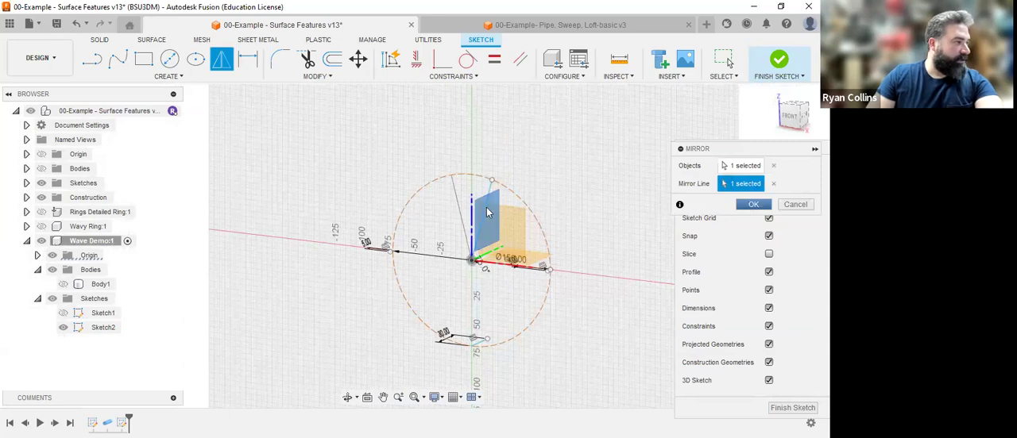
key(Return)
Draw a fit point spline from the original angled line's upper end through the adjacent 5 mm line's end to the lower 30 mm line's end.
scroll(488, 213, up, 5)
scroll(574, 302, down, 2)
shift+middle_drag(576, 318, 197, 105)
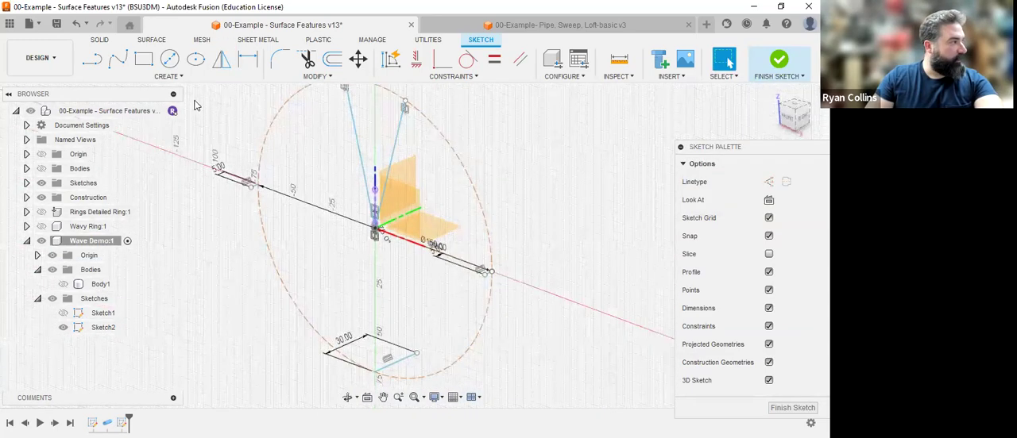
click(120, 60)
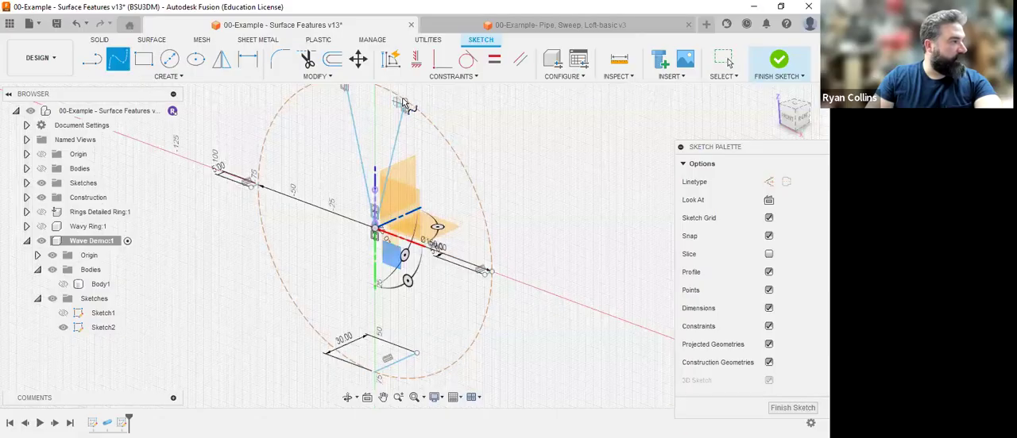
click(404, 101)
shift+middle_drag(511, 264, 485, 281)
click(482, 272)
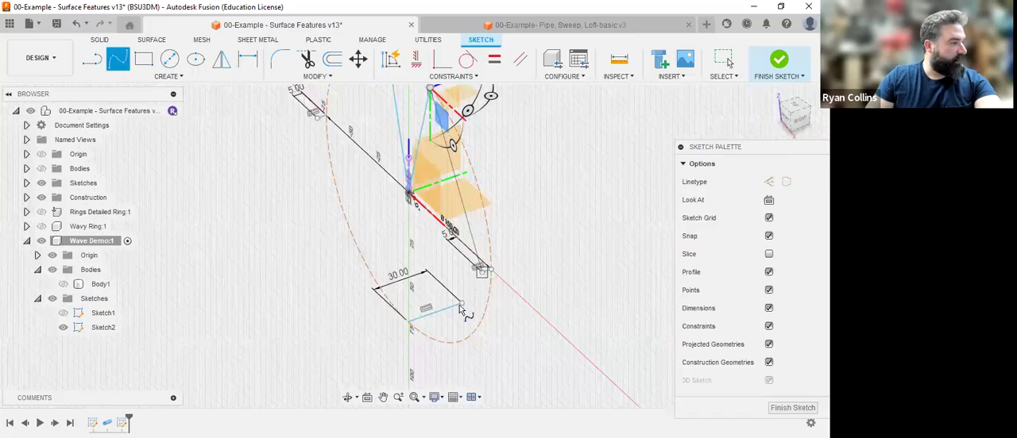
click(461, 306)
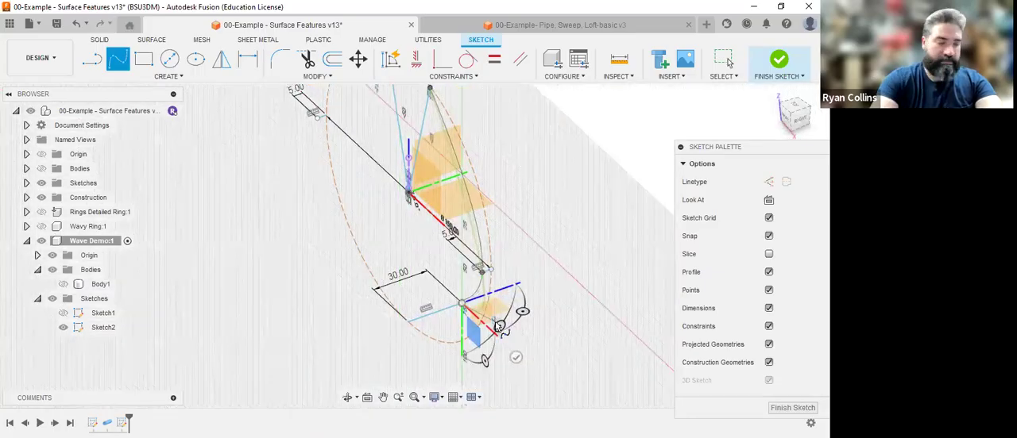
key(Escape)
scroll(505, 333, down, 4)
mouse_move(556, 295)
shift+middle_down()
mouse_move(574, 284)
mouse_move(516, 298)
mouse_move(583, 286)
mouse_move(585, 295)
shift+middle_up()
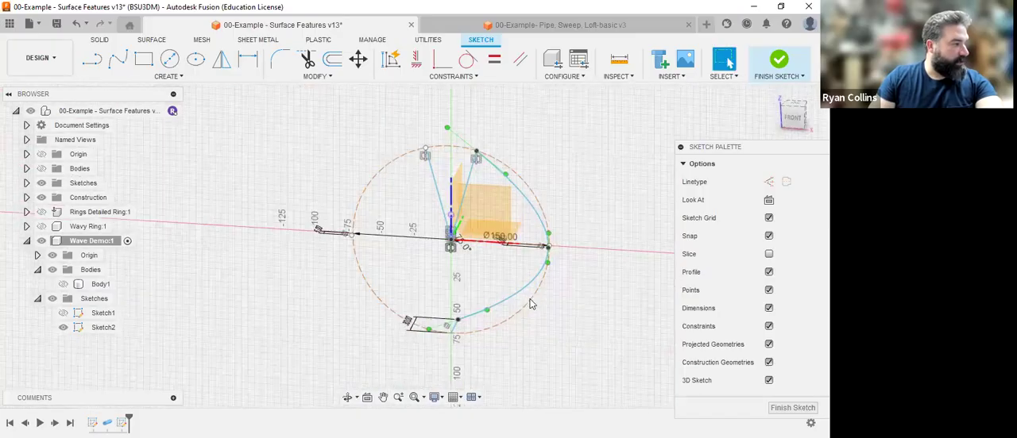
click(221, 59)
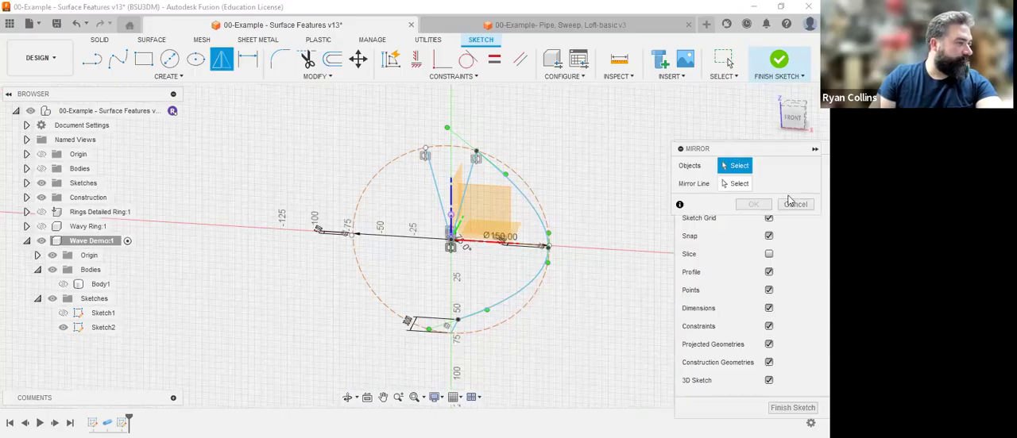
click(790, 200)
scroll(535, 181, up, 4)
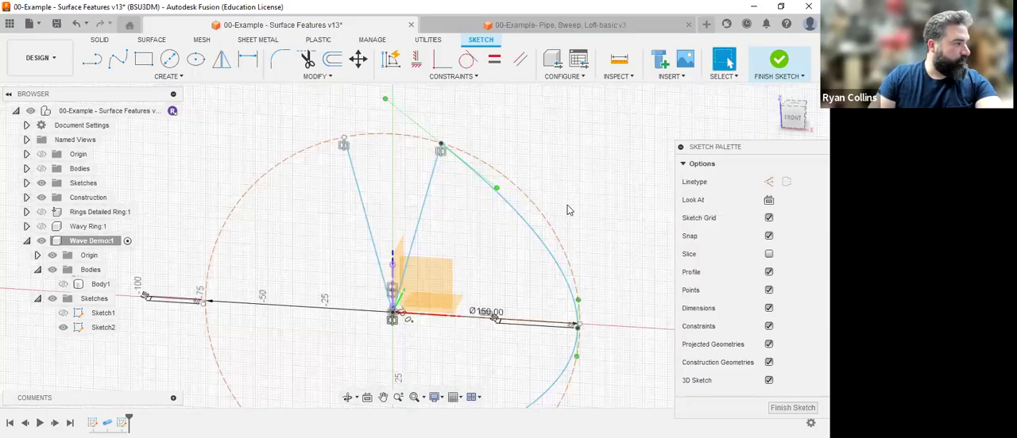
scroll(568, 208, down, 3)
Draw a matching fit point spline from the mirrored line's upper end through the opposite 5 mm line's end to the first spline's lower endpoint.
click(118, 60)
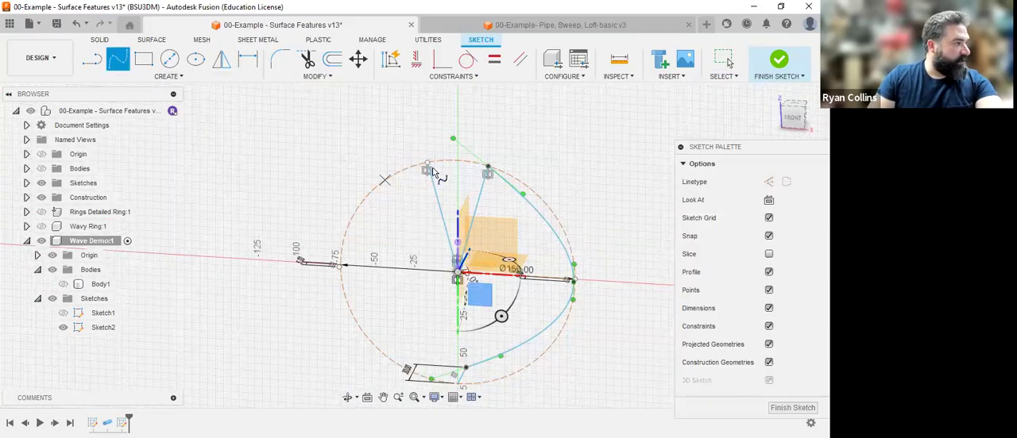
shift+middle_drag(427, 164, 347, 246)
click(346, 240)
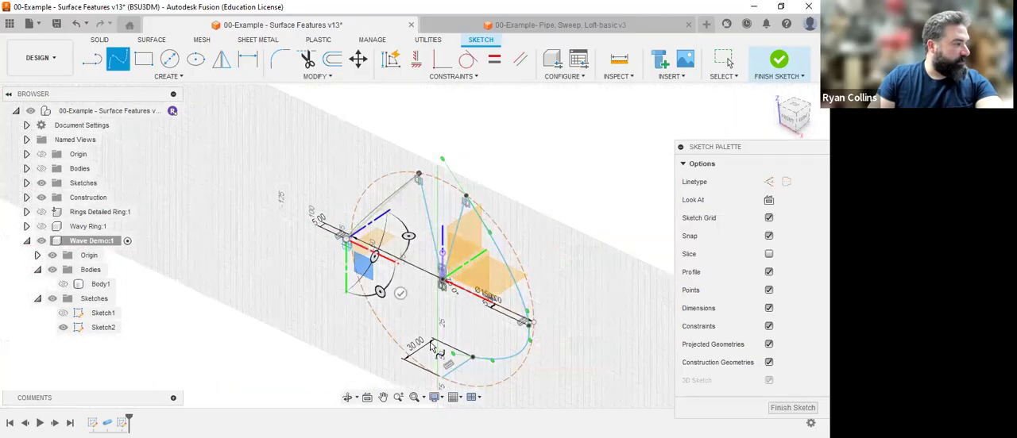
click(473, 361)
Level the tangent handles of both splines at the lower joint so the curves meet horizontally in the front view.
click(788, 128)
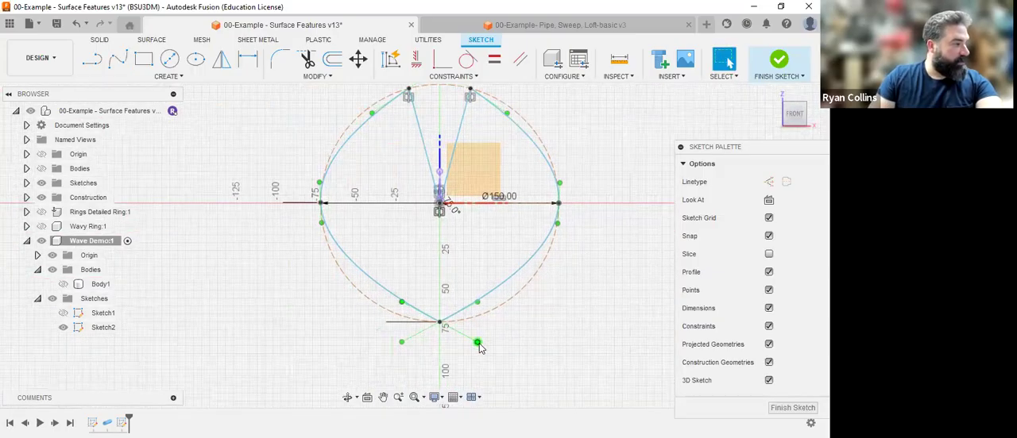
drag(481, 332, 476, 323)
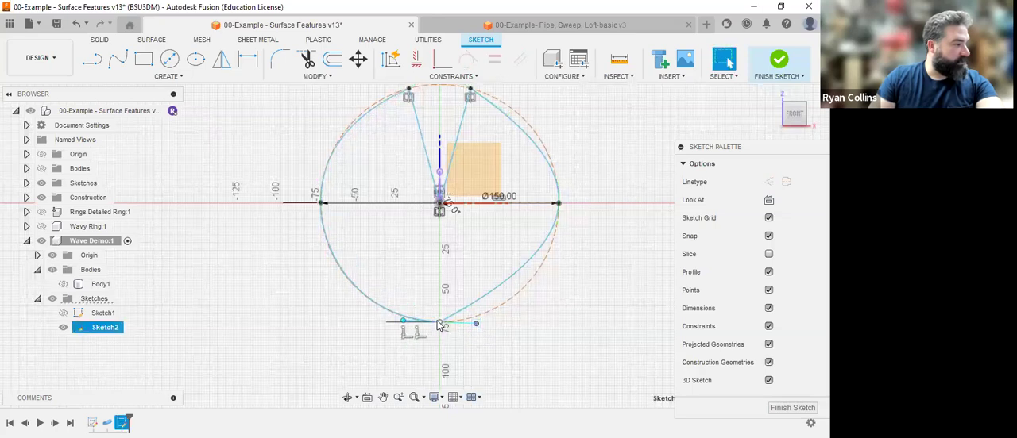
click(439, 322)
drag(400, 328, 404, 326)
Adjust the tangent handle at the original angled line's upper end so the spline follows the construction circle, and finish the sketch.
middle_drag(629, 129, 621, 212)
click(463, 174)
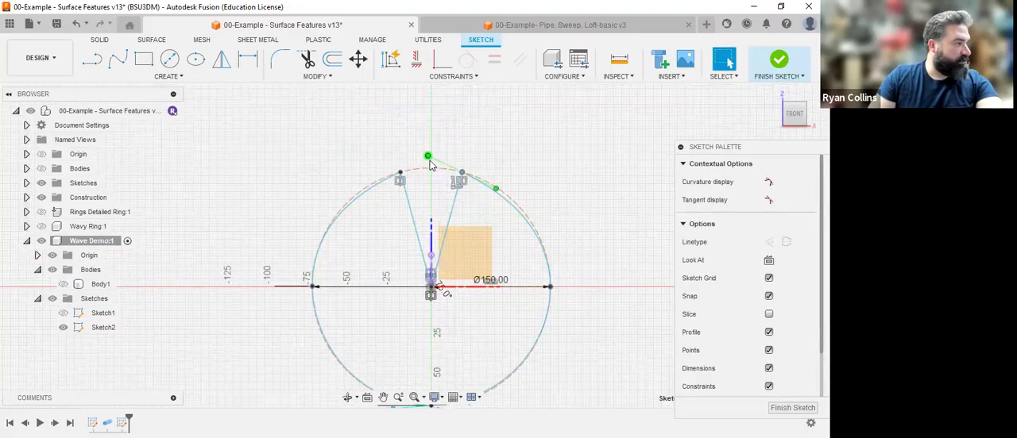
click(430, 163)
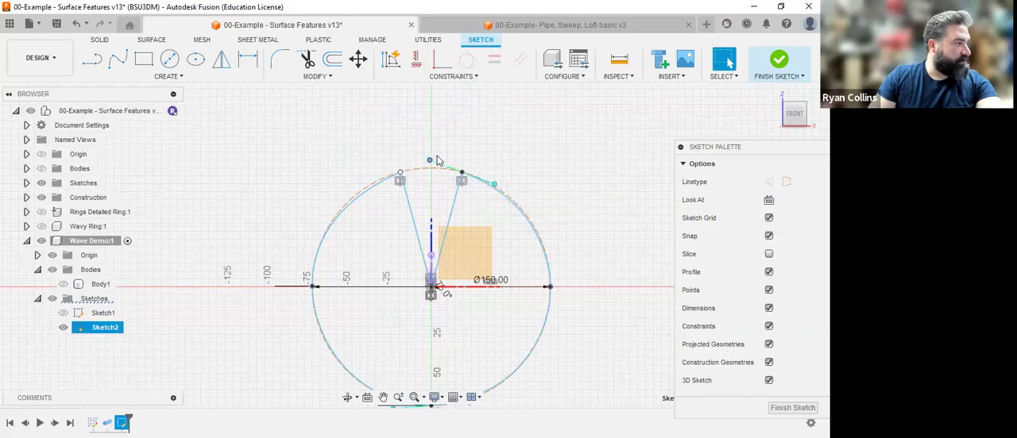
click(434, 159)
key(Escape)
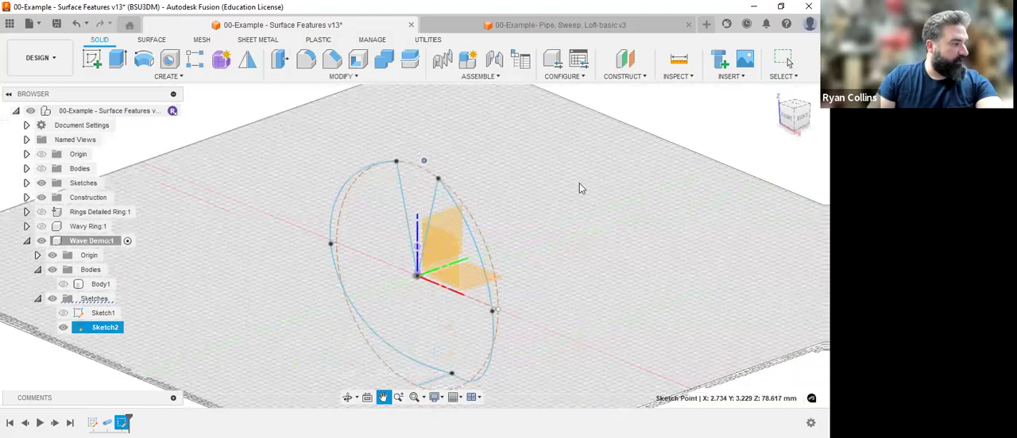
Create a pipe with a 10 mm square section along both splines, with chain selection turned off.
middle_drag(579, 183, 566, 93)
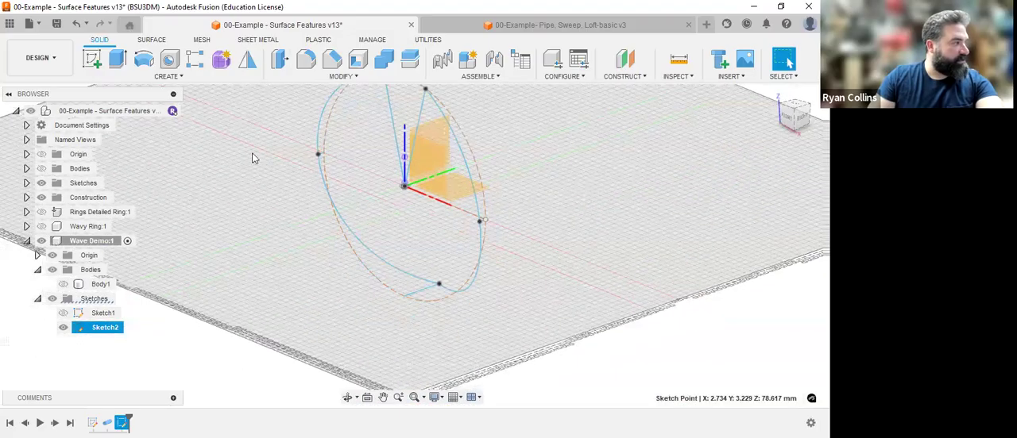
click(177, 77)
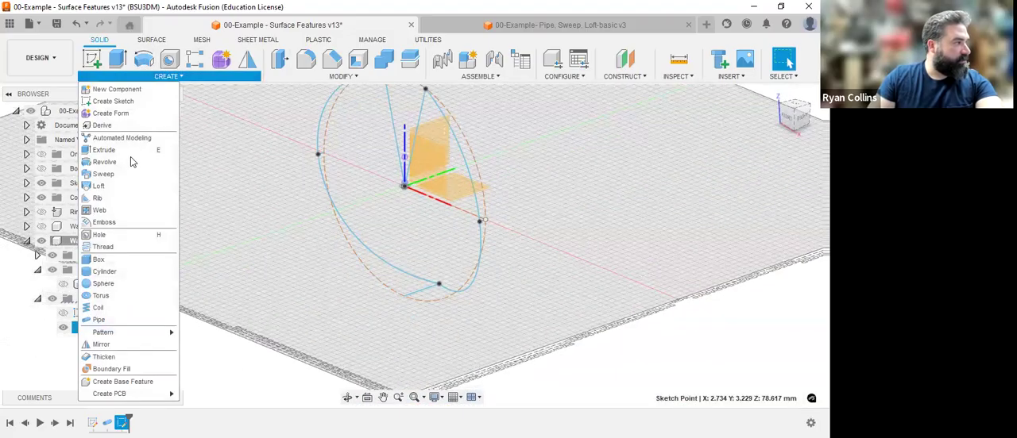
click(121, 321)
click(707, 184)
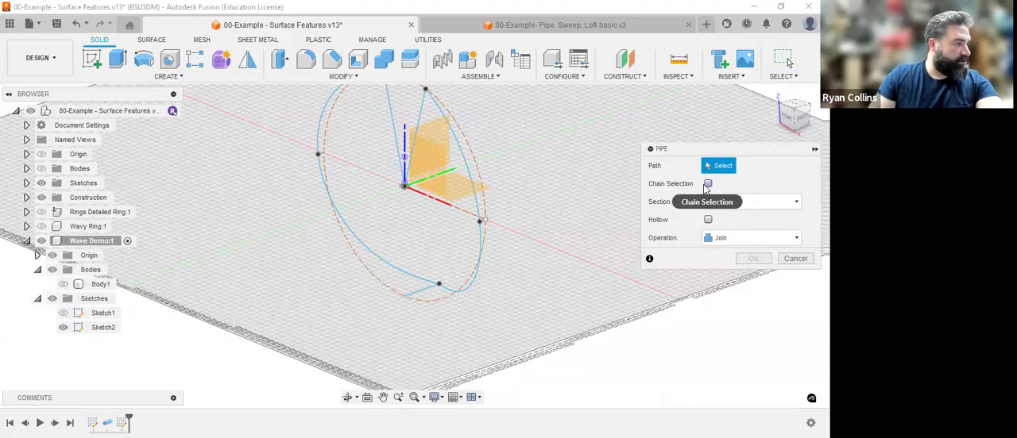
click(414, 280)
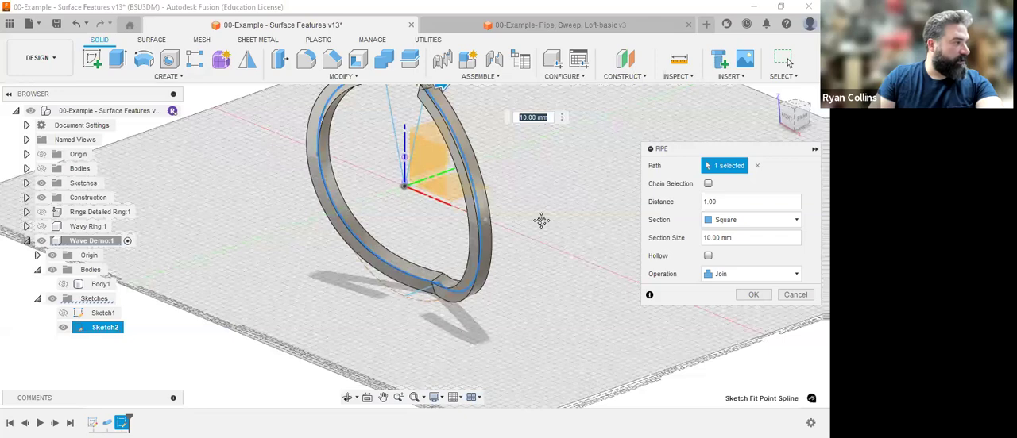
middle_drag(541, 220, 542, 298)
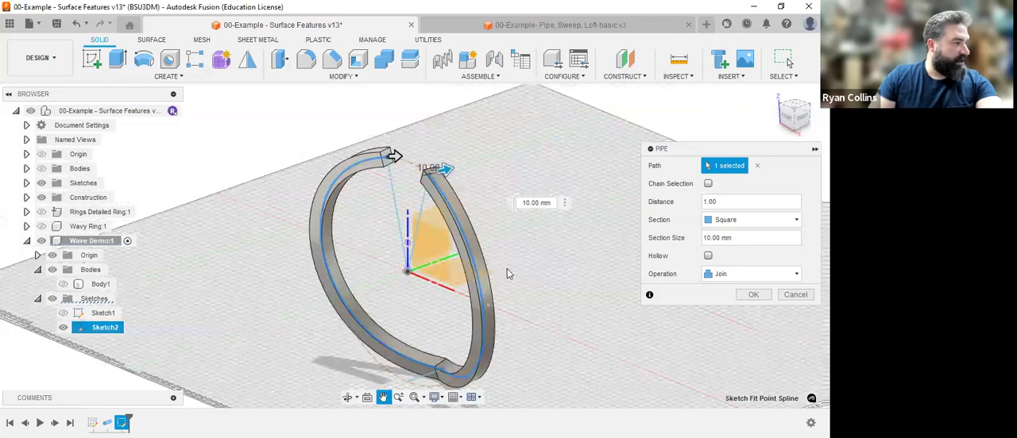
click(754, 295)
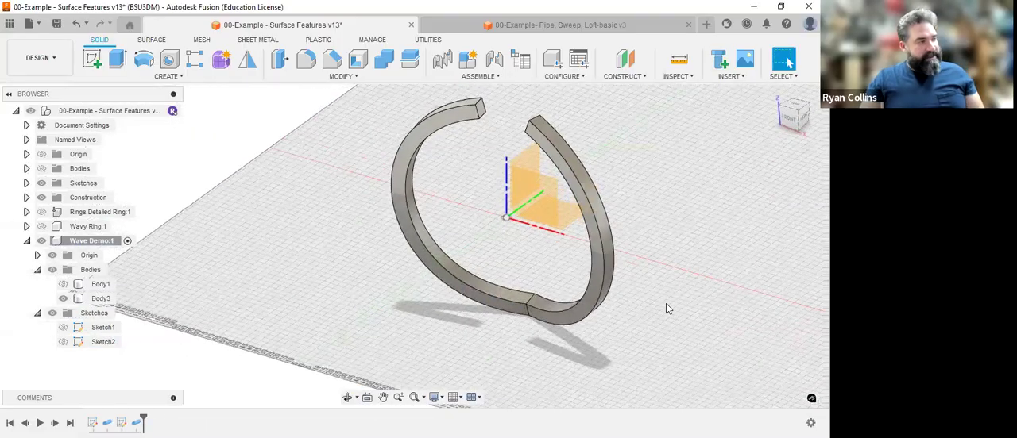
click(776, 95)
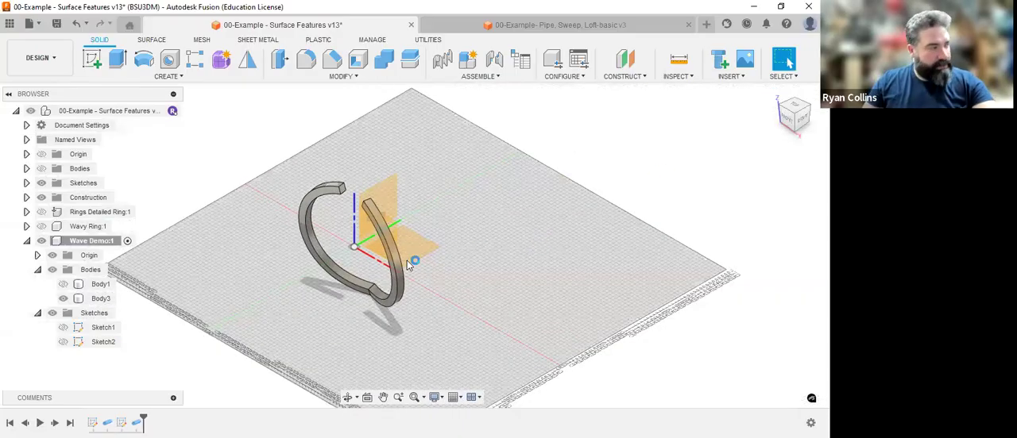
mouse_move(476, 278)
shift+middle_down()
mouse_move(443, 279)
mouse_move(495, 272)
mouse_move(463, 268)
shift+middle_up()
middle_drag(518, 233, 529, 239)
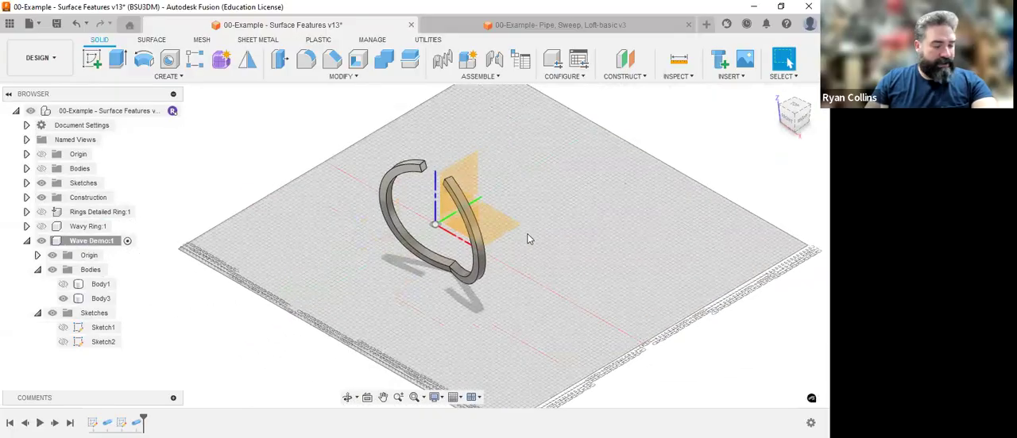